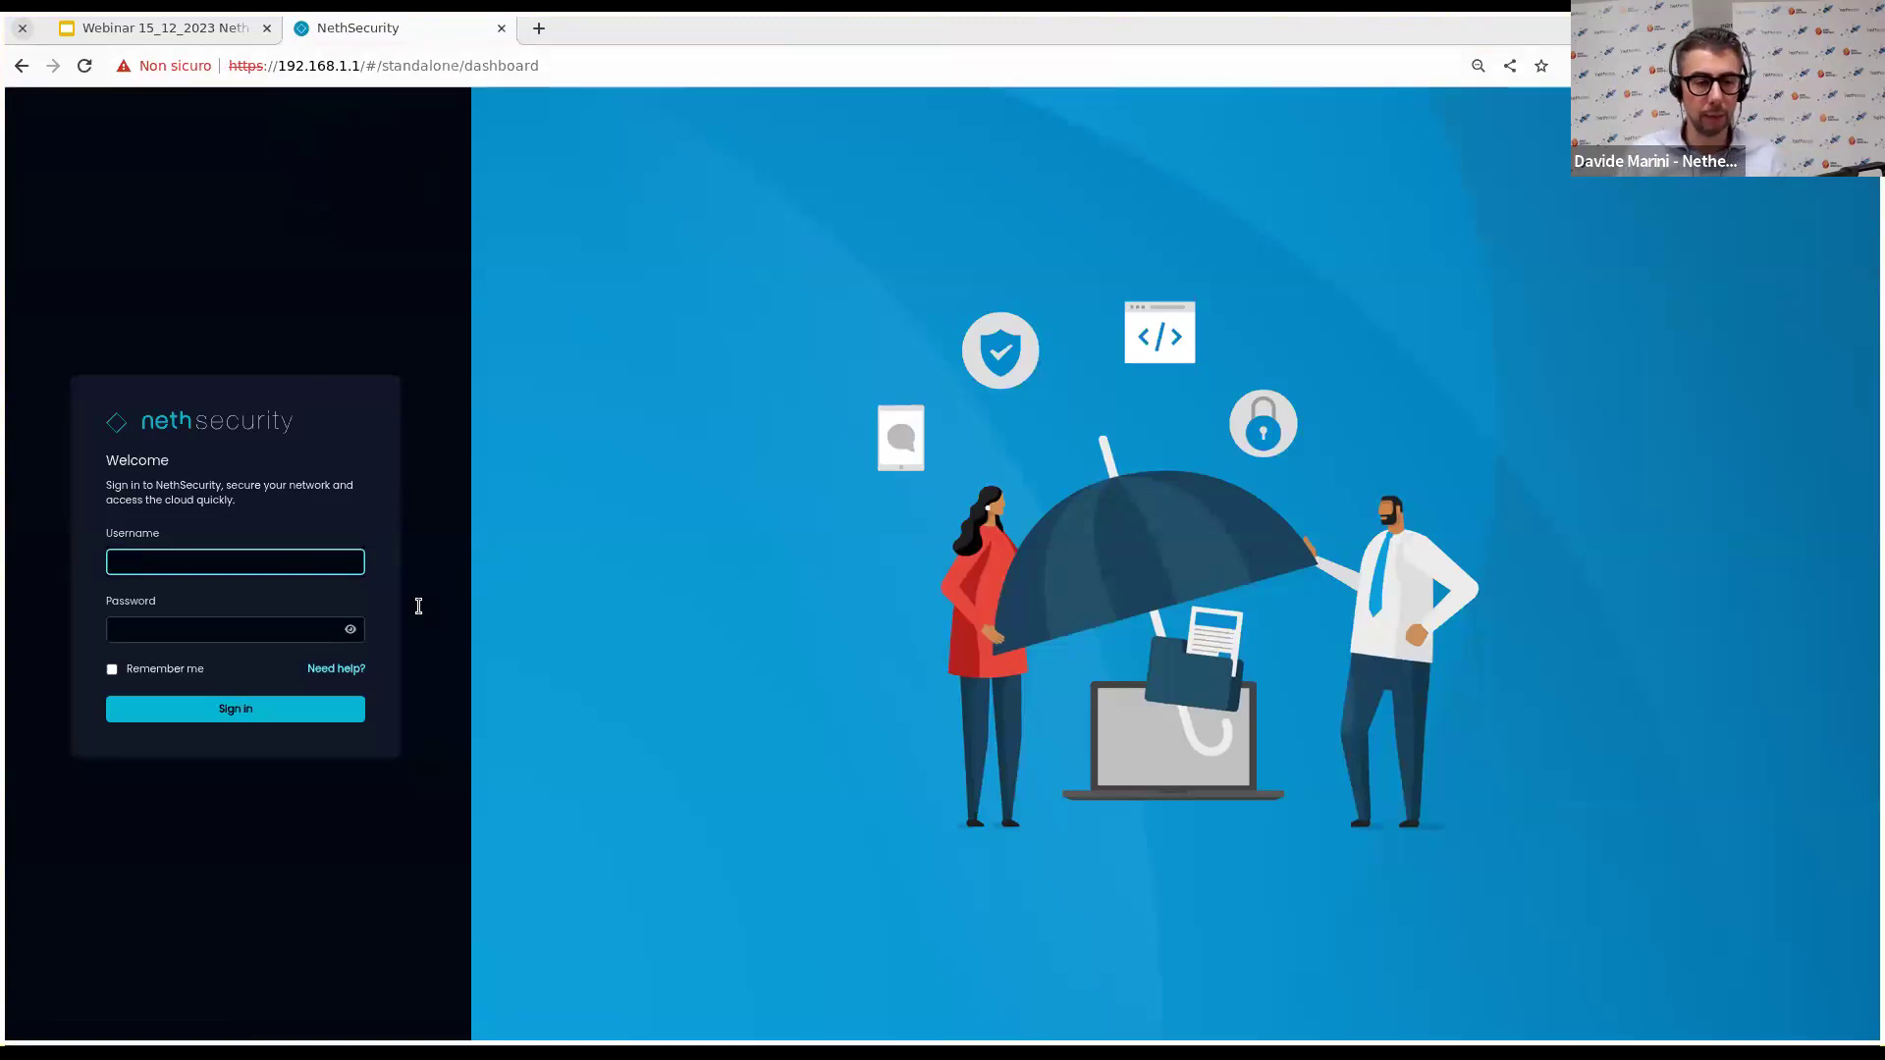
Sign in to the firewall as root, entering the account password.
{"action": "type", "text": "root"}
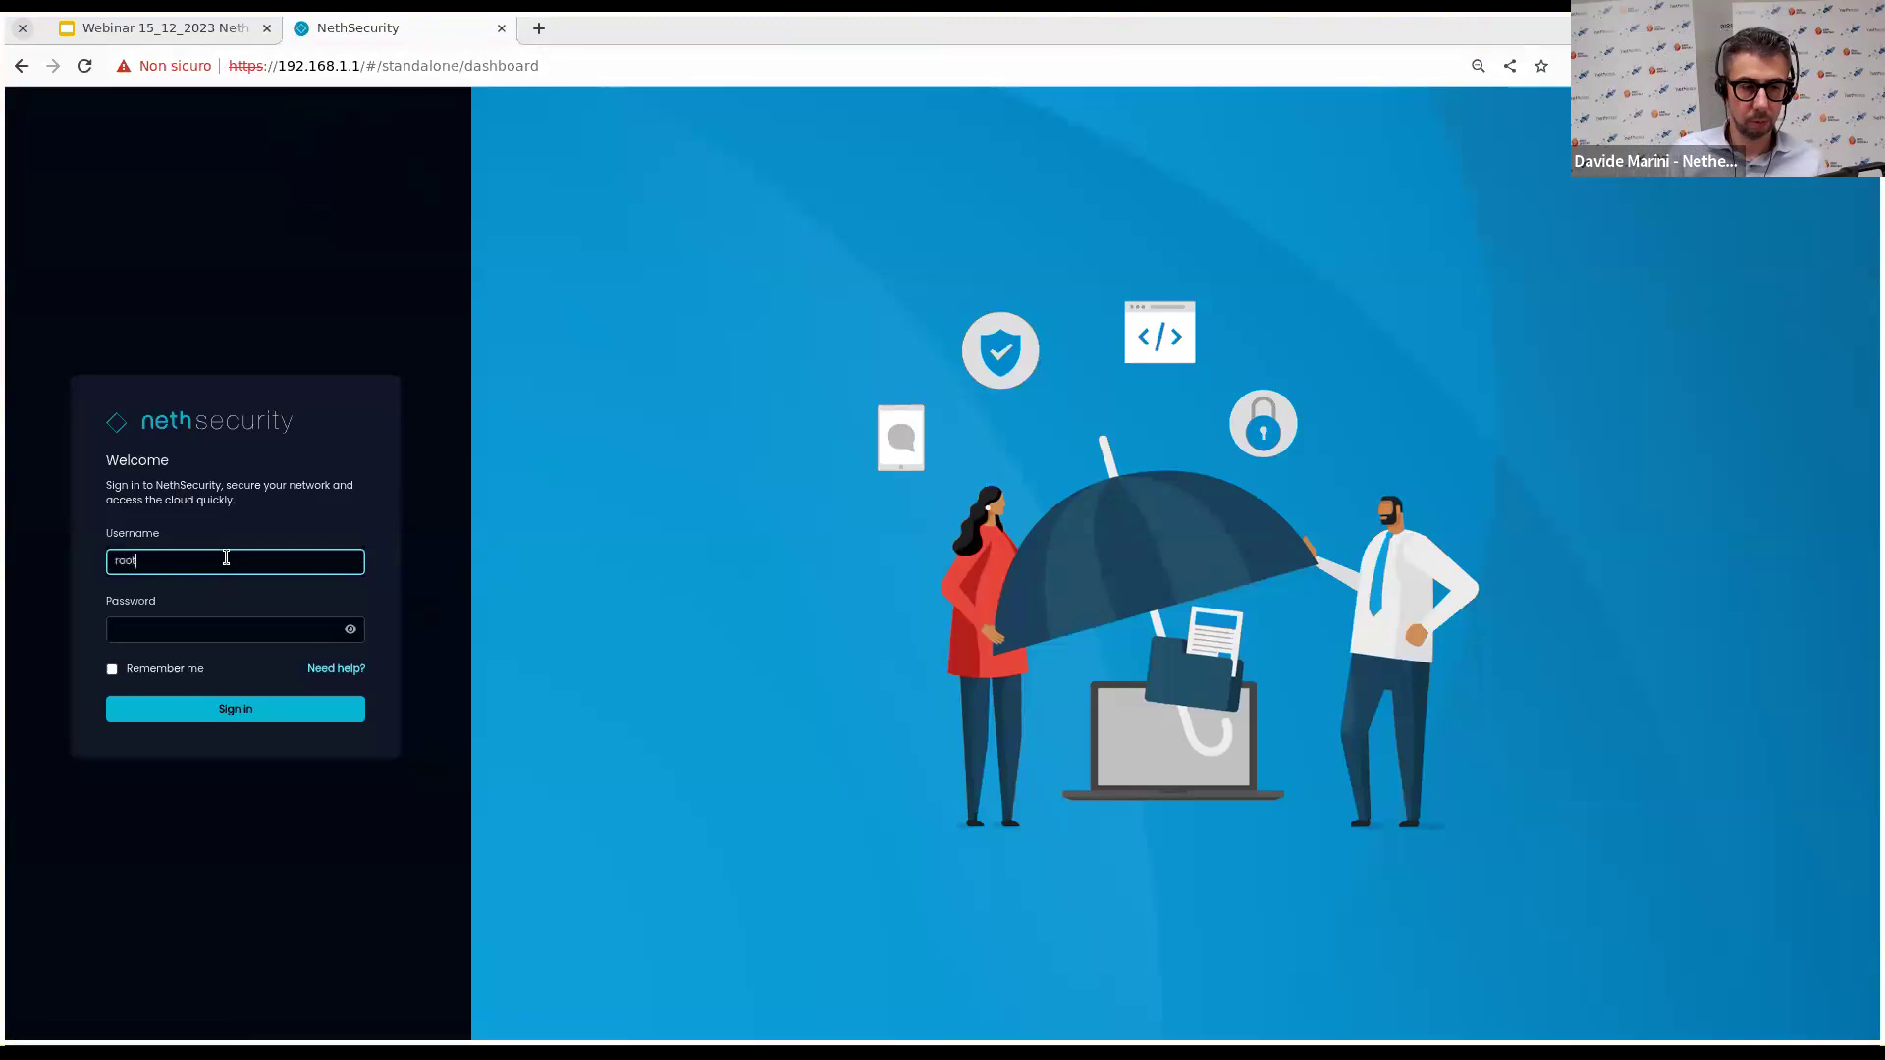
{"action": "key", "text": "Tab"}
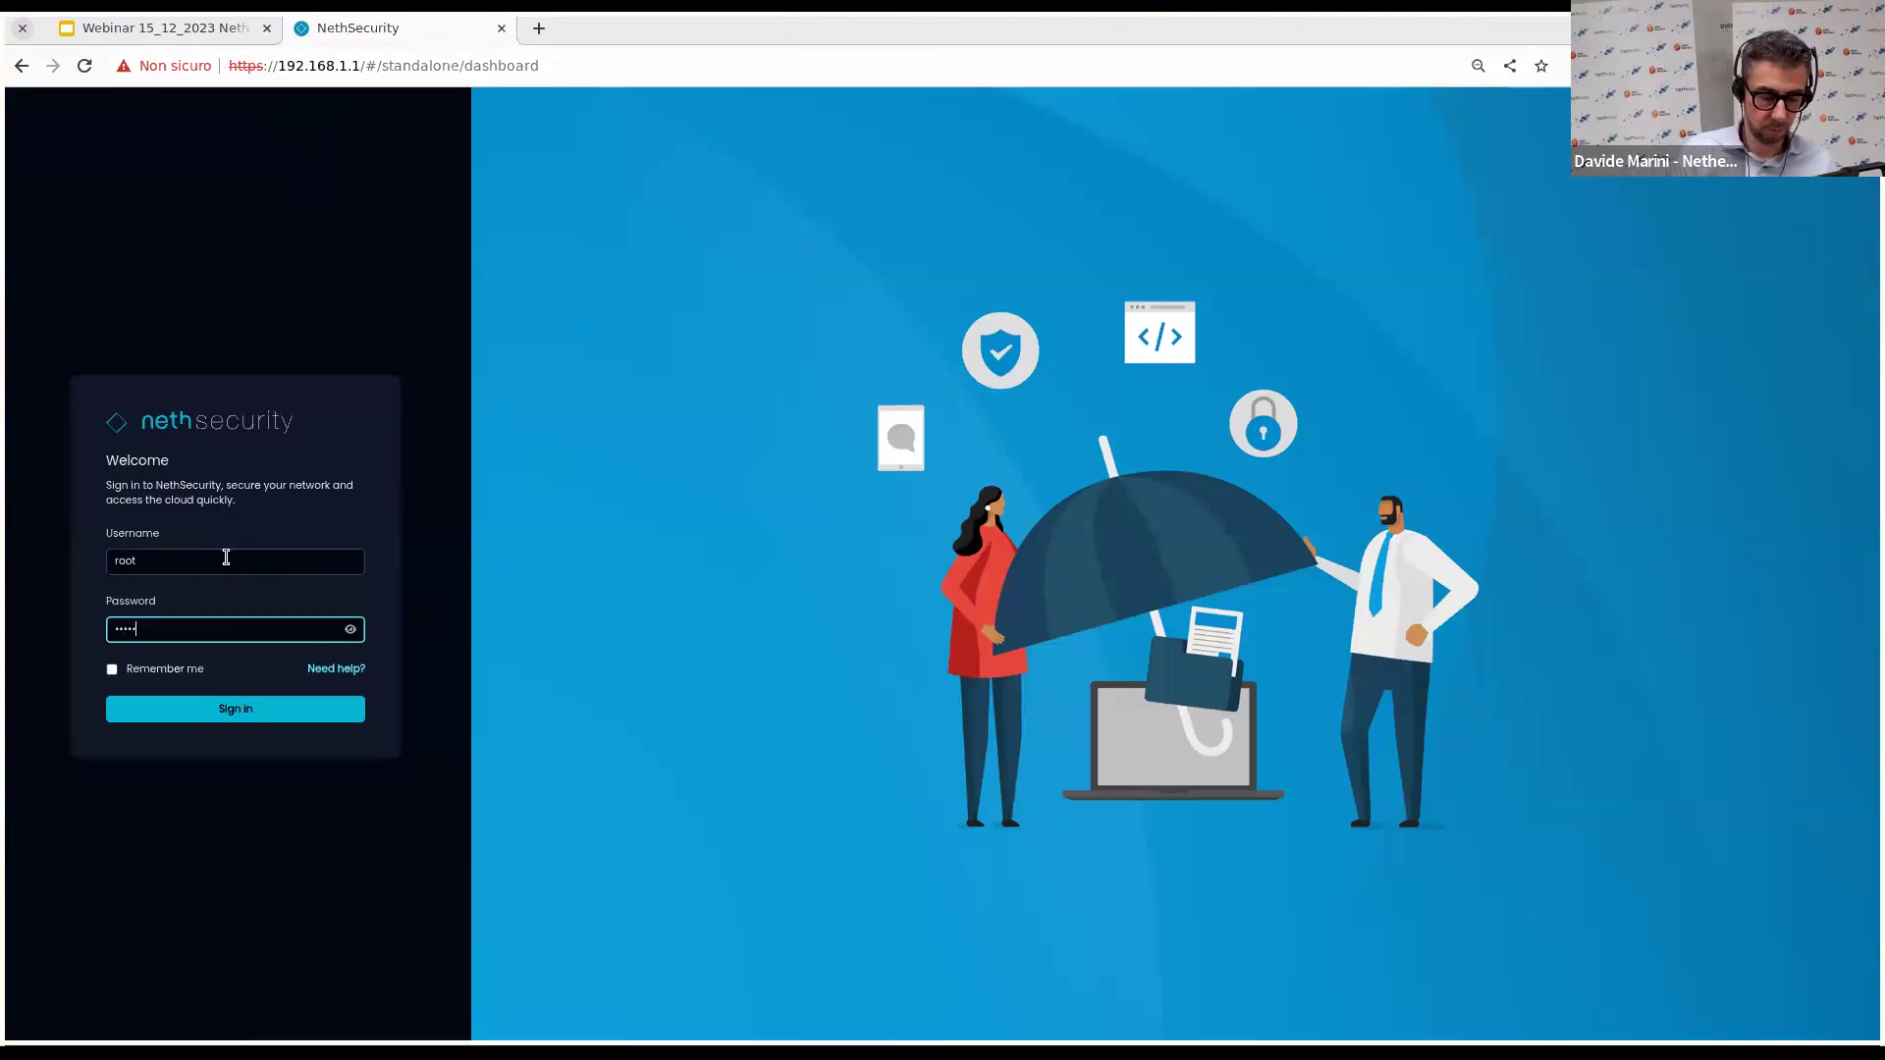
{"action": "key", "text": "Return"}
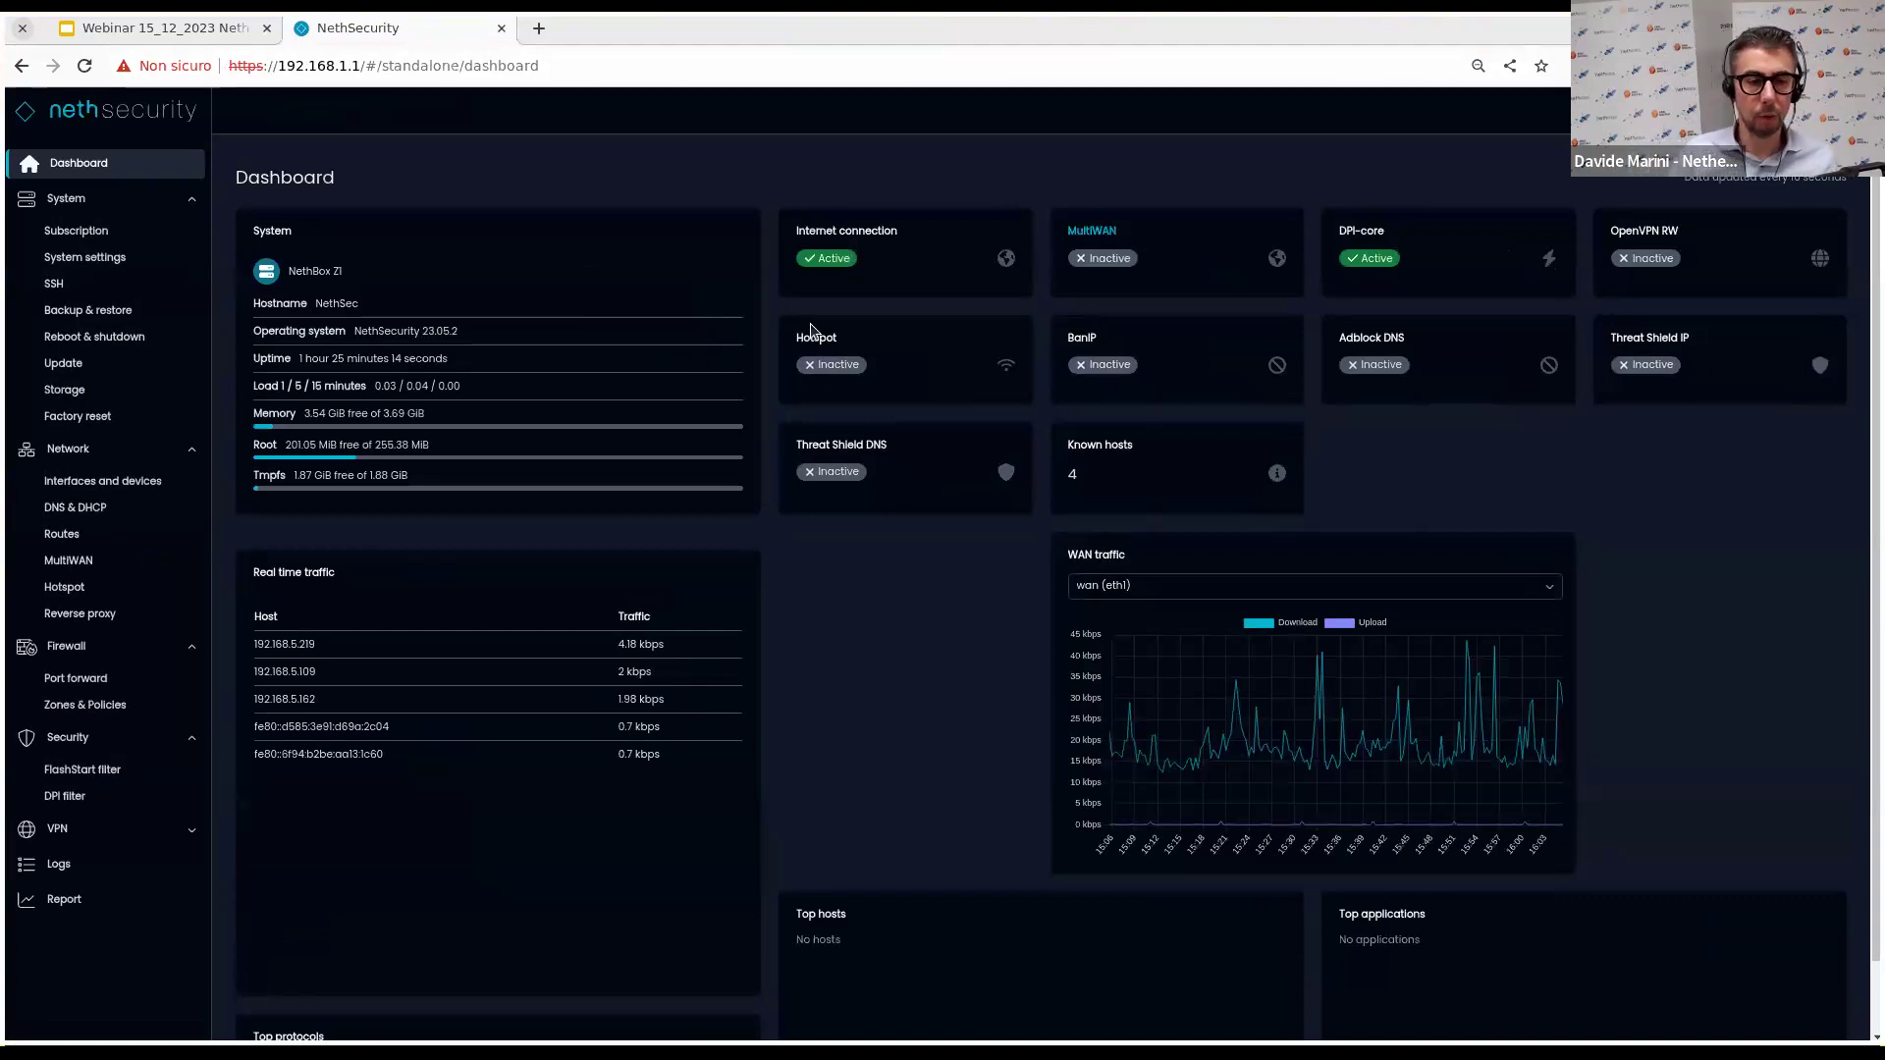
Examine the dashboard's system details, service statuses, real-time host traffic, WAN traffic chart for eth1 and top hosts, applications and protocols.
{"action": "key", "text": "ctrl+plus"}
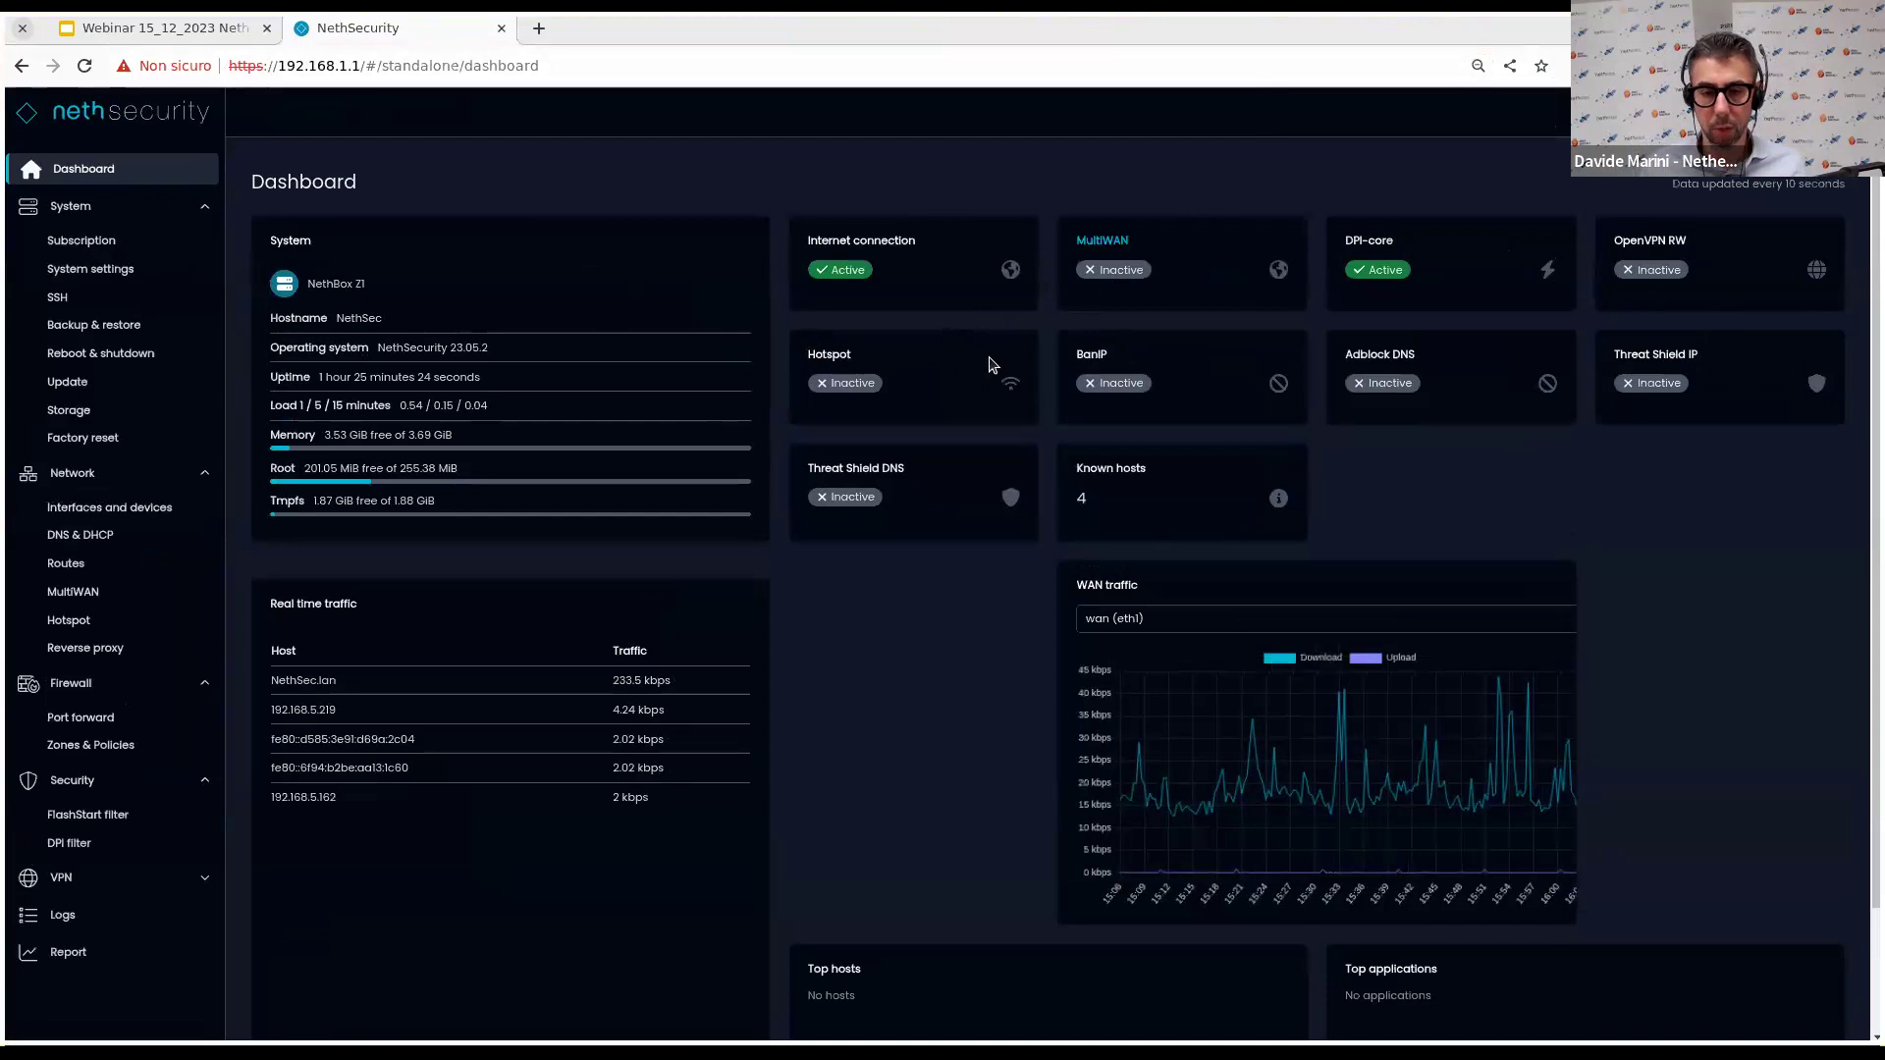
{"action": "scroll", "coordinate": [1026, 476], "scroll_direction": "down", "scroll_amount": 2}
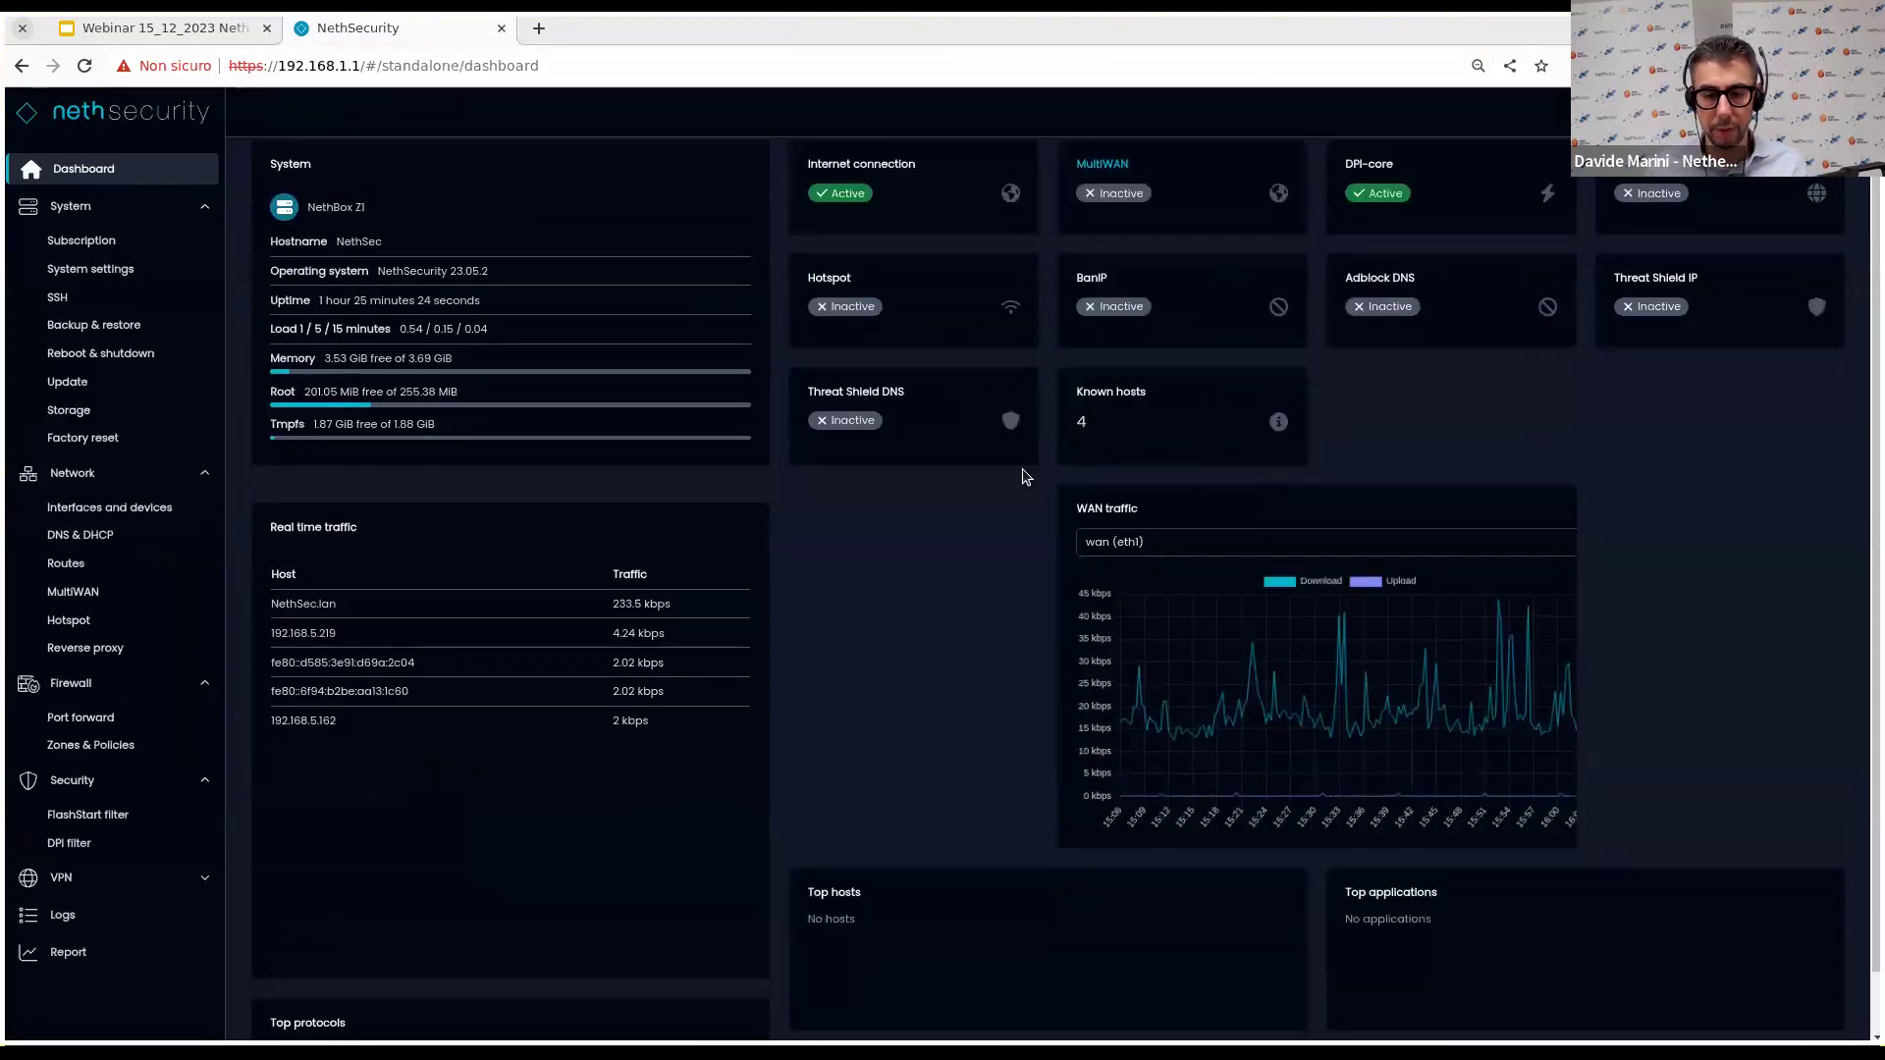
{"action": "left_click", "coordinate": [1113, 501]}
{"action": "left_click", "coordinate": [1040, 594]}
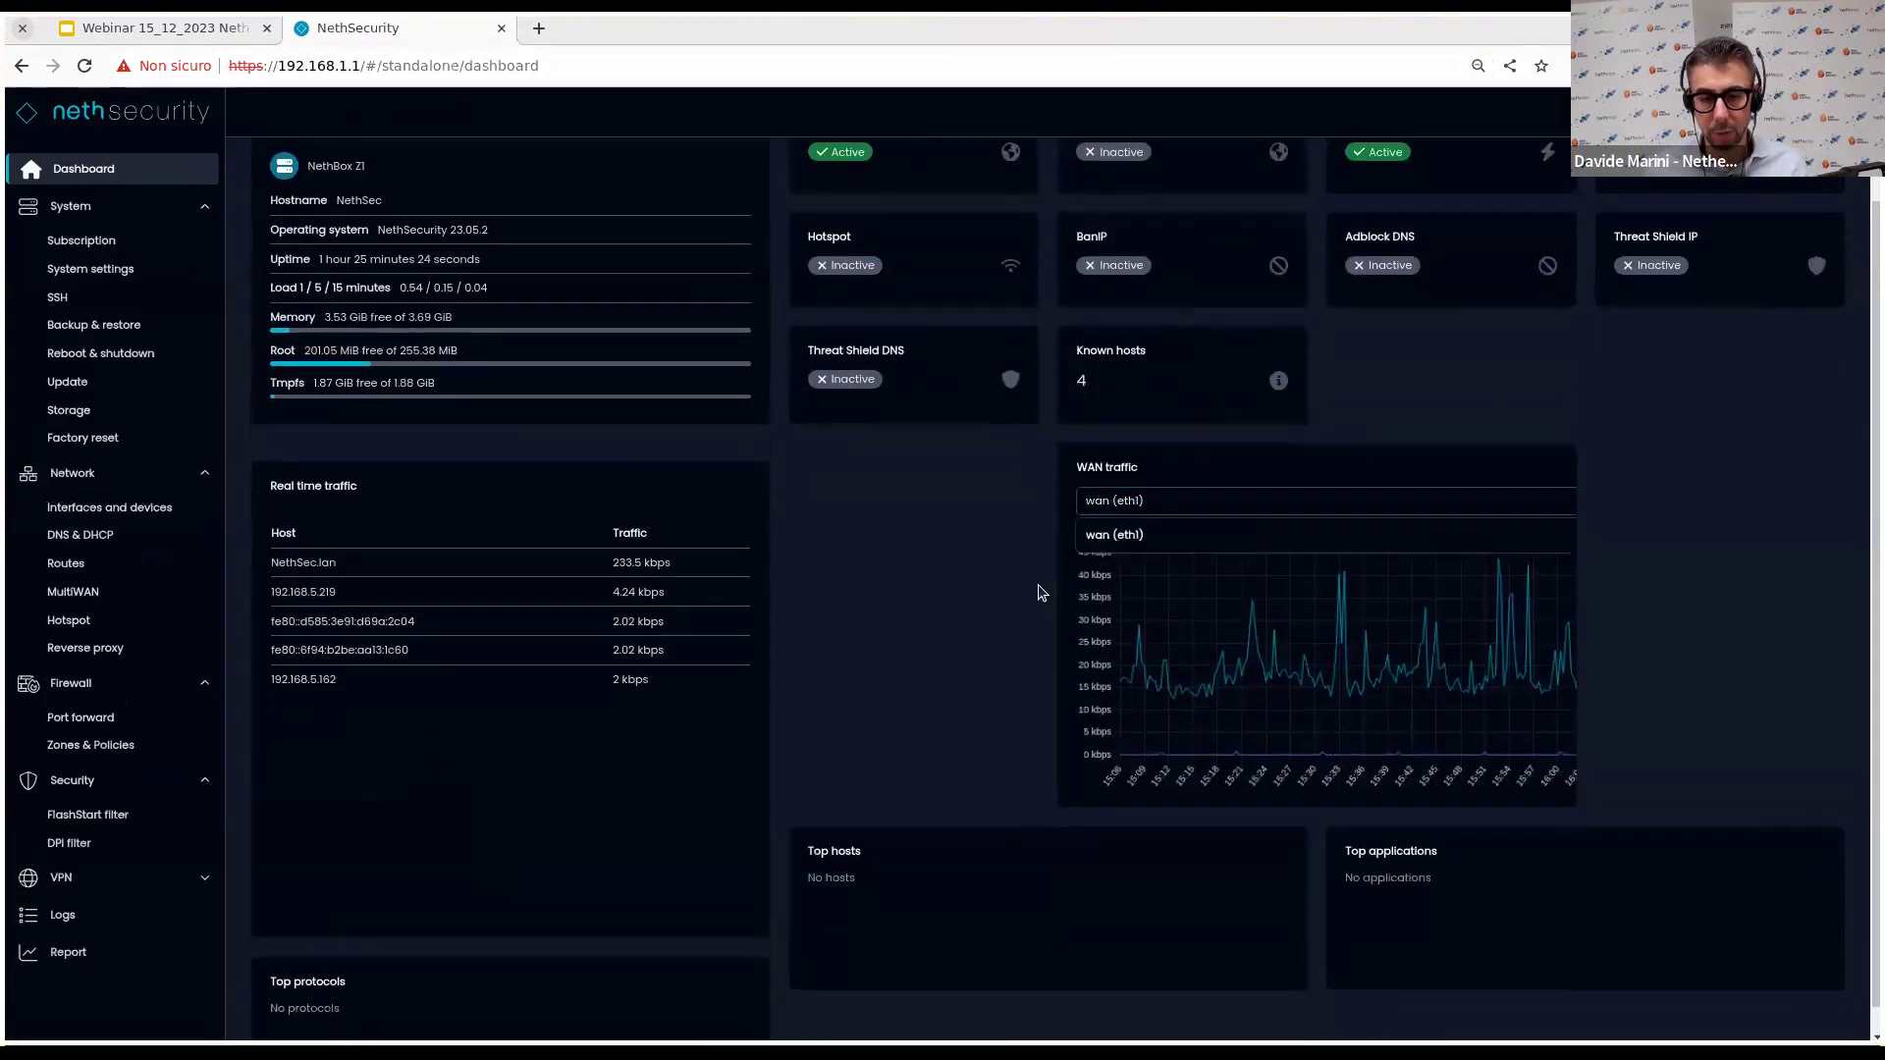
{"action": "scroll", "coordinate": [789, 653], "scroll_direction": "down", "scroll_amount": 1}
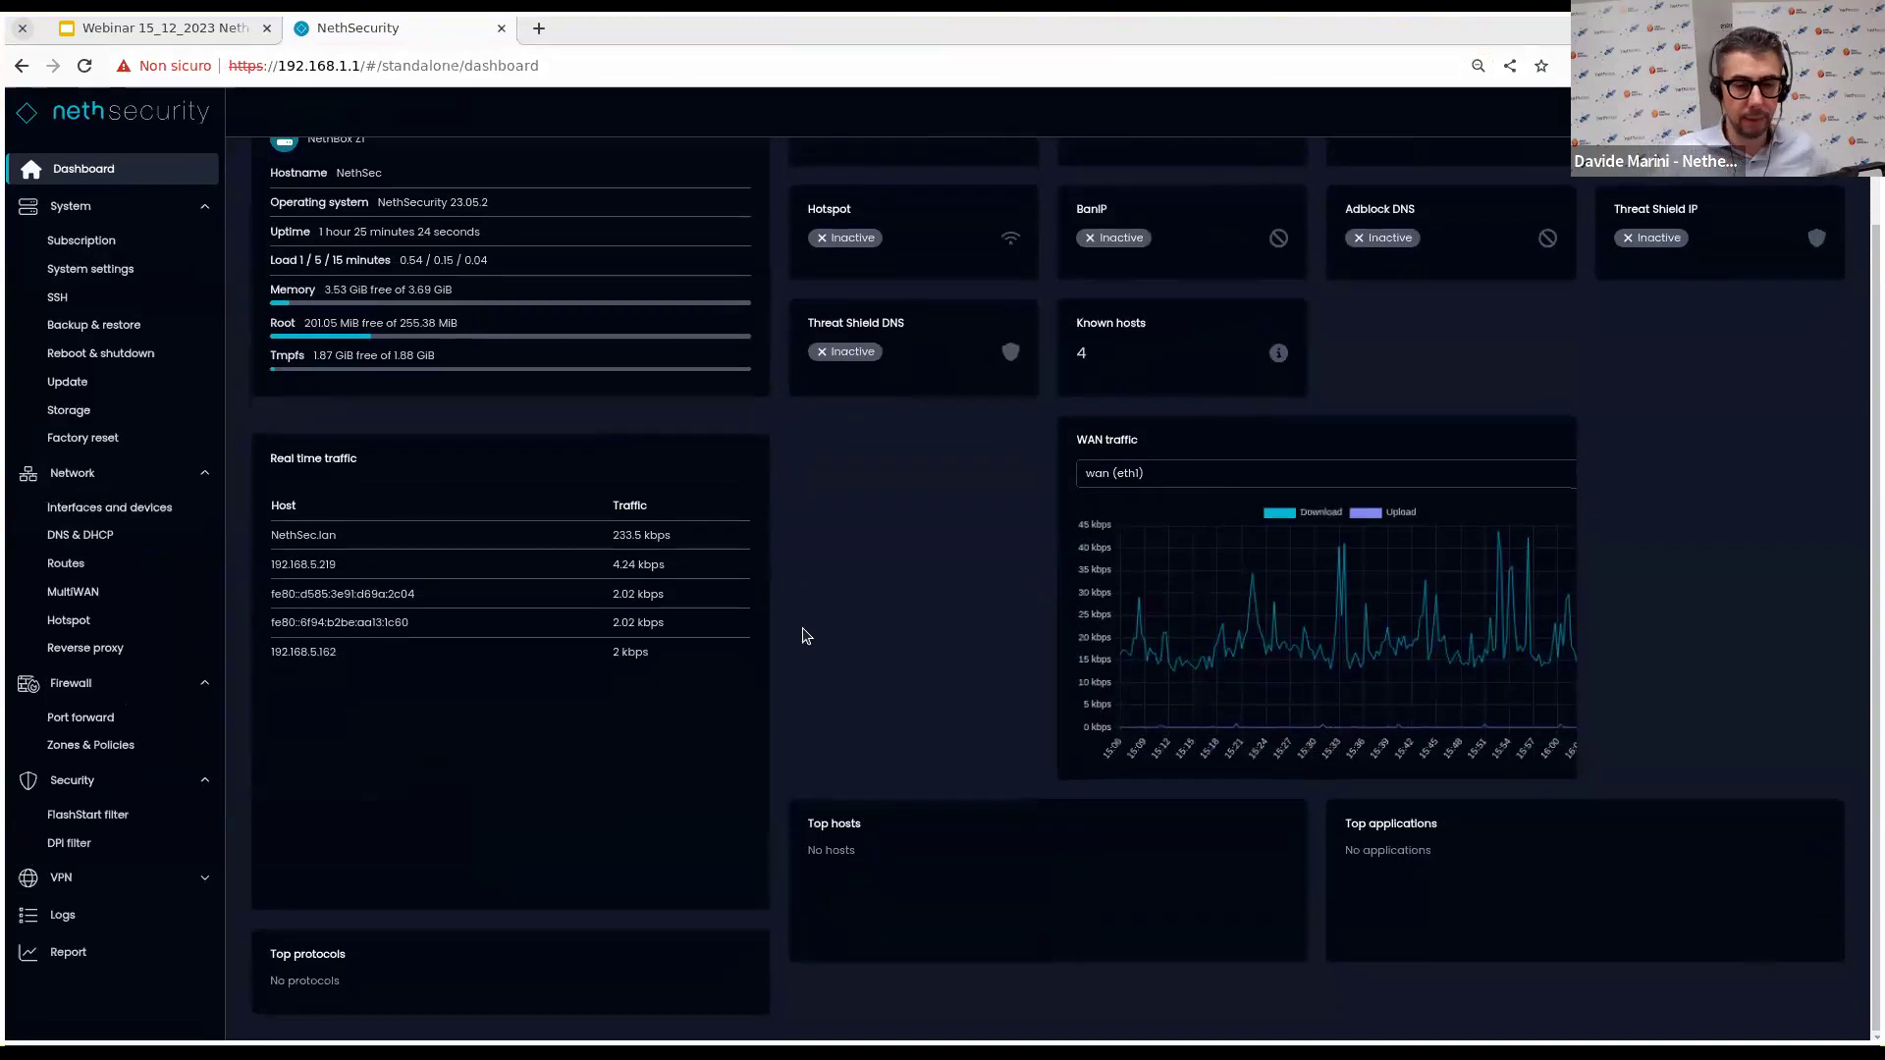
{"action": "scroll", "coordinate": [803, 637], "scroll_direction": "up", "scroll_amount": 2}
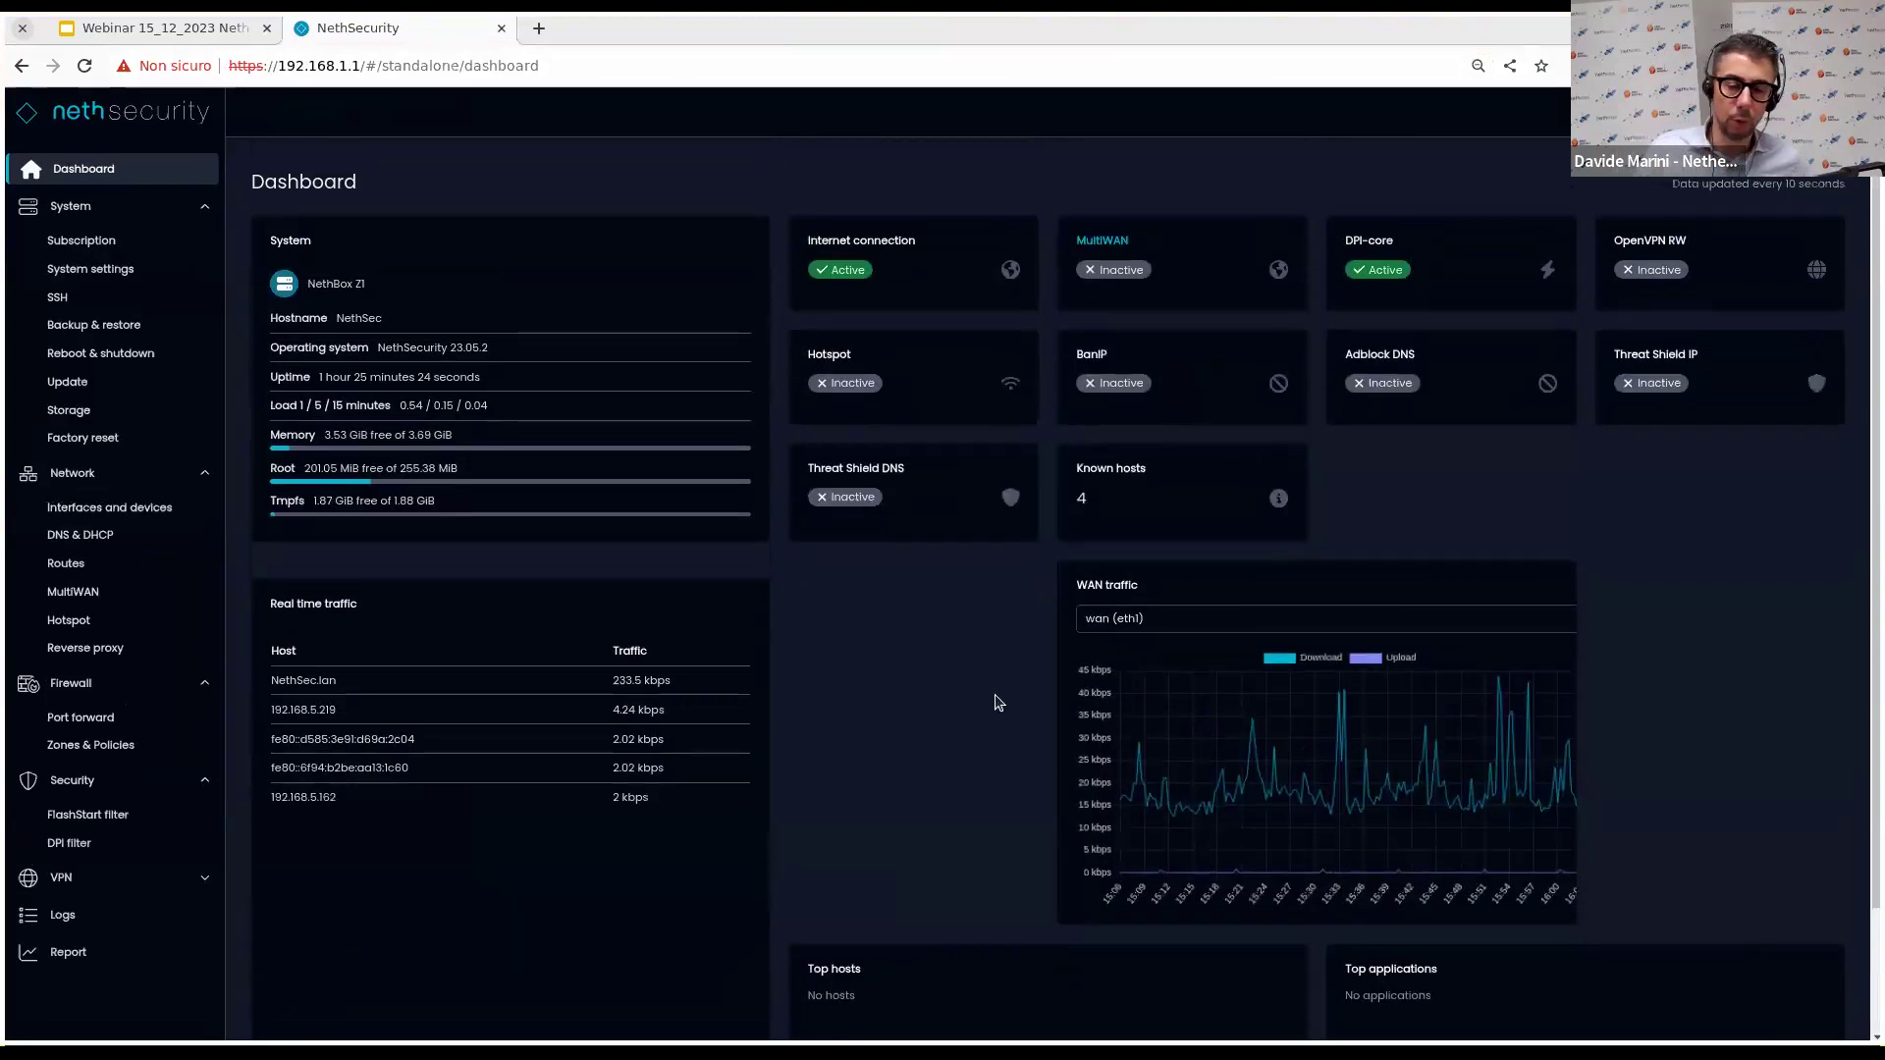
{"action": "scroll", "coordinate": [933, 697], "scroll_direction": "down", "scroll_amount": 2}
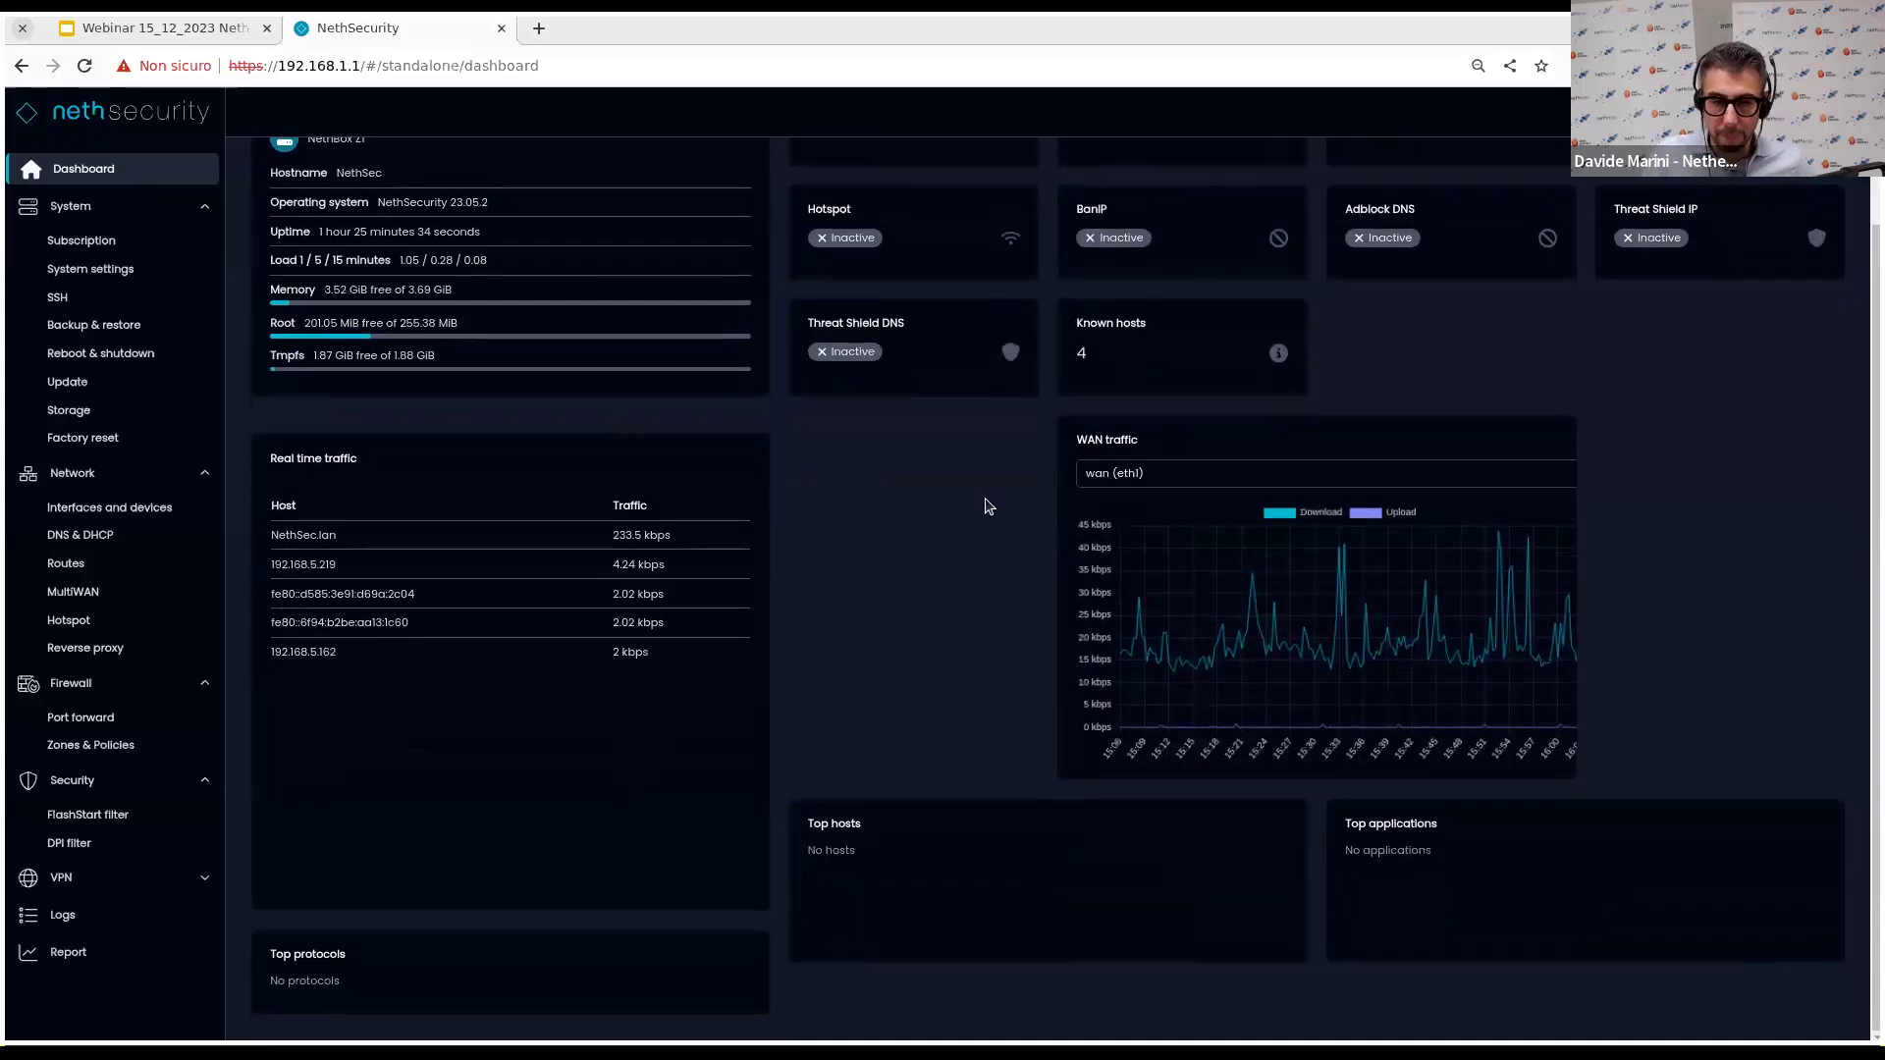
{"action": "key", "text": "ctrl+plus"}
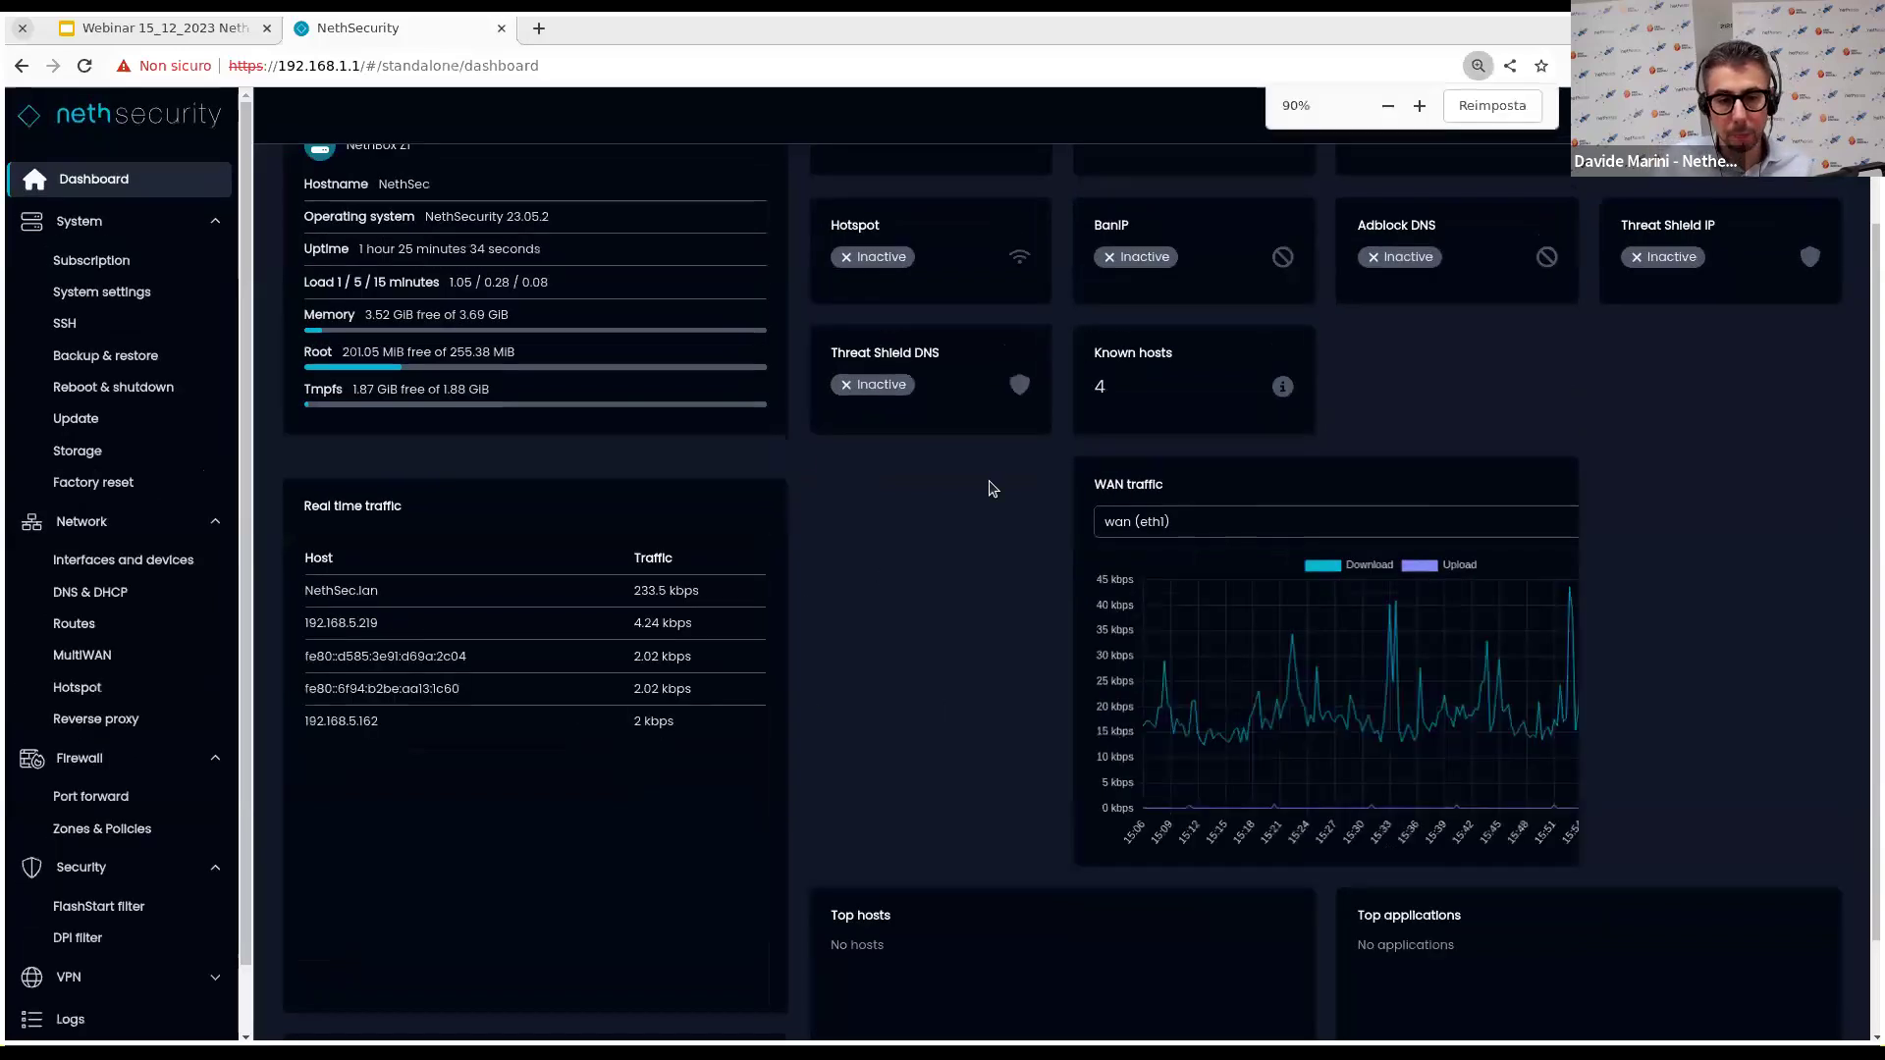
{"action": "key", "text": "ctrl+plus"}
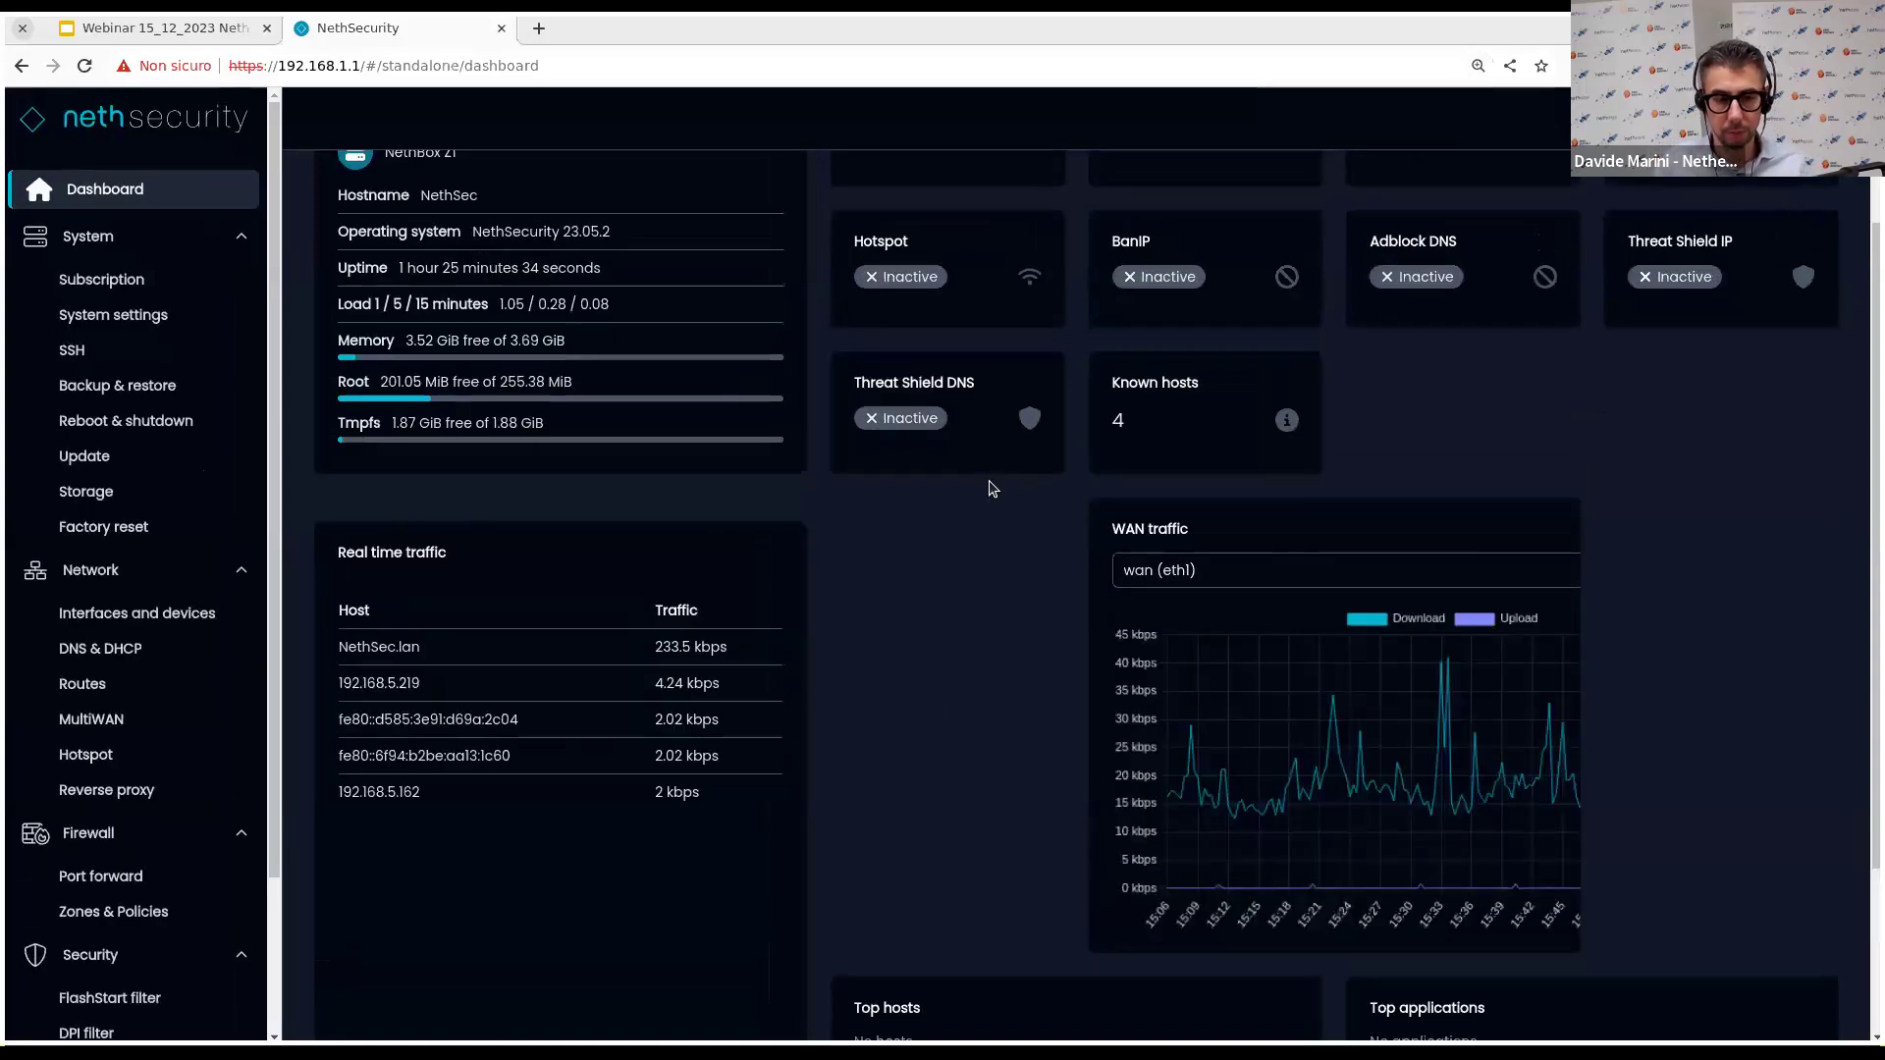
{"action": "scroll", "coordinate": [417, 518], "scroll_direction": "up", "scroll_amount": 2}
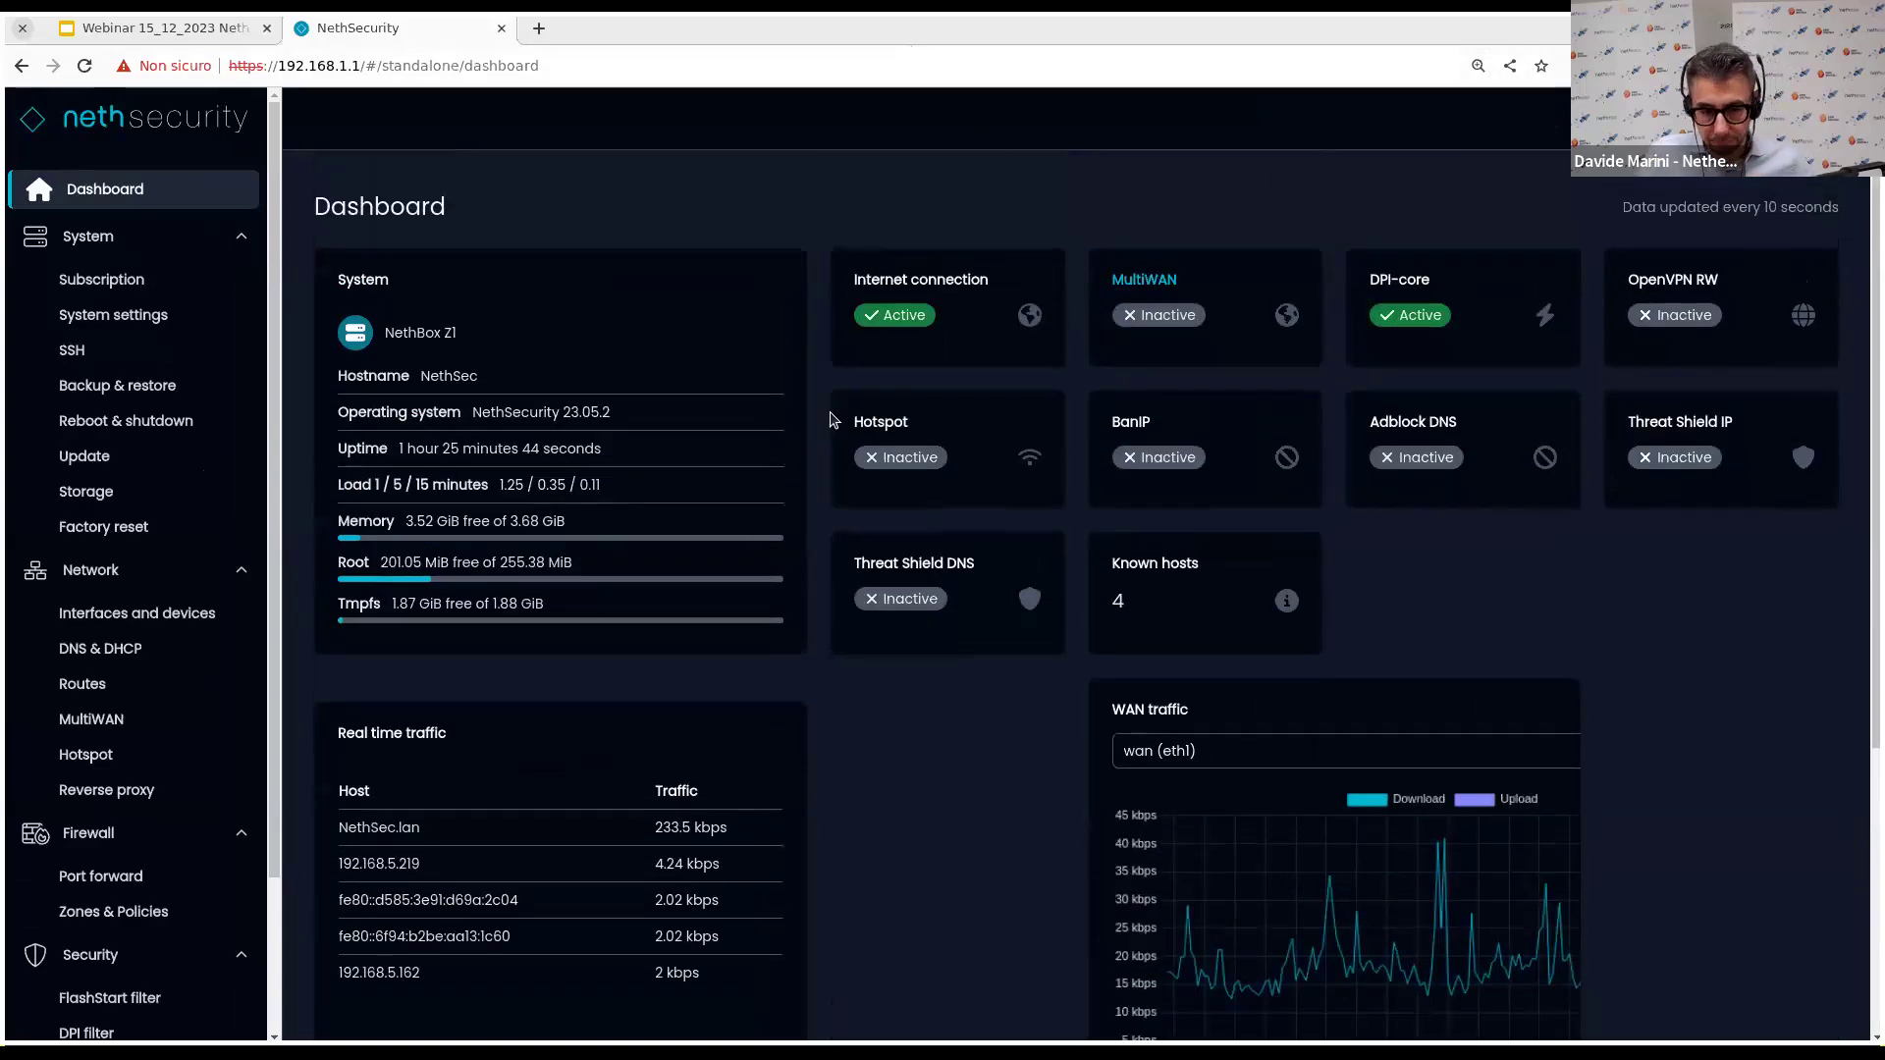
{"action": "scroll", "coordinate": [834, 422], "scroll_direction": "down", "scroll_amount": 4}
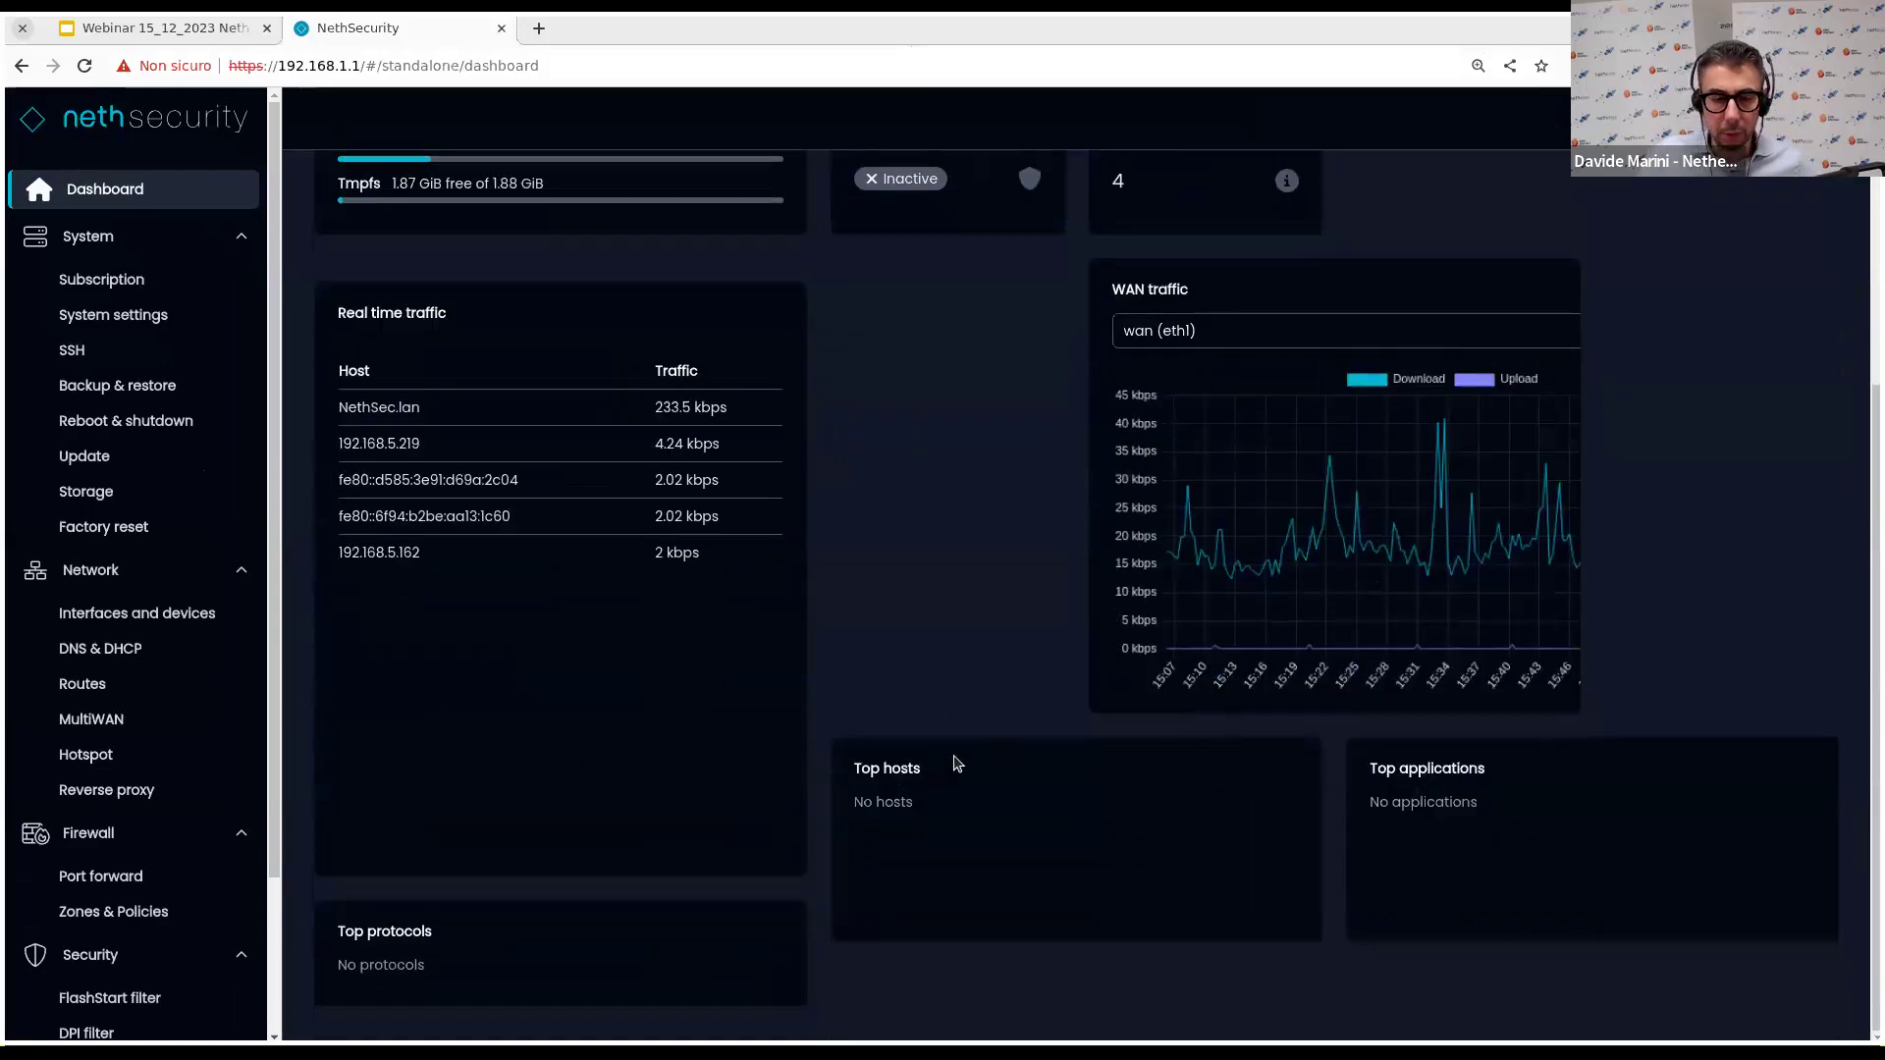
{"action": "scroll", "coordinate": [843, 680], "scroll_direction": "up", "scroll_amount": 4}
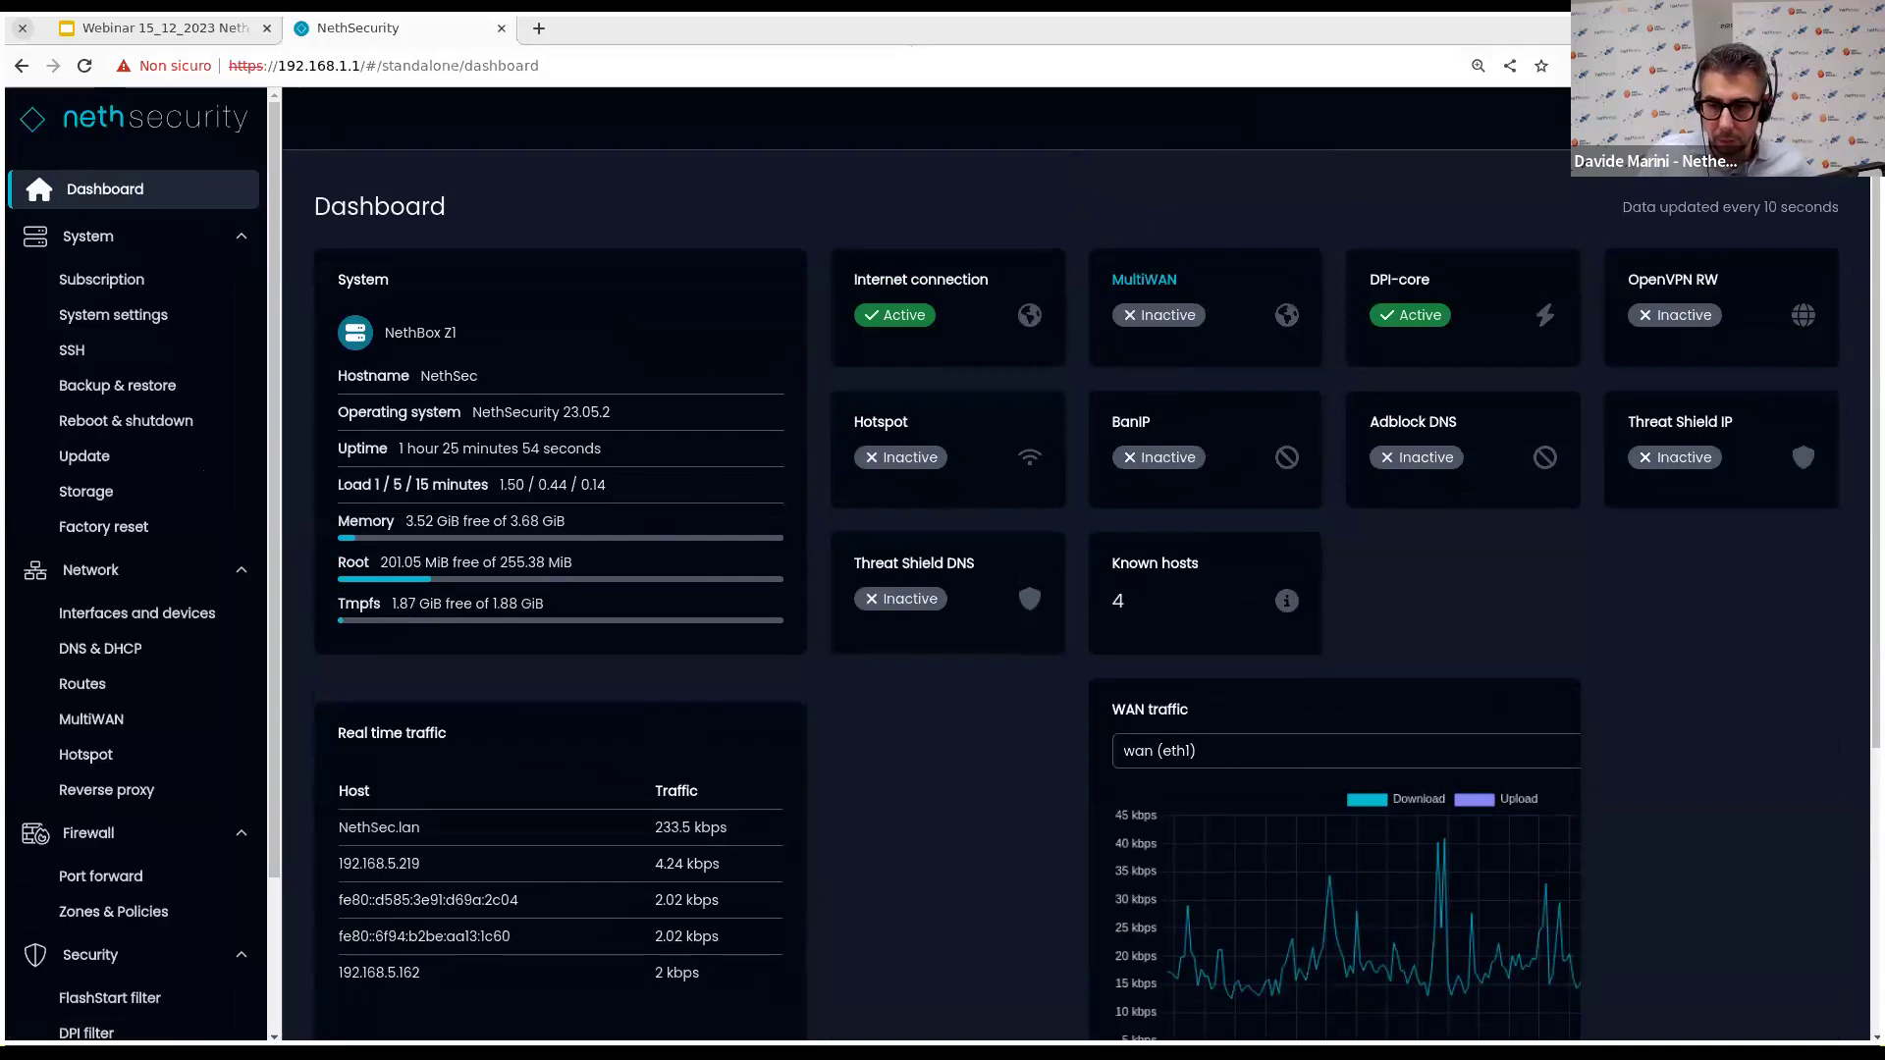
{"action": "left_click", "coordinate": [1816, 118]}
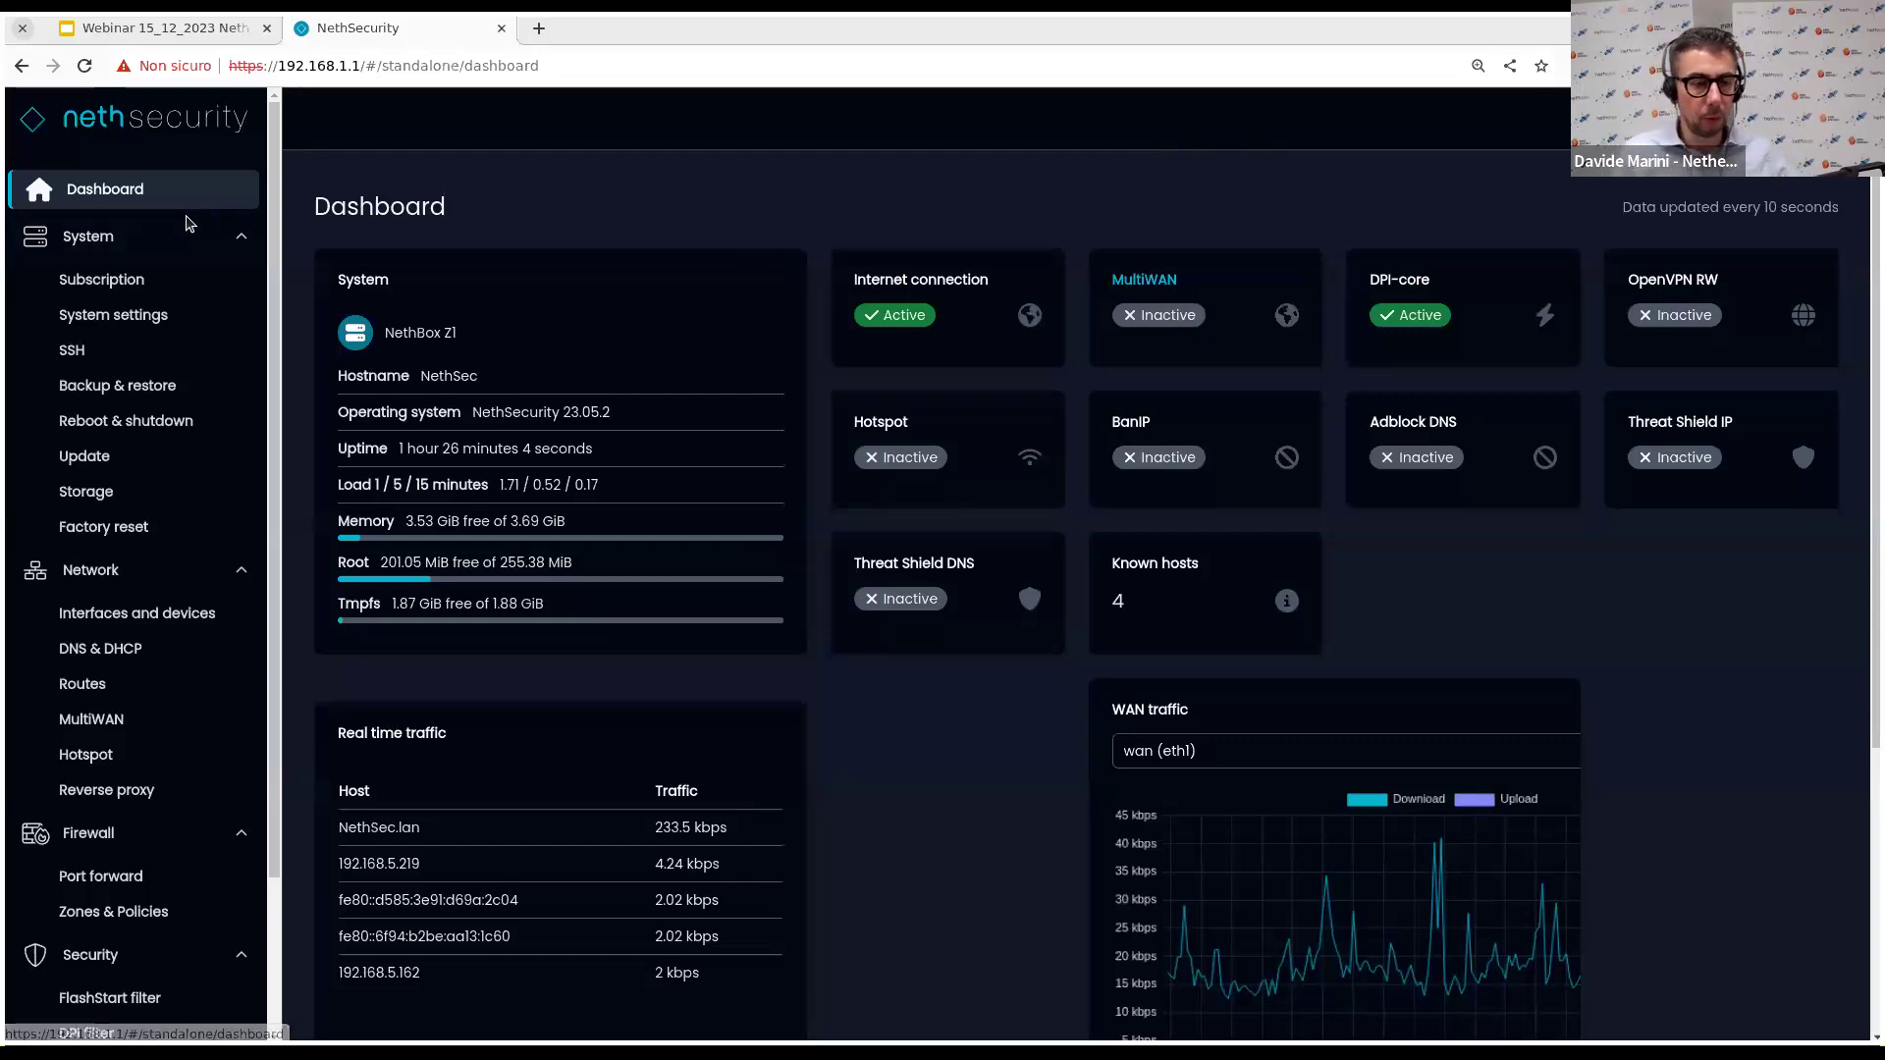
{"action": "scroll", "coordinate": [202, 218], "scroll_direction": "down", "scroll_amount": 1}
{"action": "scroll", "coordinate": [196, 221], "scroll_direction": "up", "scroll_amount": 1}
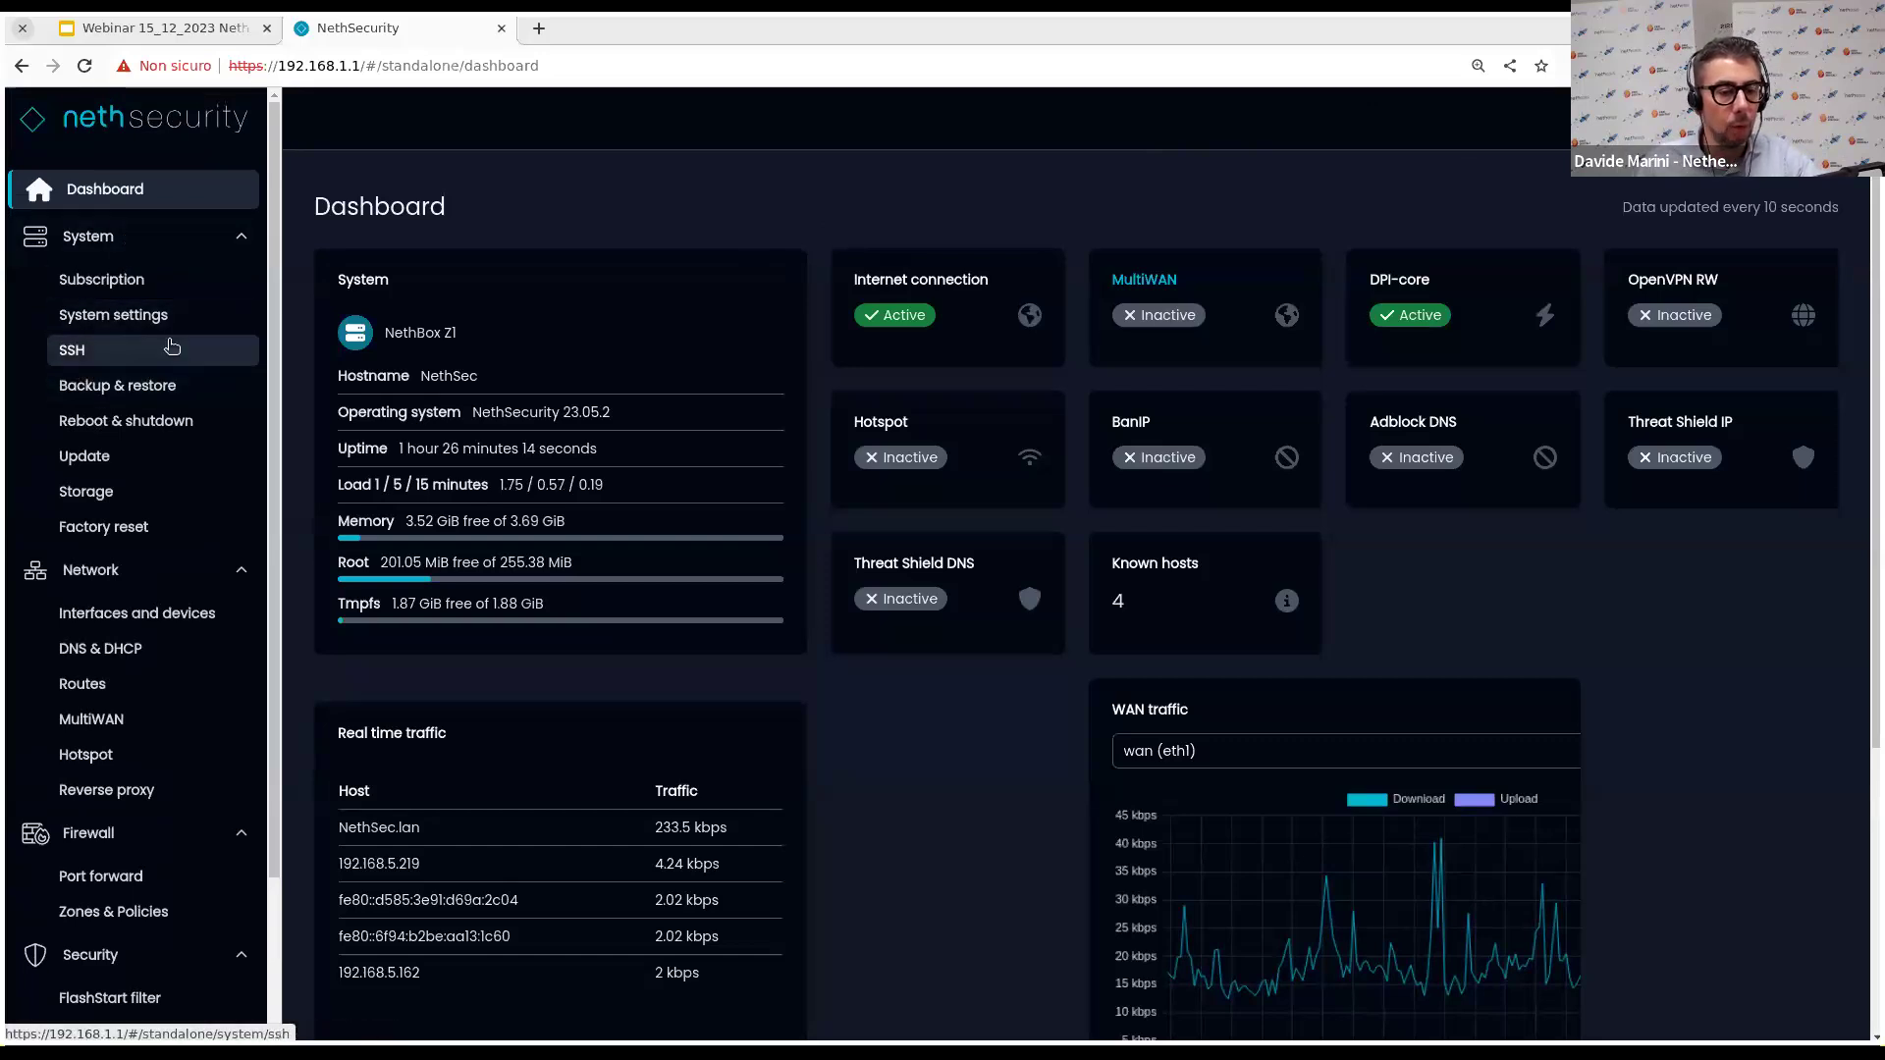
Review the unit's subscription details, the system settings and the SSH access options.
{"action": "left_click", "coordinate": [157, 284]}
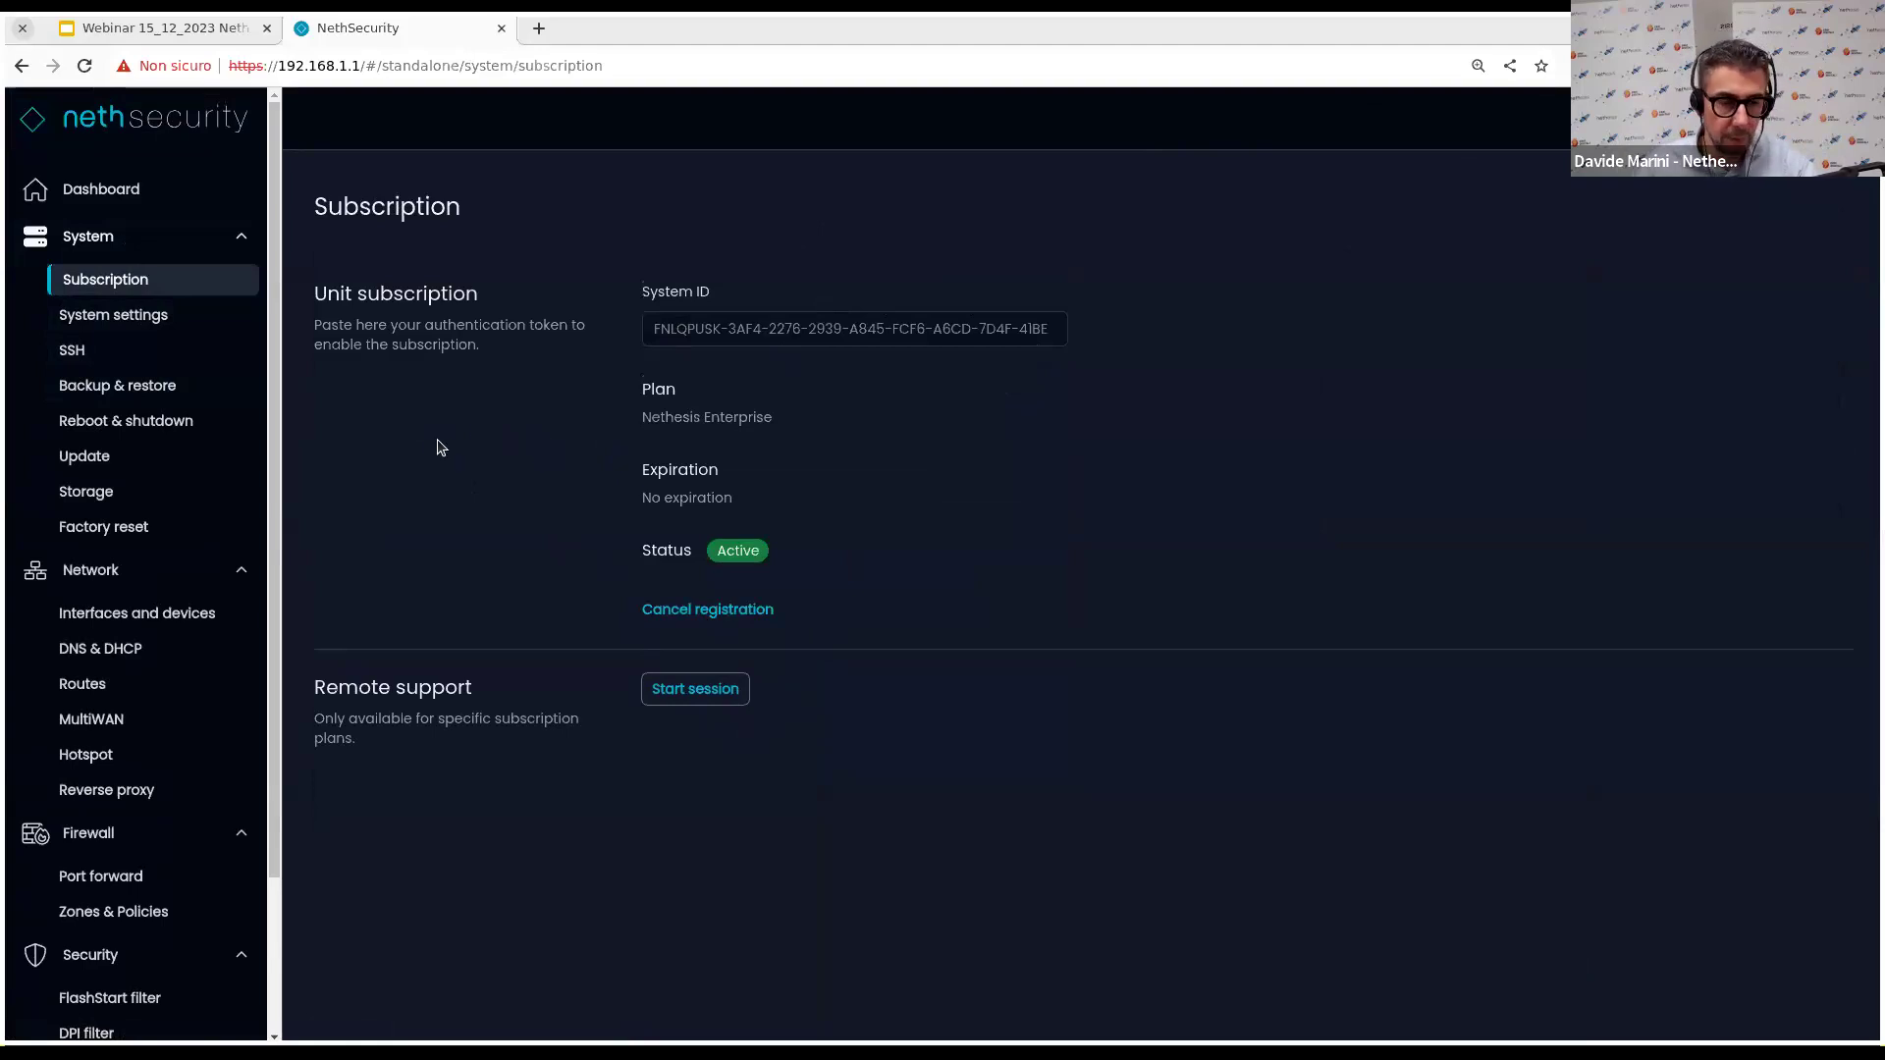
{"action": "left_click", "coordinate": [191, 314]}
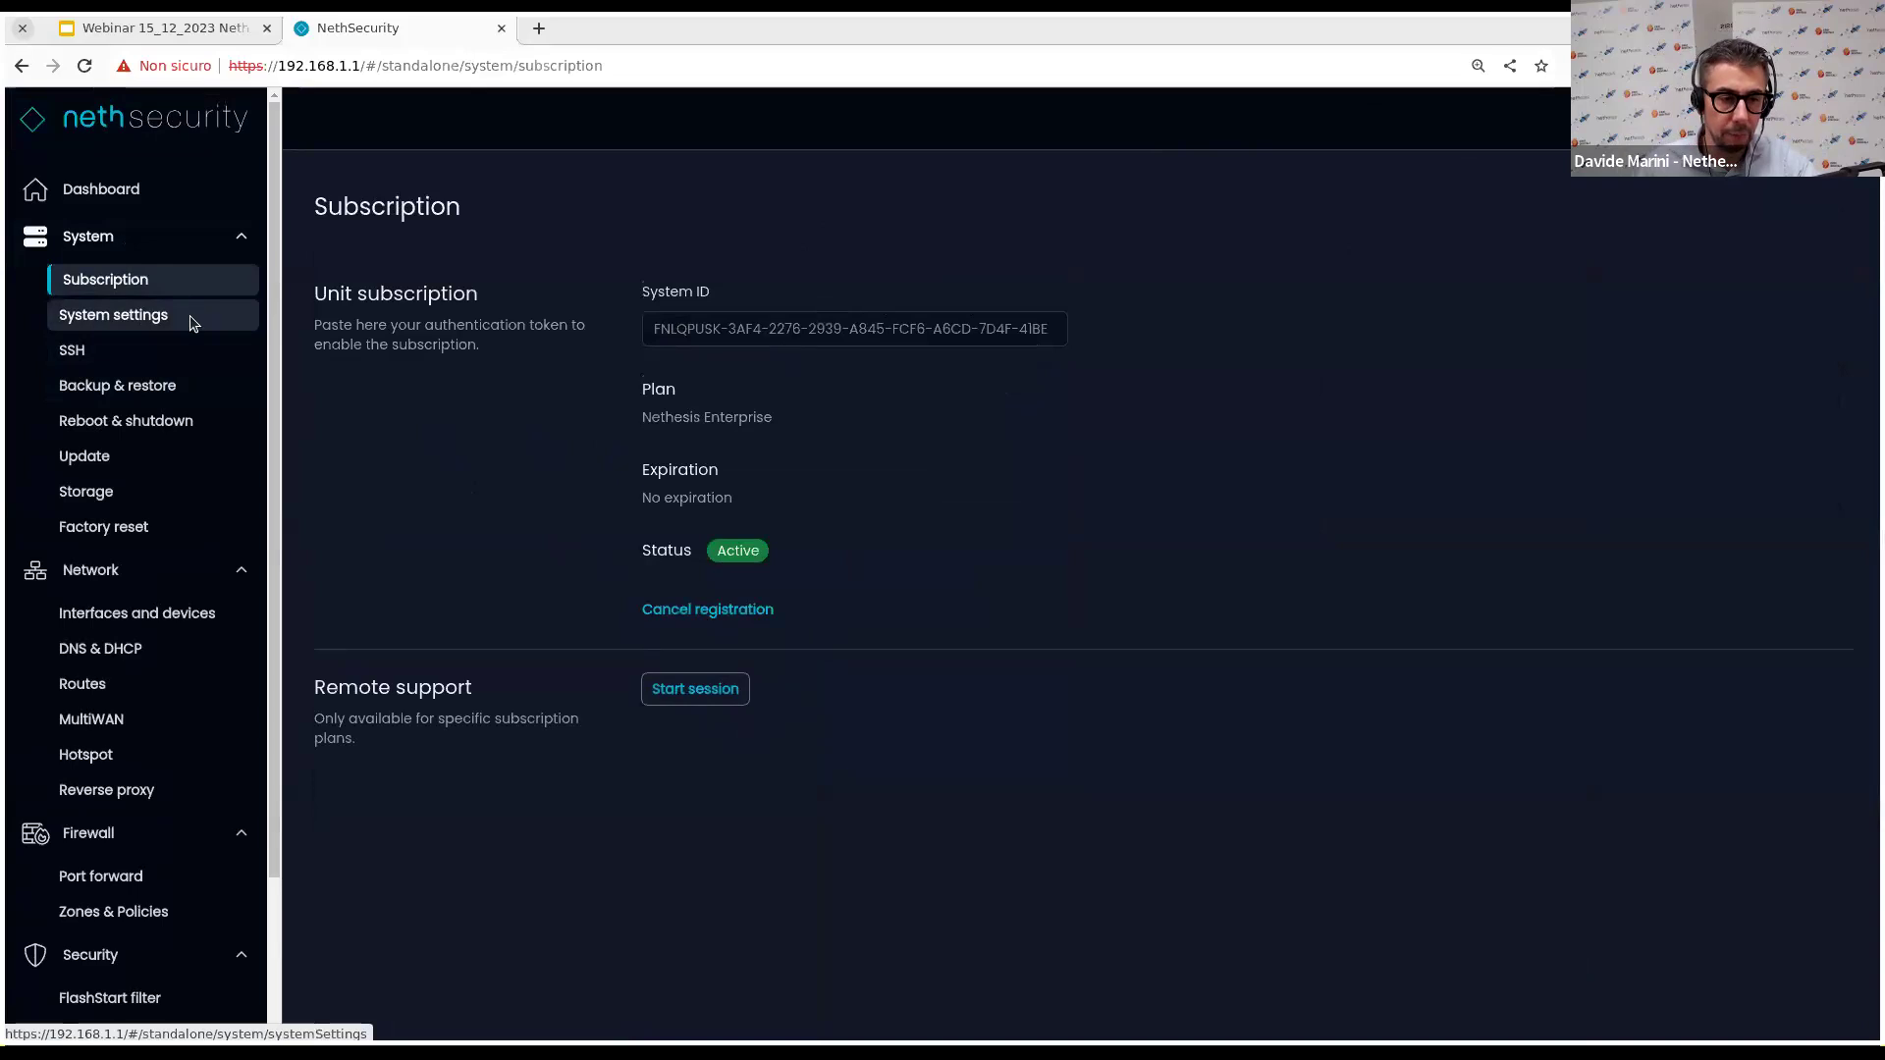
{"action": "left_click", "coordinate": [92, 357]}
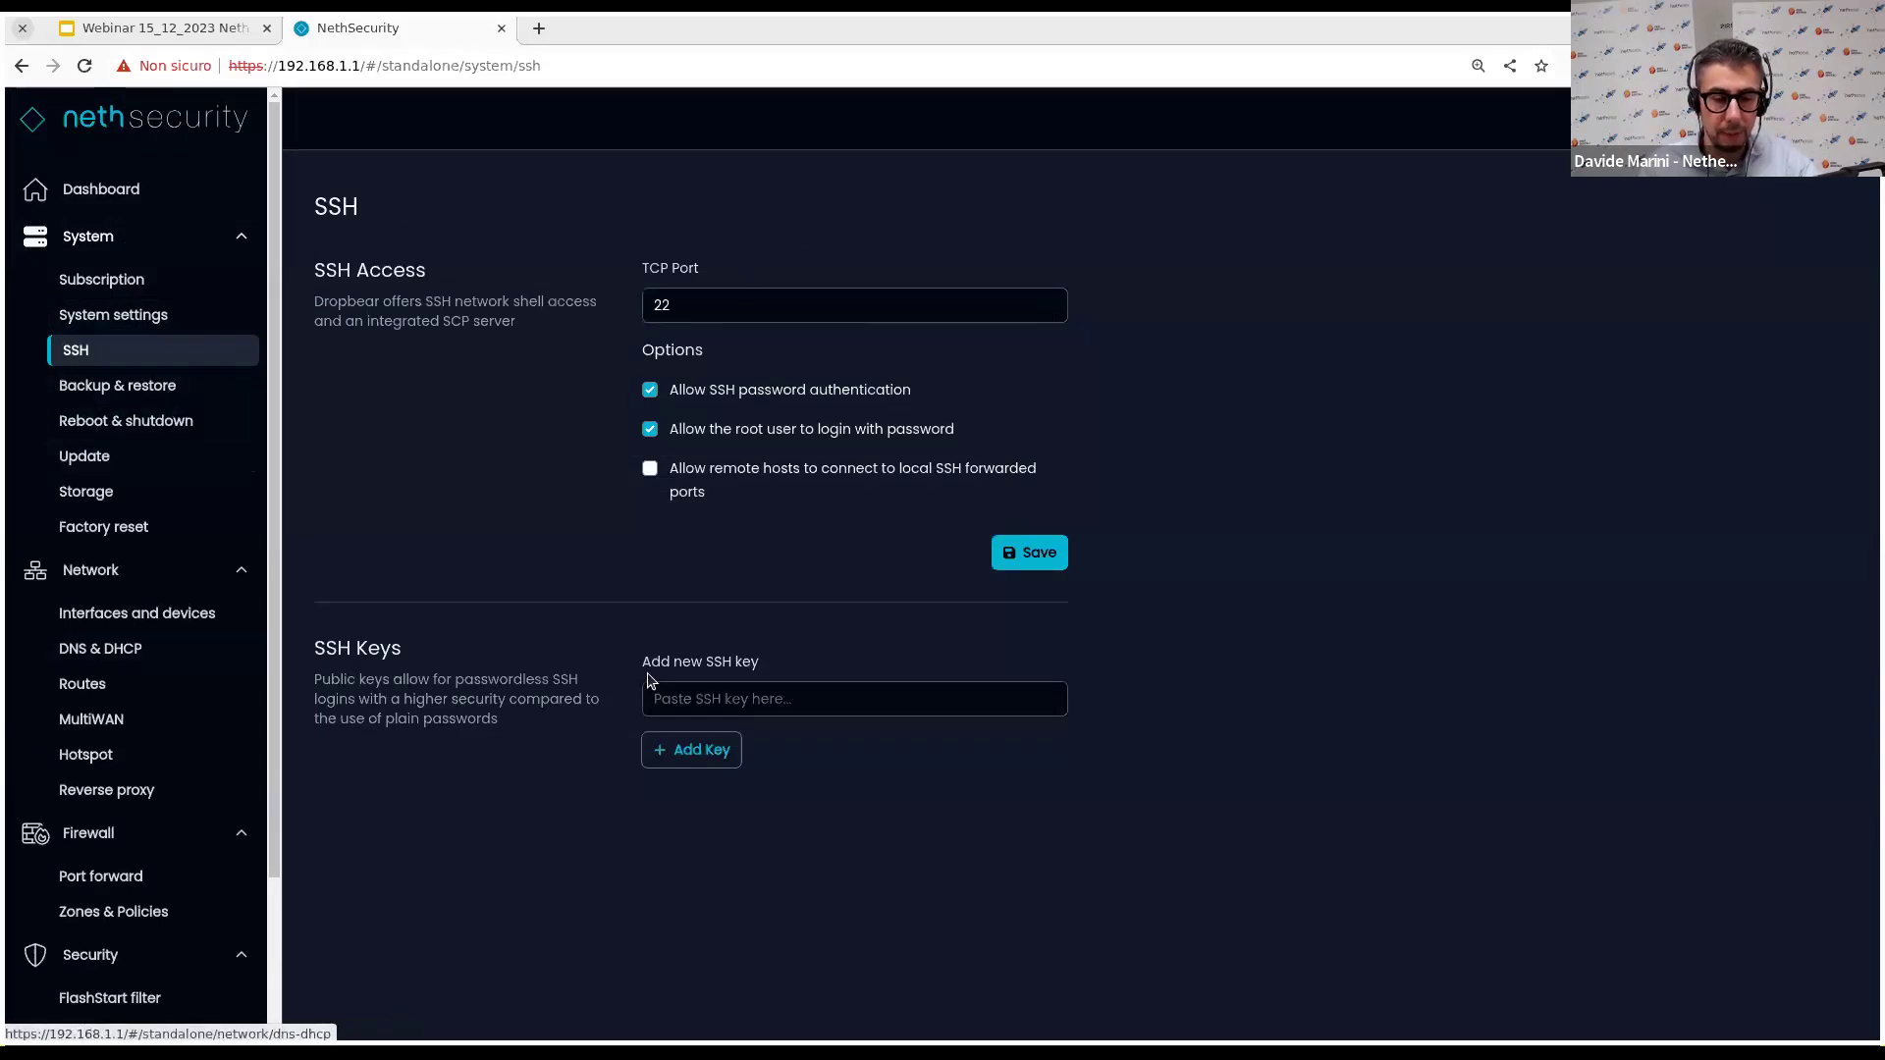
Look through the Backup, Restore and Migration sections of Backup & restore, and view the Reboot & shutdown page.
{"action": "left_click", "coordinate": [154, 395]}
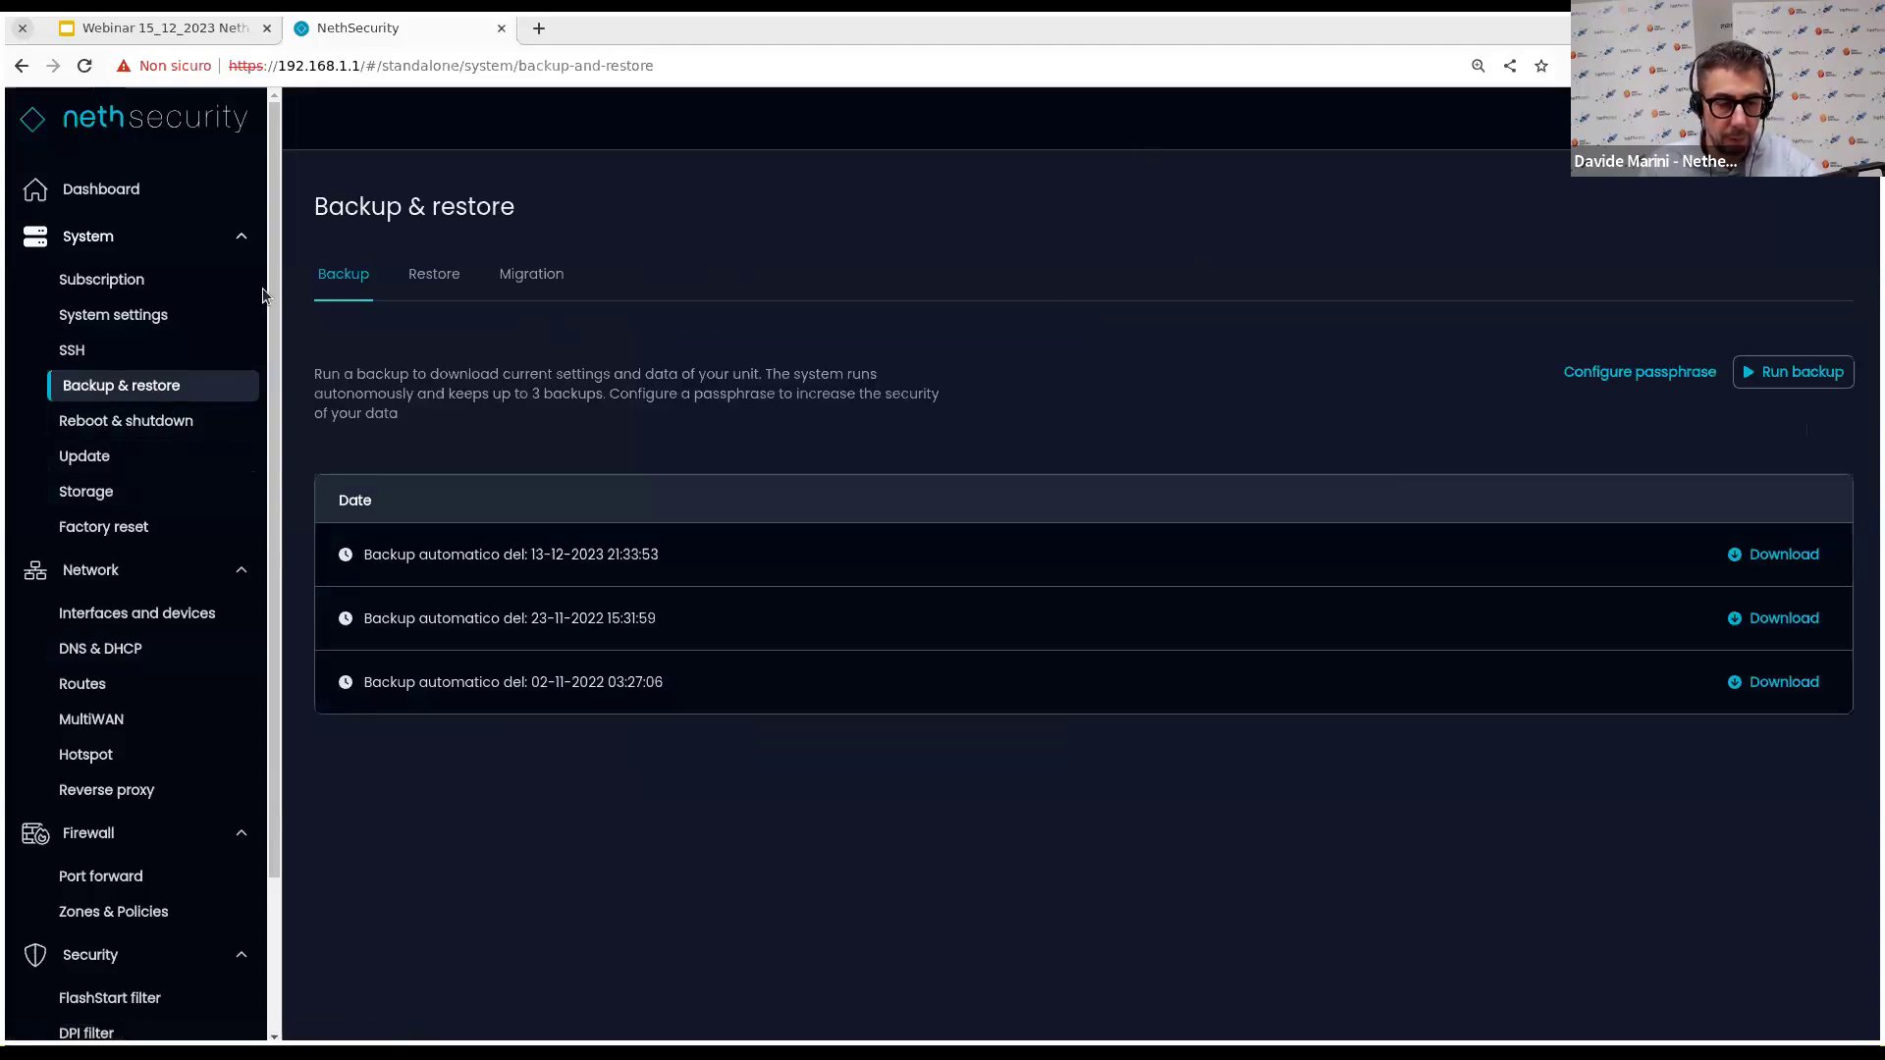
{"action": "left_click", "coordinate": [448, 281]}
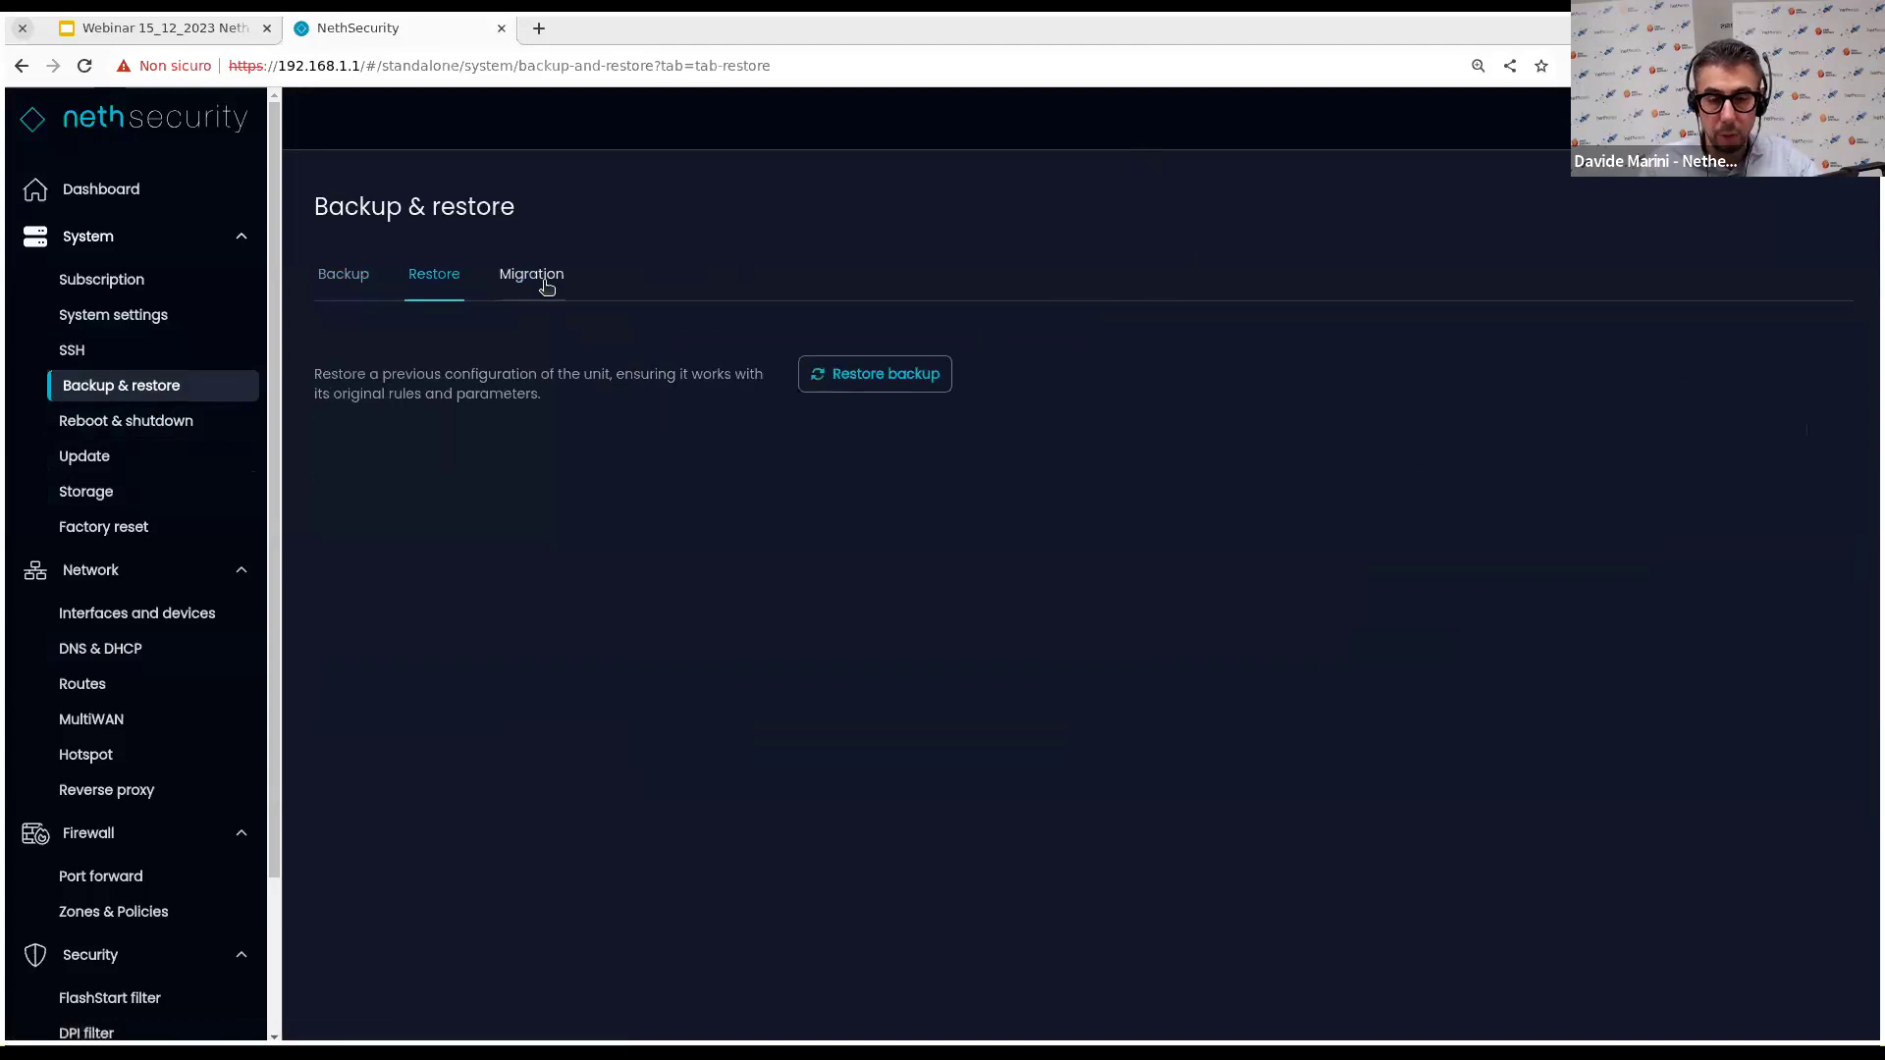
{"action": "left_click", "coordinate": [546, 283]}
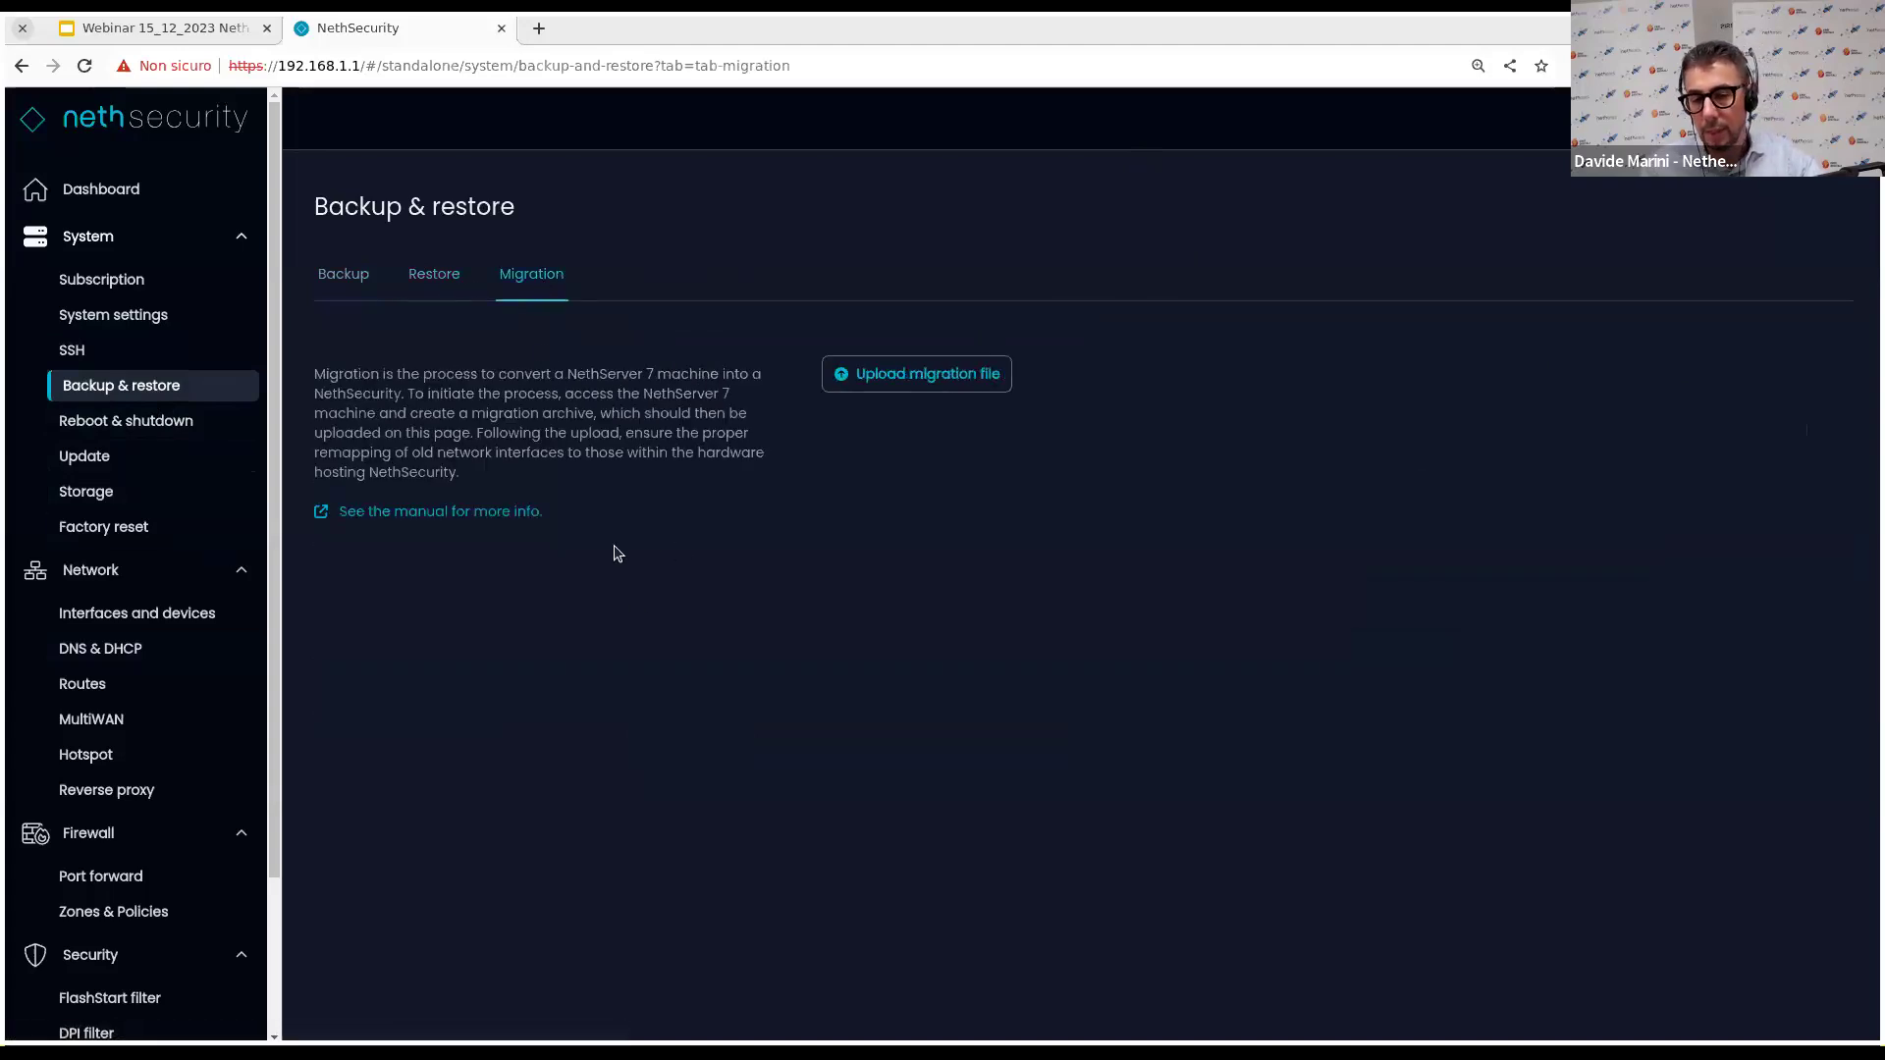
{"action": "left_click", "coordinate": [349, 287]}
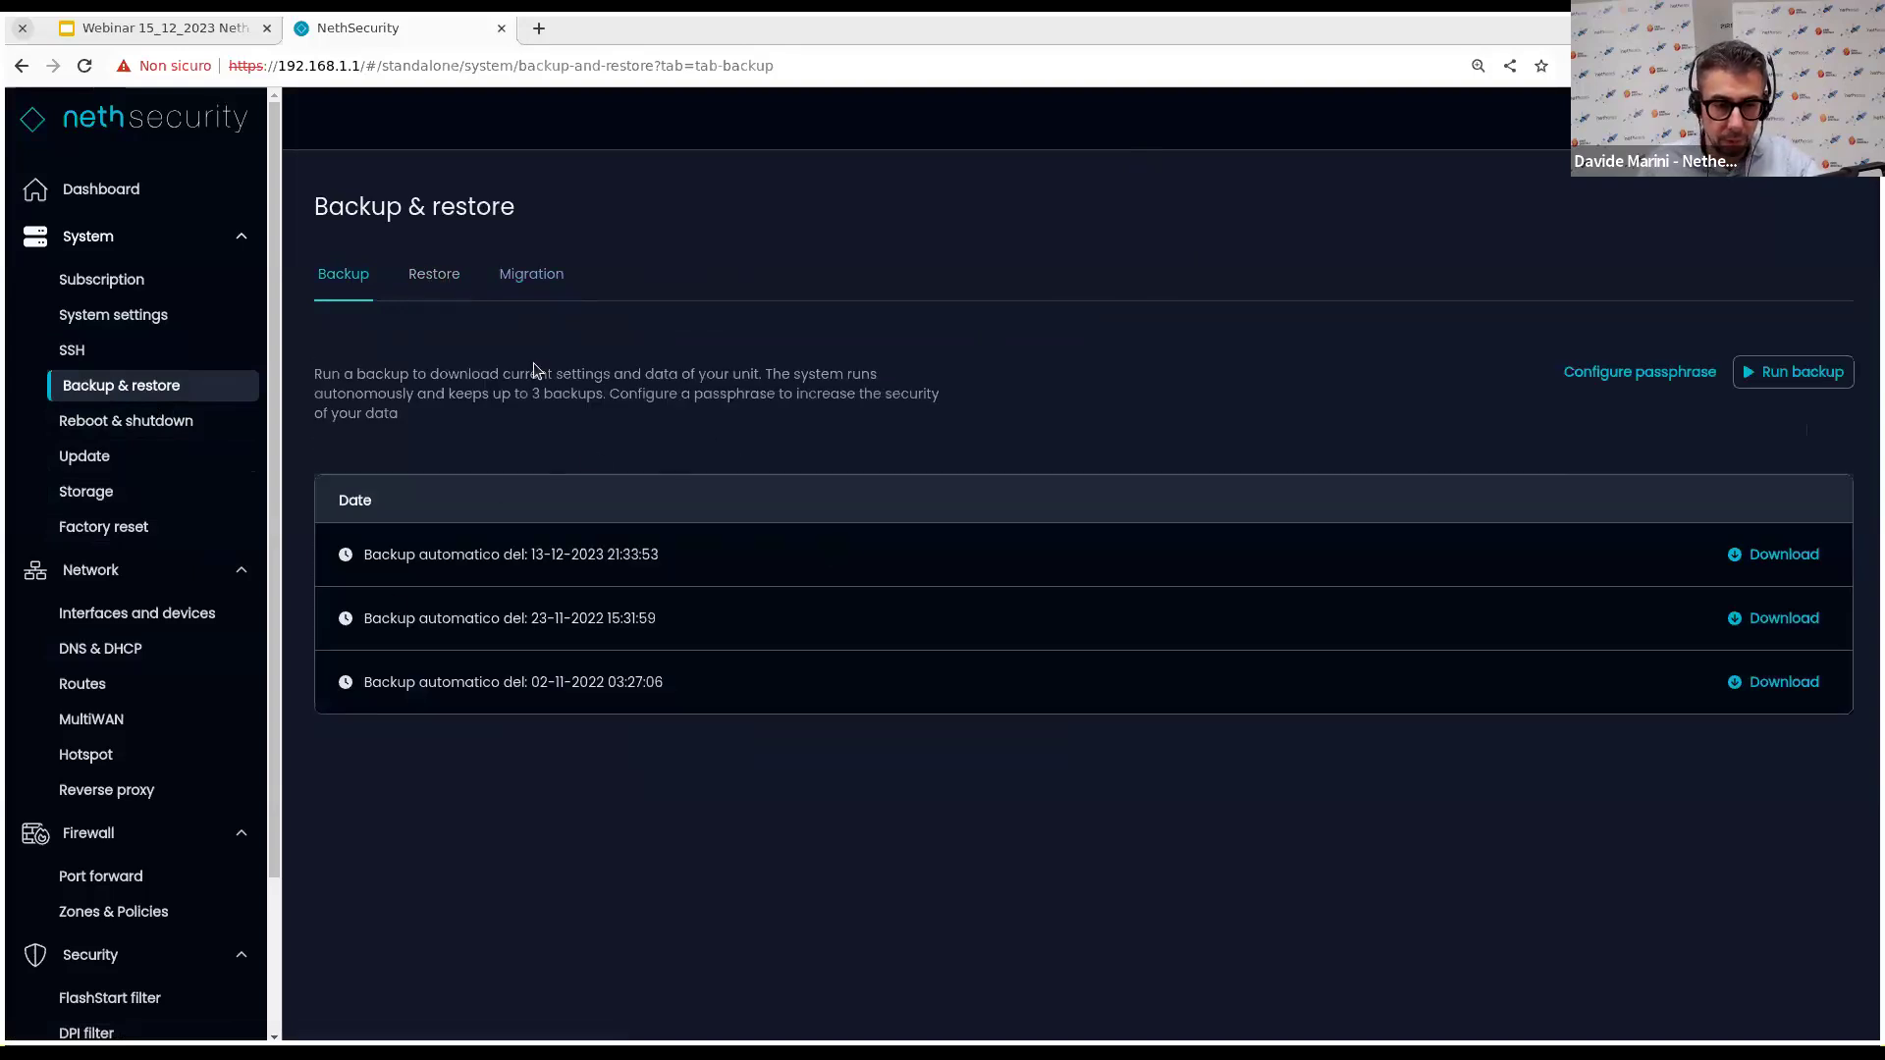
{"action": "left_click", "coordinate": [157, 429]}
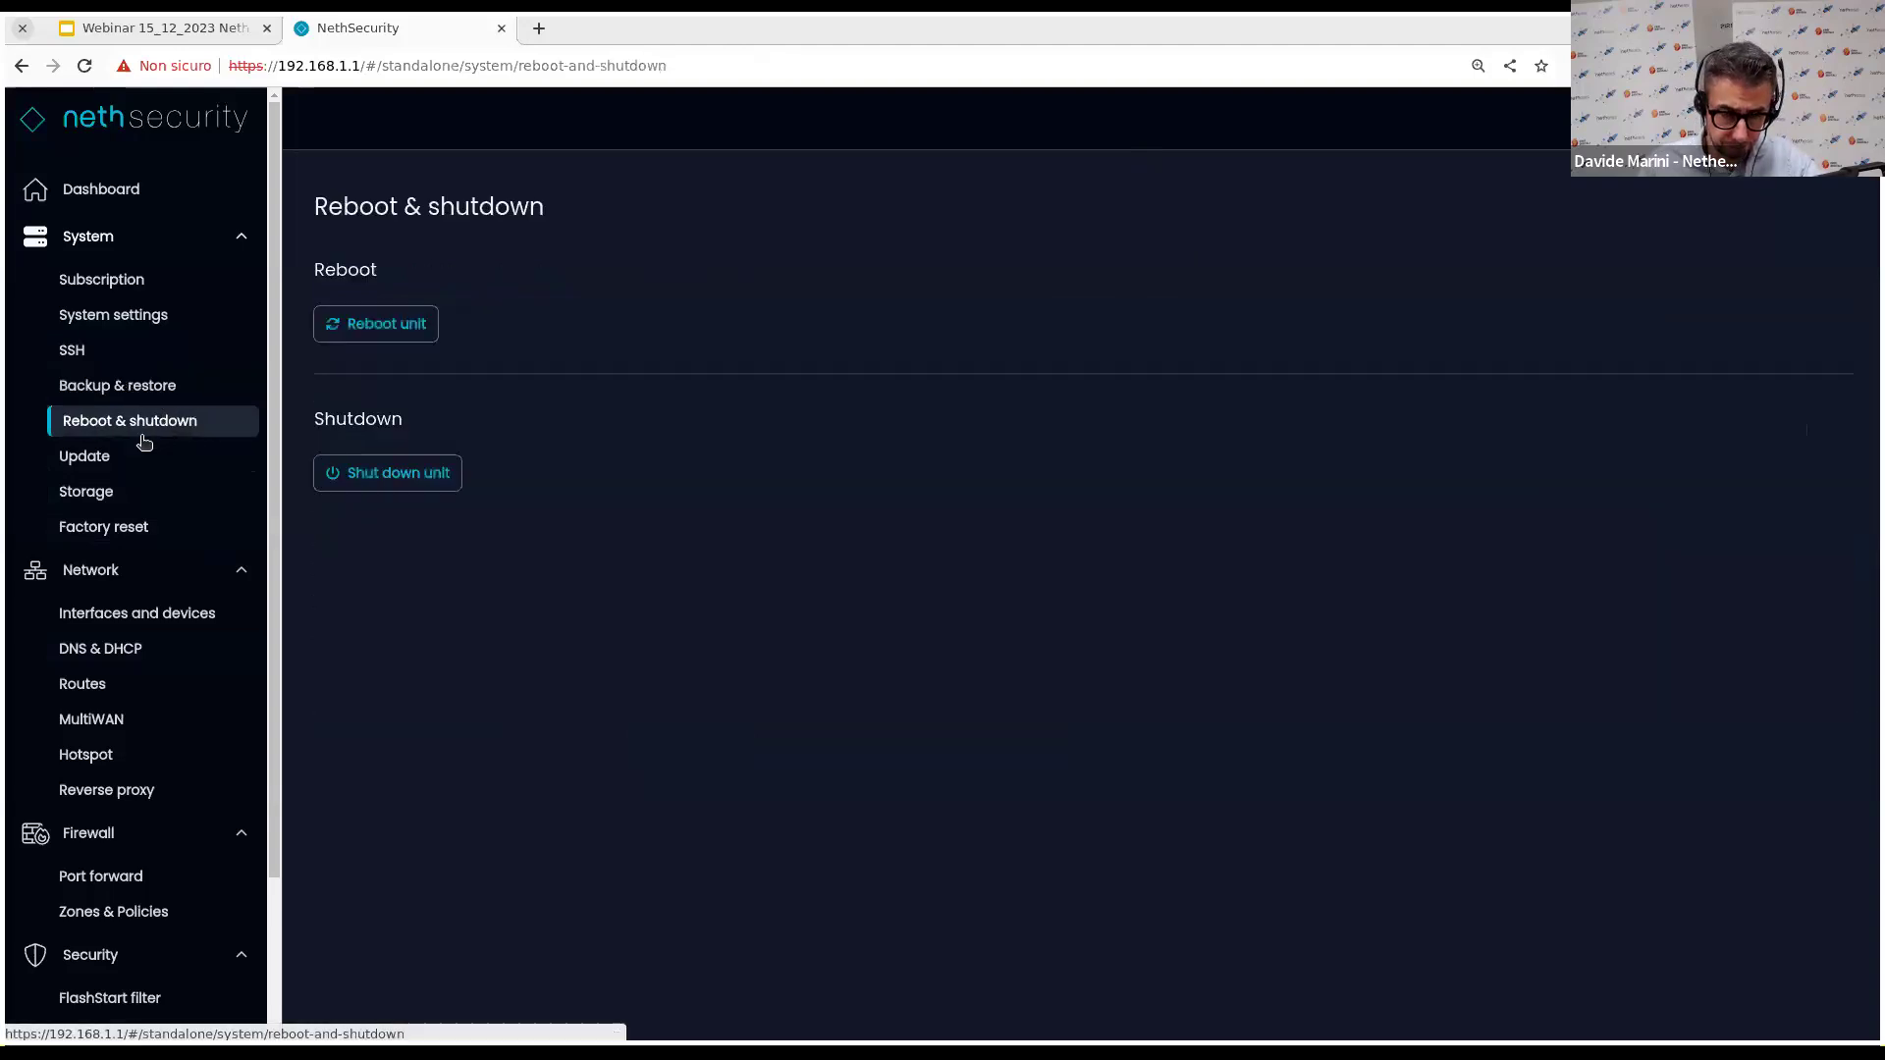
Check for bug and security fixes on the Update page, and dismiss the package list without updating.
{"action": "left_click", "coordinate": [99, 469]}
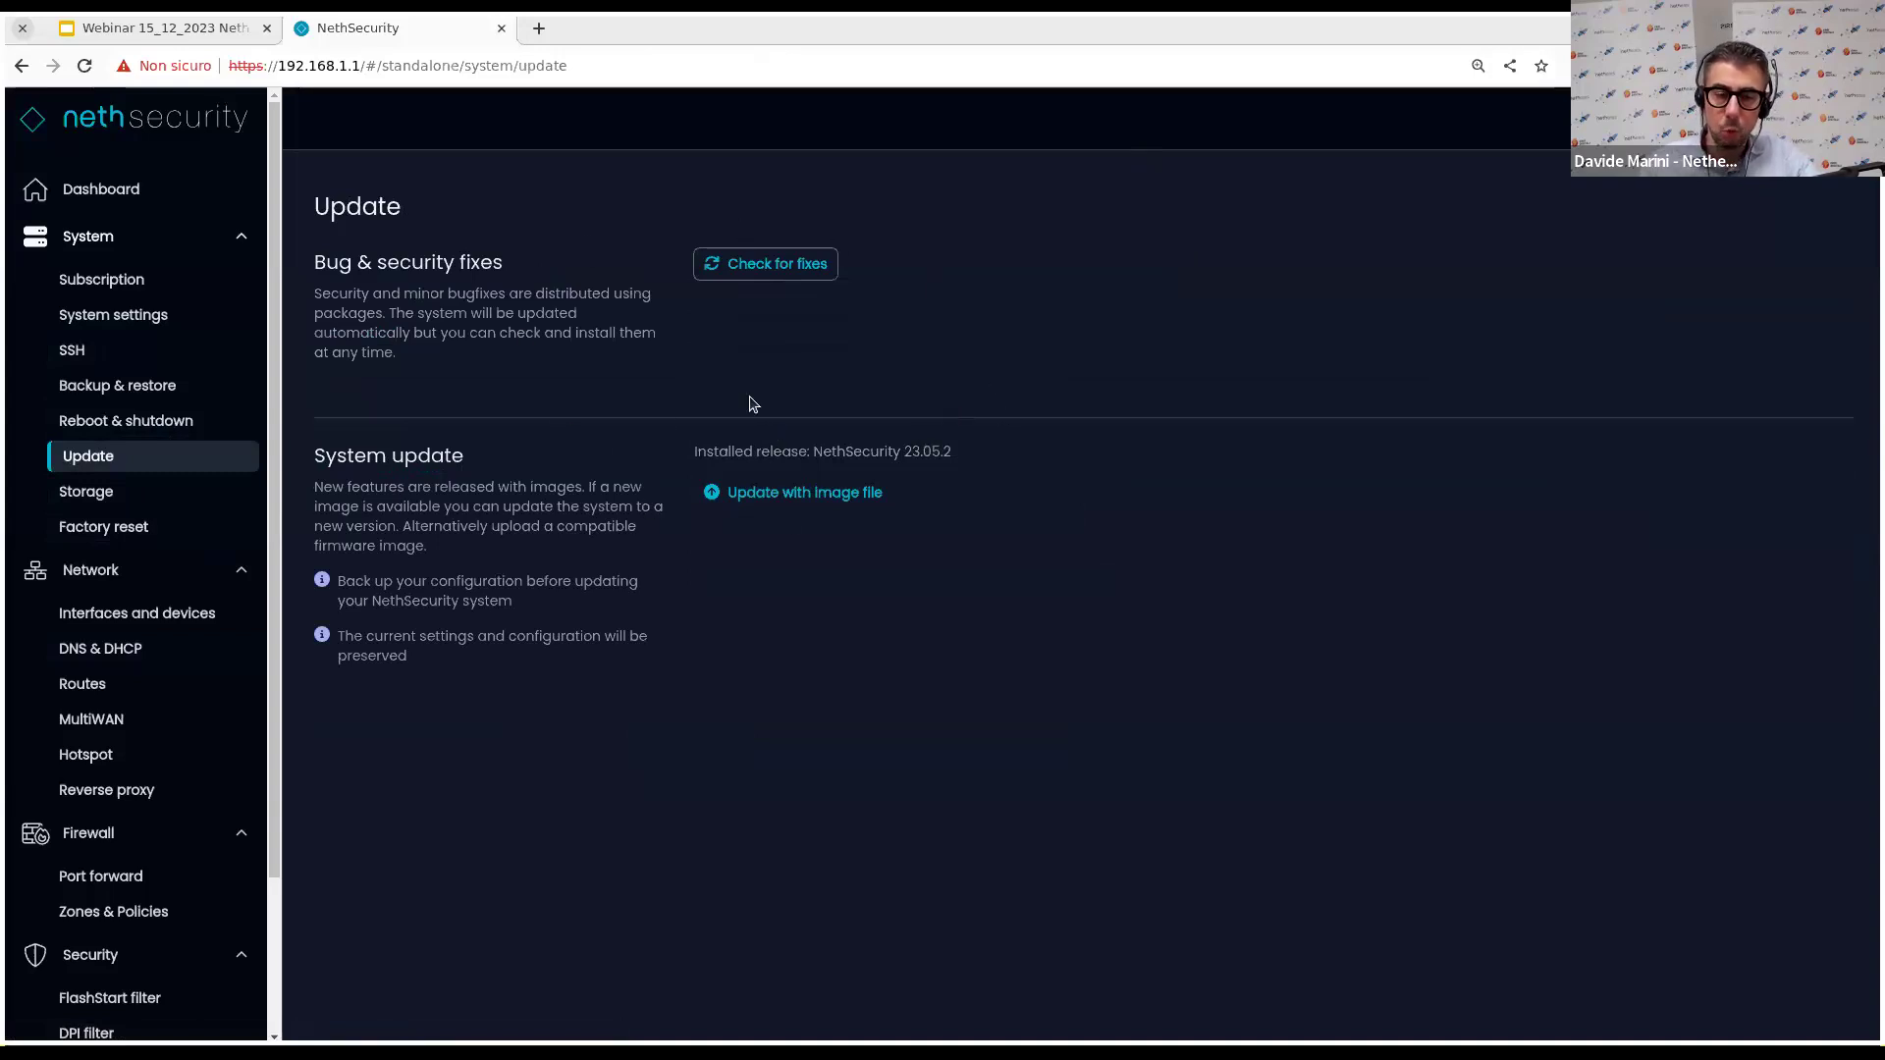
{"action": "left_click", "coordinate": [751, 267]}
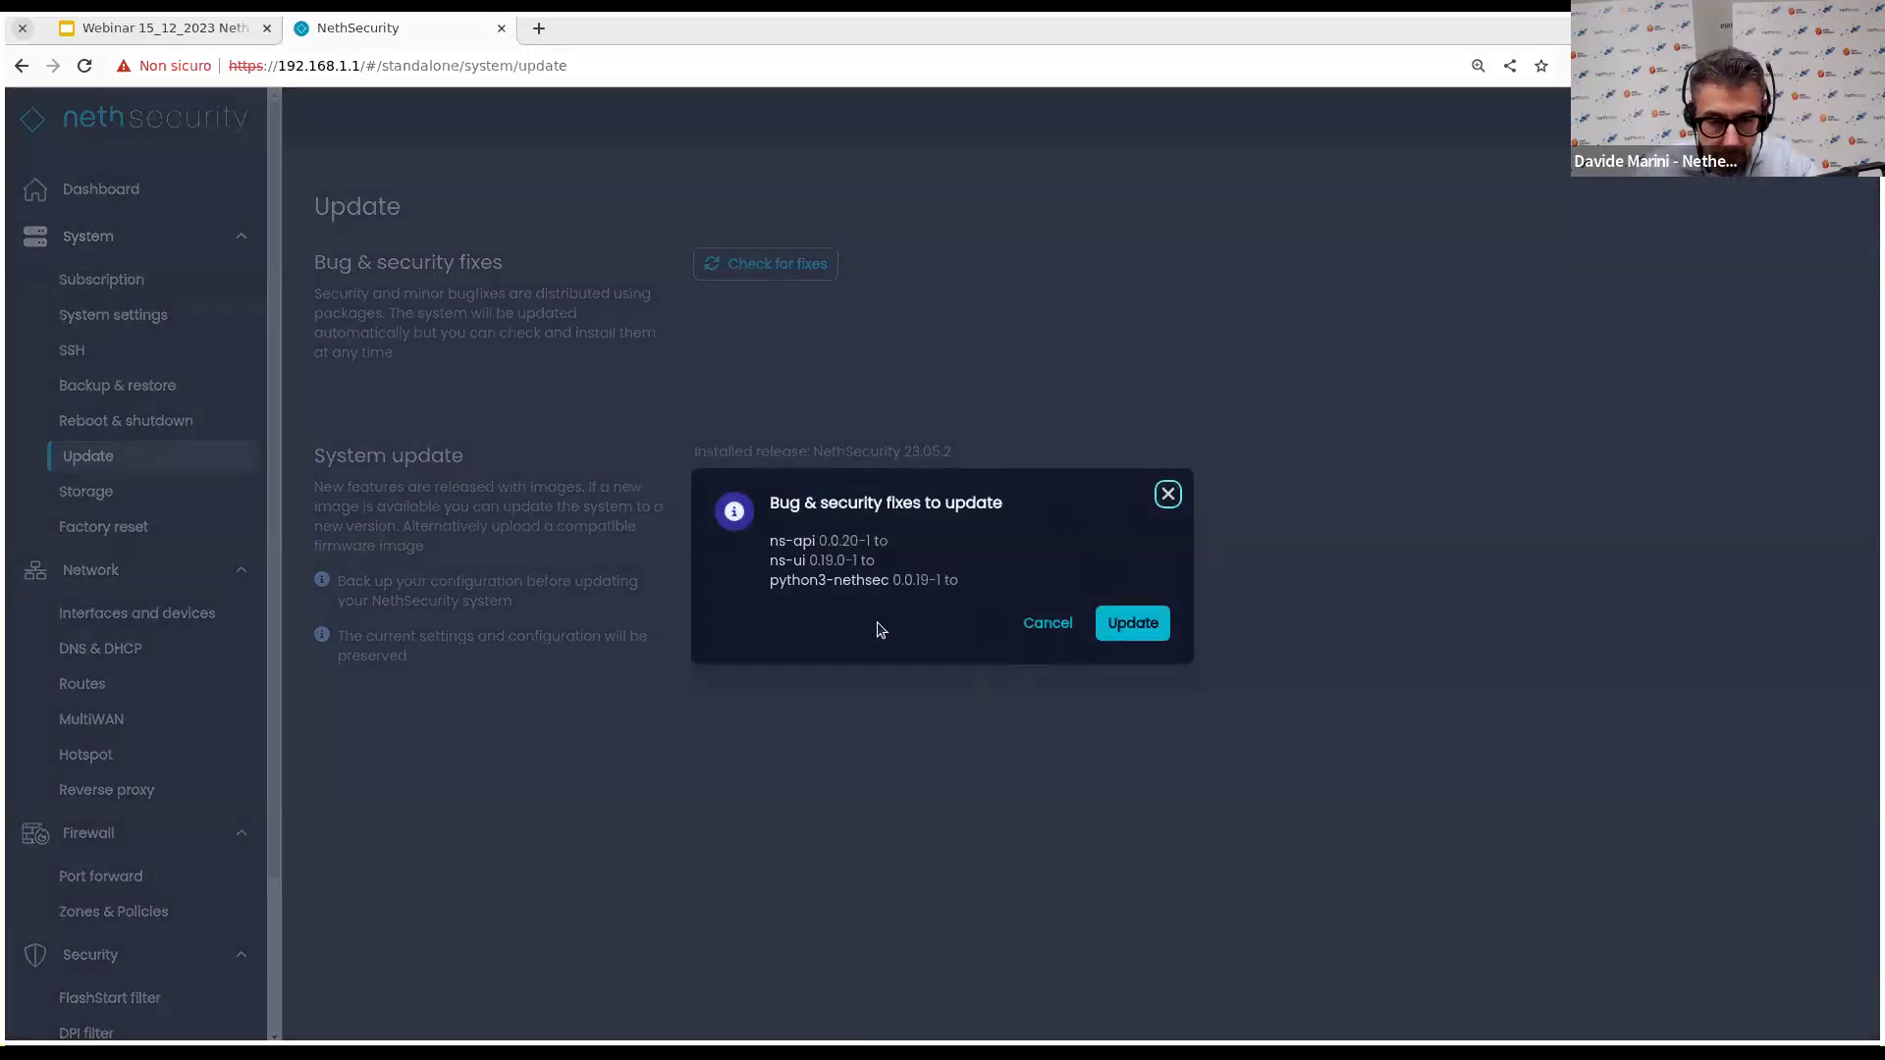
{"action": "left_click", "coordinate": [1171, 496]}
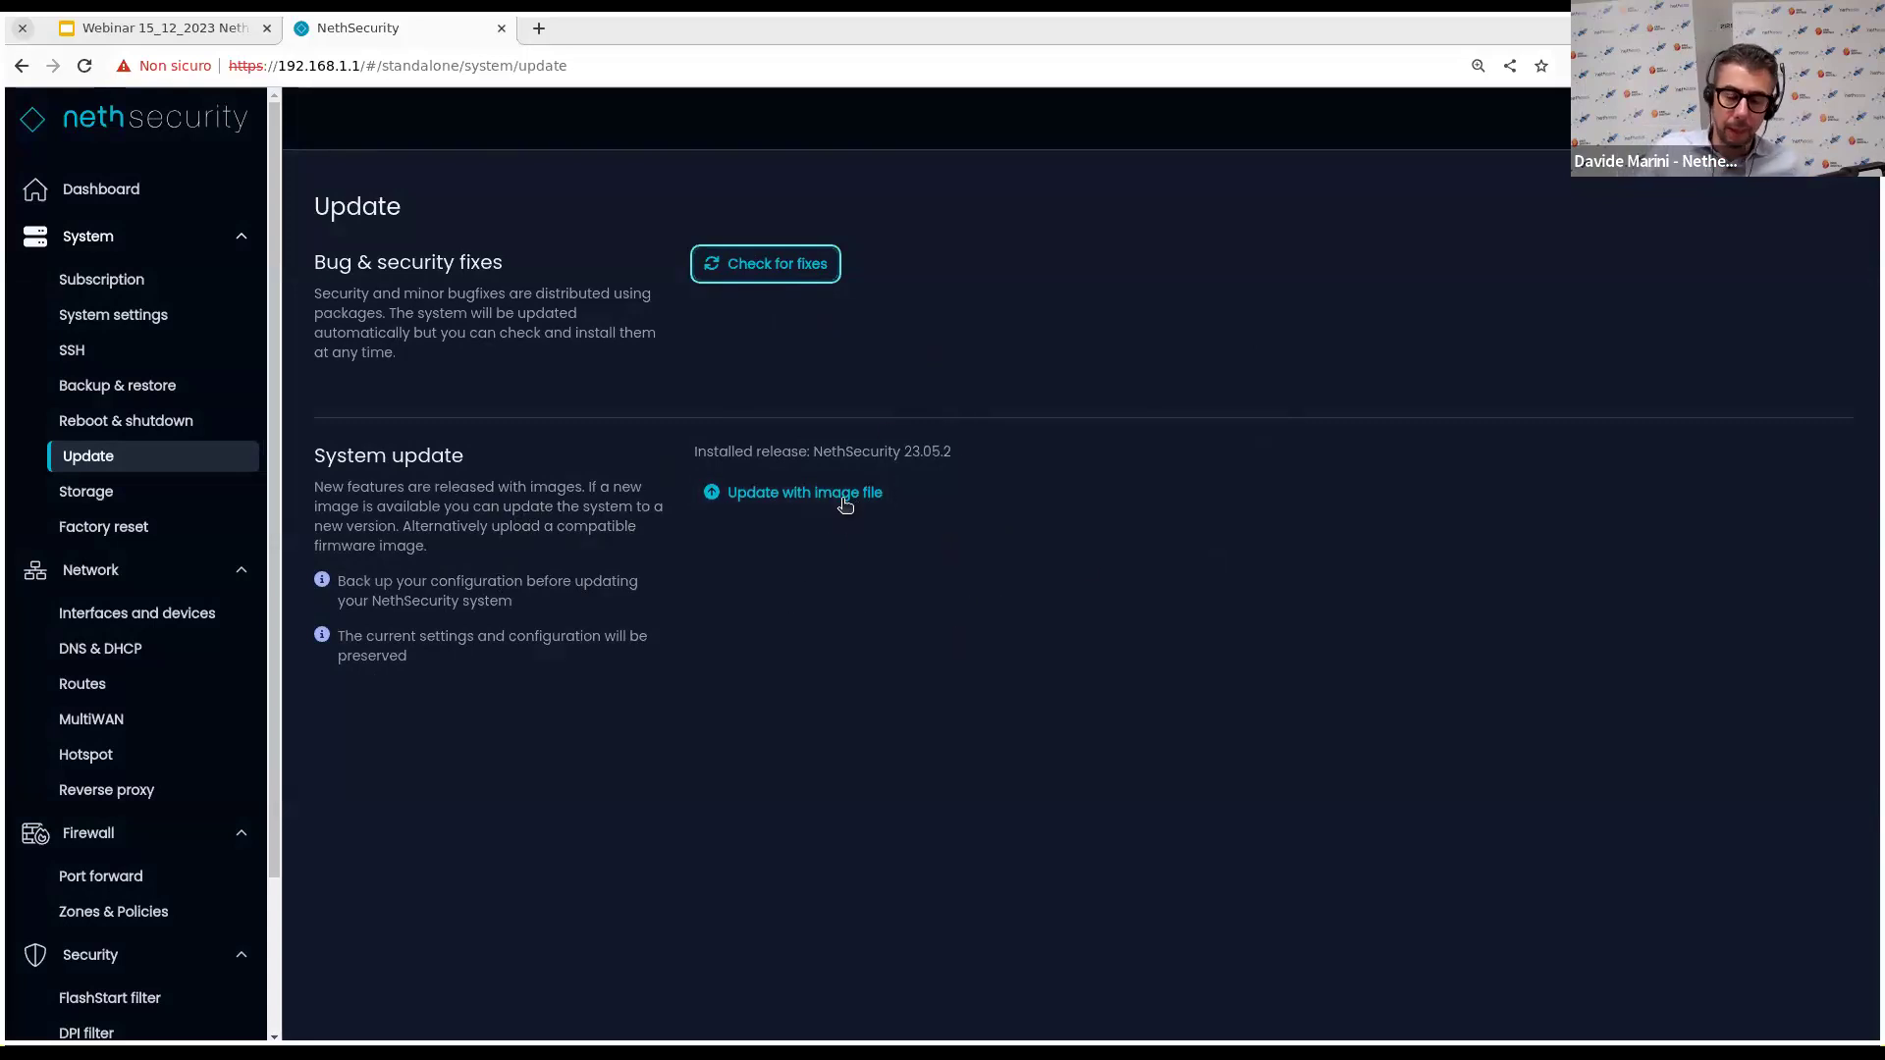
View the form for updating the system with an image file, and close it without uploading a file.
{"action": "left_click", "coordinate": [780, 565]}
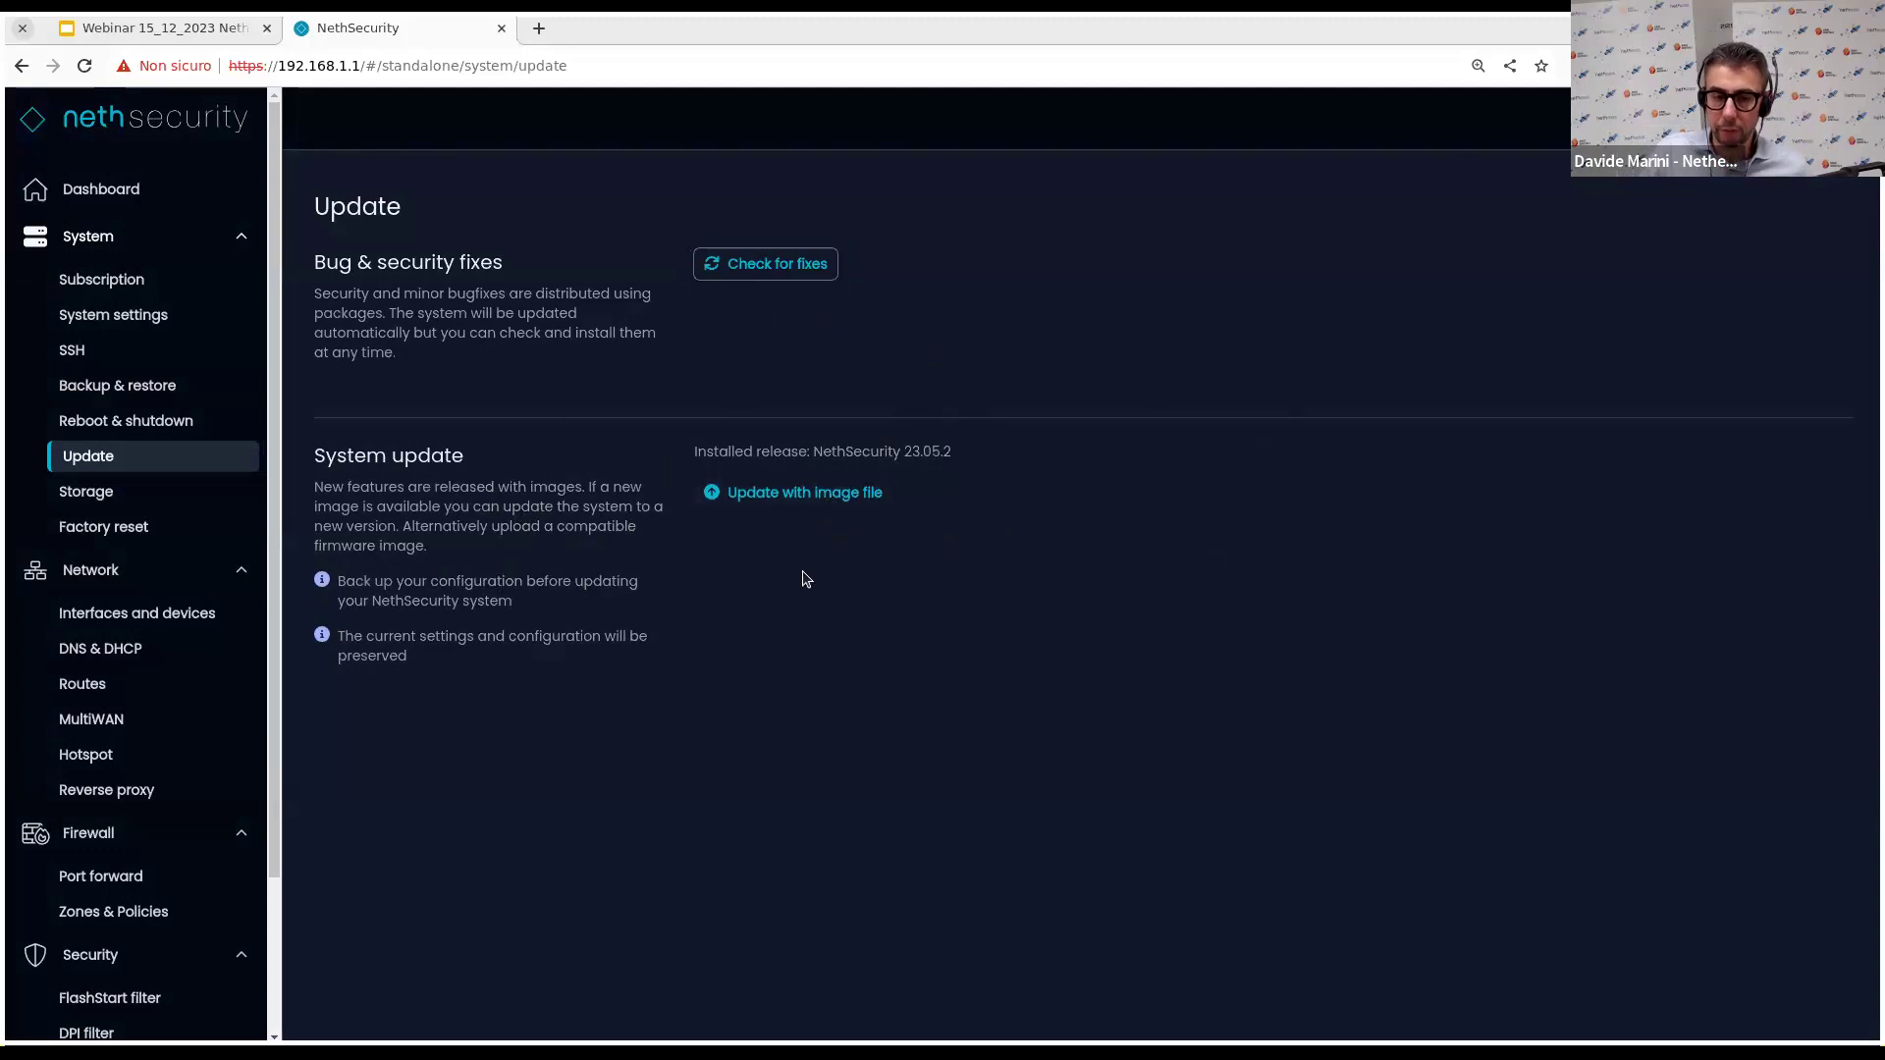
{"action": "left_click", "coordinate": [850, 508]}
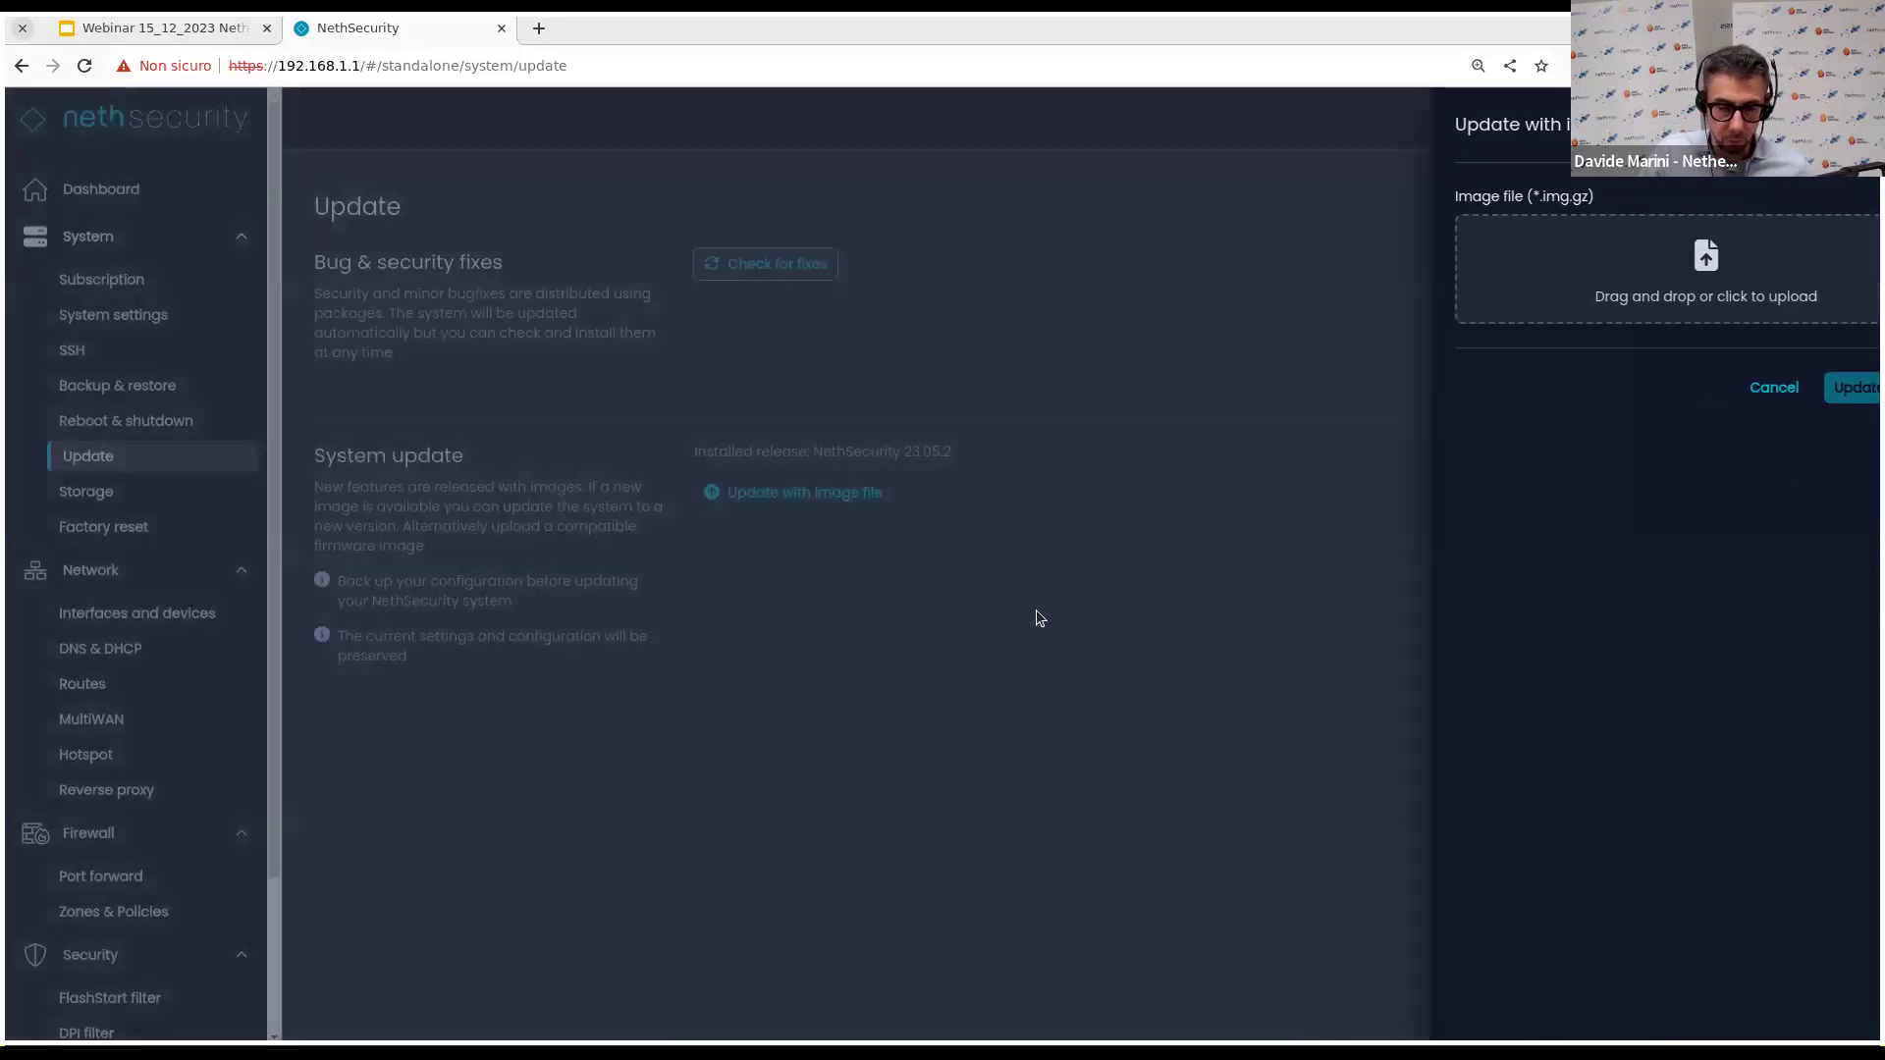
{"action": "left_click", "coordinate": [1035, 610]}
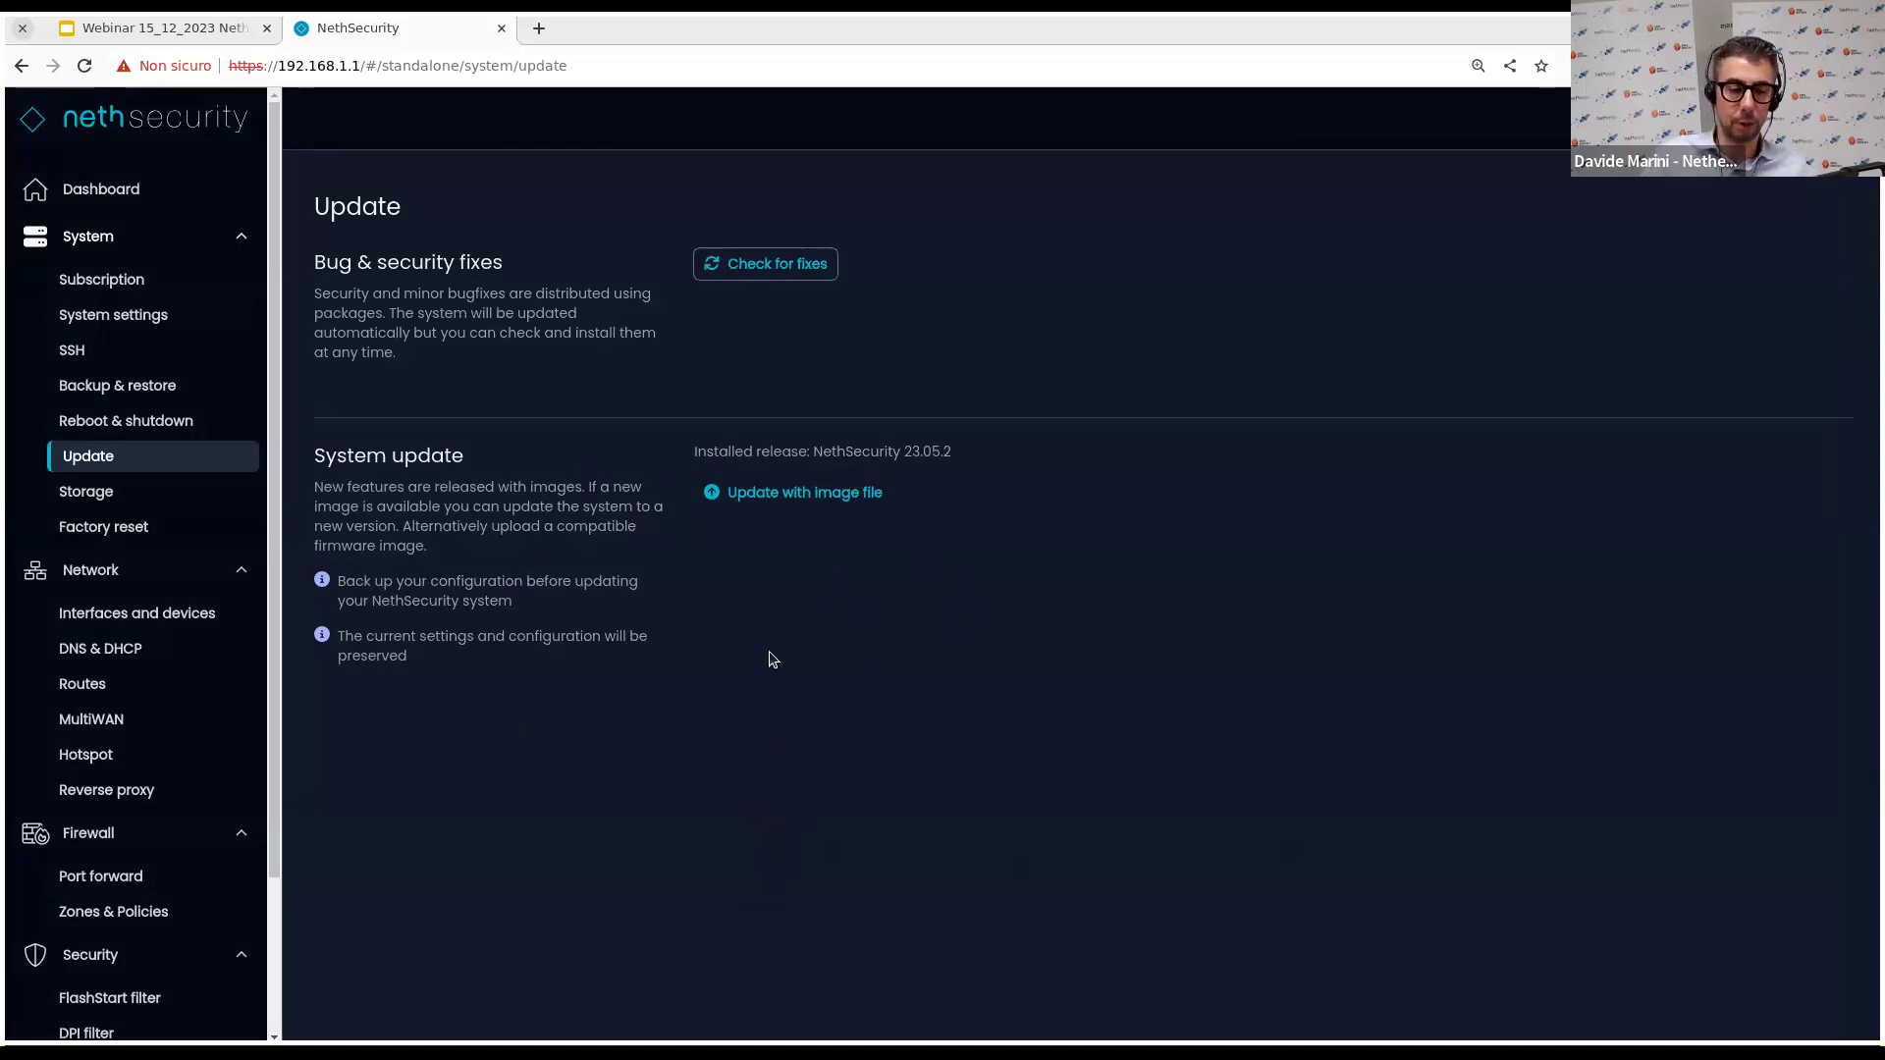
View the external log storage page and the Factory reset page.
{"action": "left_click", "coordinate": [108, 494]}
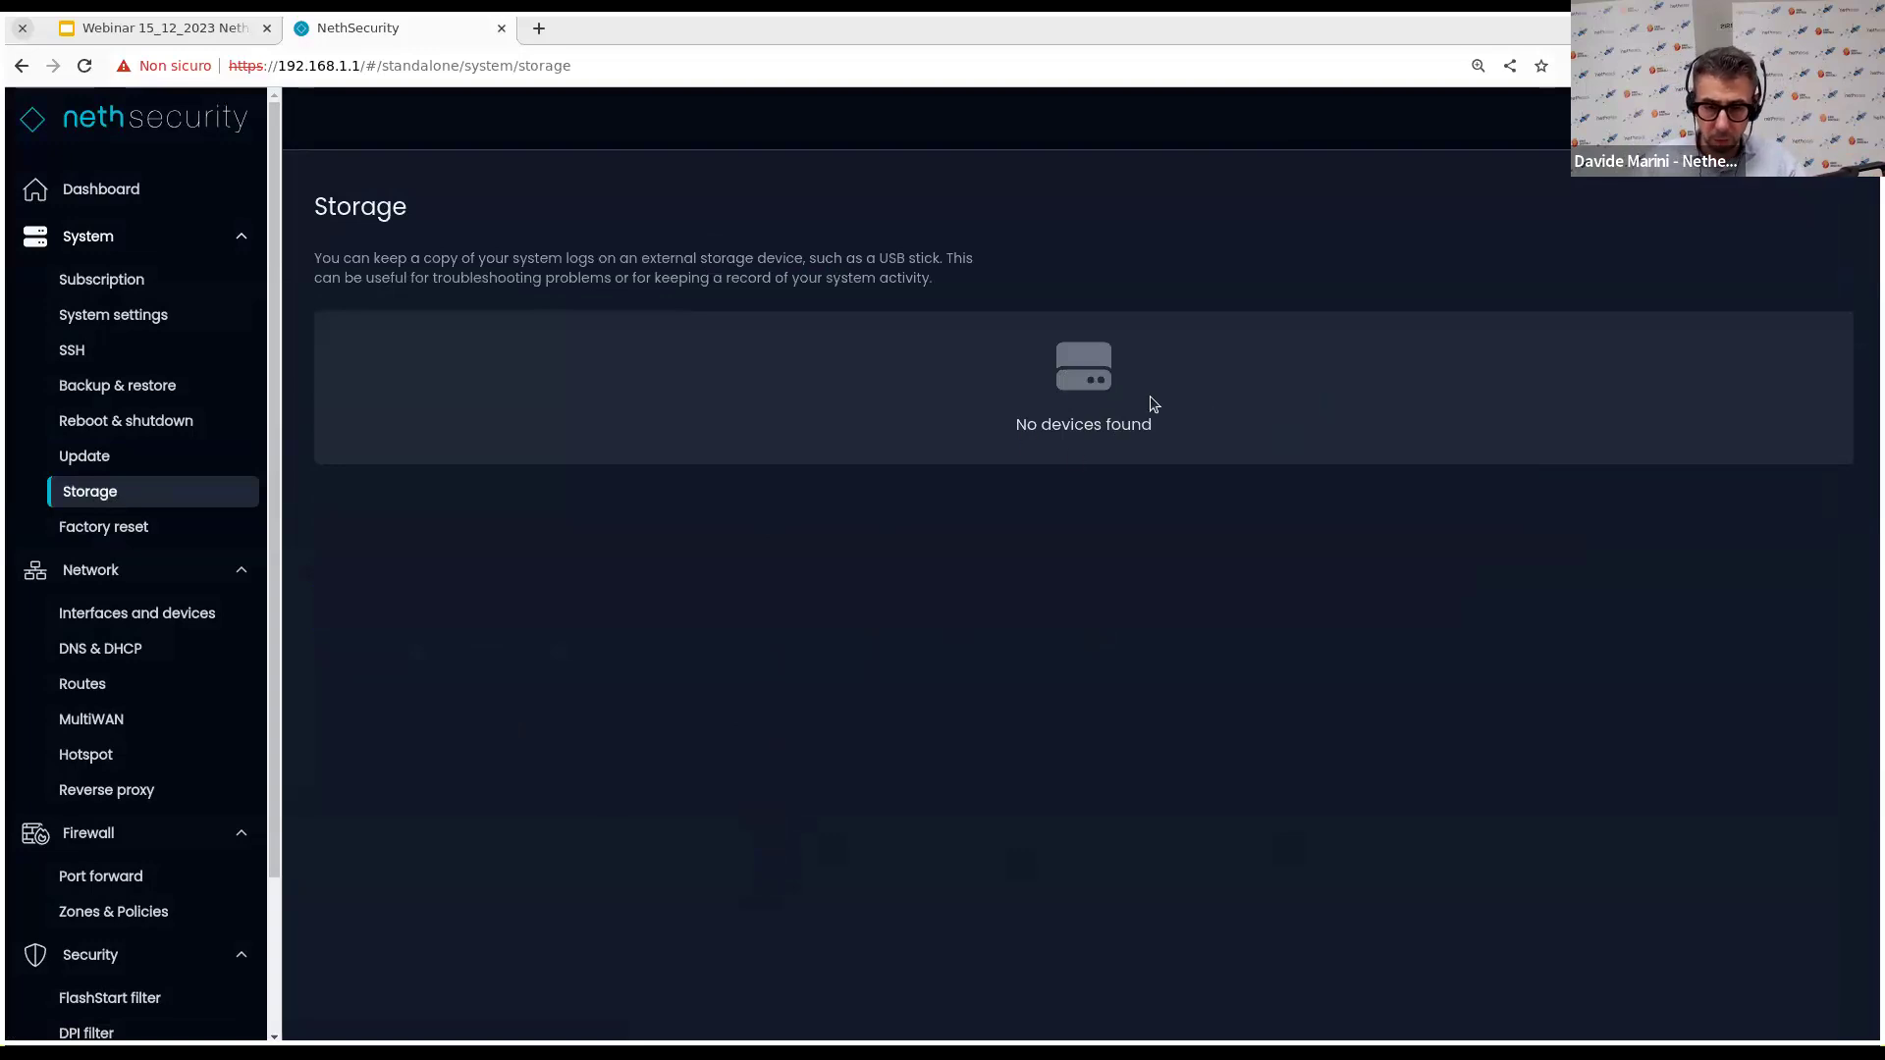
{"action": "left_click", "coordinate": [194, 527]}
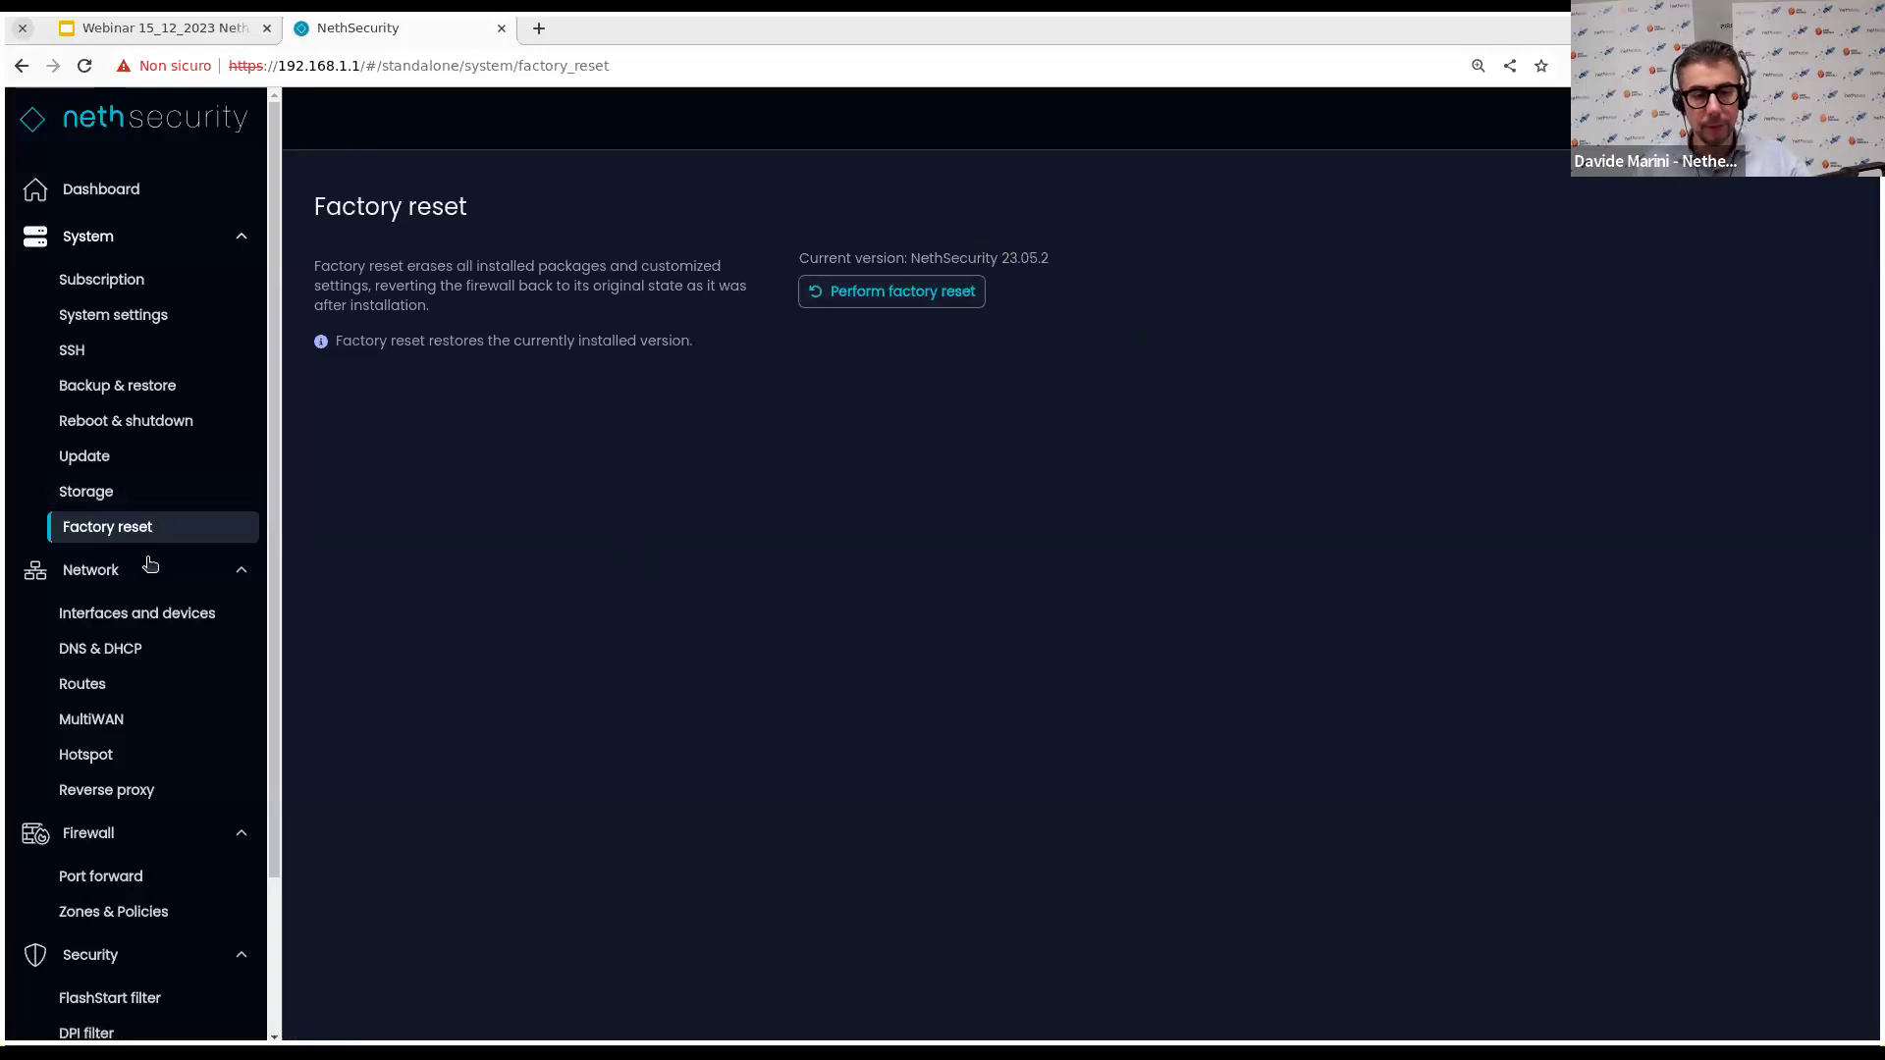
Open the network interfaces and devices page and start configuring the unassigned eth2 device in the LAN zone.
{"action": "scroll", "coordinate": [177, 463], "scroll_direction": "down", "scroll_amount": 3}
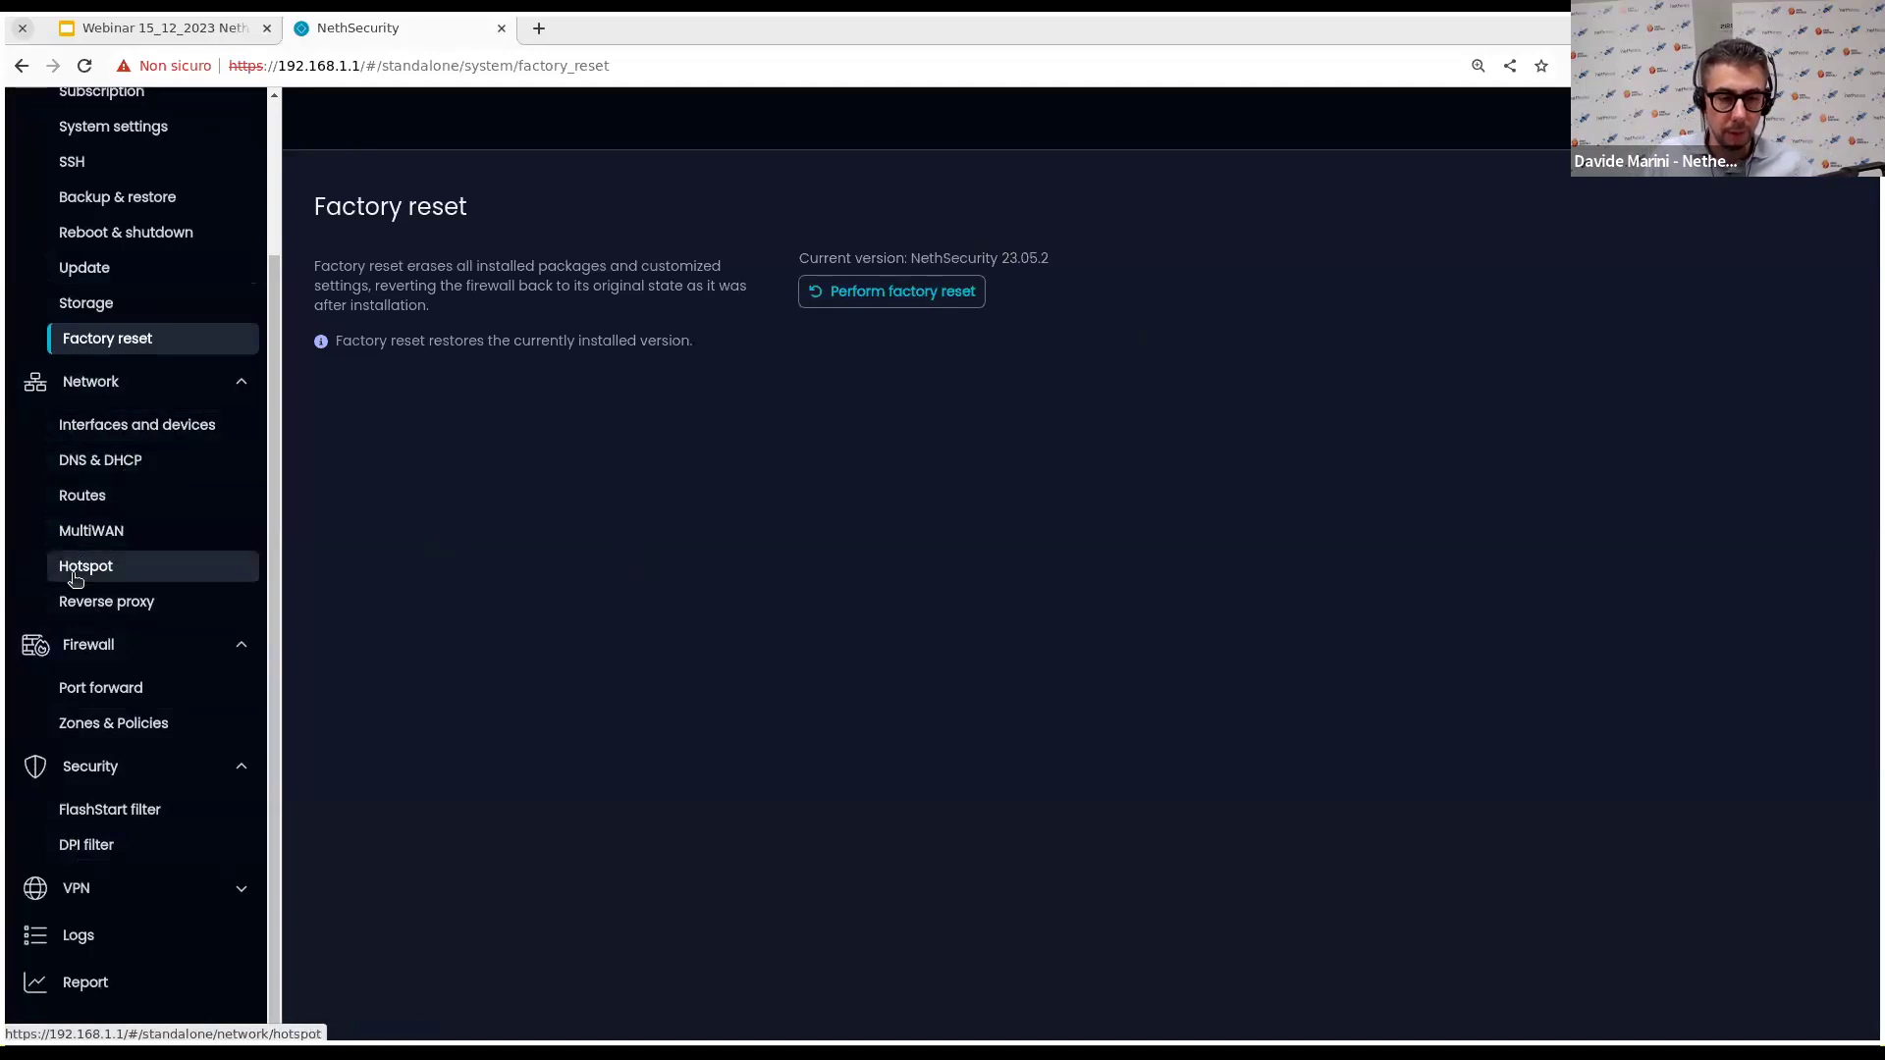
{"action": "left_click", "coordinate": [124, 430]}
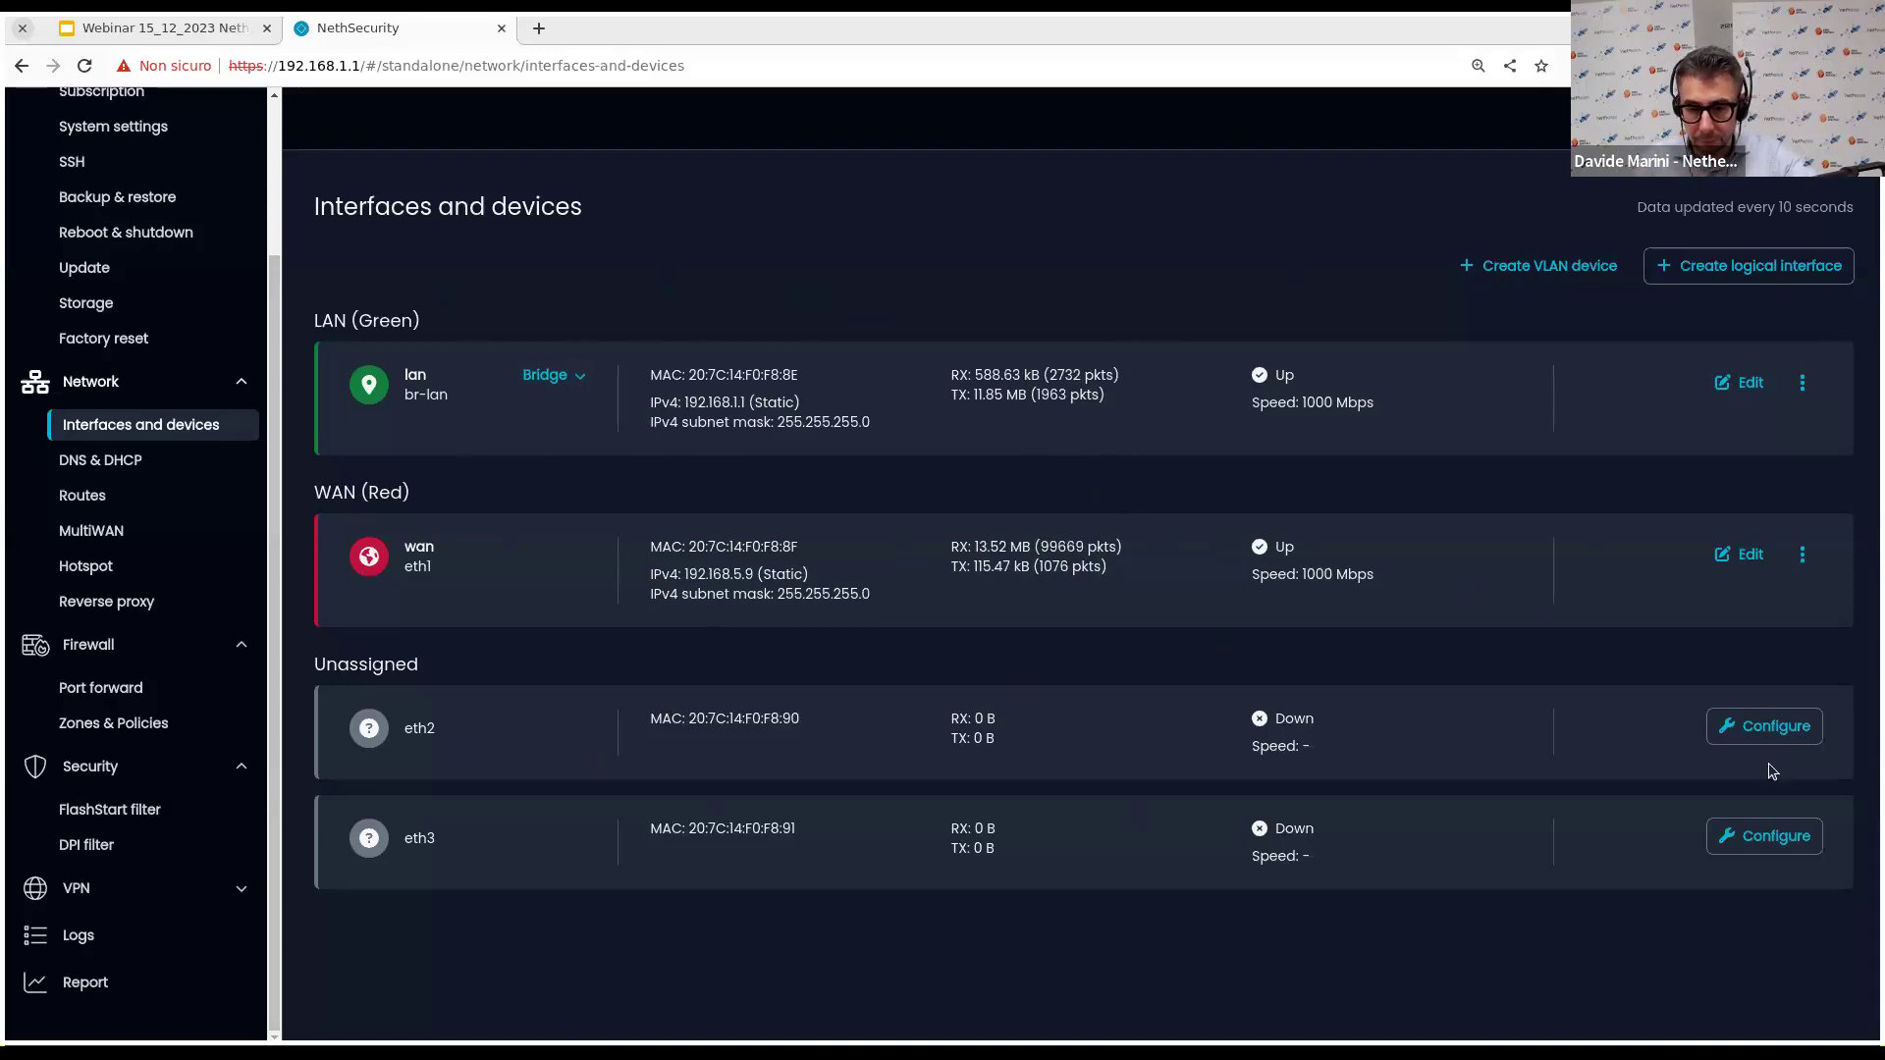
{"action": "left_click", "coordinate": [1762, 726]}
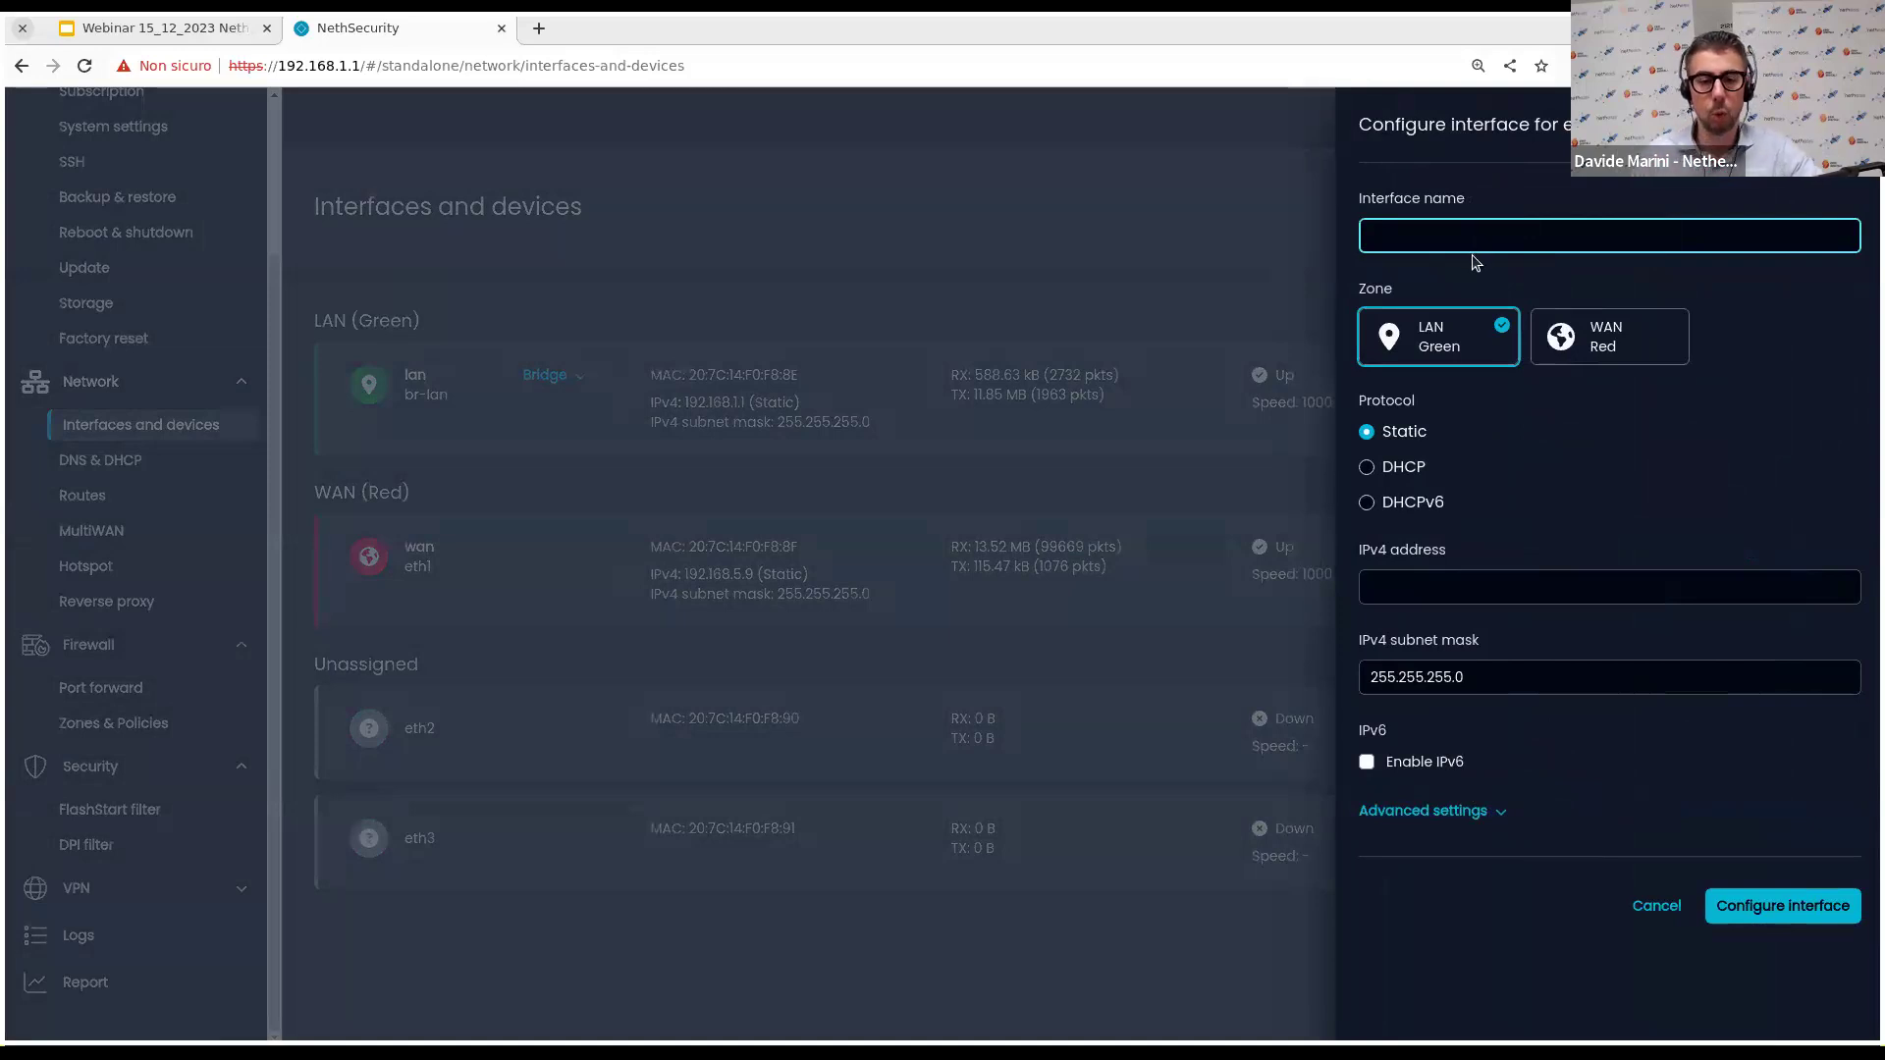
{"action": "left_click", "coordinate": [1455, 328]}
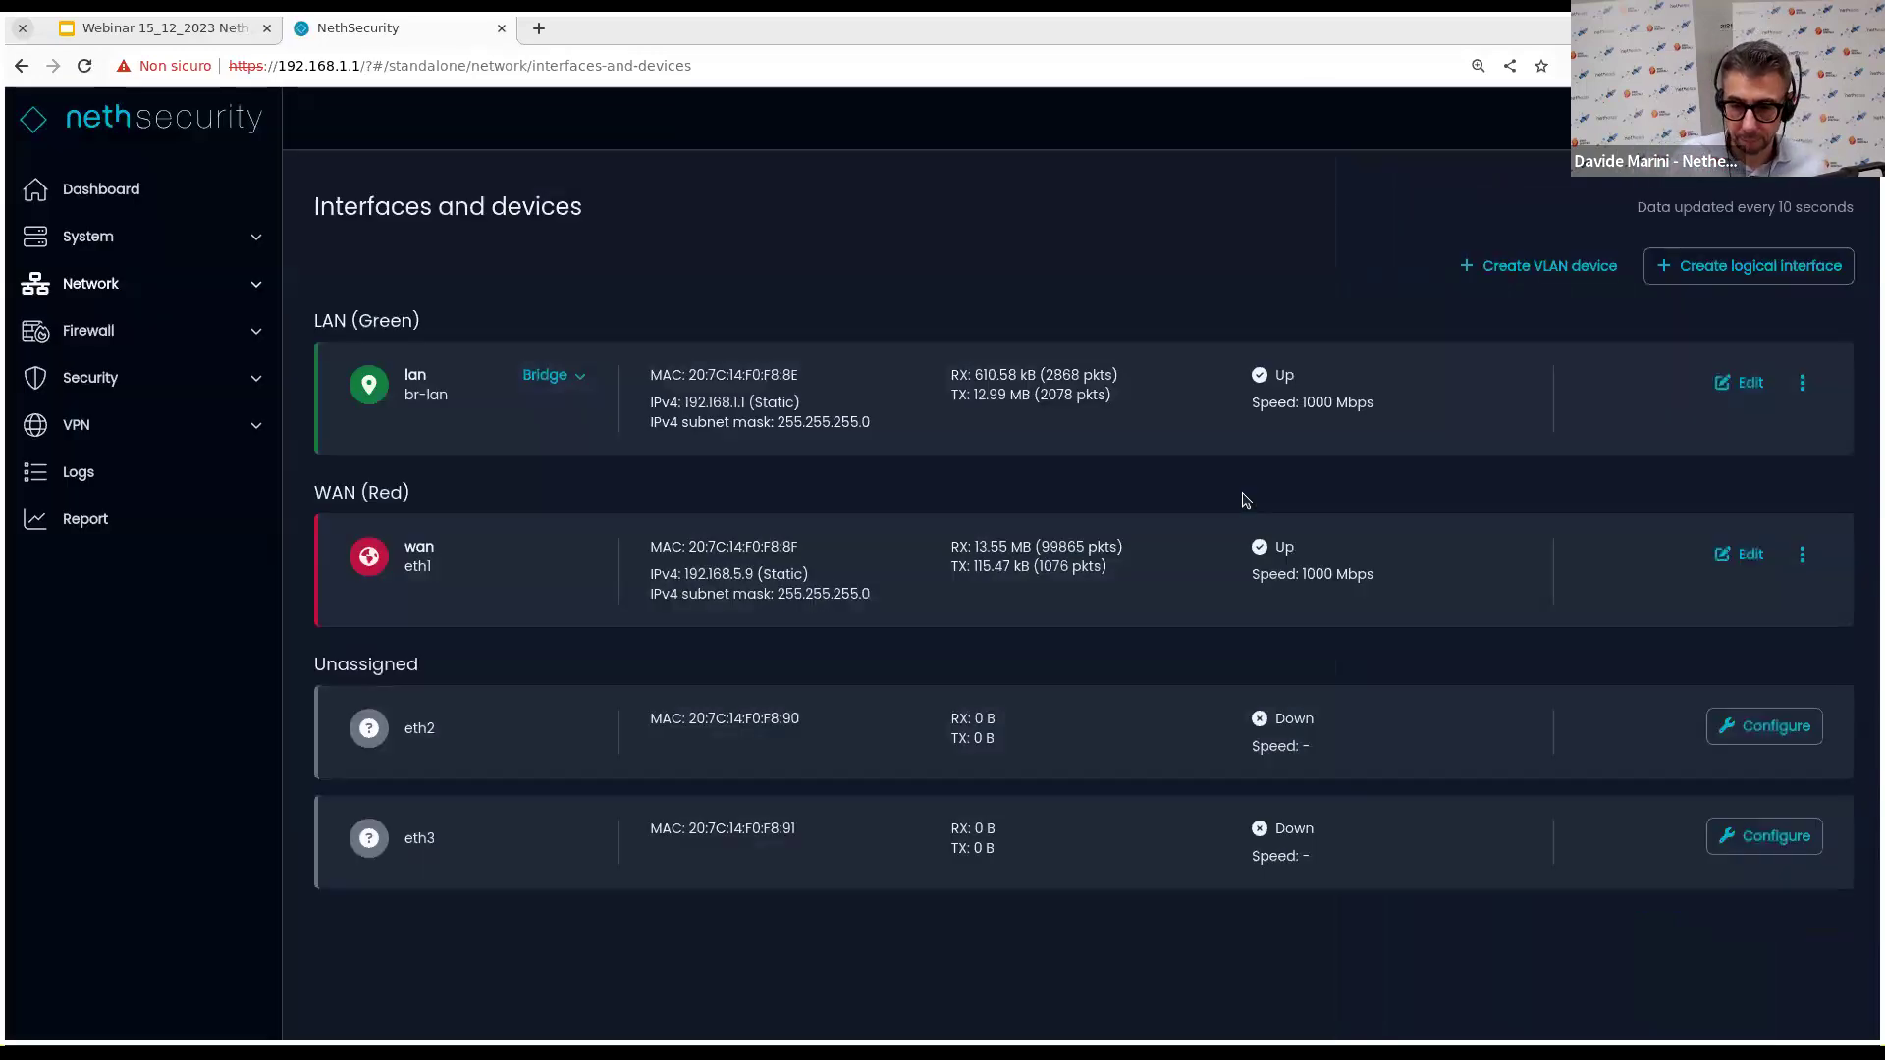
Configure eth2 as a LAN interface named LAN2 with the static IPv4 address 10.20.30.4.
{"action": "left_click", "coordinate": [1782, 730]}
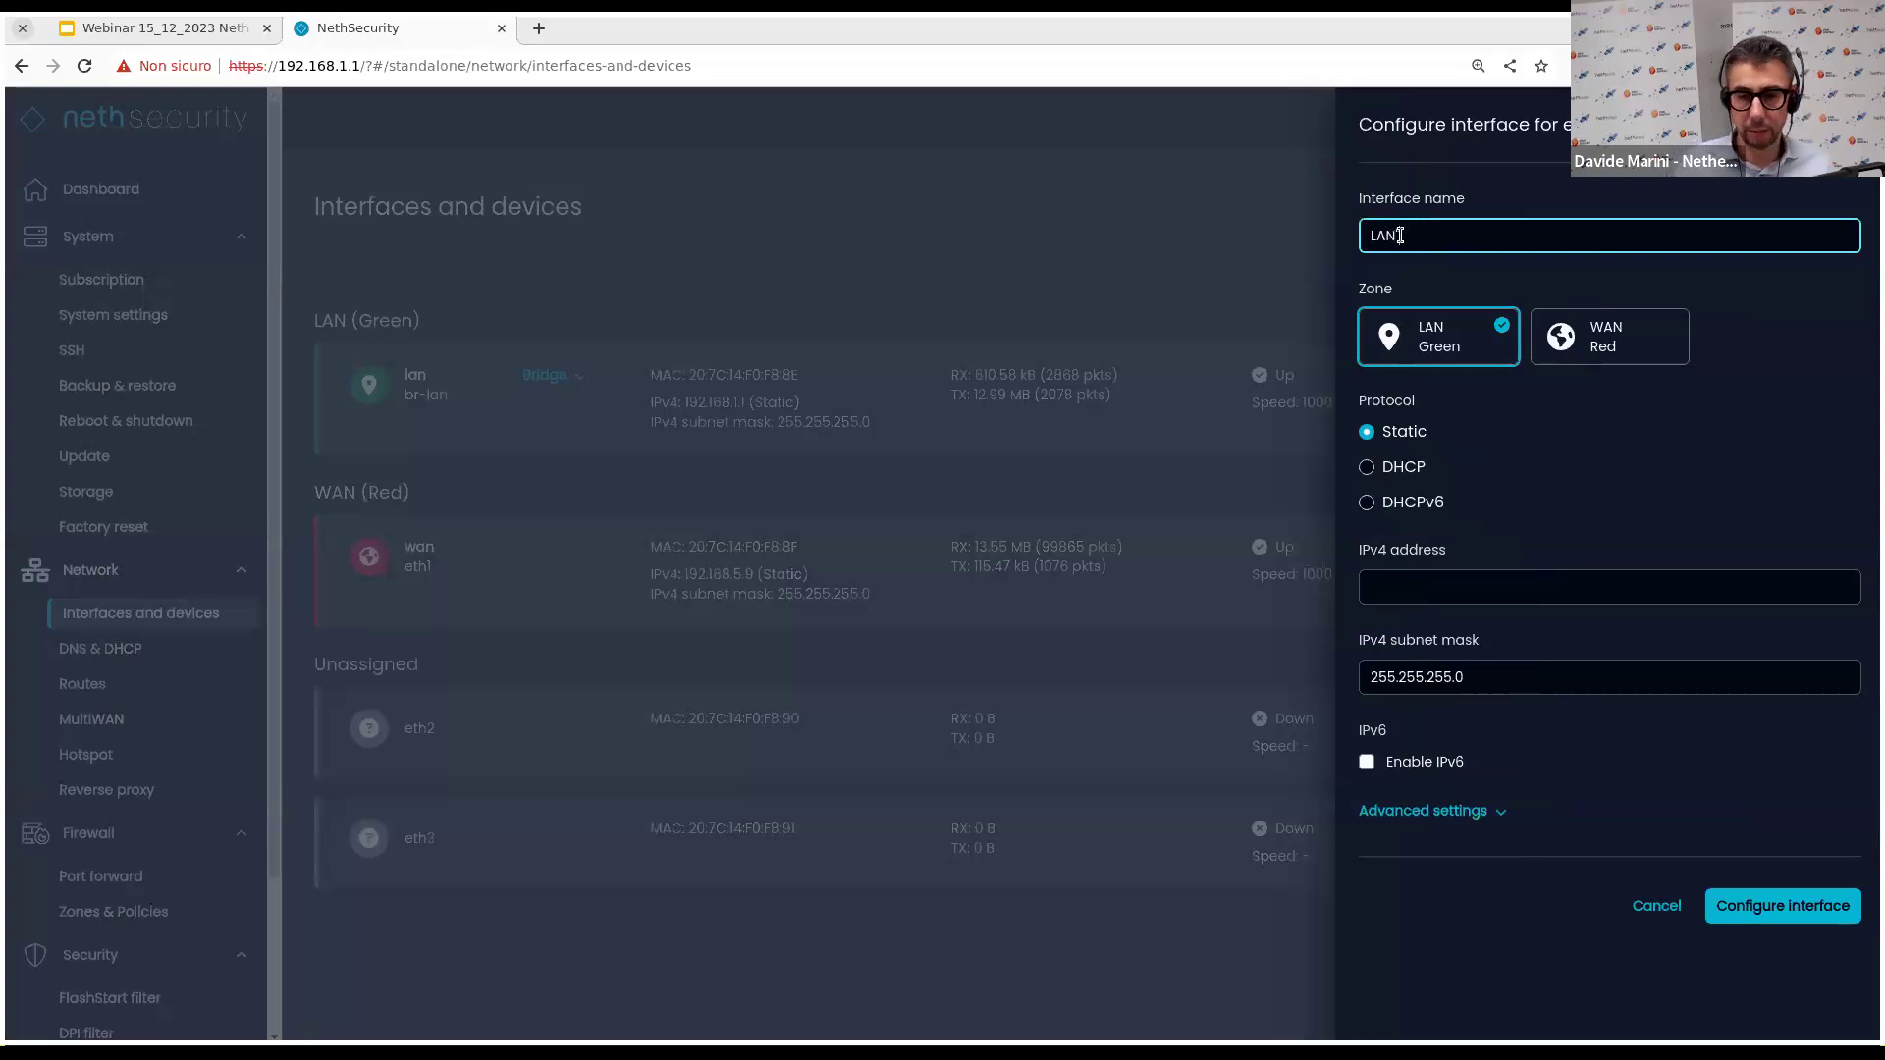
{"action": "left_click", "coordinate": [1437, 582]}
{"action": "type", "text": "10.20.30.4"}
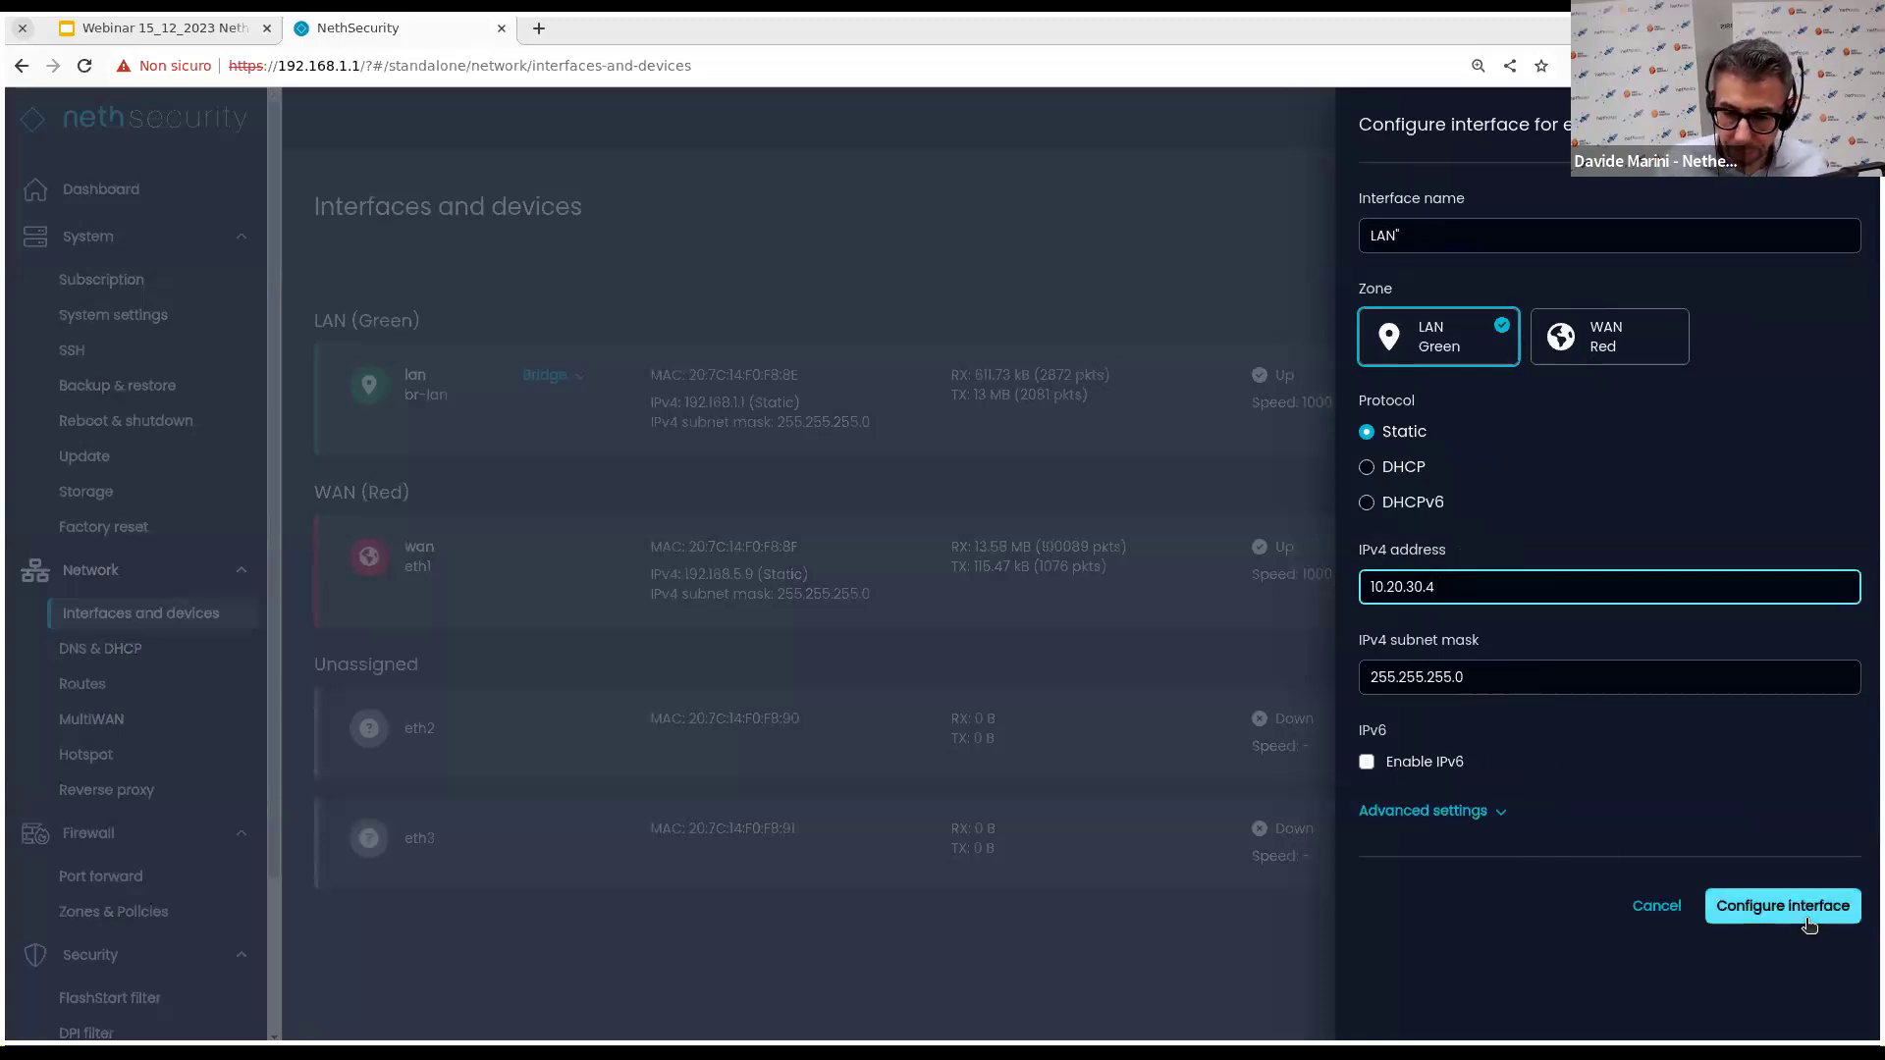
{"action": "left_click", "coordinate": [1448, 810]}
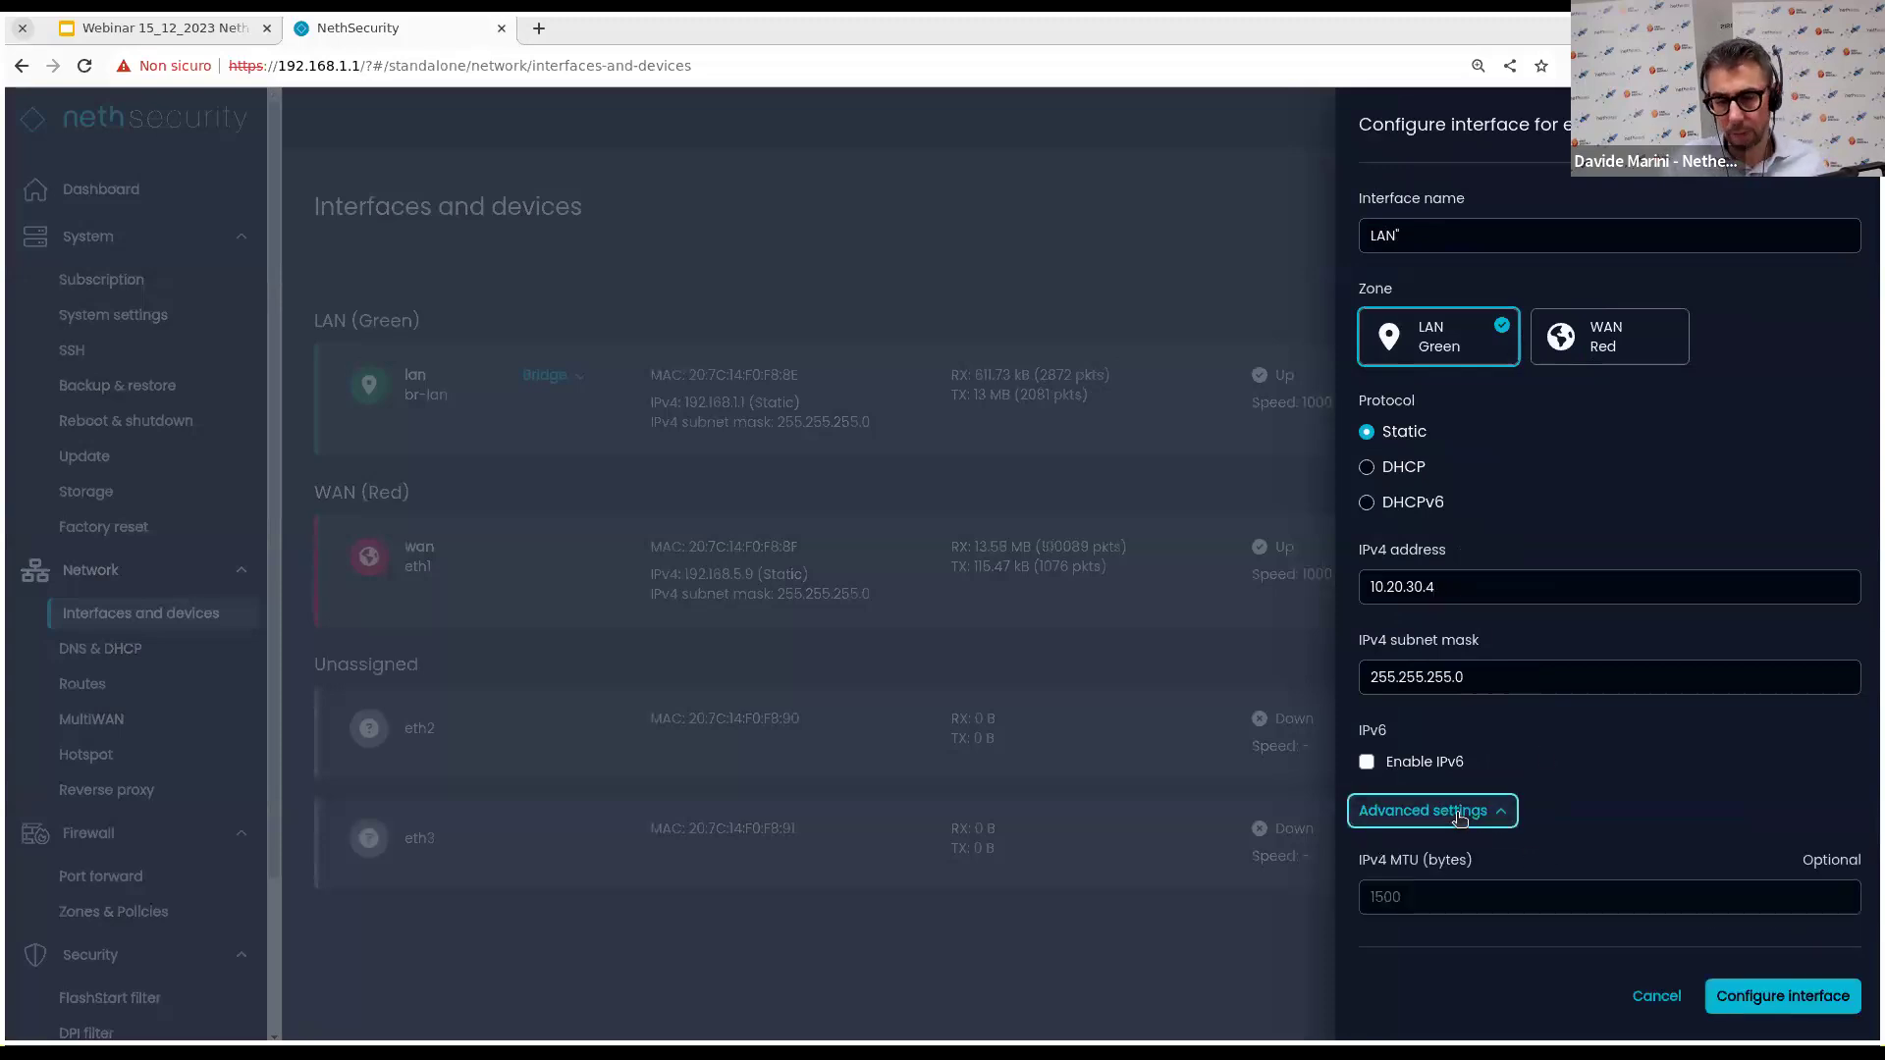
{"action": "left_click", "coordinate": [1475, 812]}
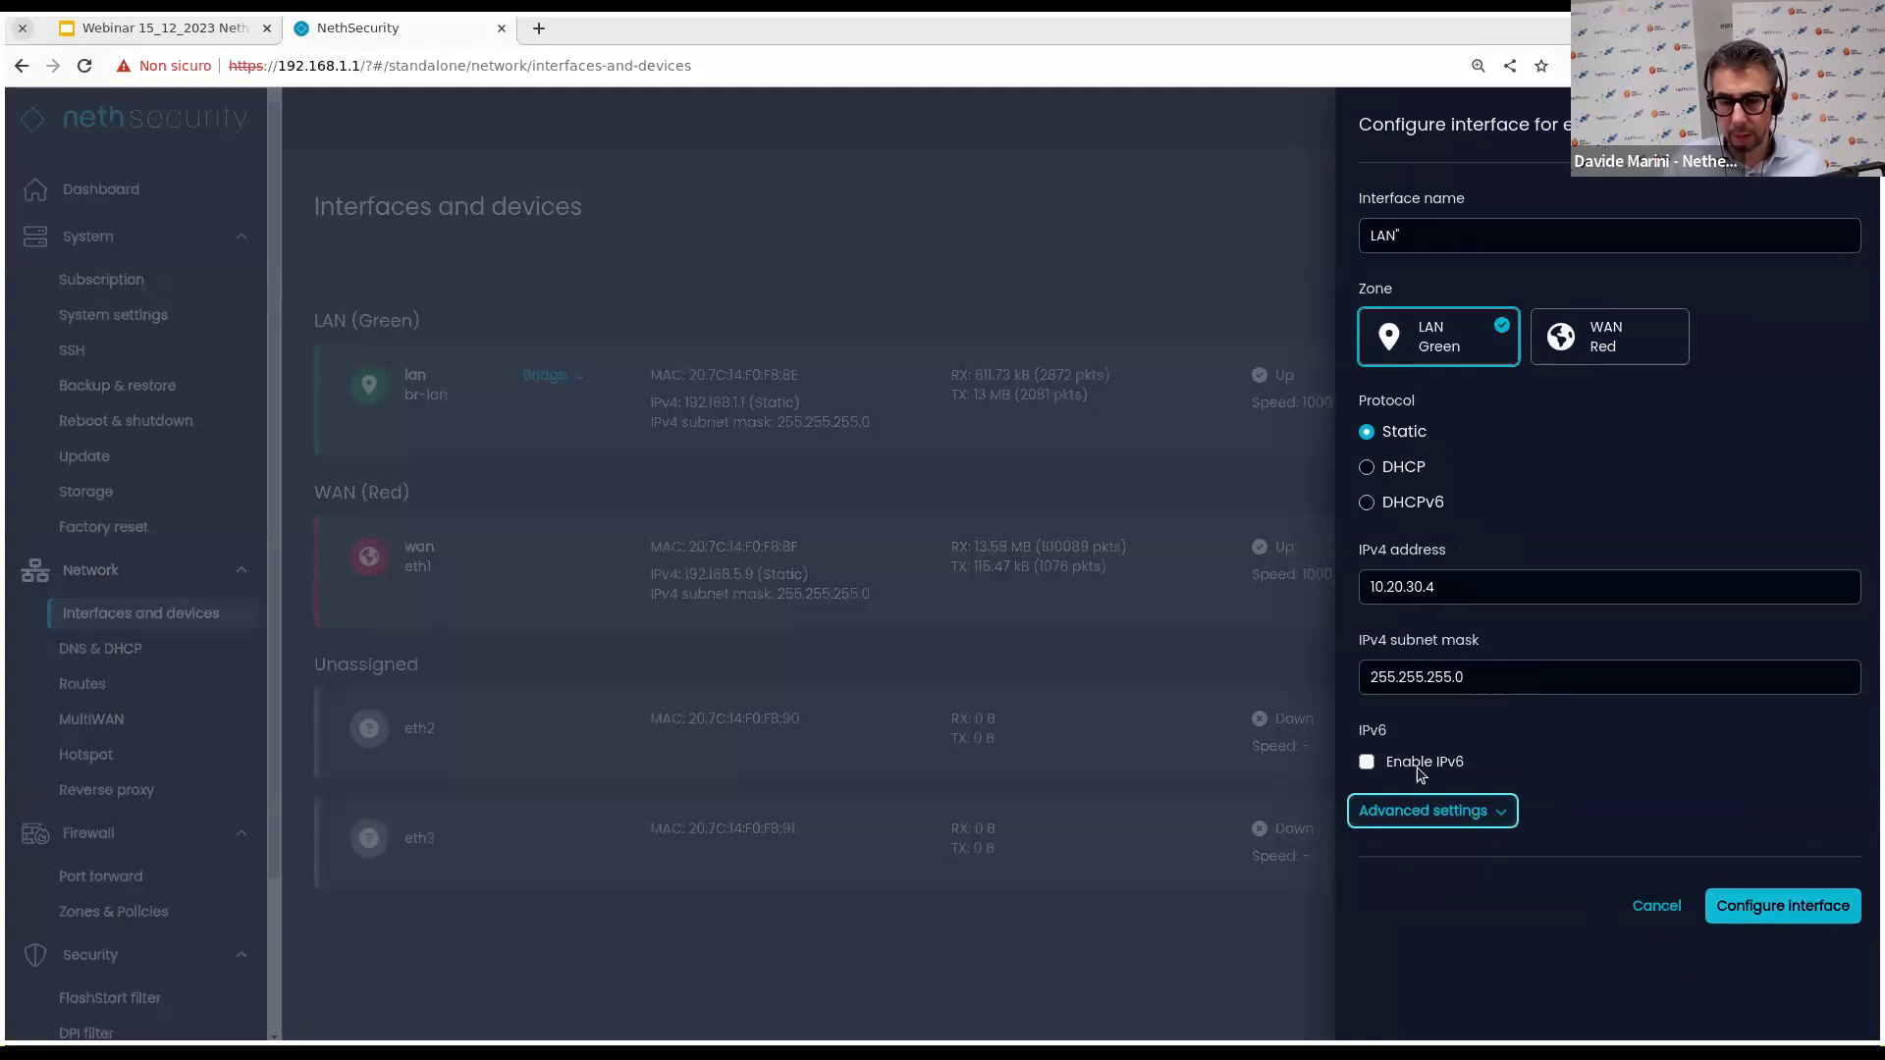
{"action": "left_click", "coordinate": [1757, 905]}
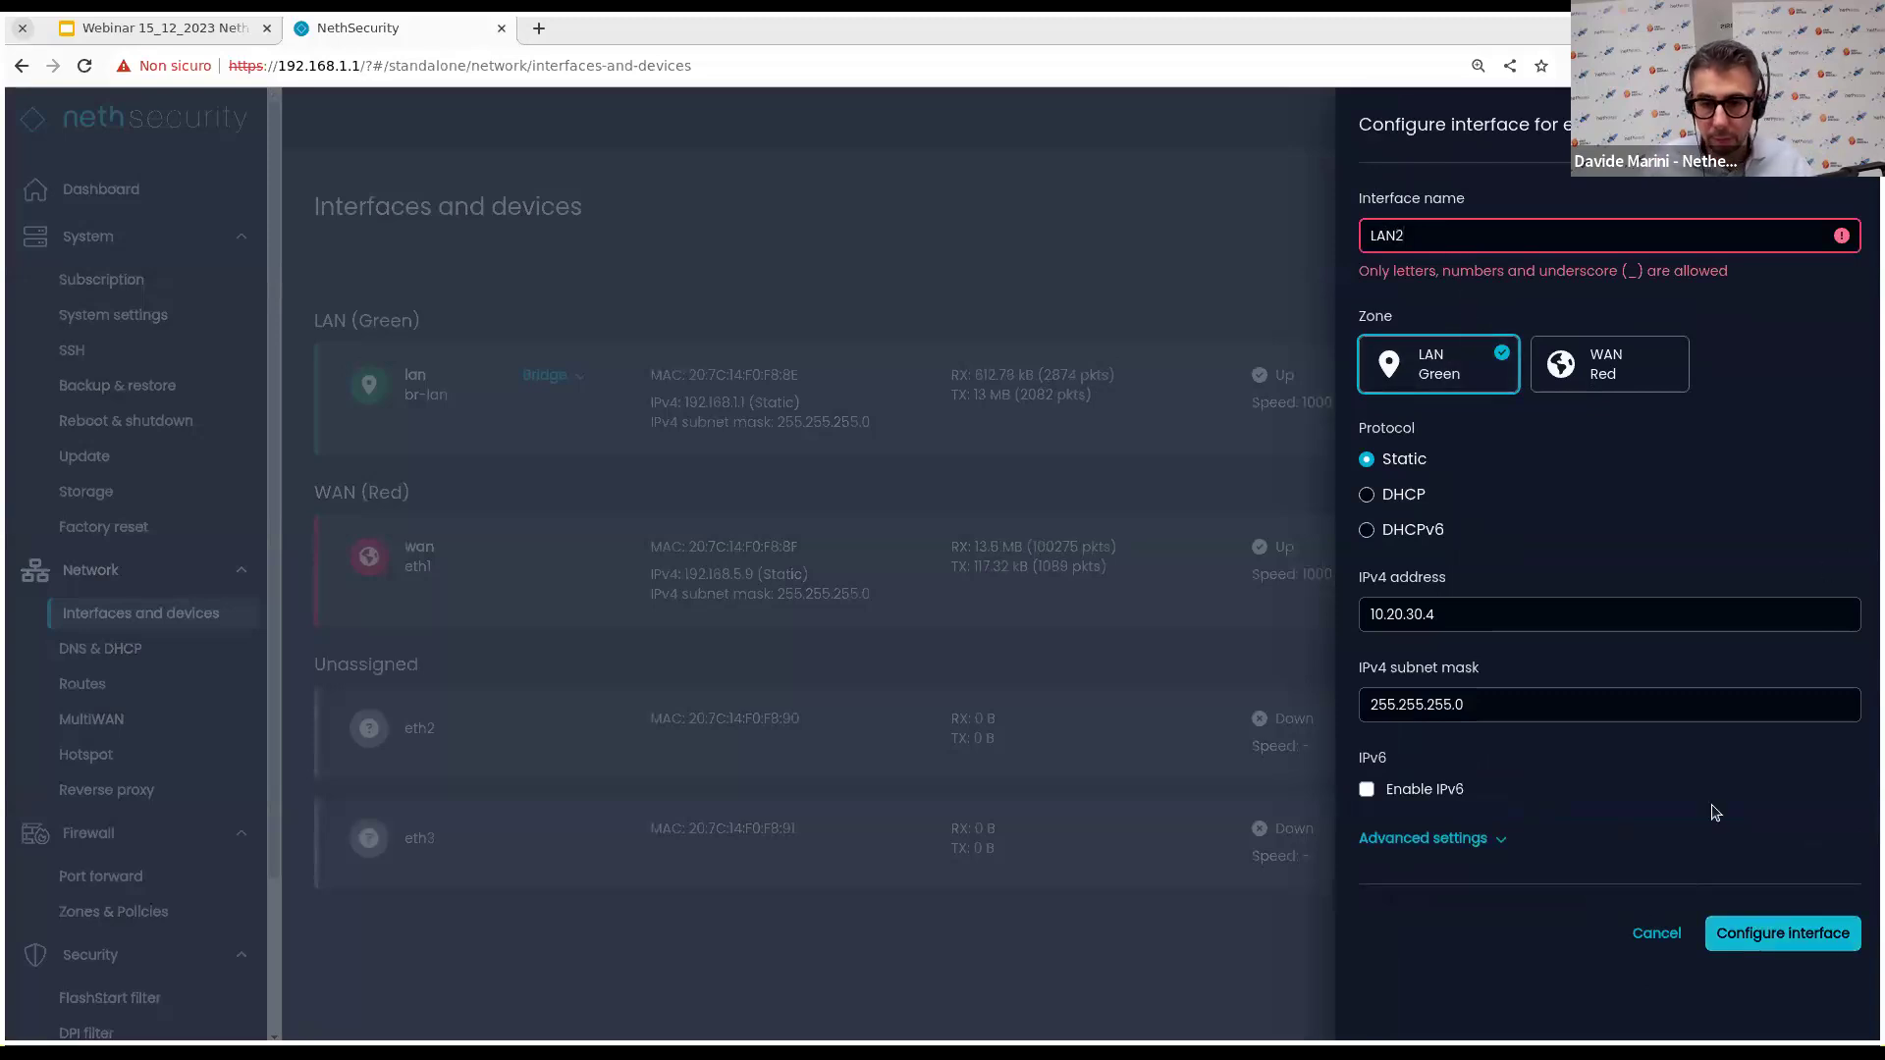
{"action": "left_click", "coordinate": [1782, 933]}
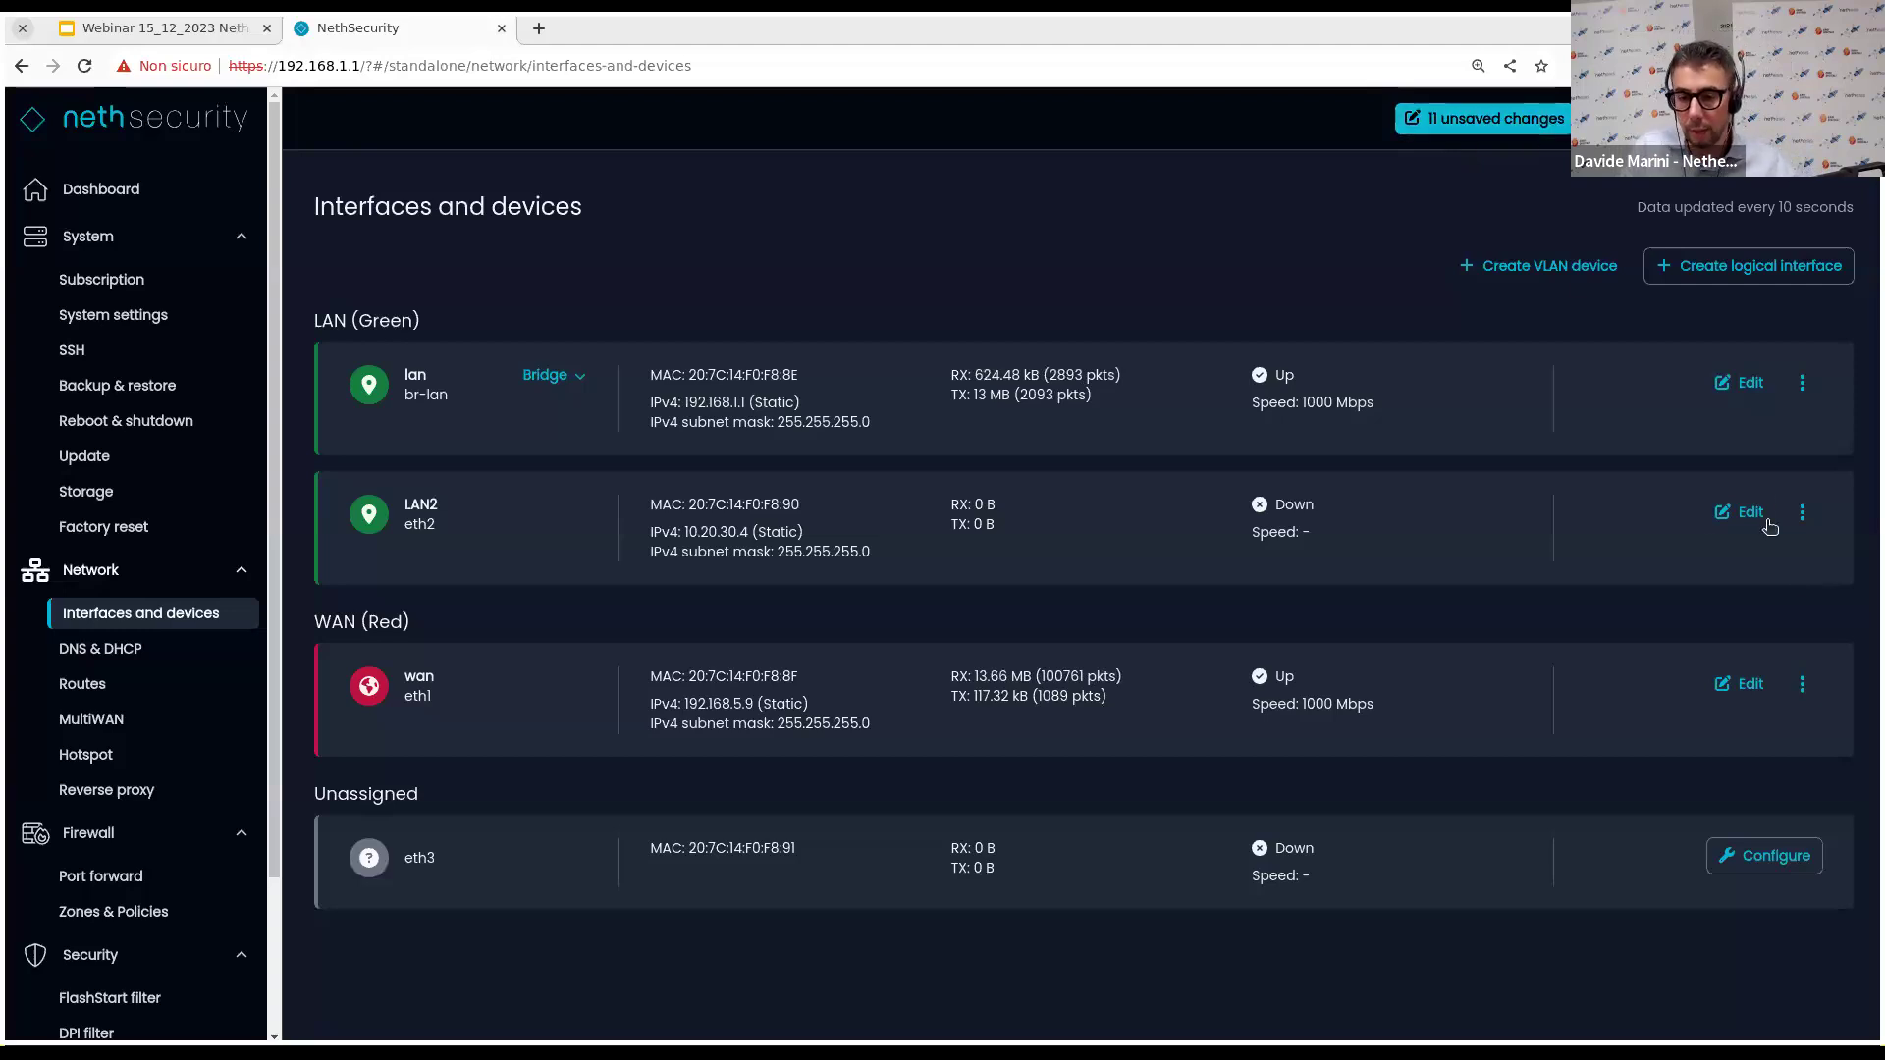
Review the pending firewall and network configuration changes for LAN2, and apply them.
{"action": "left_click", "coordinate": [1413, 113]}
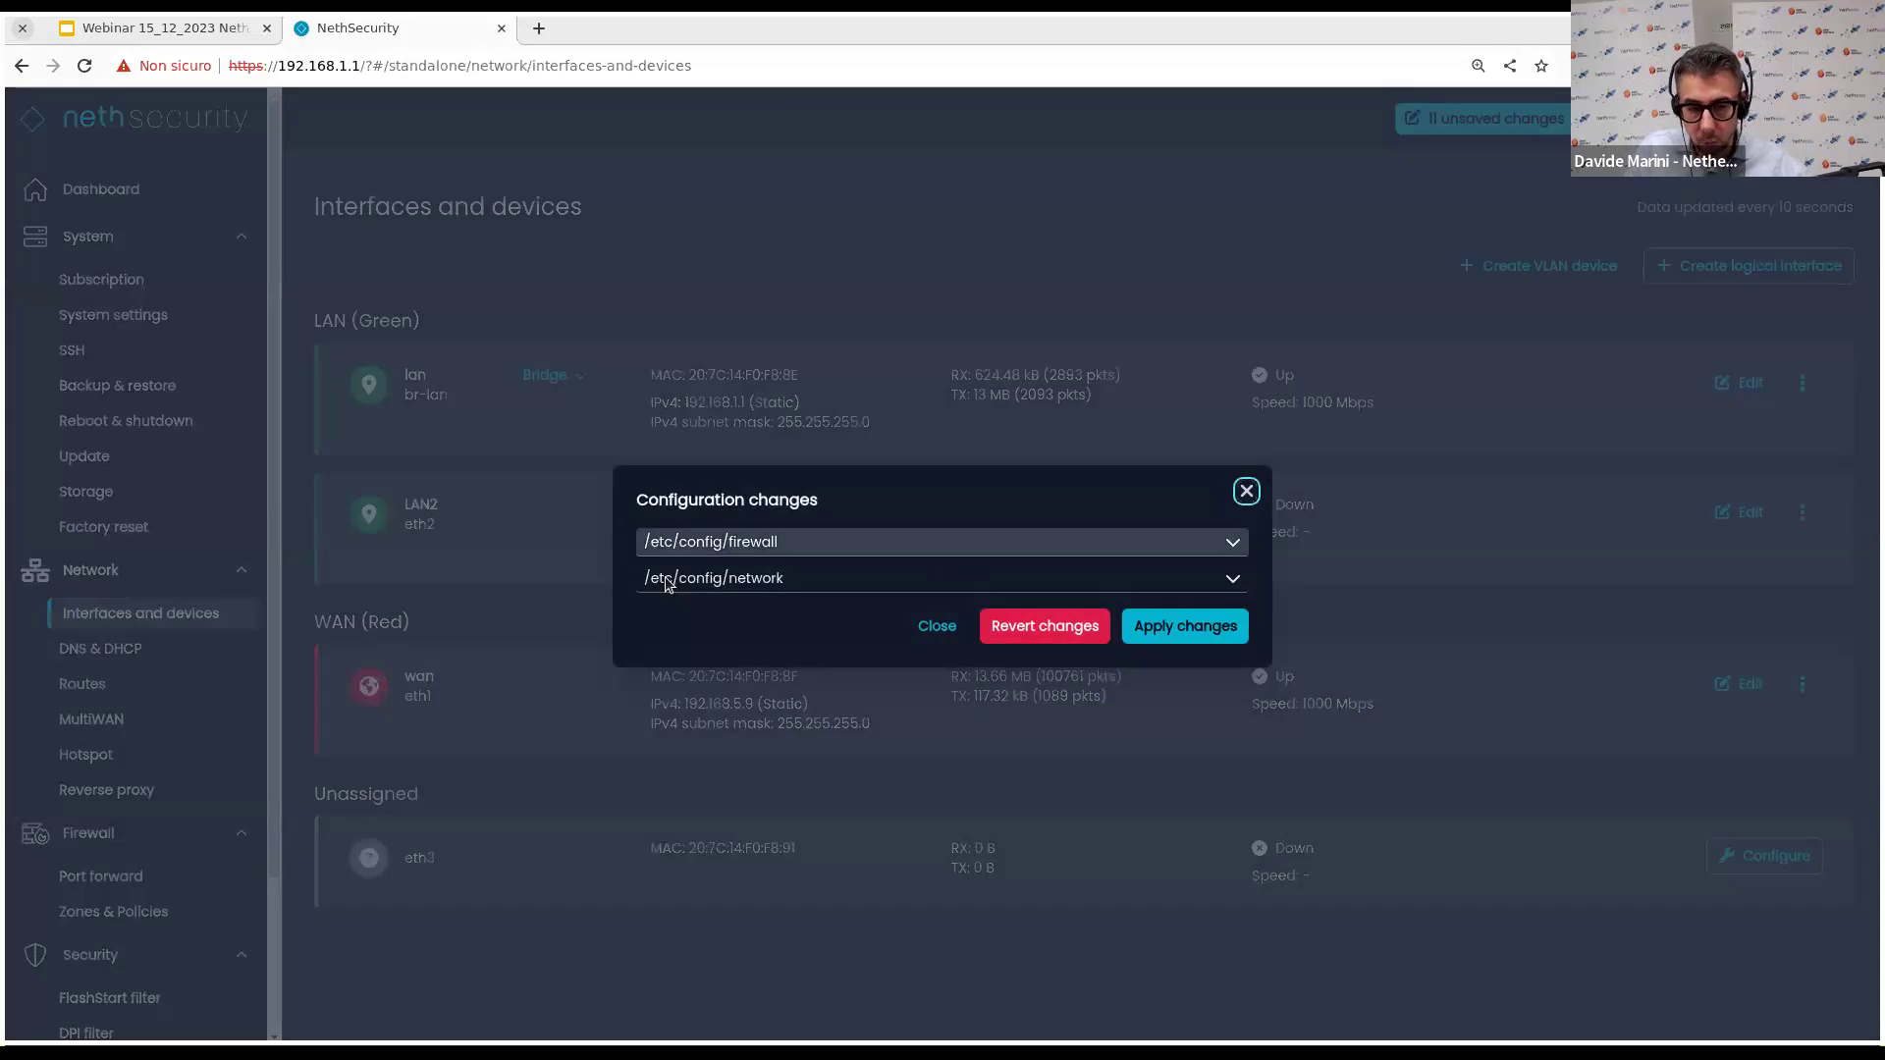
{"action": "left_click", "coordinate": [816, 548]}
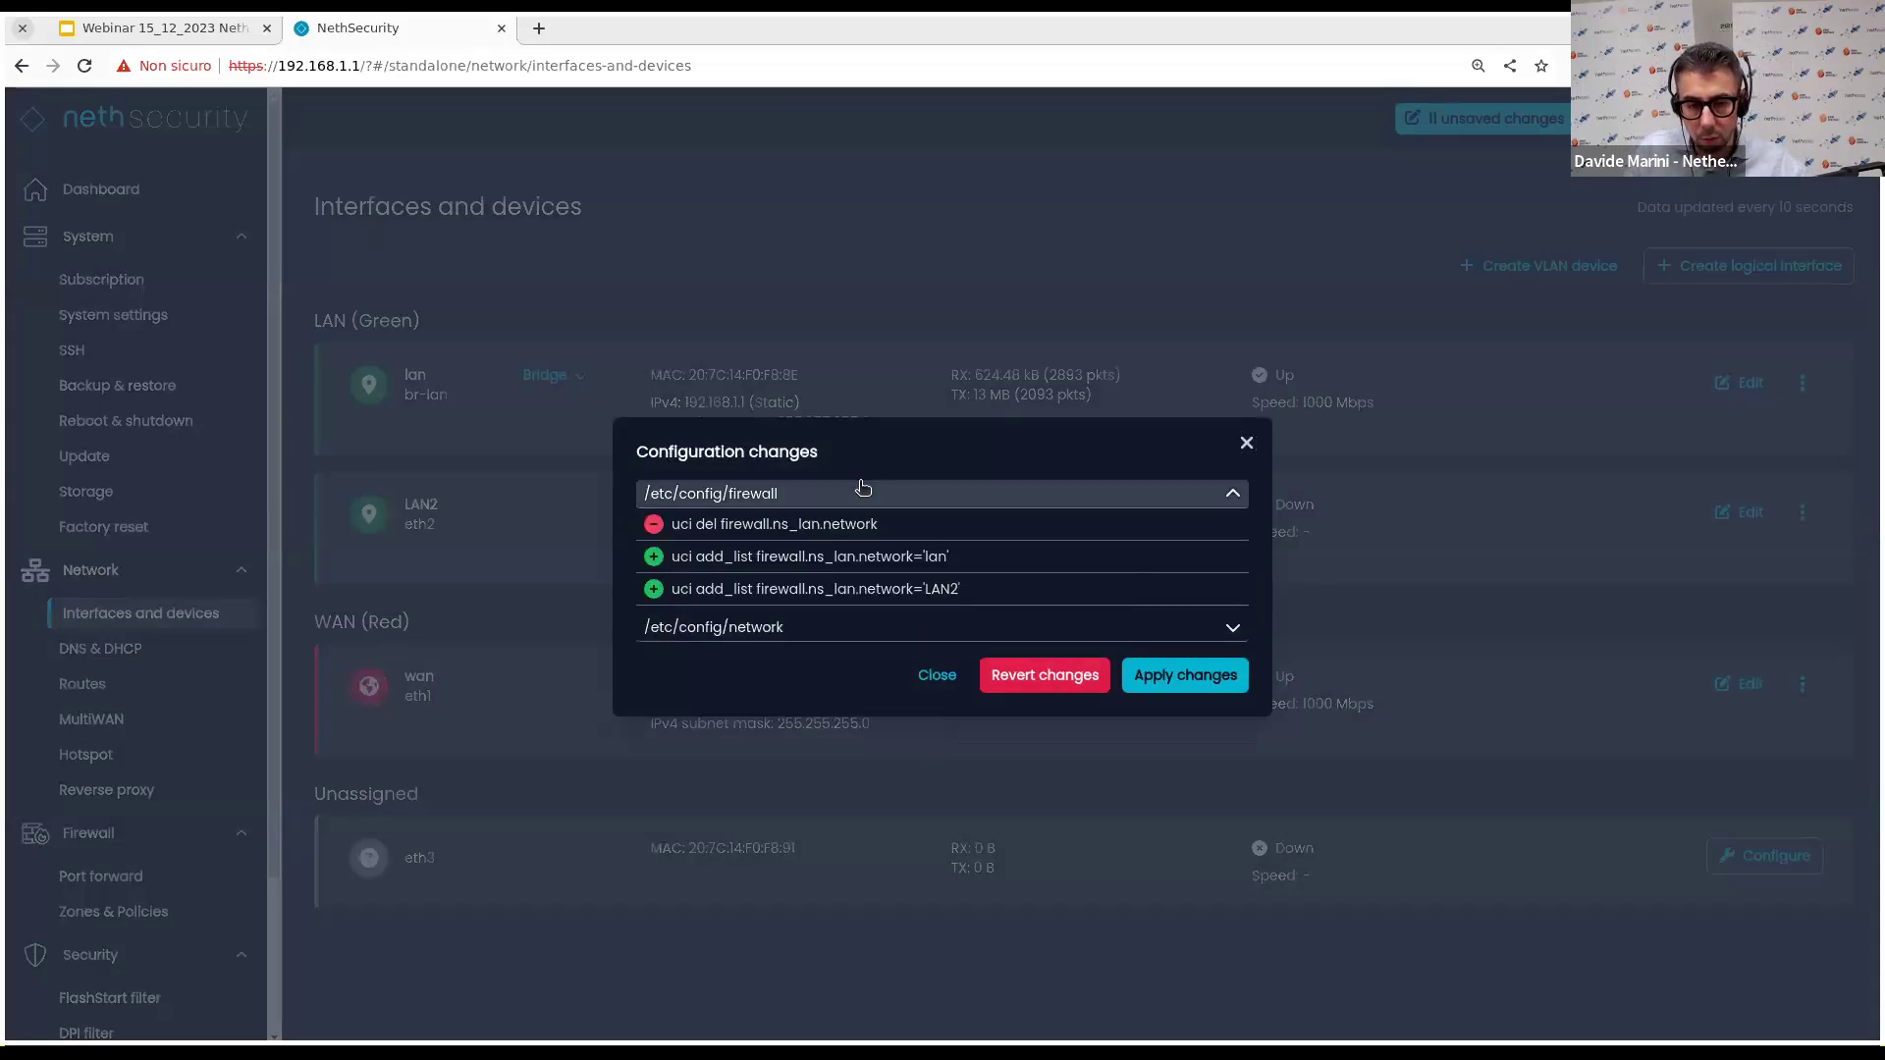
{"action": "left_click", "coordinate": [796, 637]}
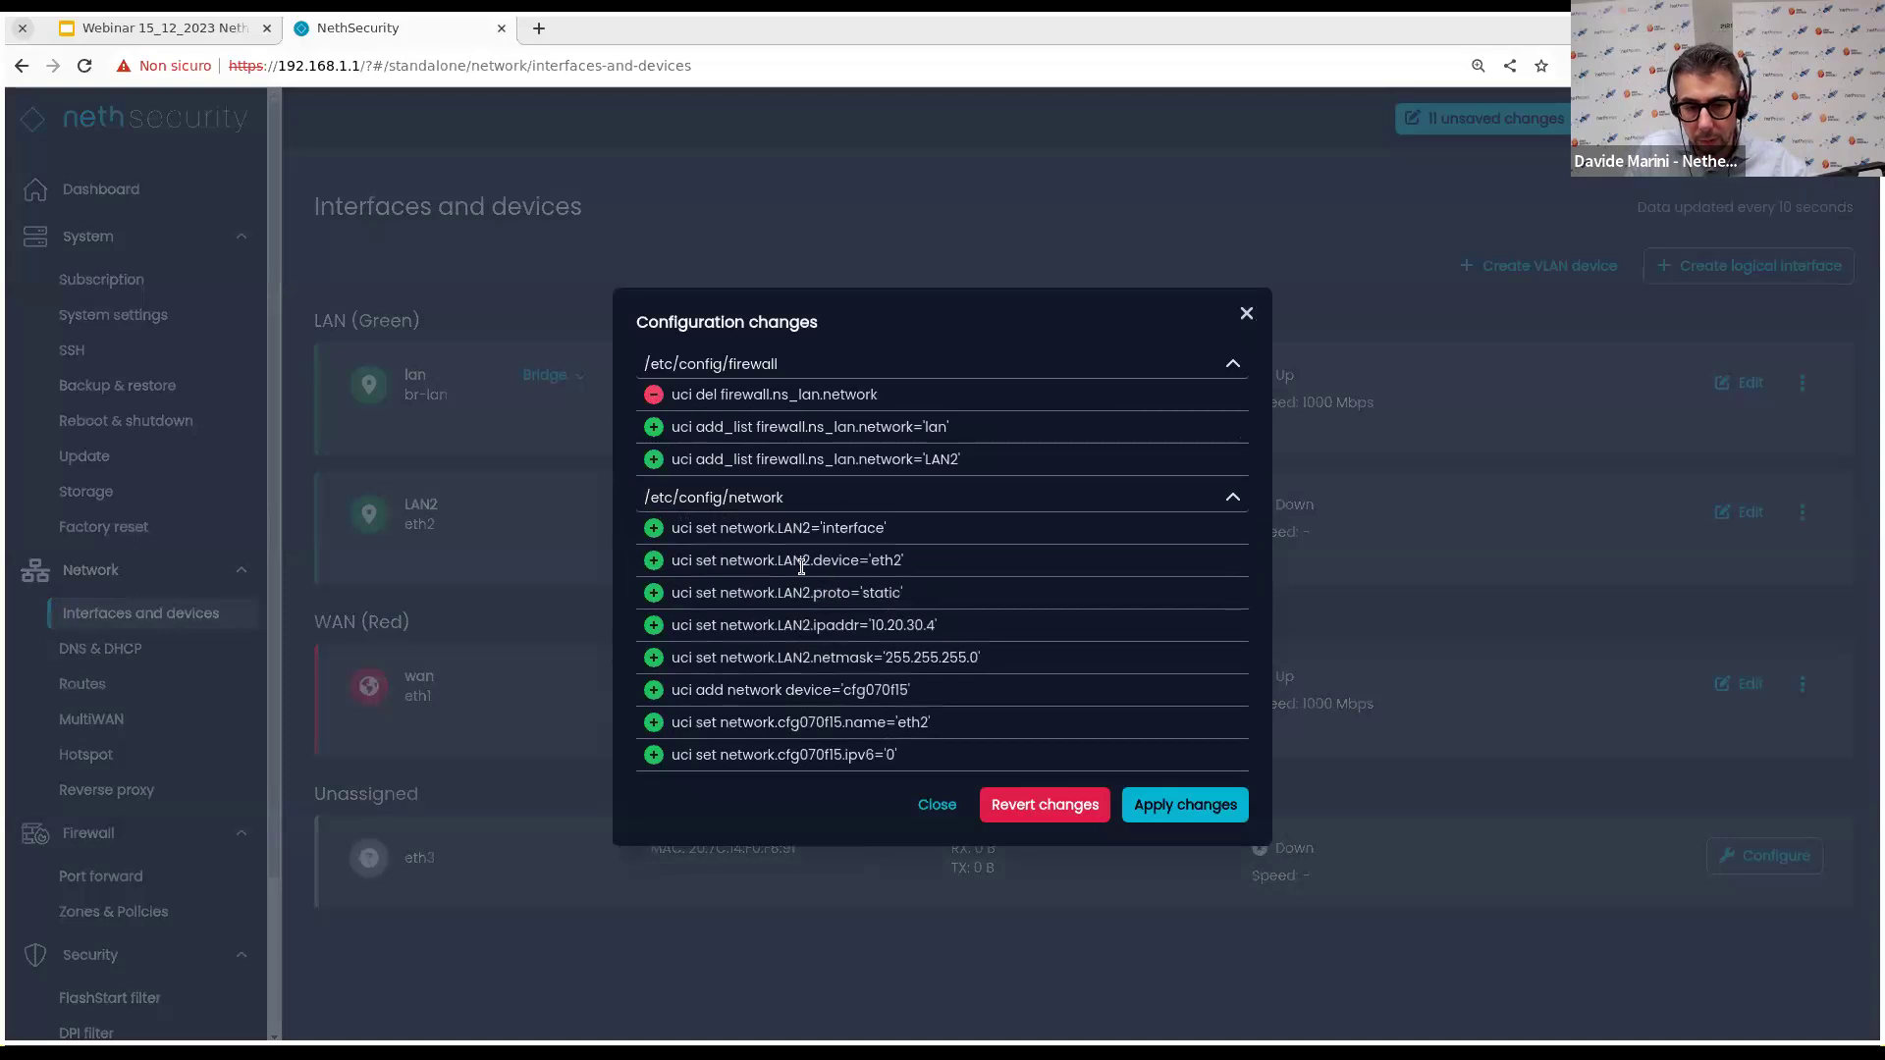
{"action": "left_click", "coordinate": [1237, 364]}
{"action": "left_click", "coordinate": [1232, 455]}
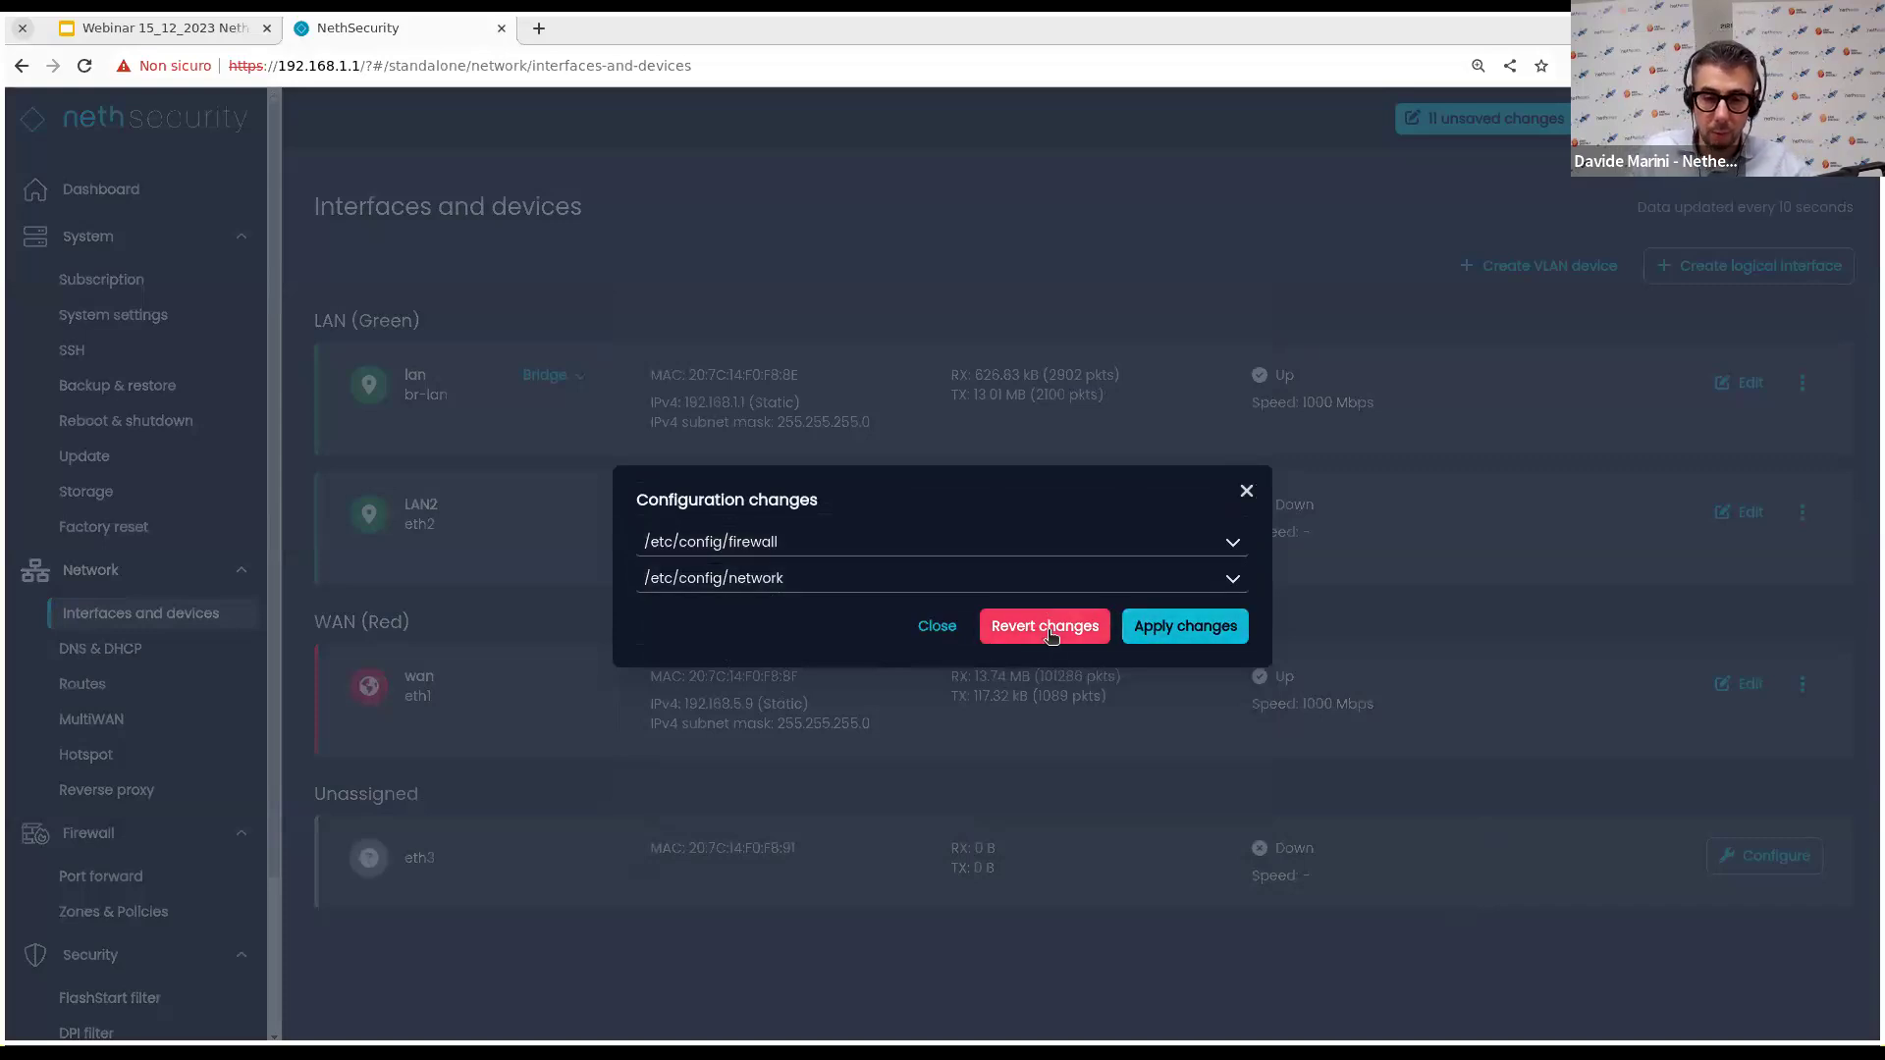
{"action": "left_click", "coordinate": [1163, 633]}
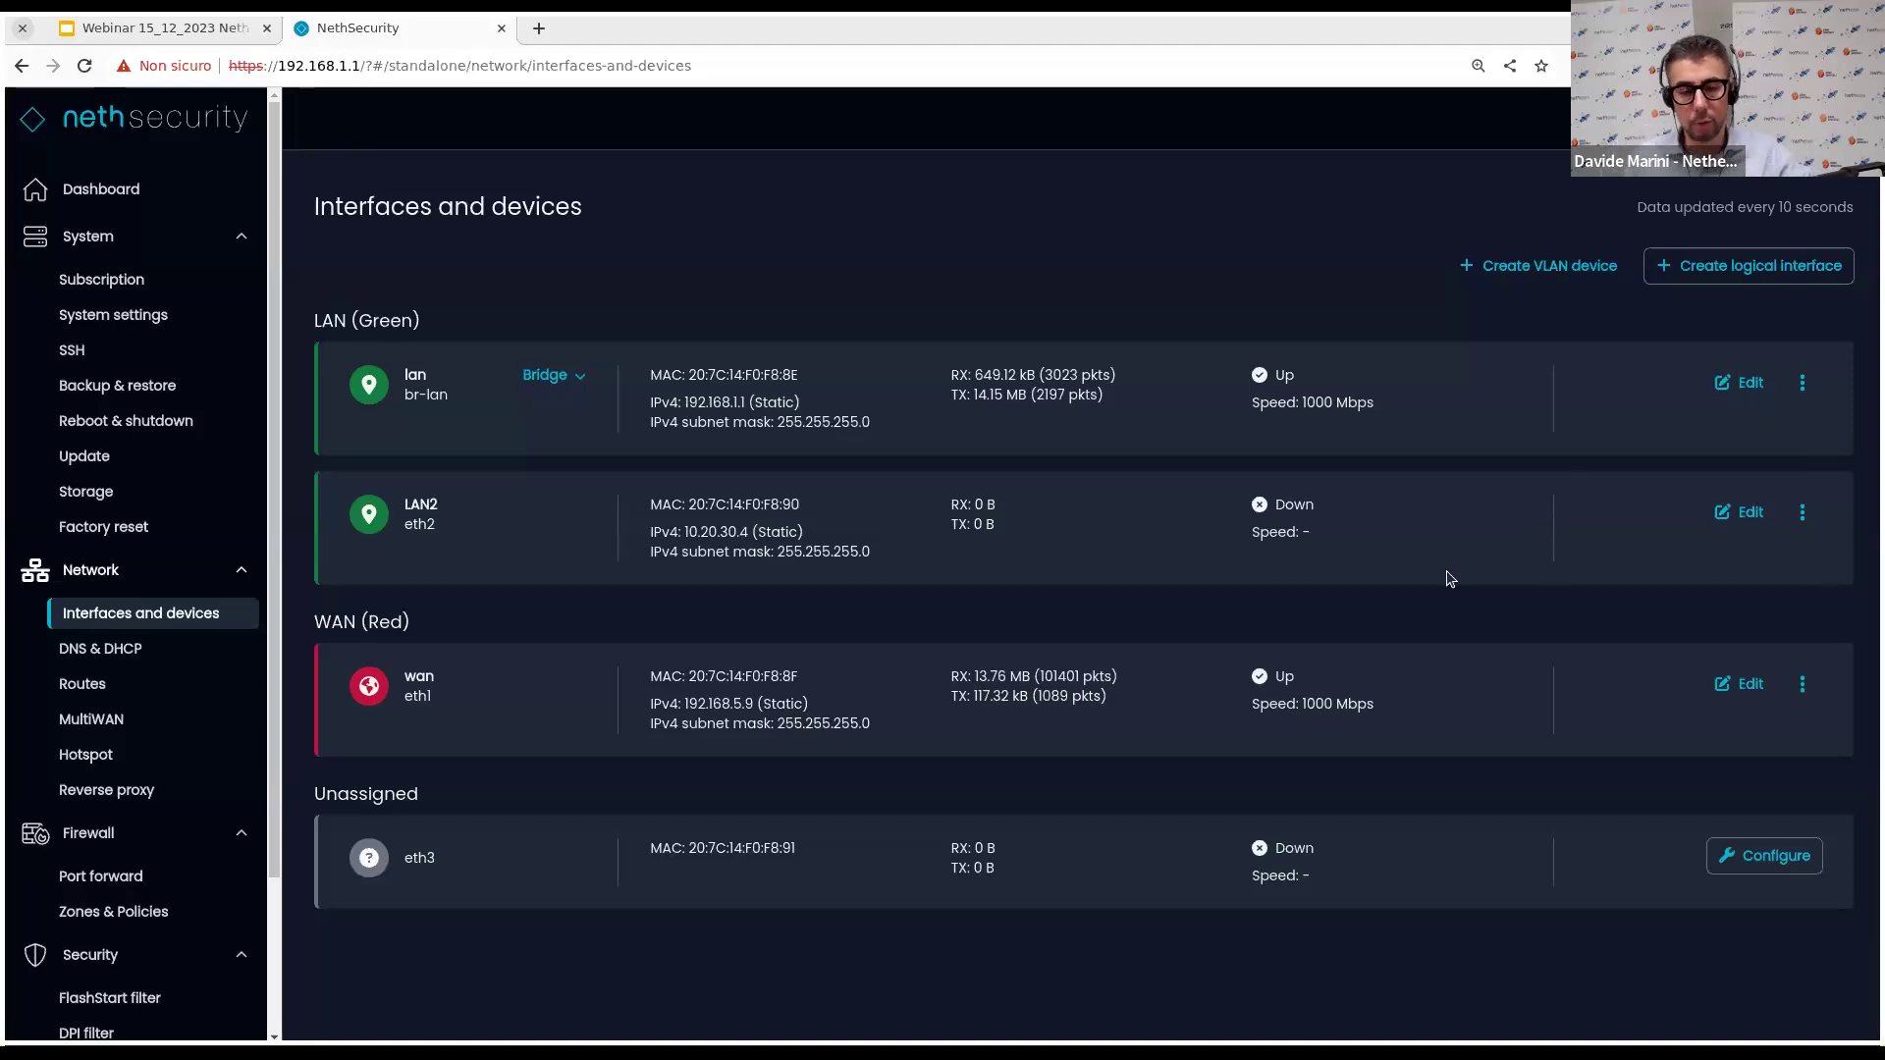
Start an alias for the LAN2 interface with 10.20.30.5/24 as its IPv4 address.
{"action": "left_click", "coordinate": [1810, 521]}
{"action": "left_click", "coordinate": [1713, 566]}
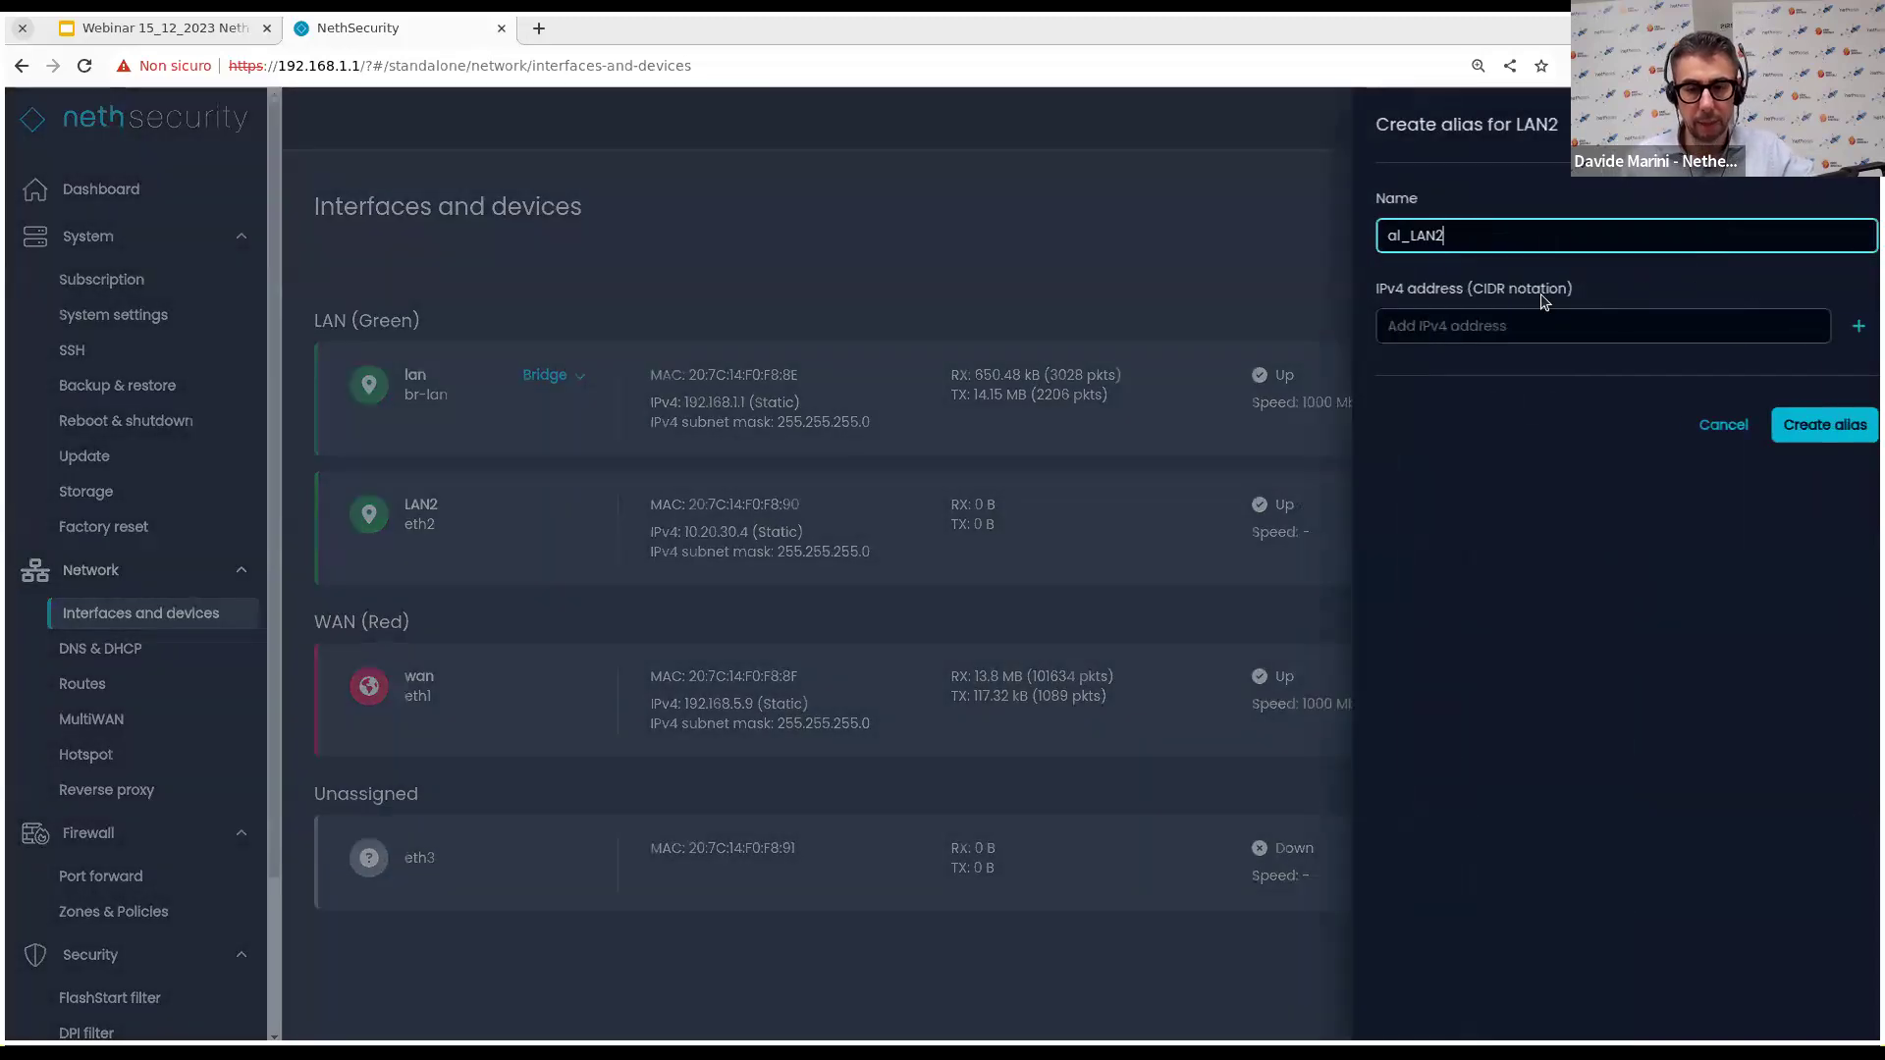
{"action": "left_click", "coordinate": [1468, 326]}
{"action": "type", "text": "10.20.3"}
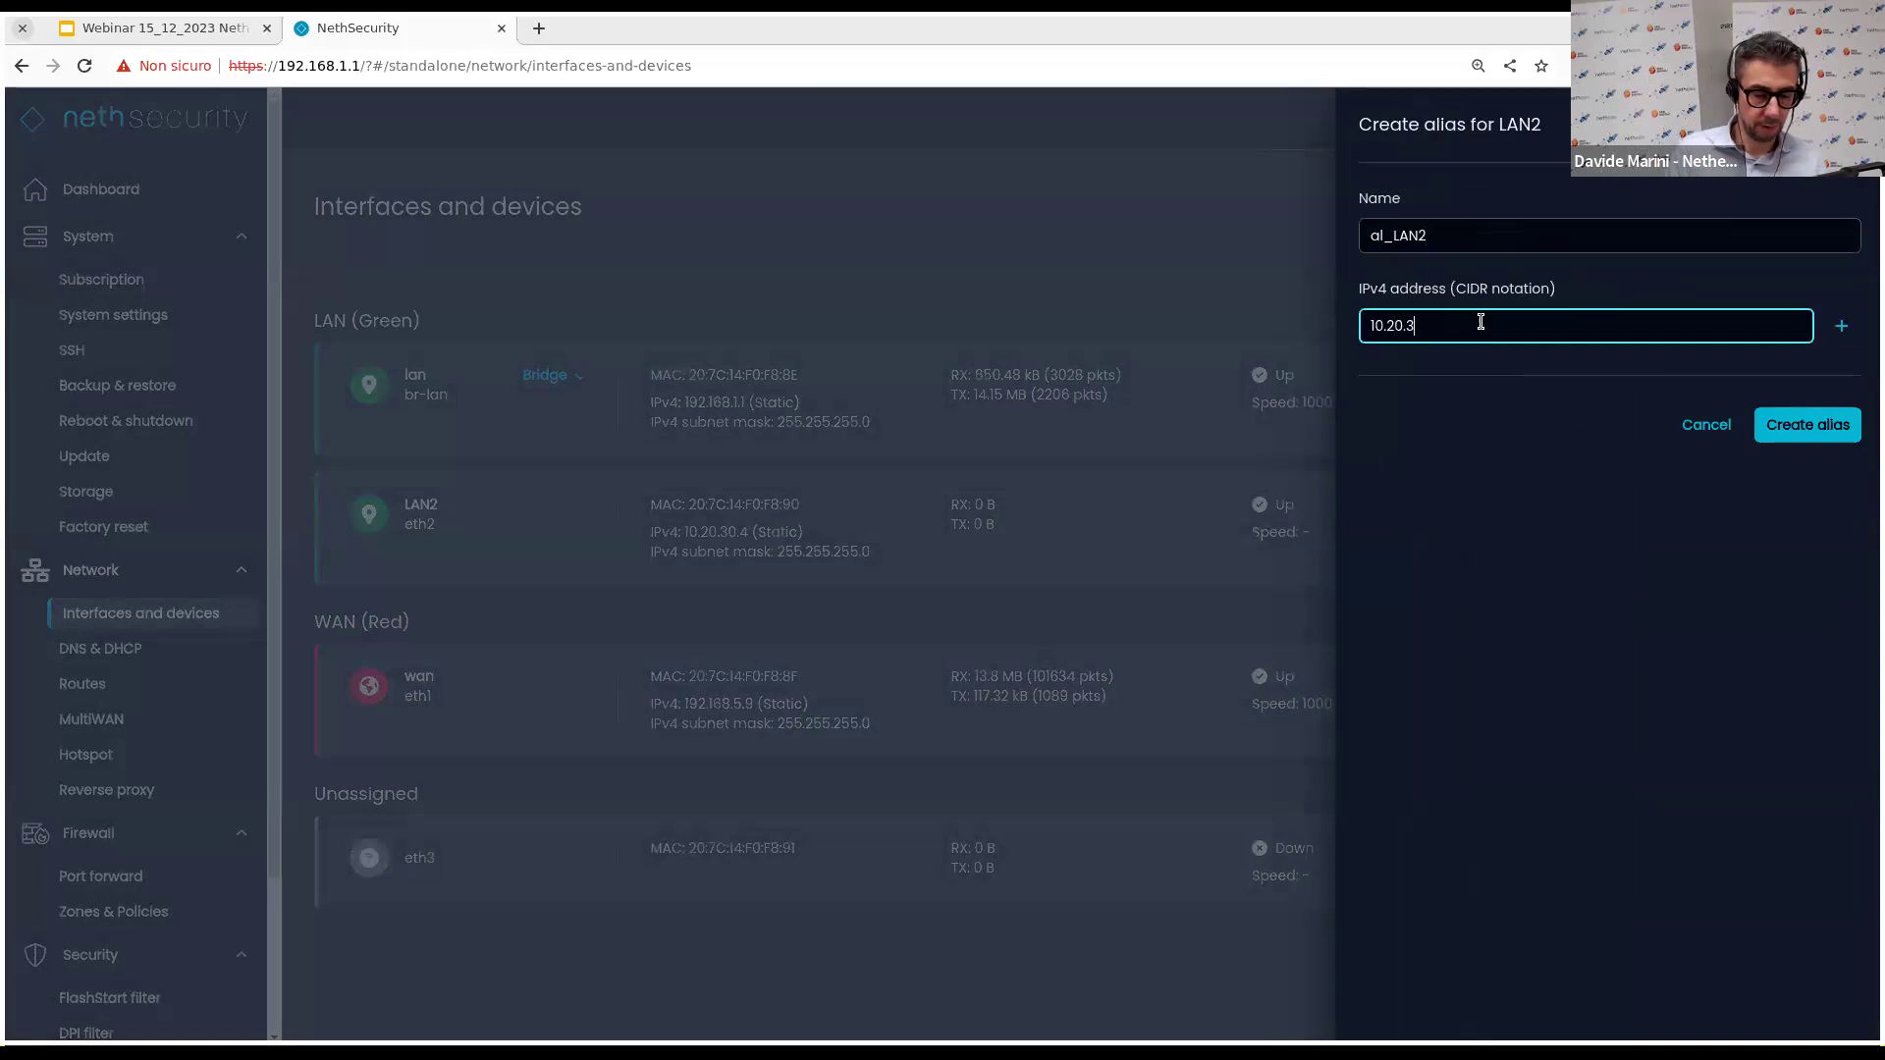
{"action": "type", "text": "0.5"}
{"action": "key", "text": "Tab"}
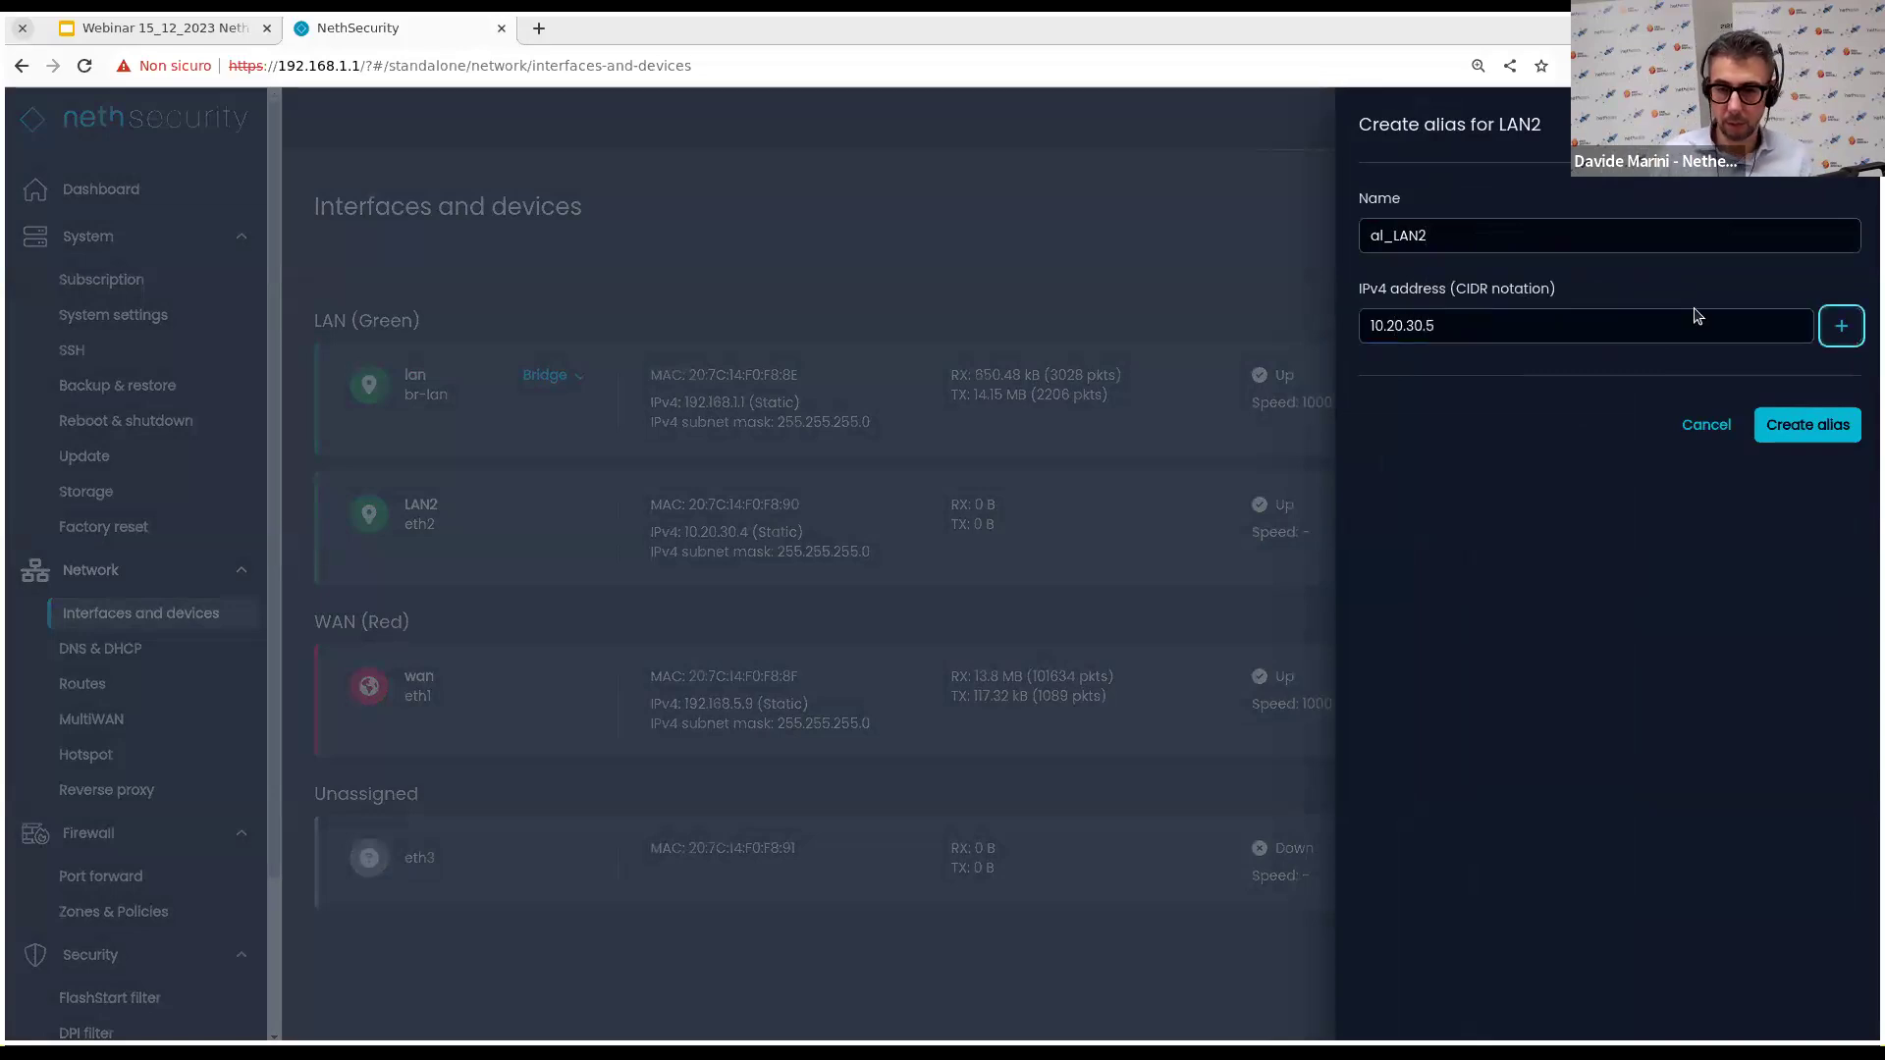
{"action": "left_click", "coordinate": [1837, 325]}
{"action": "left_click", "coordinate": [1579, 329]}
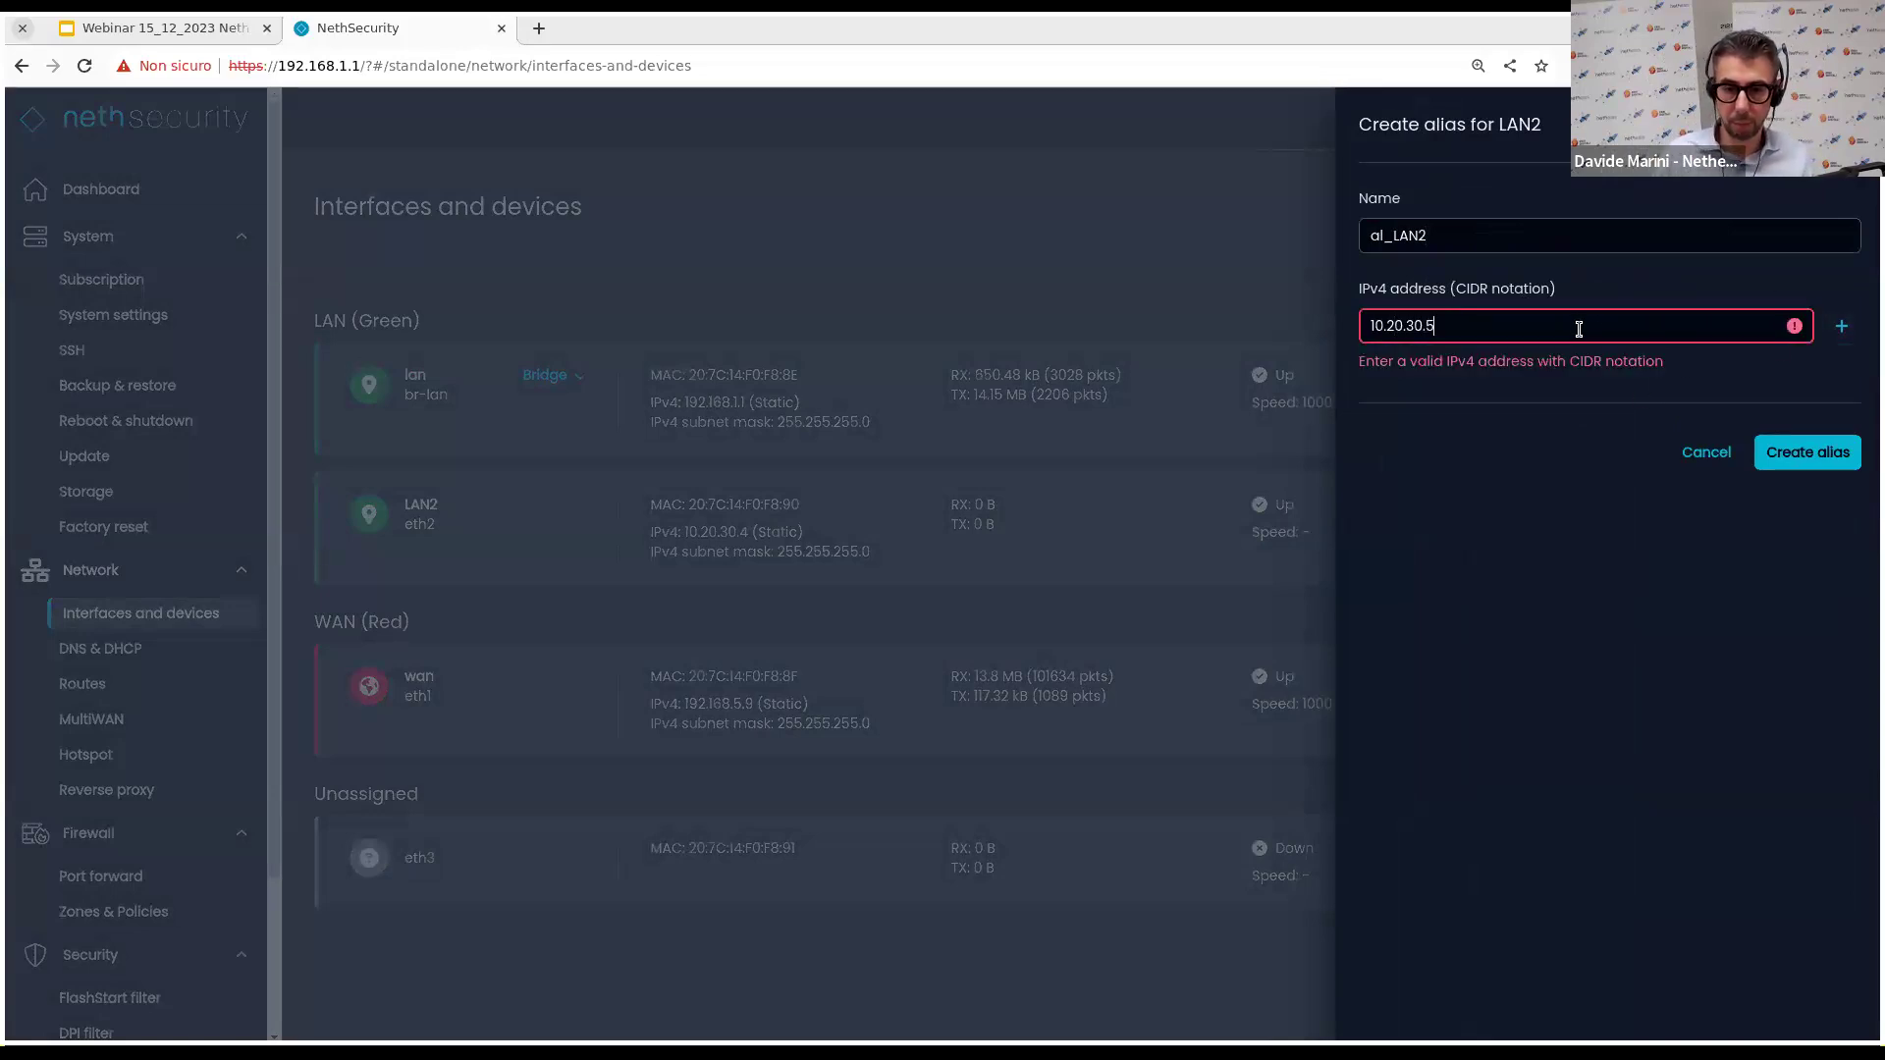
{"action": "type", "text": "/24"}
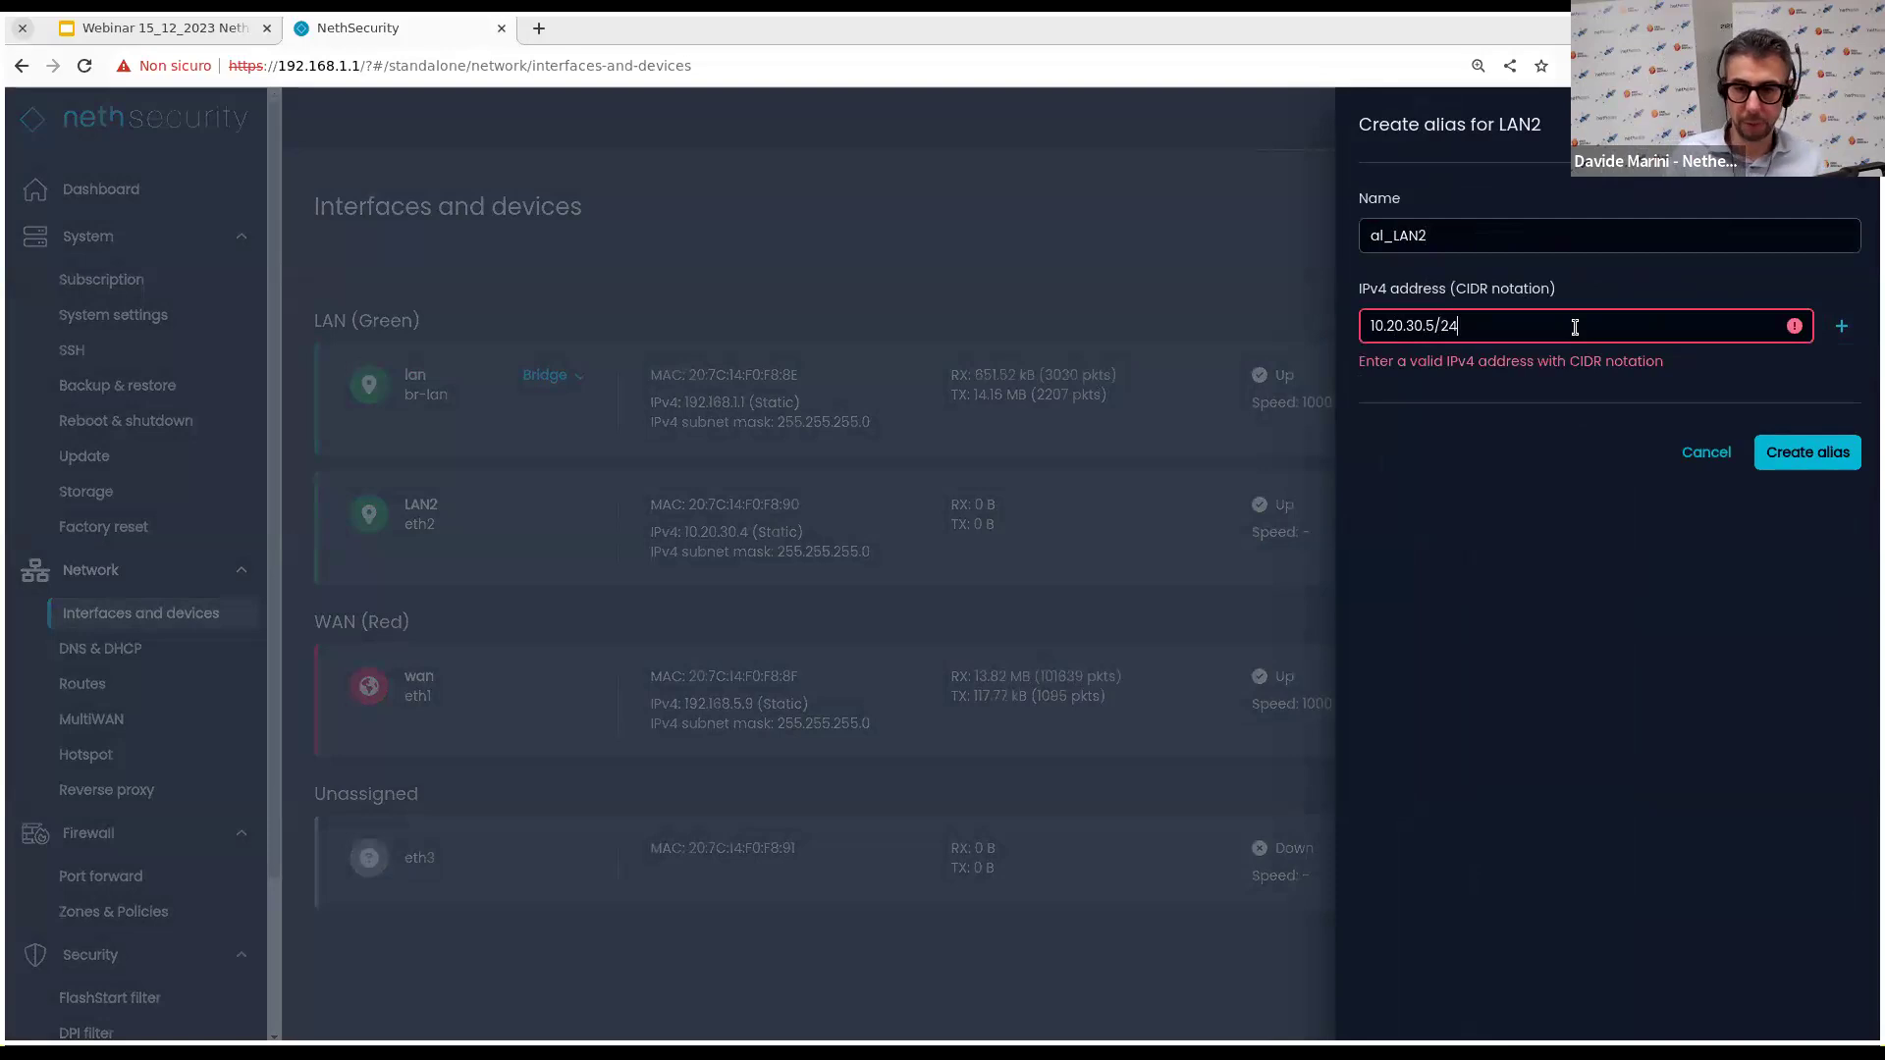
Create the LAN2 alias with 10.20.30.7/24 as a second IPv4 address, and apply the pending changes.
{"action": "left_click", "coordinate": [1840, 326]}
{"action": "type", "text": "20"}
{"action": "key", "text": "BackSpace"}
{"action": "key", "text": "BackSpace"}
{"action": "type", "text": "10.20.30.7("}
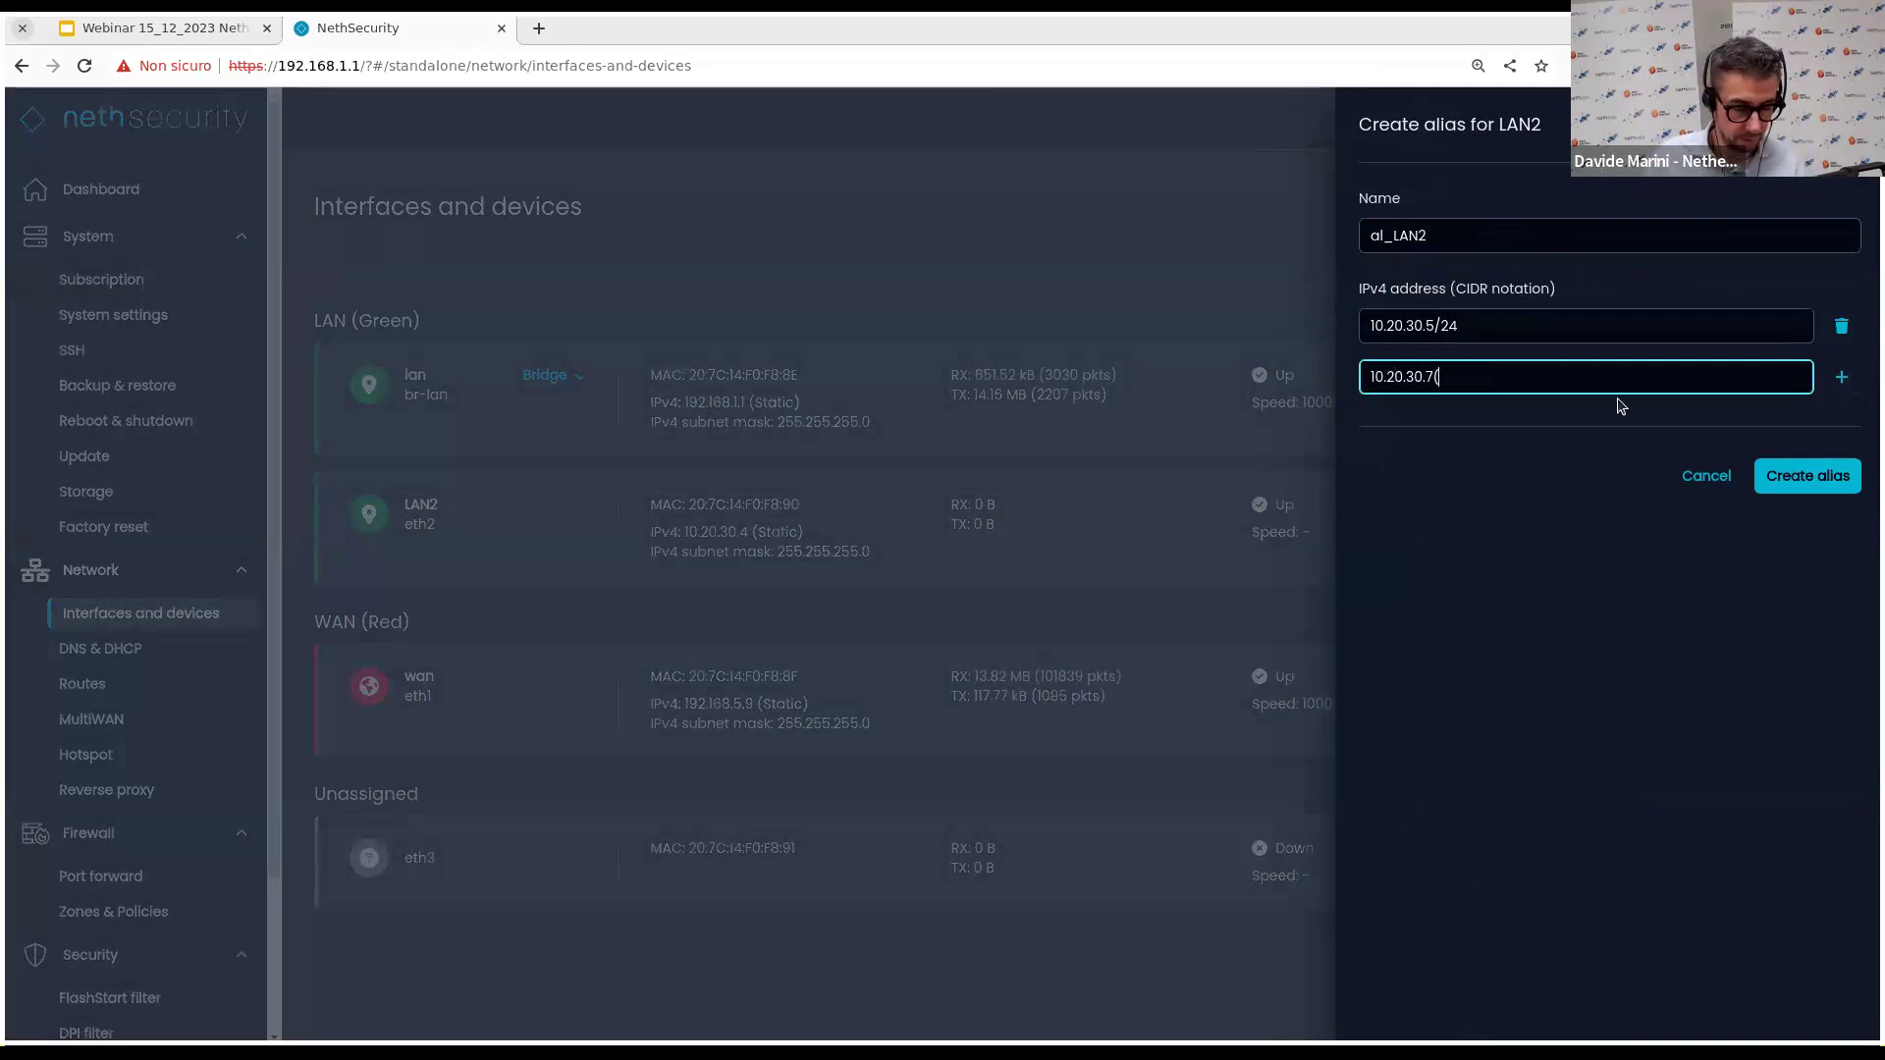
{"action": "key", "text": "BackSpace"}
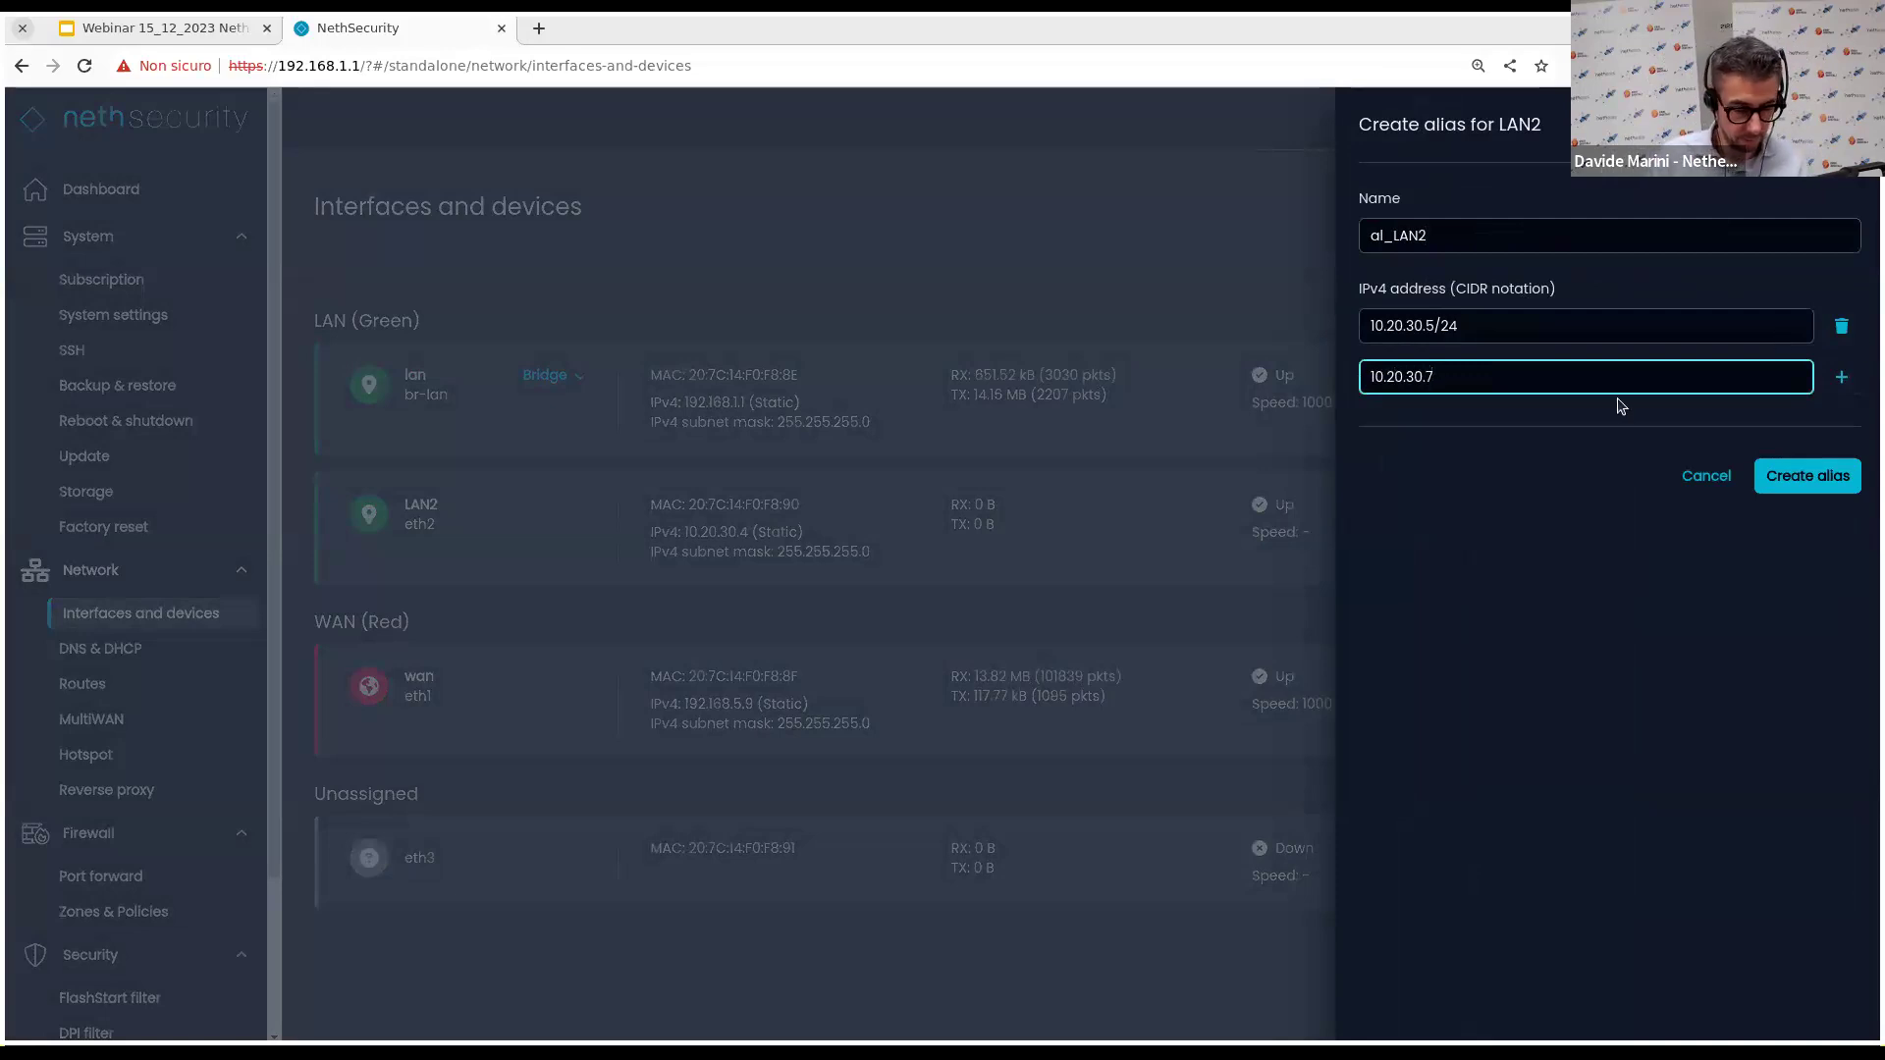
{"action": "left_click", "coordinate": [1779, 483]}
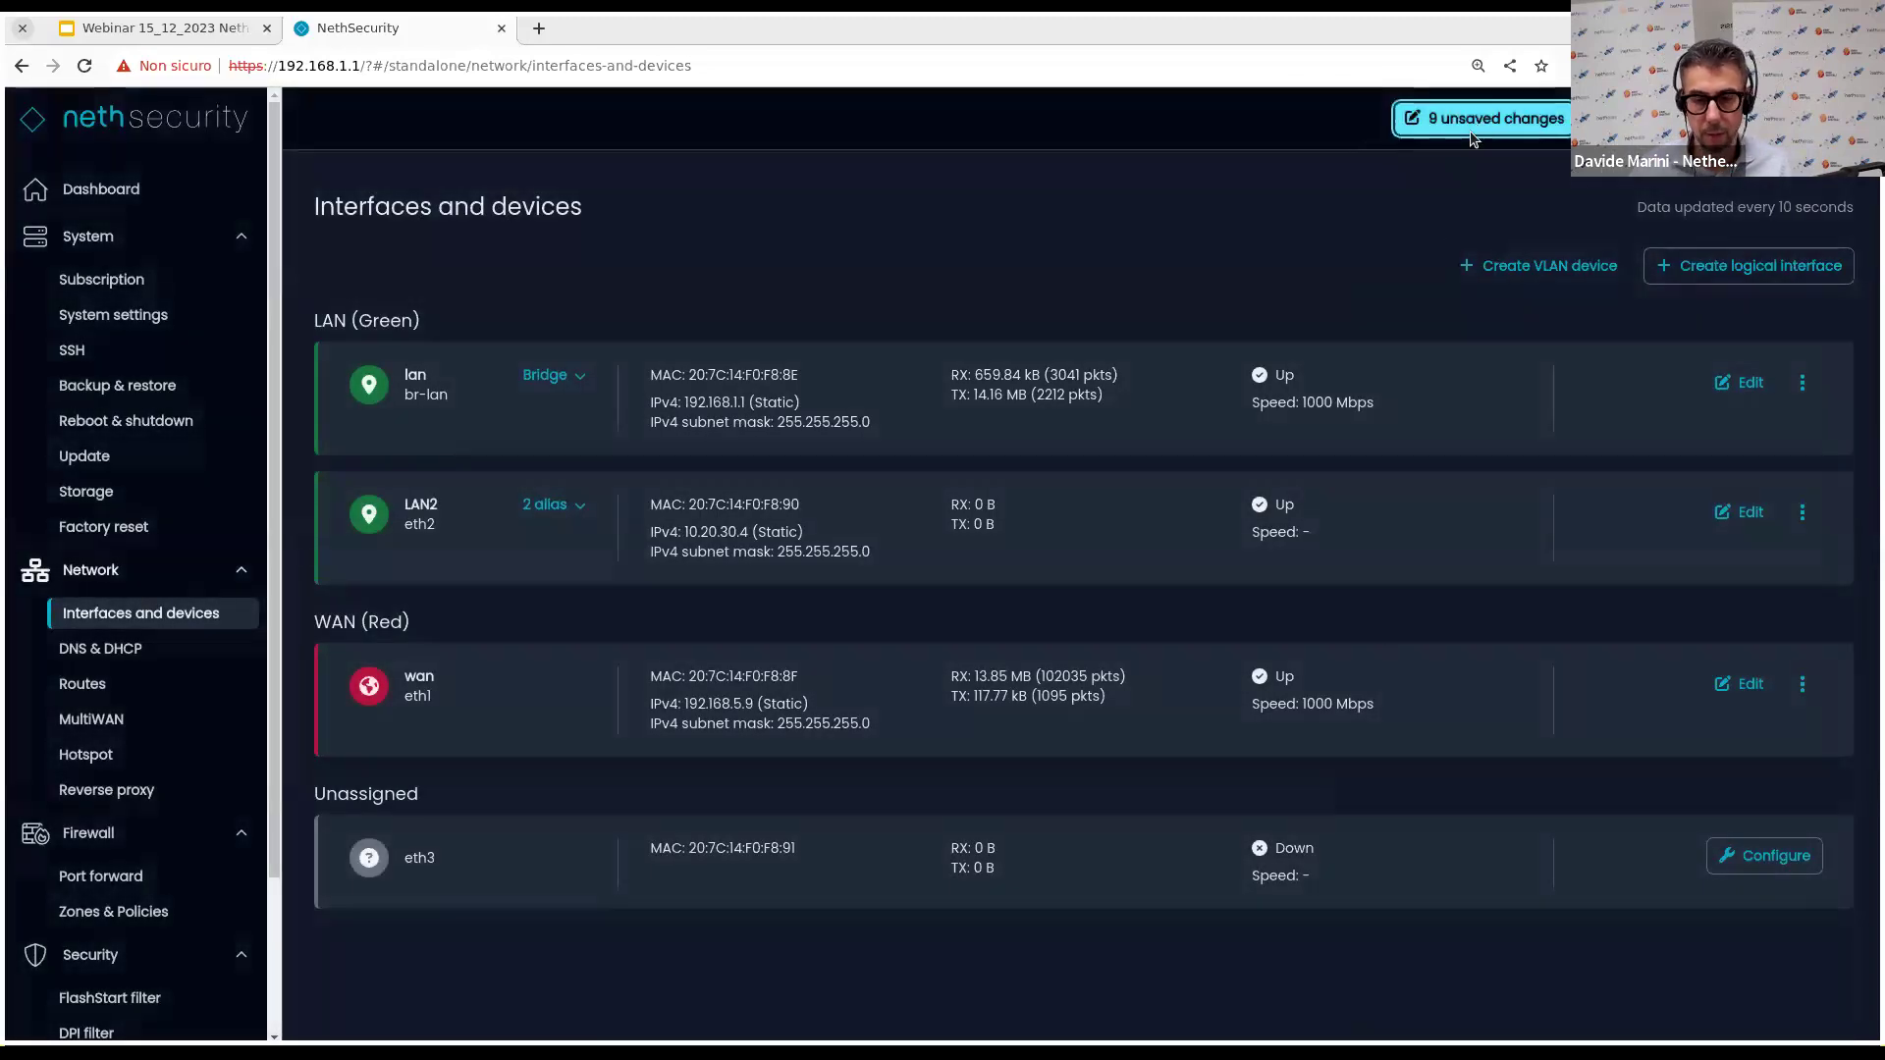
{"action": "left_click", "coordinate": [1477, 119]}
{"action": "left_click", "coordinate": [1186, 627]}
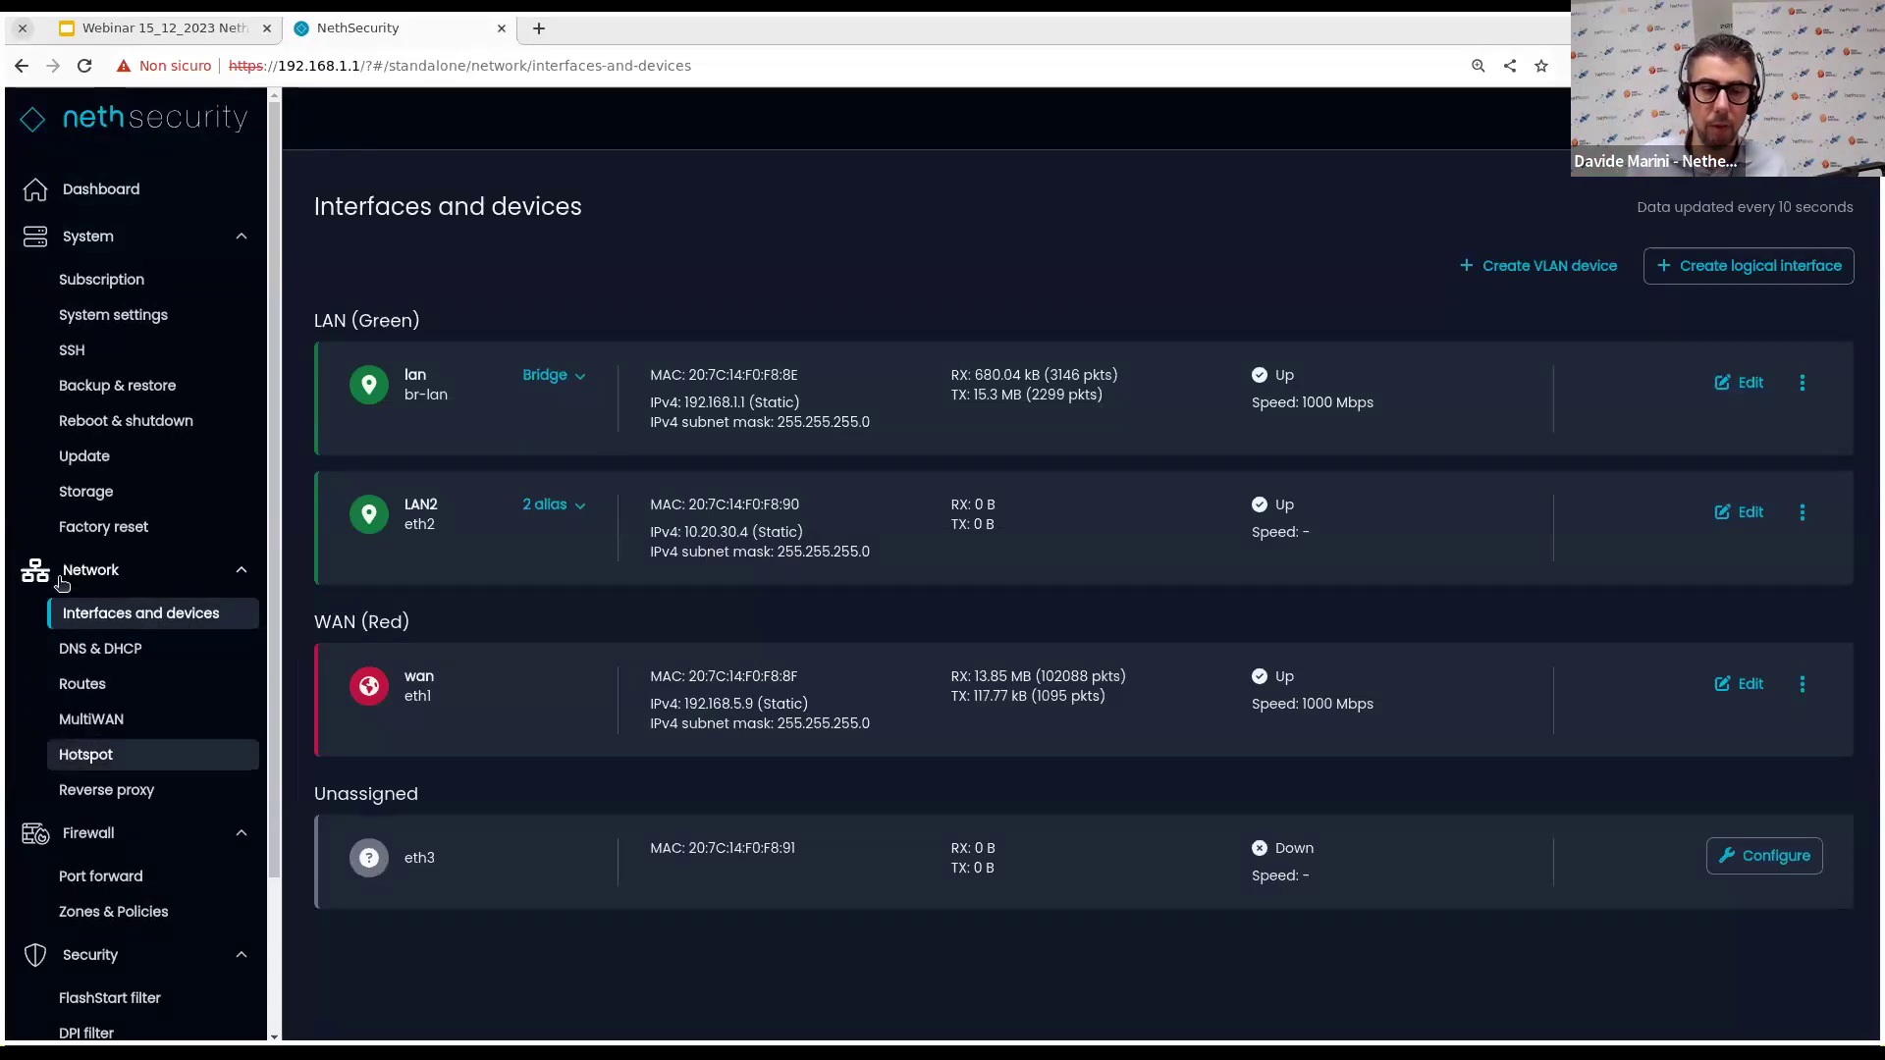
Examine the alias details of LAN2 and the bridge details of the lan interface, collapsing each again.
{"action": "left_click", "coordinate": [577, 505]}
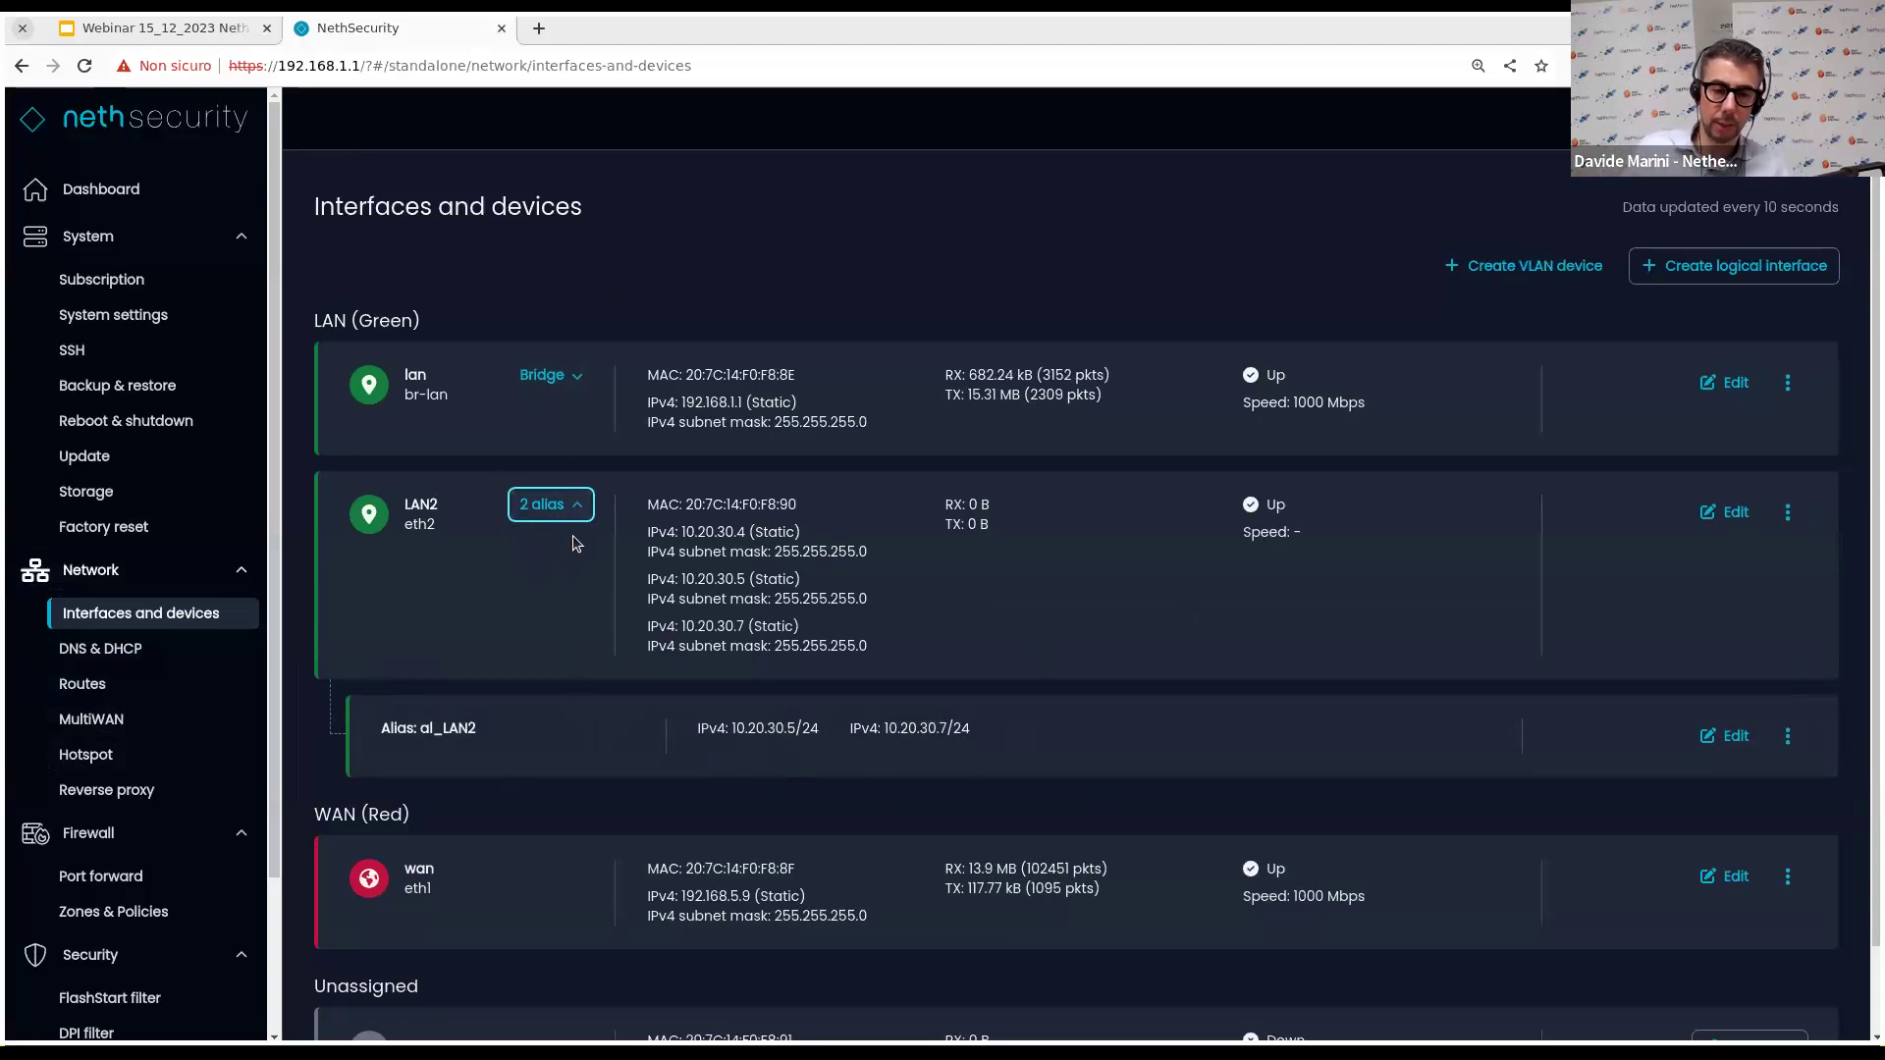
{"action": "left_click", "coordinate": [548, 508]}
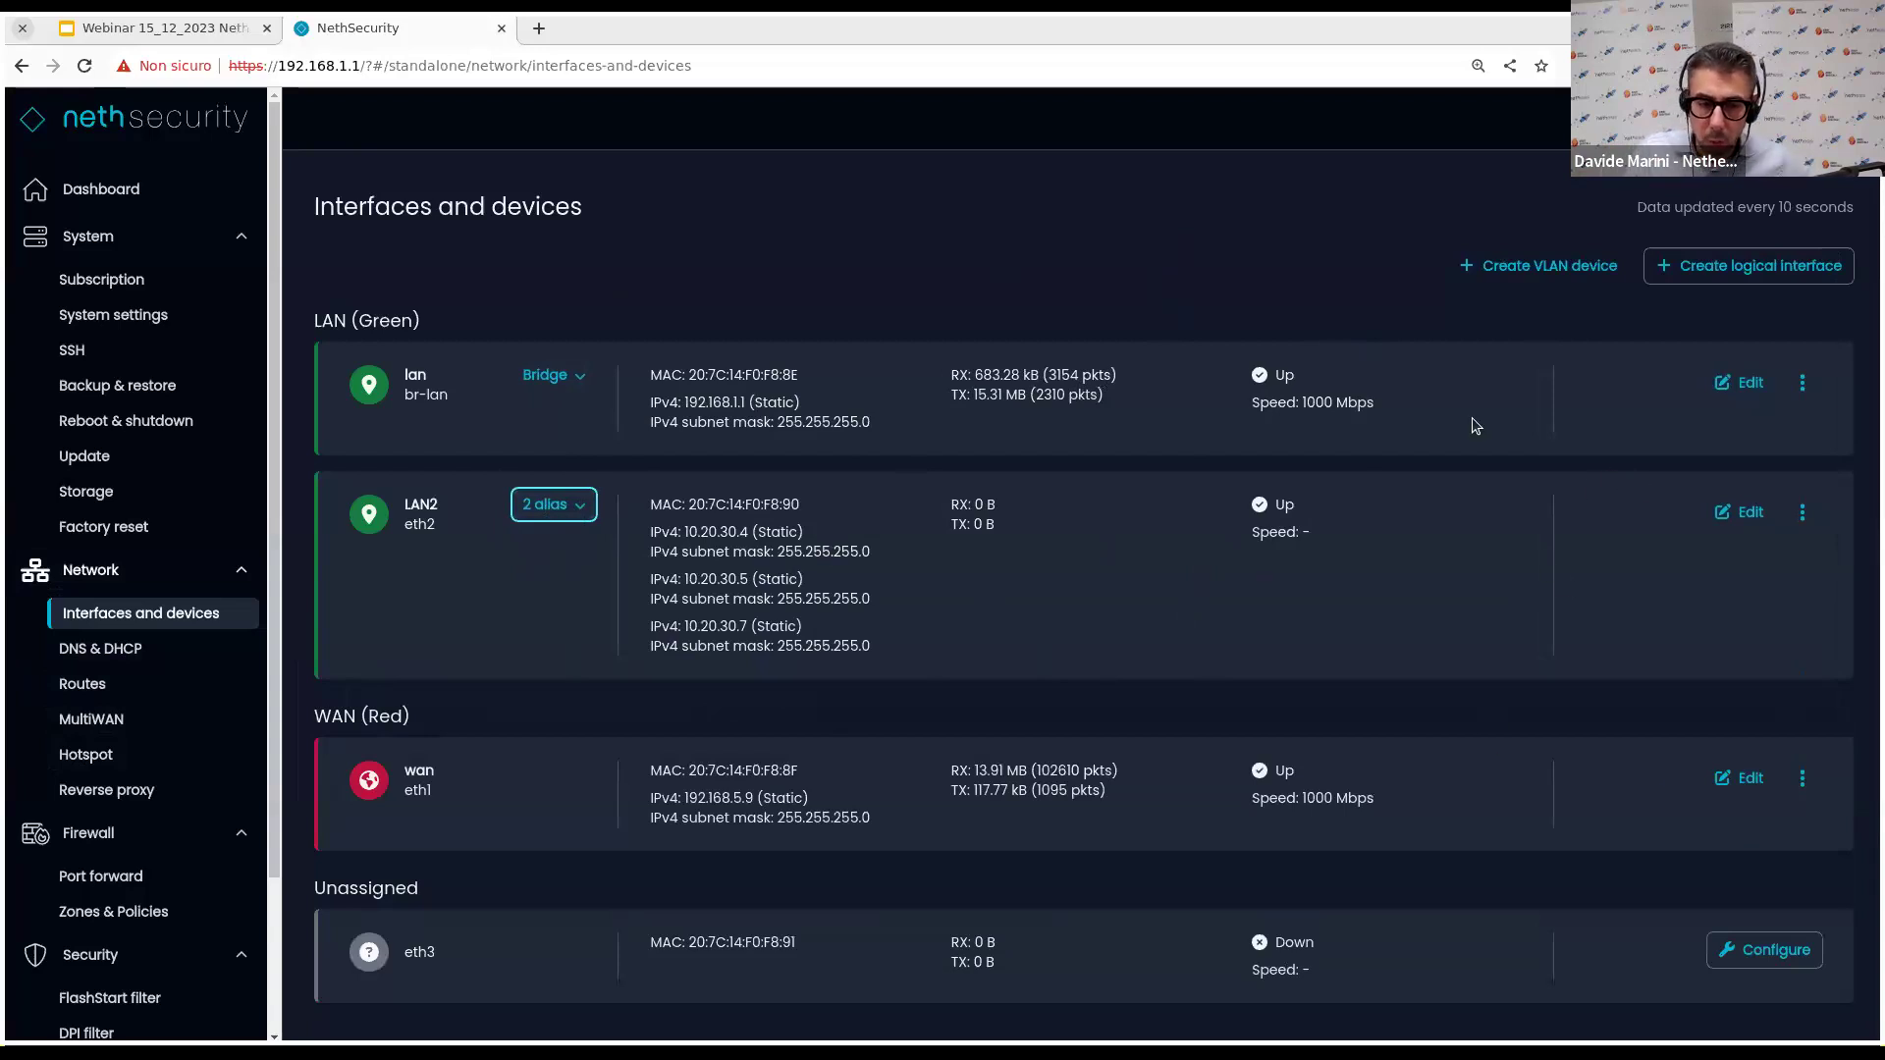
{"action": "left_click", "coordinate": [585, 377]}
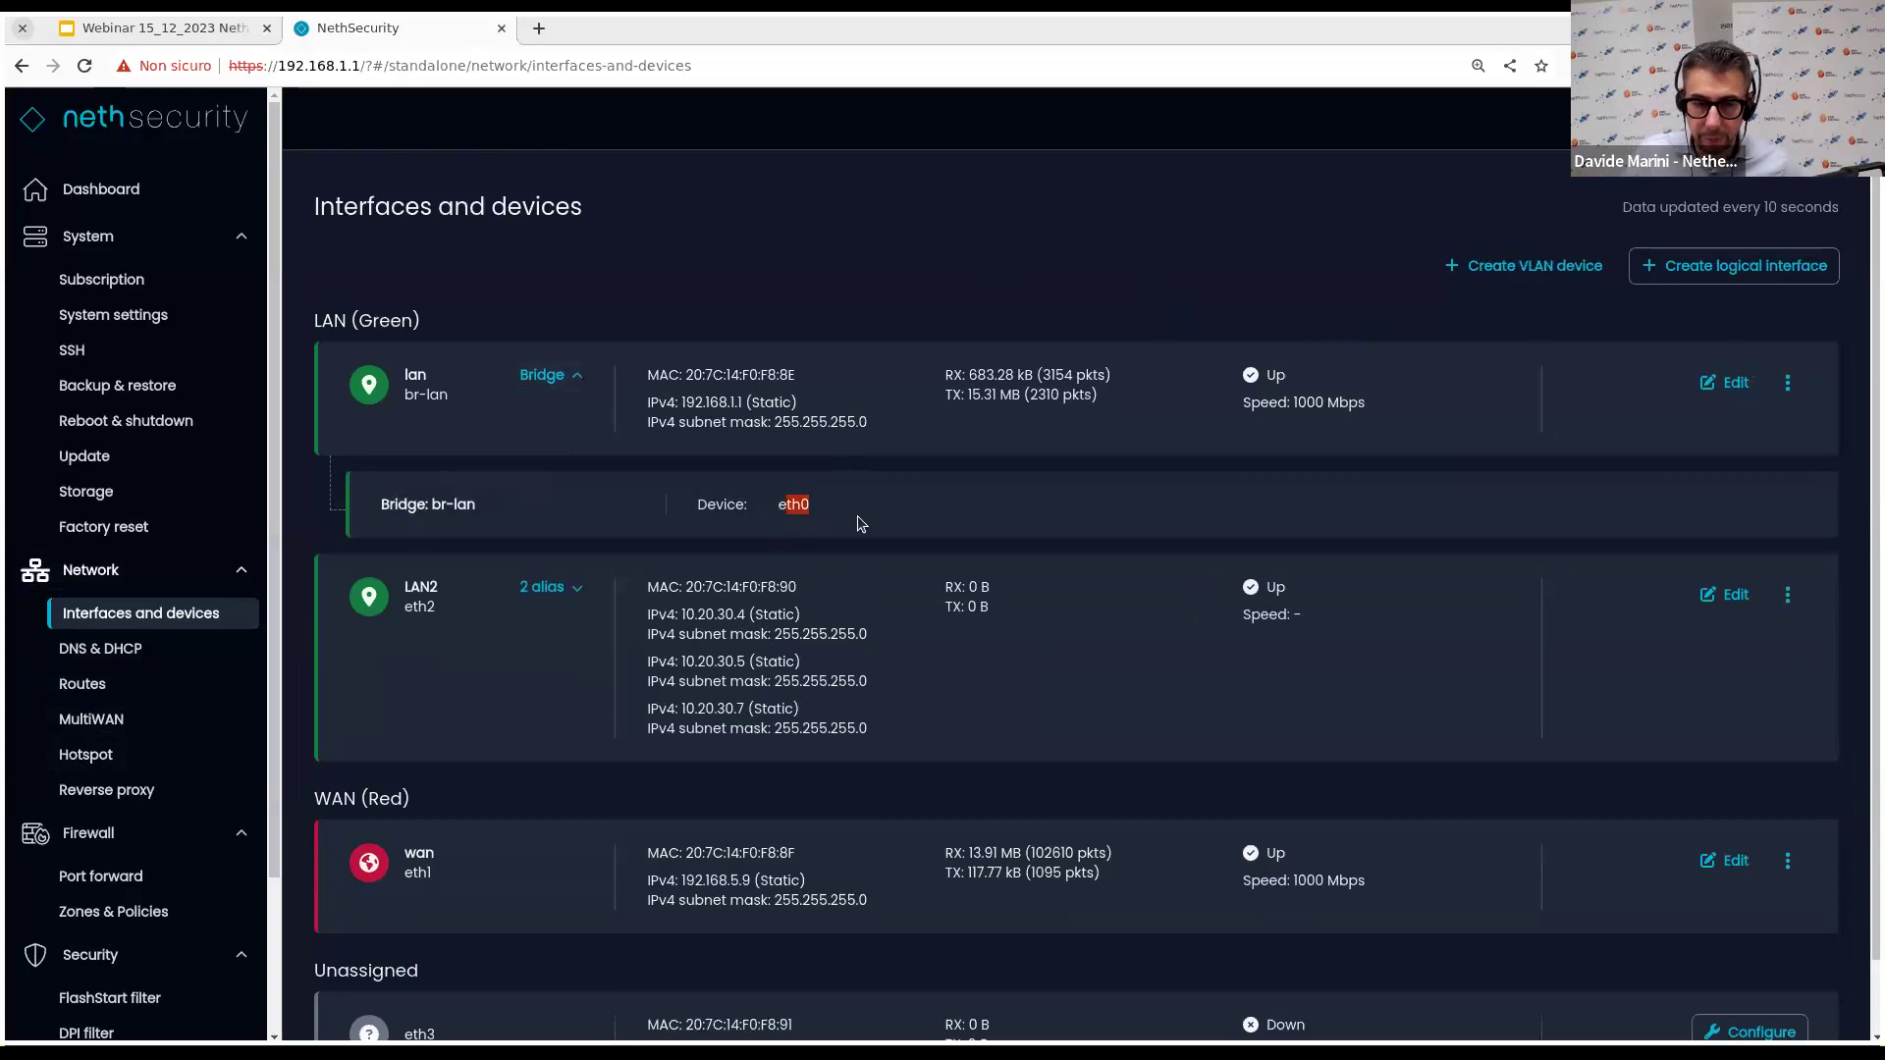
{"action": "left_click", "coordinate": [552, 375]}
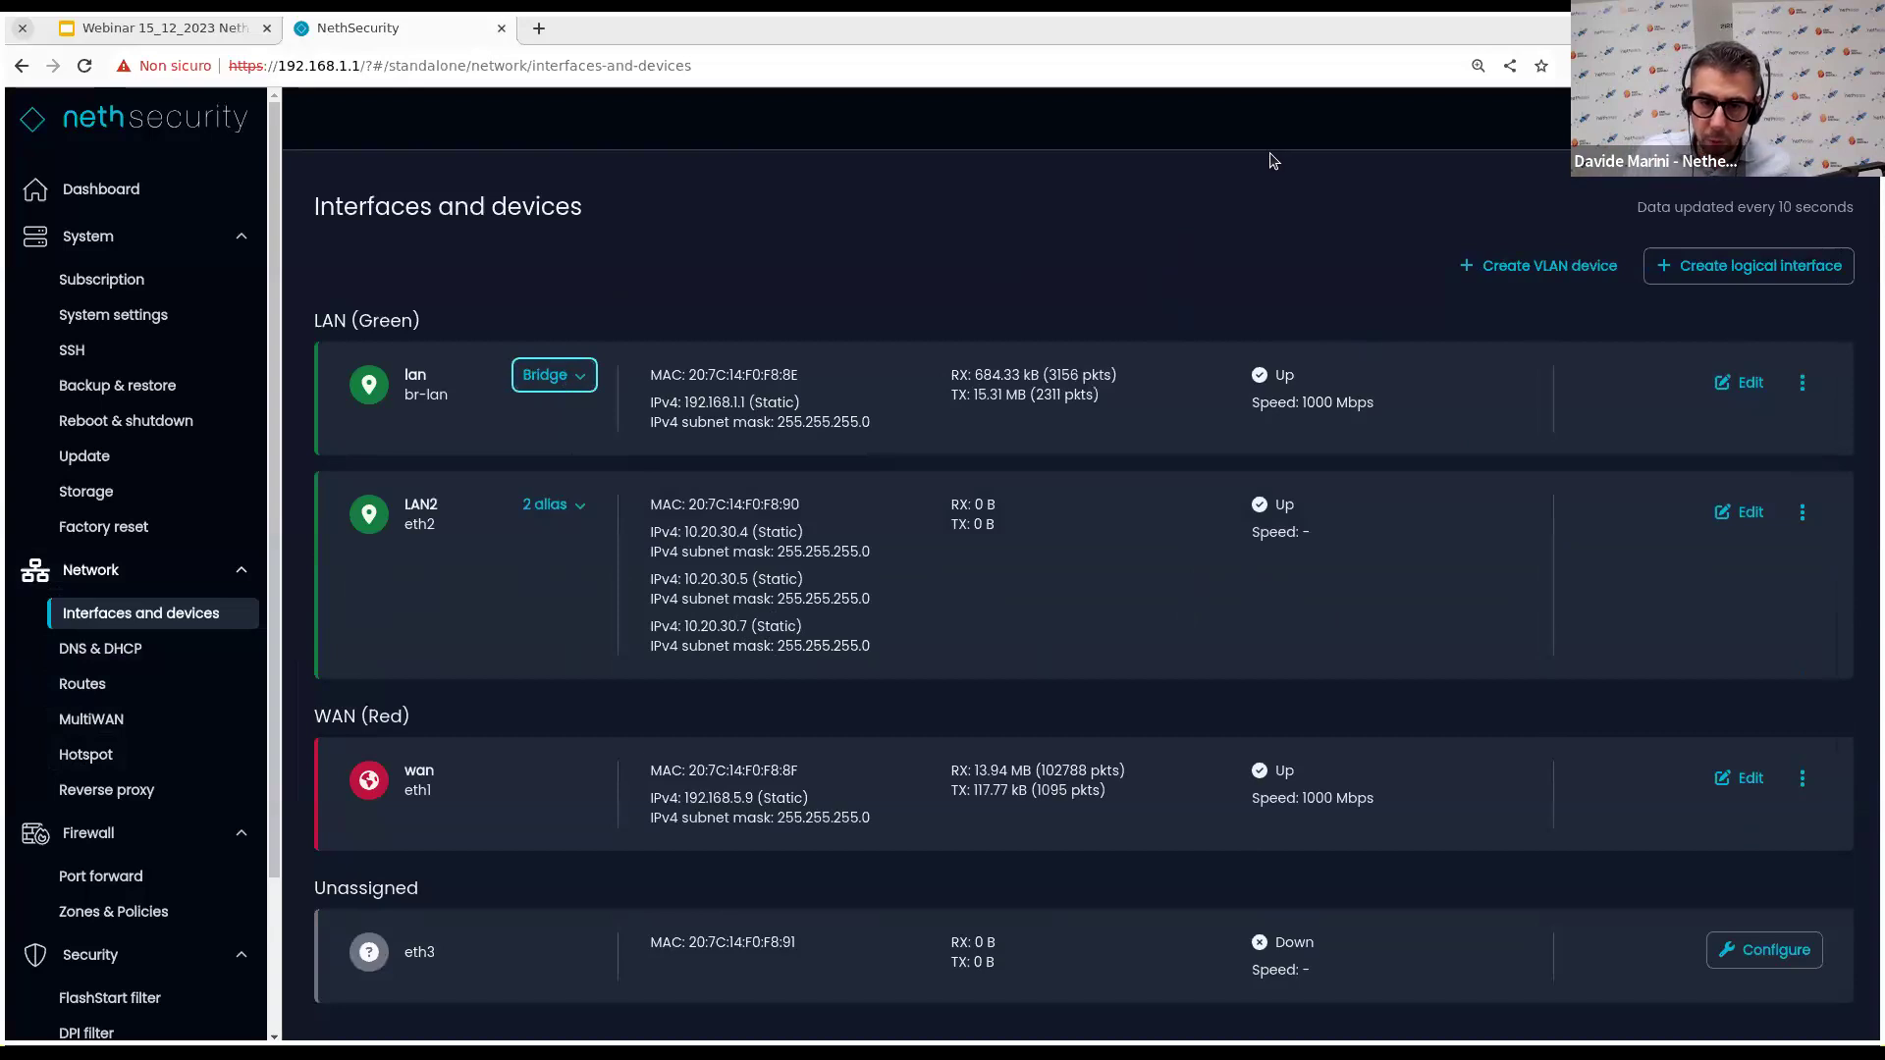
View the form for creating a logical bridge or bond interface, and close it without creating one.
{"action": "left_click", "coordinate": [1740, 276]}
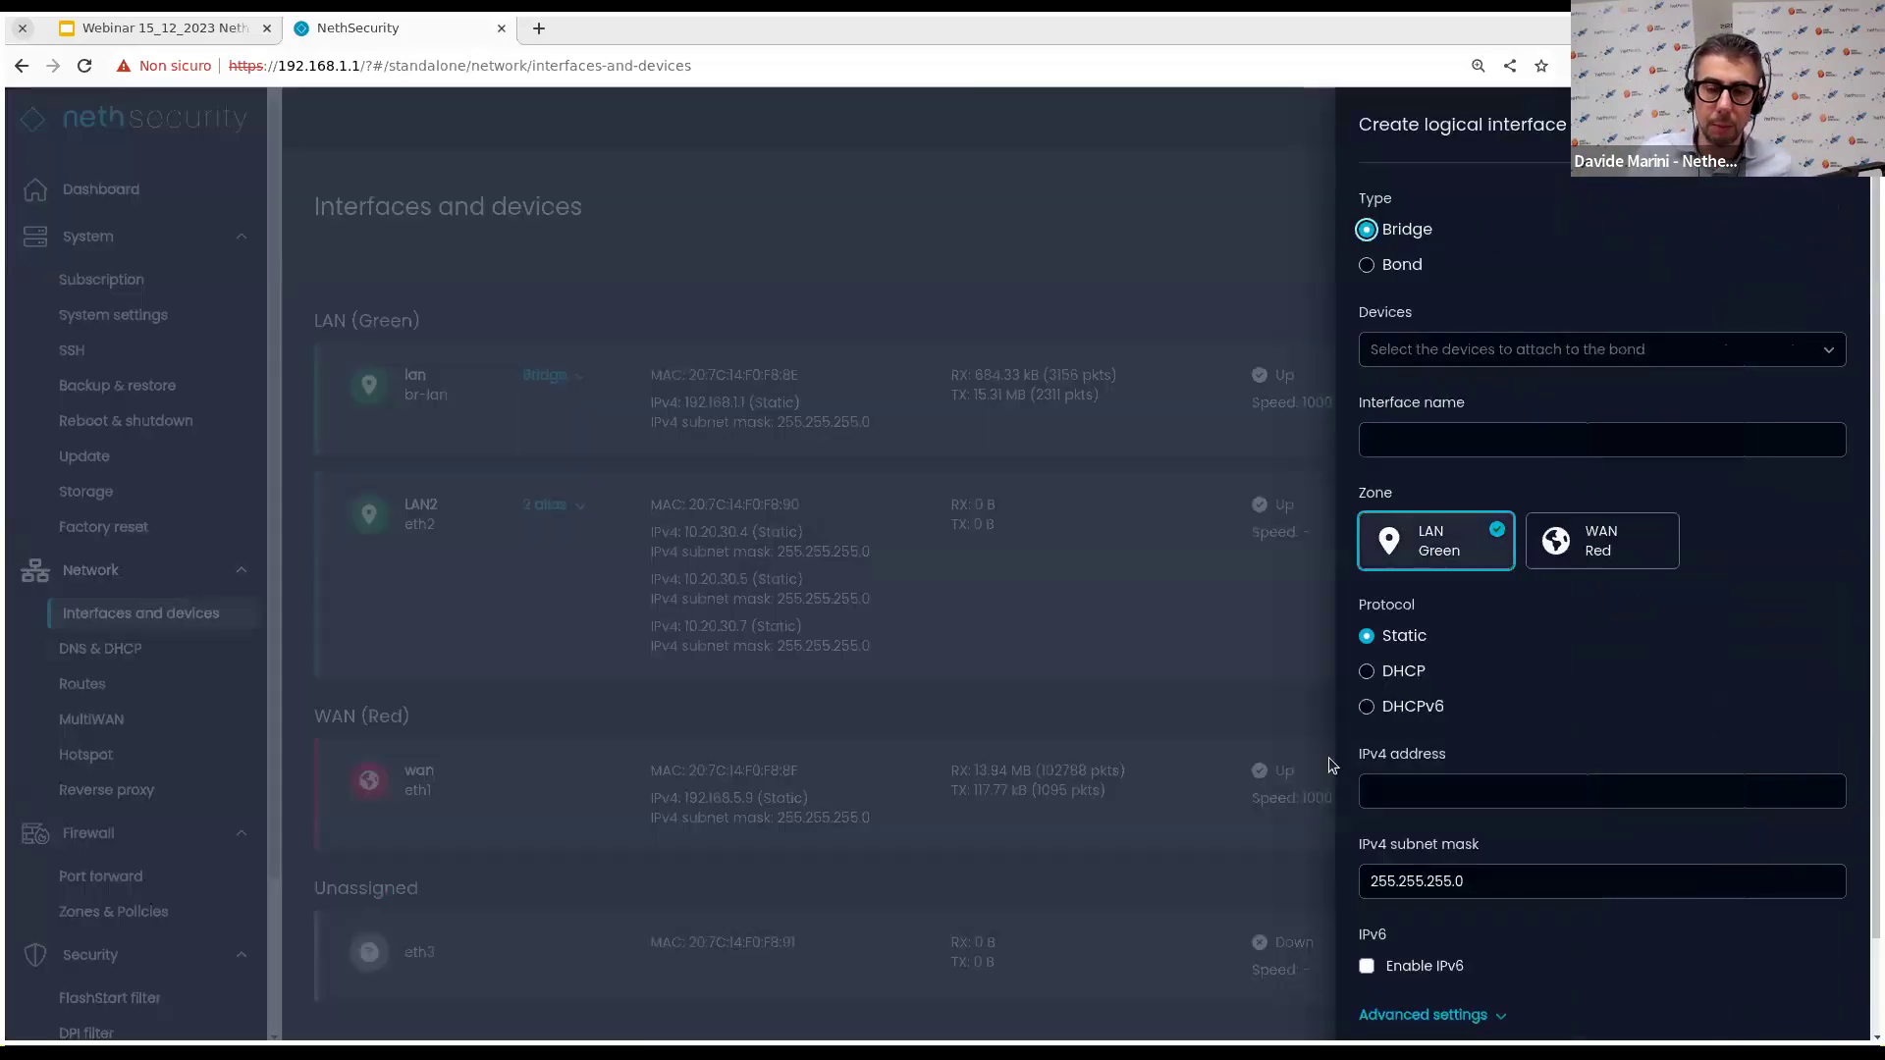
{"action": "scroll", "coordinate": [1445, 870], "scroll_direction": "down", "scroll_amount": 2}
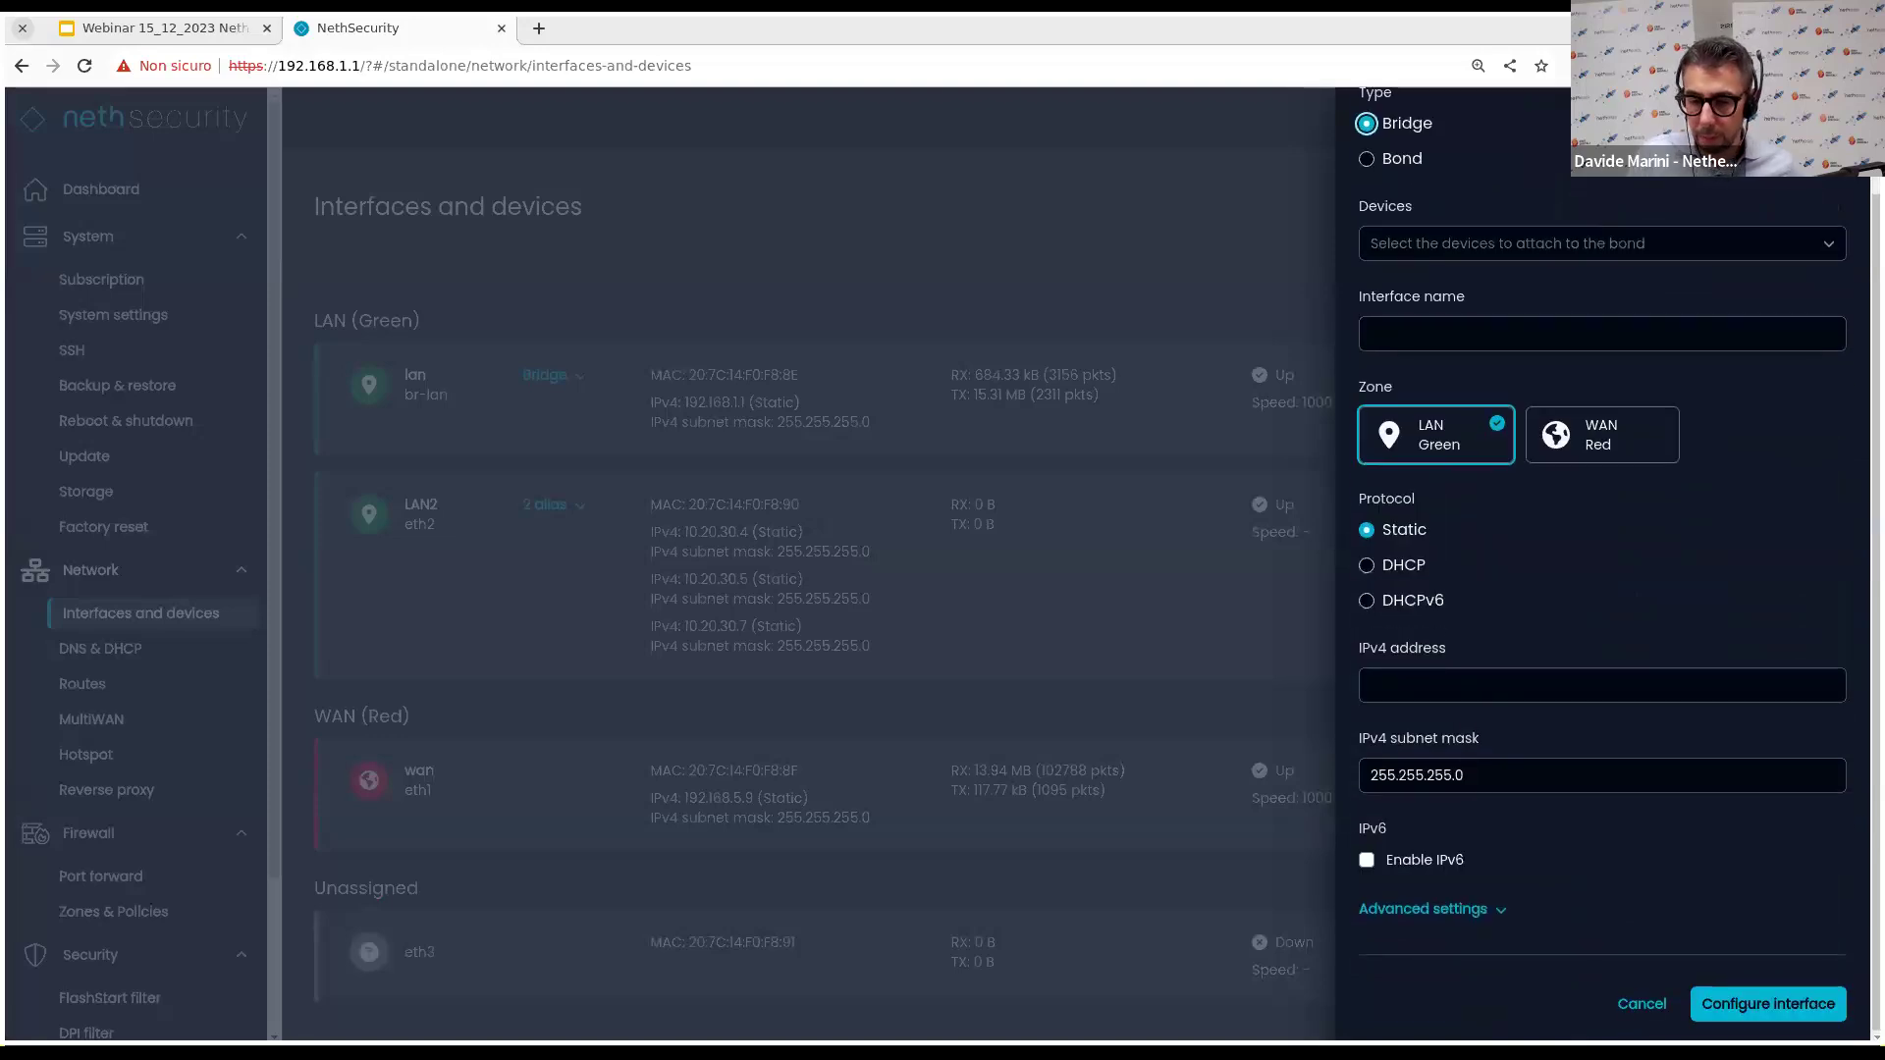
{"action": "left_click", "coordinate": [1634, 1021]}
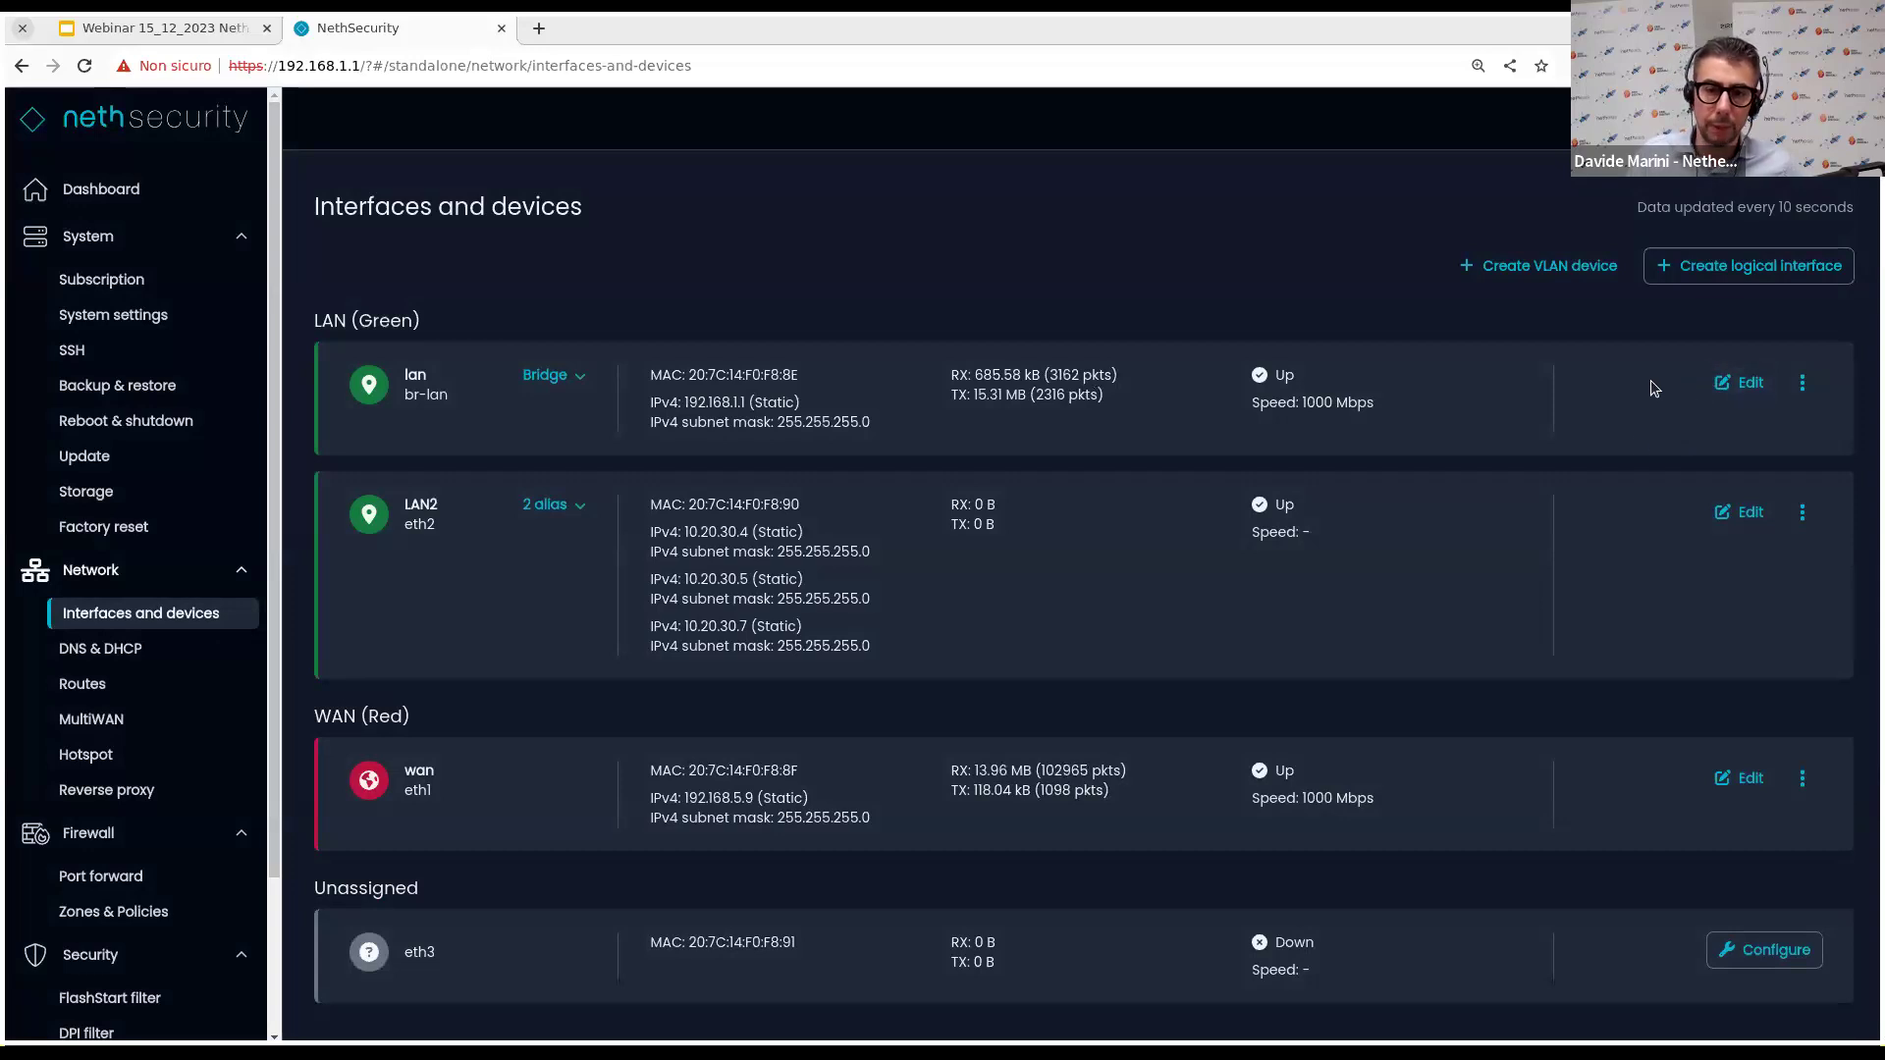
Create a VLAN 802.1q device with VLAN ID 10 on the base device eth0.
{"action": "left_click", "coordinate": [1546, 267]}
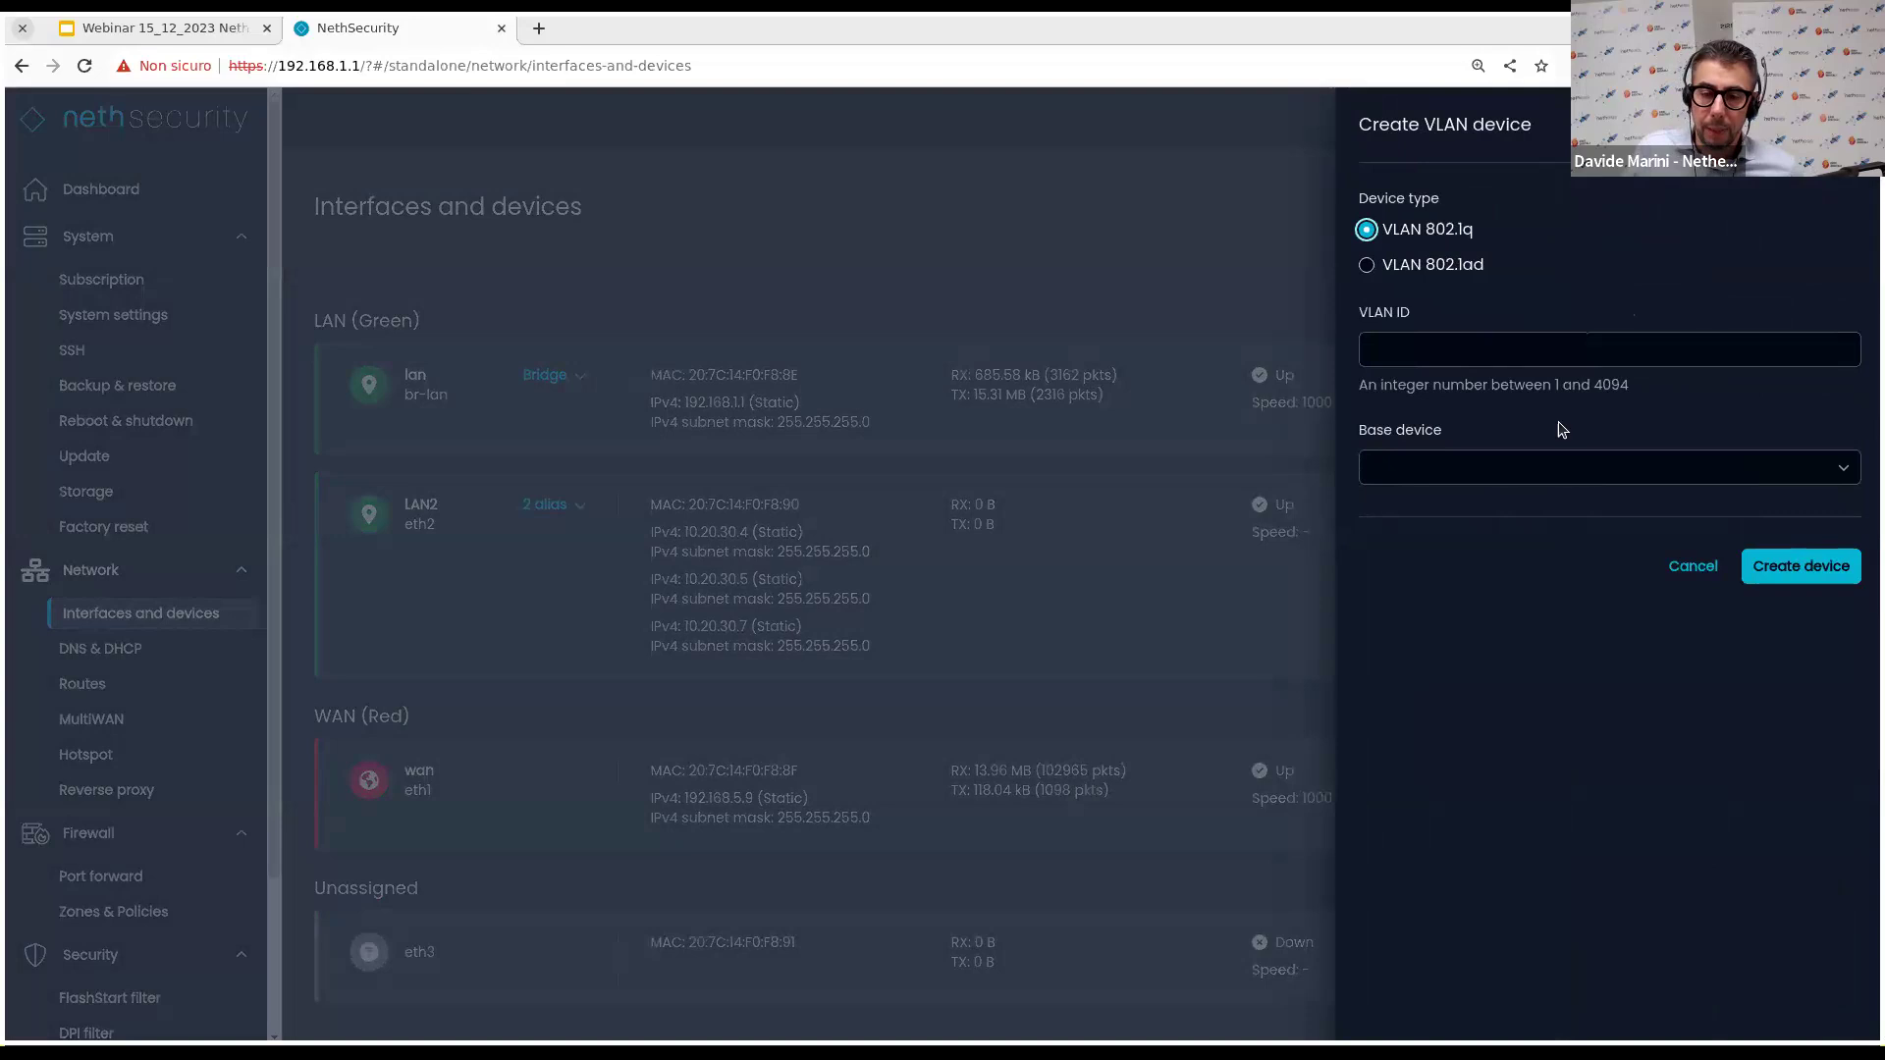
{"action": "left_click", "coordinate": [1428, 350]}
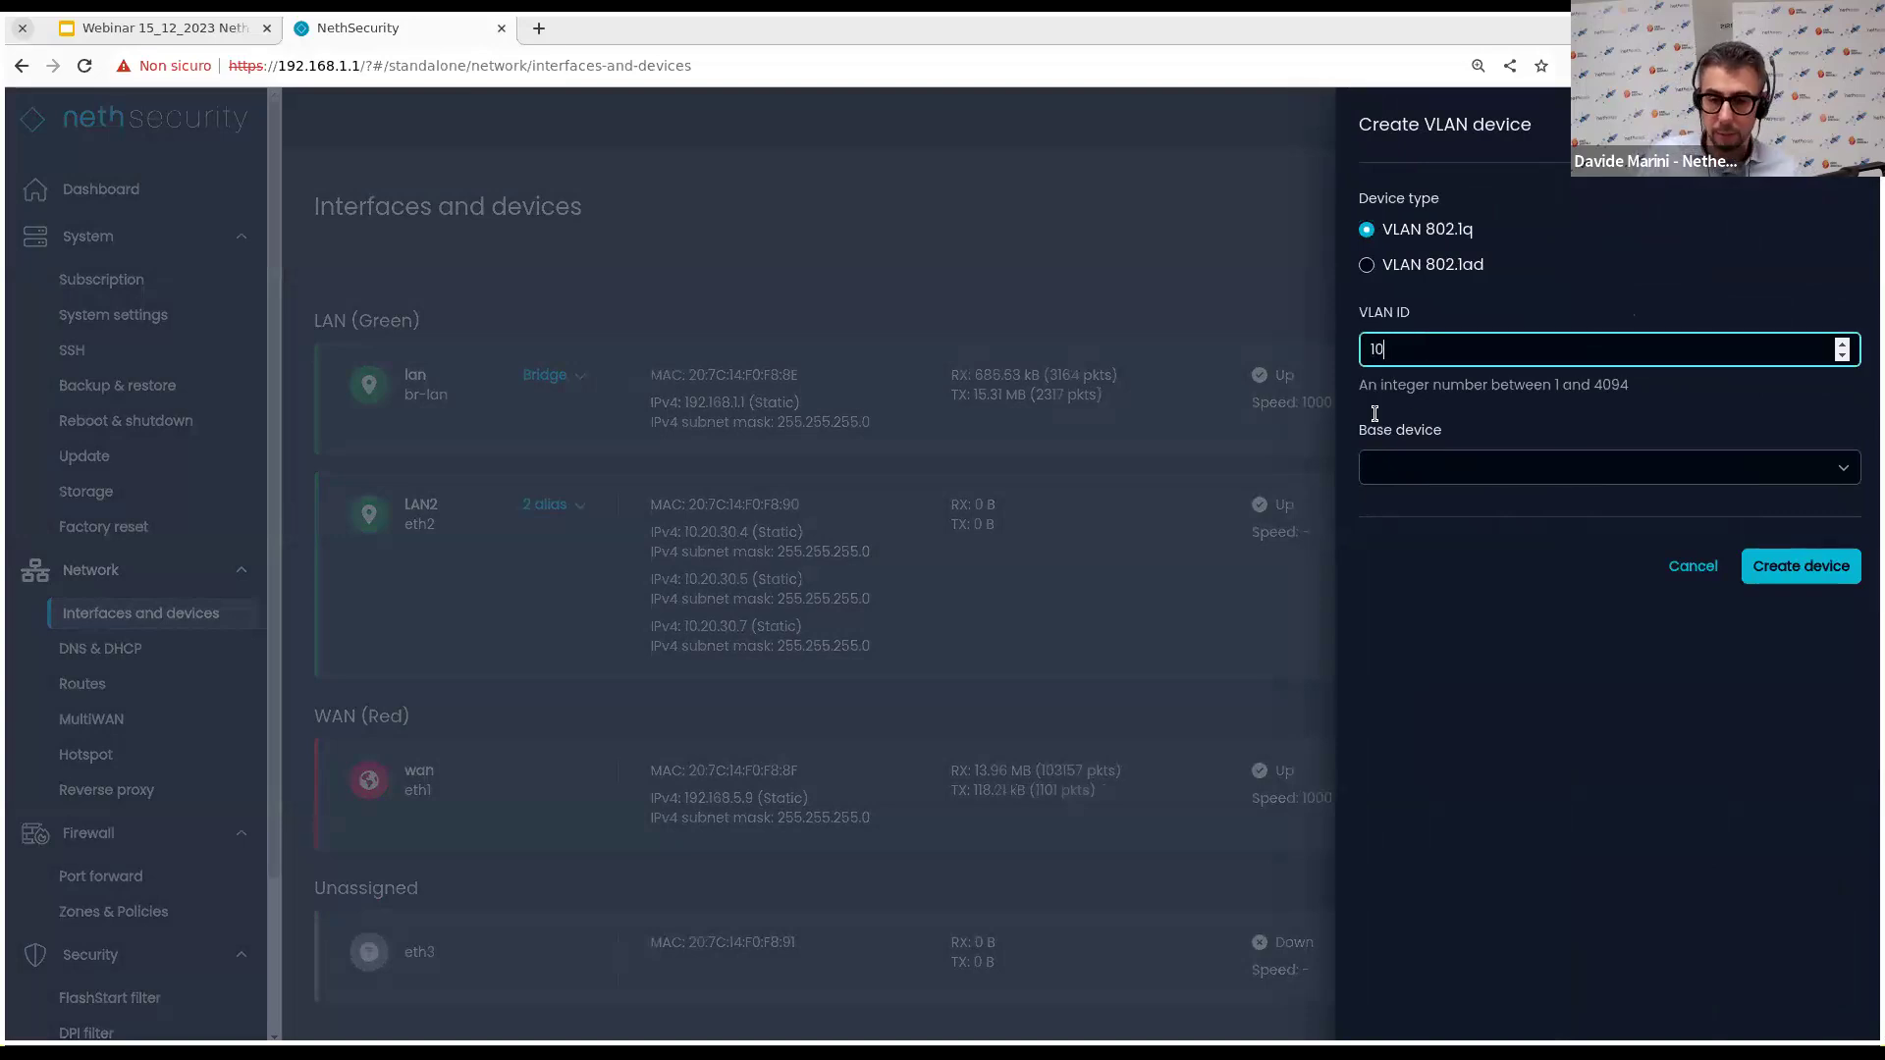
{"action": "left_click", "coordinate": [1486, 482]}
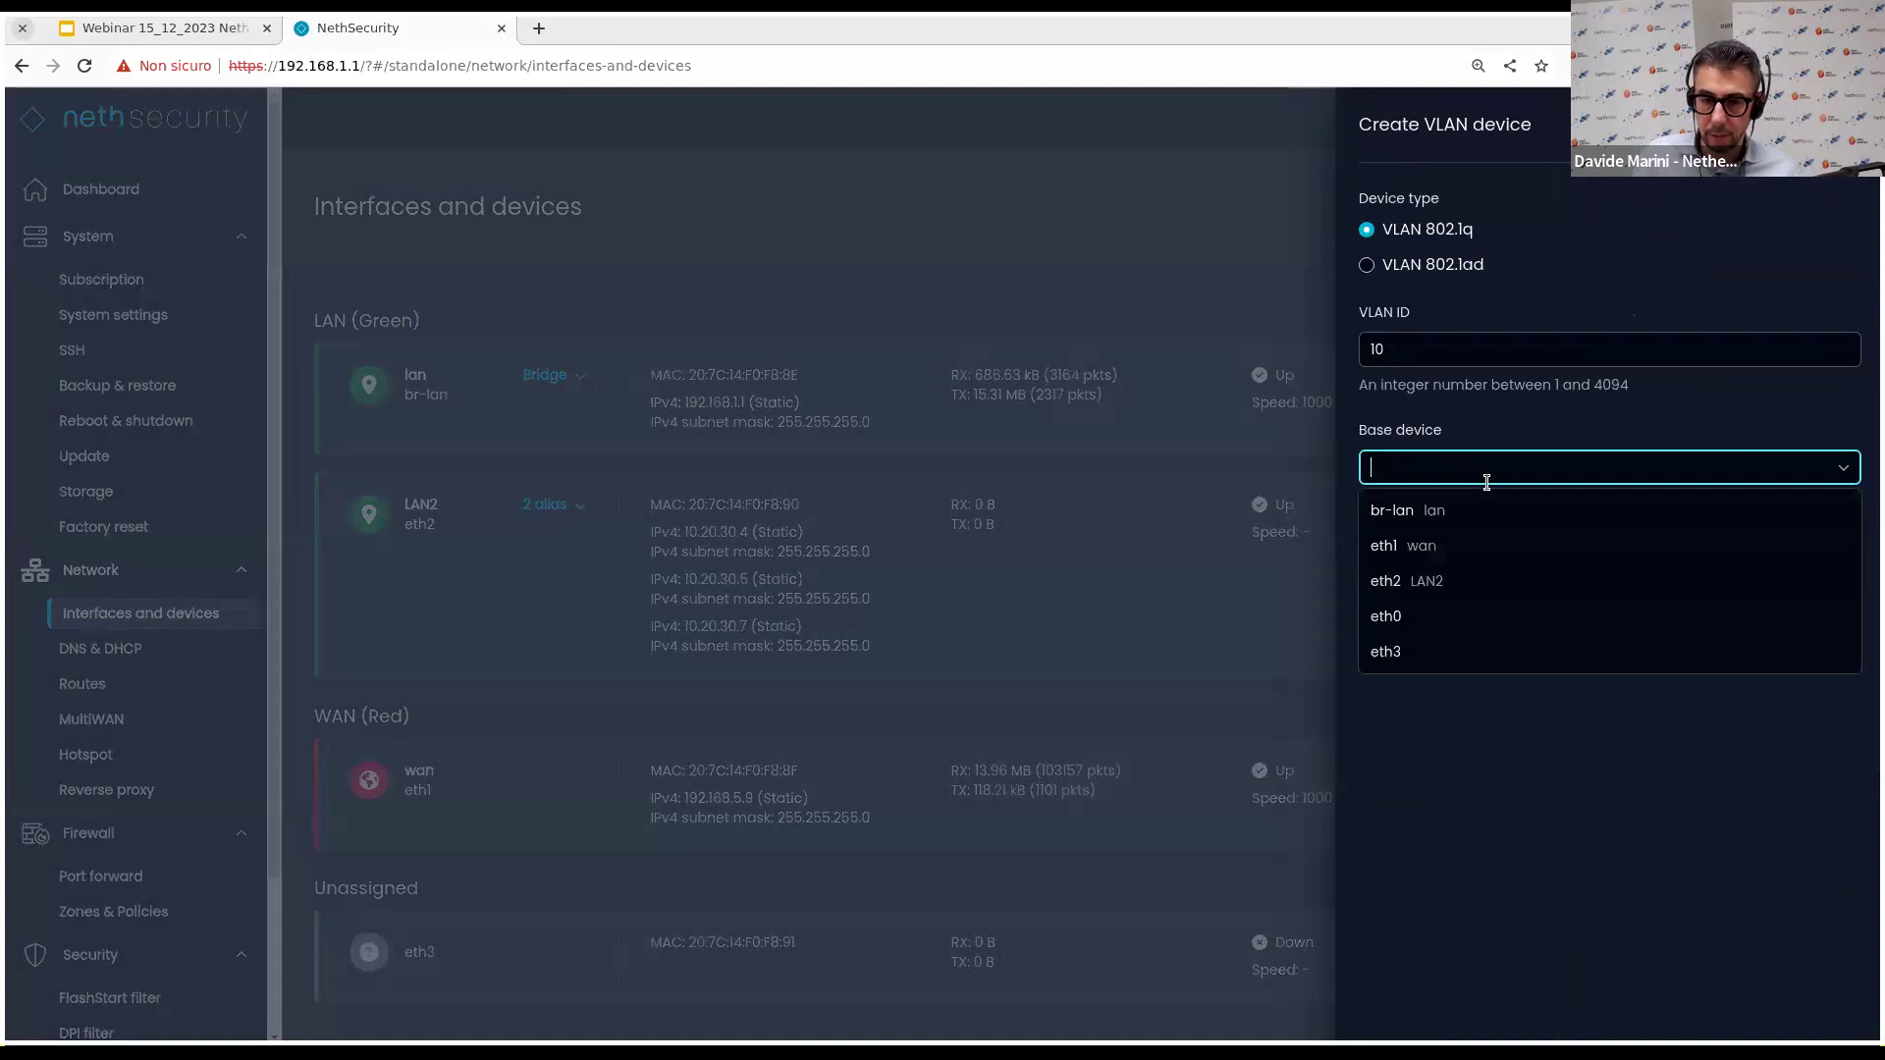
{"action": "left_click", "coordinate": [1409, 615]}
{"action": "left_click", "coordinate": [1821, 564]}
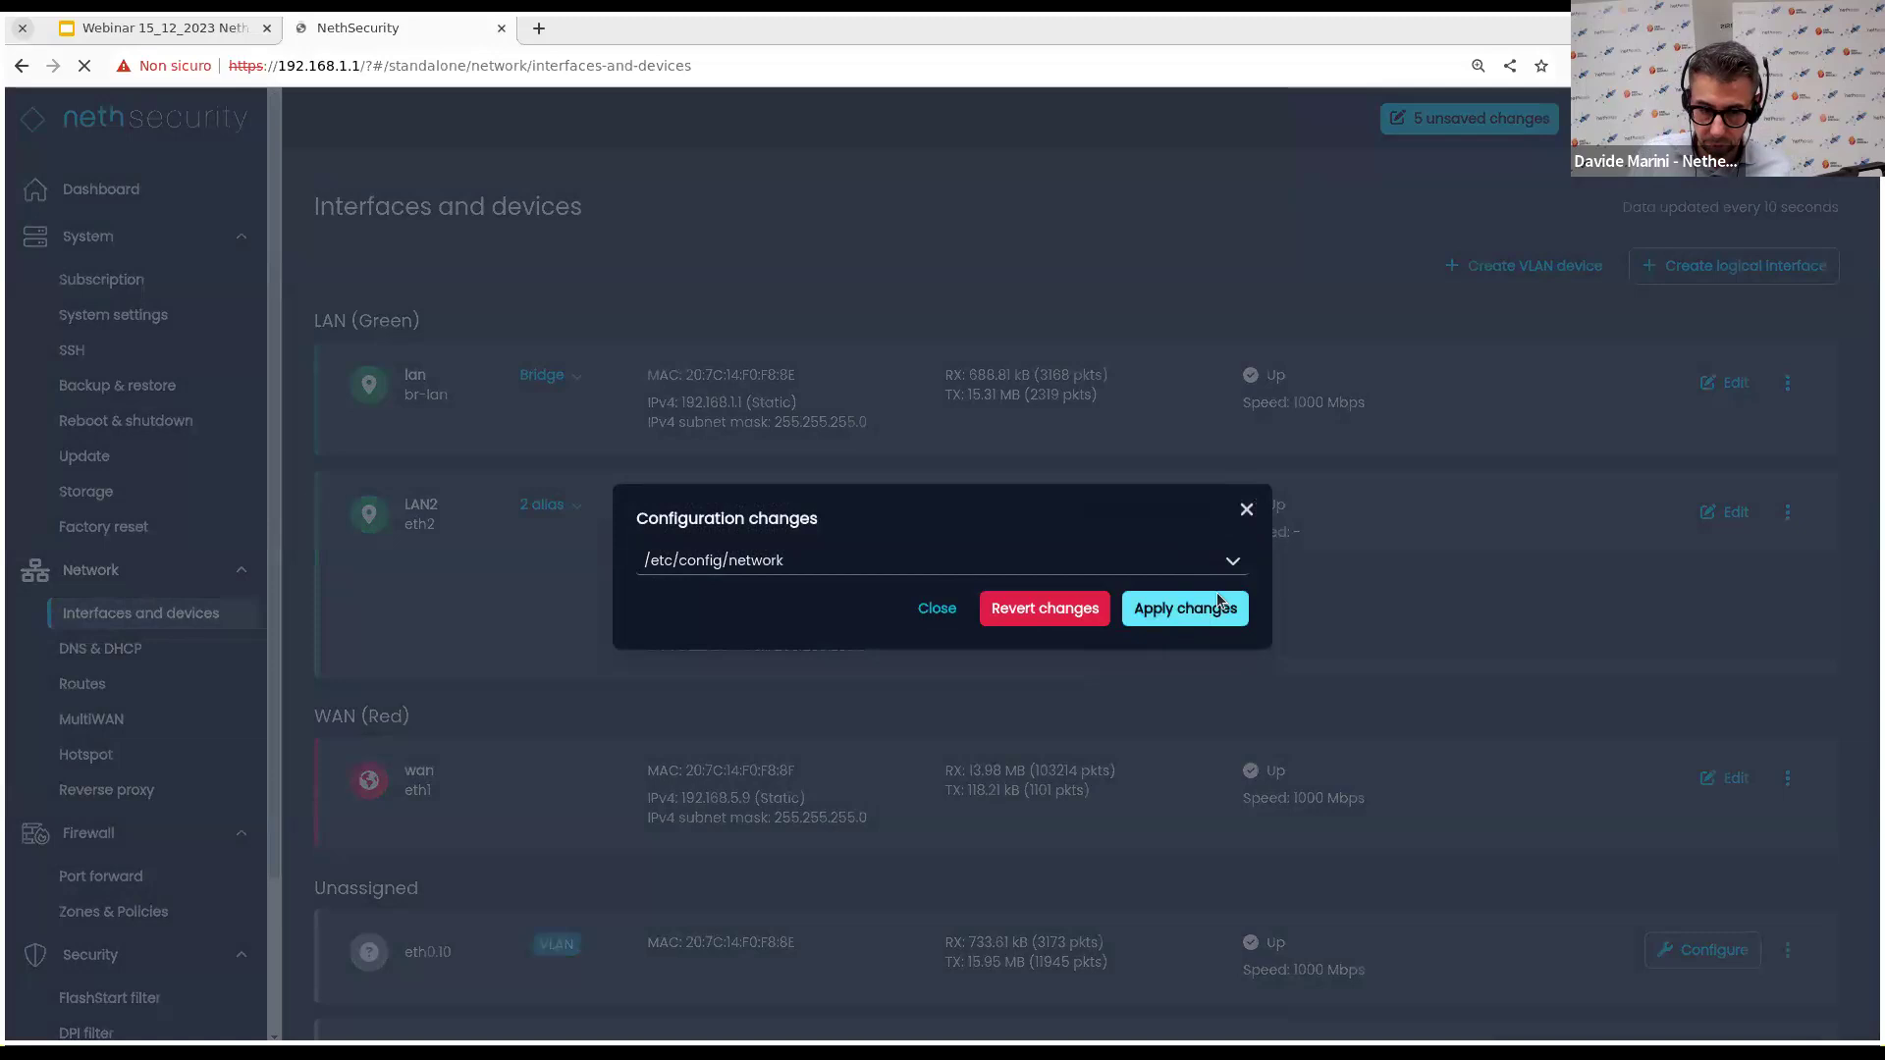
Apply the pending configuration changes for the new VLAN device.
{"action": "left_click", "coordinate": [1228, 599]}
Configure eth0.10 as the WAN (Red) interface WAN2 with static IPv4 address 10.30.30.1 and gateway 10.30.30.2, and apply the changes.
{"action": "scroll", "coordinate": [1239, 572], "scroll_direction": "down", "scroll_amount": 1}
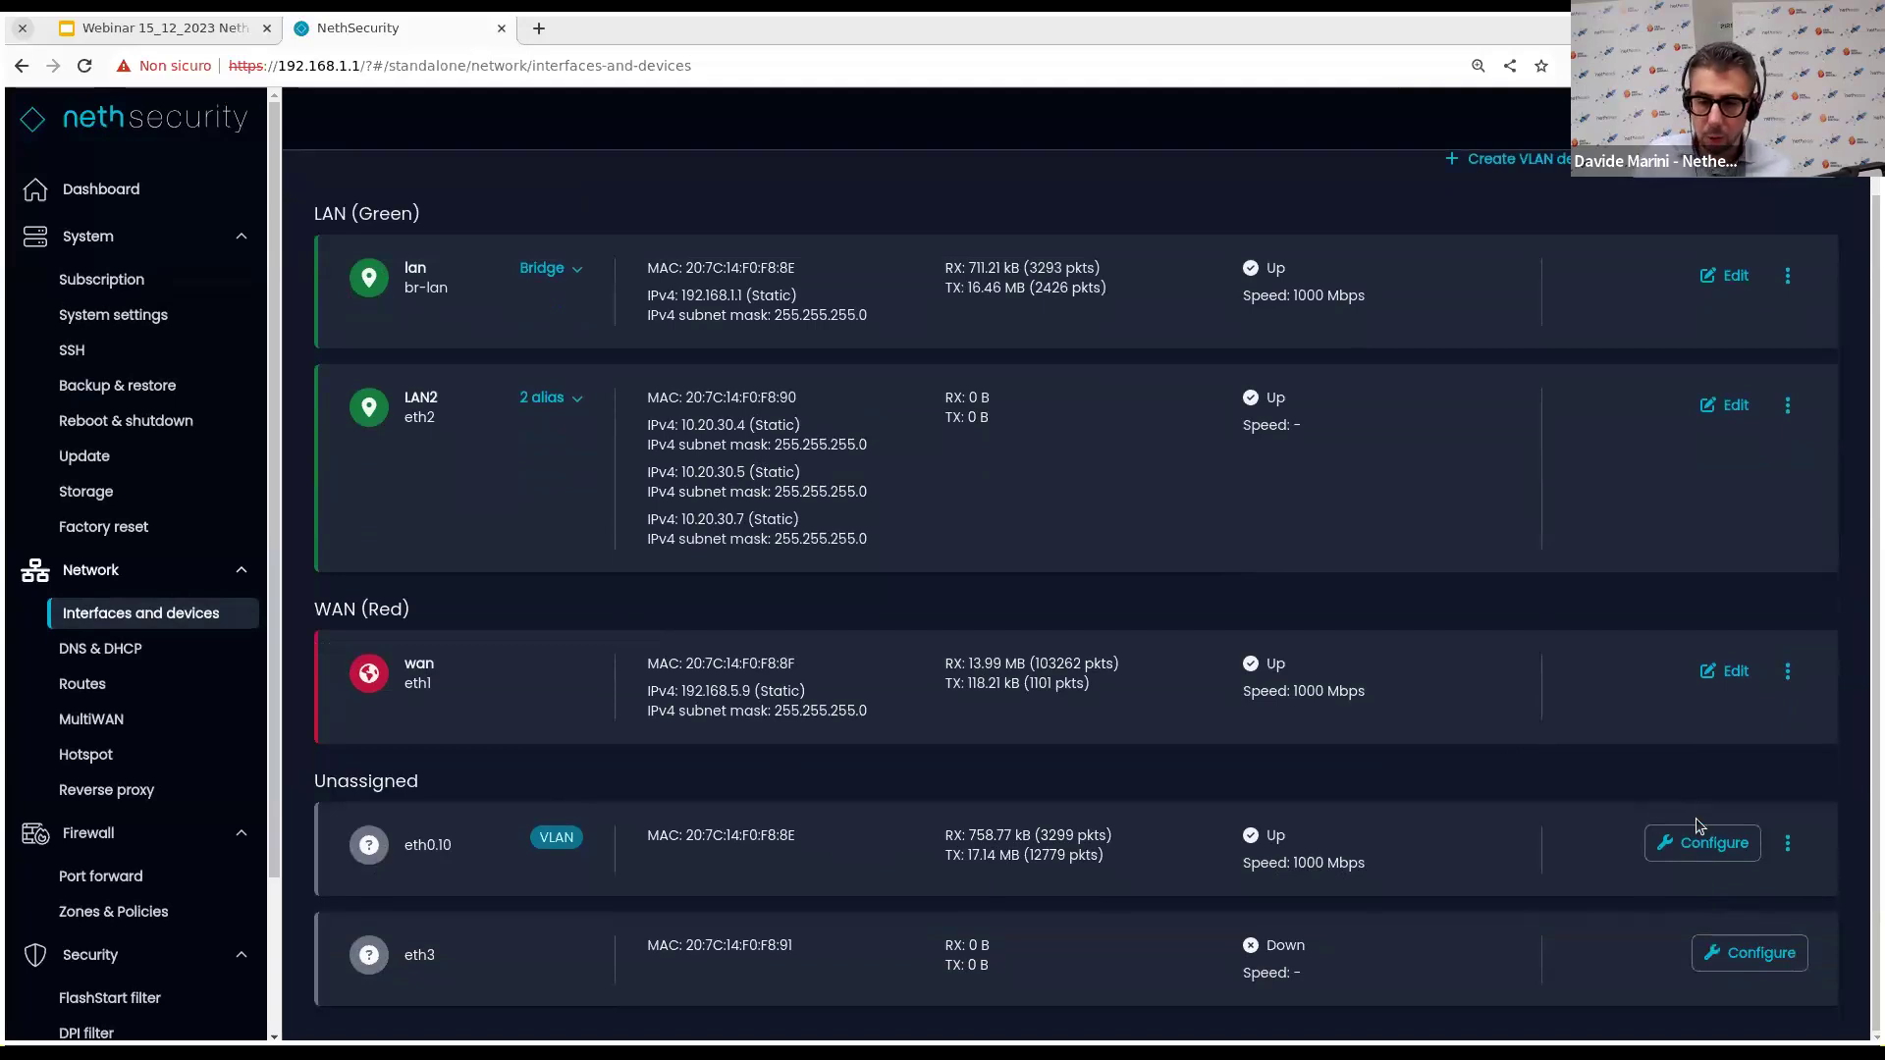
{"action": "left_click", "coordinate": [1708, 847]}
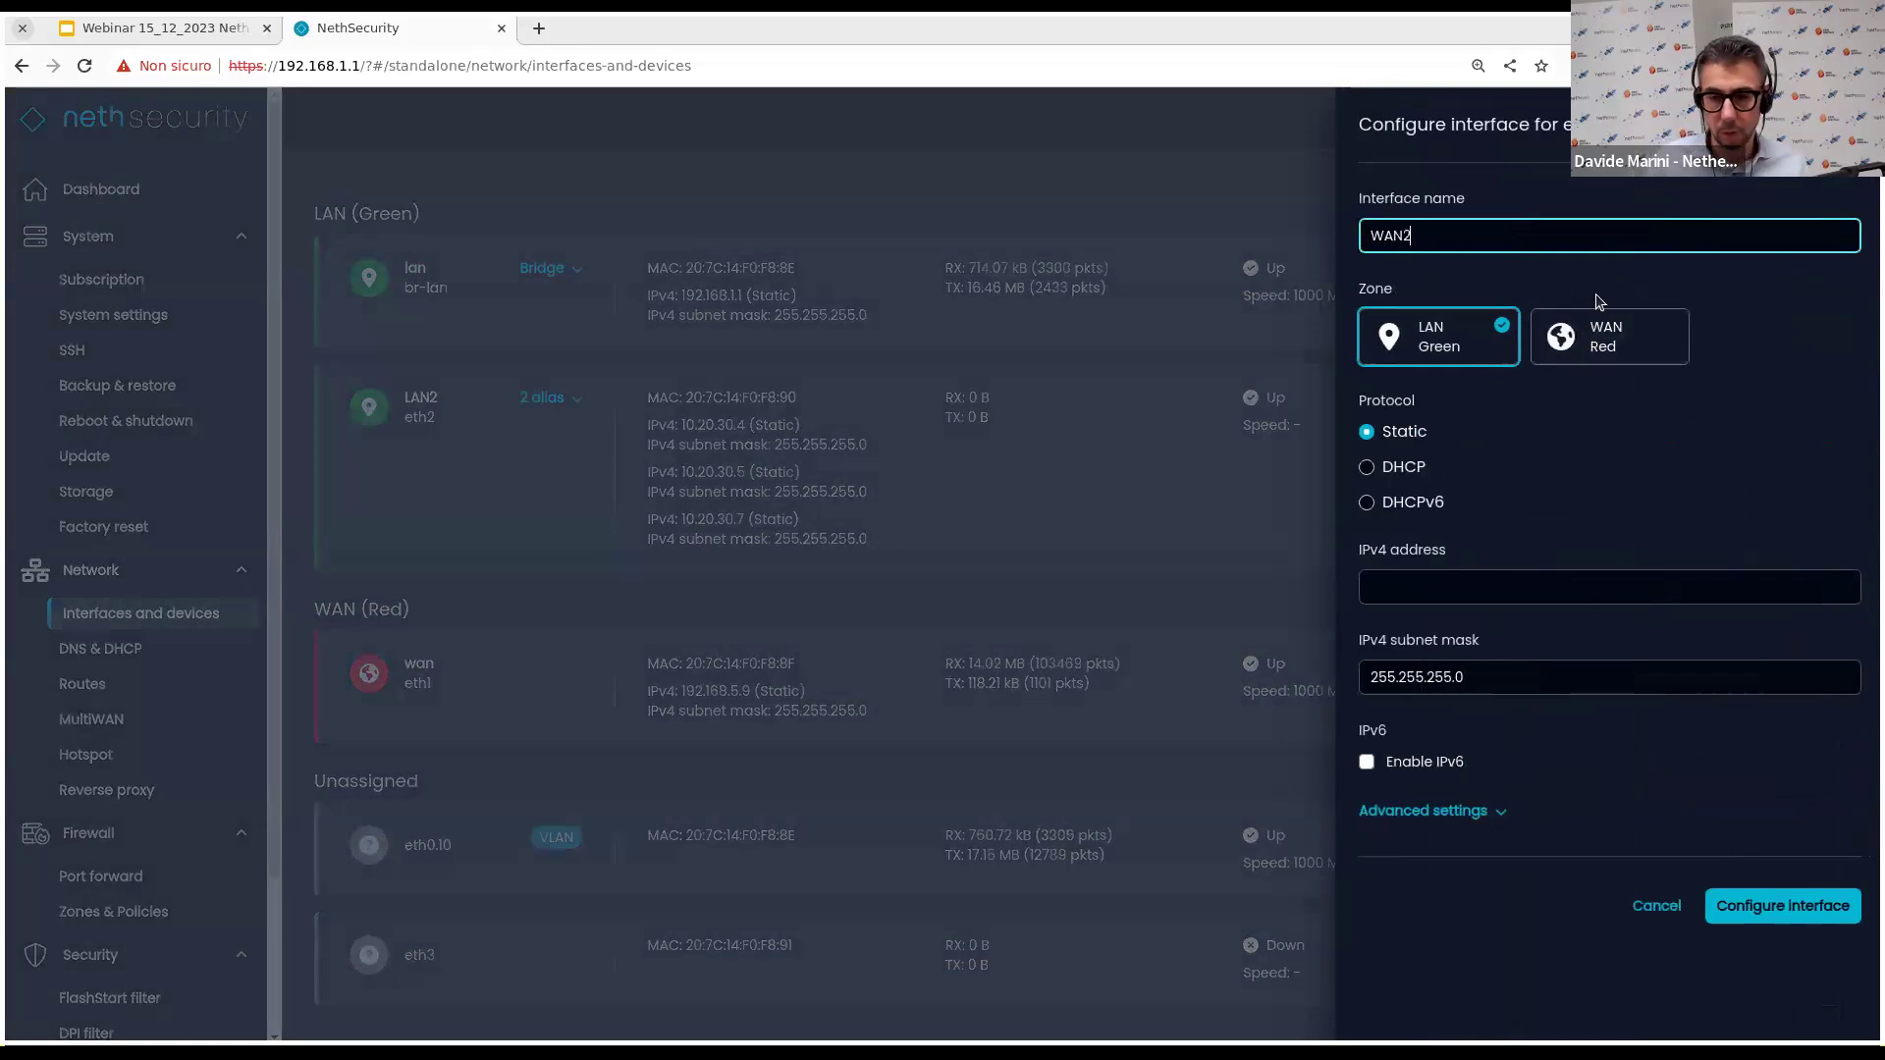
{"action": "left_click", "coordinate": [1592, 329]}
{"action": "left_click", "coordinate": [1424, 625]}
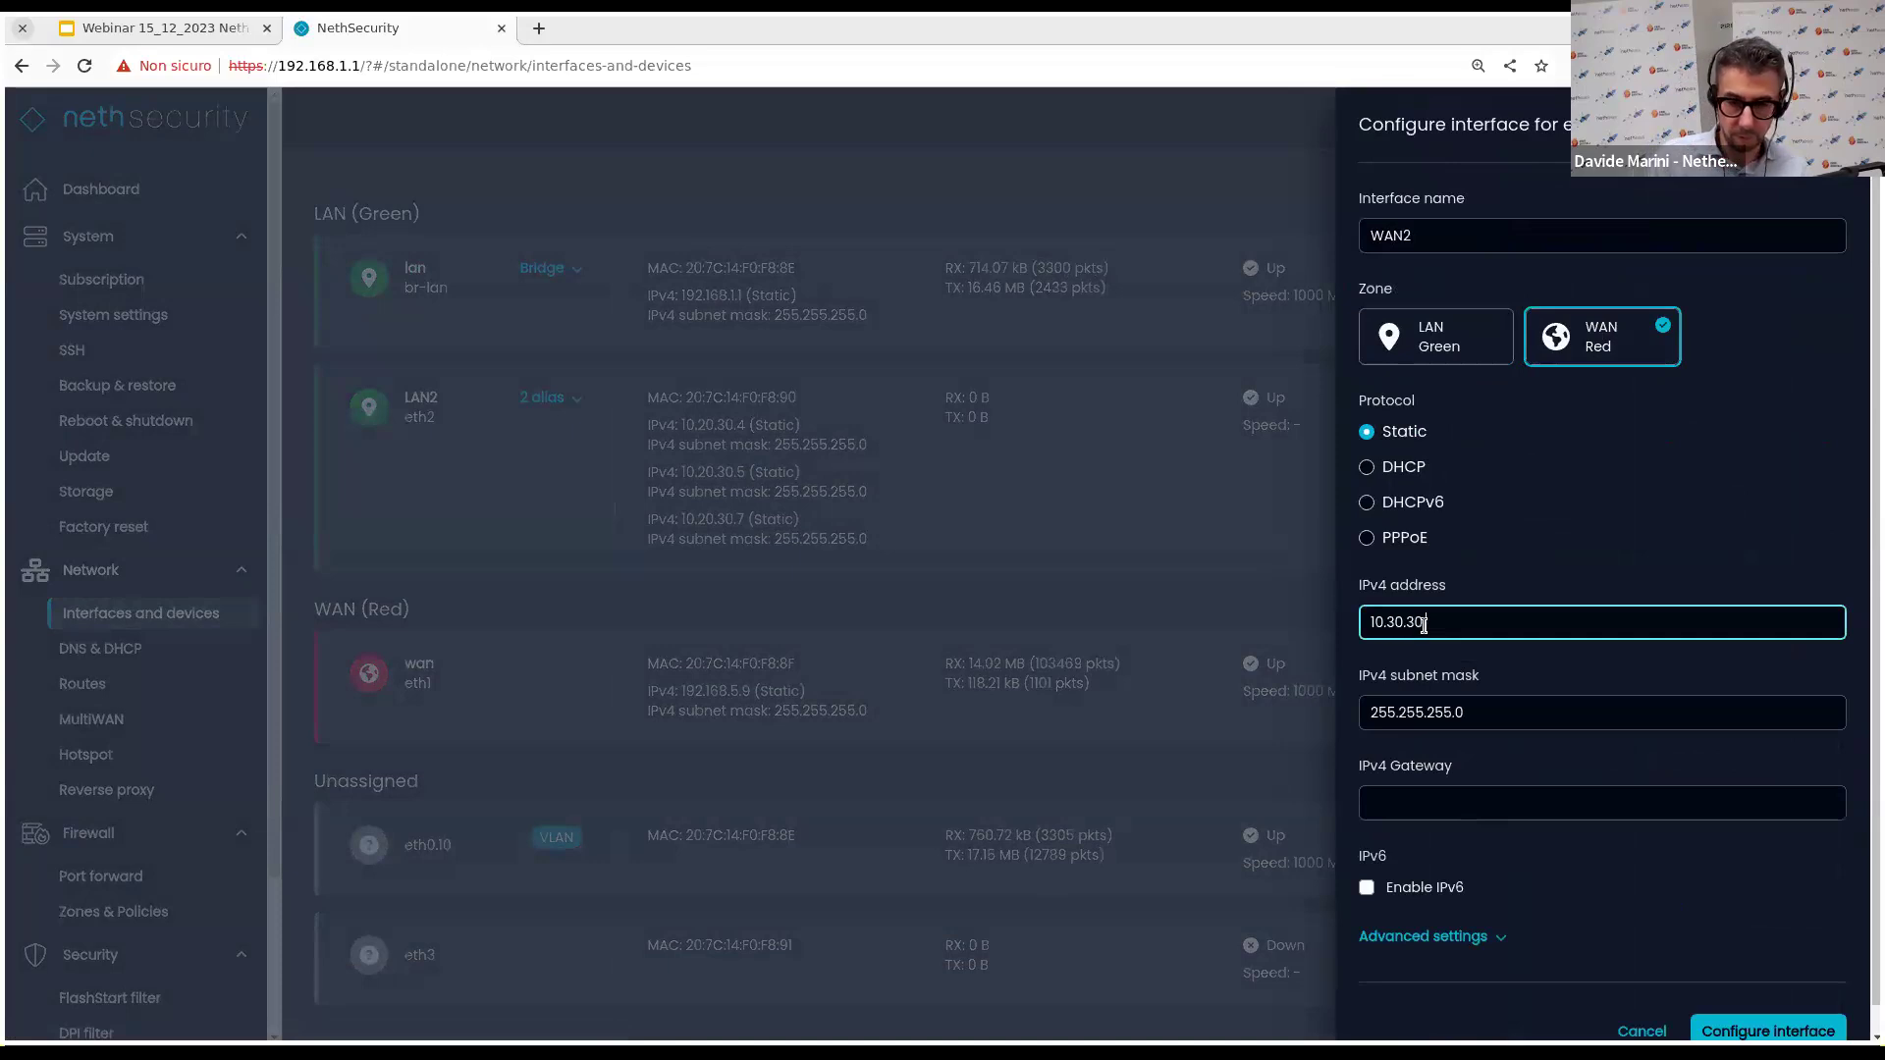
{"action": "key", "text": "Tab"}
{"action": "key", "text": "Tab"}
{"action": "type", "text": "10.30."}
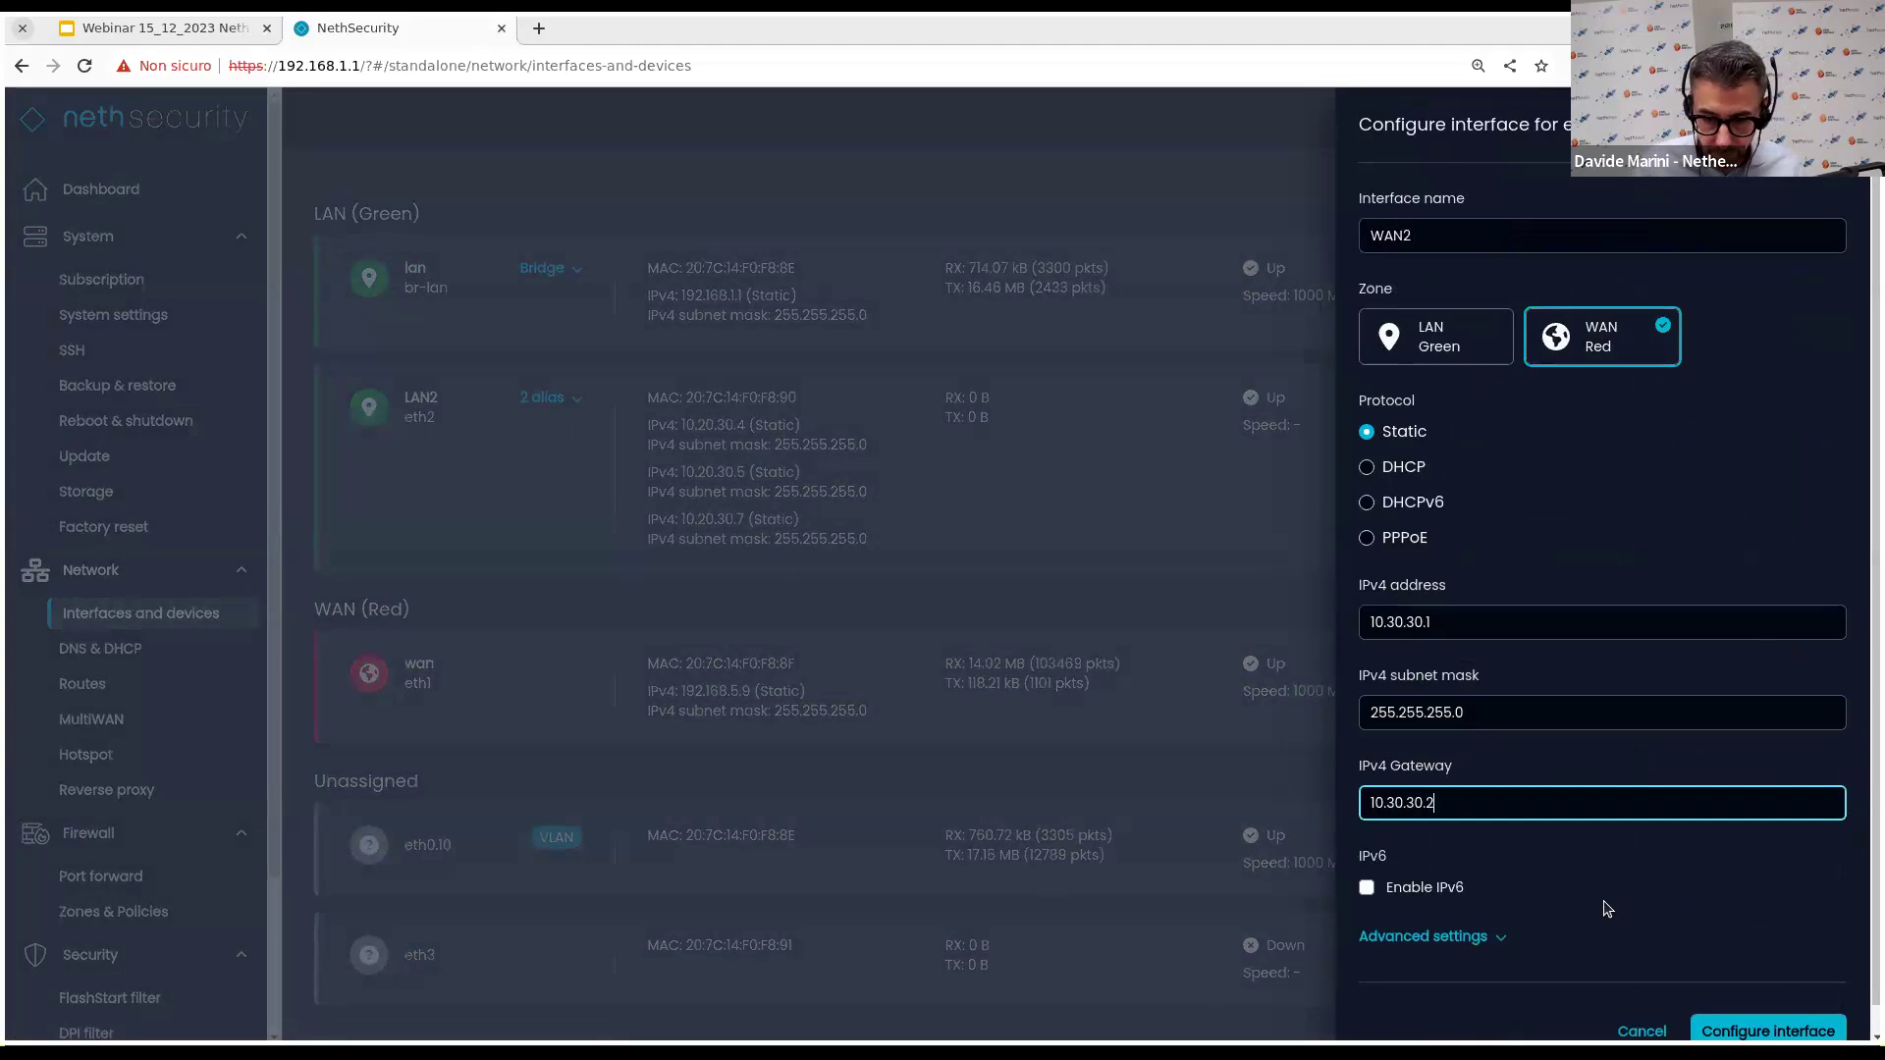
{"action": "scroll", "coordinate": [1607, 908], "scroll_direction": "down", "scroll_amount": 1}
{"action": "left_click", "coordinate": [1747, 1017]}
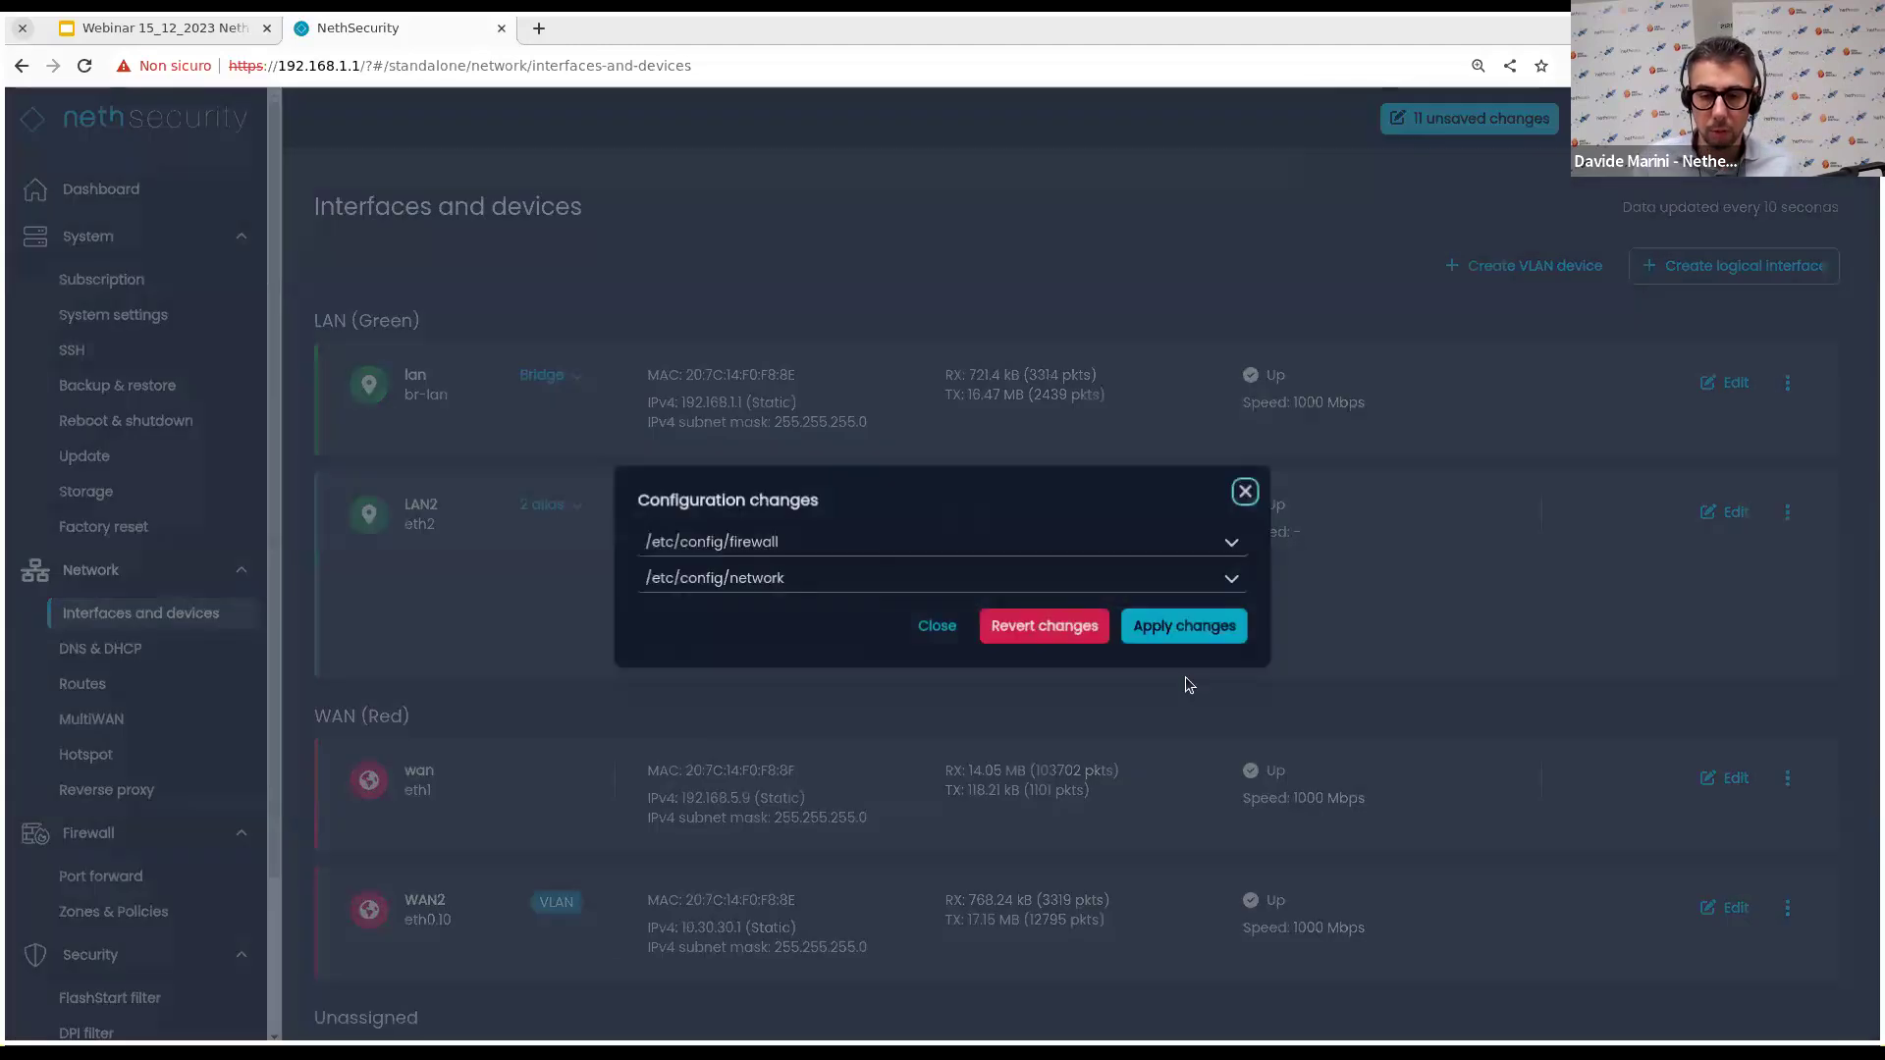
{"action": "left_click", "coordinate": [1193, 629]}
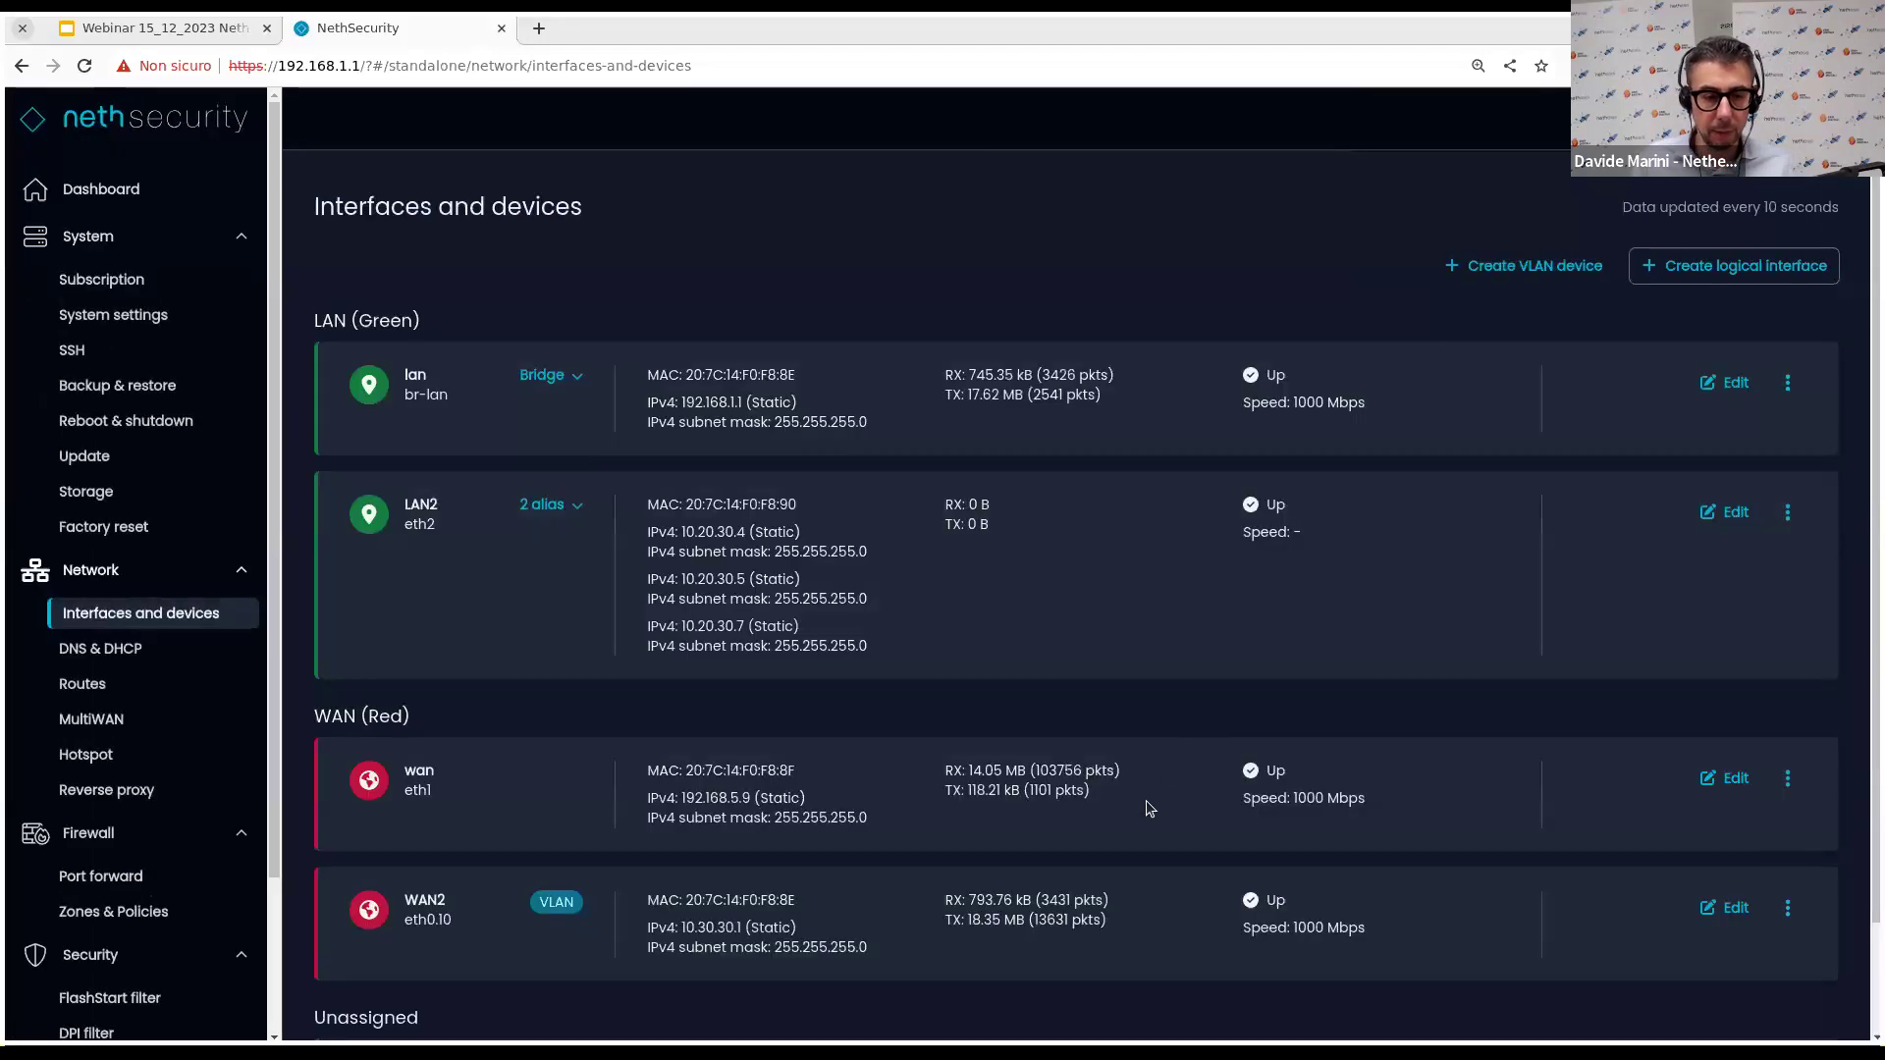
Configure eth3 as the WAN (Red) interface WAN3 with static IPv4 address 10.44.44.1 and gateway 10.44.44.2, and apply the changes.
{"action": "scroll", "coordinate": [1148, 808], "scroll_direction": "down", "scroll_amount": 2}
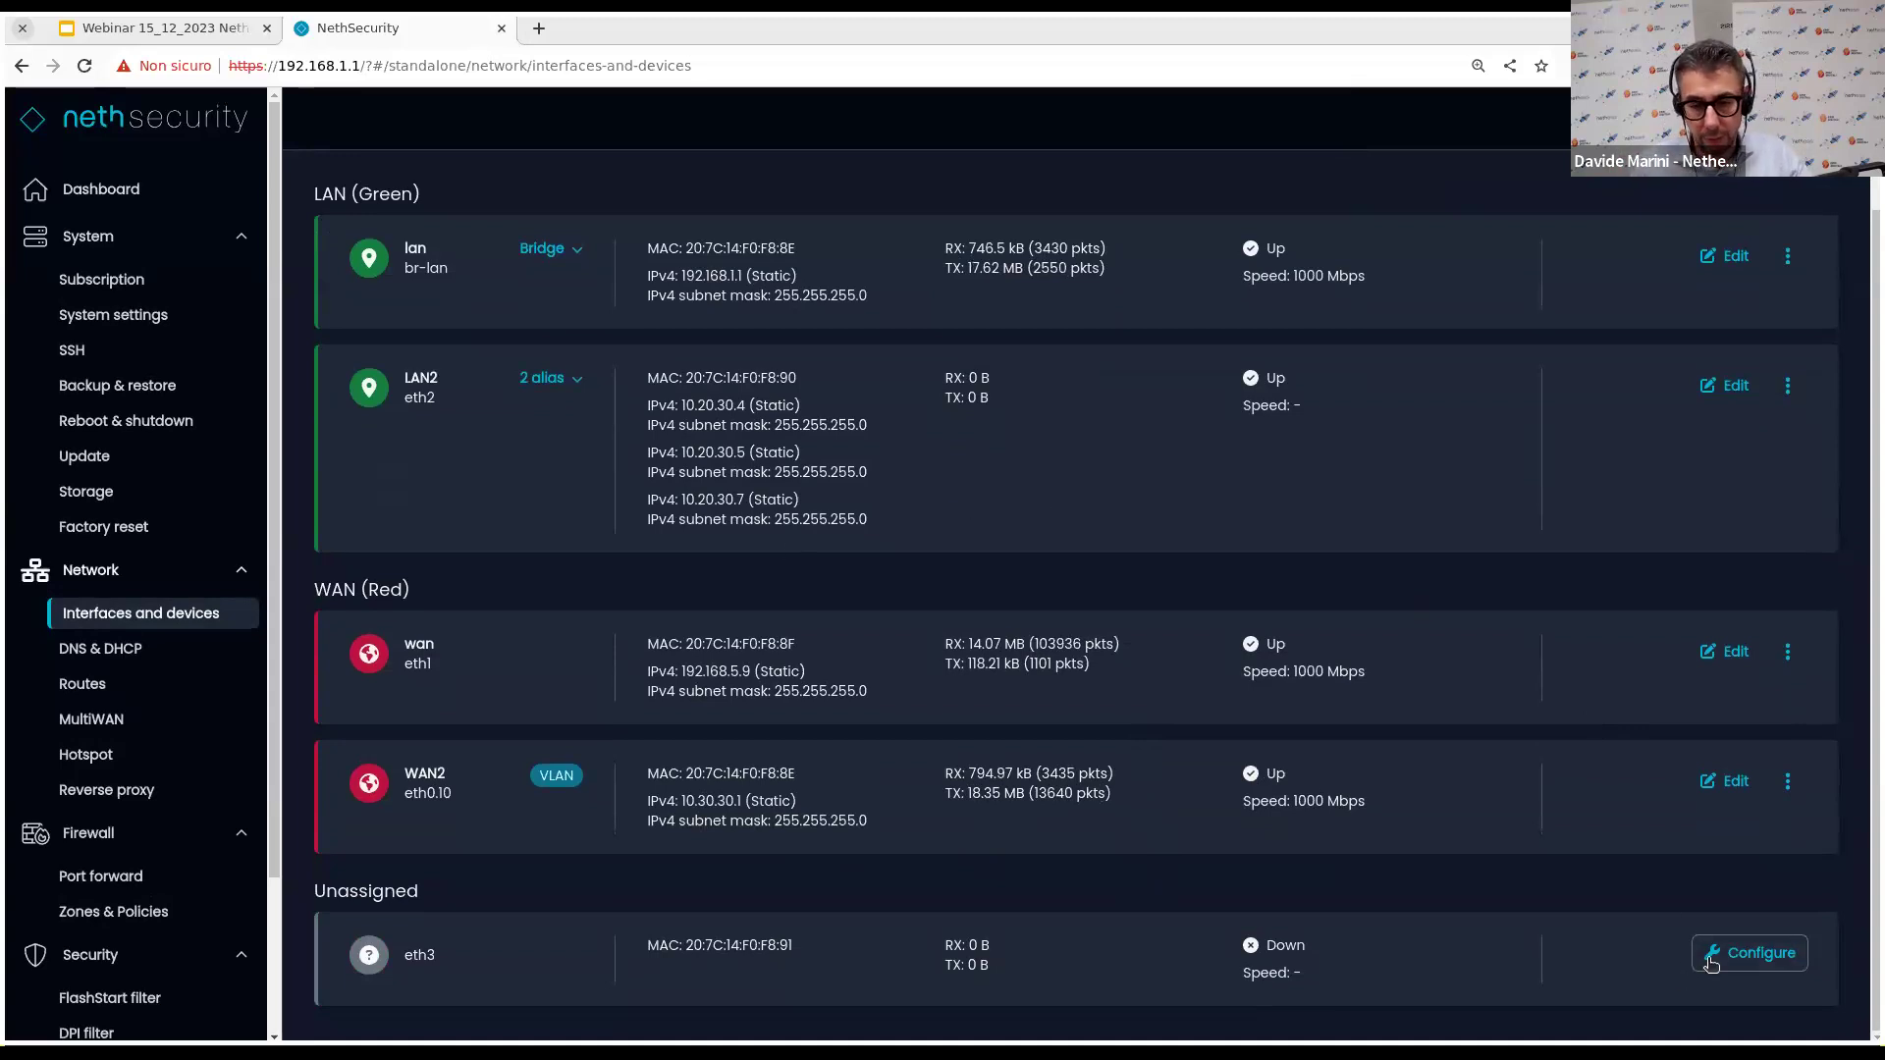
{"action": "left_click", "coordinate": [1749, 955]}
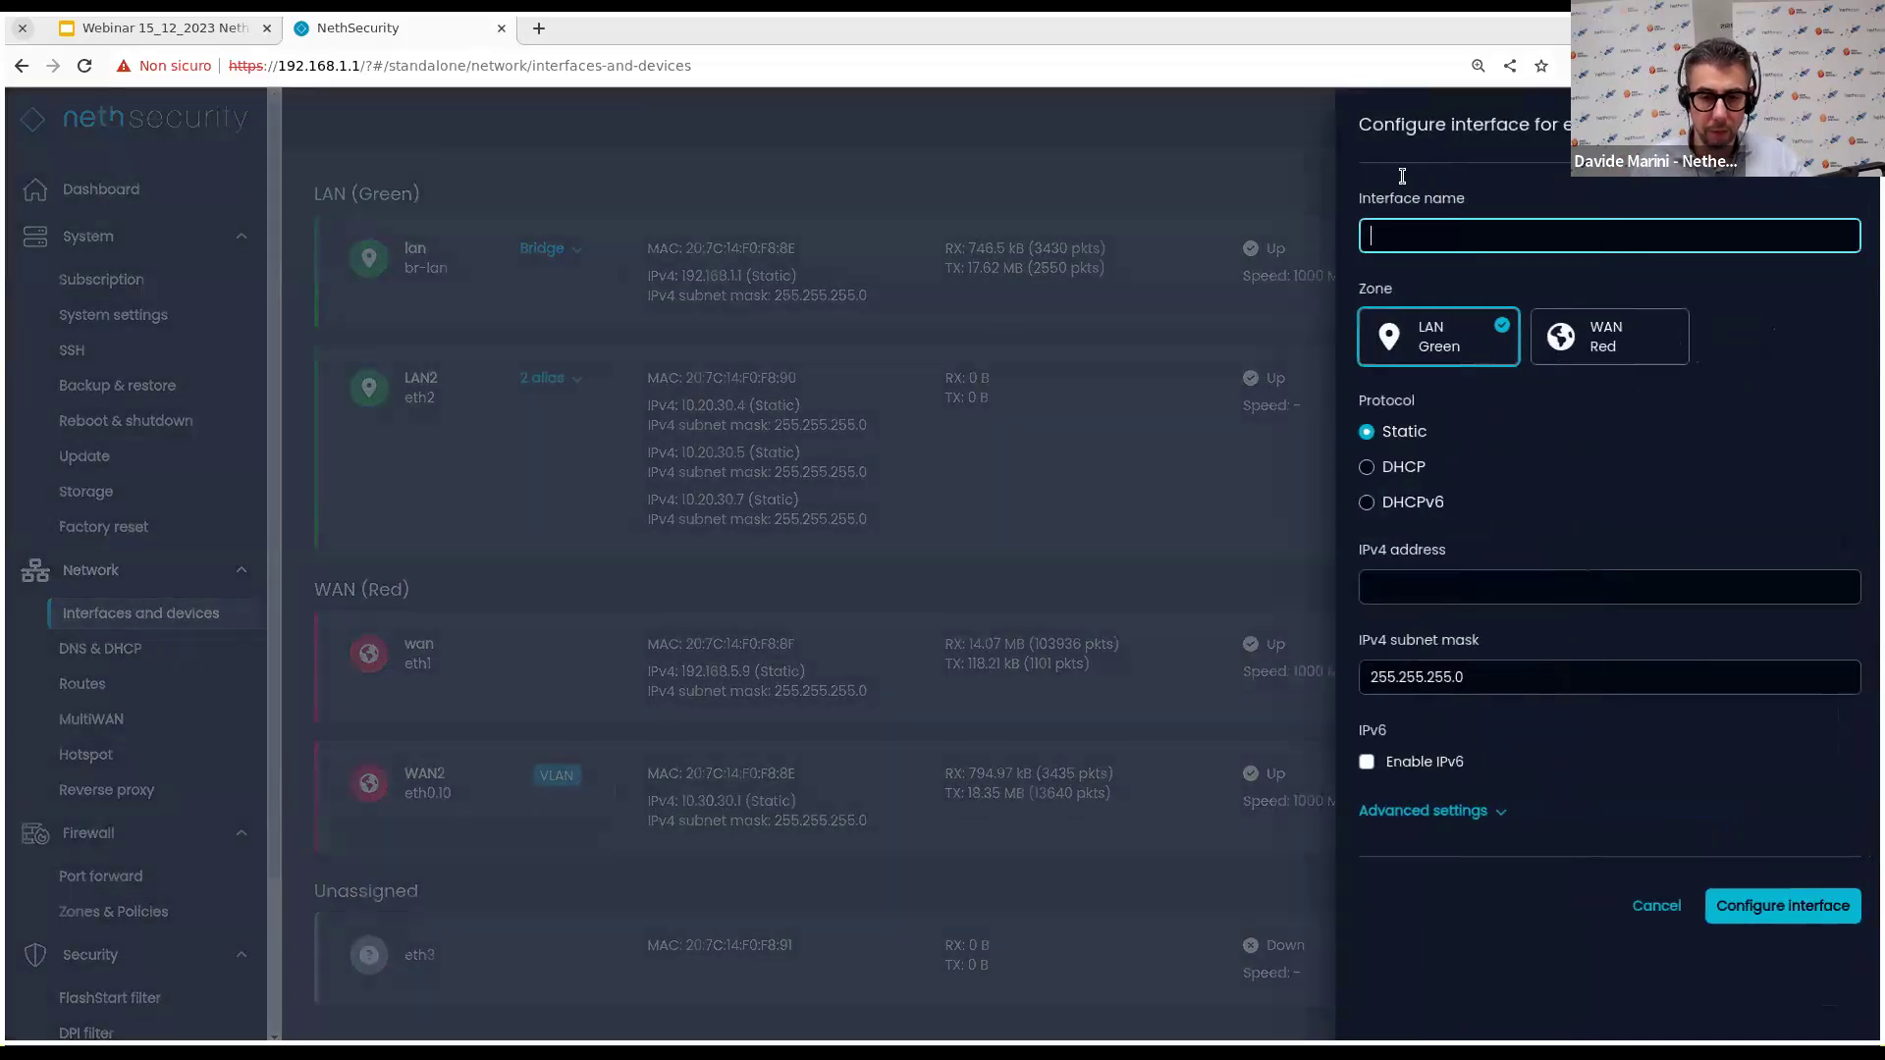
{"action": "type", "text": "WAN3"}
{"action": "left_click", "coordinate": [1634, 355]}
{"action": "left_click", "coordinate": [1423, 617]}
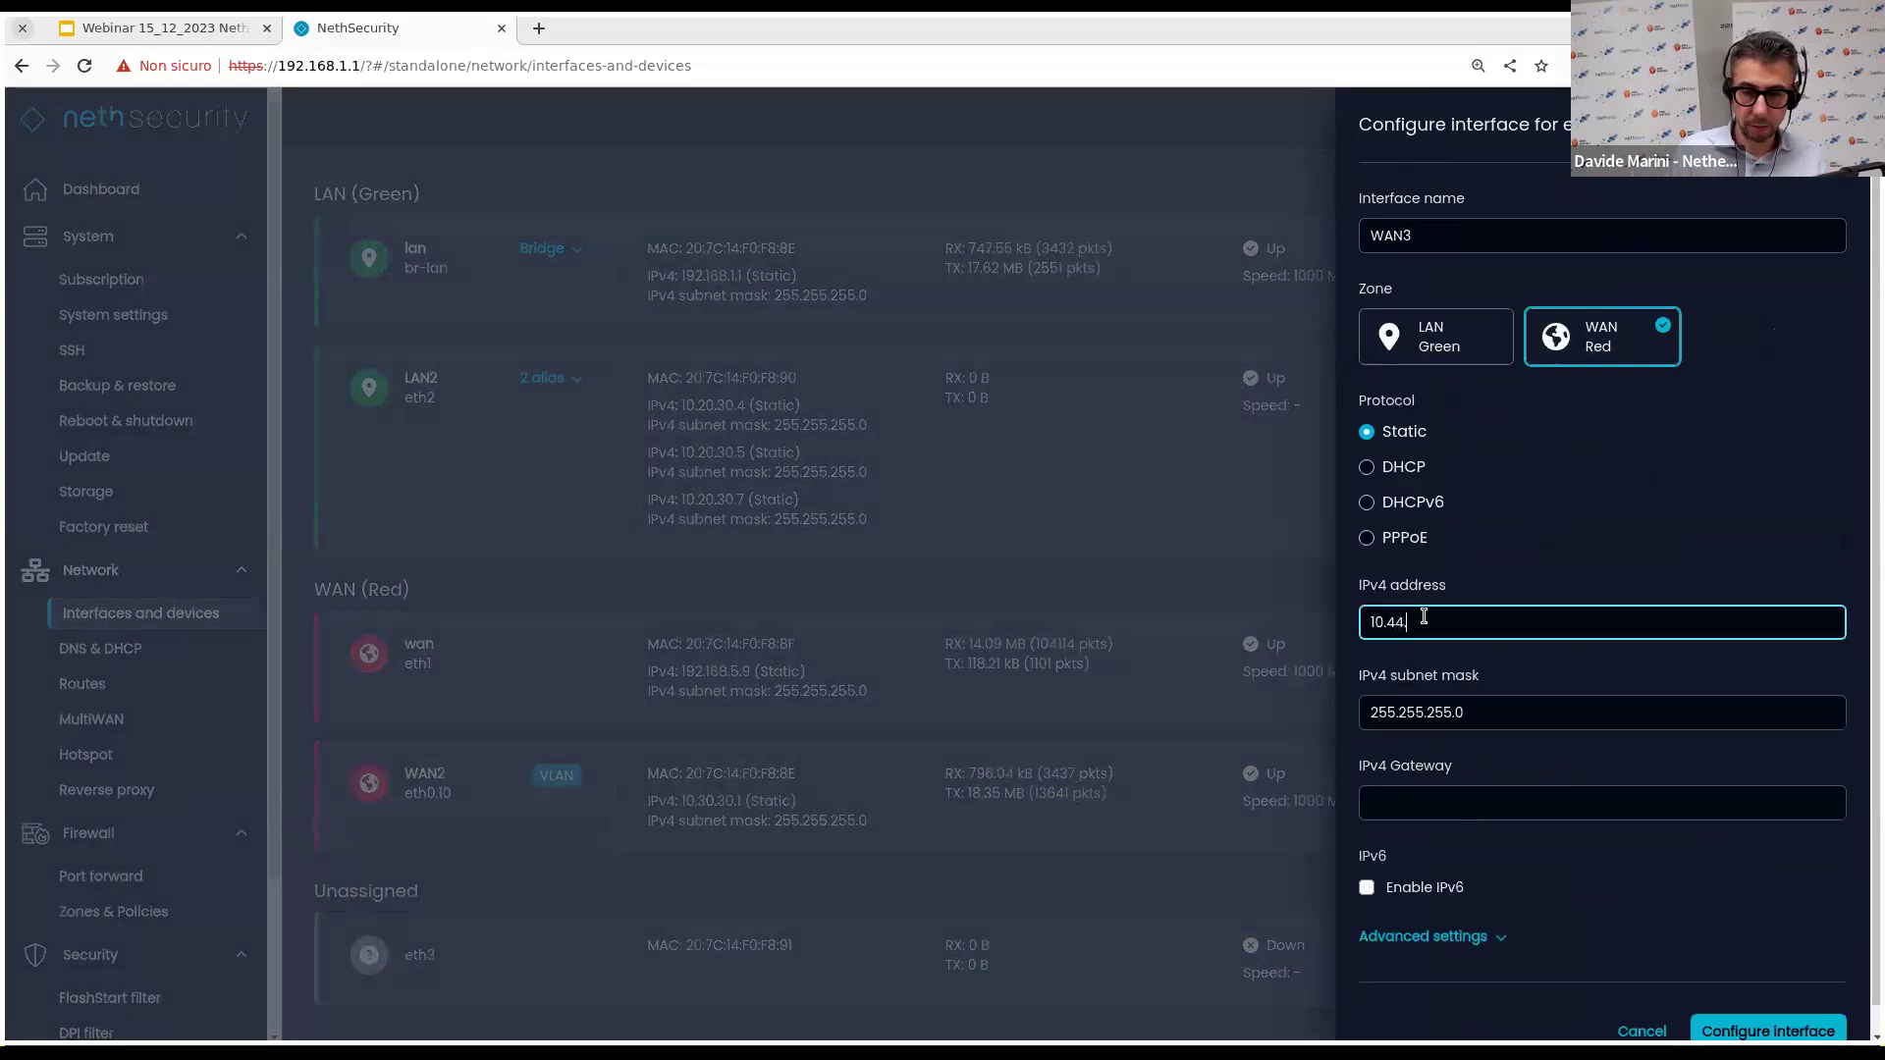
{"action": "key", "text": "Tab"}
{"action": "key", "text": "Tab"}
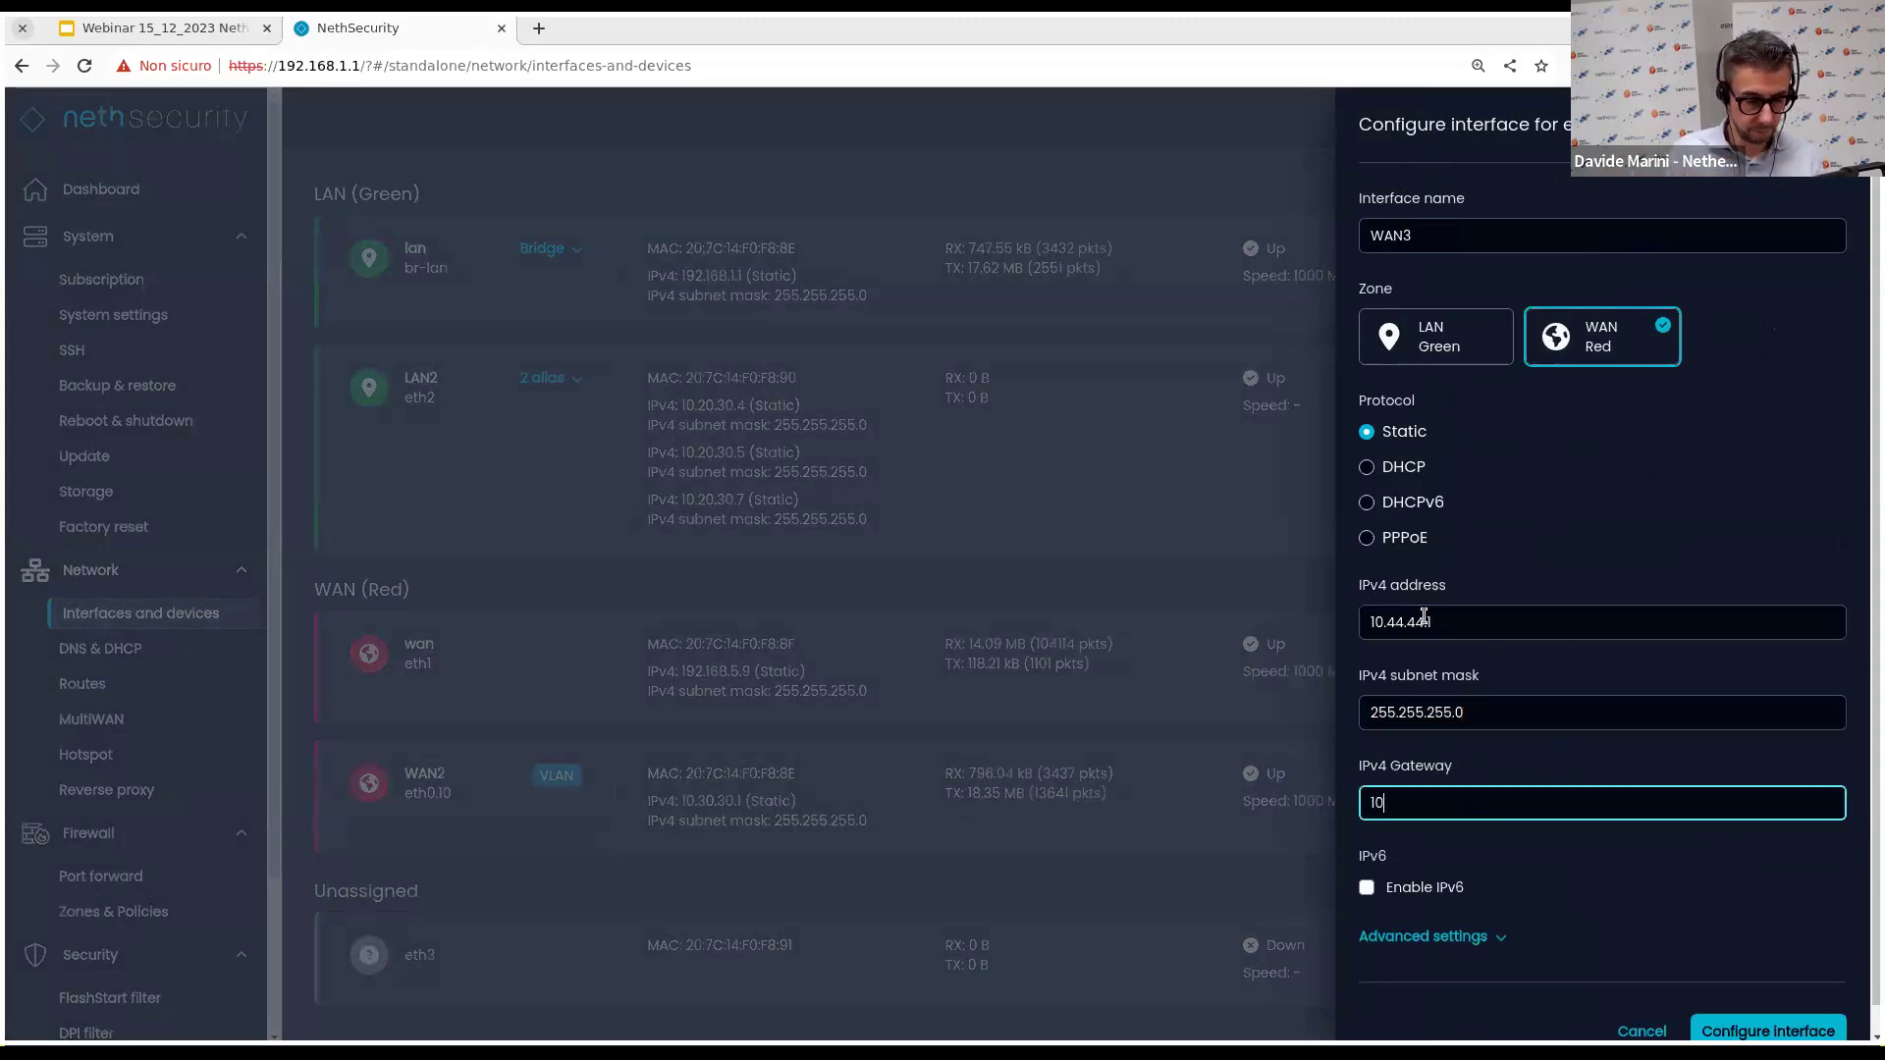
{"action": "type", "text": "10.44.44.2"}
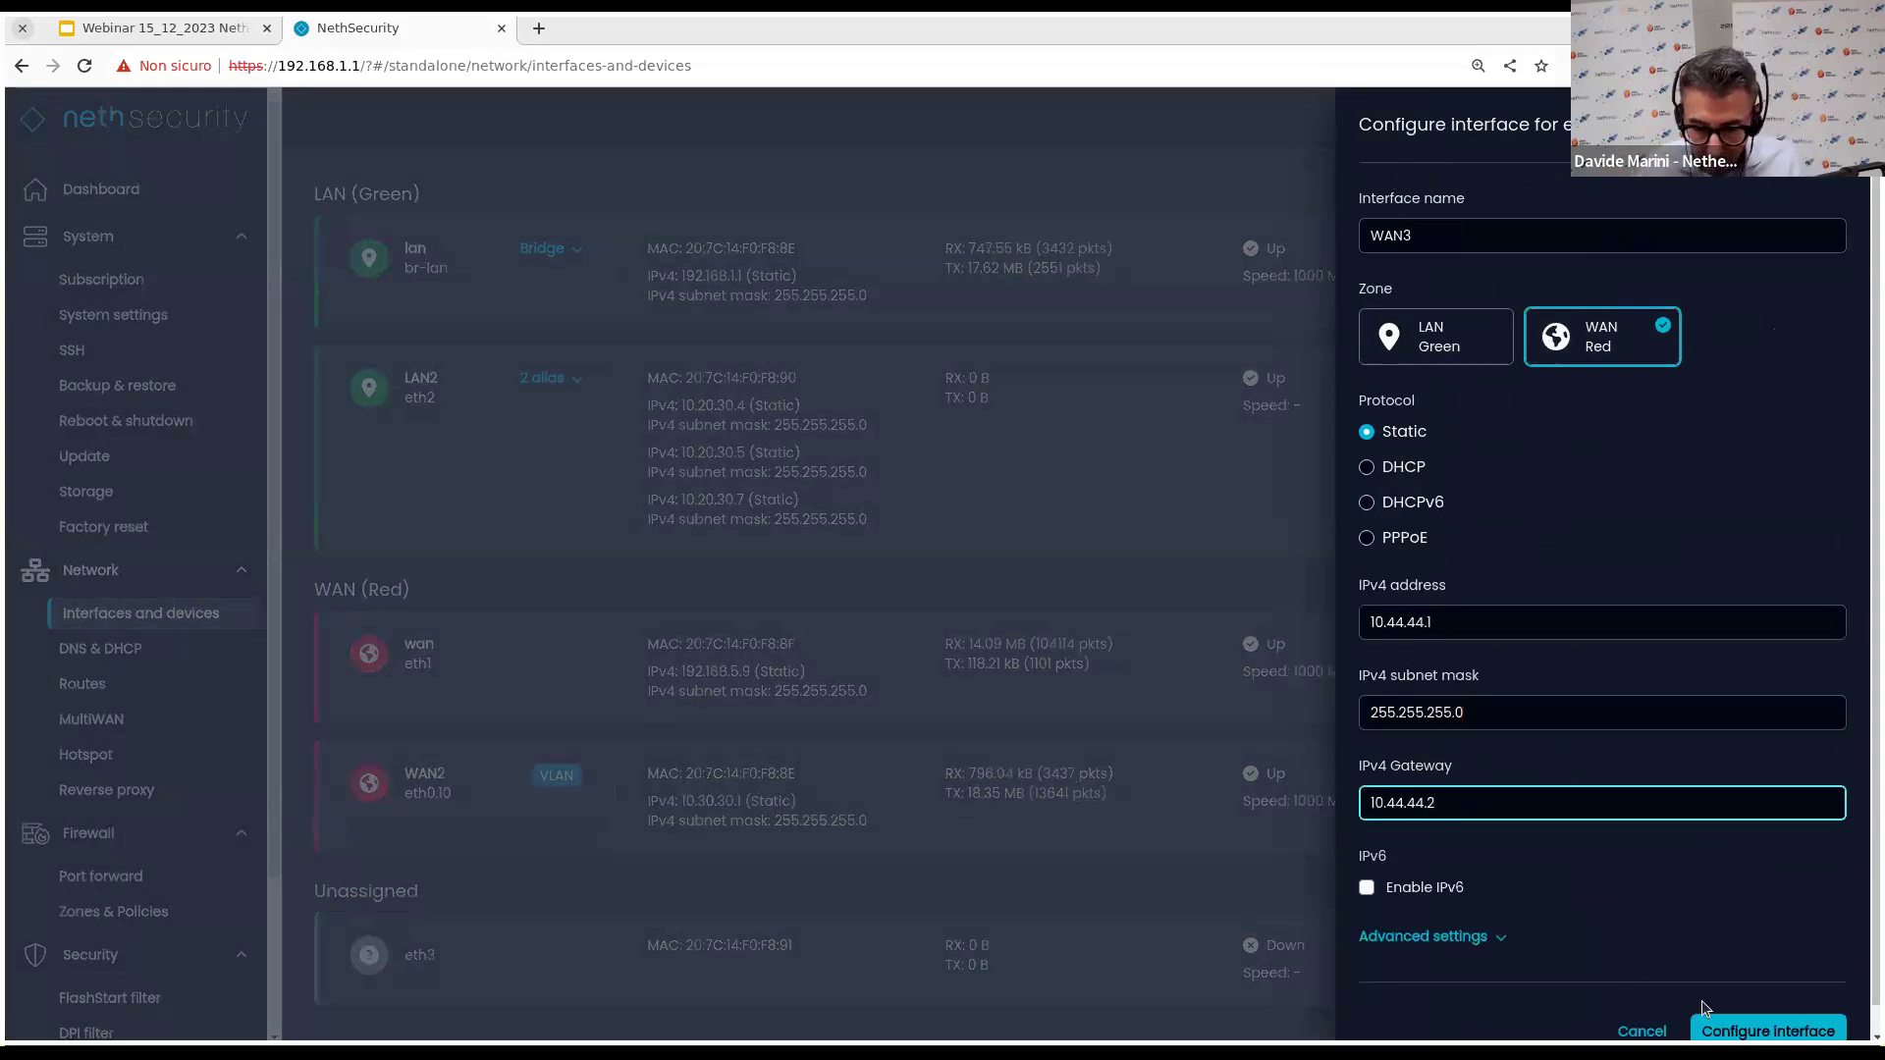
{"action": "left_click", "coordinate": [1728, 1029]}
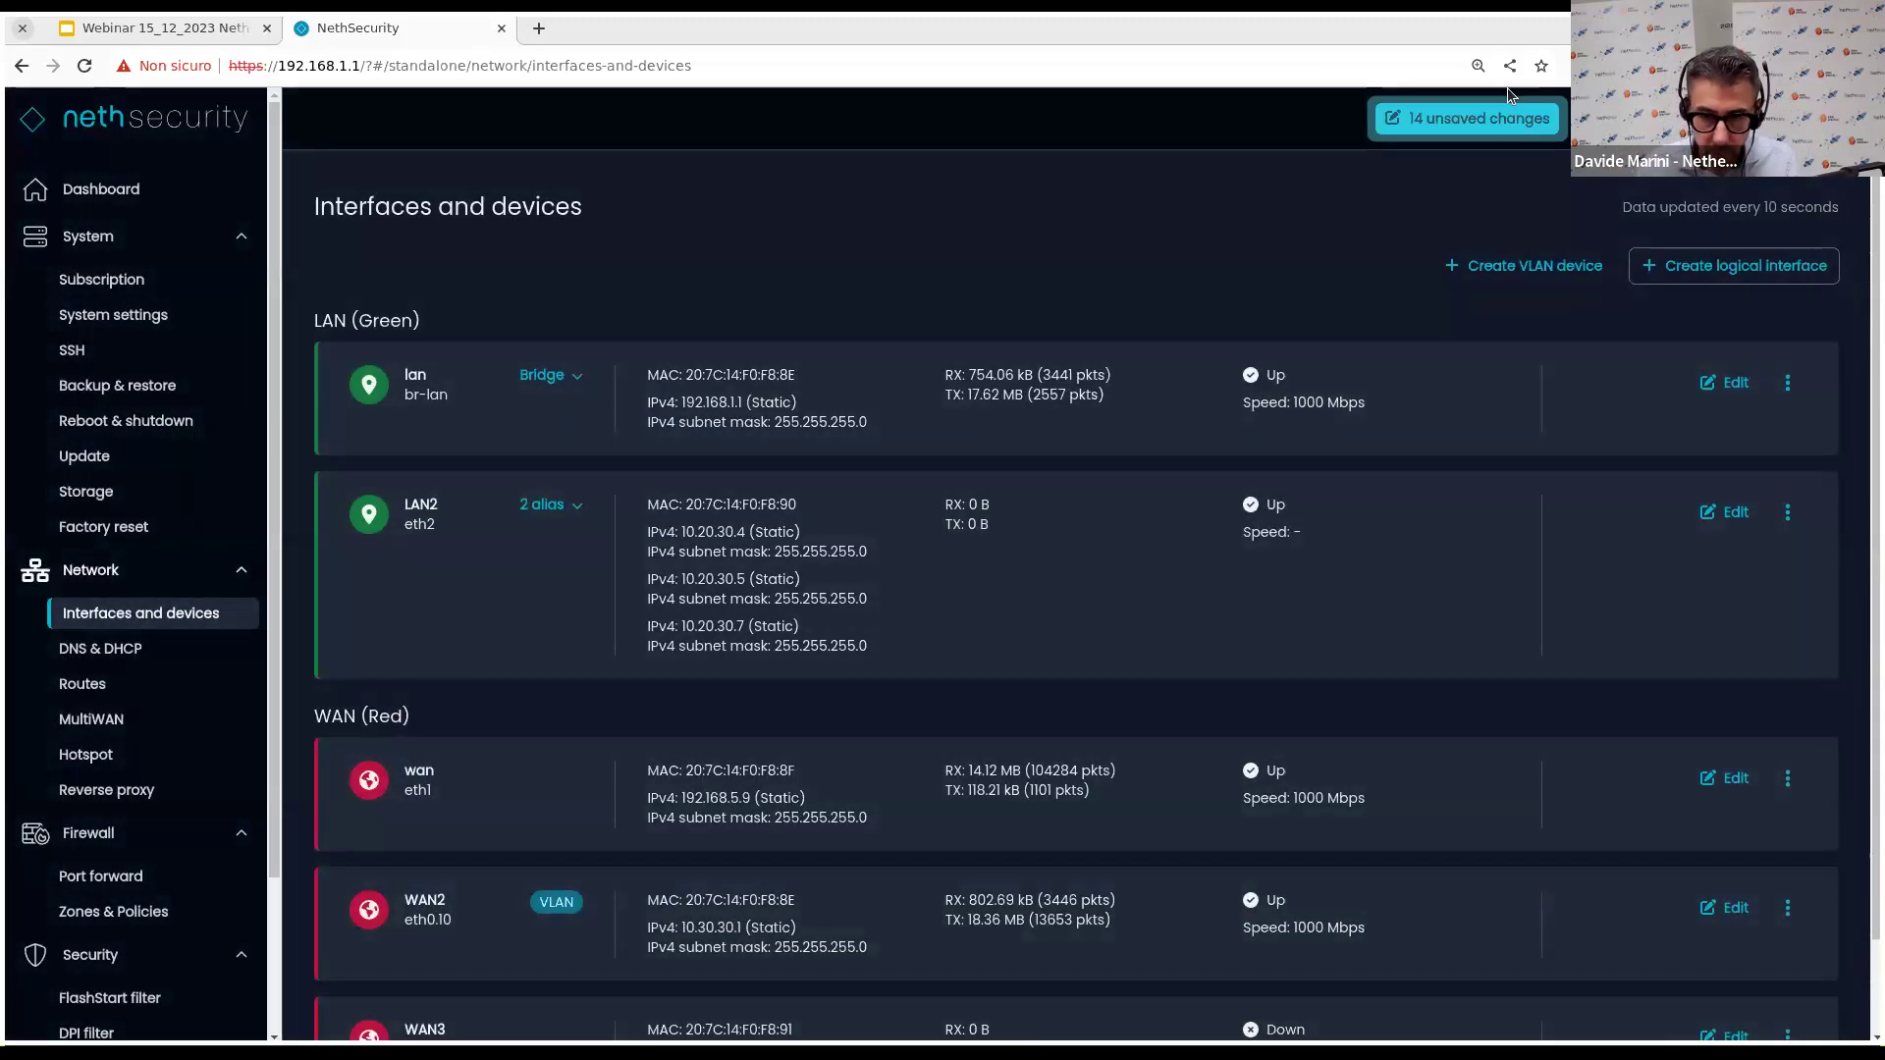
{"action": "left_click", "coordinate": [1467, 118]}
{"action": "left_click", "coordinate": [1197, 636]}
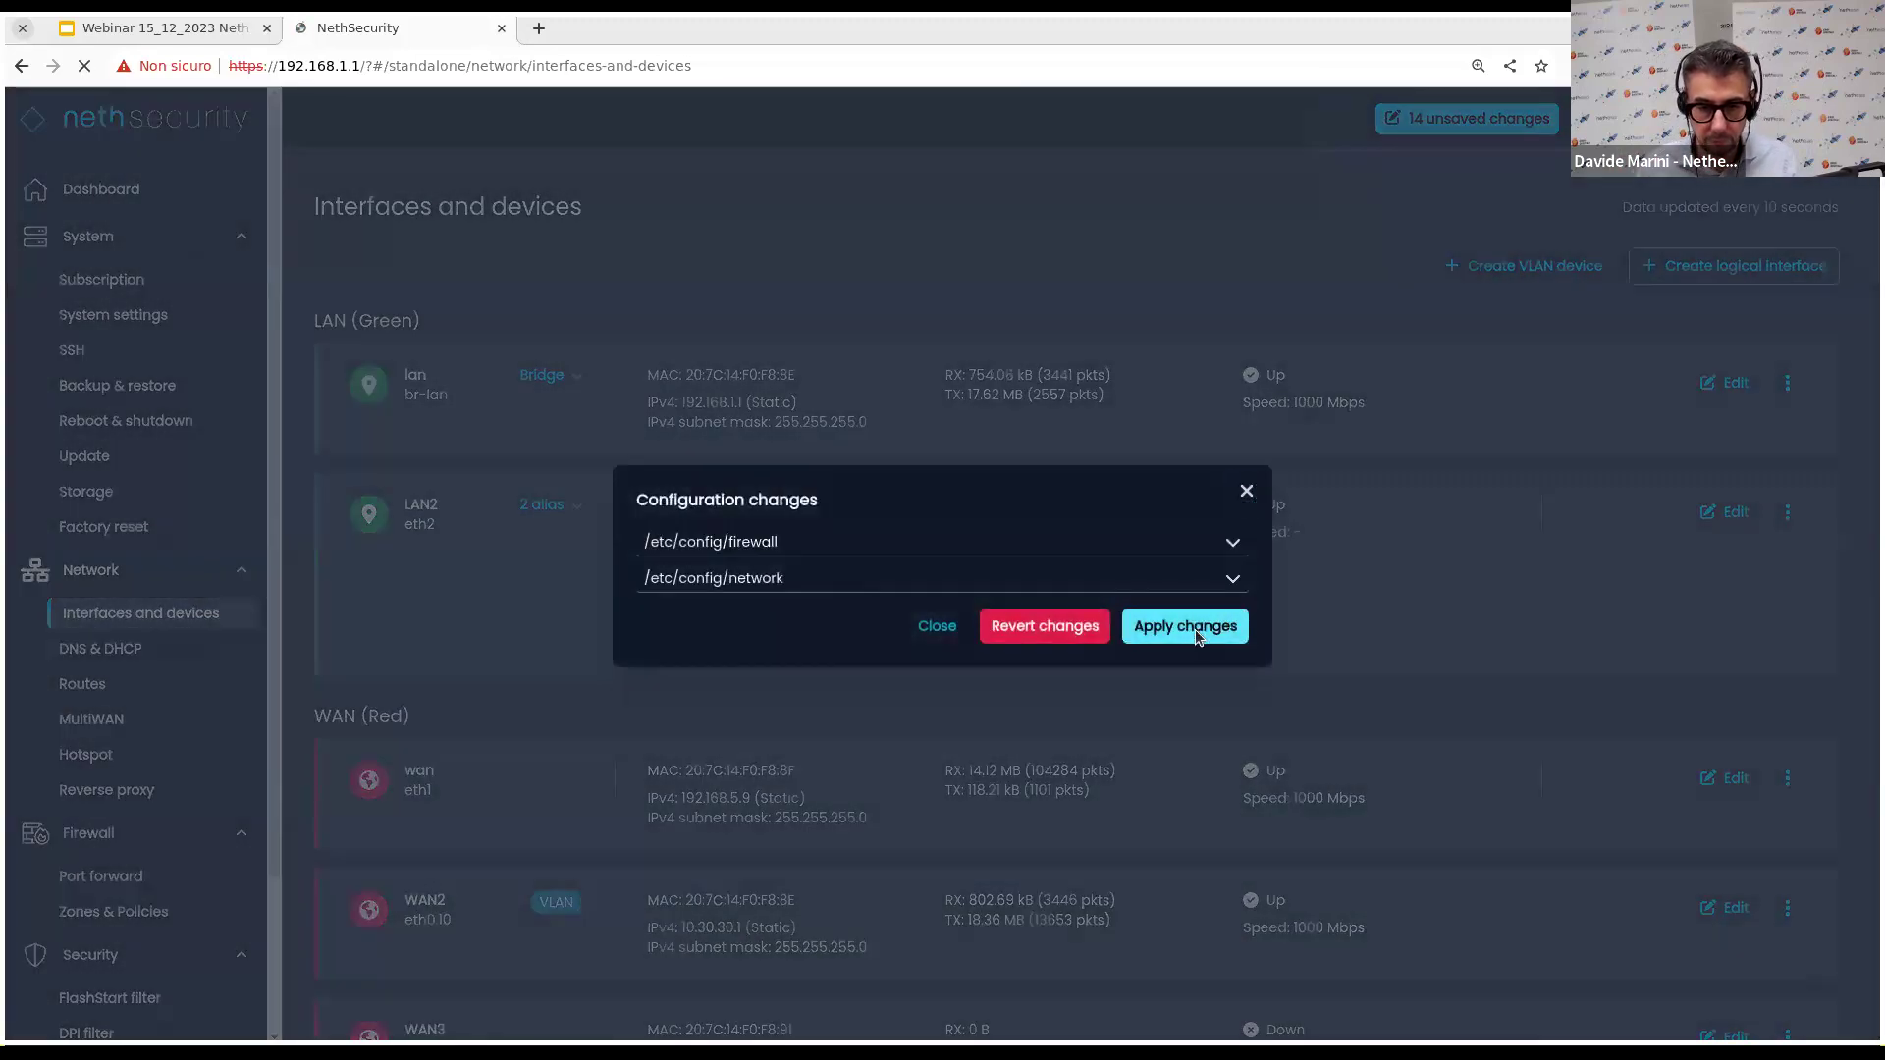
Review the configured interfaces, and view the DNS & DHCP, Routes and MultiWAN pages.
{"action": "scroll", "coordinate": [964, 661], "scroll_direction": "down", "scroll_amount": 1}
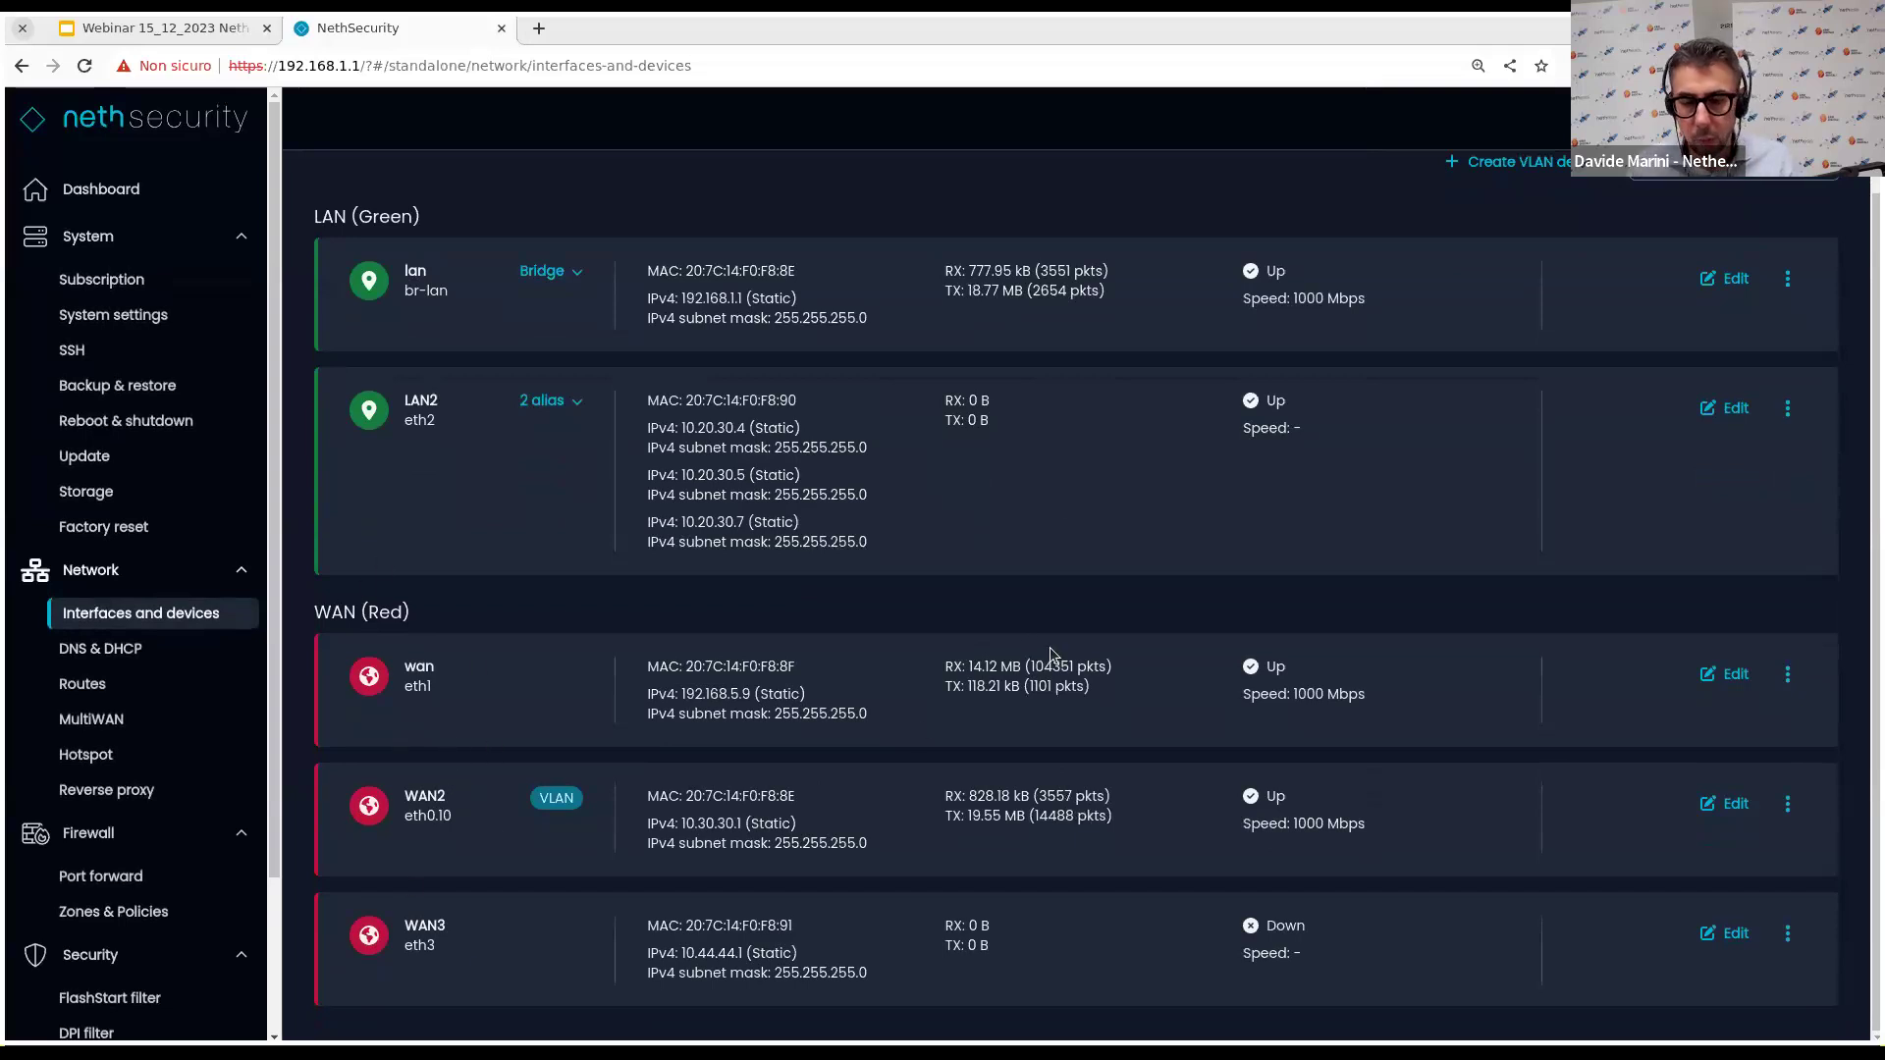
{"action": "scroll", "coordinate": [1051, 655], "scroll_direction": "up", "scroll_amount": 1}
{"action": "scroll", "coordinate": [655, 723], "scroll_direction": "down", "scroll_amount": 1}
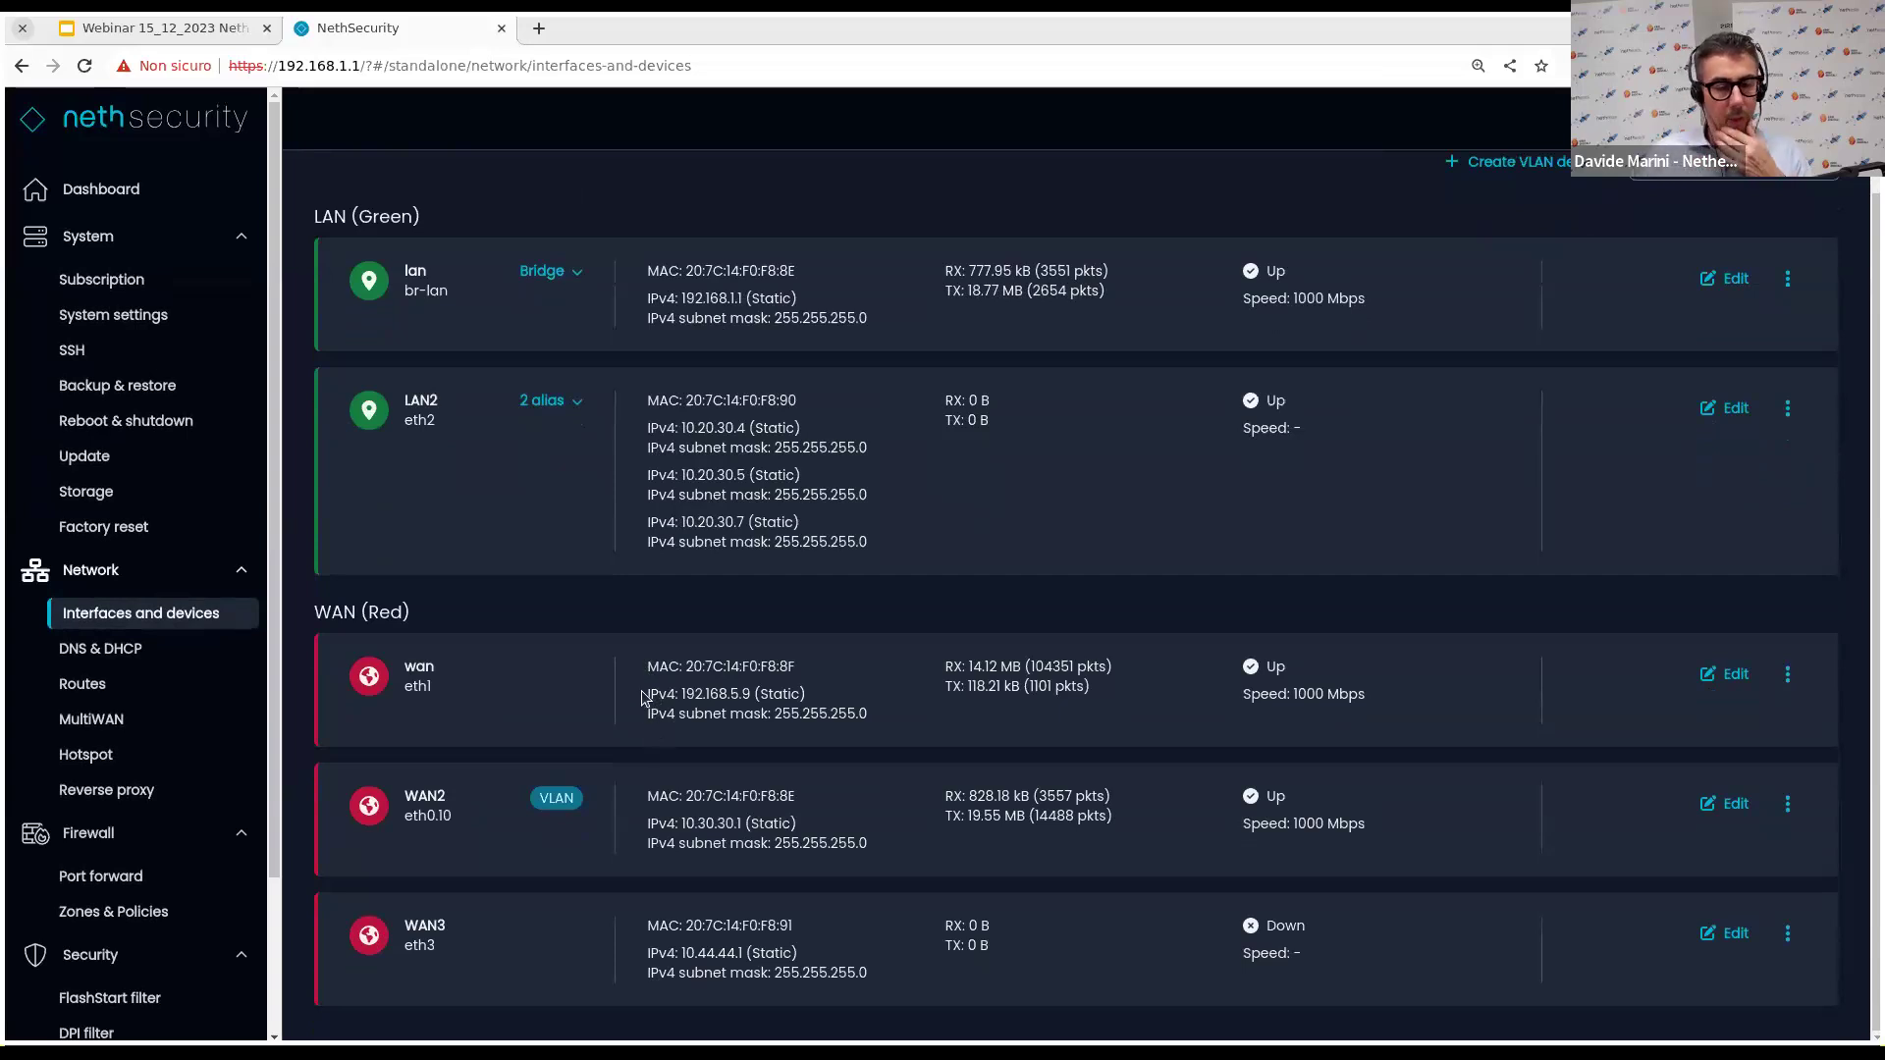
{"action": "left_click", "coordinate": [100, 652]}
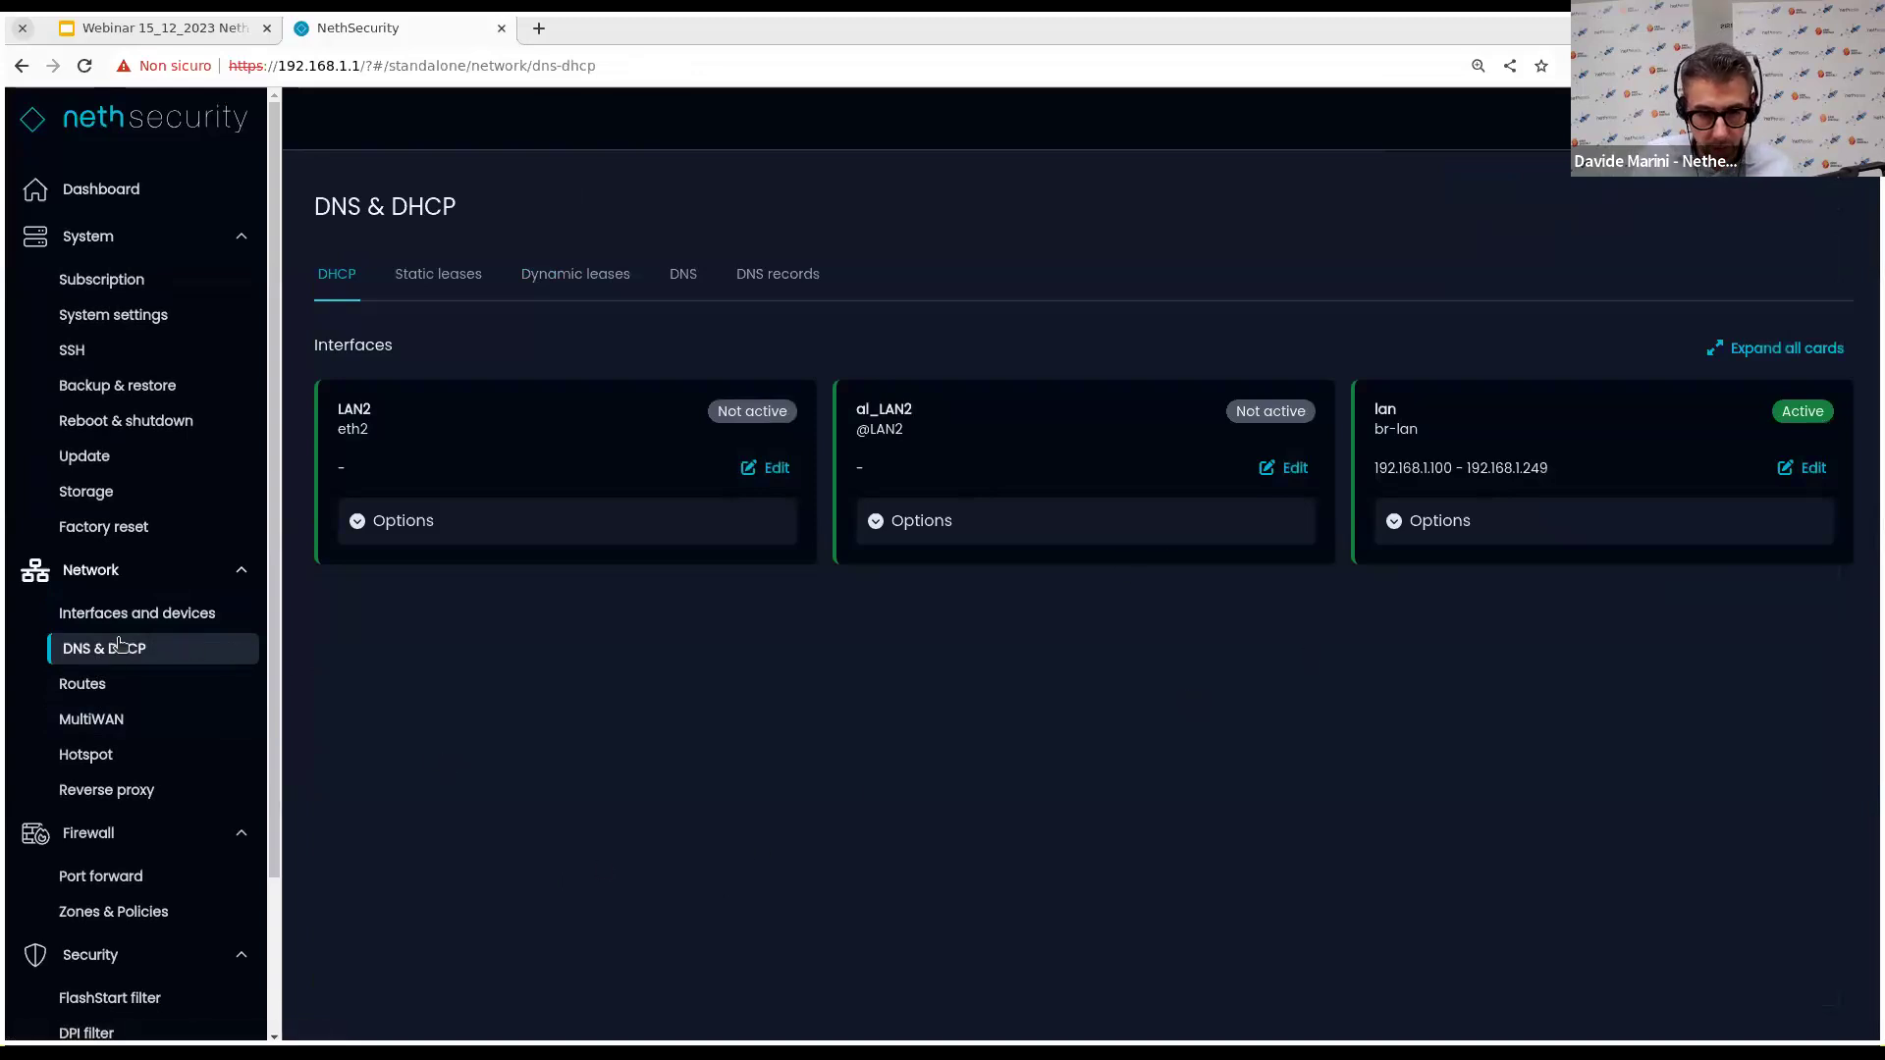
{"action": "left_click", "coordinate": [86, 691]}
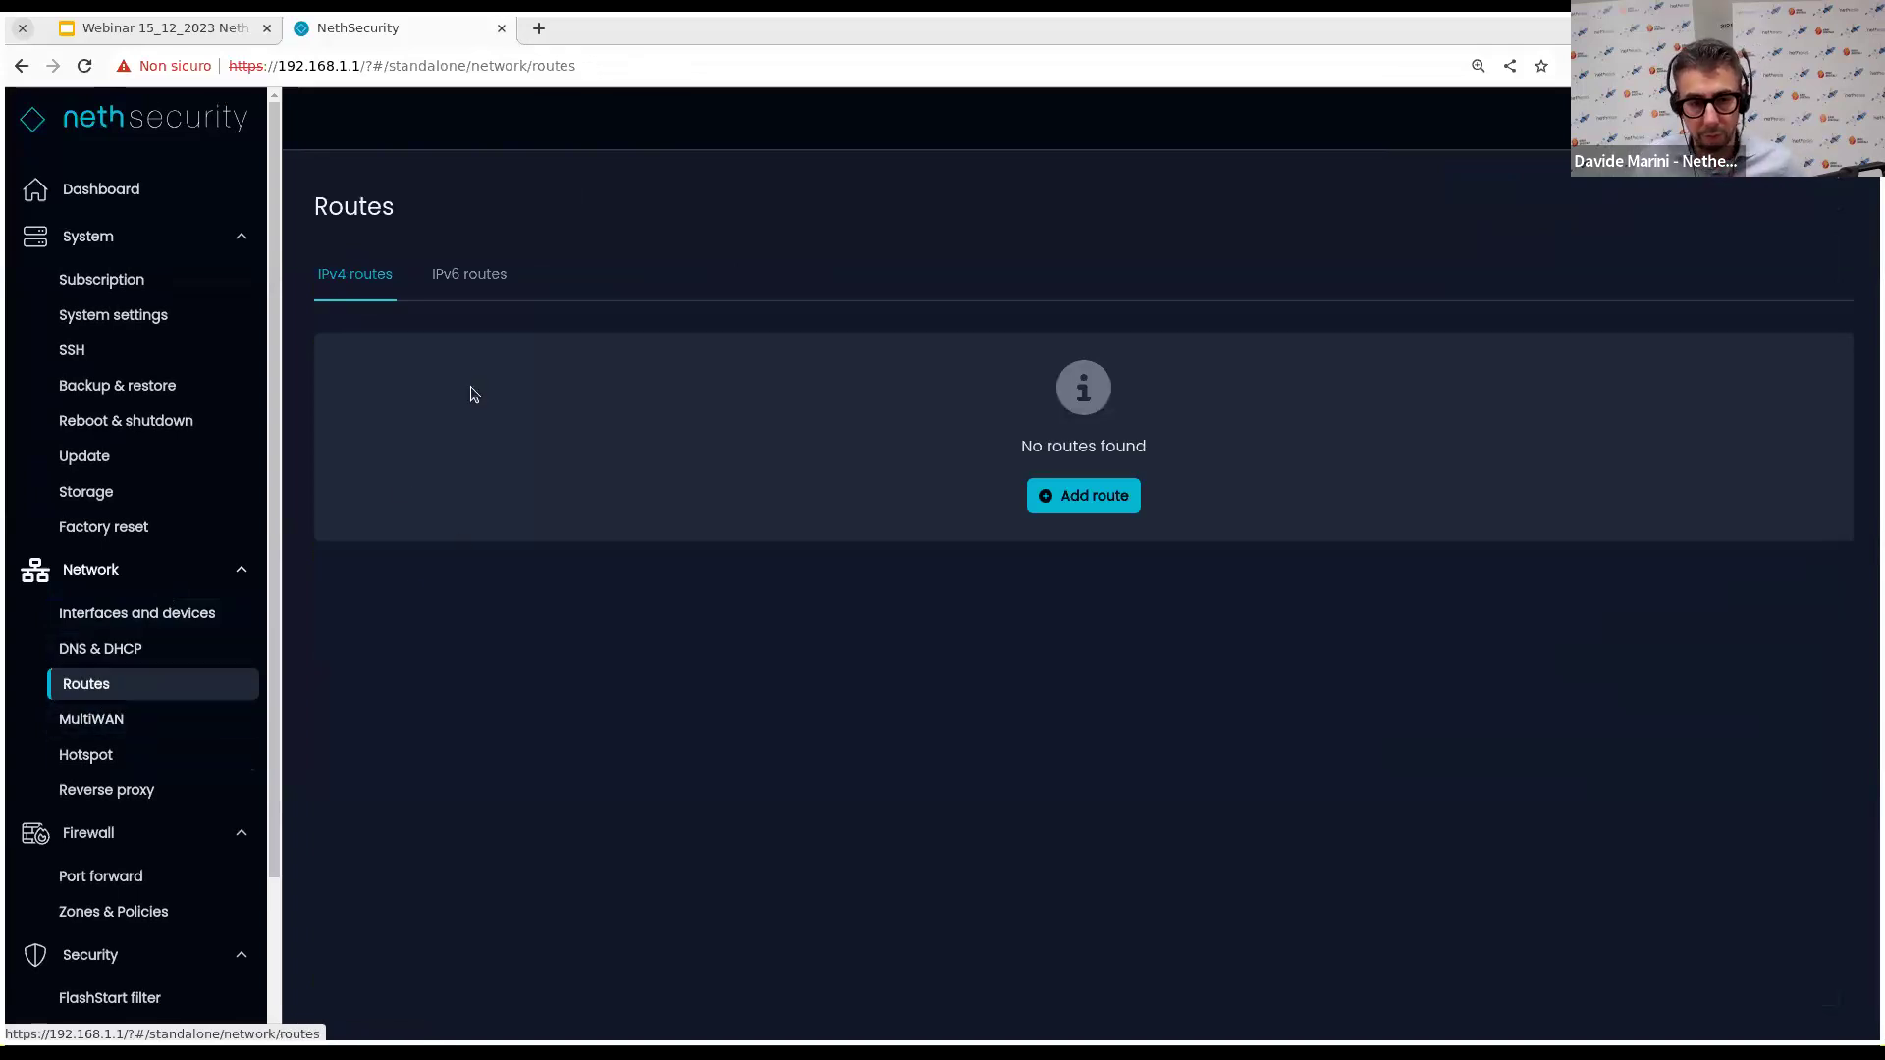
{"action": "left_click", "coordinate": [144, 724]}
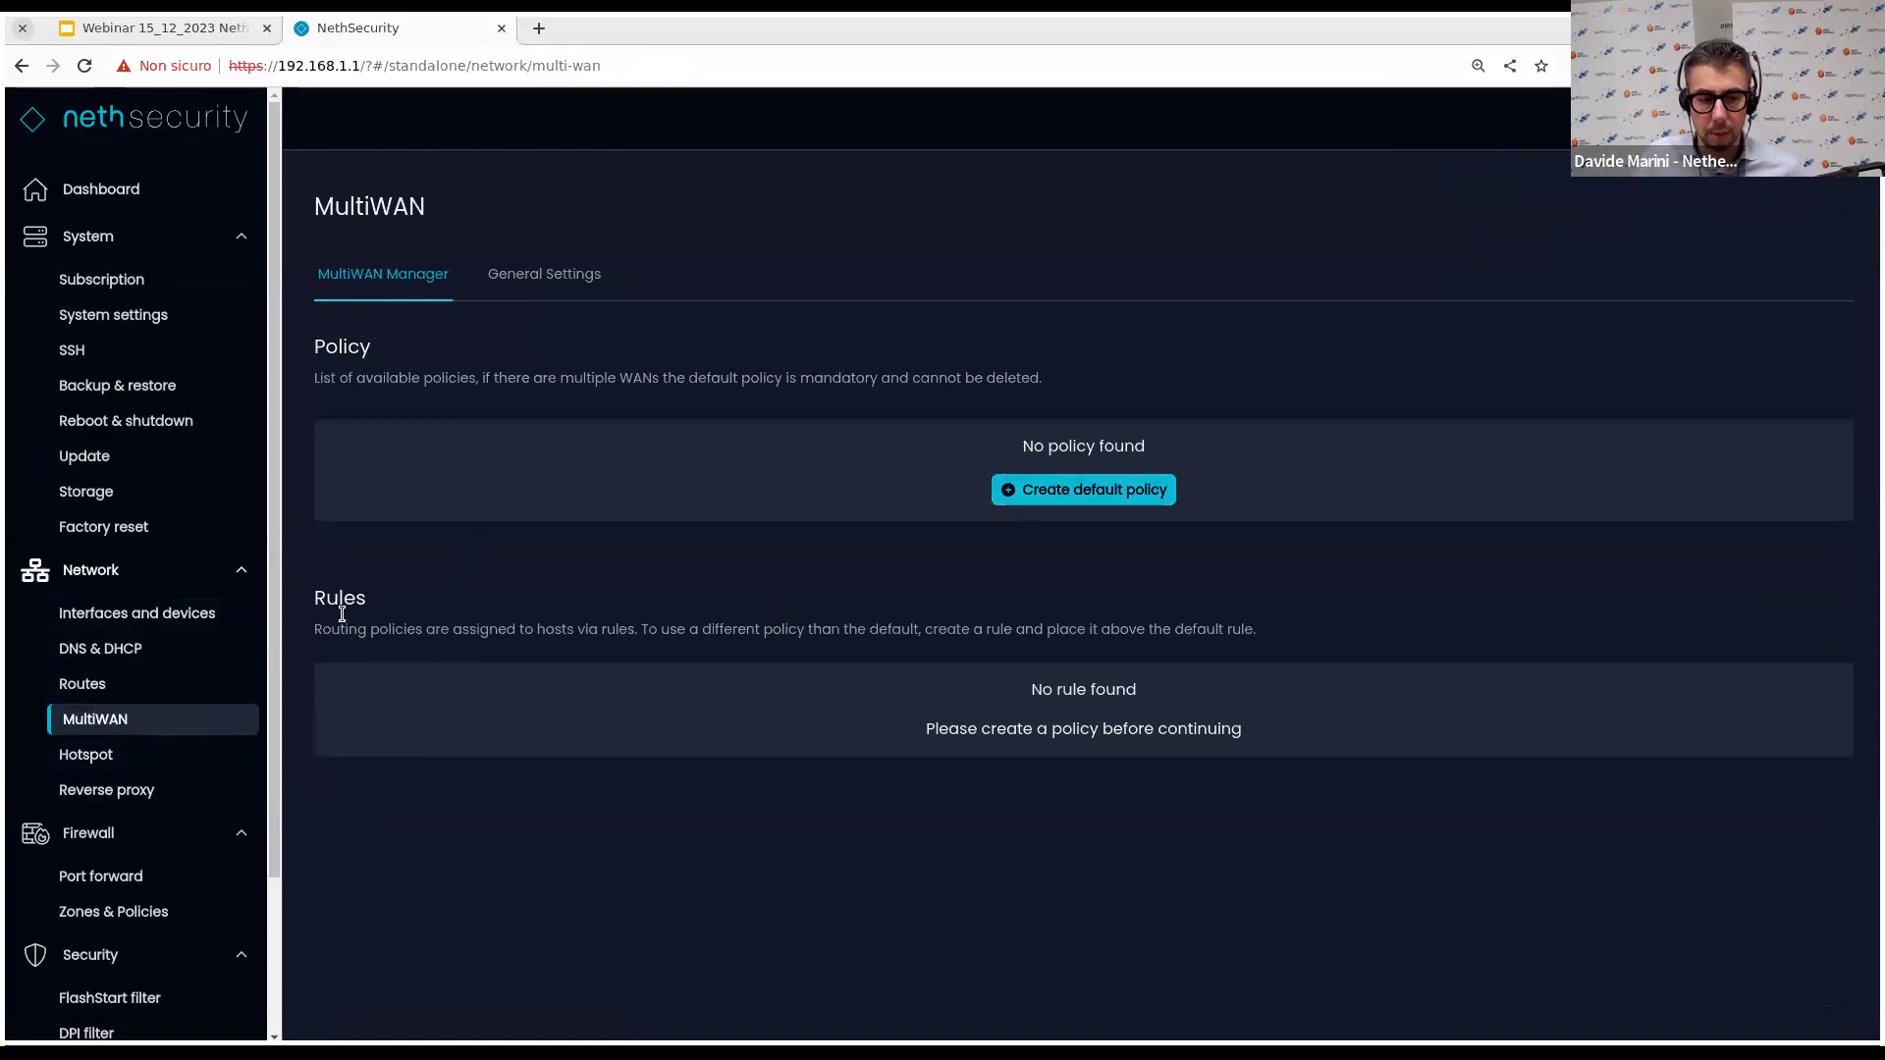
{"action": "left_click", "coordinate": [135, 612]}
Create the default MultiWAN policy with Balance behaviour, using wan at weight 50 and WAN2 at weight 100, and apply the changes.
{"action": "left_click", "coordinate": [123, 722]}
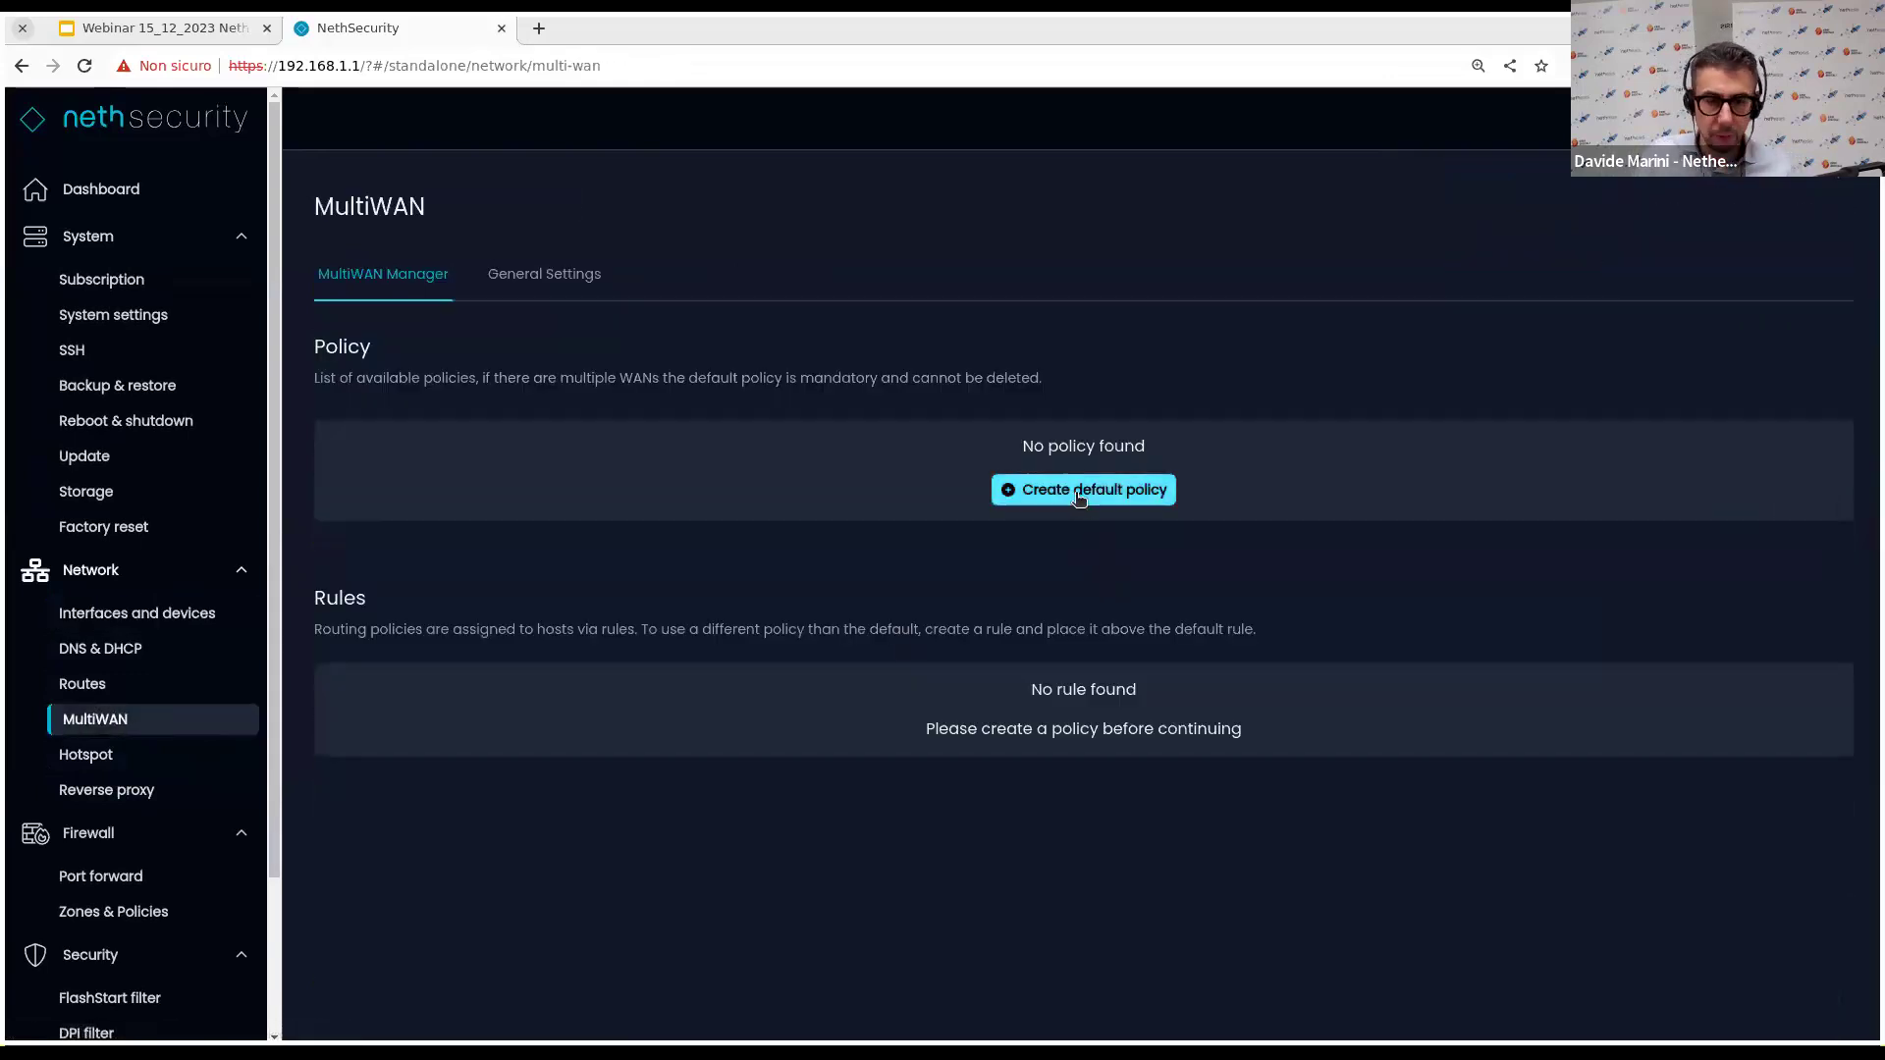
{"action": "left_click", "coordinate": [1077, 499]}
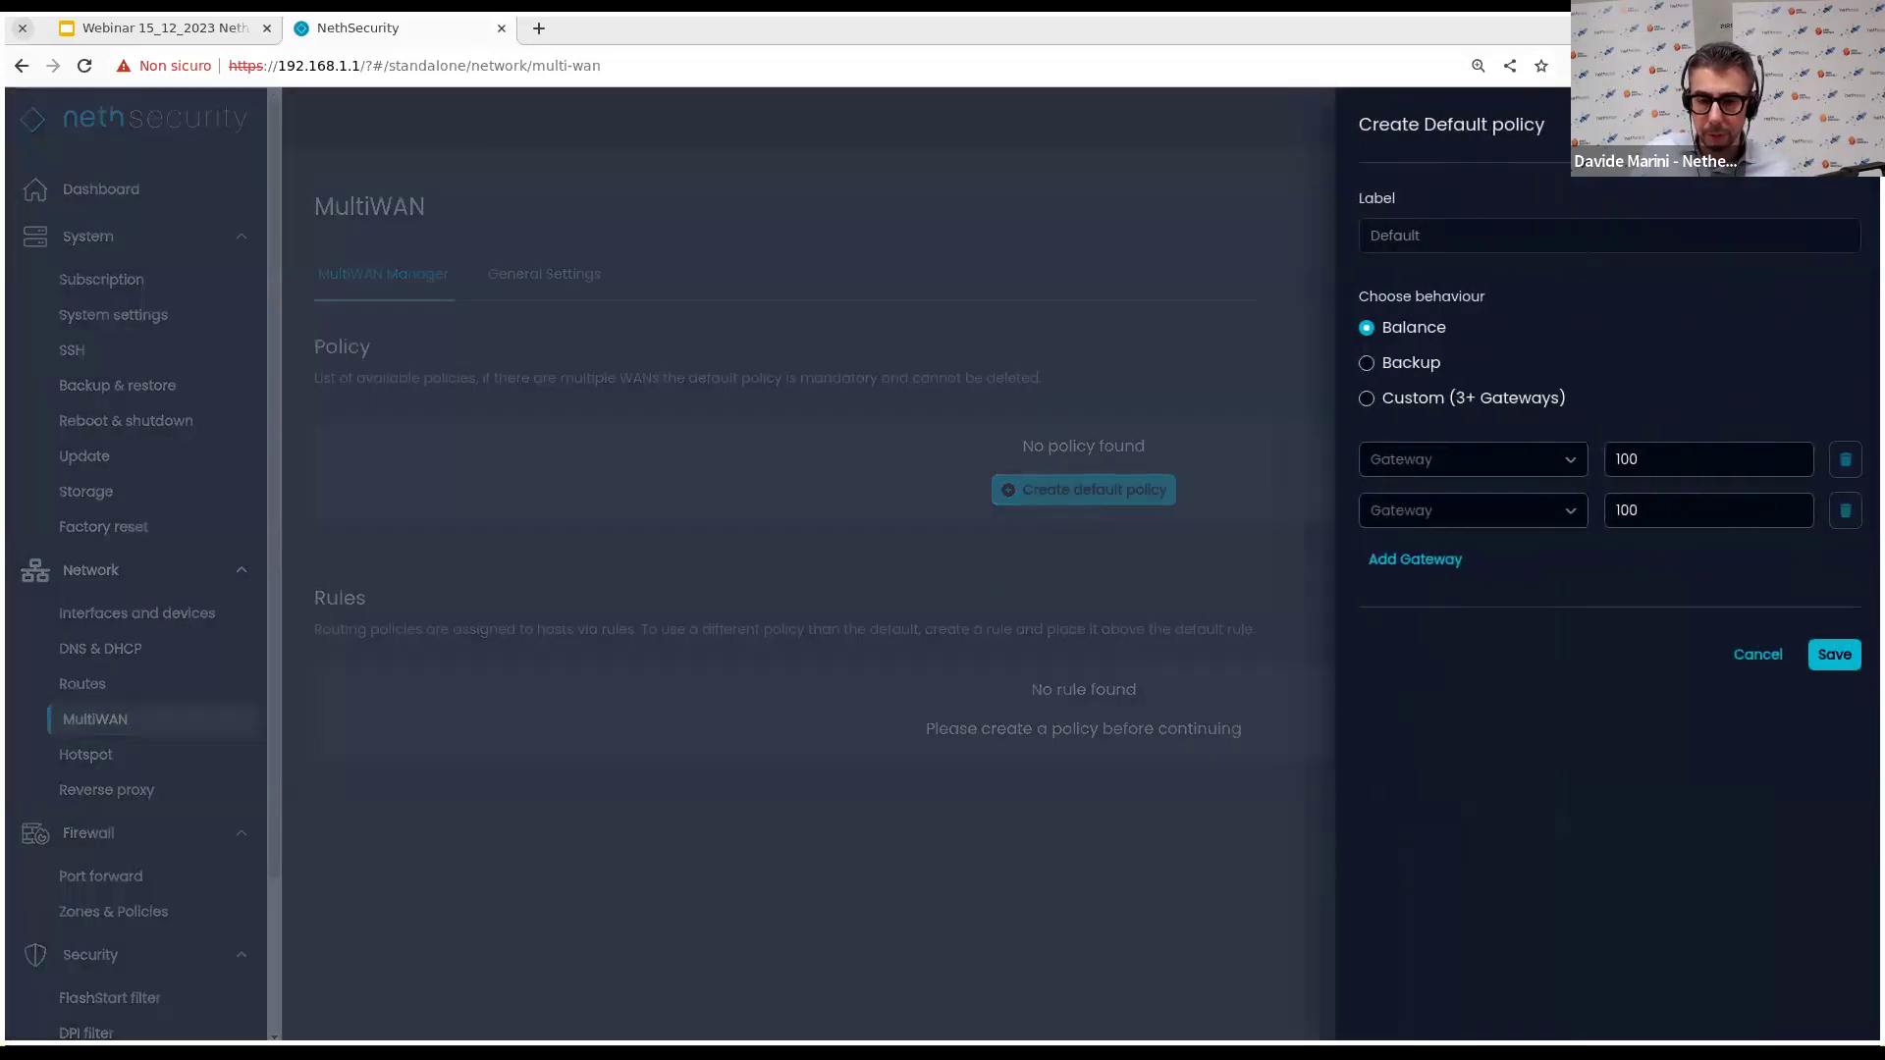
{"action": "left_click", "coordinate": [1396, 365]}
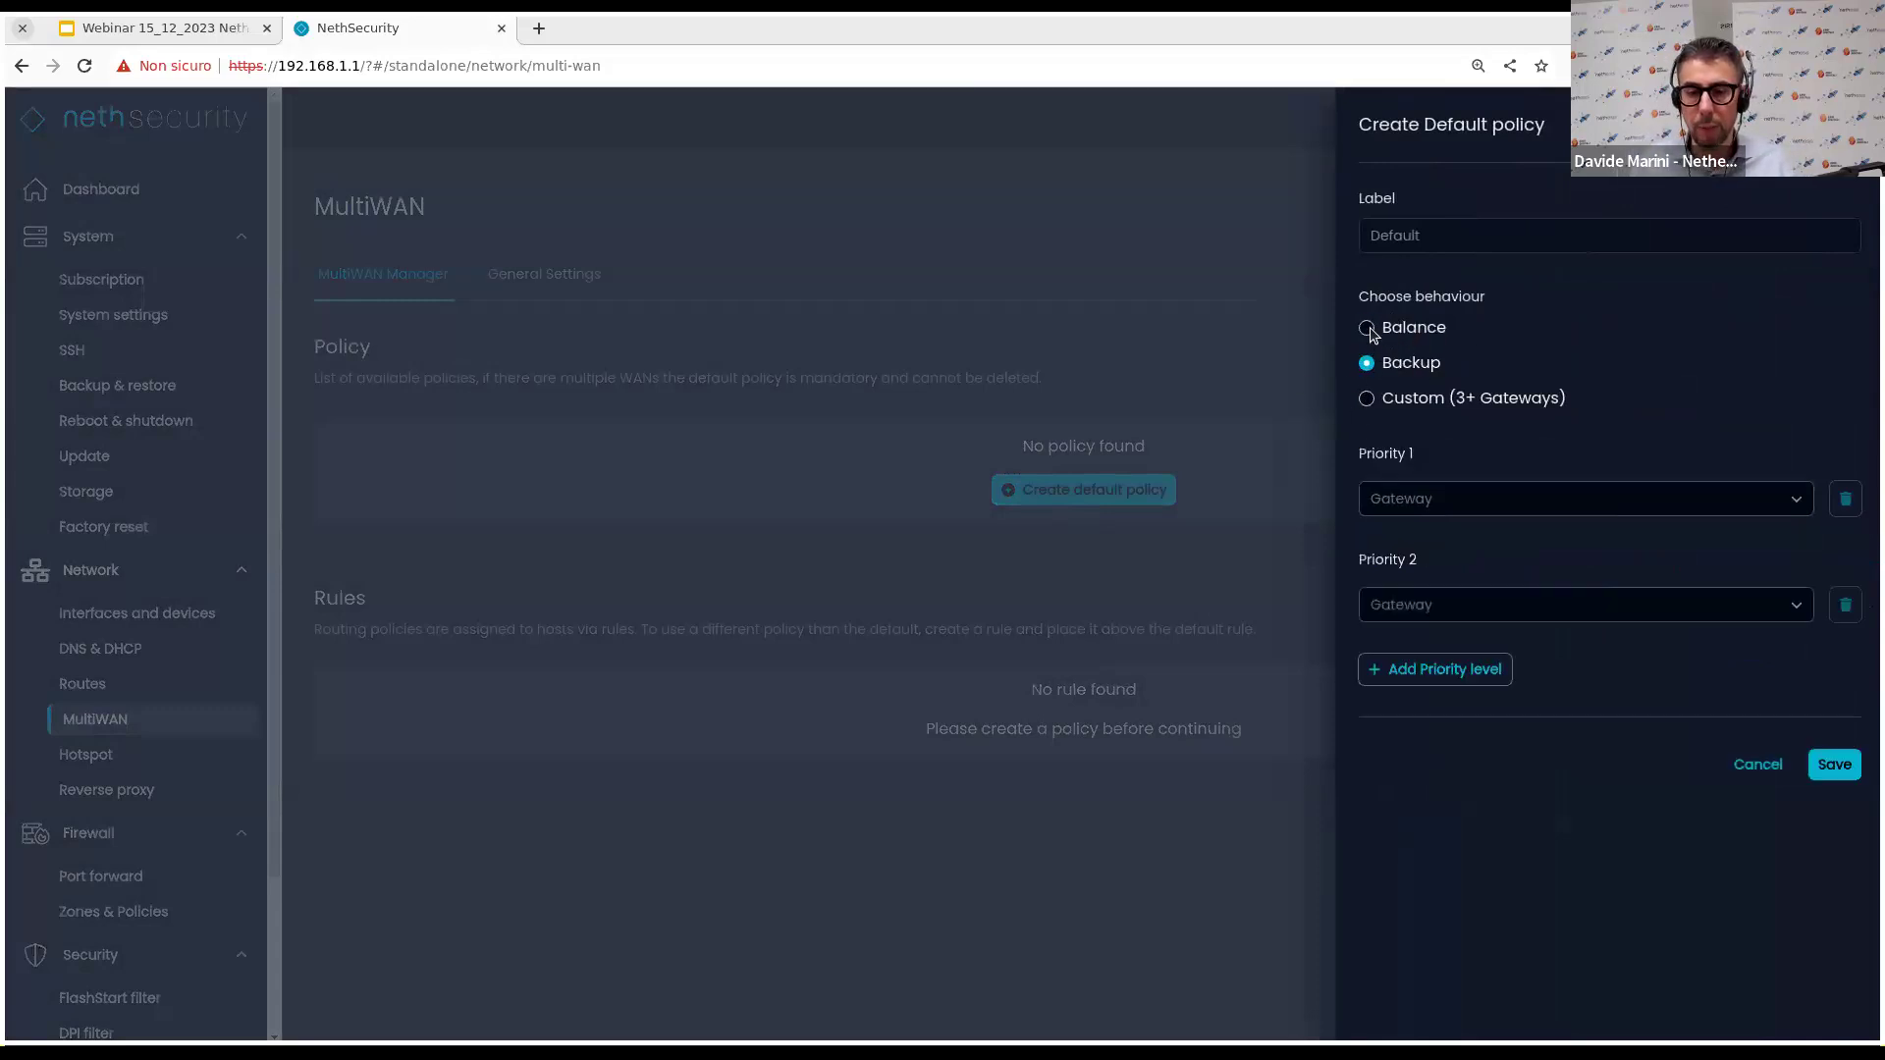
{"action": "left_click", "coordinate": [1367, 330]}
{"action": "left_click", "coordinate": [1433, 455]}
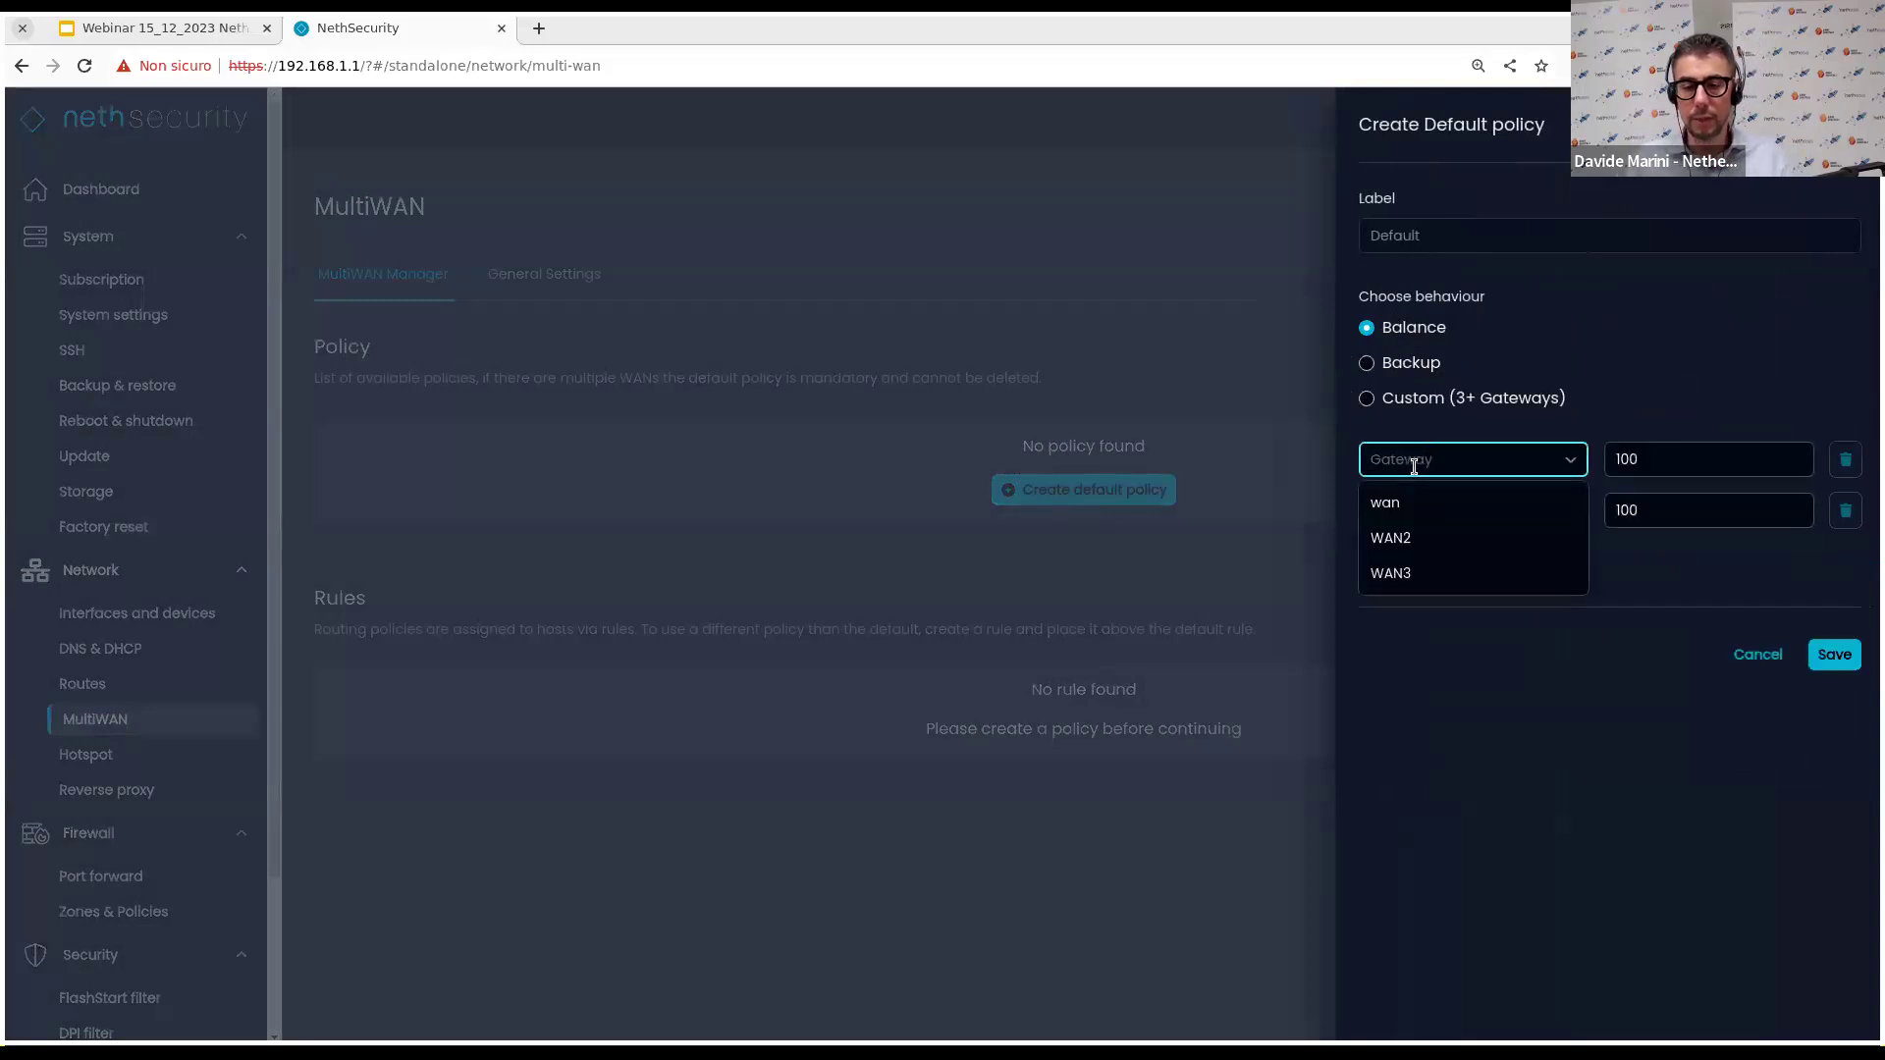
{"action": "left_click", "coordinate": [1428, 501]}
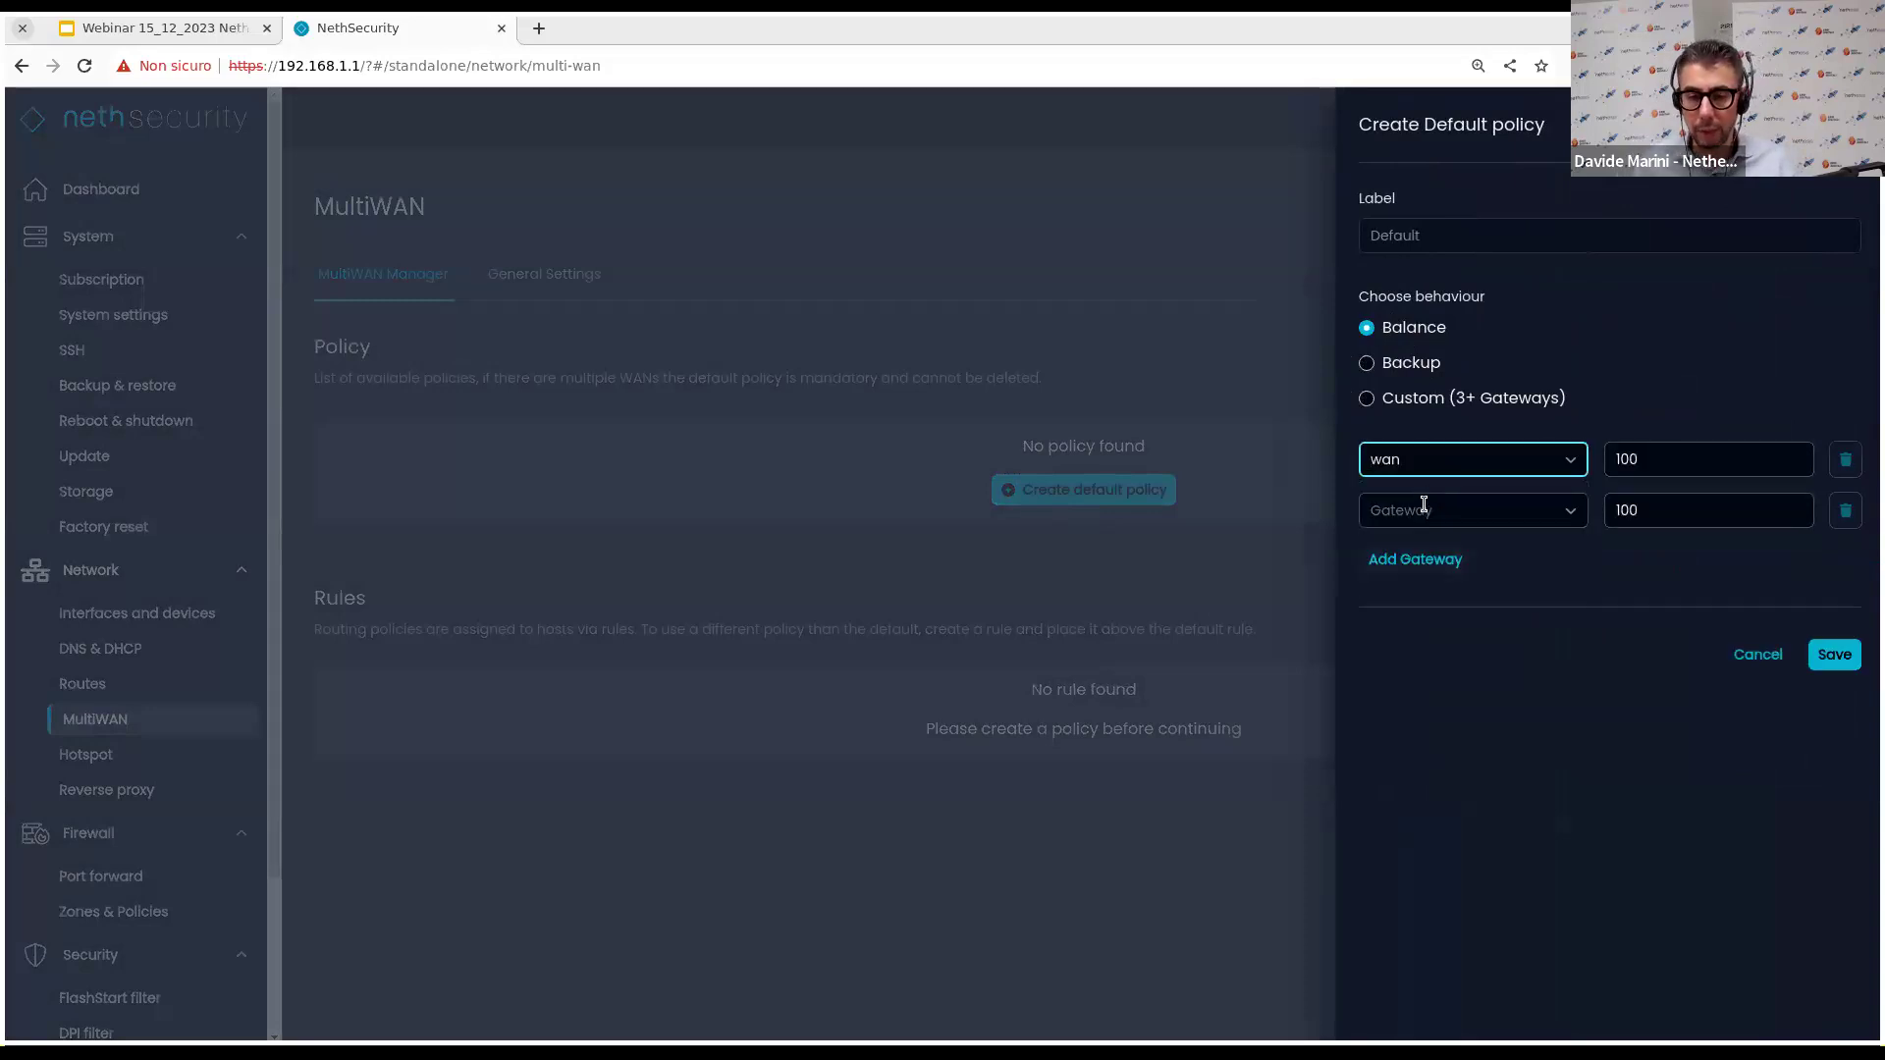
{"action": "left_click", "coordinate": [1423, 505]}
{"action": "left_click", "coordinate": [1424, 589]}
{"action": "double_click", "coordinate": [1659, 466]}
{"action": "type", "text": "50"}
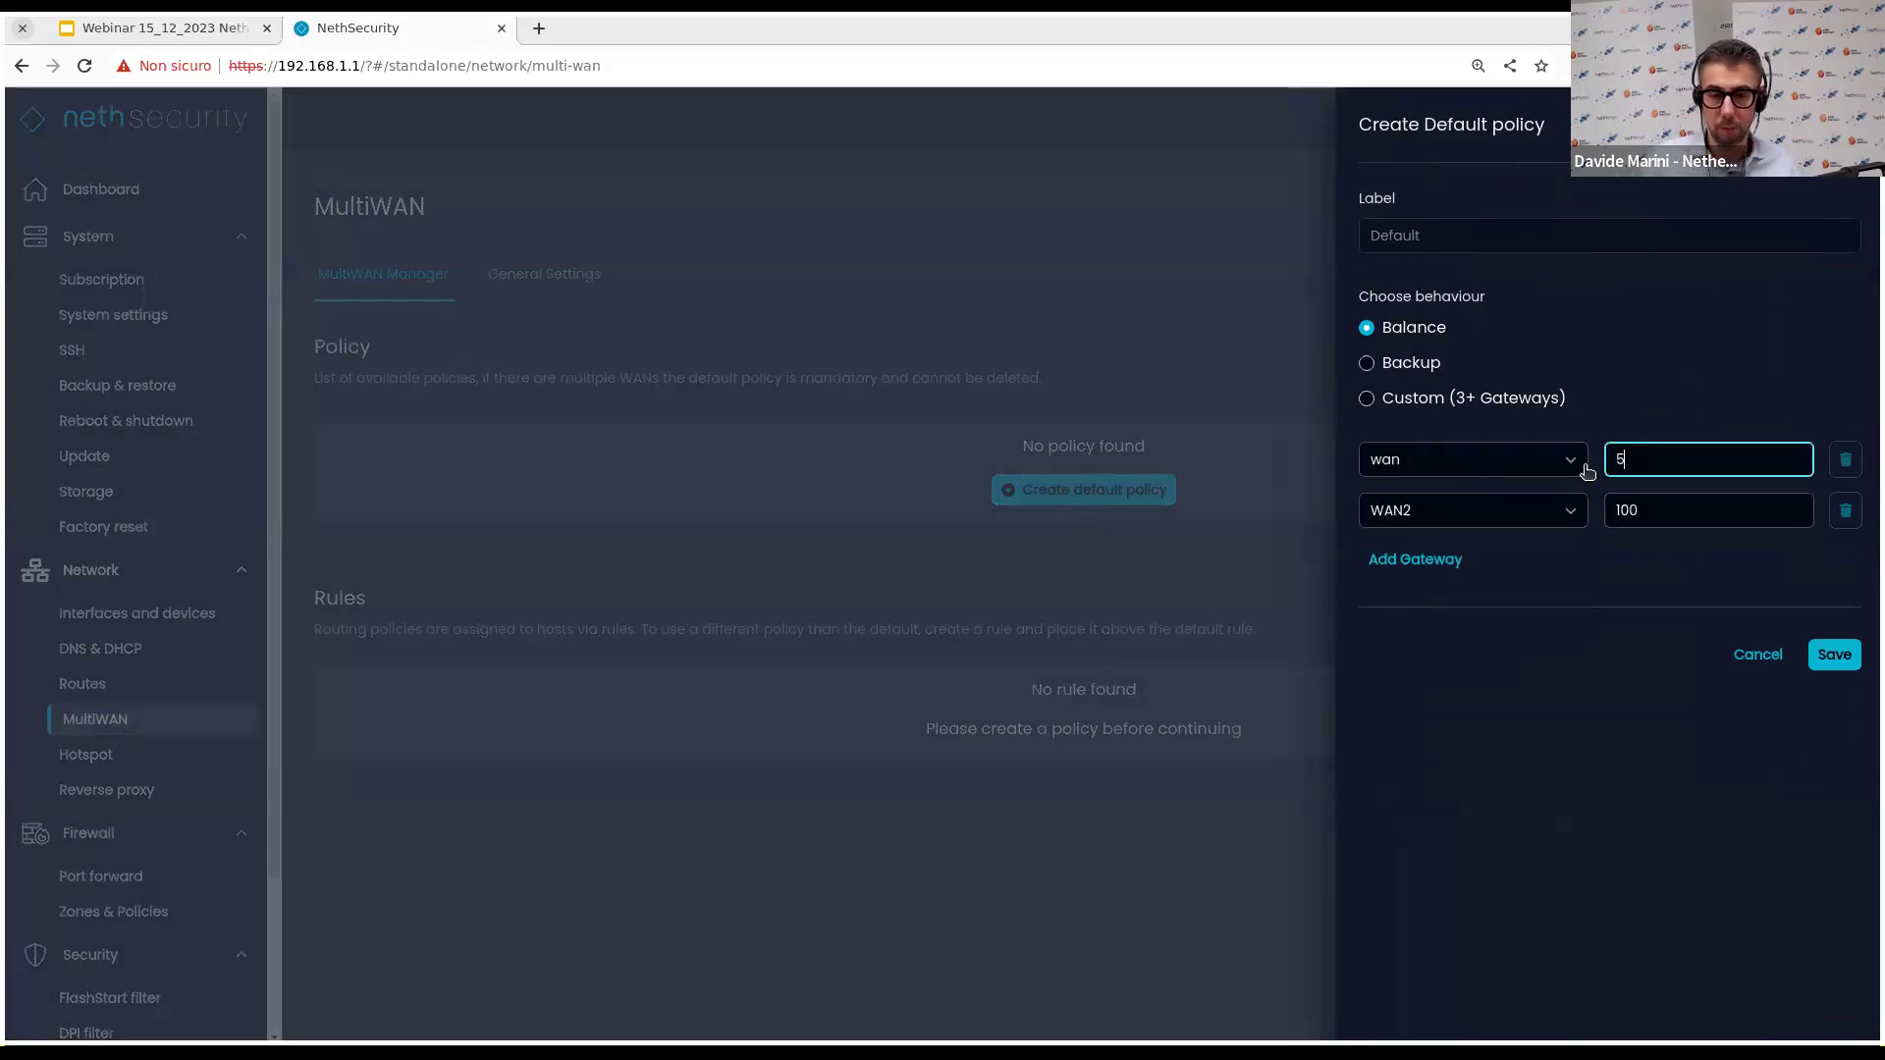
{"action": "left_click", "coordinate": [1835, 654]}
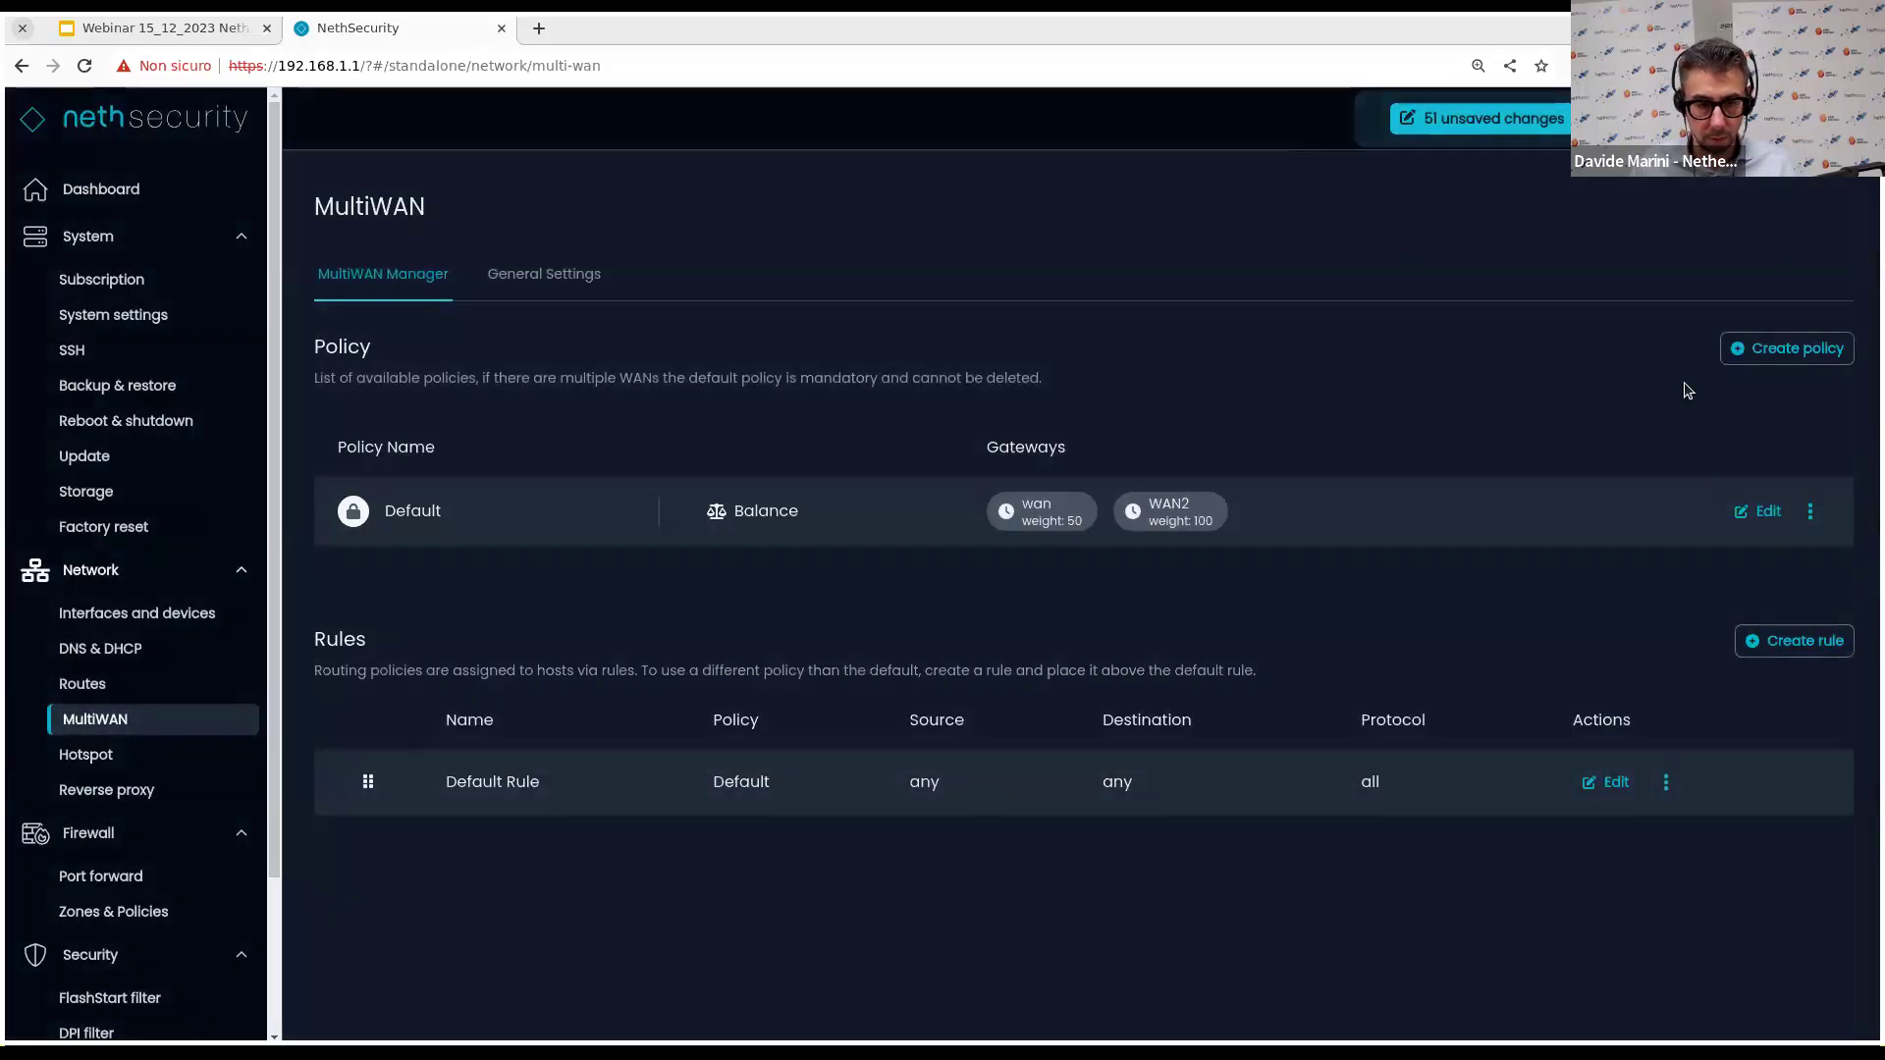
{"action": "left_click", "coordinate": [1512, 120]}
{"action": "left_click", "coordinate": [1227, 626]}
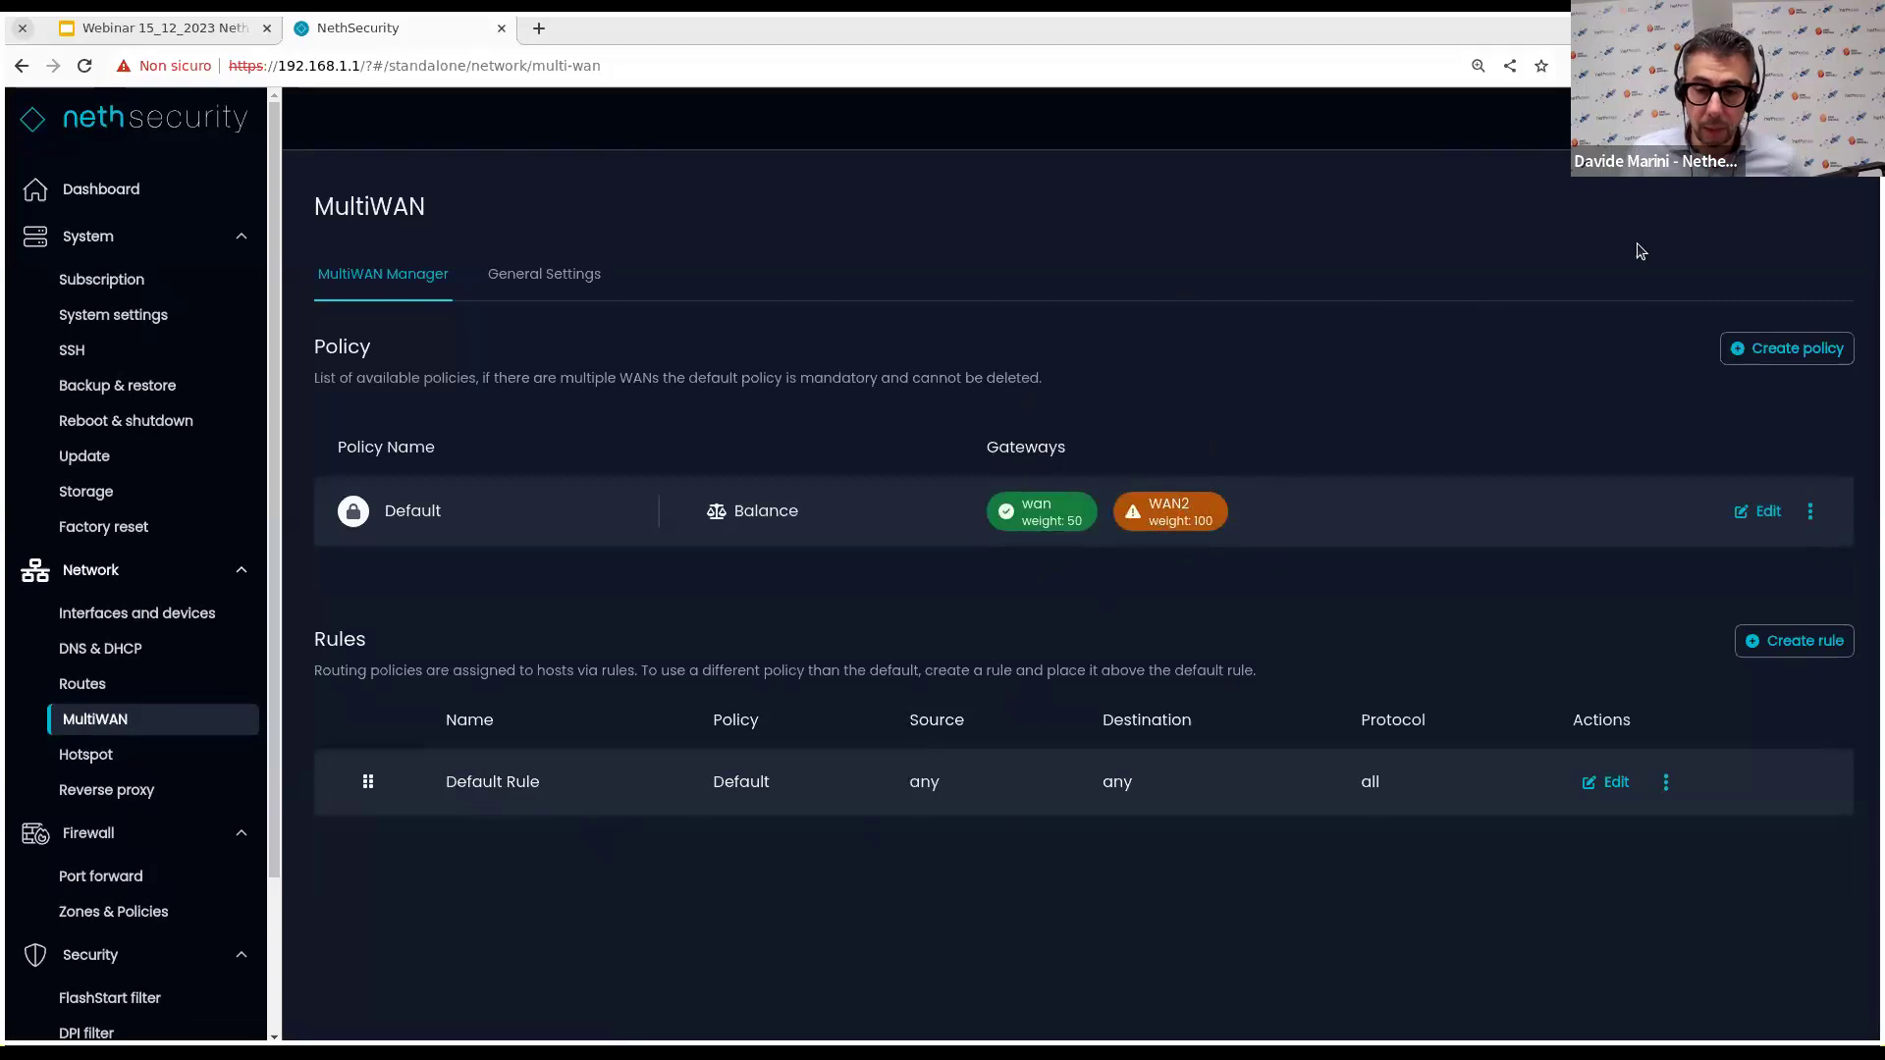
Switch the Default policy to Backup behaviour, add WAN3 as the priority 3 gateway, and apply the changes.
{"action": "left_click", "coordinate": [1759, 510]}
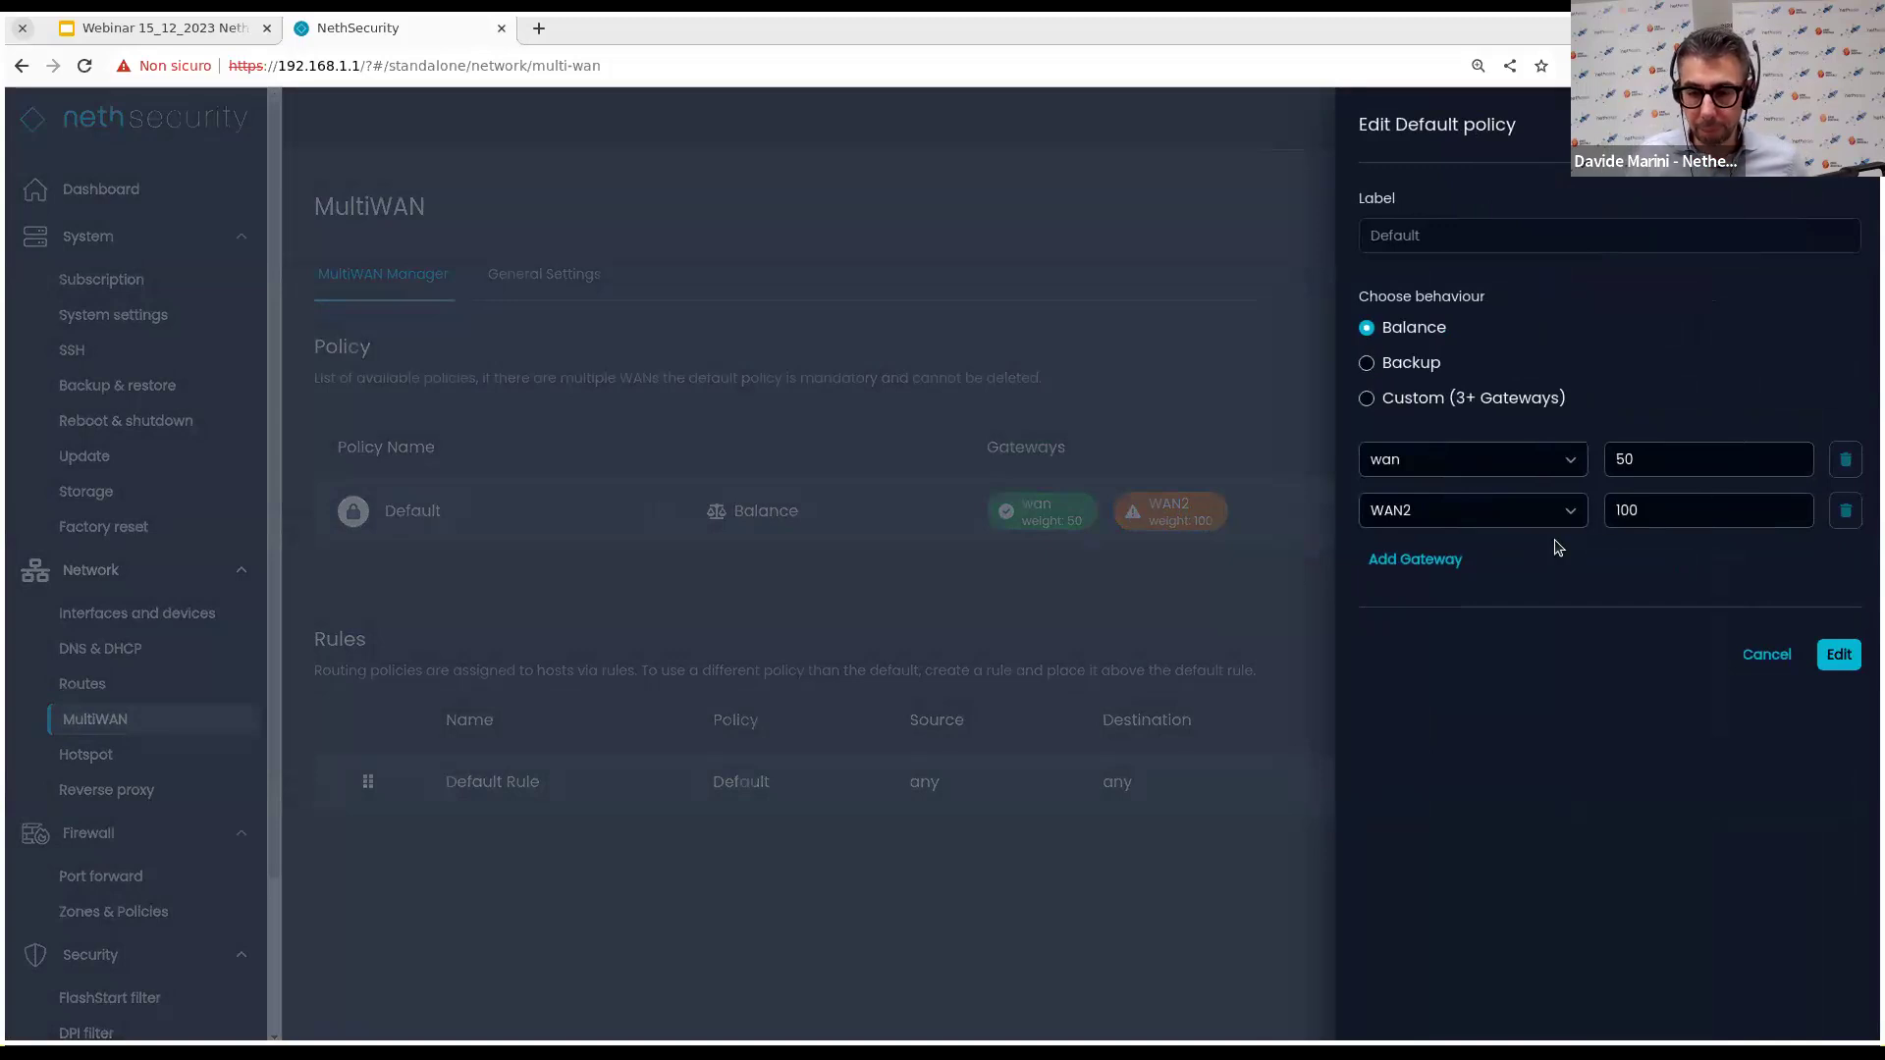
{"action": "left_click", "coordinate": [1367, 363]}
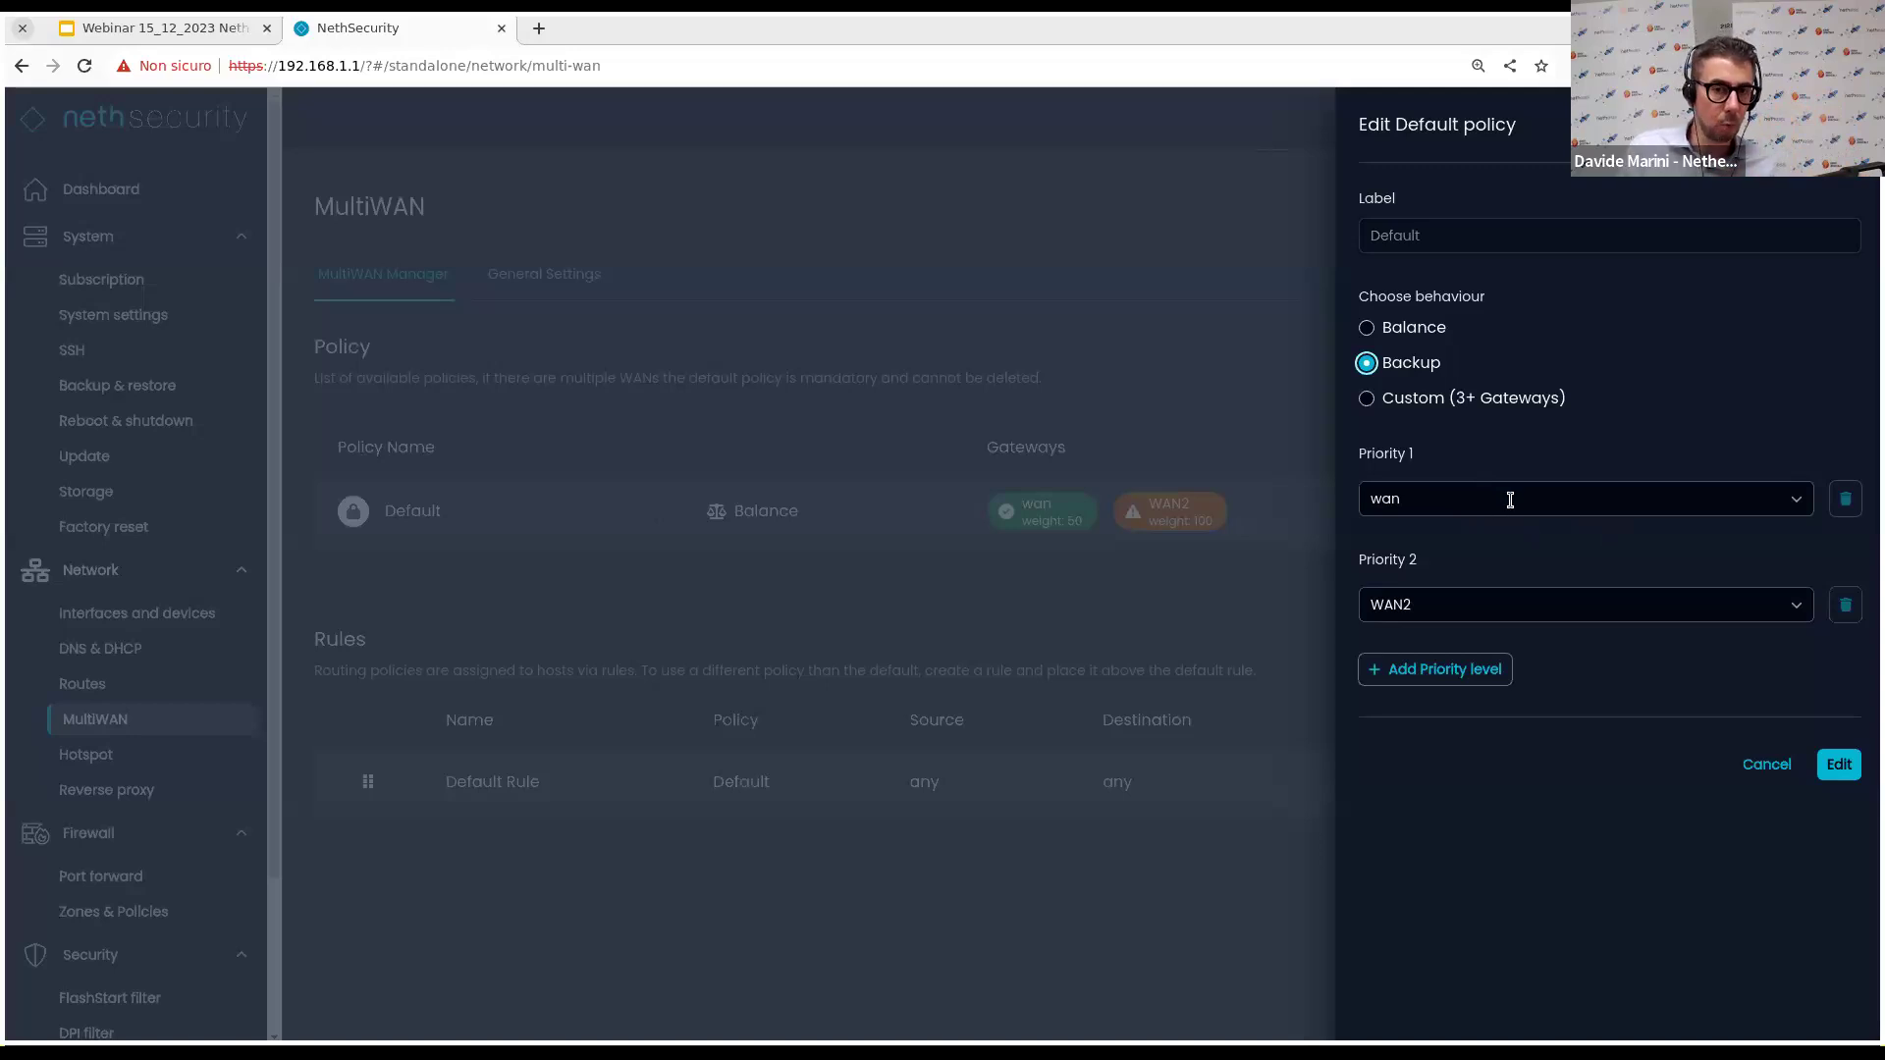
{"action": "left_click", "coordinate": [1455, 493]}
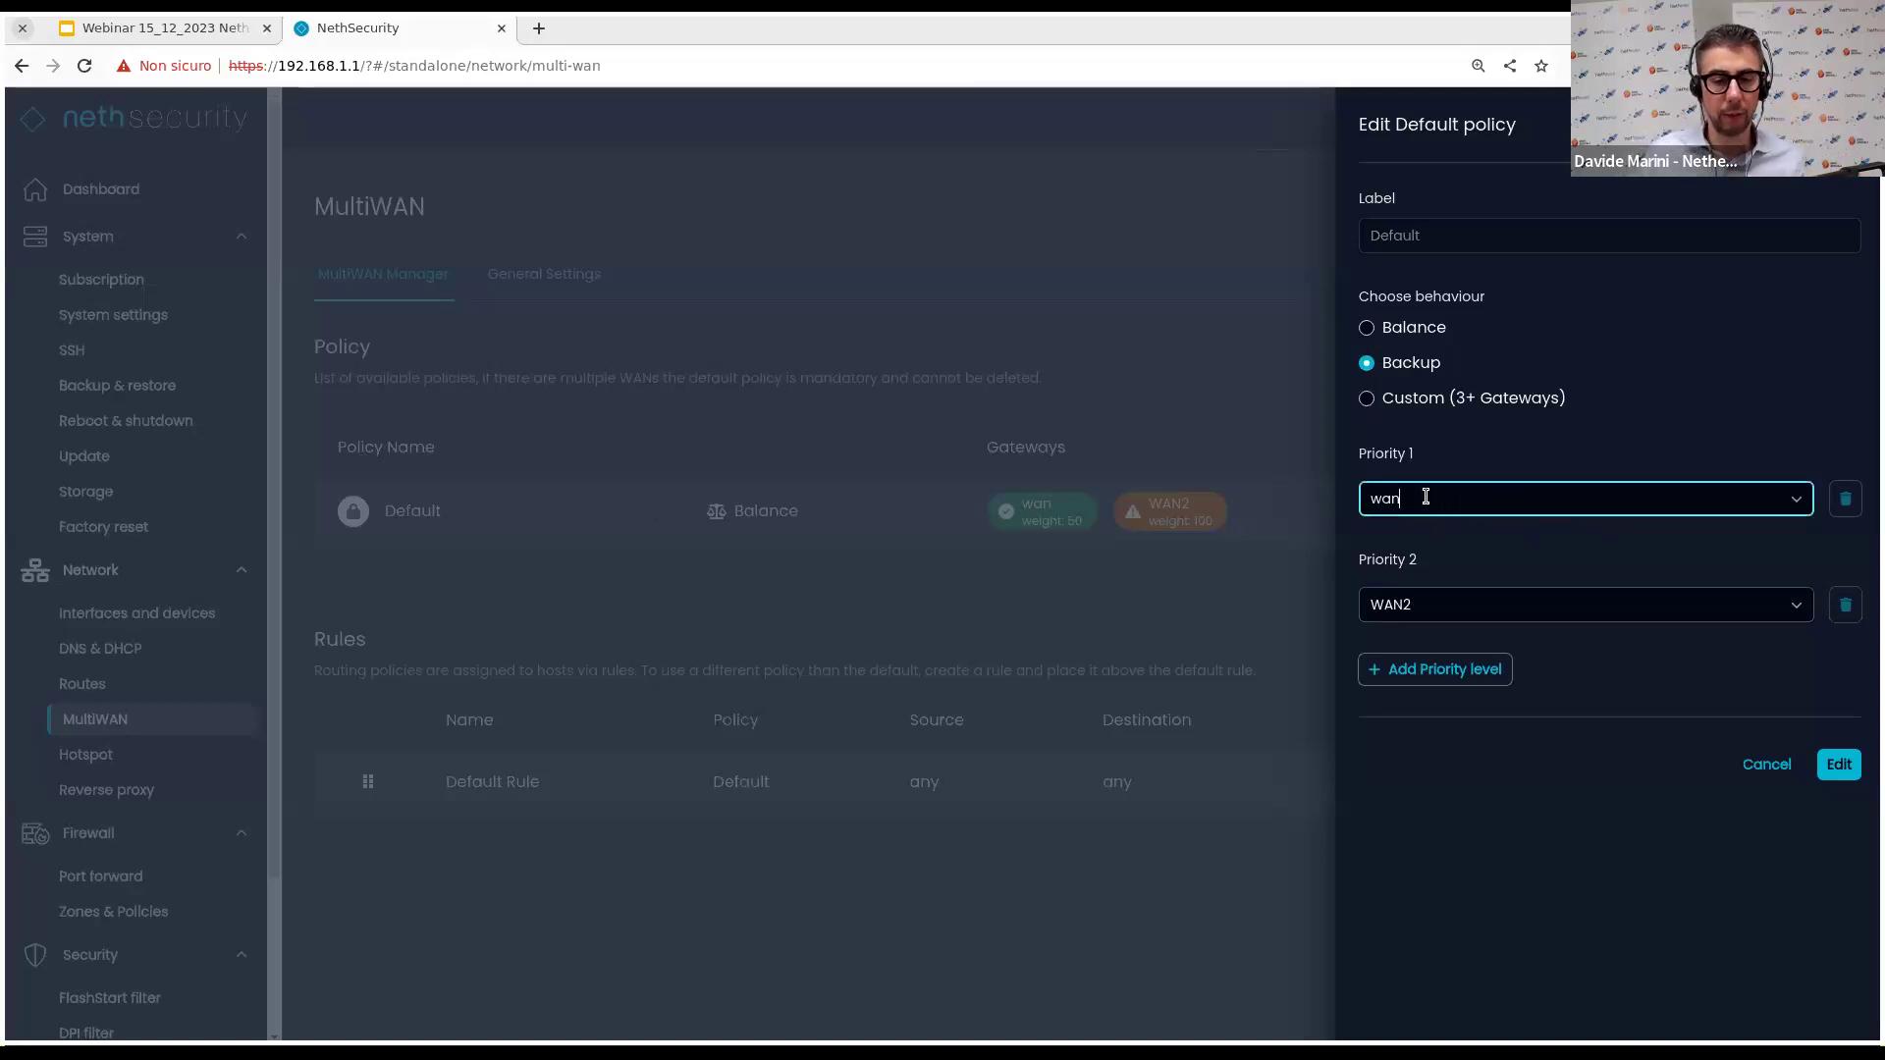
{"action": "left_click", "coordinate": [1549, 465]}
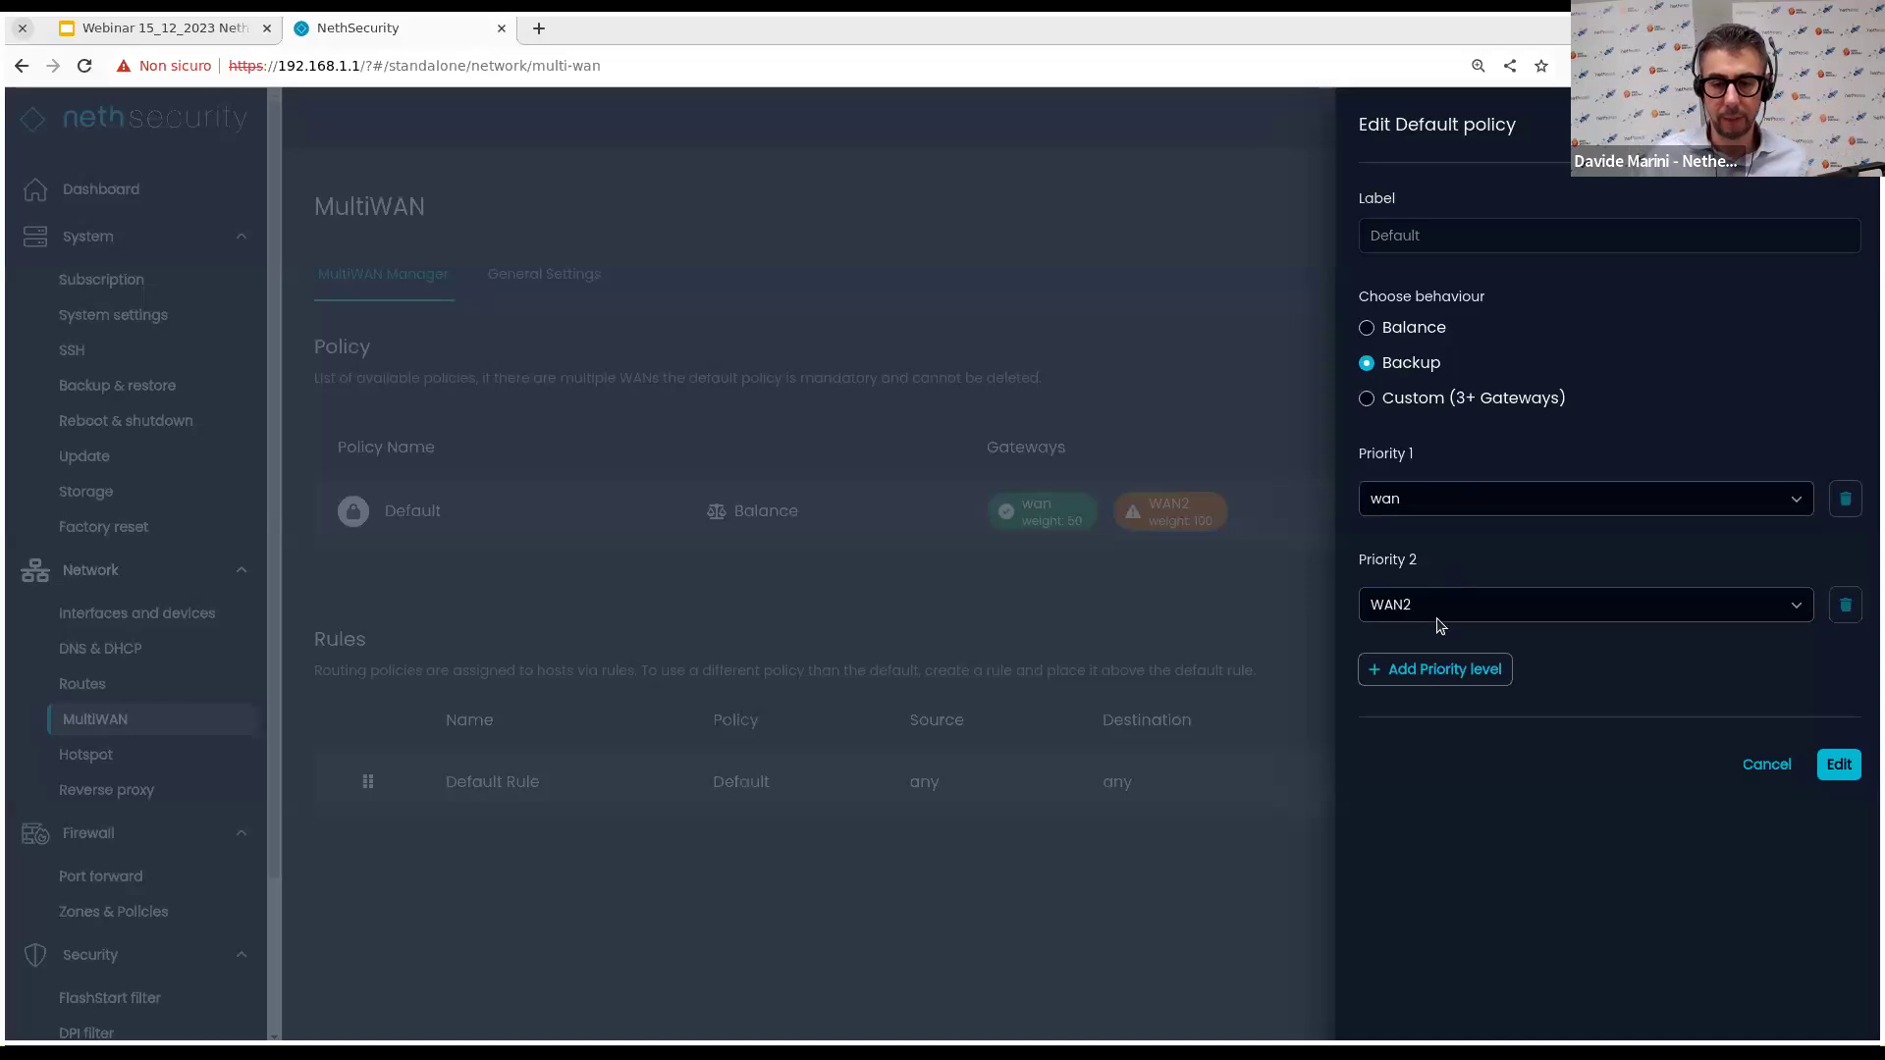
{"action": "left_click", "coordinate": [1480, 669]}
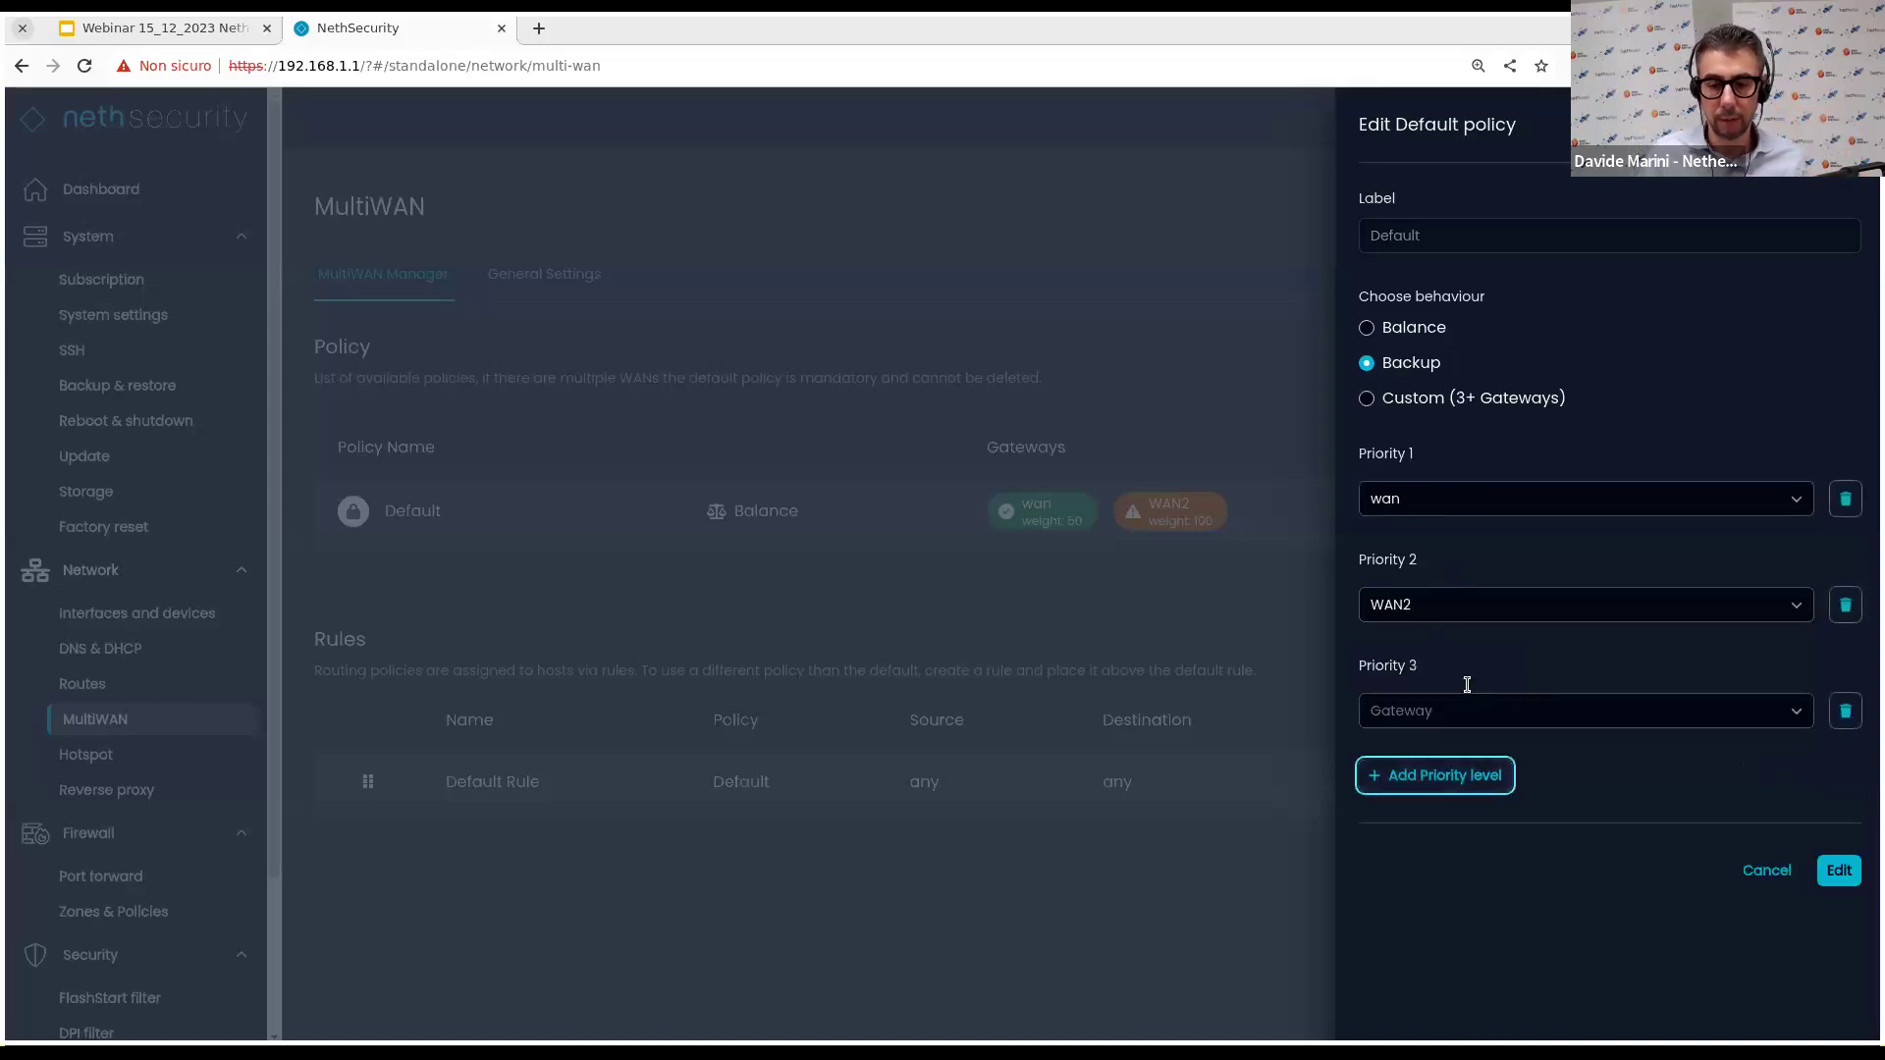
{"action": "left_click", "coordinate": [1420, 713]}
{"action": "left_click", "coordinate": [1431, 827]}
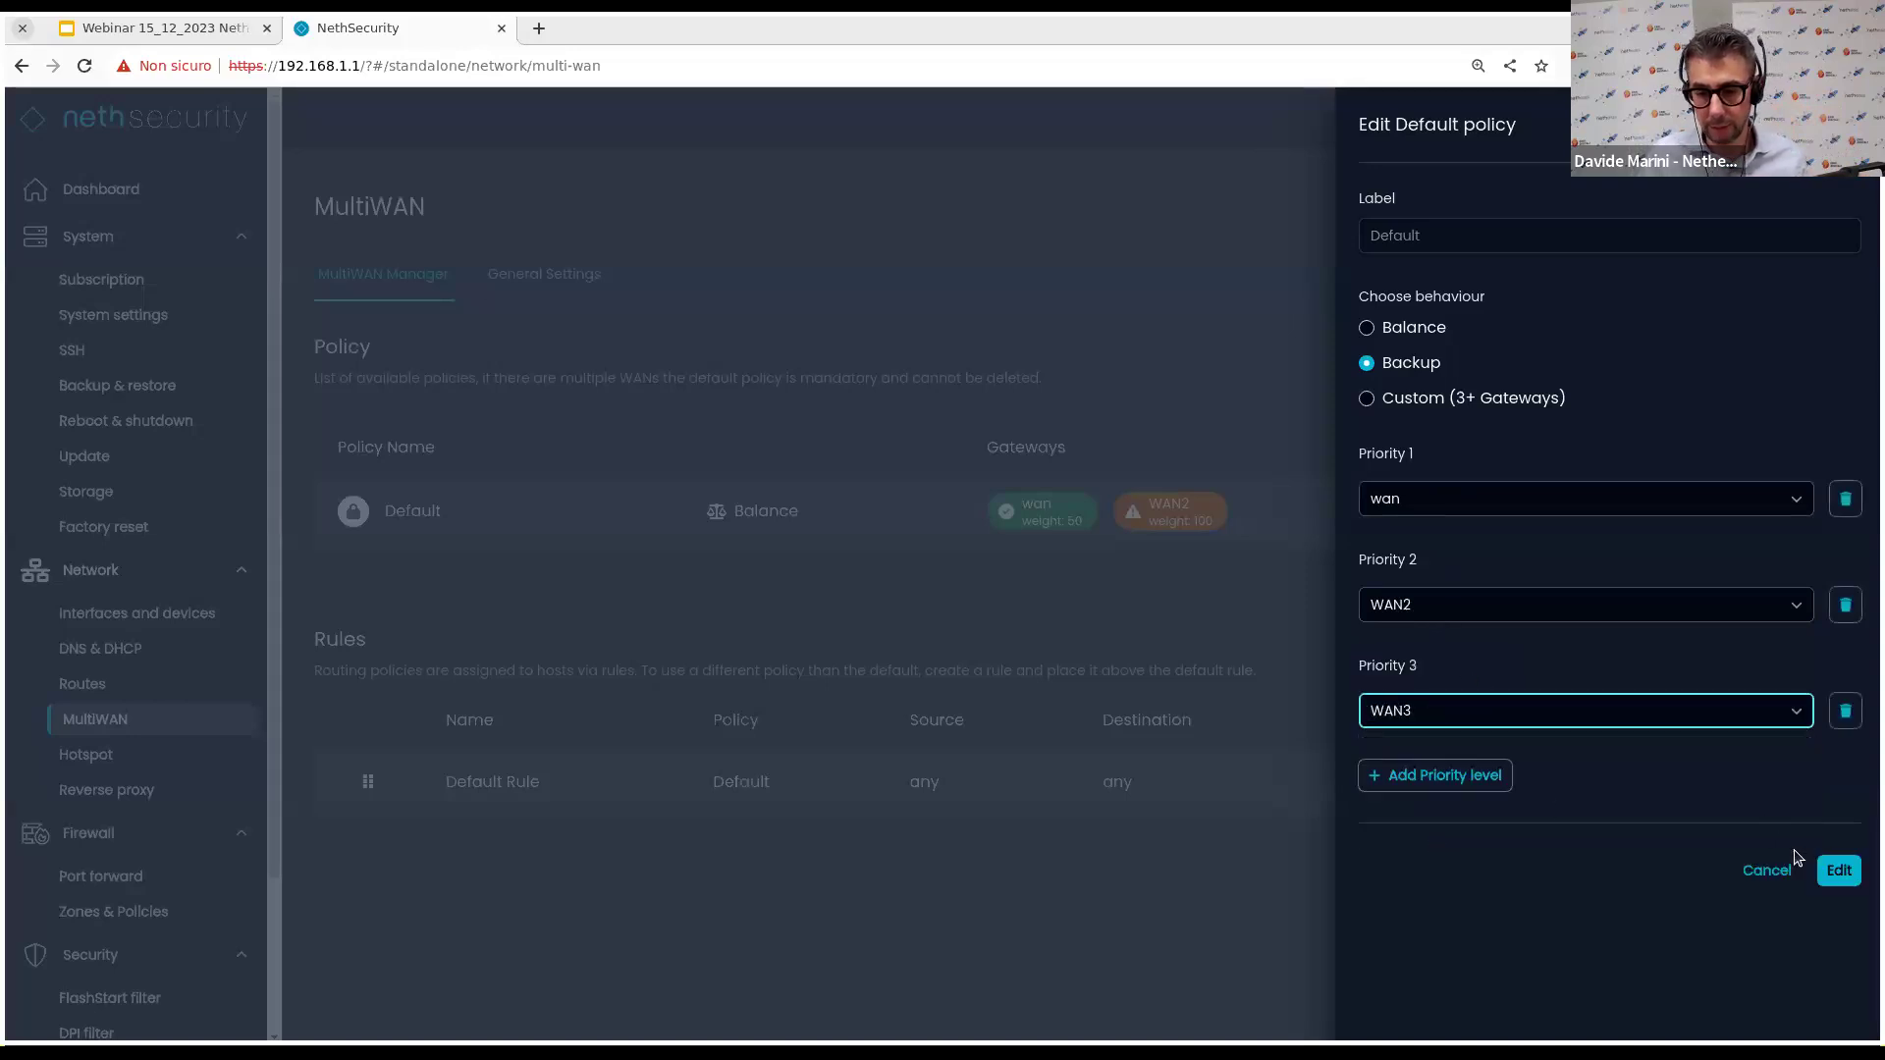
{"action": "left_click", "coordinate": [1834, 872]}
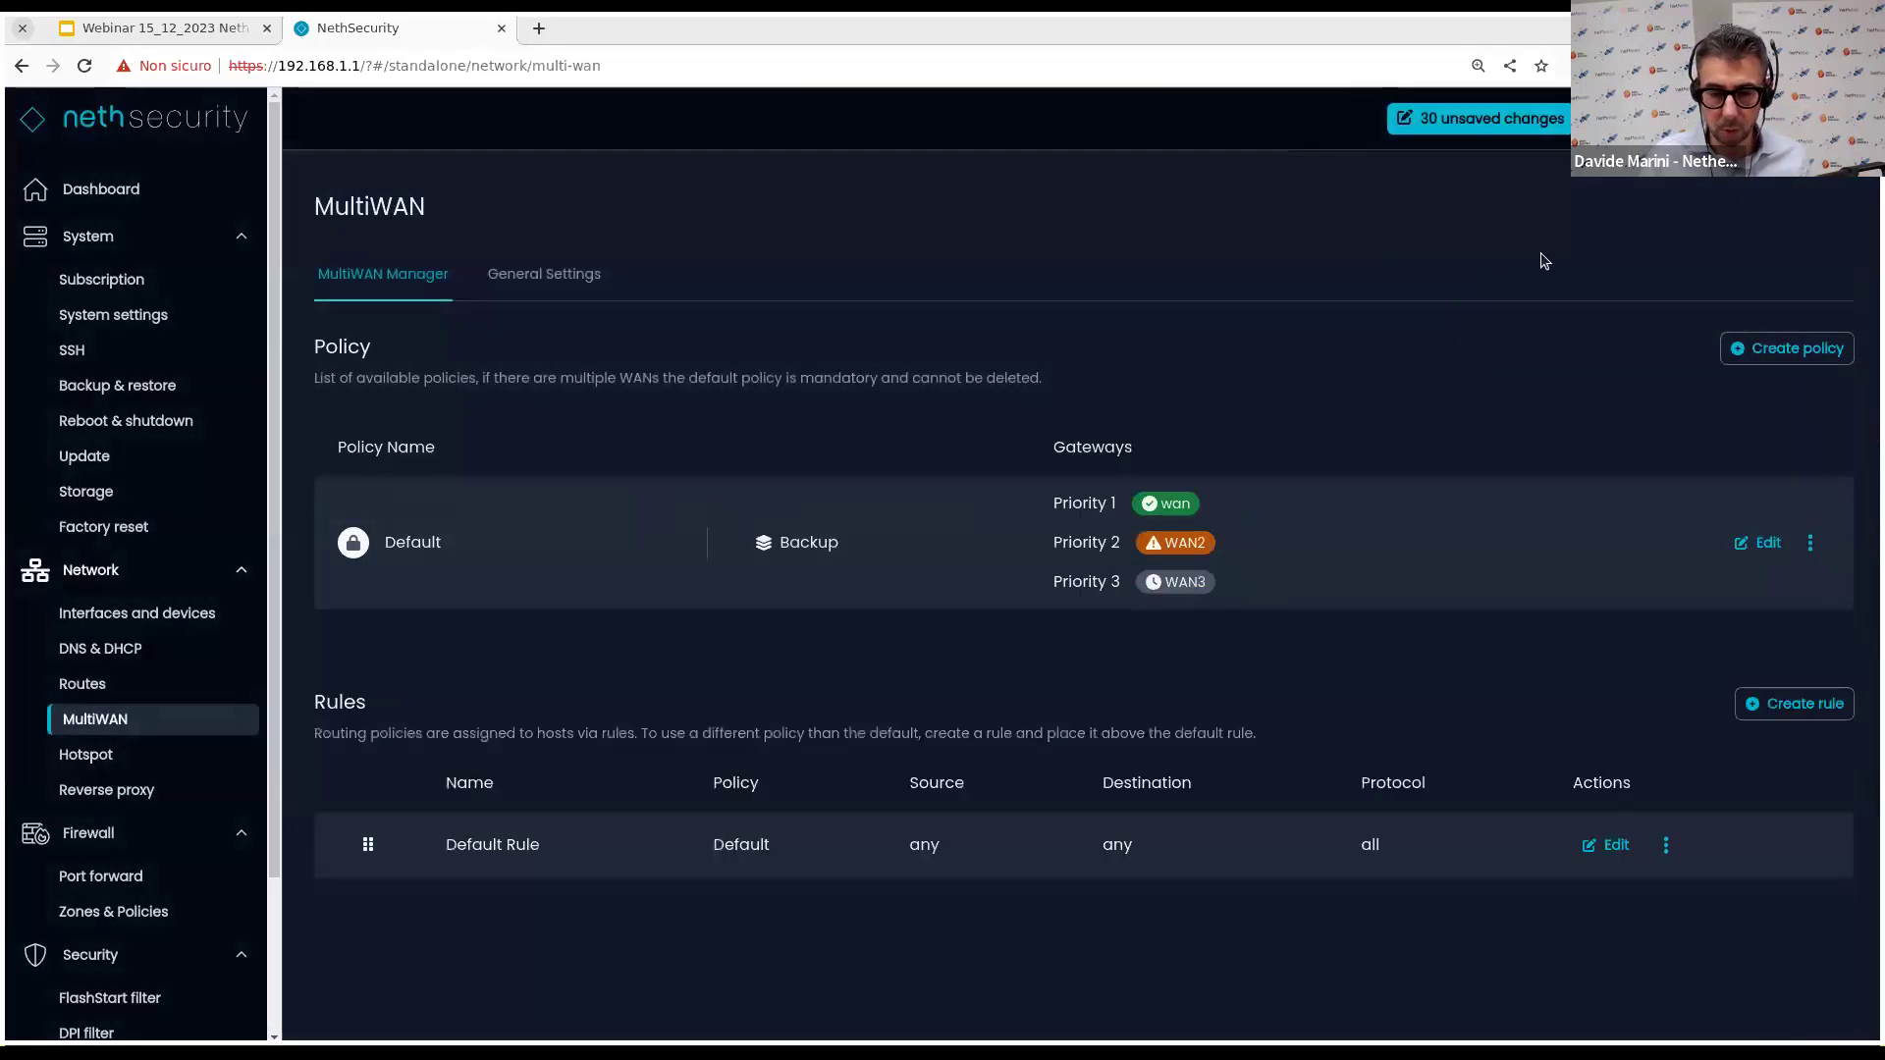
{"action": "left_click", "coordinate": [1473, 119]}
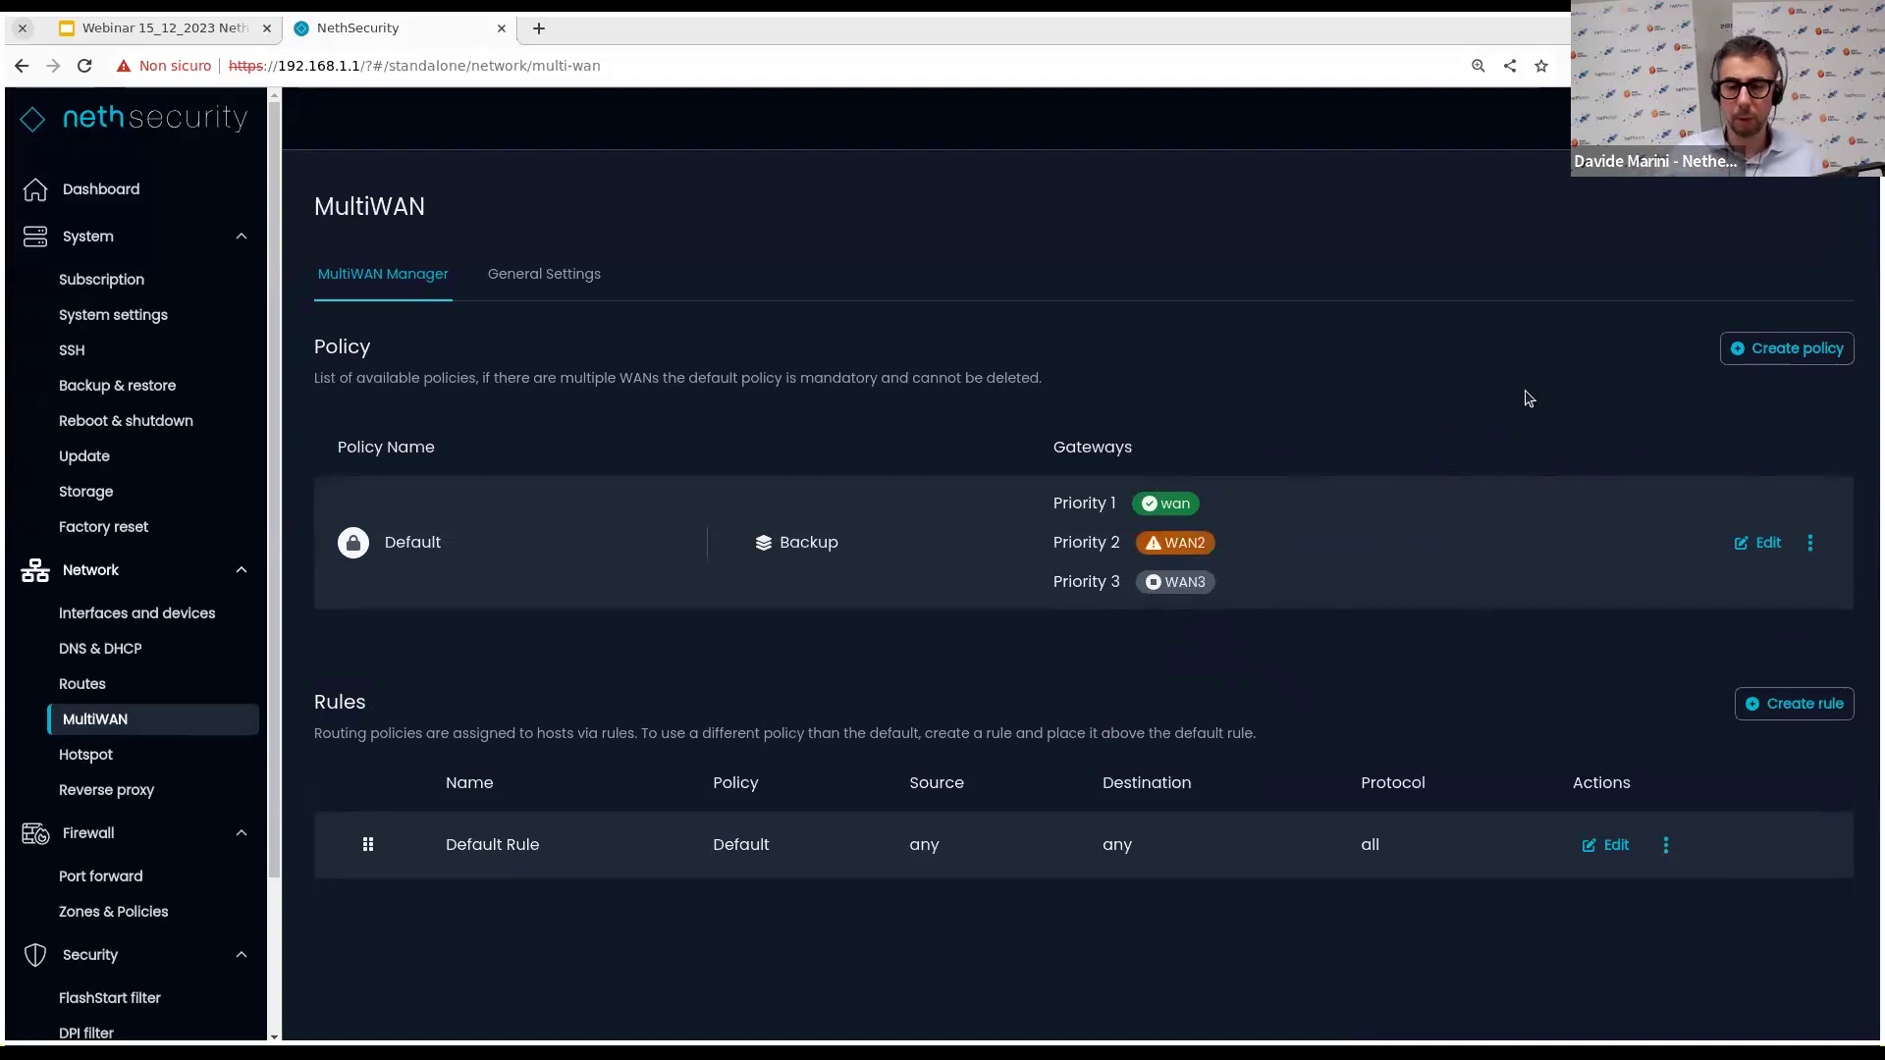
Switch the Default policy to Balance behaviour, remove its WAN3 gateway, and save the policy.
{"action": "left_click", "coordinate": [1760, 543]}
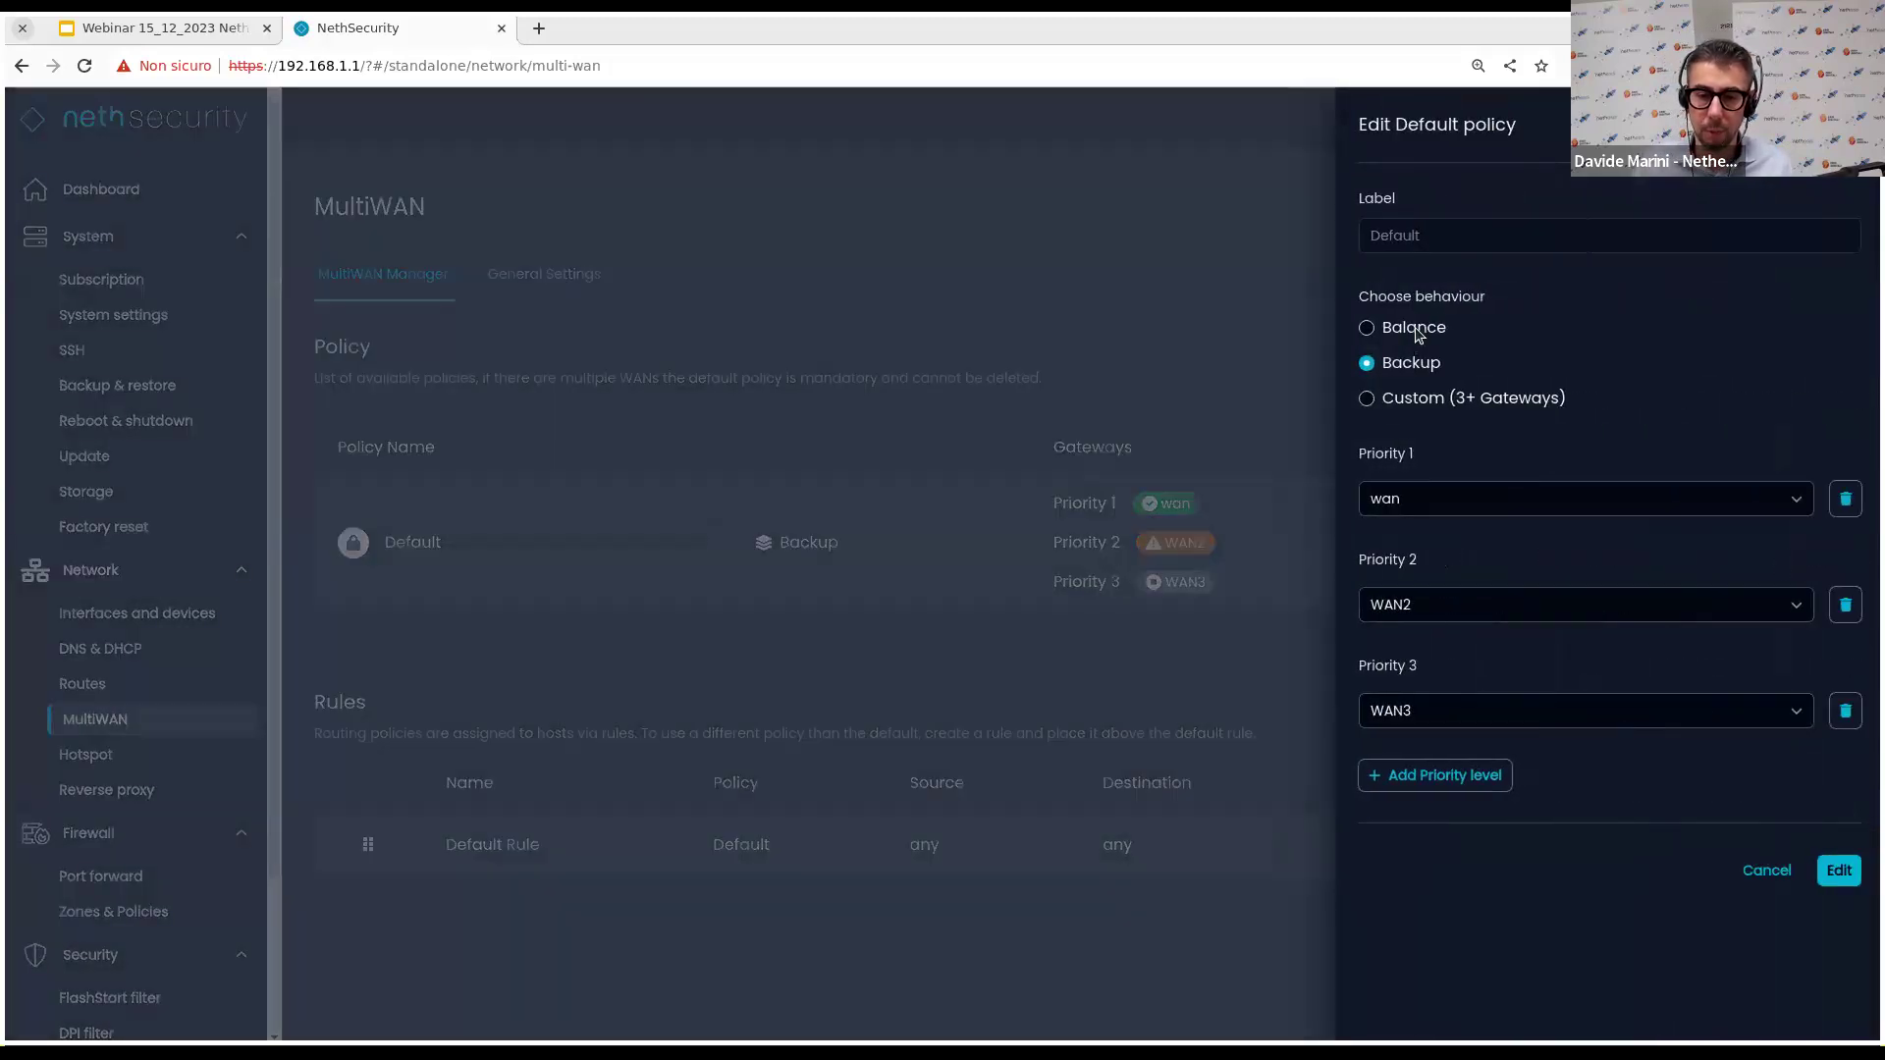
{"action": "left_click", "coordinate": [1419, 327]}
{"action": "left_click", "coordinate": [1438, 461]}
{"action": "left_click", "coordinate": [1647, 695]}
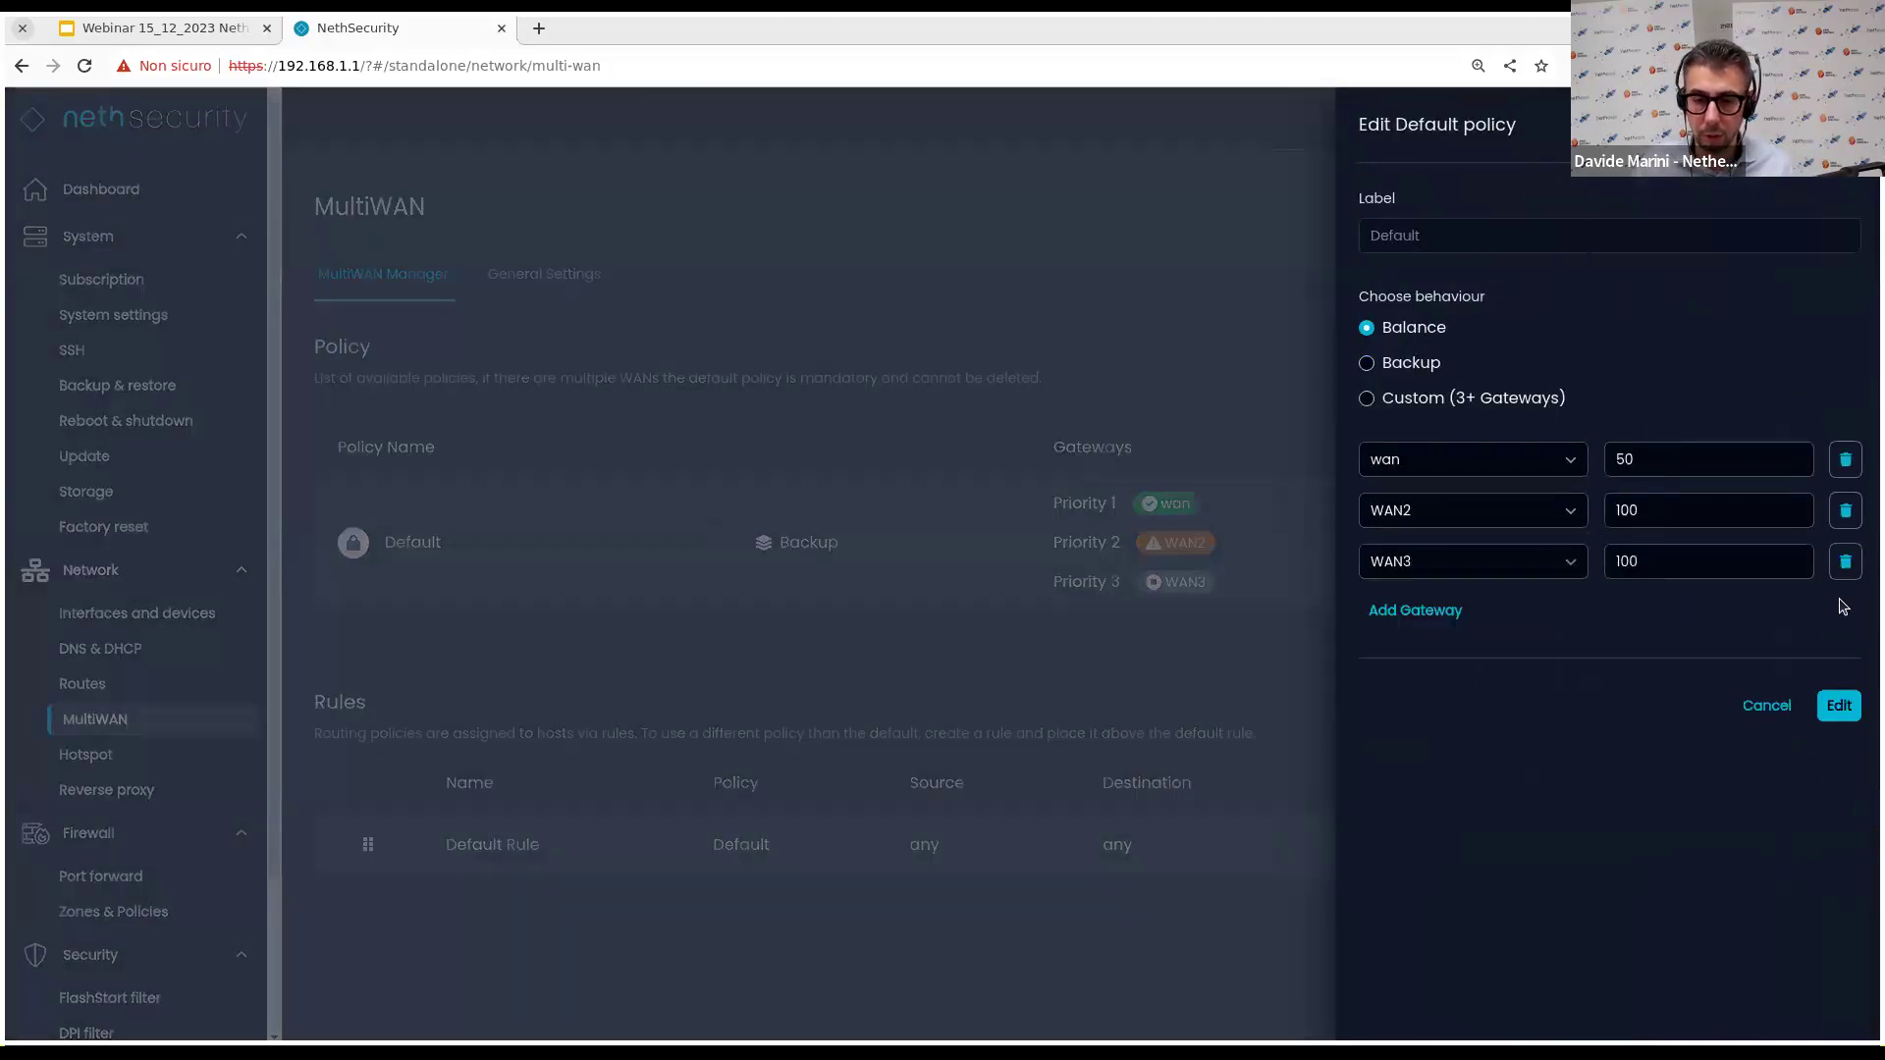
{"action": "left_click", "coordinate": [1845, 563]}
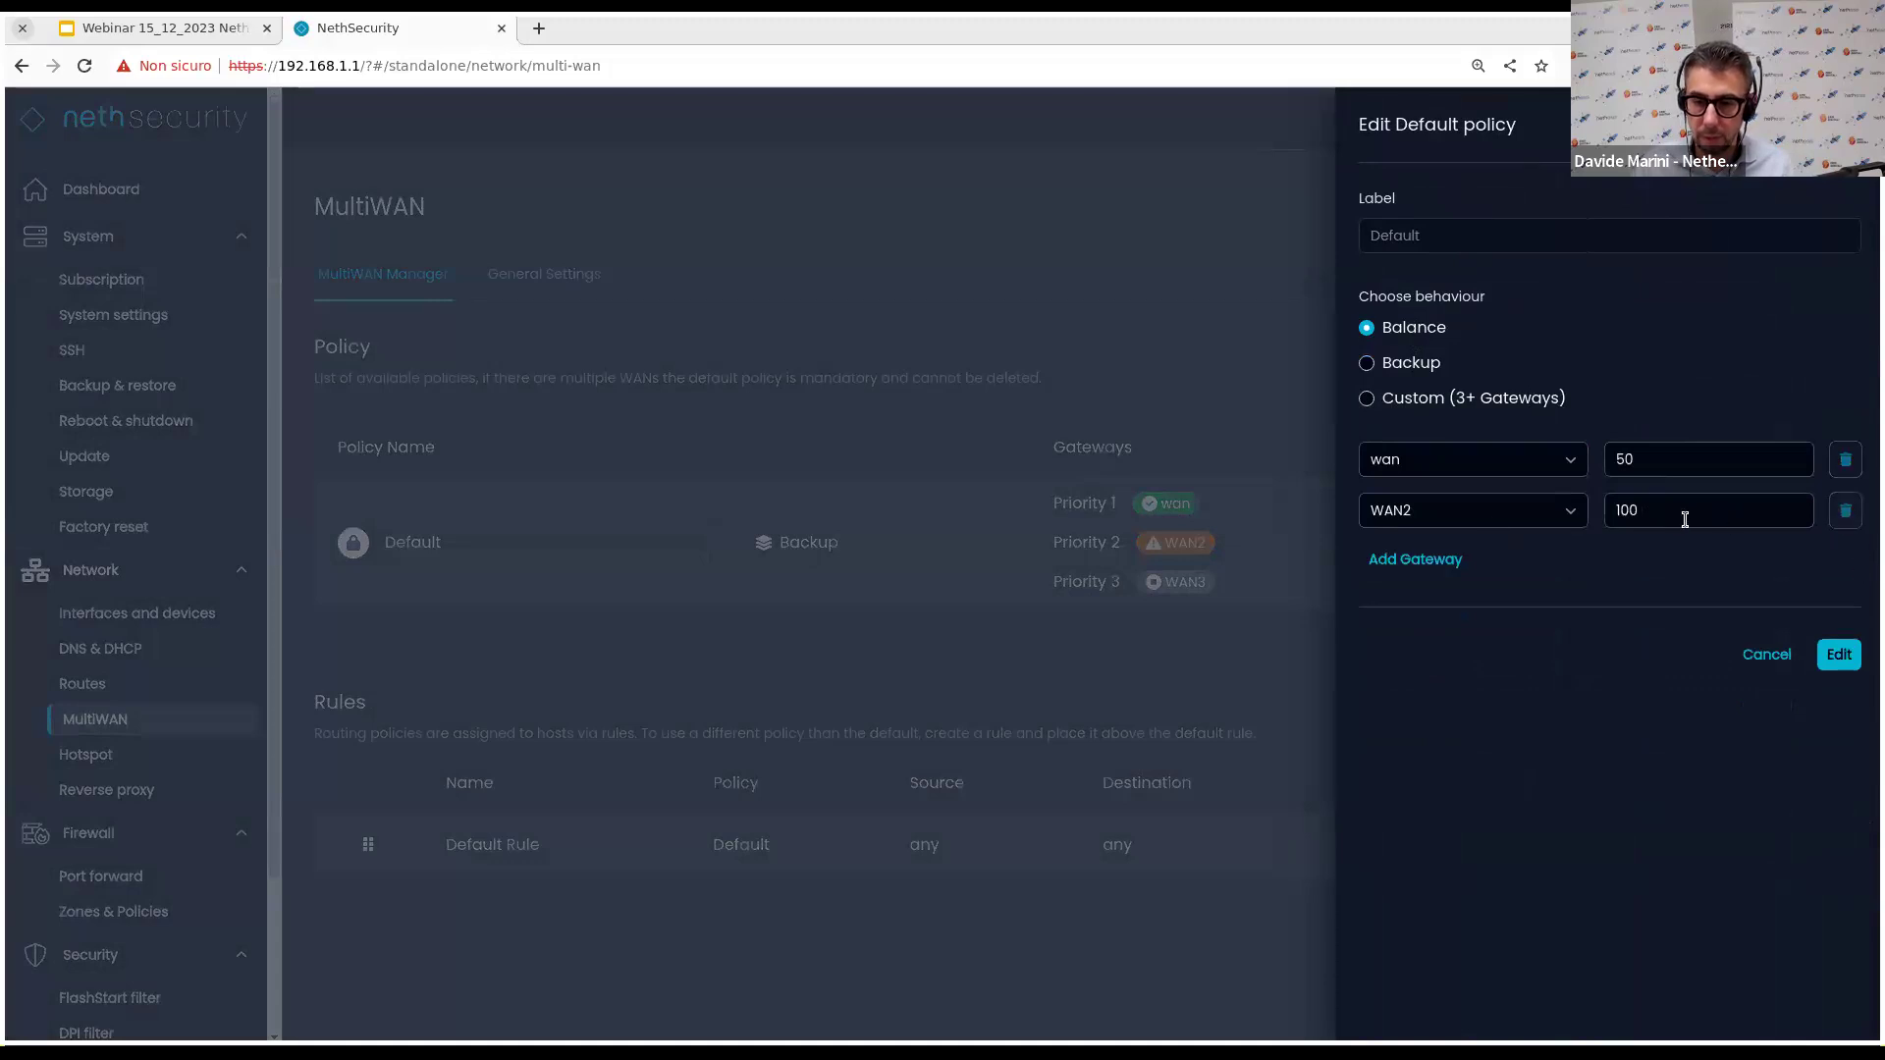
{"action": "left_click", "coordinate": [1839, 654]}
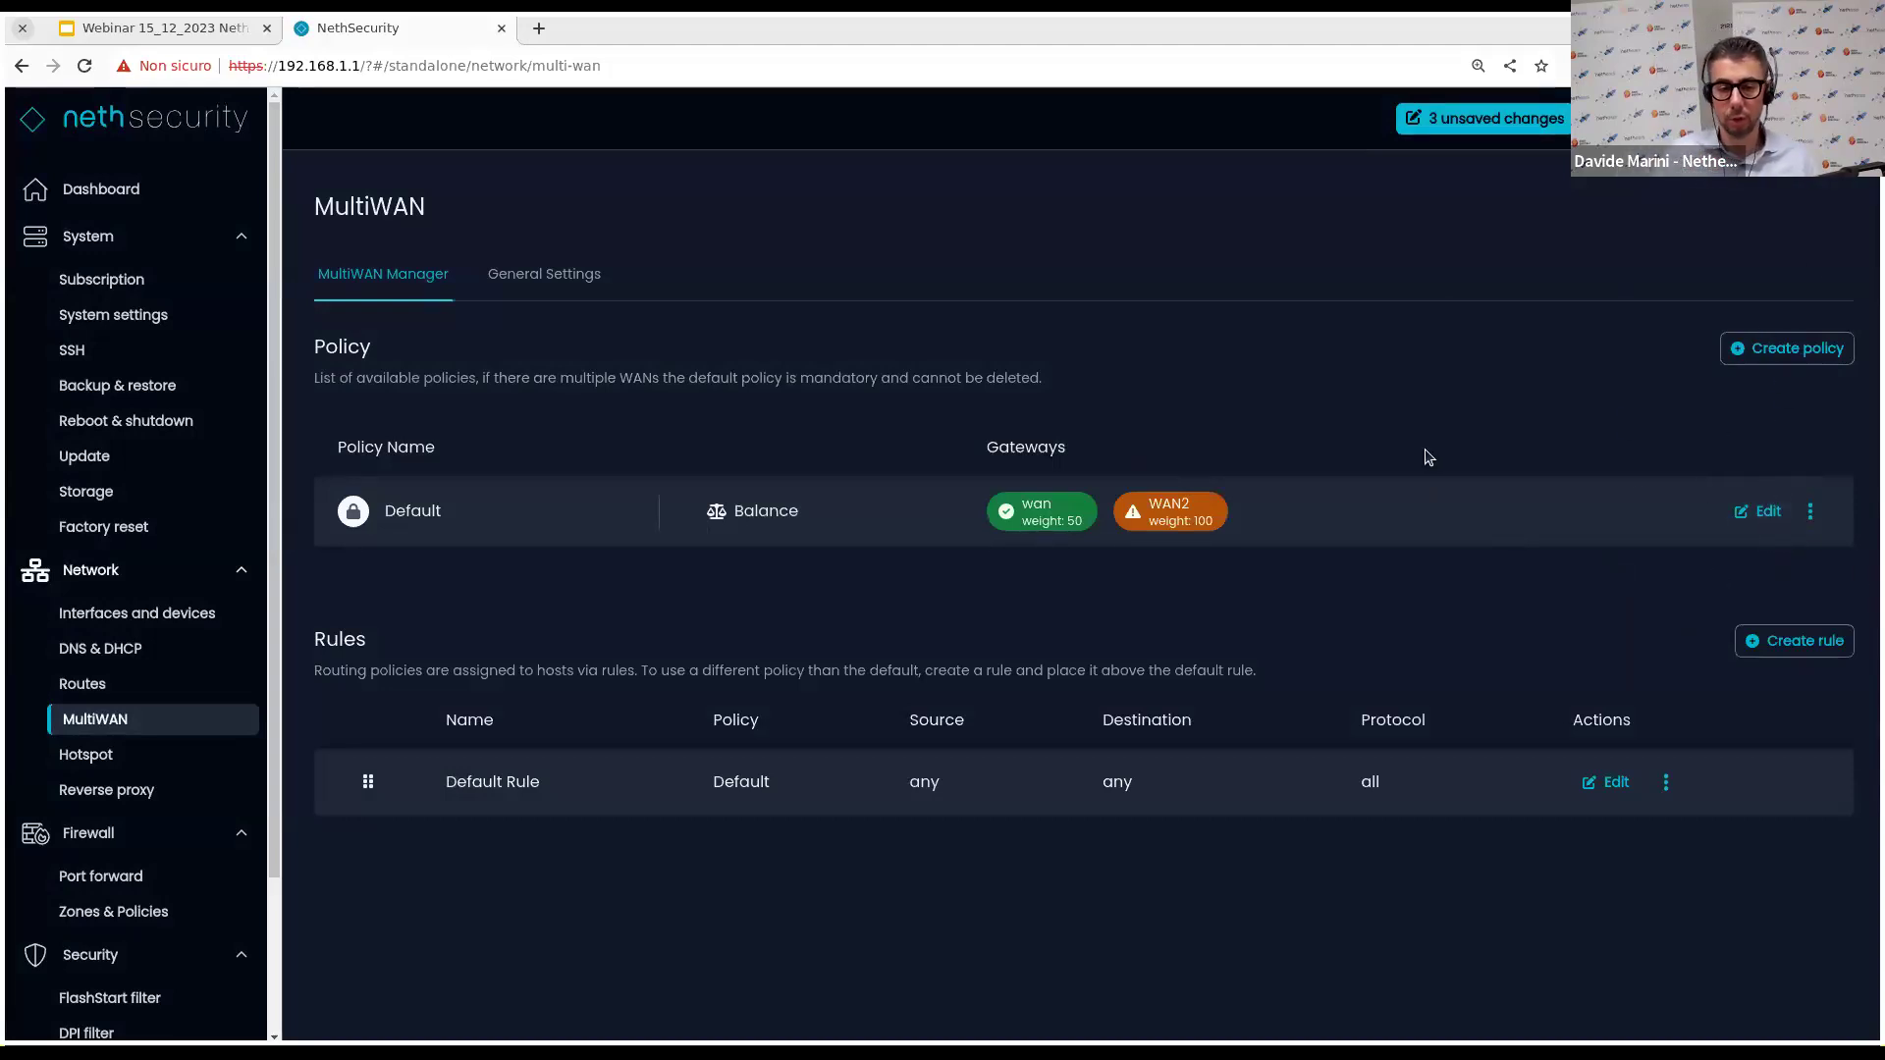
Start a new policy labelled traffico_speciale with Custom behaviour and wan as its only priority 1 gateway.
{"action": "left_click", "coordinate": [1813, 349]}
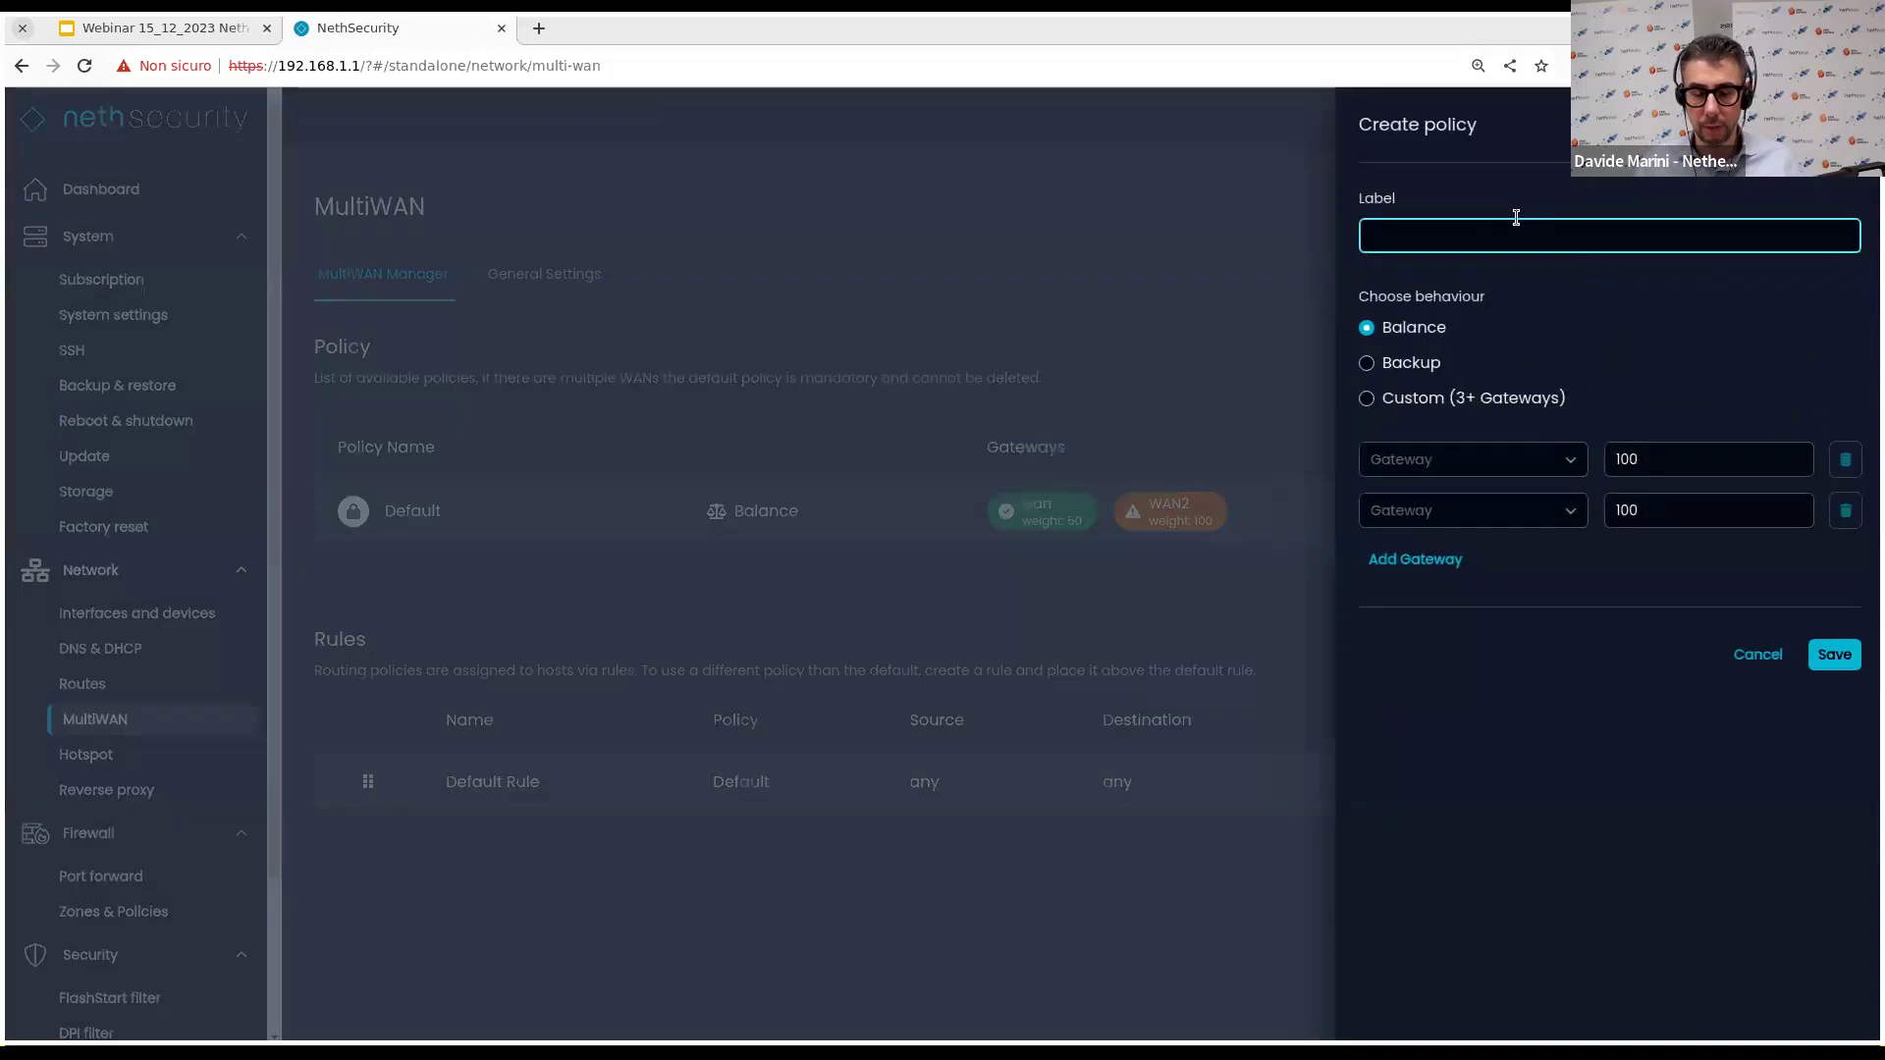
{"action": "type", "text": "tr"}
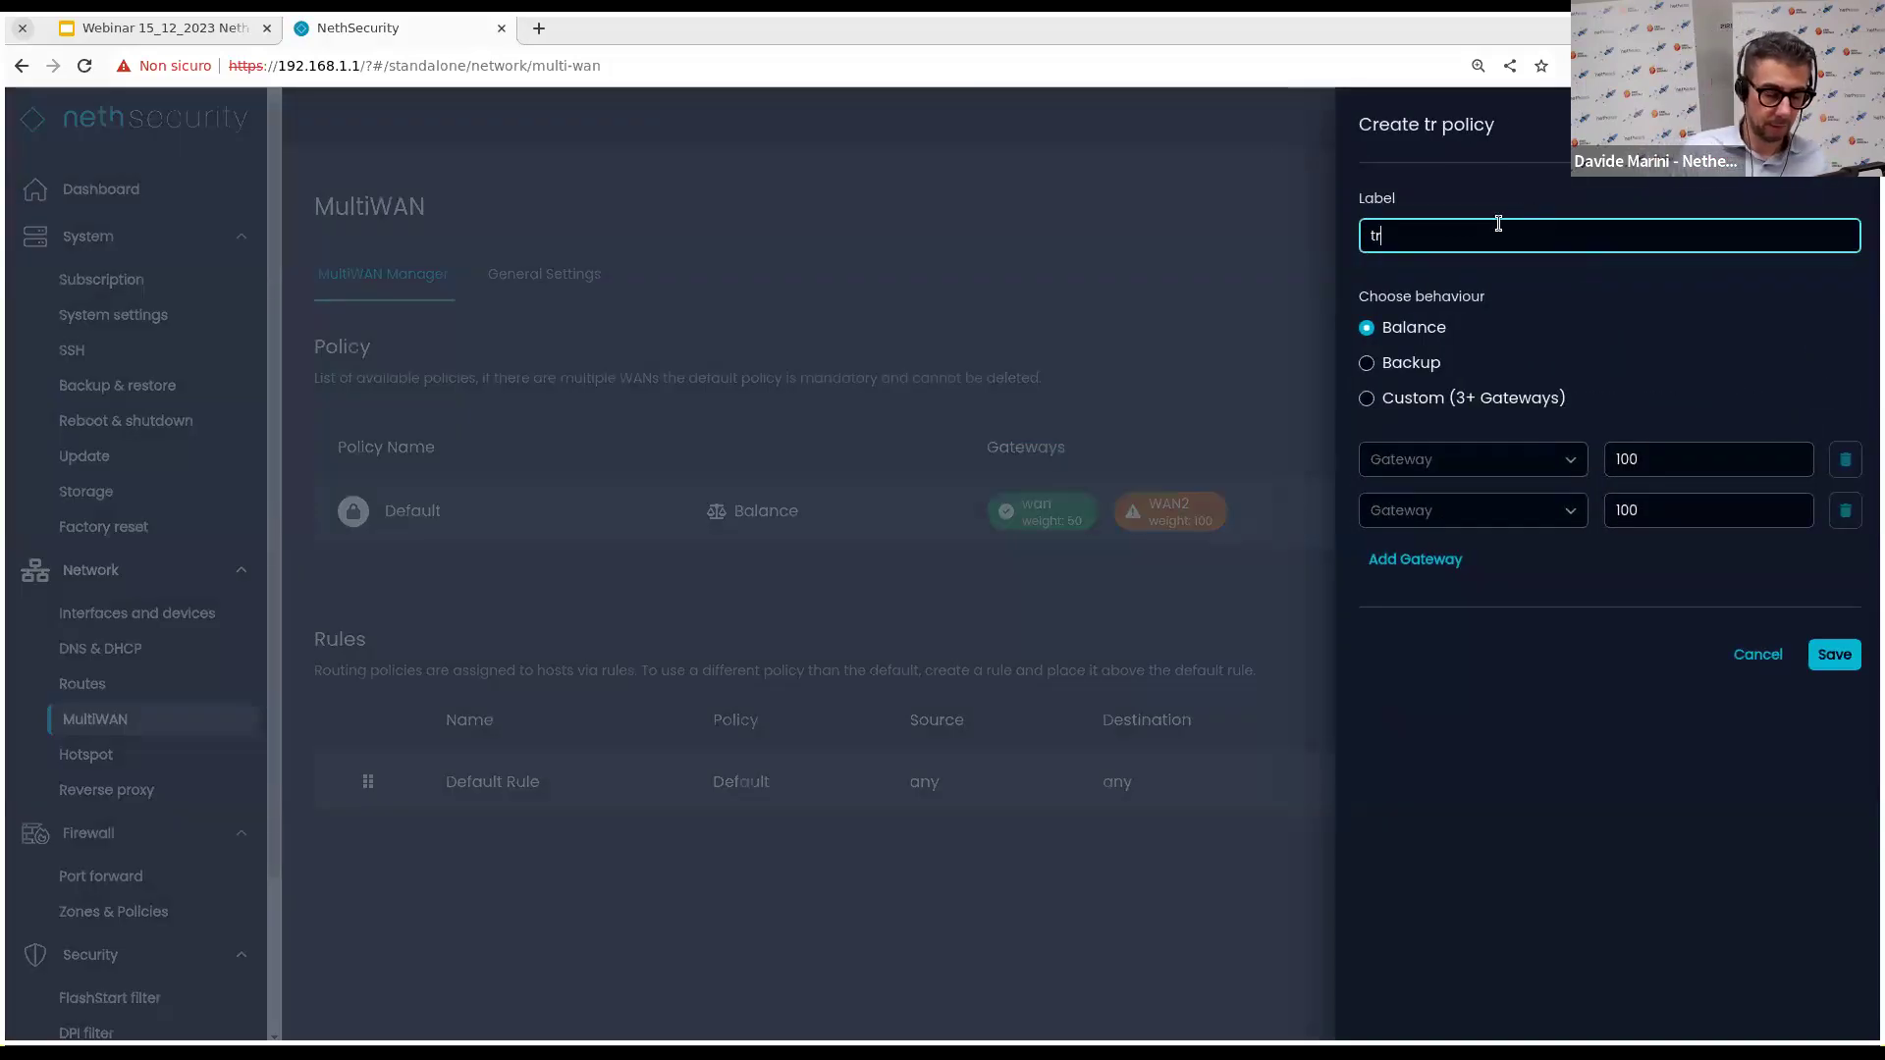
{"action": "type", "text": "affico_specia"}
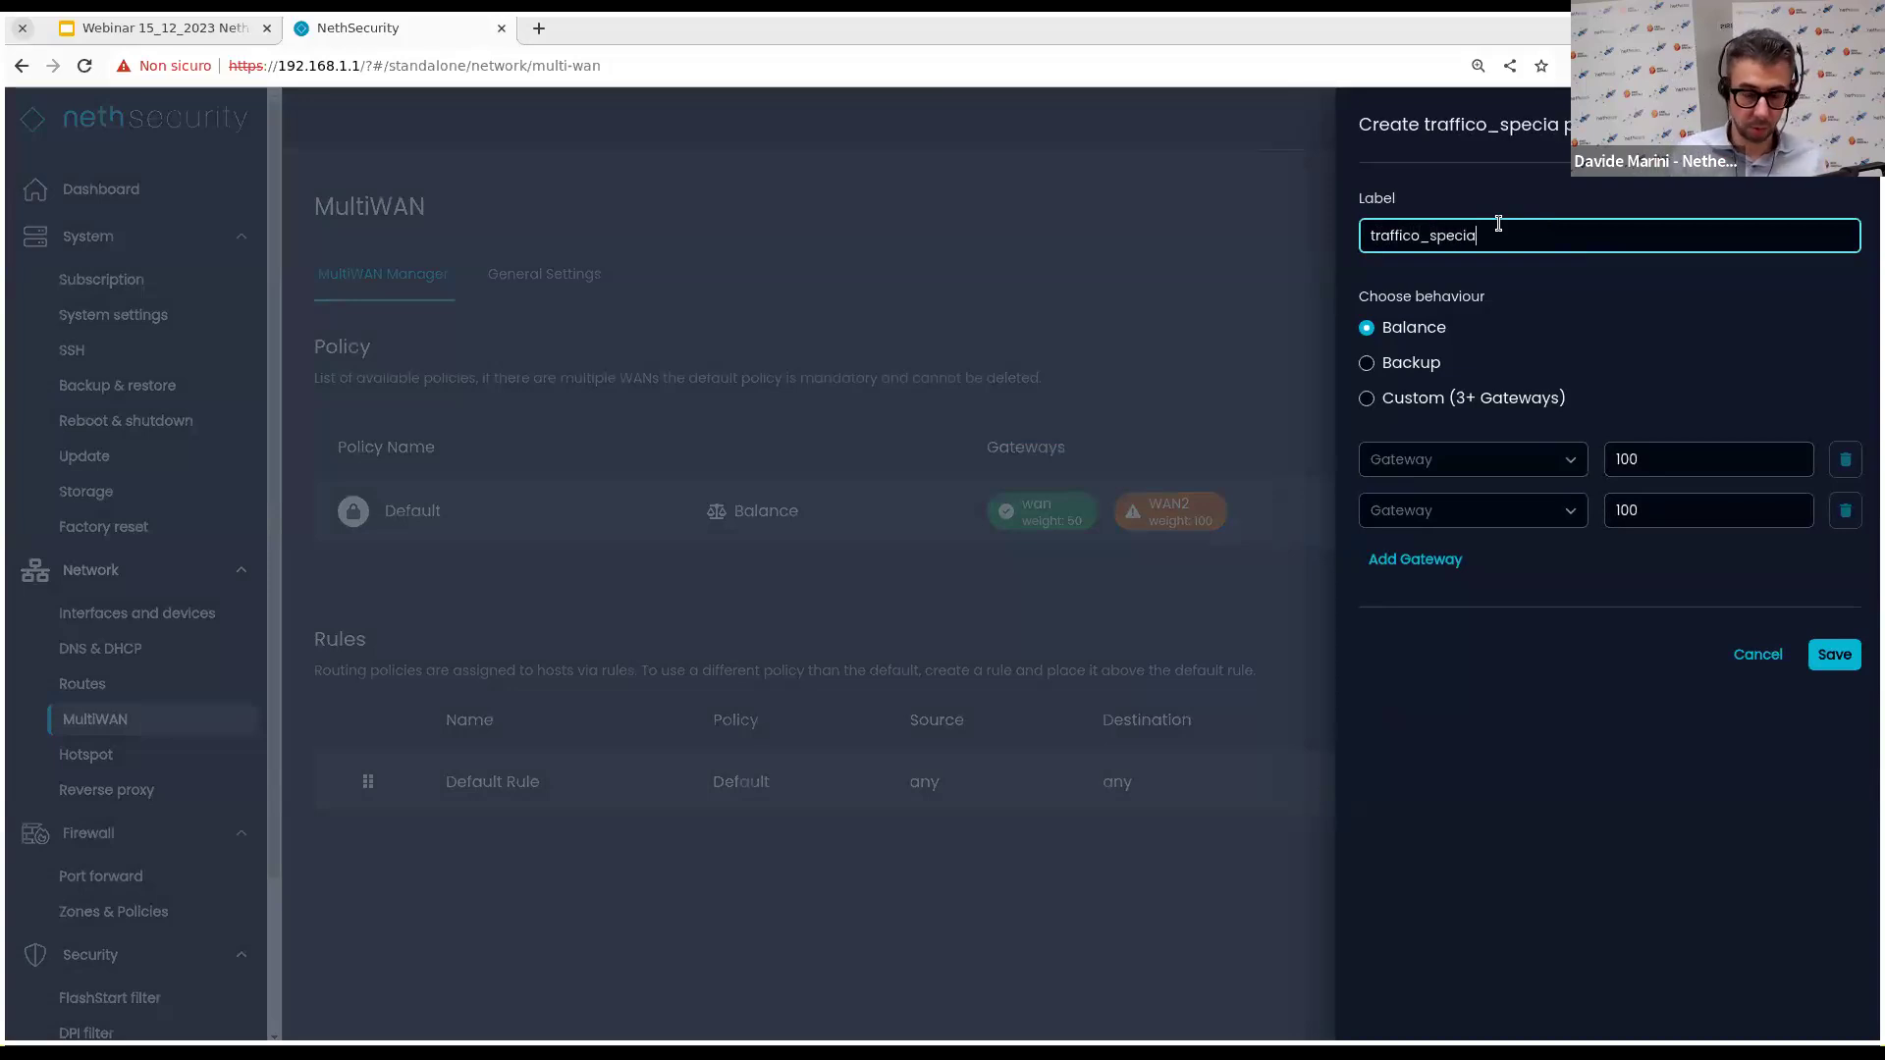
{"action": "type", "text": "zle"}
{"action": "left_click", "coordinate": [1365, 398]}
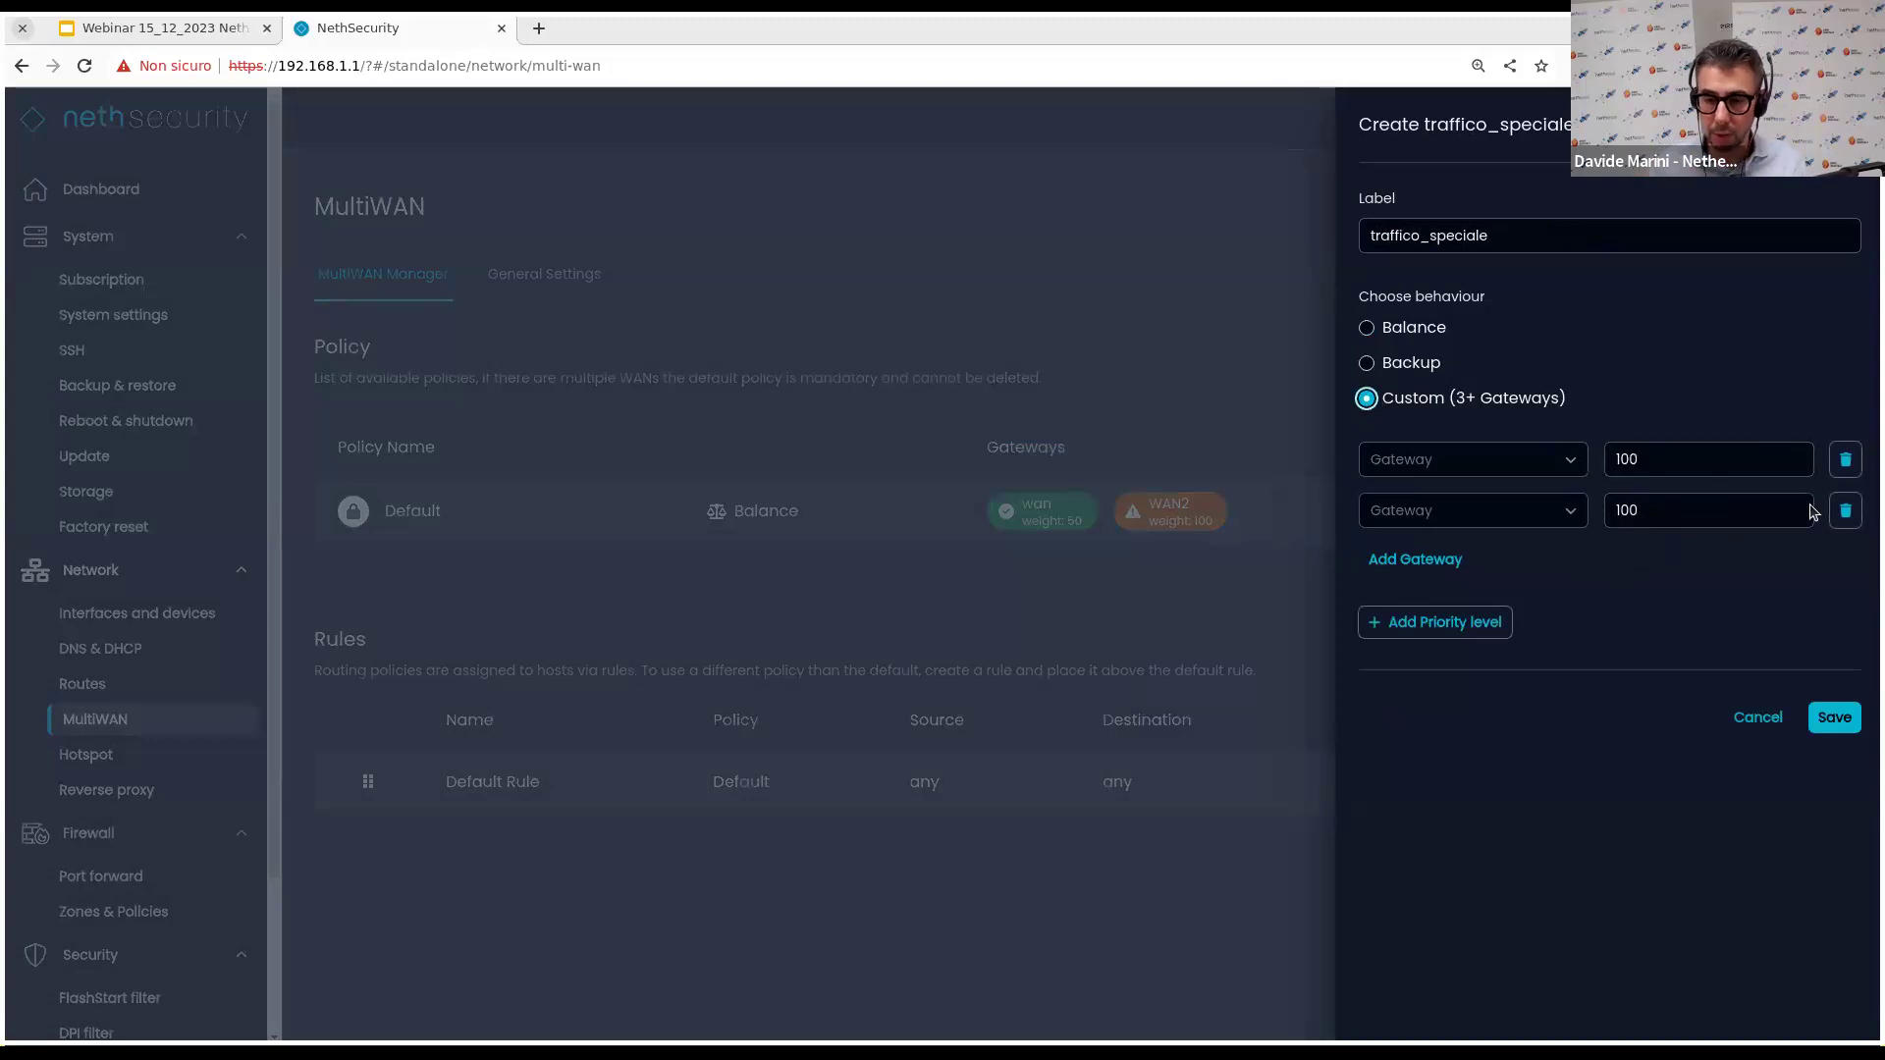
{"action": "left_click", "coordinate": [1845, 510]}
{"action": "left_click", "coordinate": [1494, 459]}
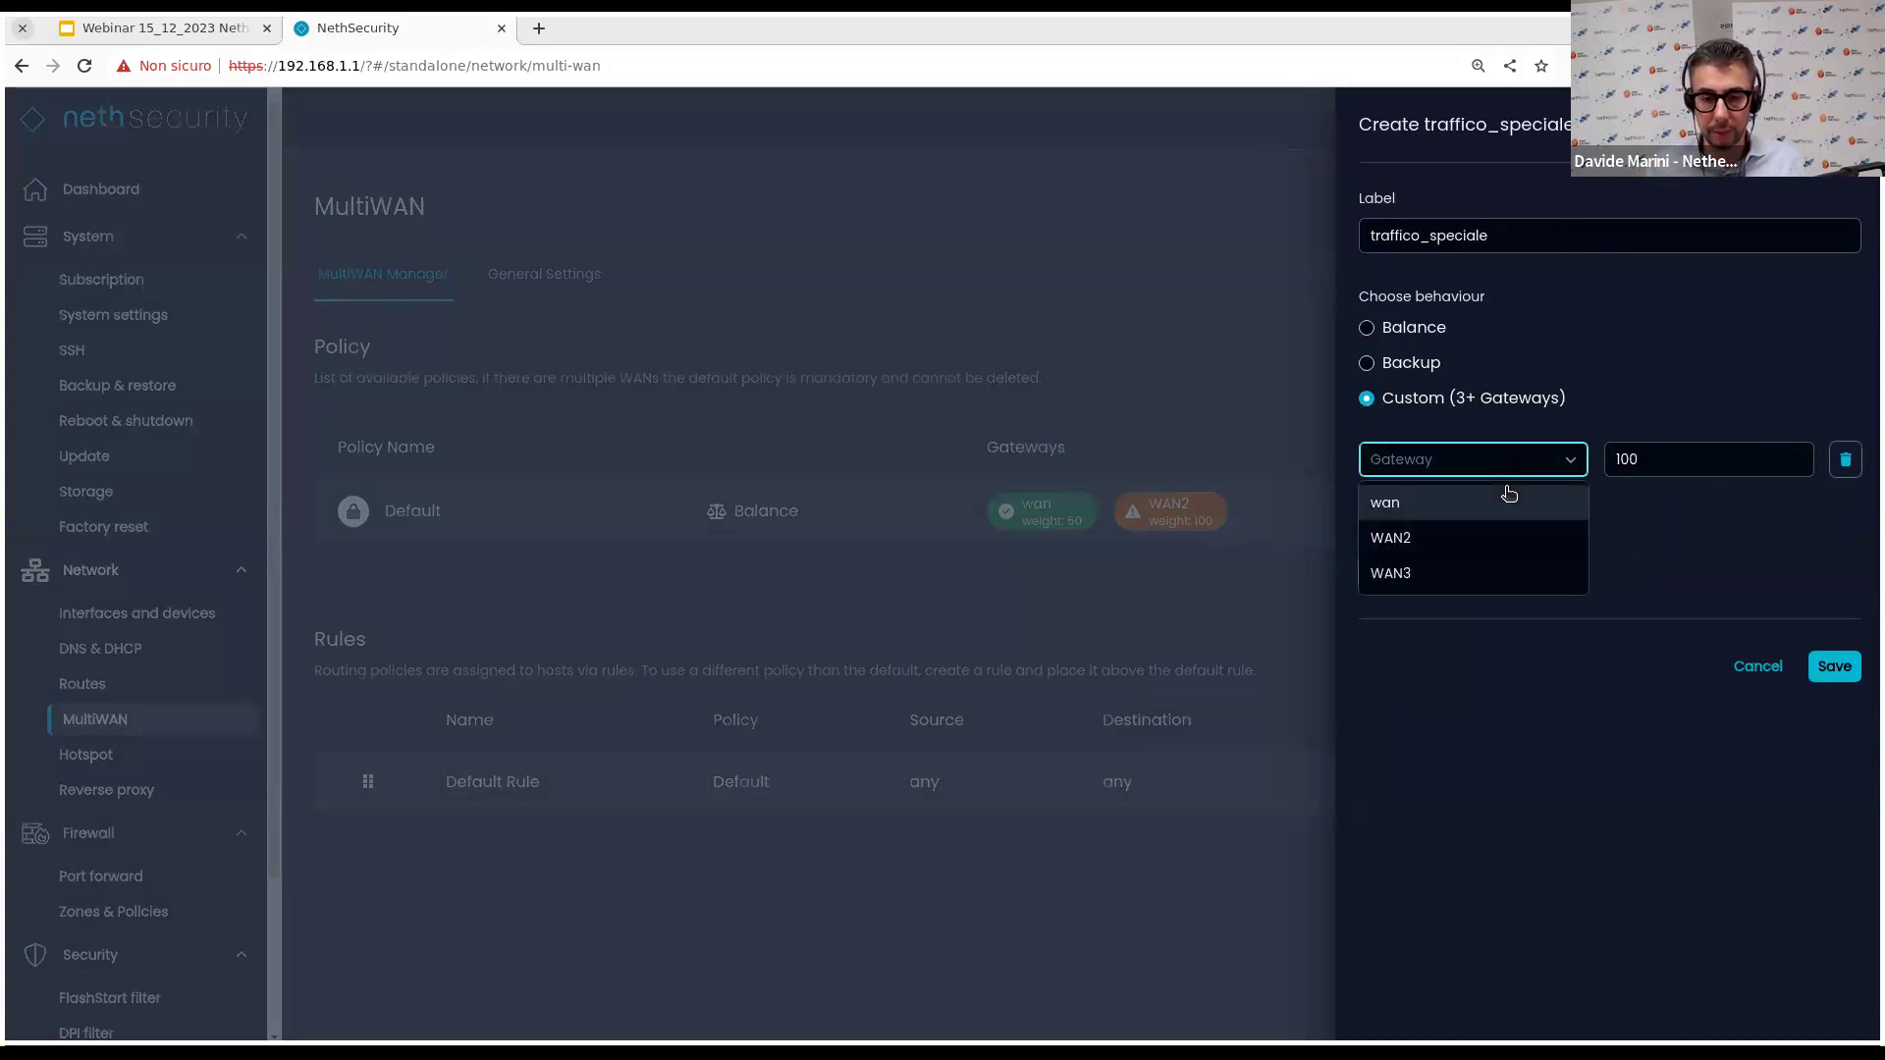
{"action": "left_click", "coordinate": [1509, 500]}
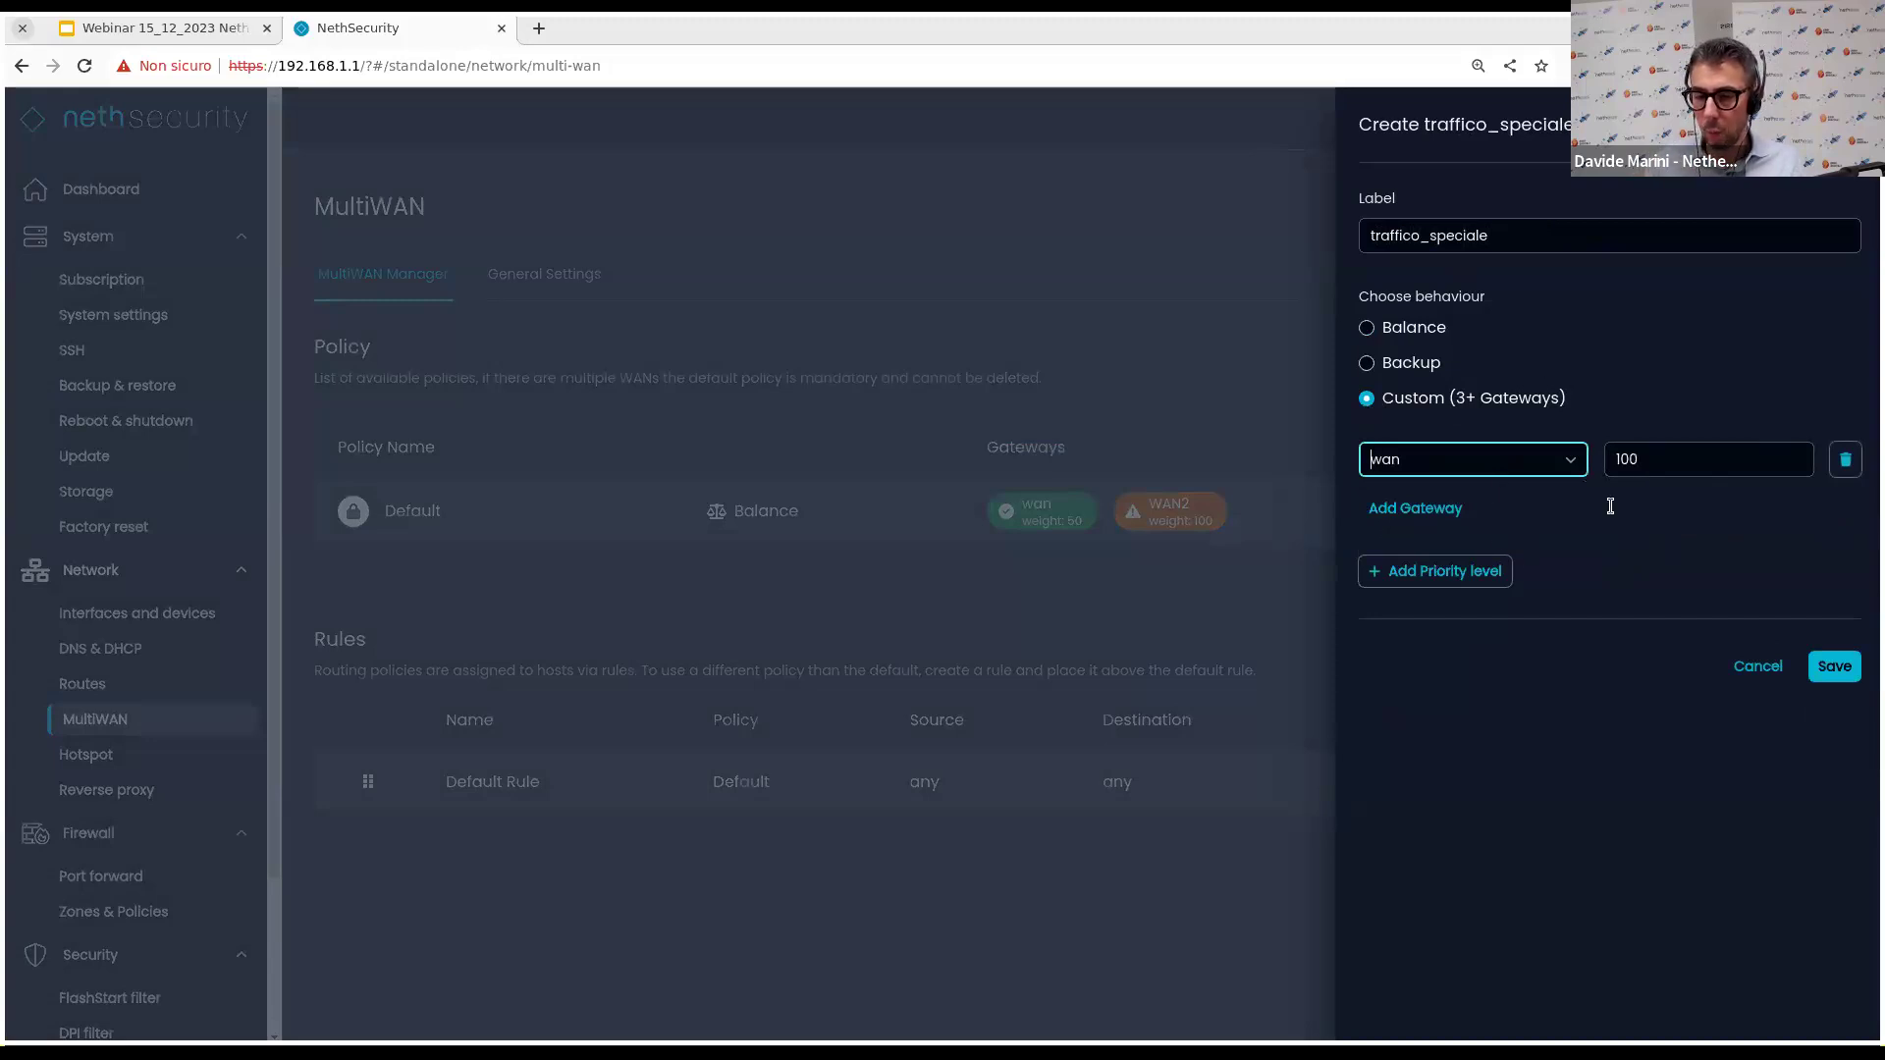
Add a second priority level to the traffico_speciale policy with WAN2 and WAN3 as its gateways.
{"action": "left_click", "coordinate": [1446, 575]}
{"action": "left_click", "coordinate": [1426, 654]}
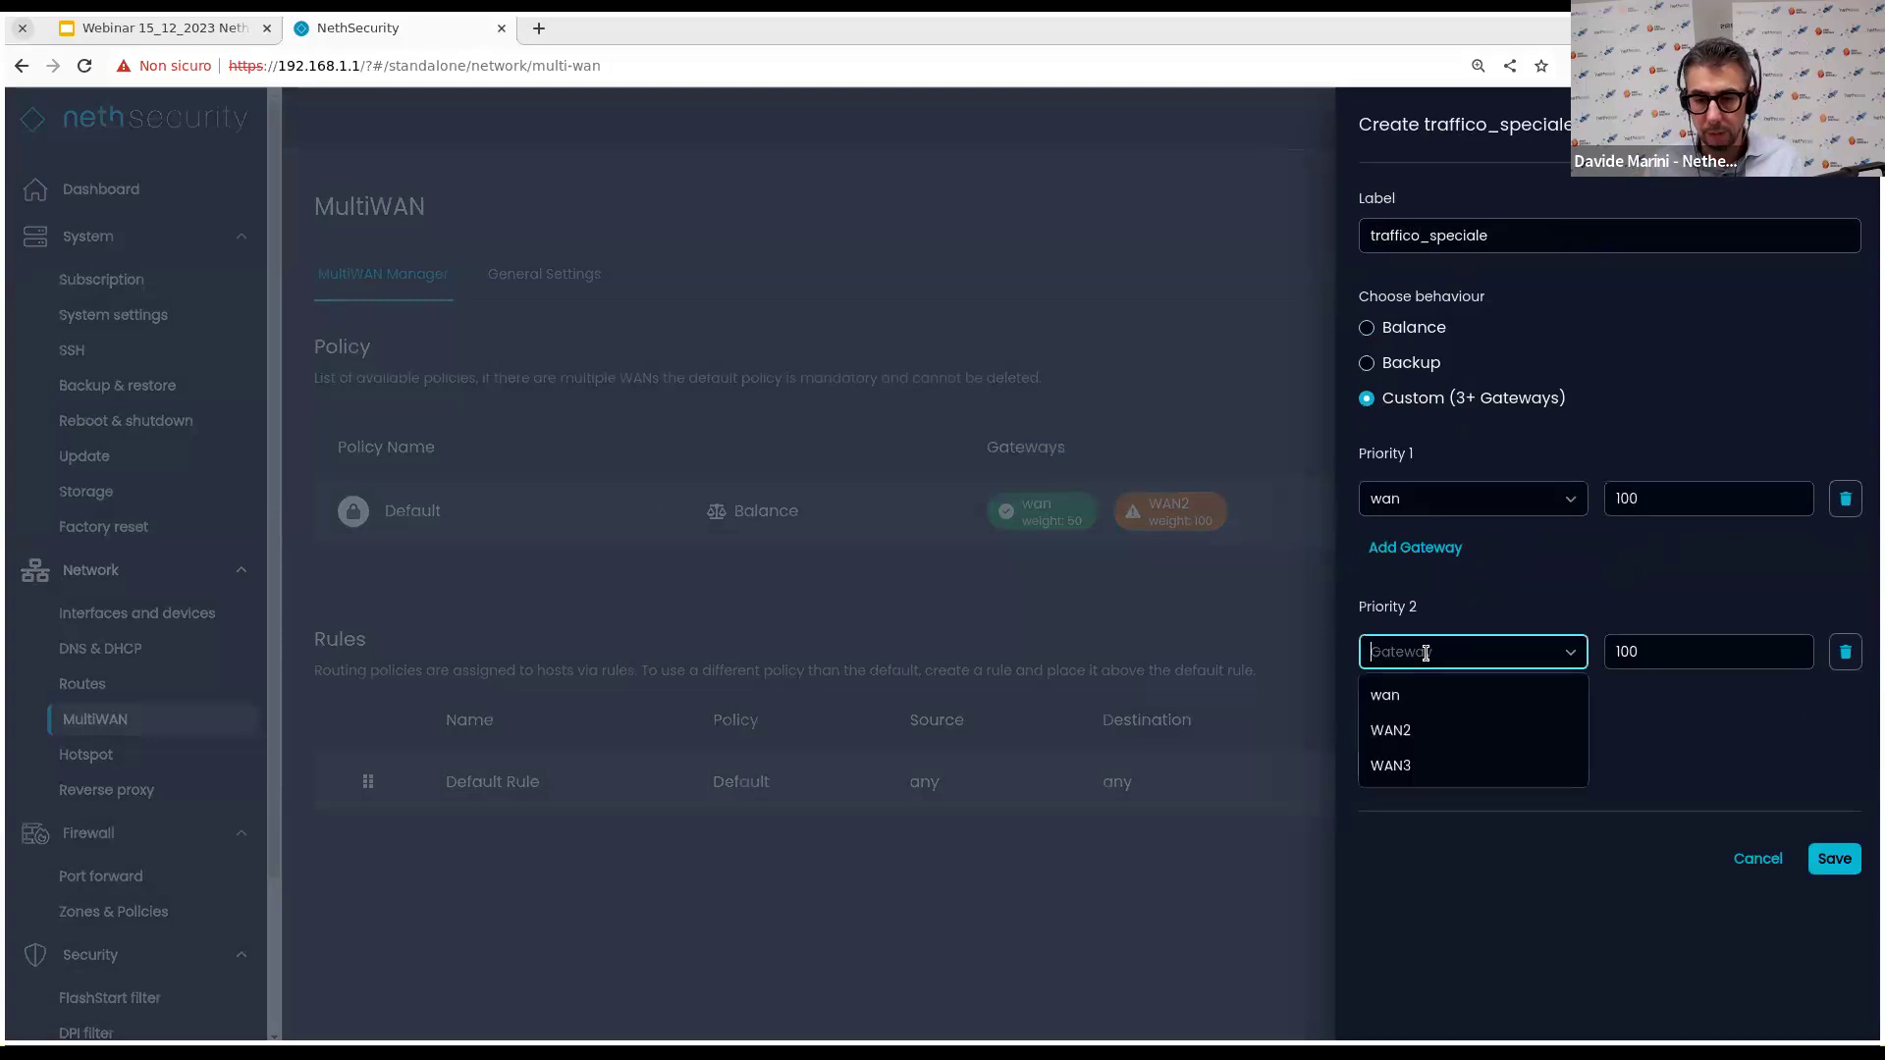
{"action": "left_click", "coordinate": [1422, 732]}
{"action": "left_click", "coordinate": [1424, 701]}
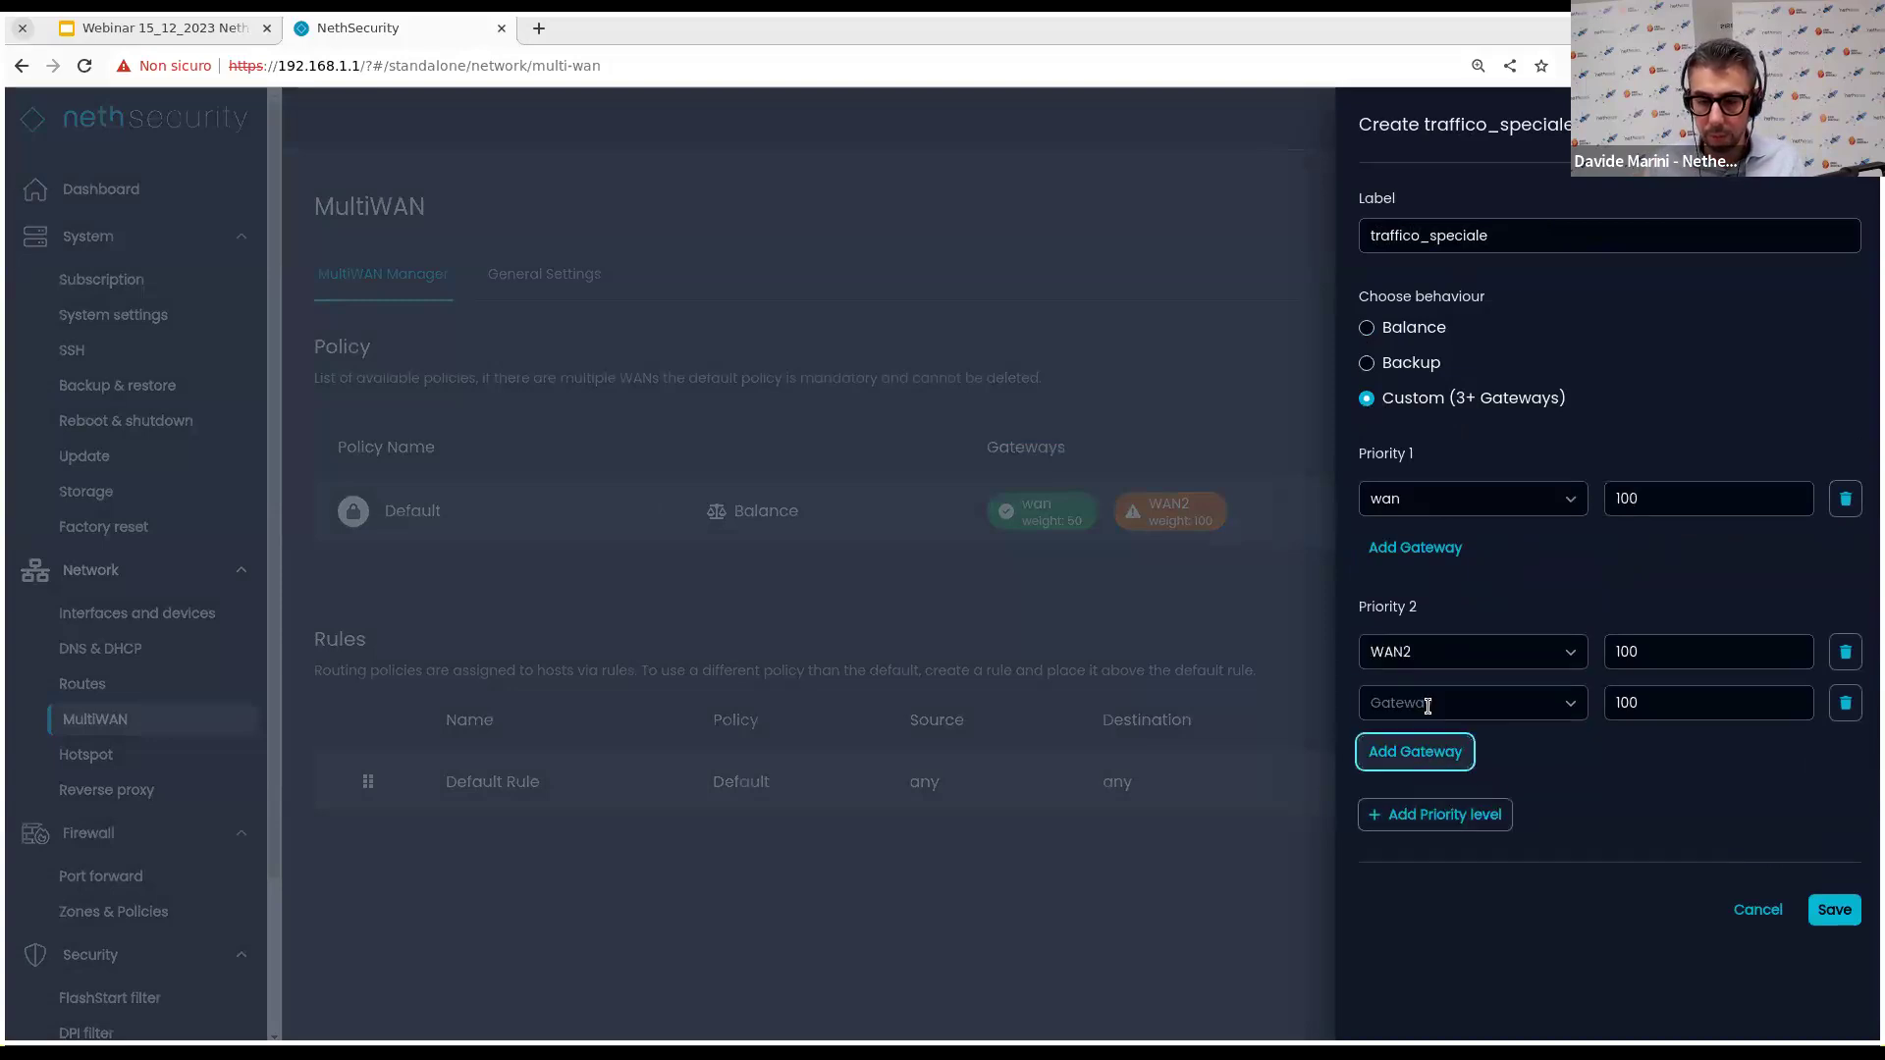
{"action": "left_click", "coordinate": [1428, 705]}
{"action": "left_click", "coordinate": [1430, 807]}
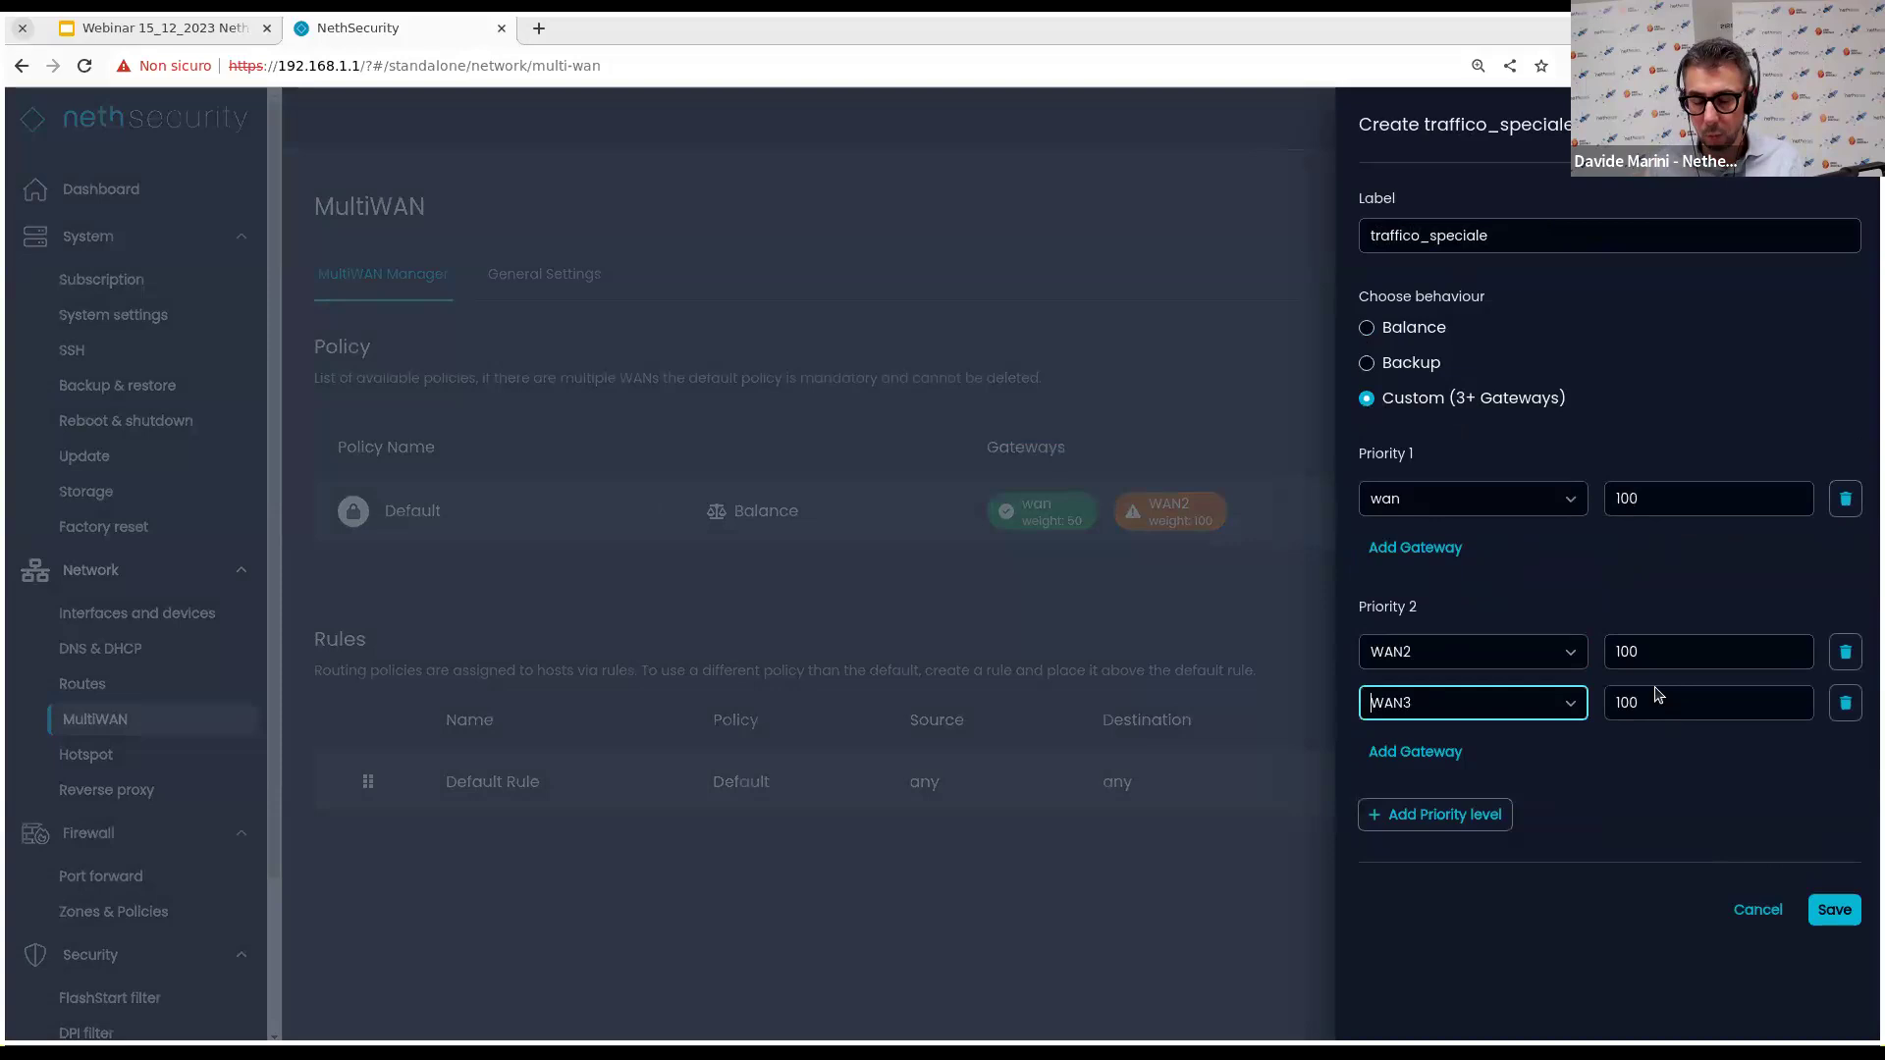
Set the priority 2 weights to 1 for WAN2 and 2 for WAN3, then save the policy and apply the changes.
{"action": "double_click", "coordinate": [1648, 656]}
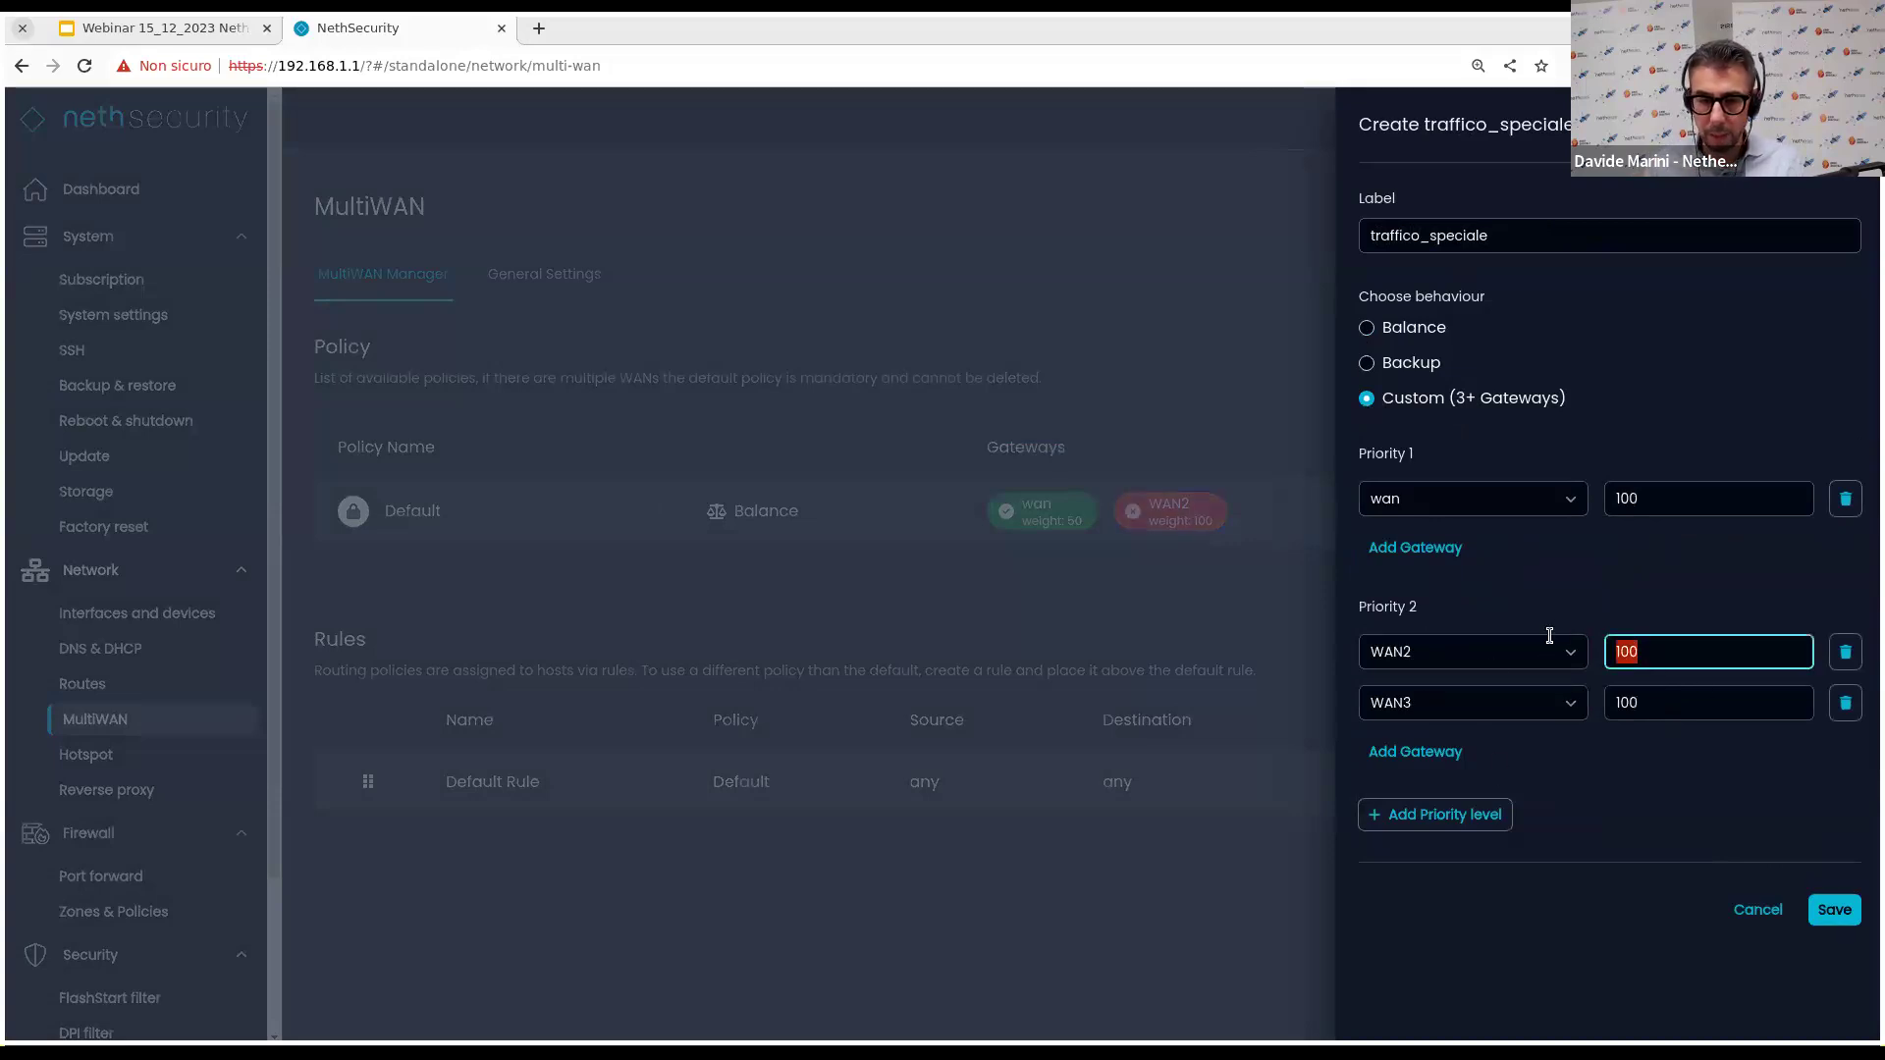
{"action": "type", "text": "1"}
{"action": "double_click", "coordinate": [1669, 703]}
{"action": "type", "text": "2"}
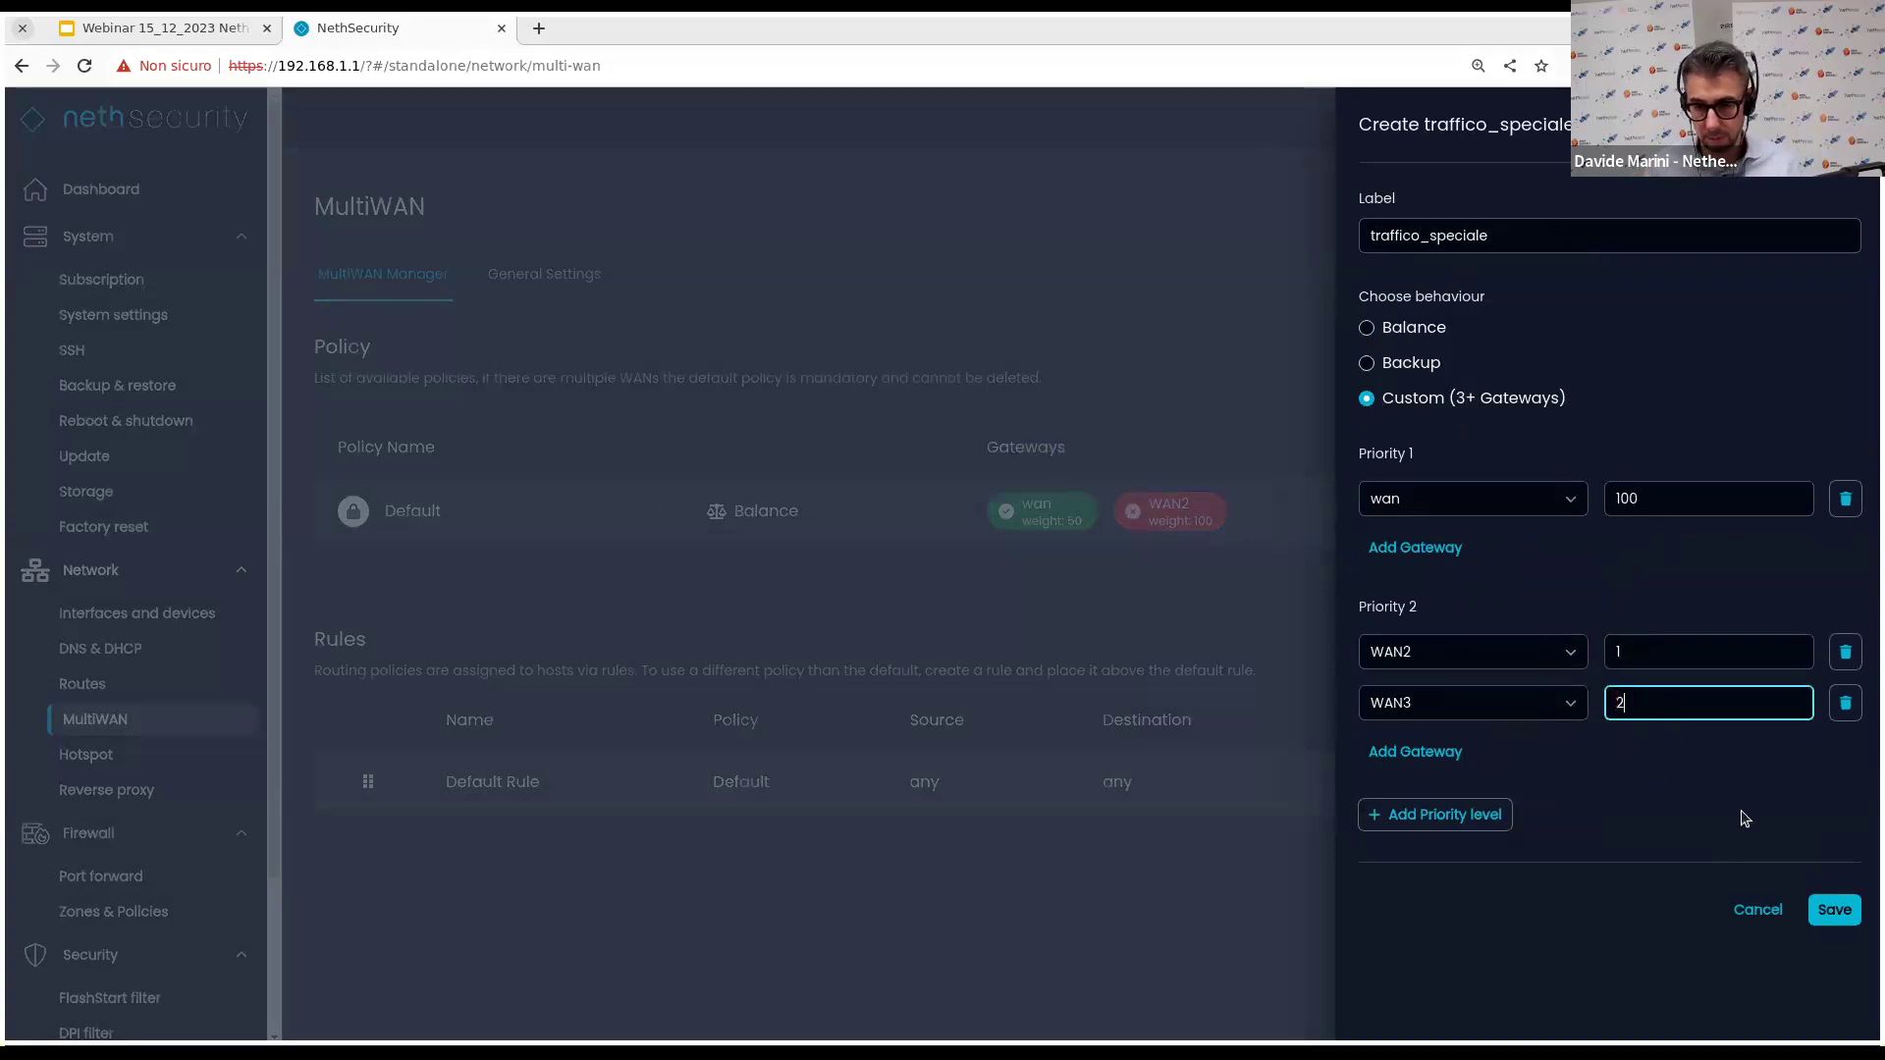
{"action": "left_click", "coordinate": [1832, 910]}
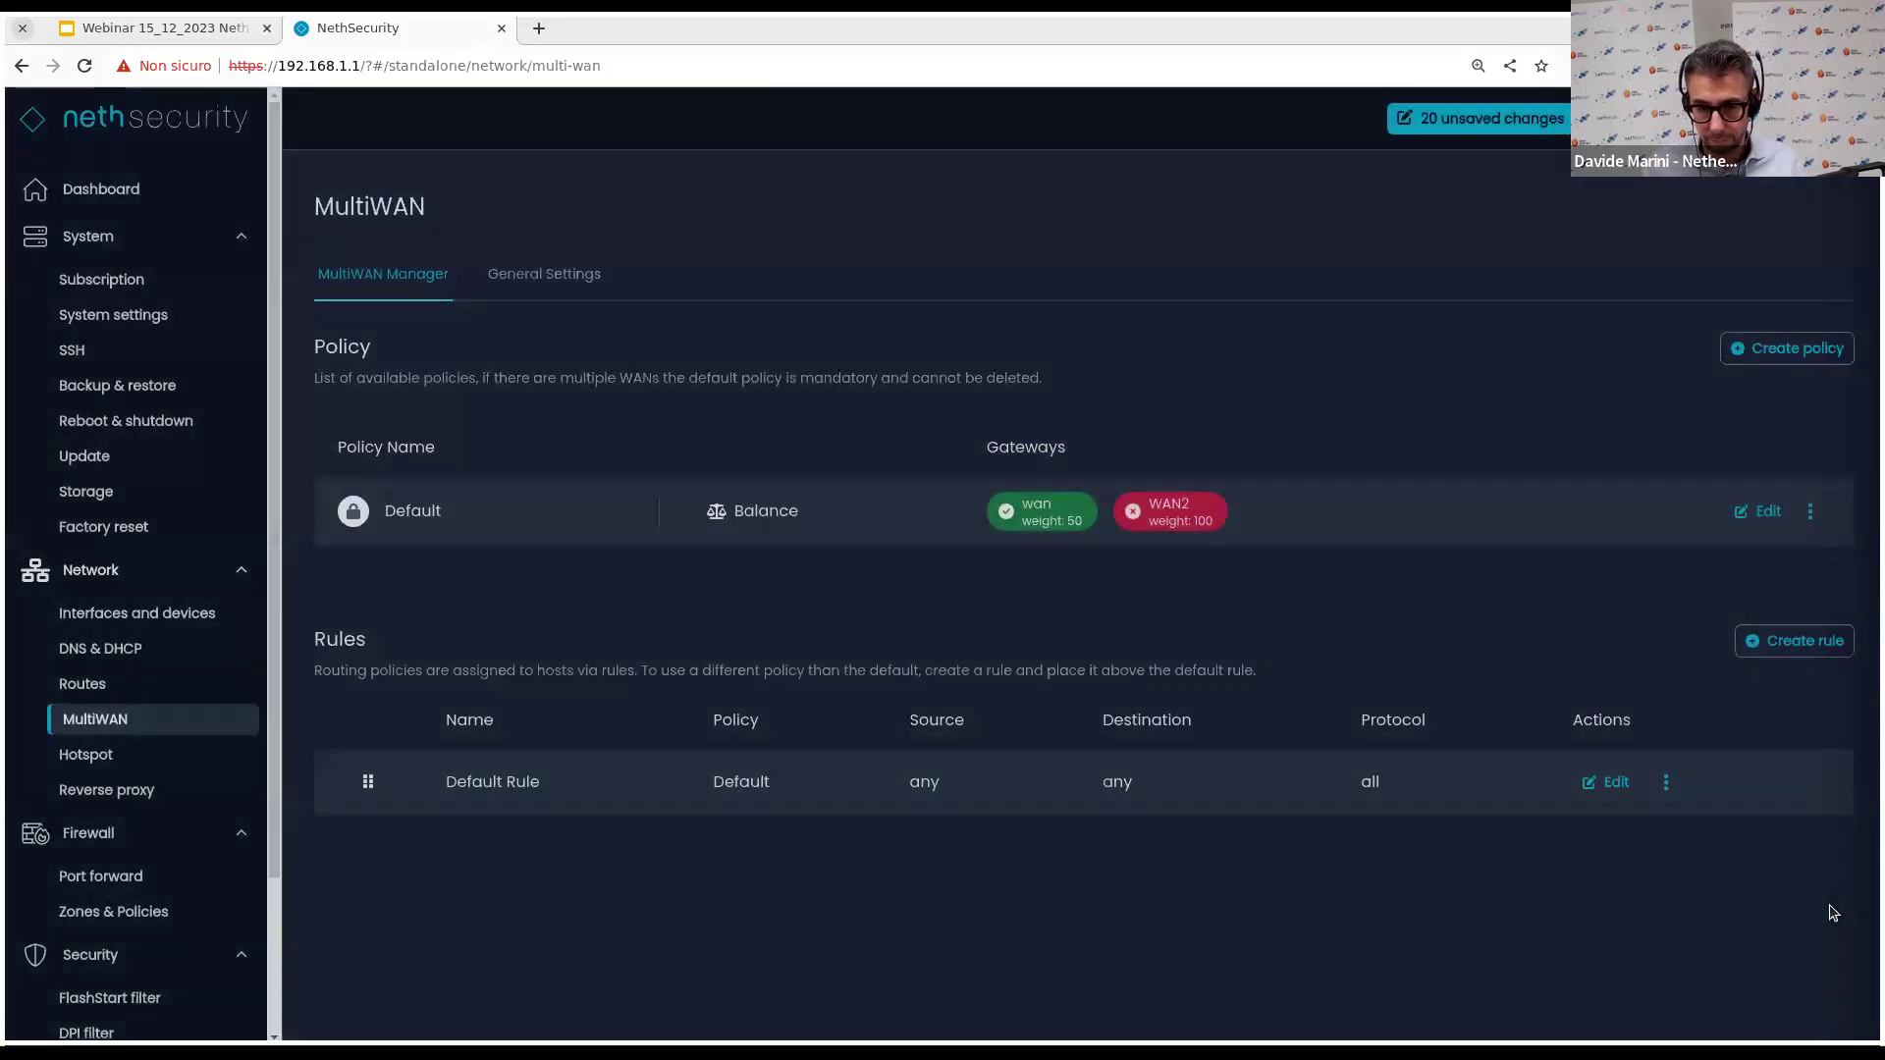
{"action": "left_click", "coordinate": [1483, 119]}
{"action": "left_click", "coordinate": [1212, 613]}
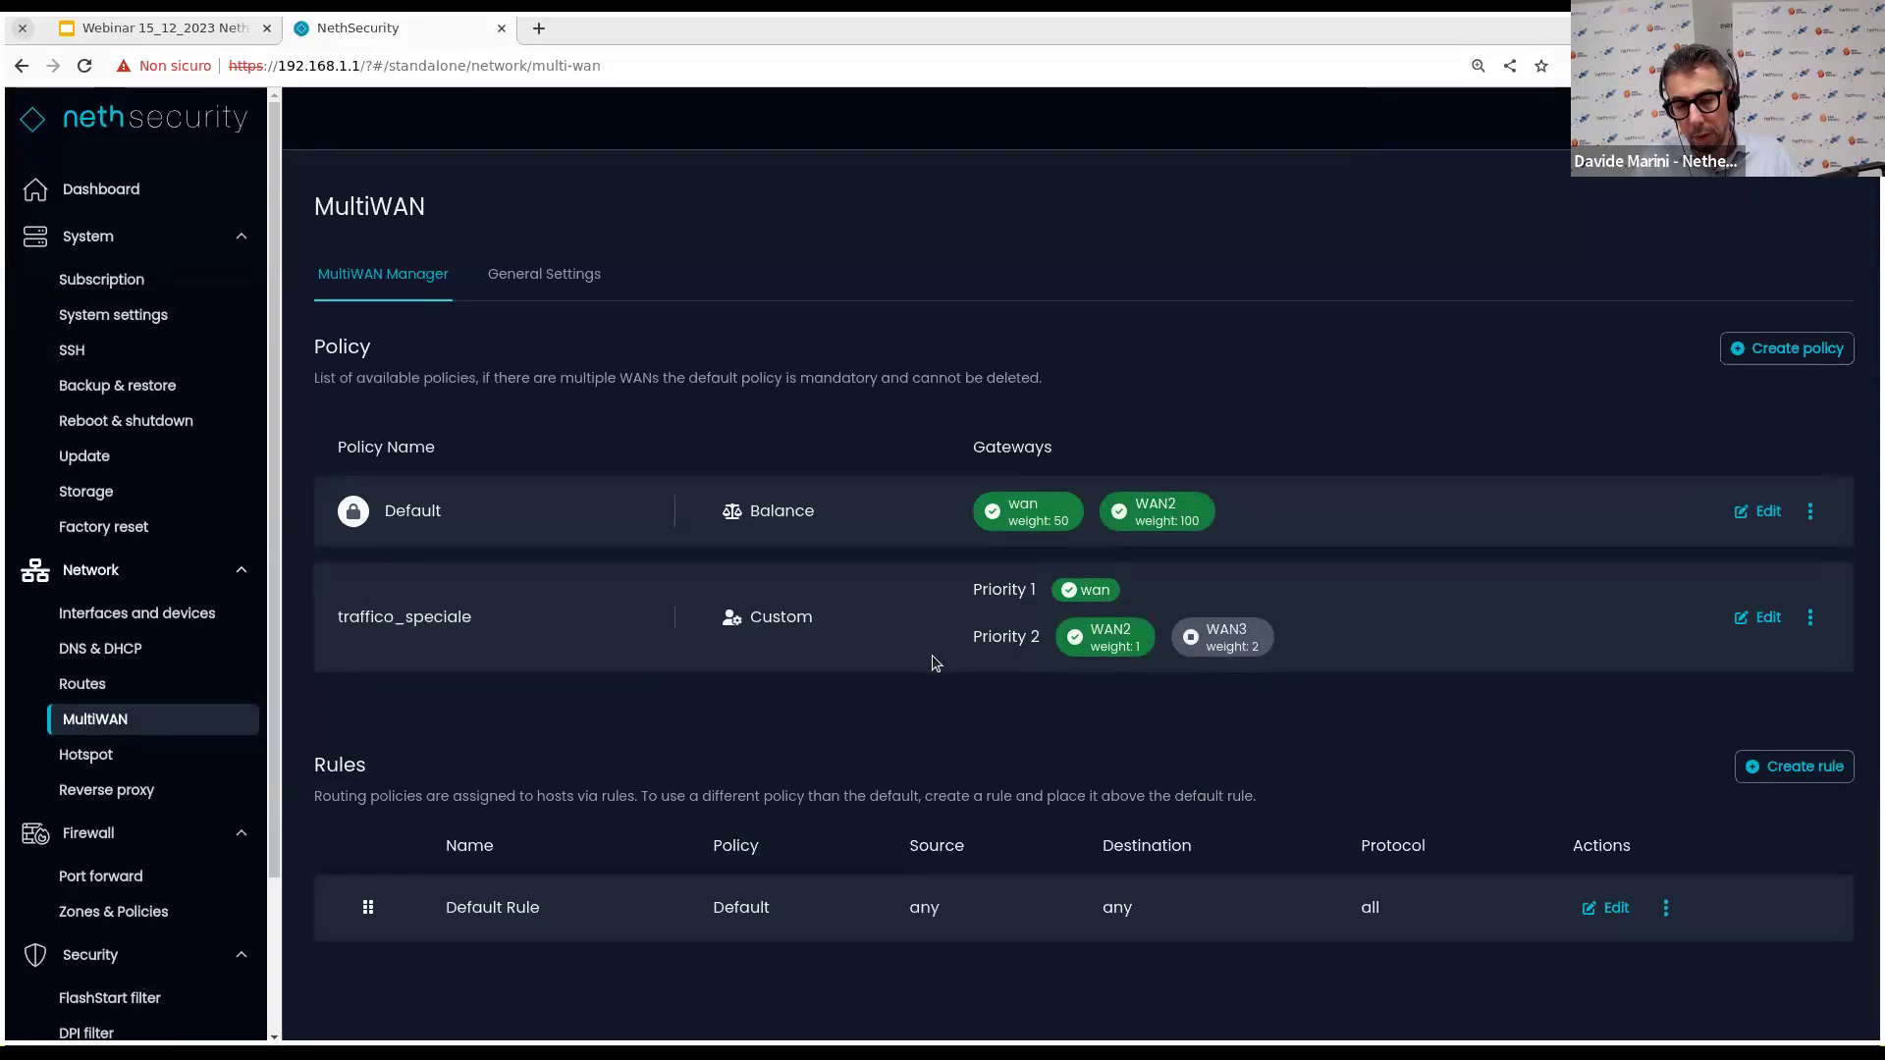
Start a new MultiWAN rule named centralino and assign it the traffico_speciale policy.
{"action": "left_click", "coordinate": [1814, 768]}
{"action": "left_click", "coordinate": [1443, 232]}
{"action": "type", "text": "c"}
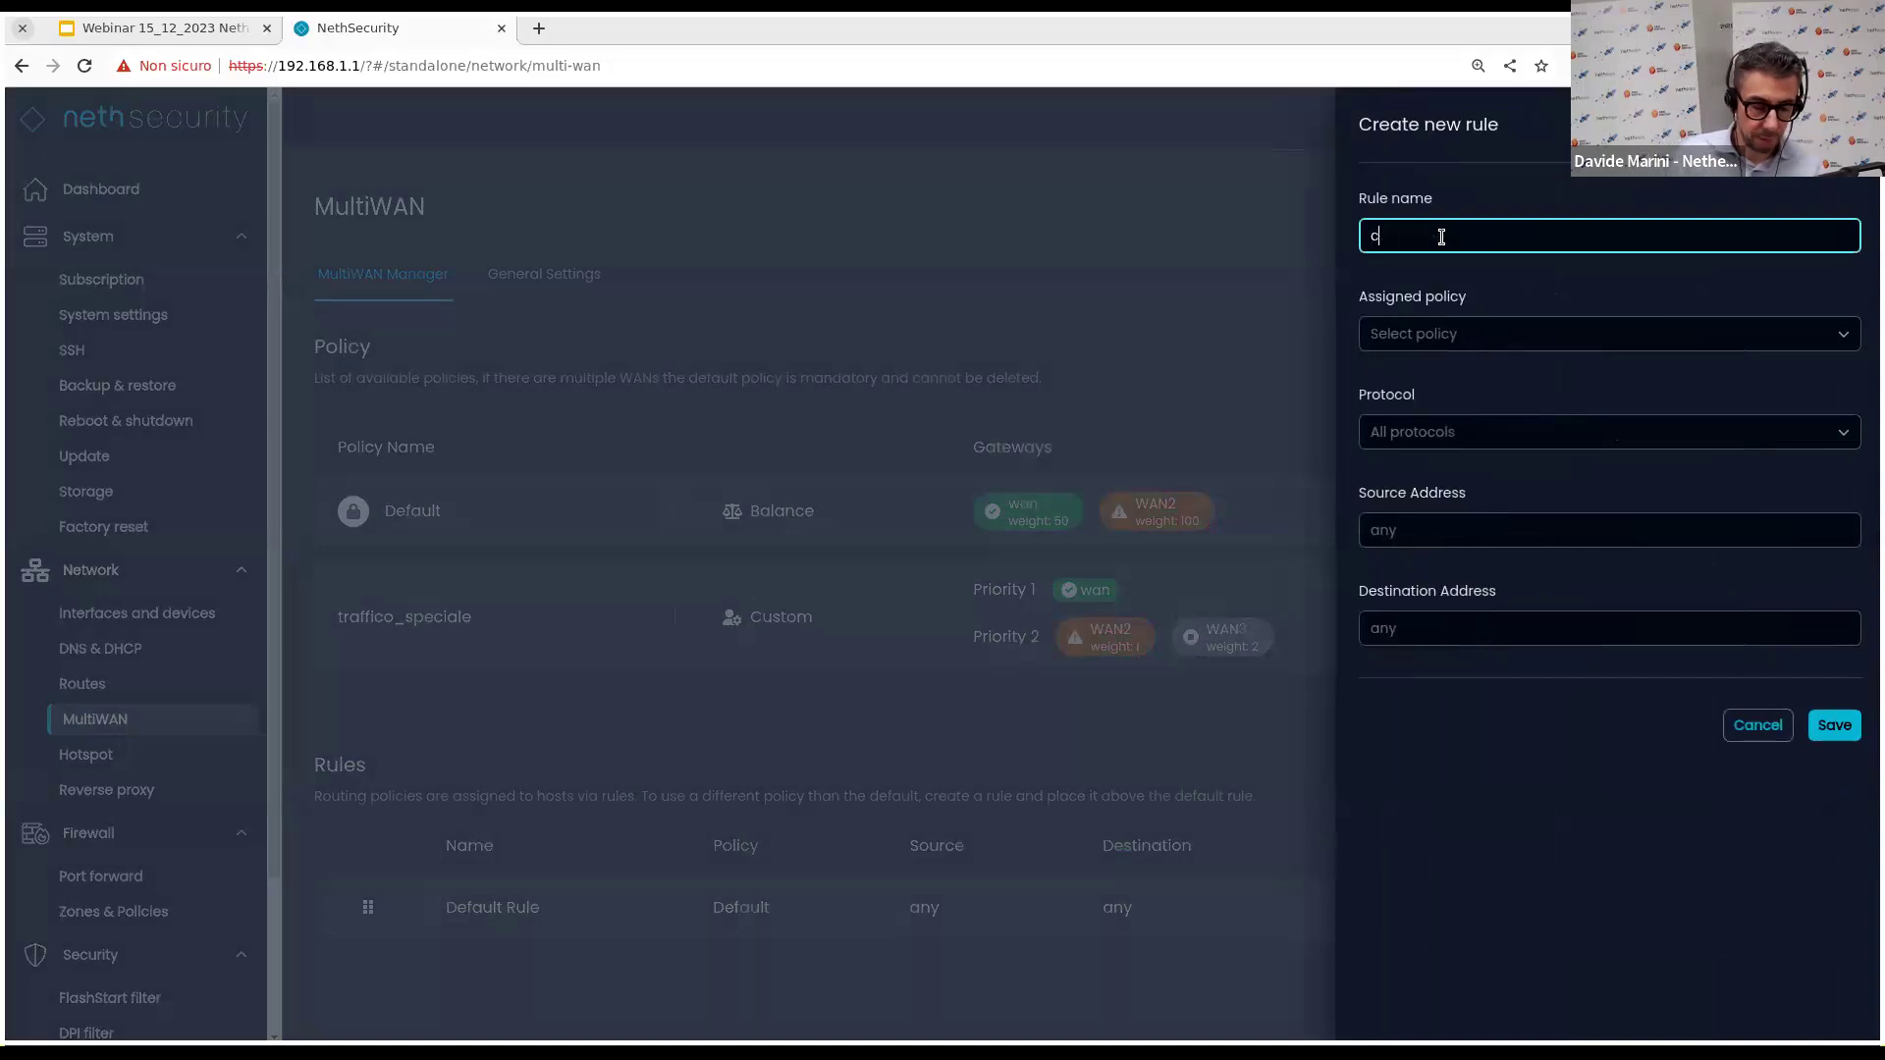
{"action": "type", "text": "entralino"}
{"action": "key", "text": "Tab"}
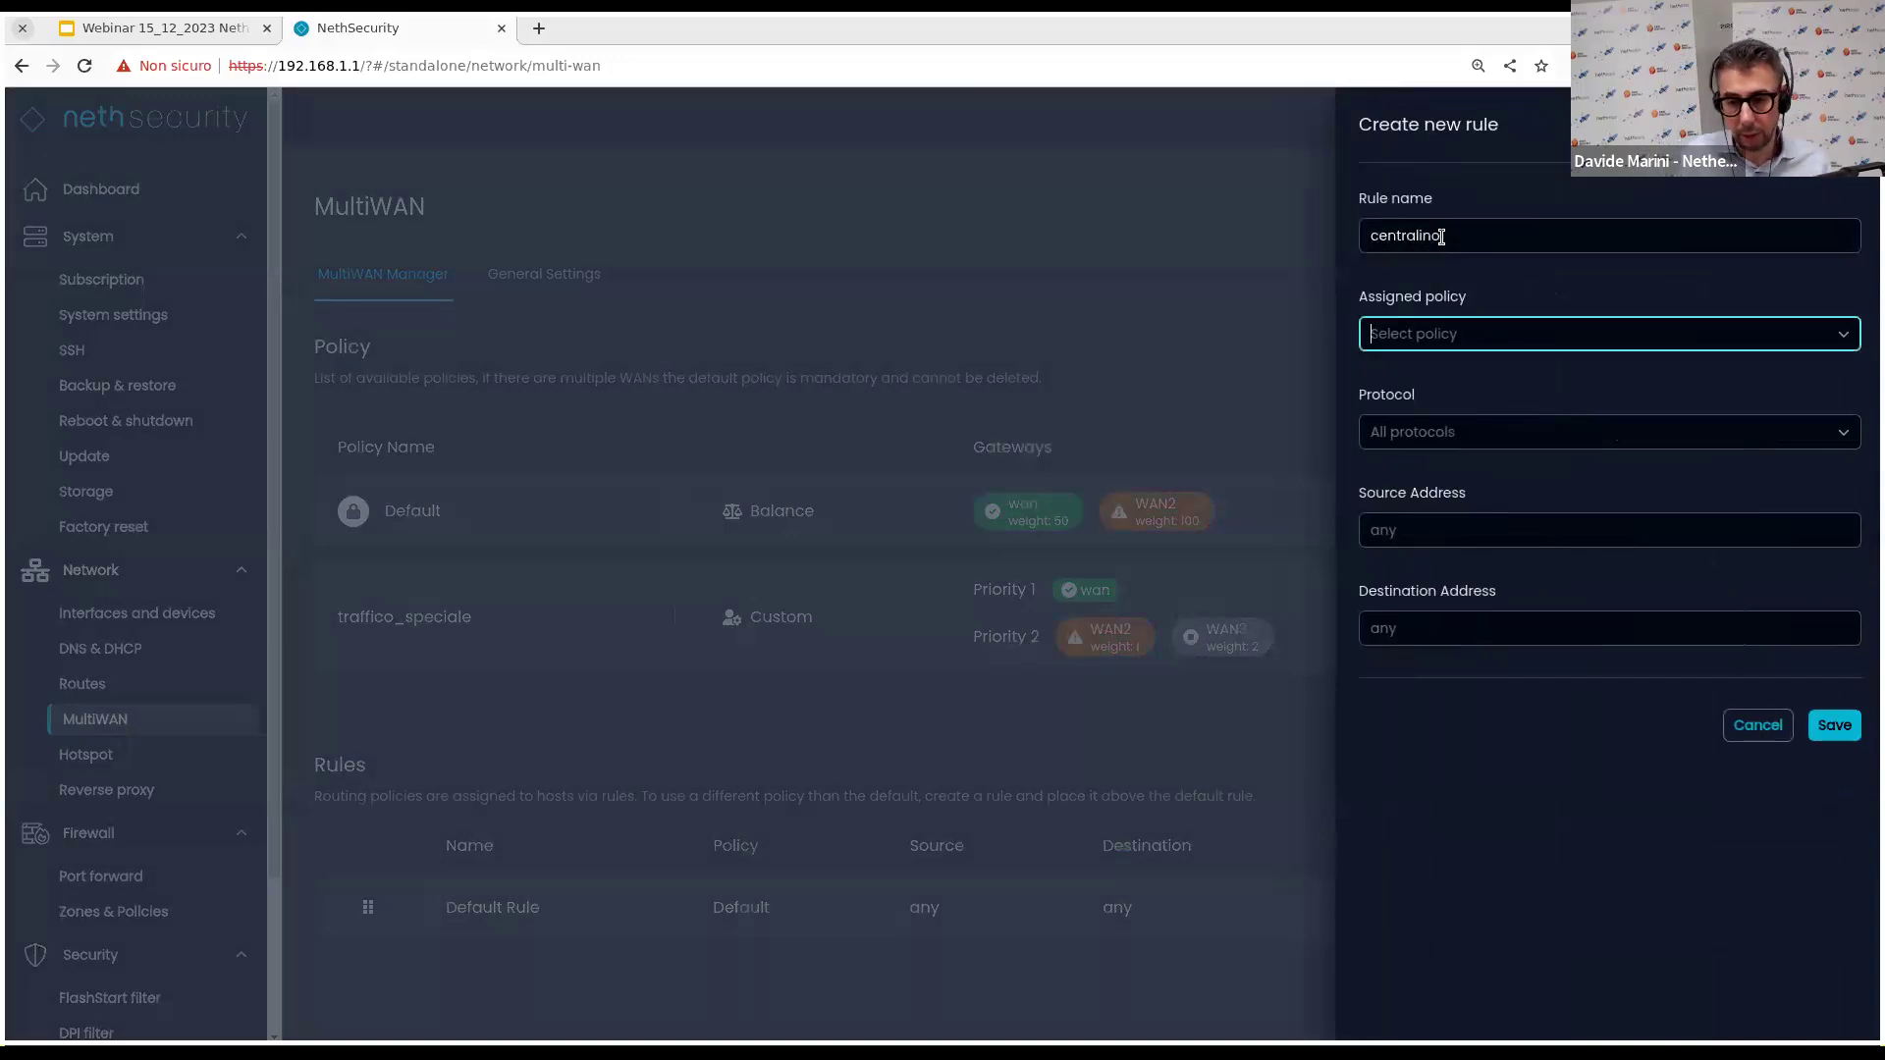
{"action": "left_click", "coordinate": [1478, 339]}
{"action": "left_click", "coordinate": [1458, 411]}
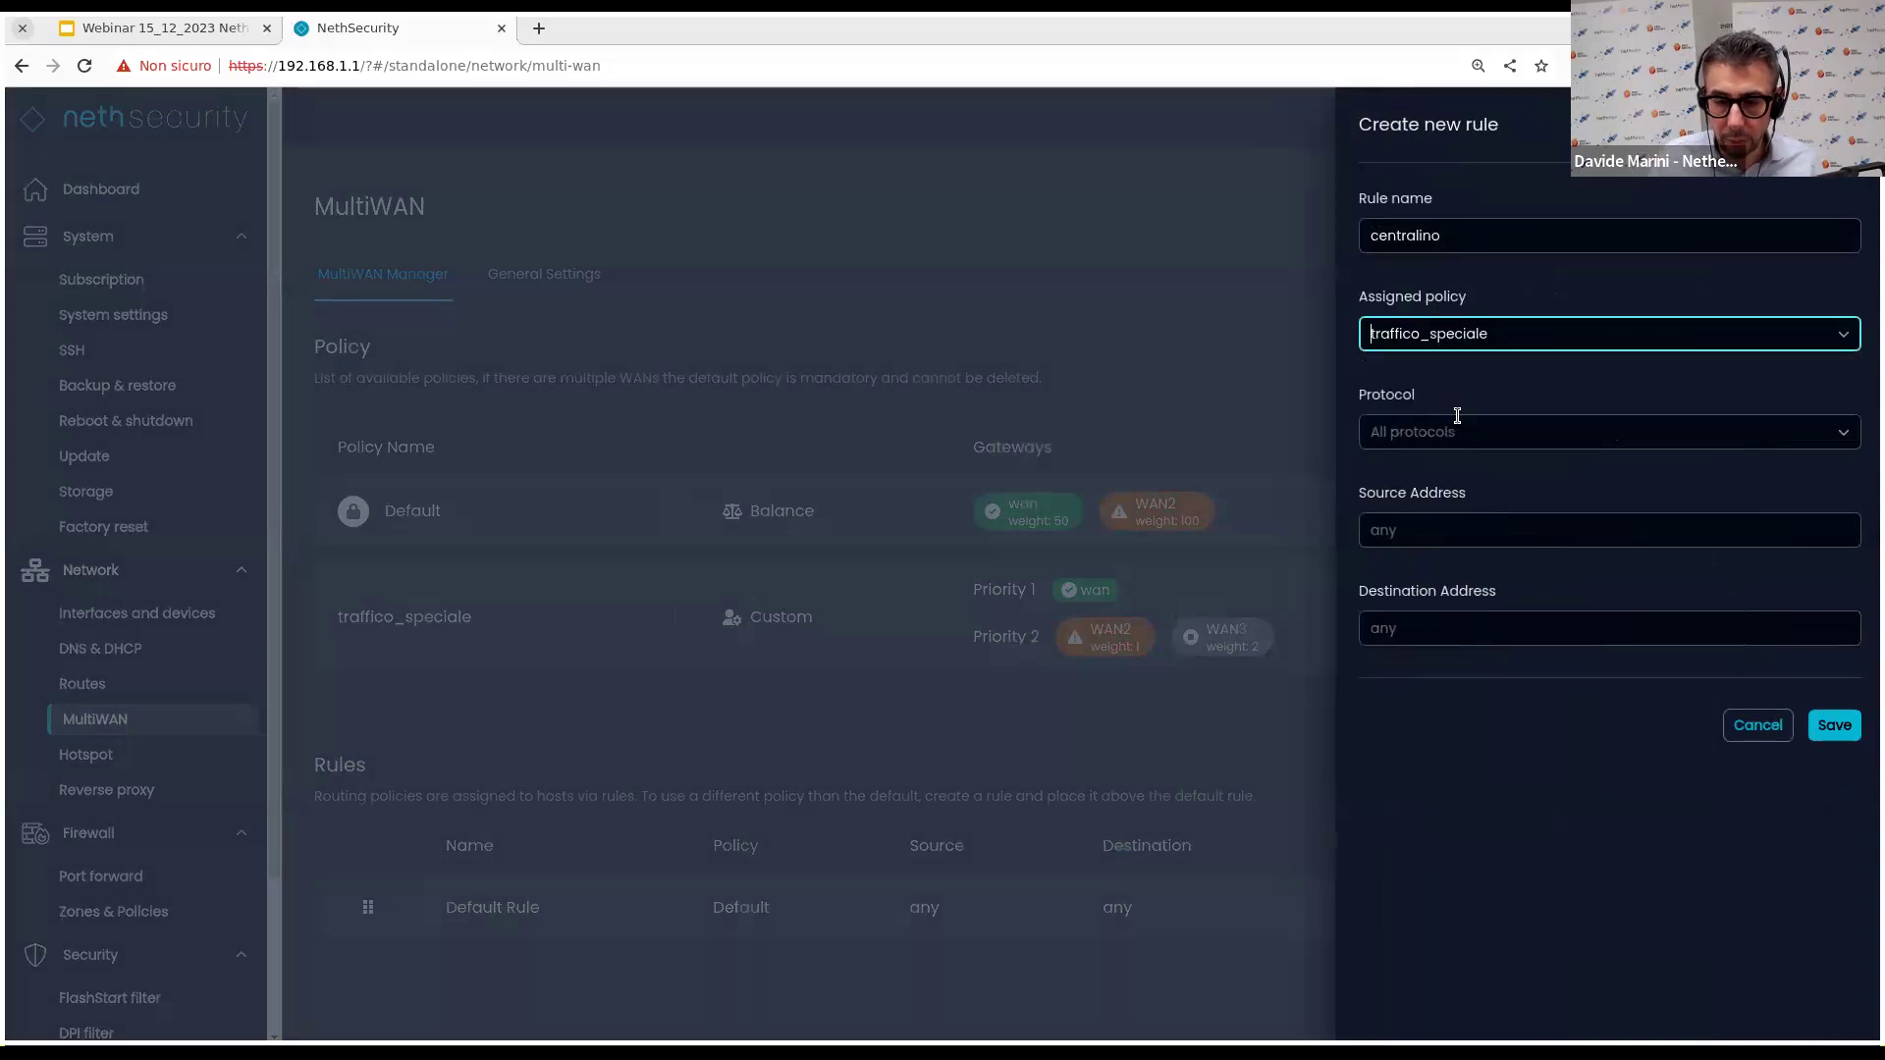
Set the centralino rule's source address to 192.168.1.7/24, save the rule, and apply the changes.
{"action": "left_click", "coordinate": [1444, 531]}
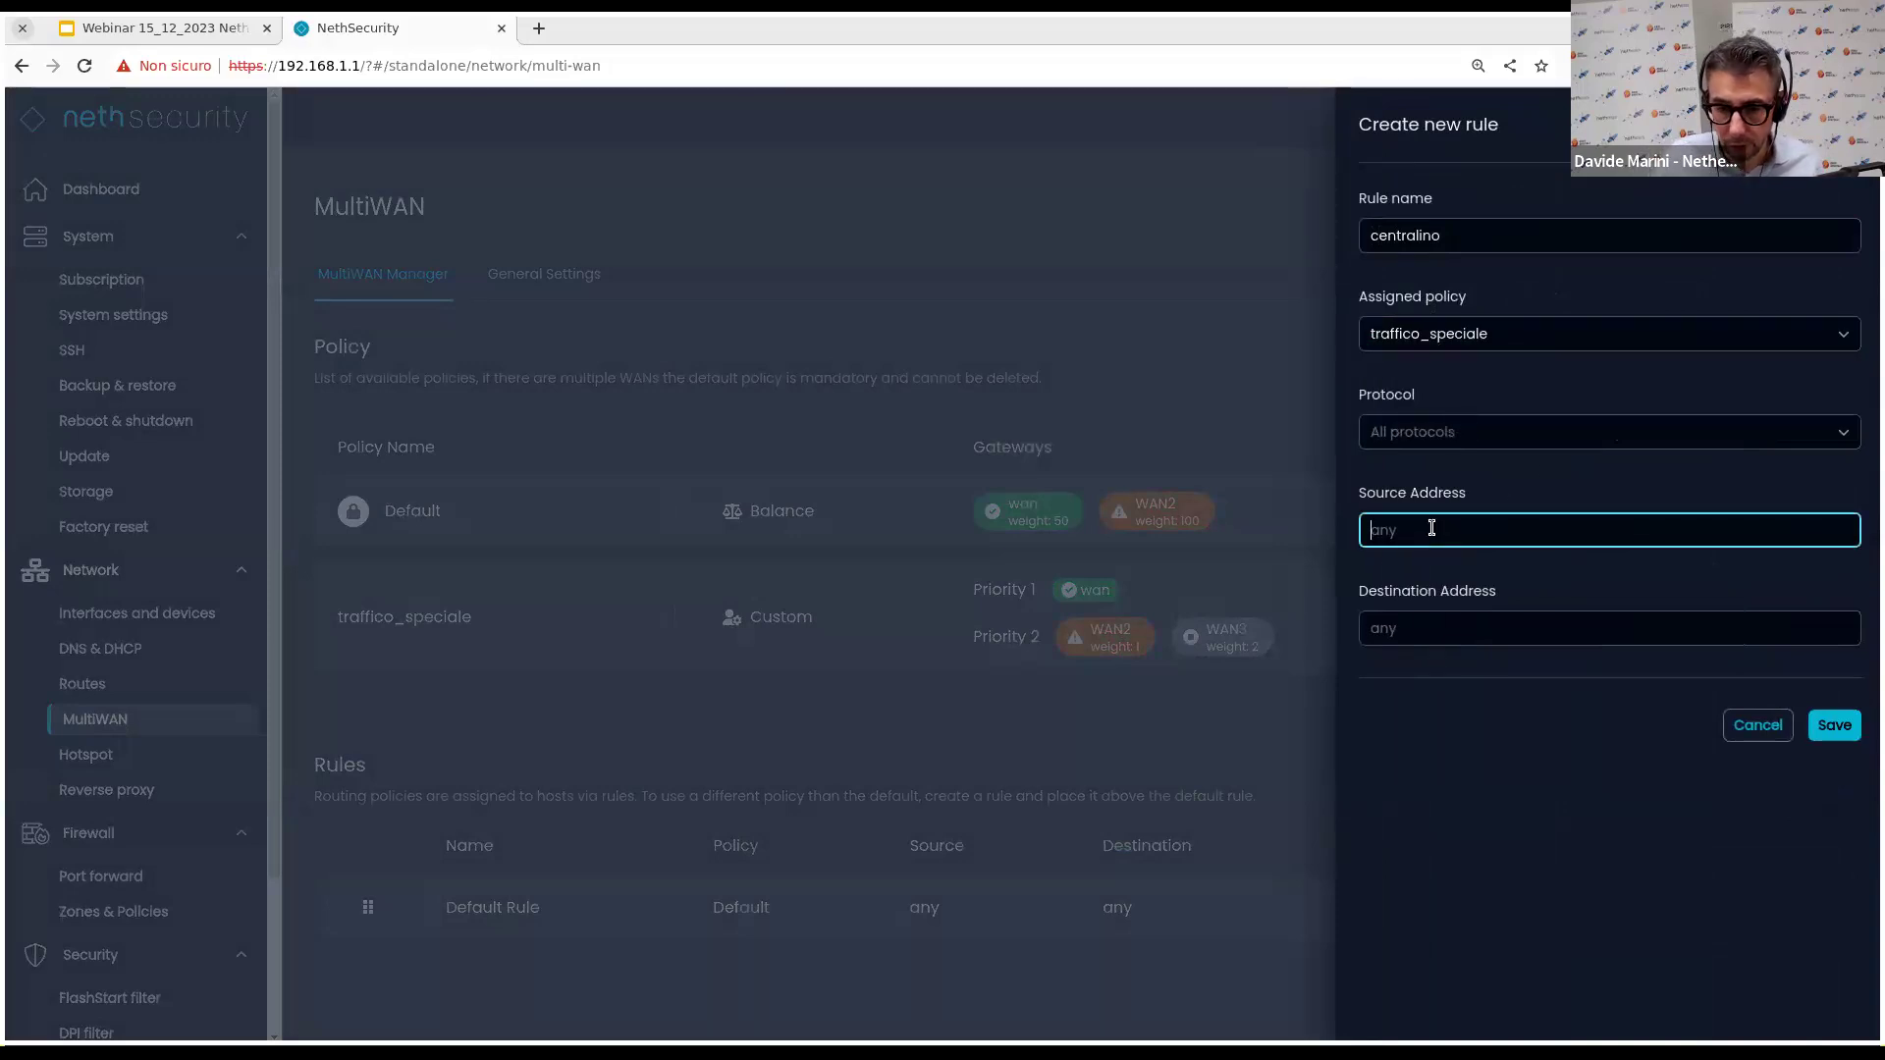
{"action": "type", "text": "192.168.7"}
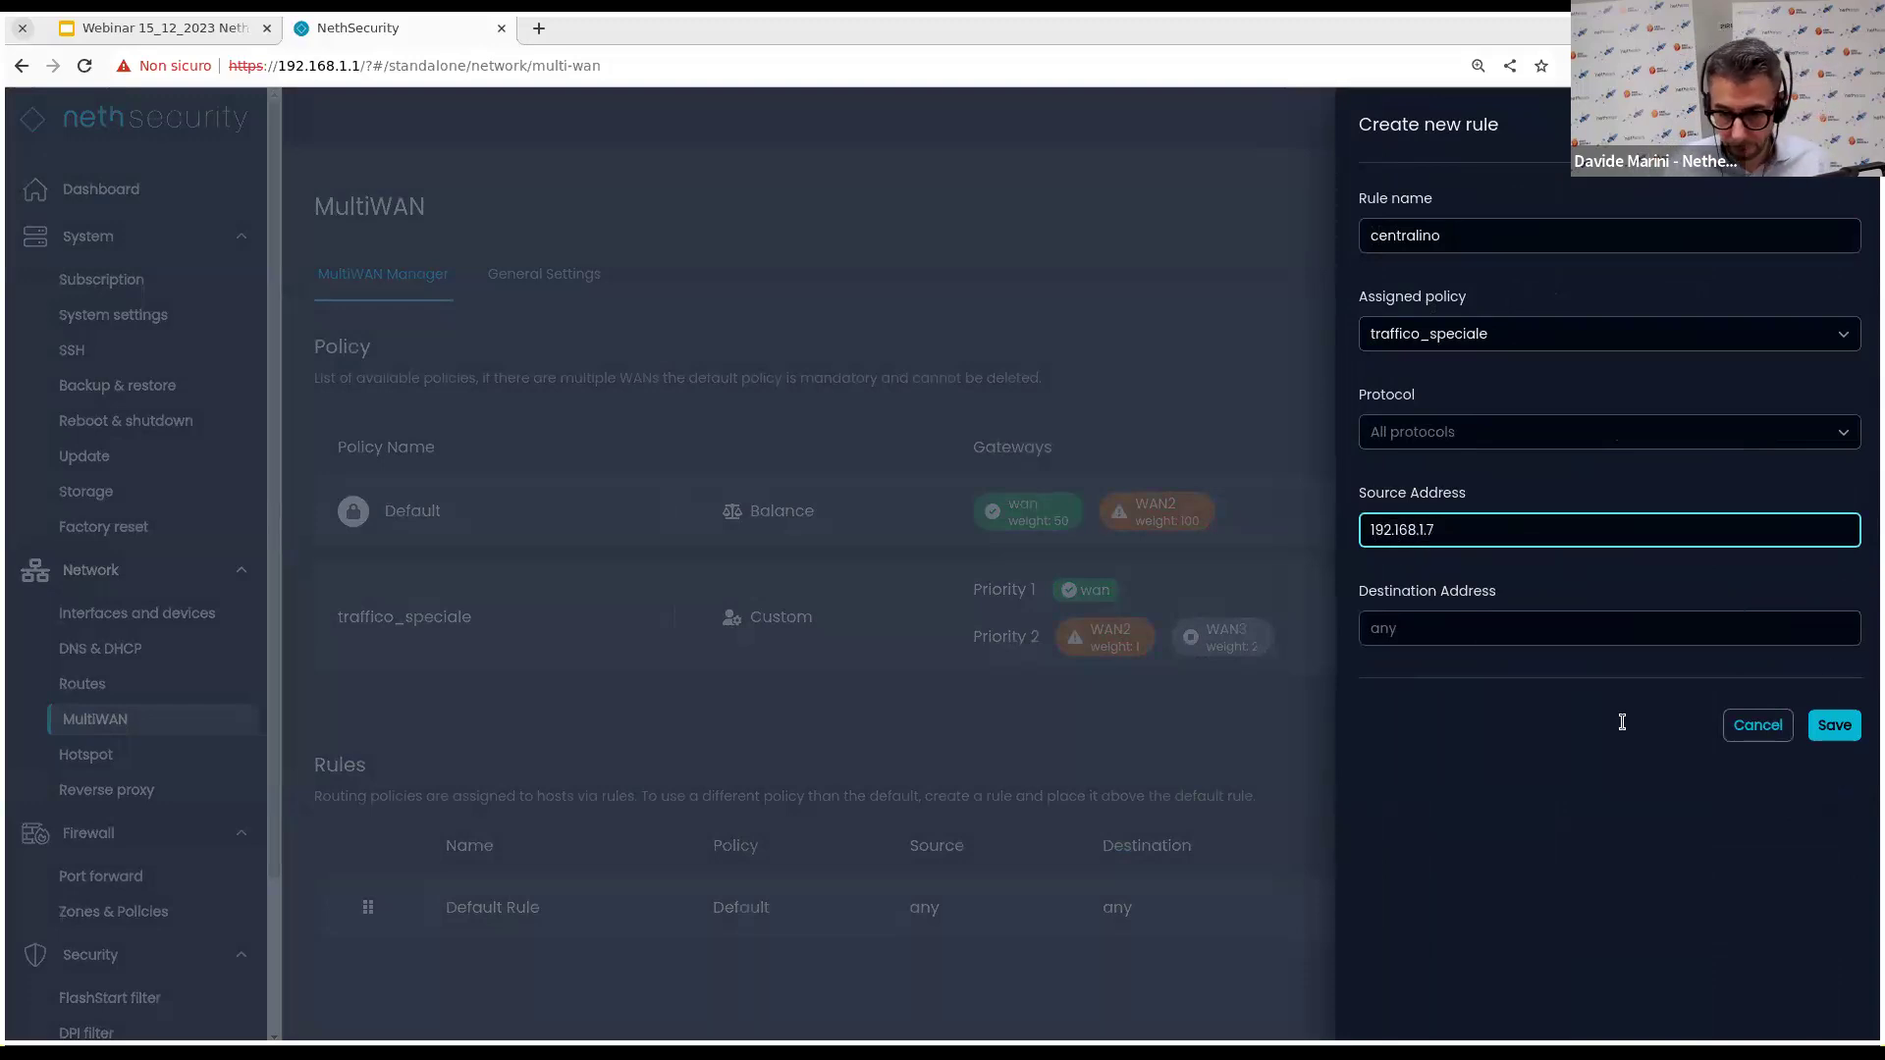
{"action": "left_click", "coordinate": [1832, 726]}
{"action": "left_click", "coordinate": [1535, 537]}
{"action": "type", "text": "/24"}
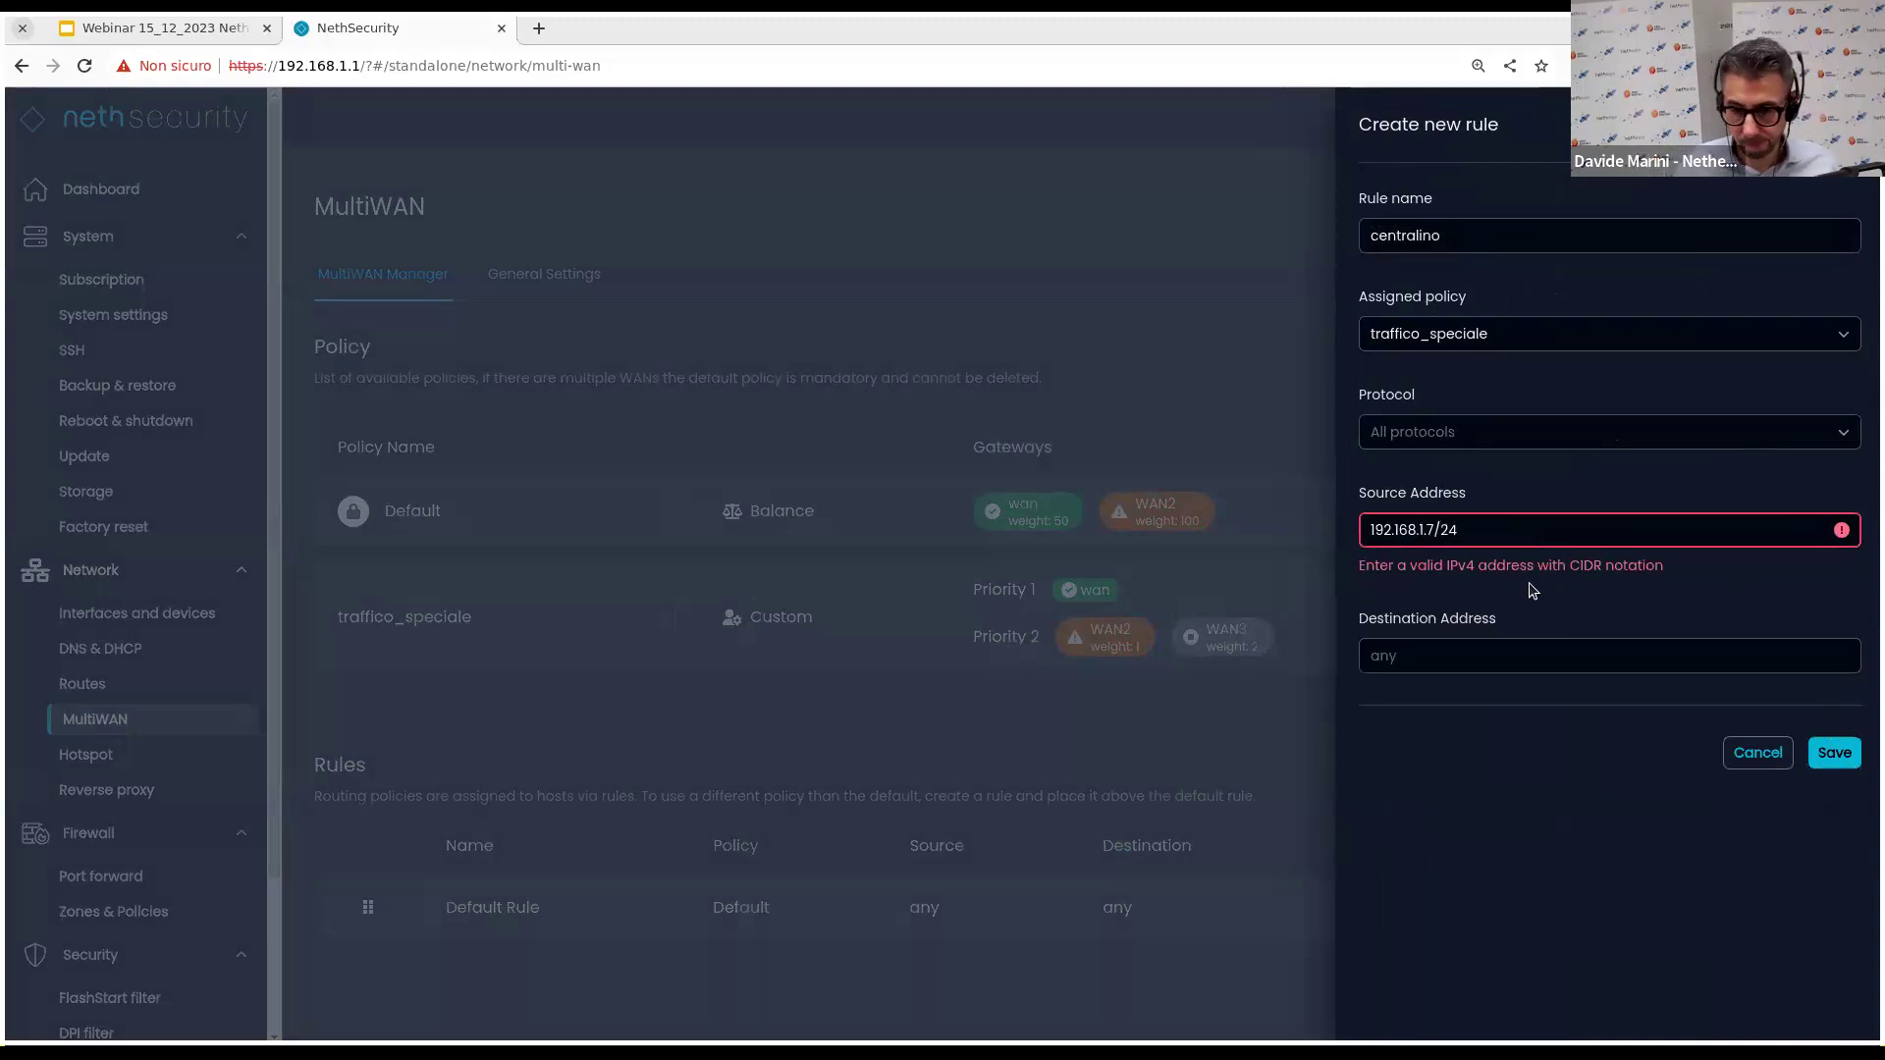
{"action": "left_click", "coordinate": [1832, 754]}
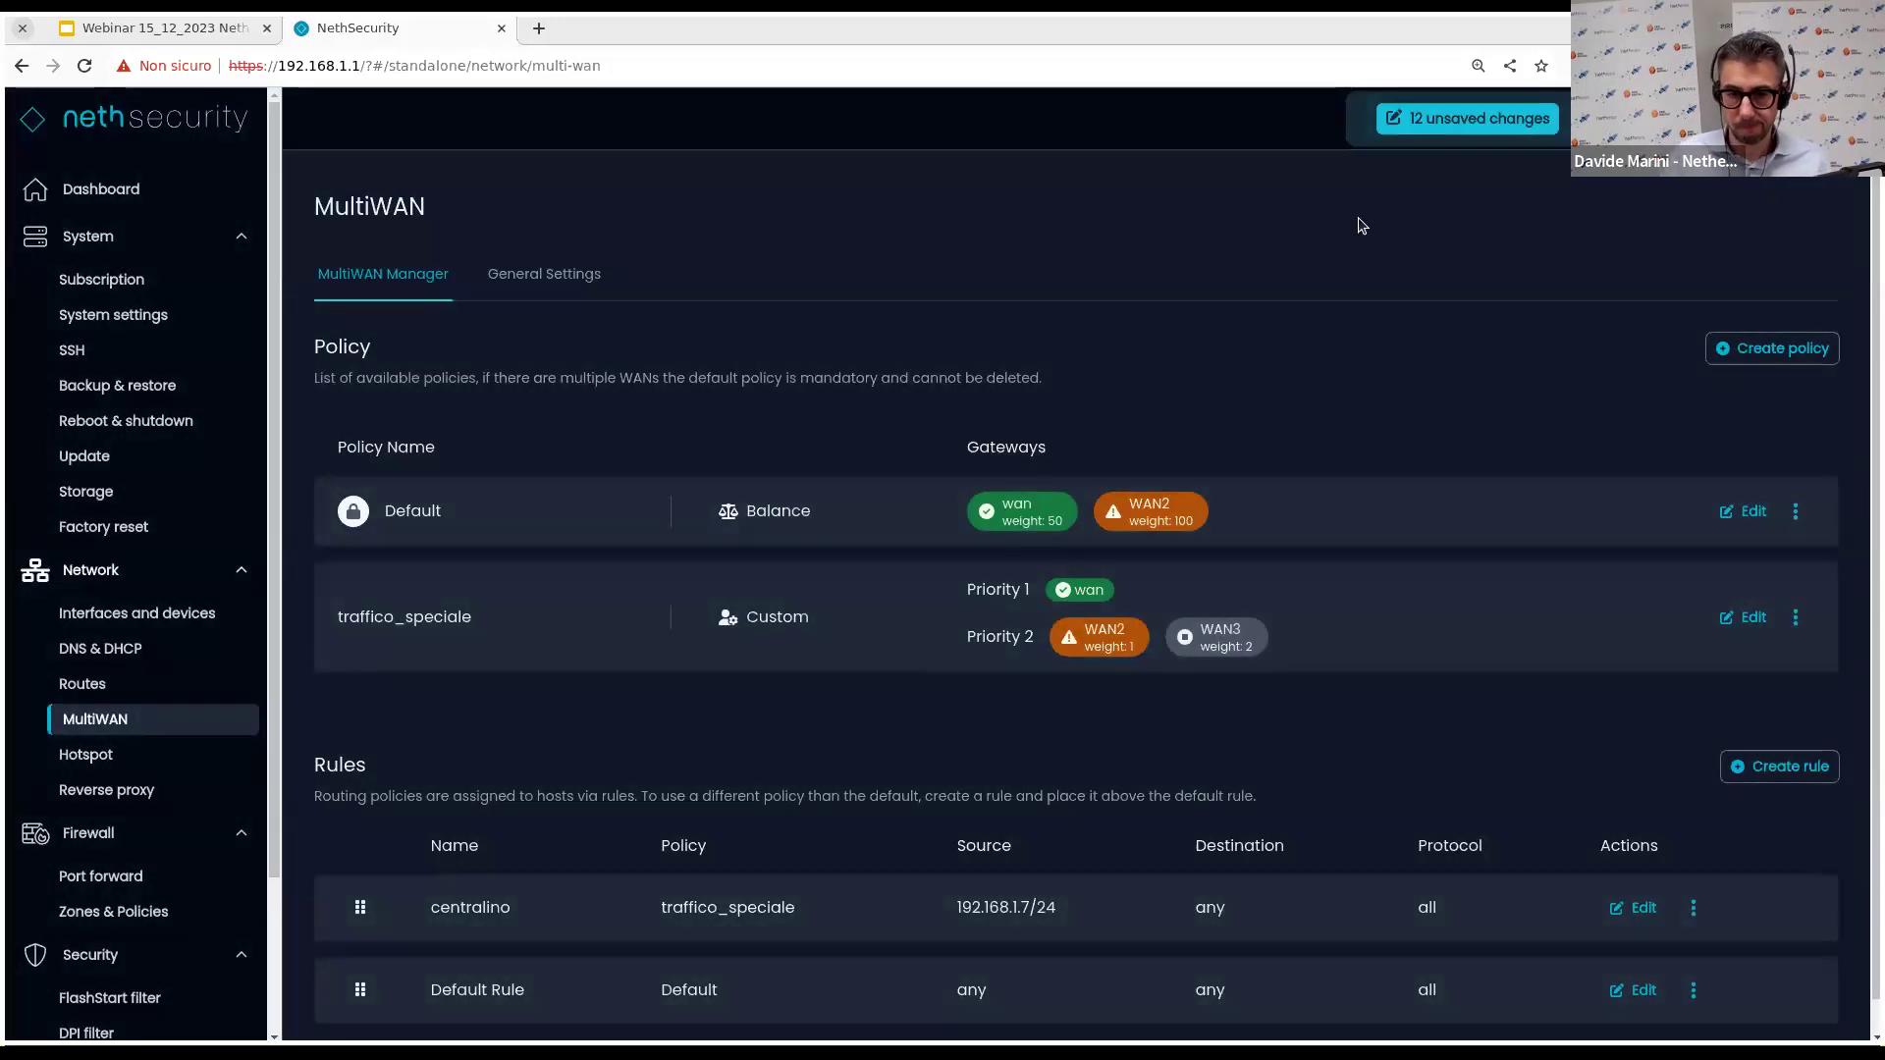
{"action": "left_click", "coordinate": [1445, 130]}
{"action": "left_click", "coordinate": [1177, 607]}
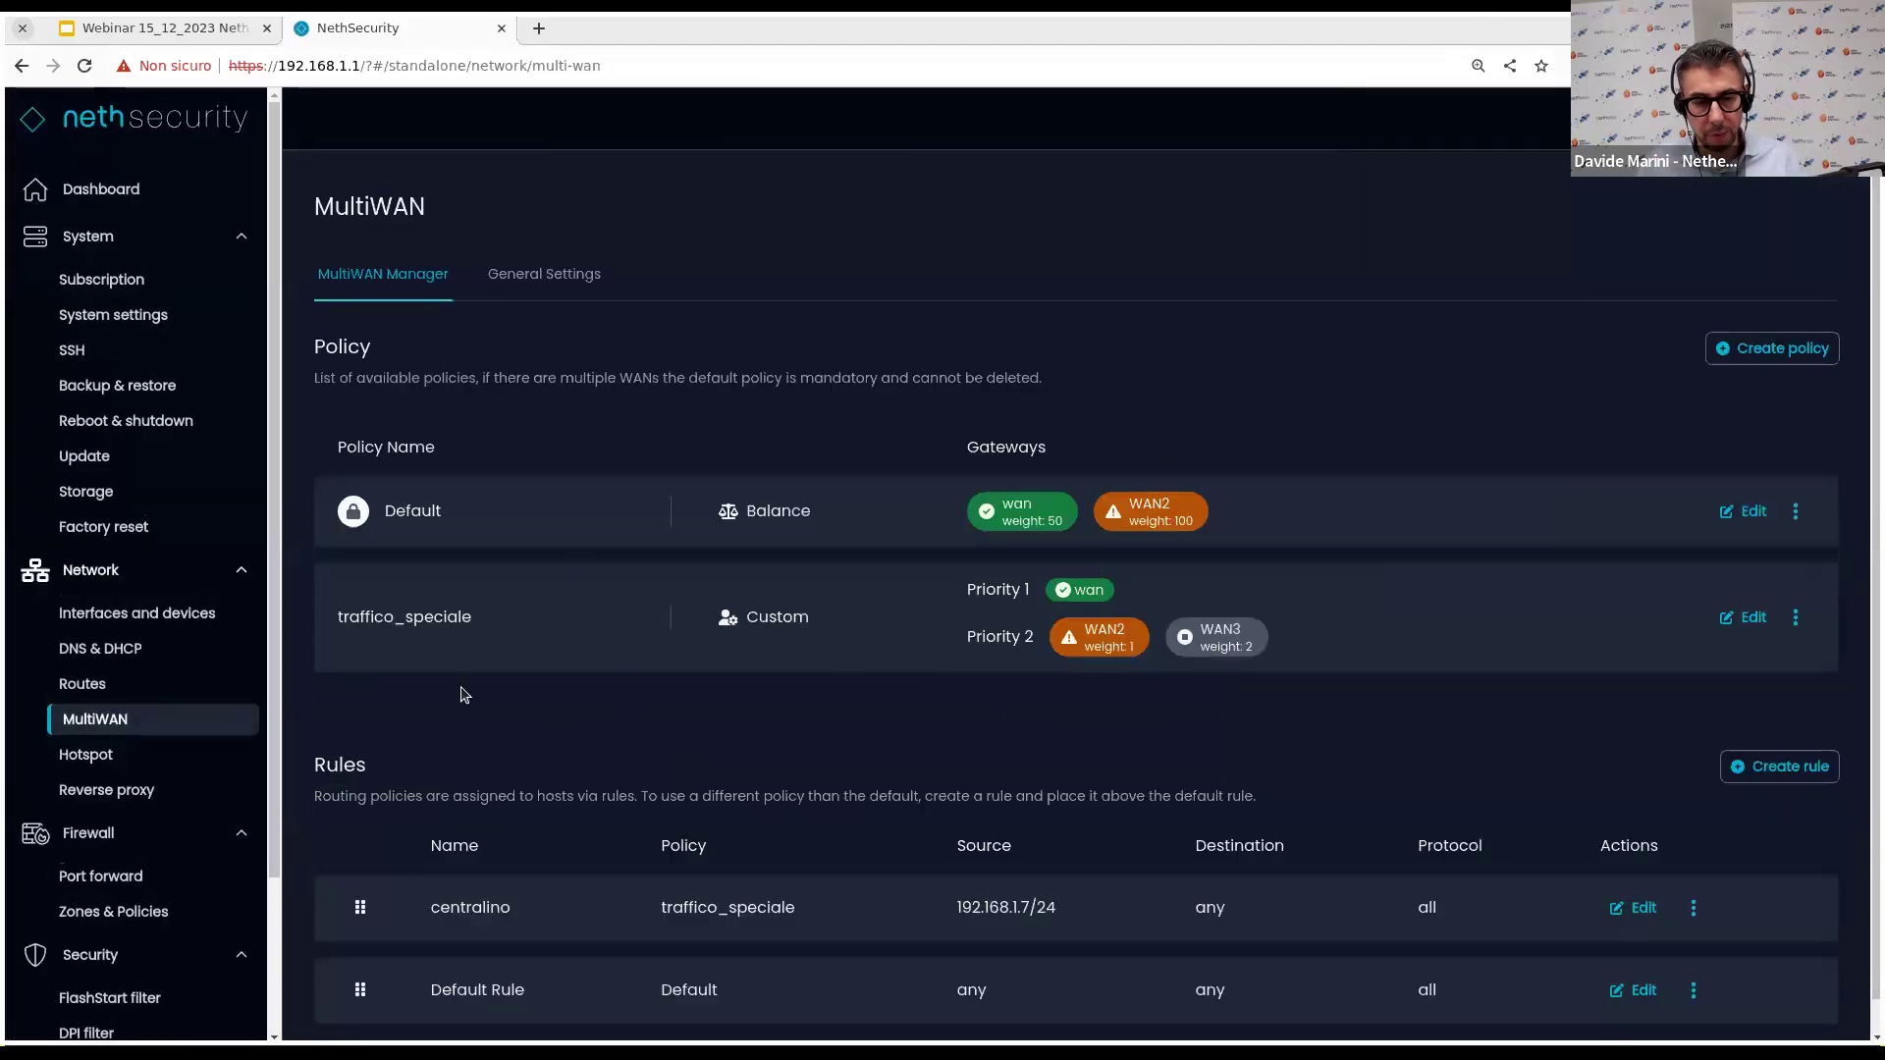
Remove the WAN2 and WAN3 gateways from the traffico_speciale policy, leaving only wan, and apply the changes.
{"action": "scroll", "coordinate": [862, 644], "scroll_direction": "down", "scroll_amount": 1}
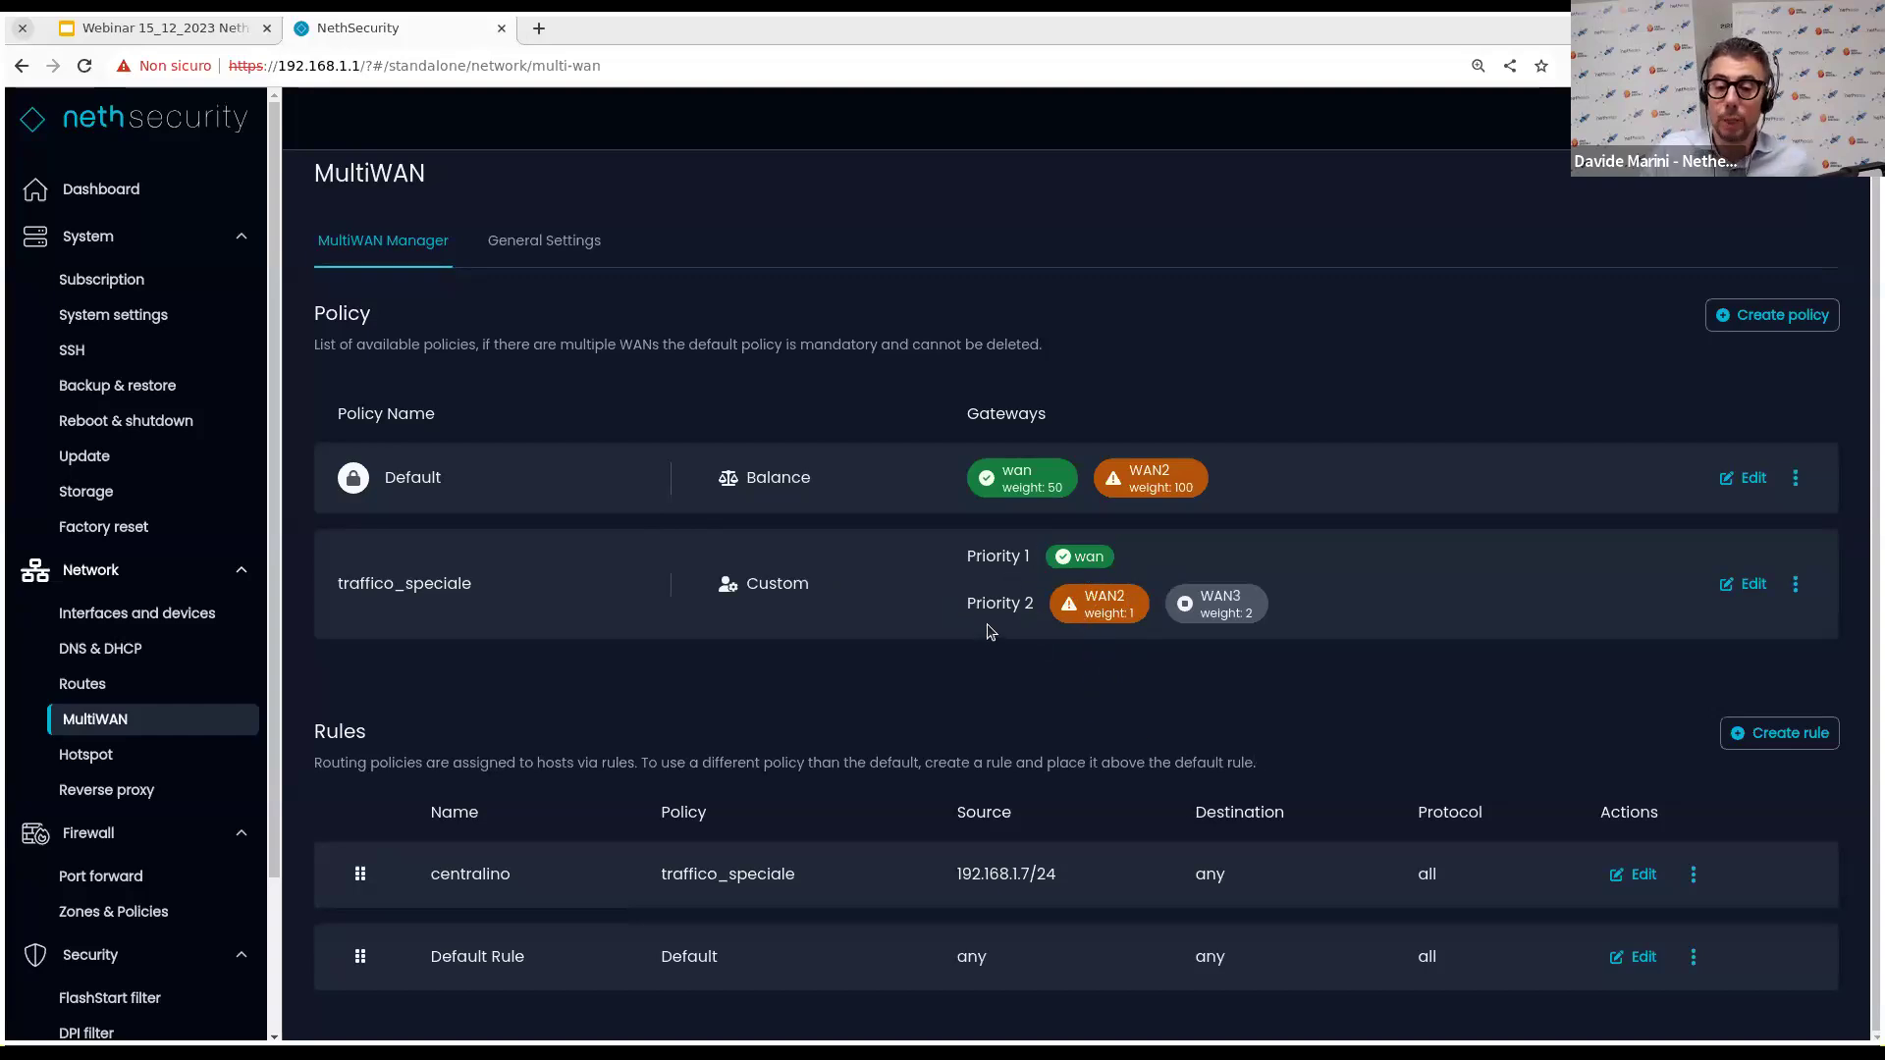
{"action": "left_click", "coordinate": [1750, 585]}
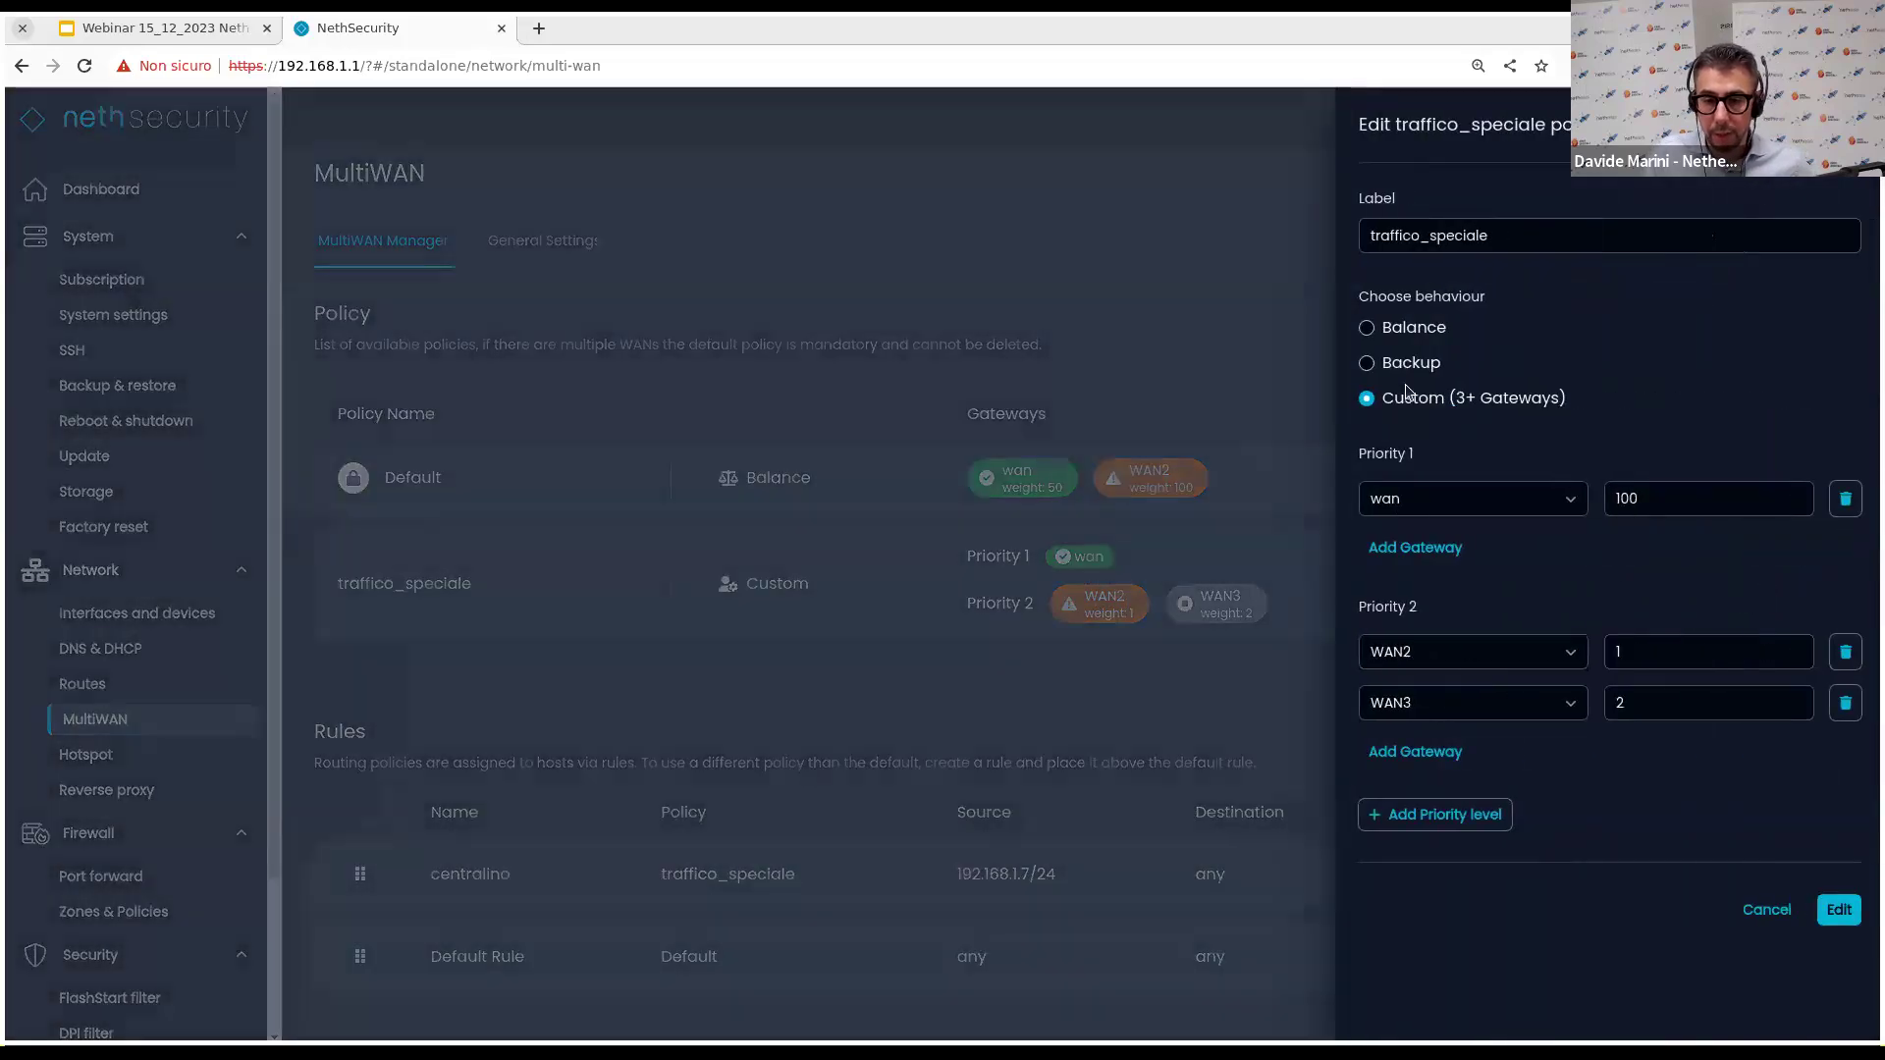
{"action": "left_click", "coordinate": [1845, 702]}
{"action": "left_click", "coordinate": [1845, 652]}
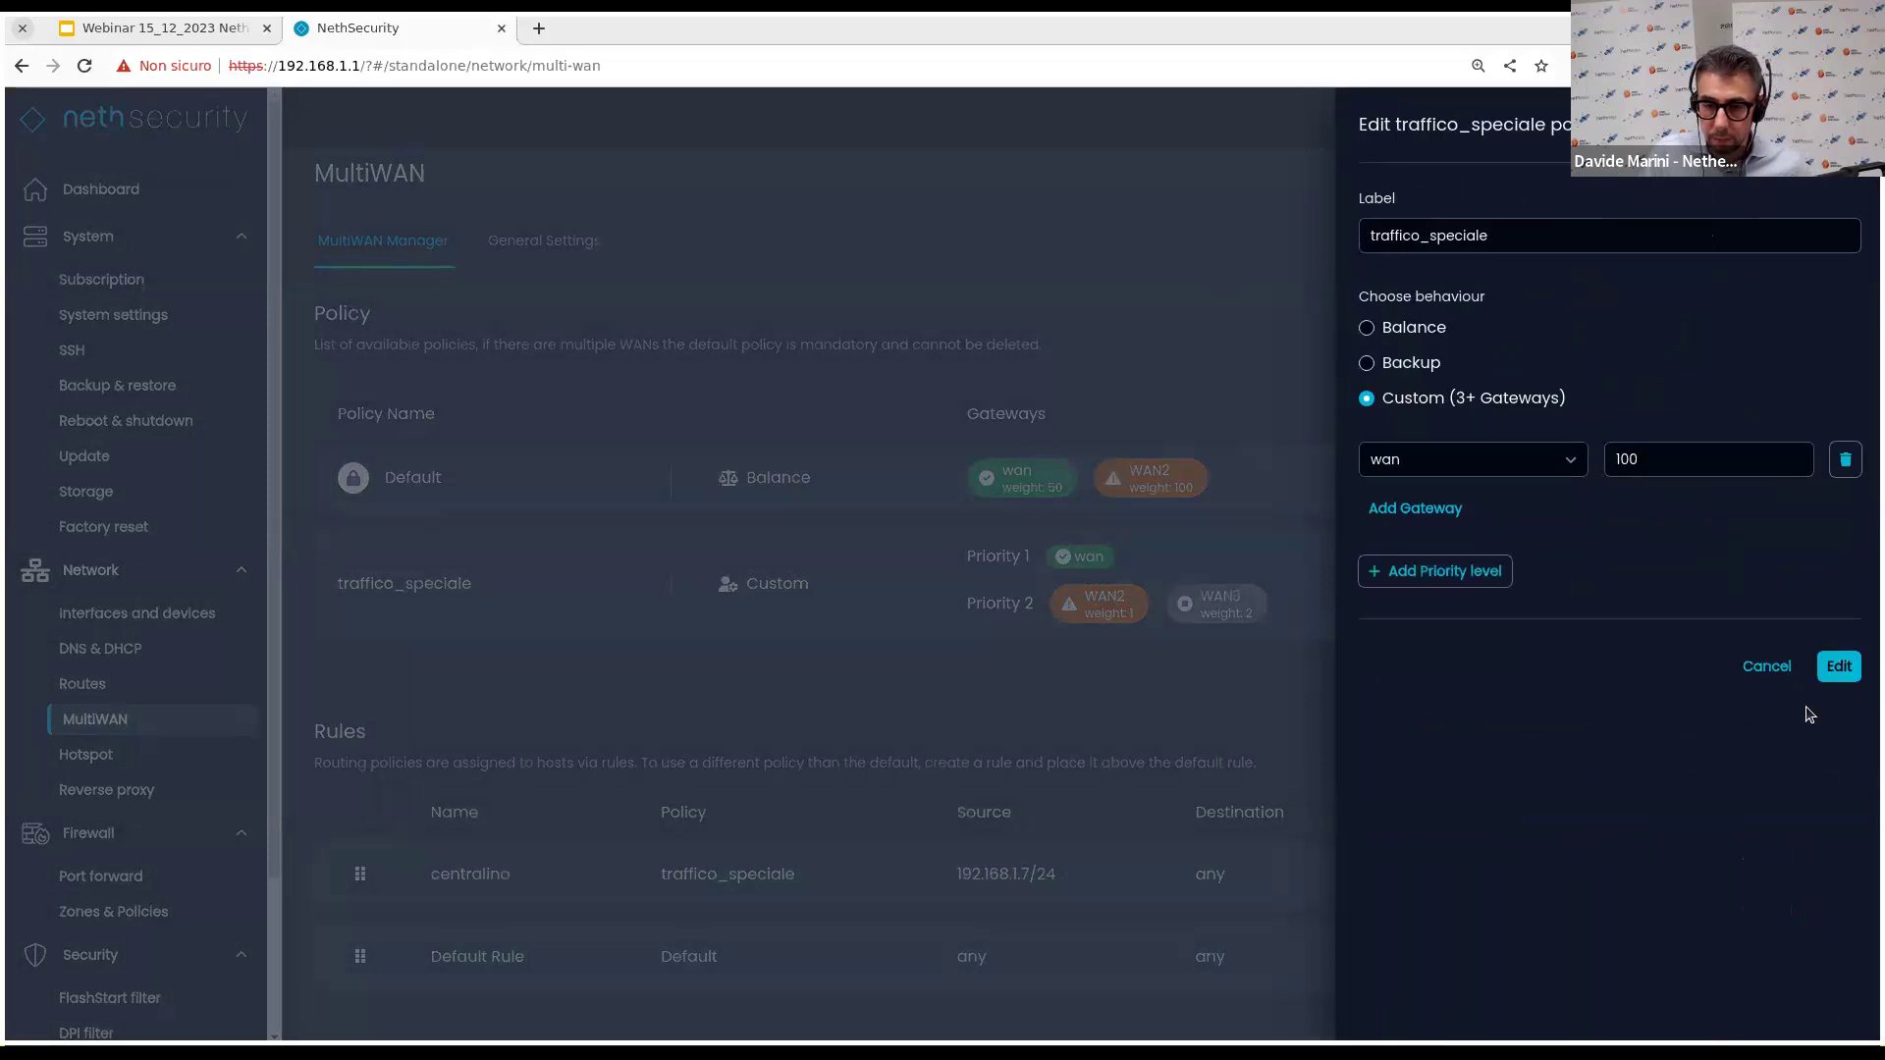
{"action": "left_click", "coordinate": [1838, 666]}
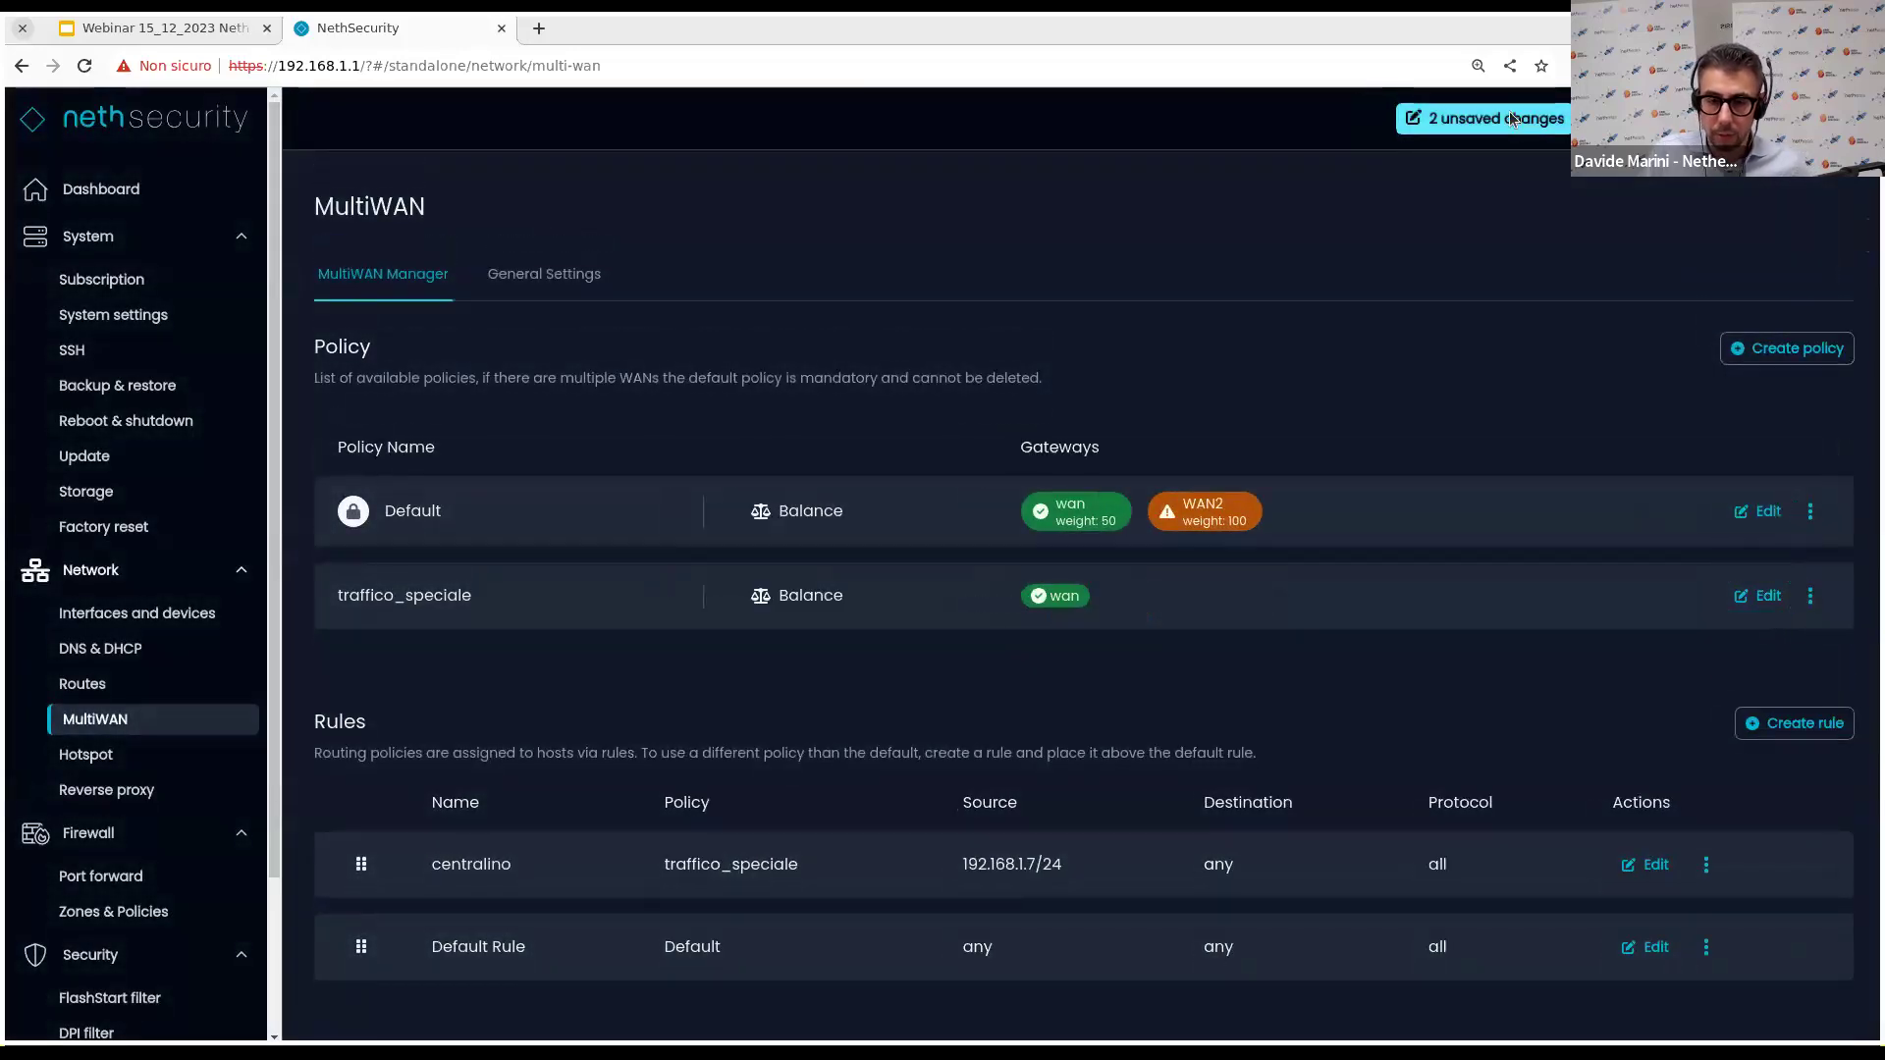
{"action": "left_click", "coordinate": [1511, 119]}
{"action": "left_click", "coordinate": [1182, 606]}
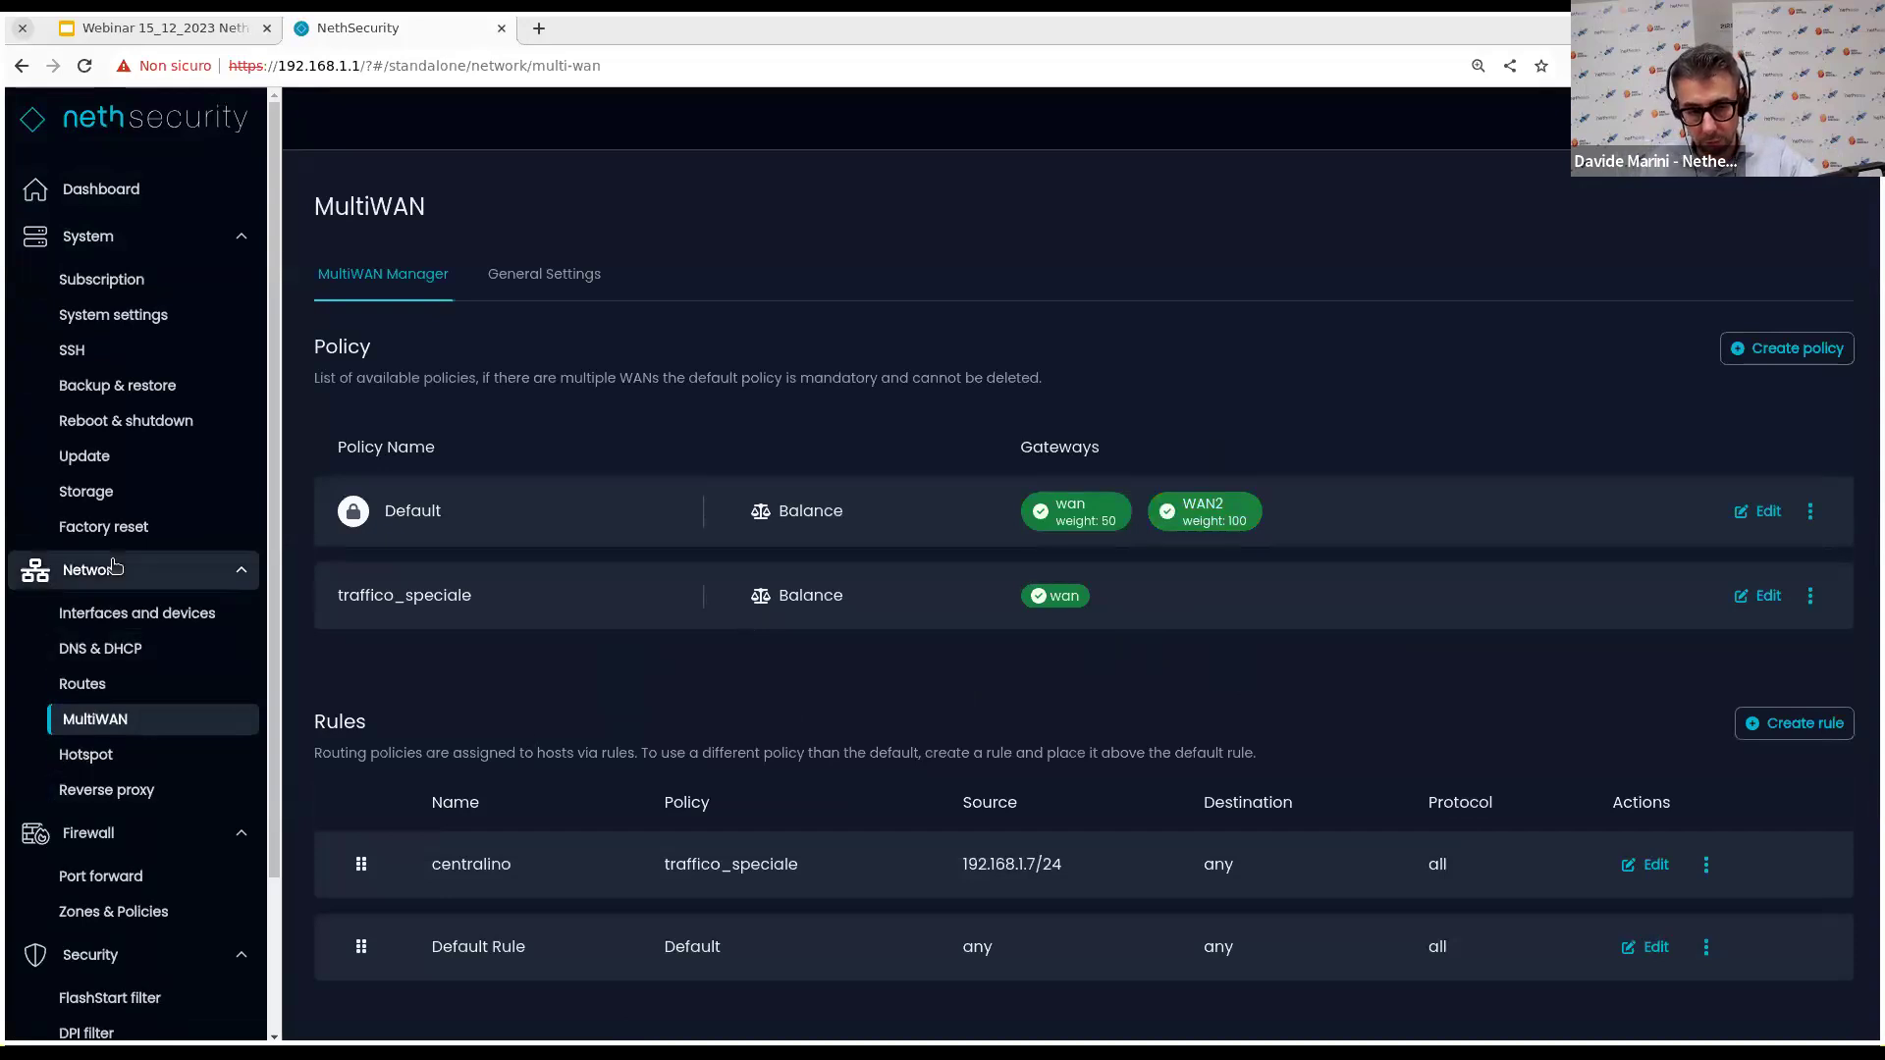
Review the MultiWAN general settings, and view the Hotspot status and settings pages.
{"action": "scroll", "coordinate": [98, 754], "scroll_direction": "down", "scroll_amount": 2}
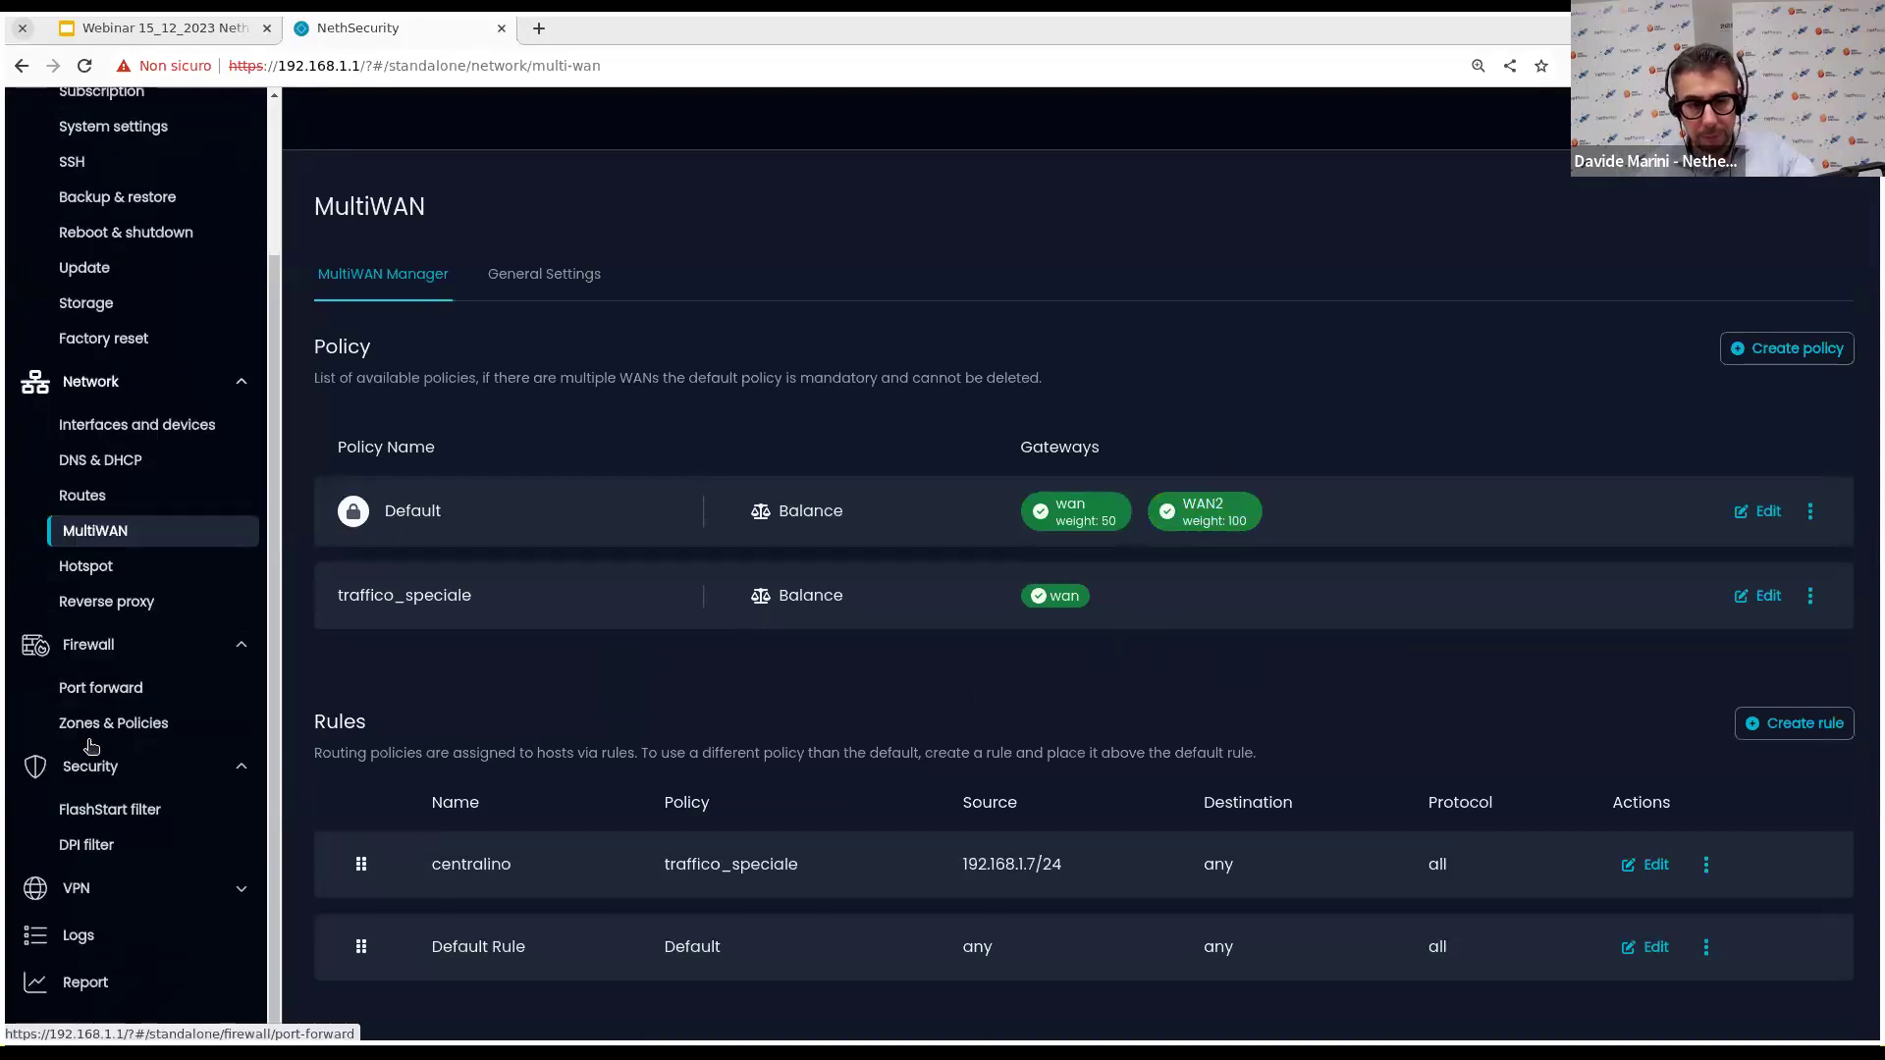
{"action": "left_click", "coordinate": [530, 265]}
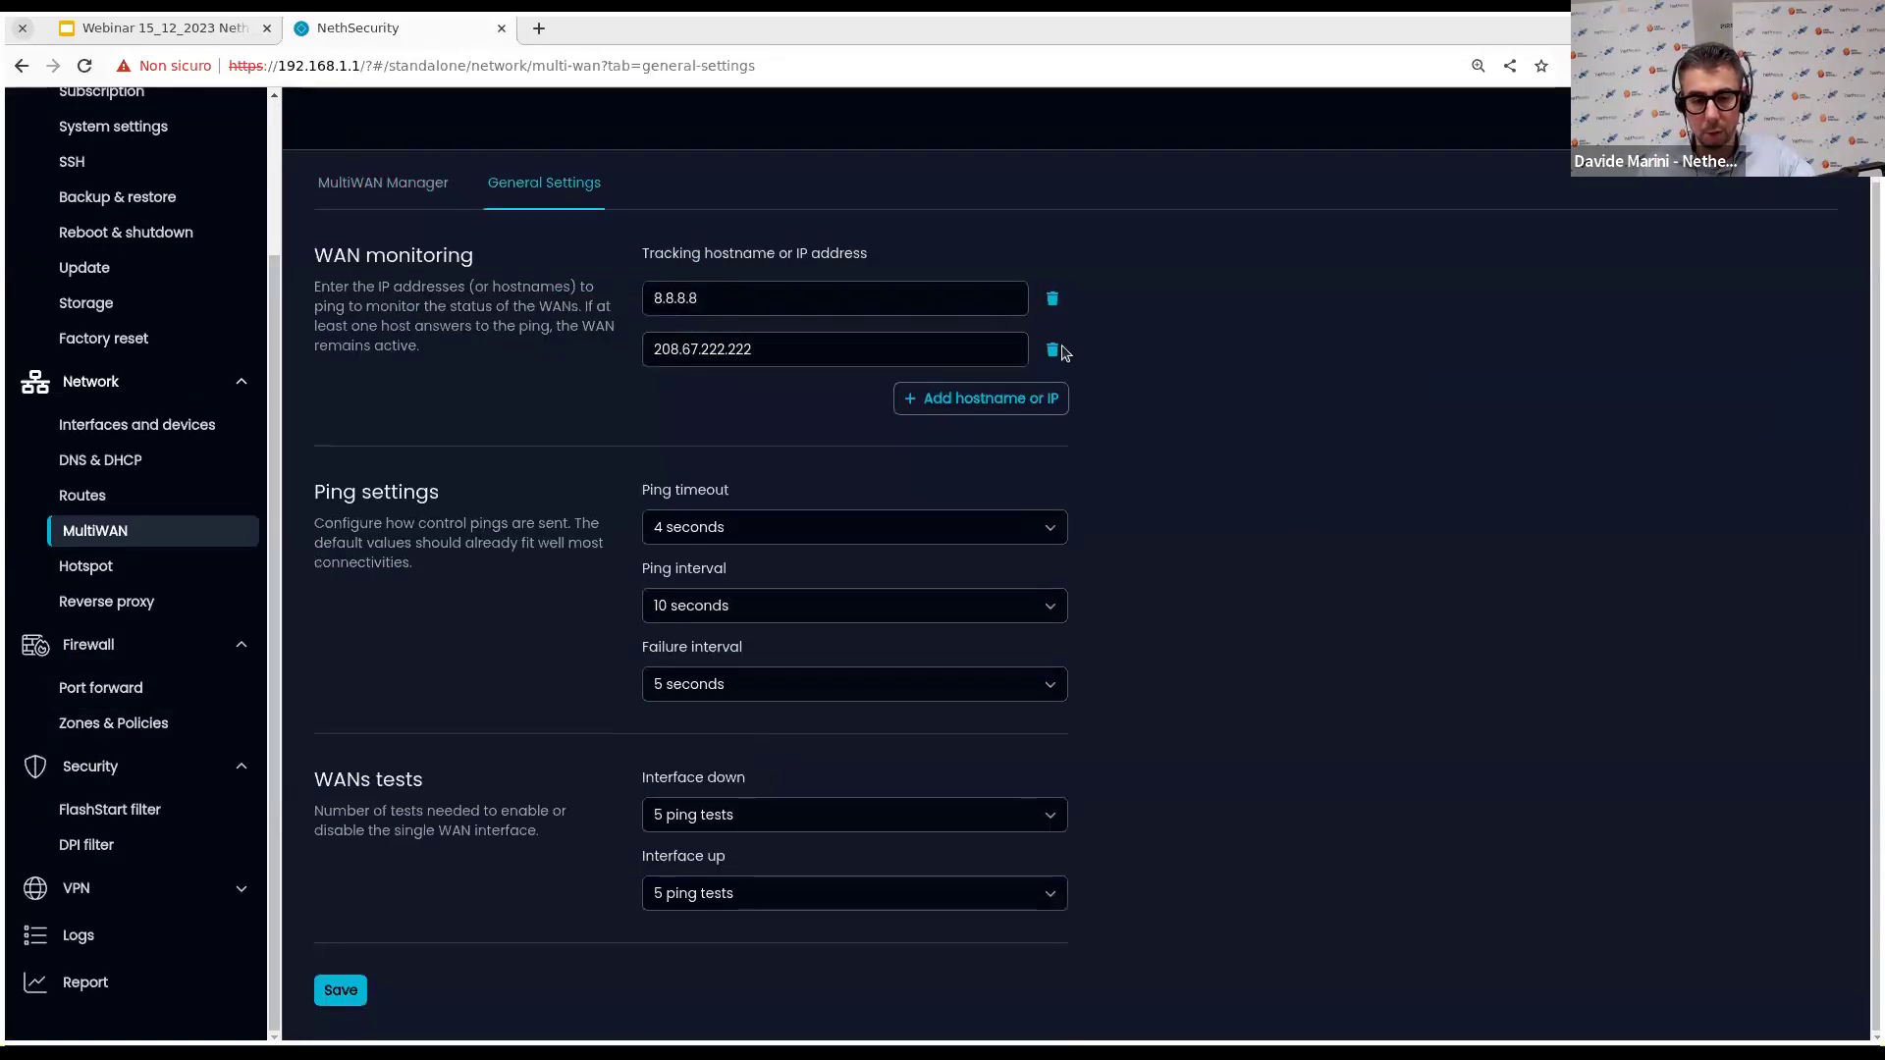
{"action": "scroll", "coordinate": [1084, 826], "scroll_direction": "up", "scroll_amount": 1}
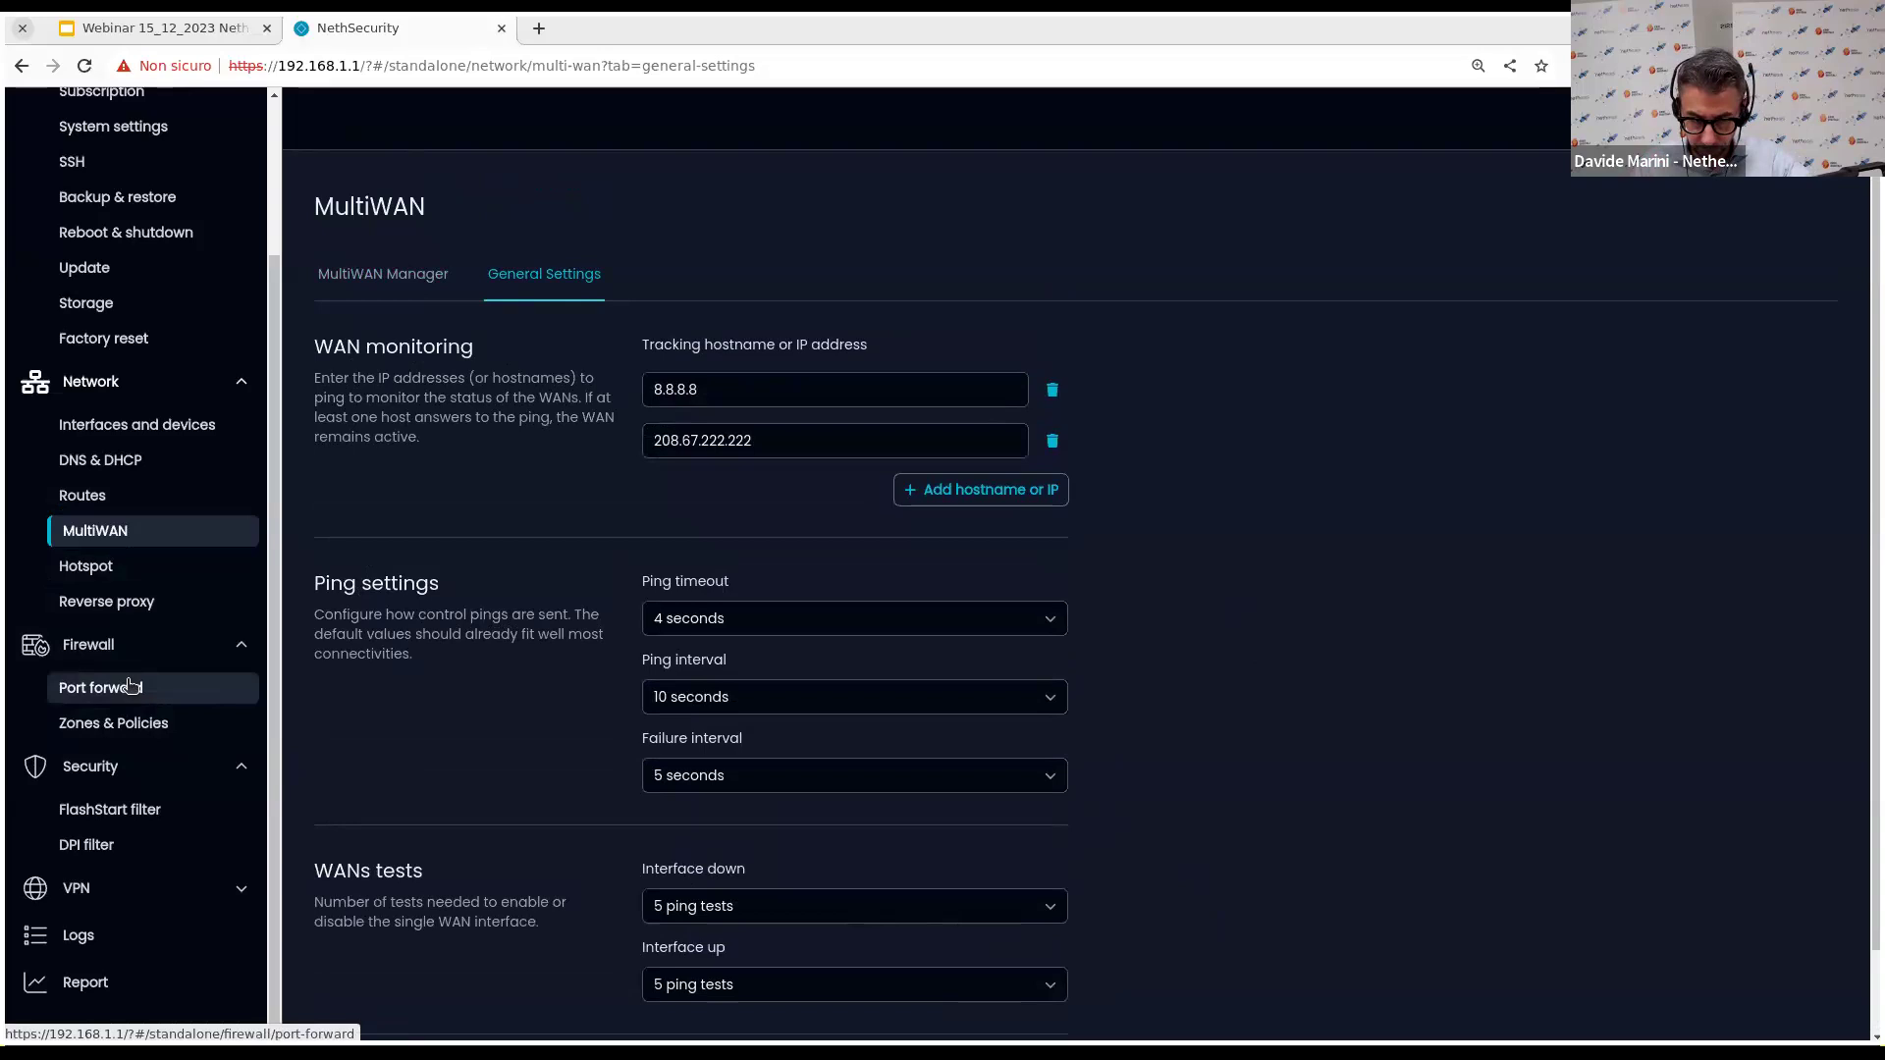
{"action": "left_click", "coordinate": [112, 569]}
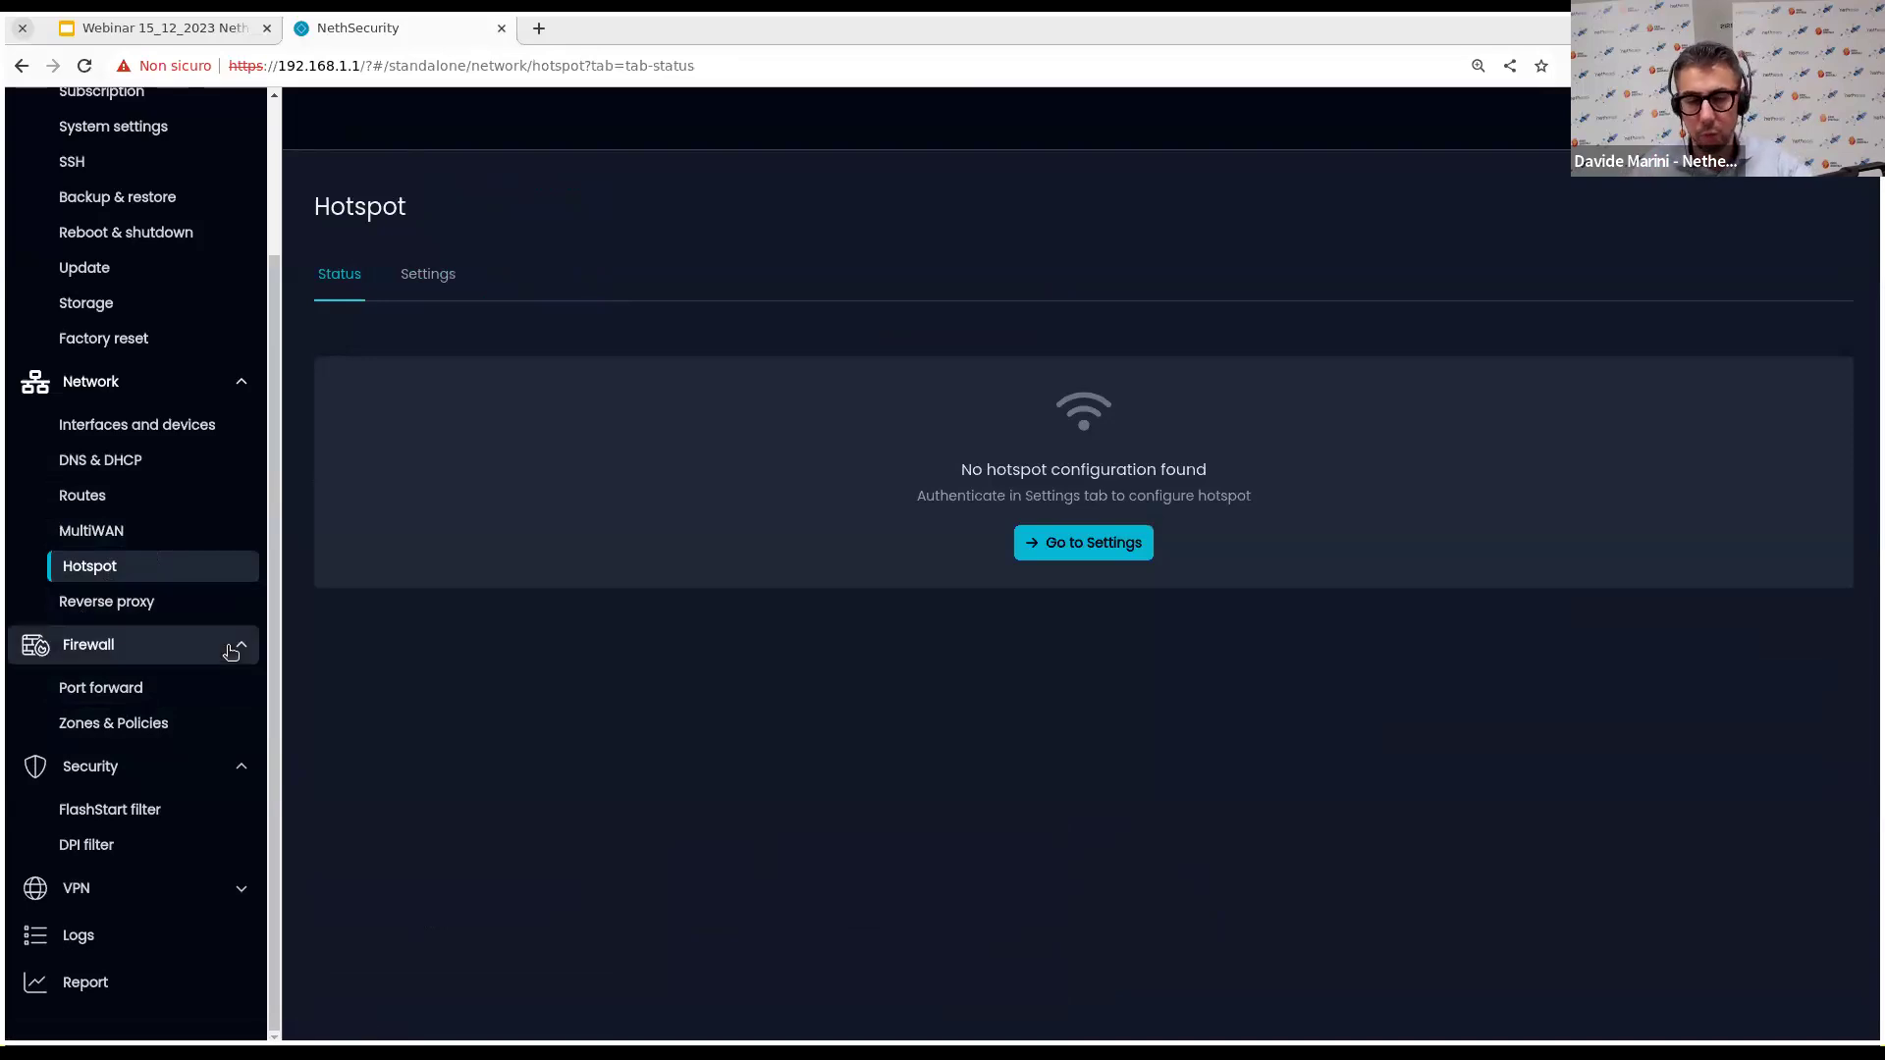
{"action": "left_click", "coordinate": [1086, 540]}
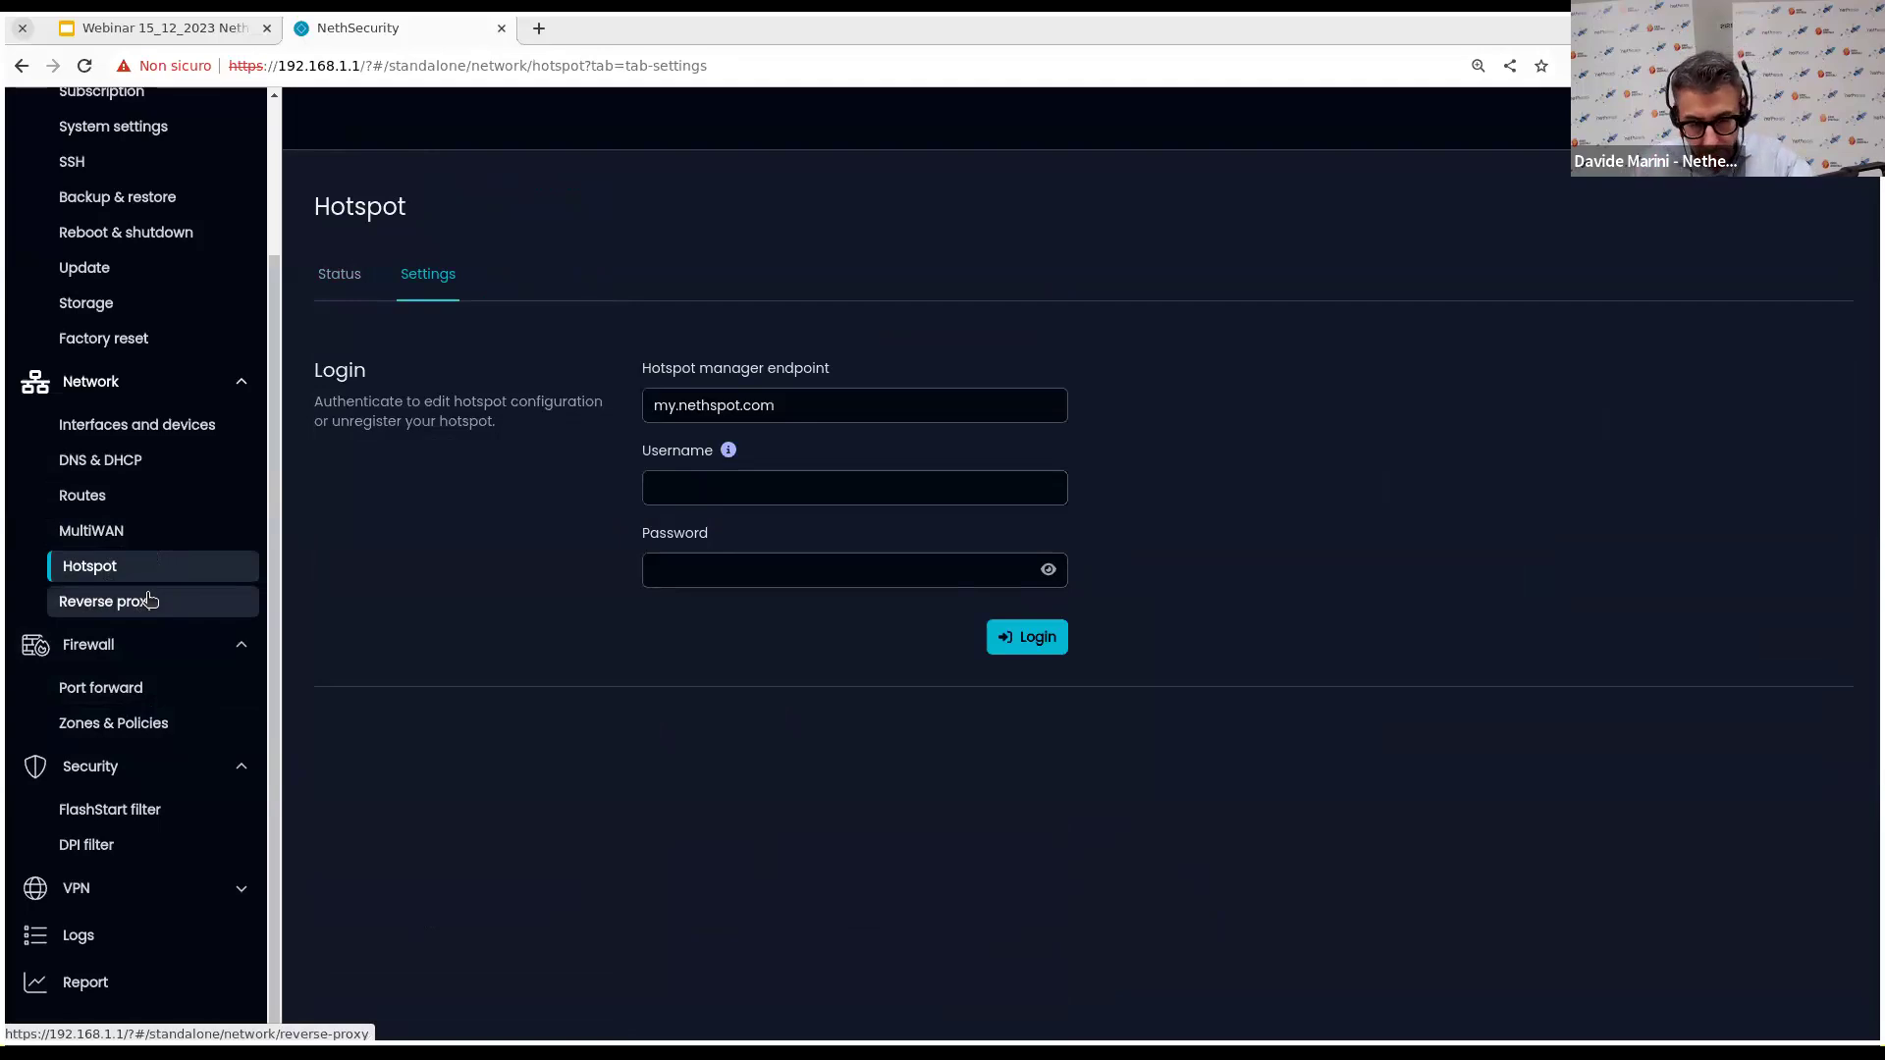
View the Port forward page and the firewall zones, and inspect the LAN zone's edit form without changing it.
{"action": "left_click", "coordinate": [142, 689]}
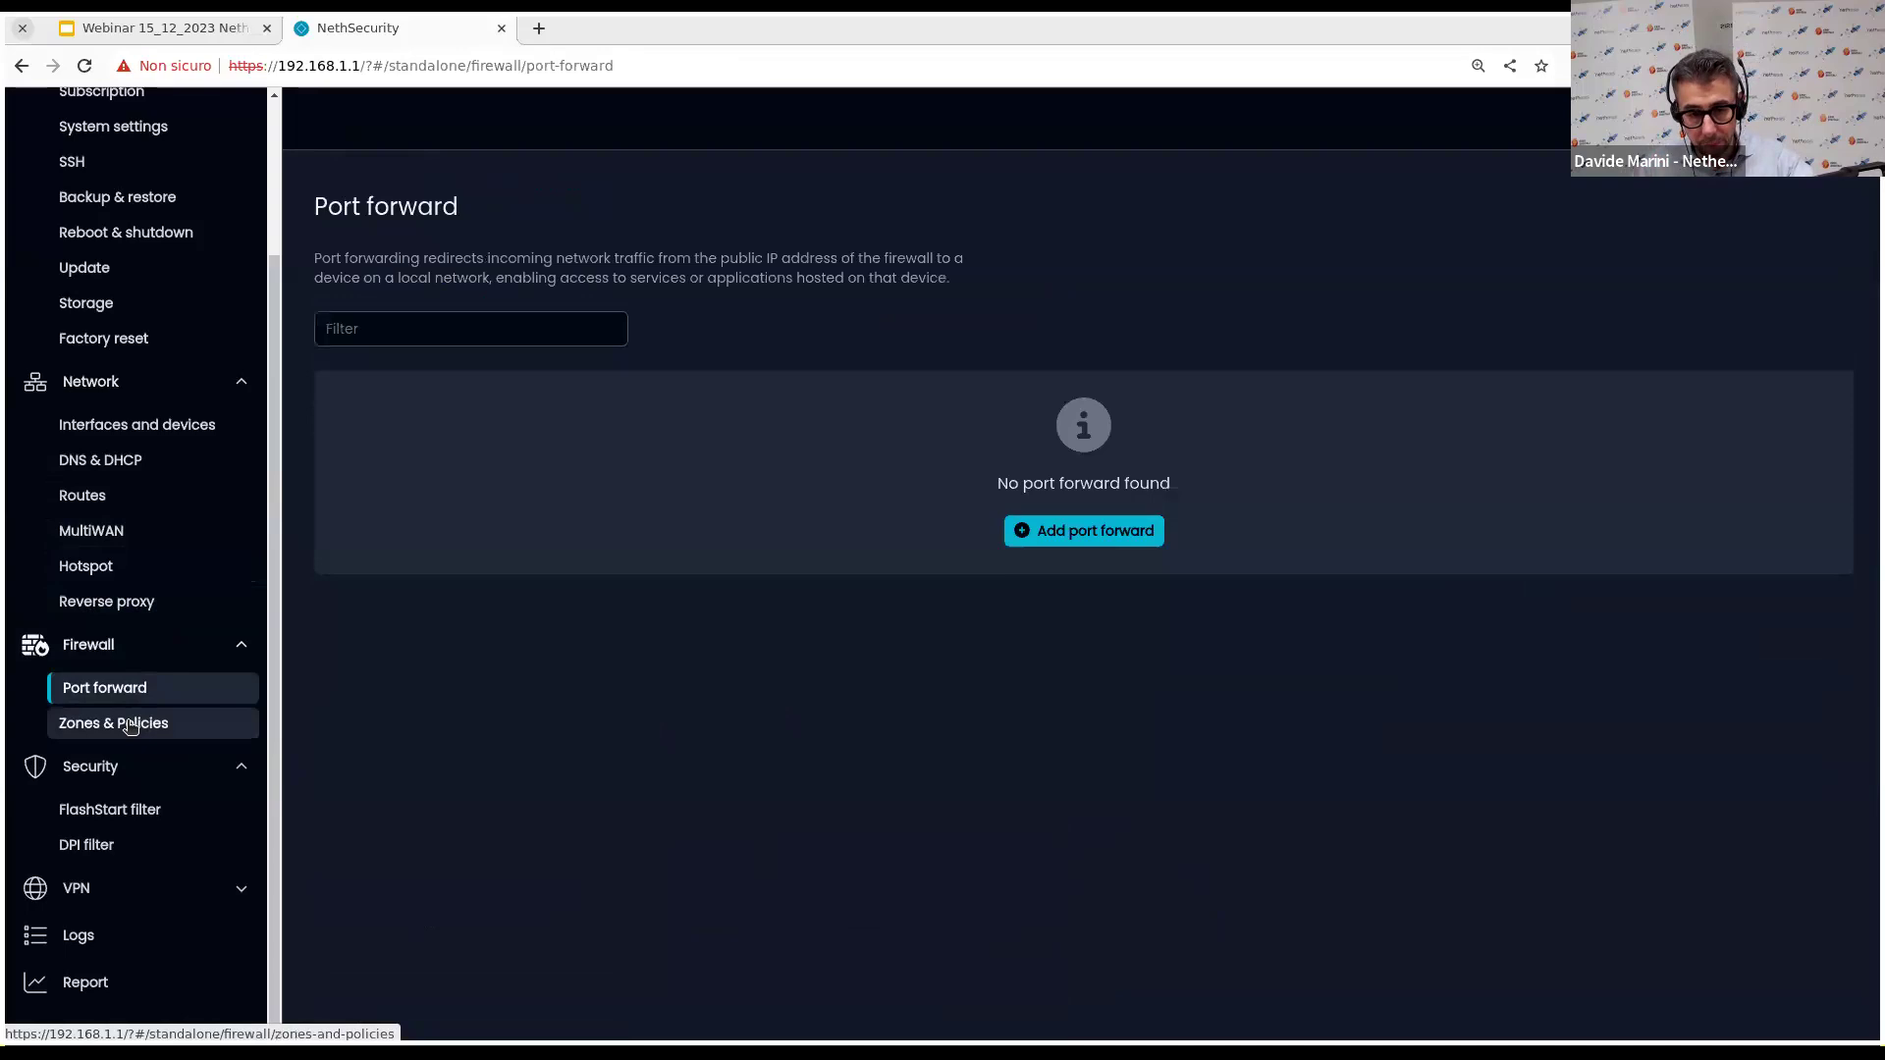
{"action": "left_click", "coordinate": [133, 722]}
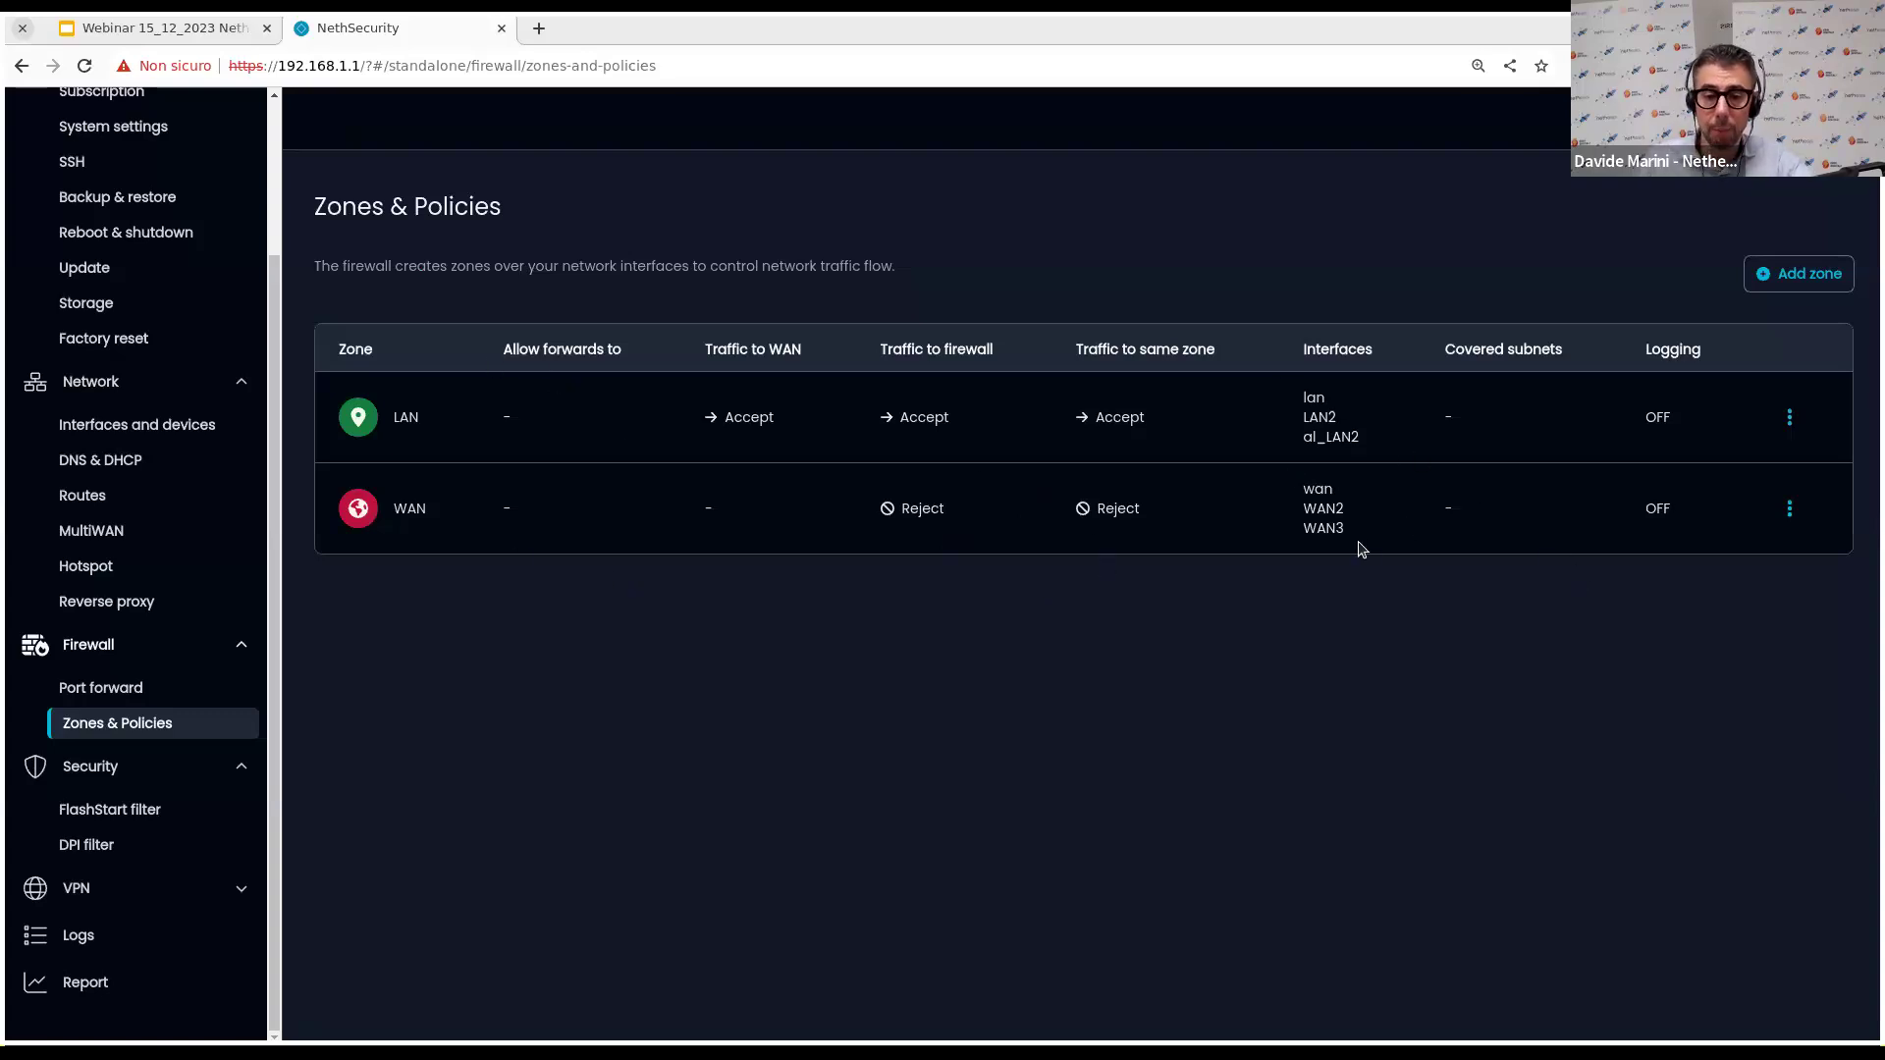
{"action": "left_click", "coordinate": [1790, 422]}
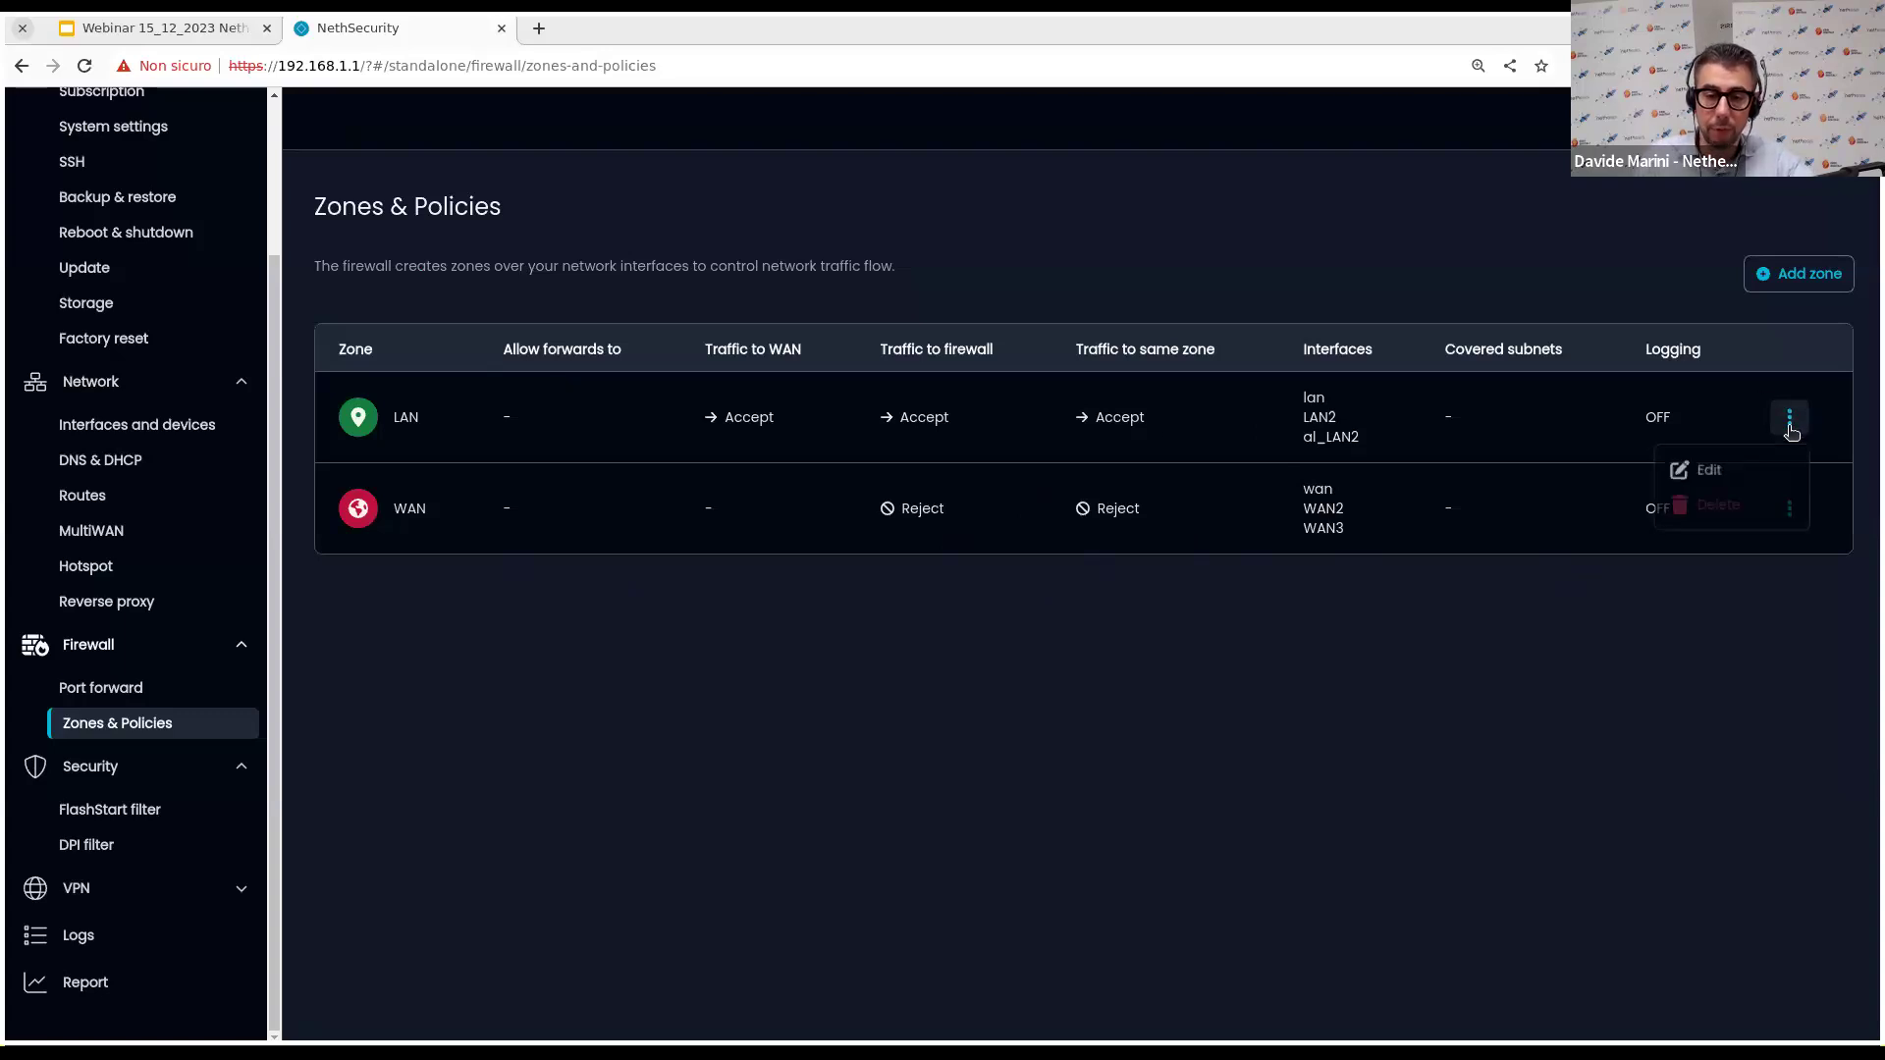
{"action": "left_click", "coordinate": [1695, 471]}
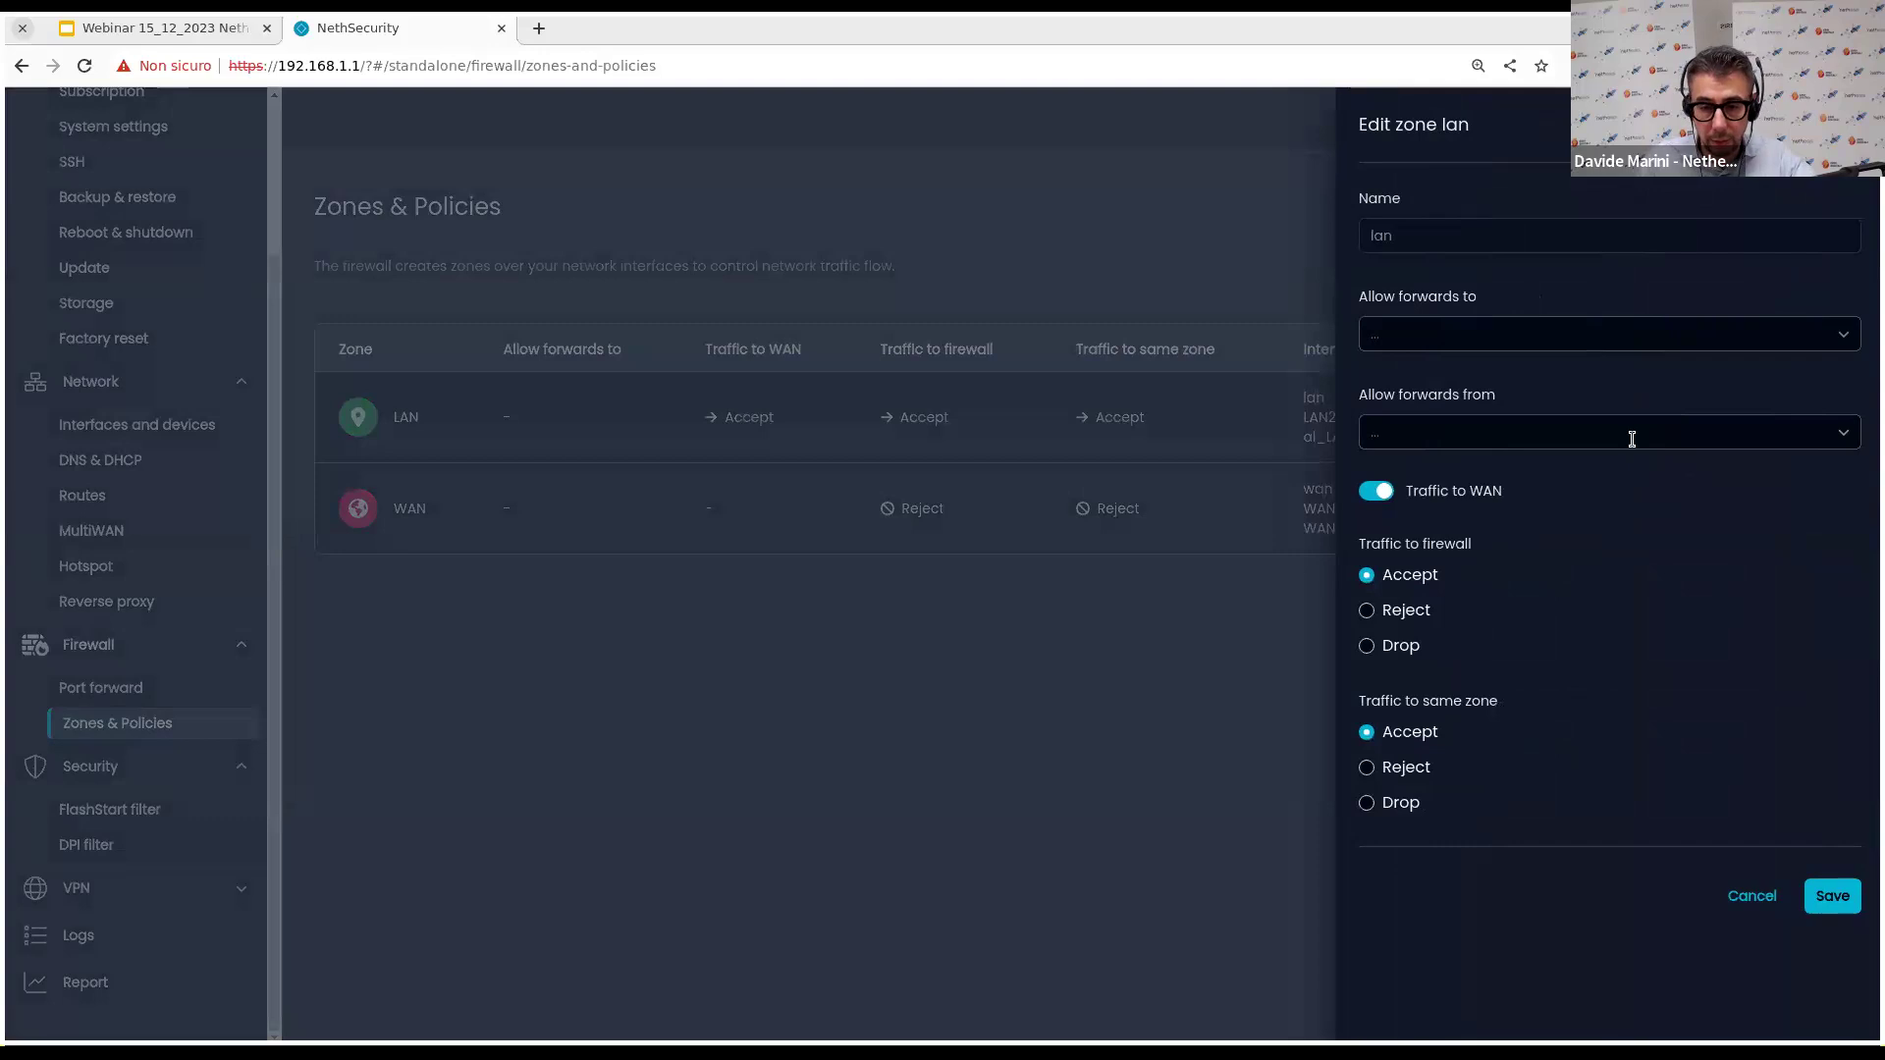
{"action": "left_click", "coordinate": [1039, 668]}
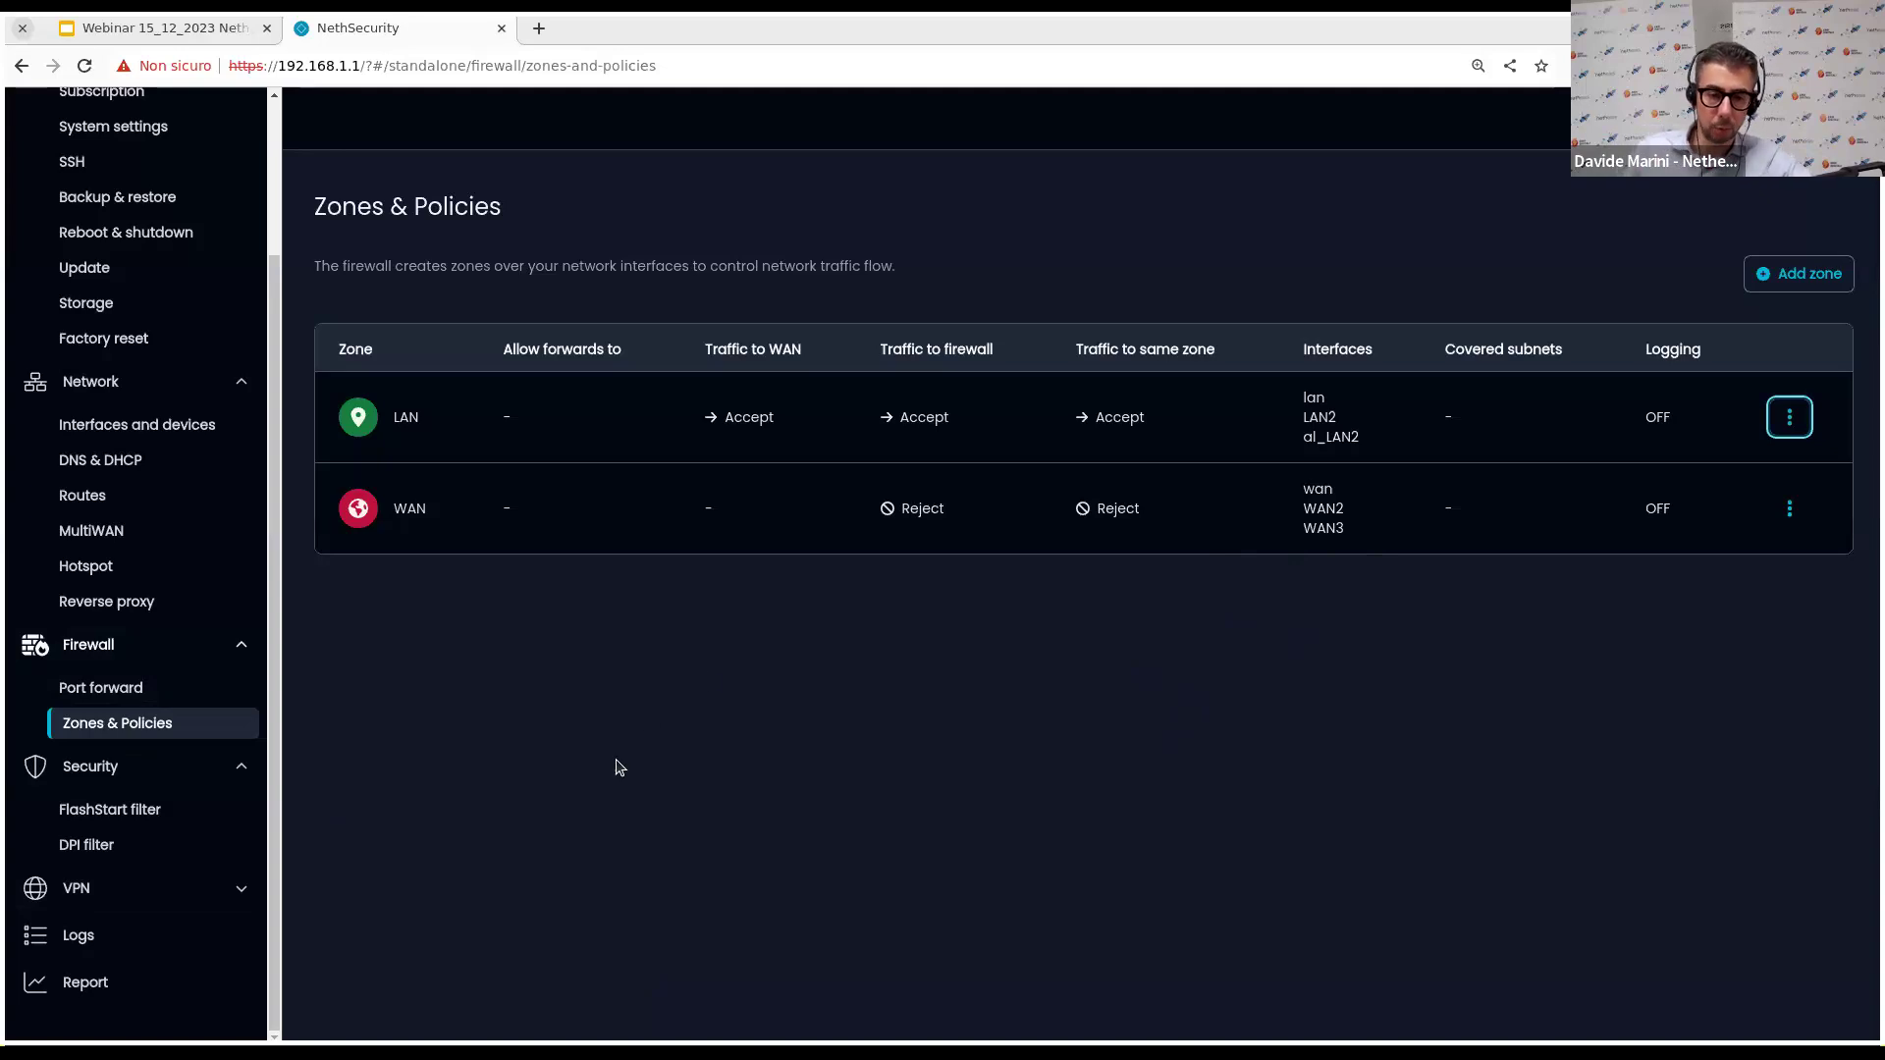
Temporarily enable the FlashStart filter to view its configuration fields, and disable it again without saving.
{"action": "left_click", "coordinate": [119, 803]}
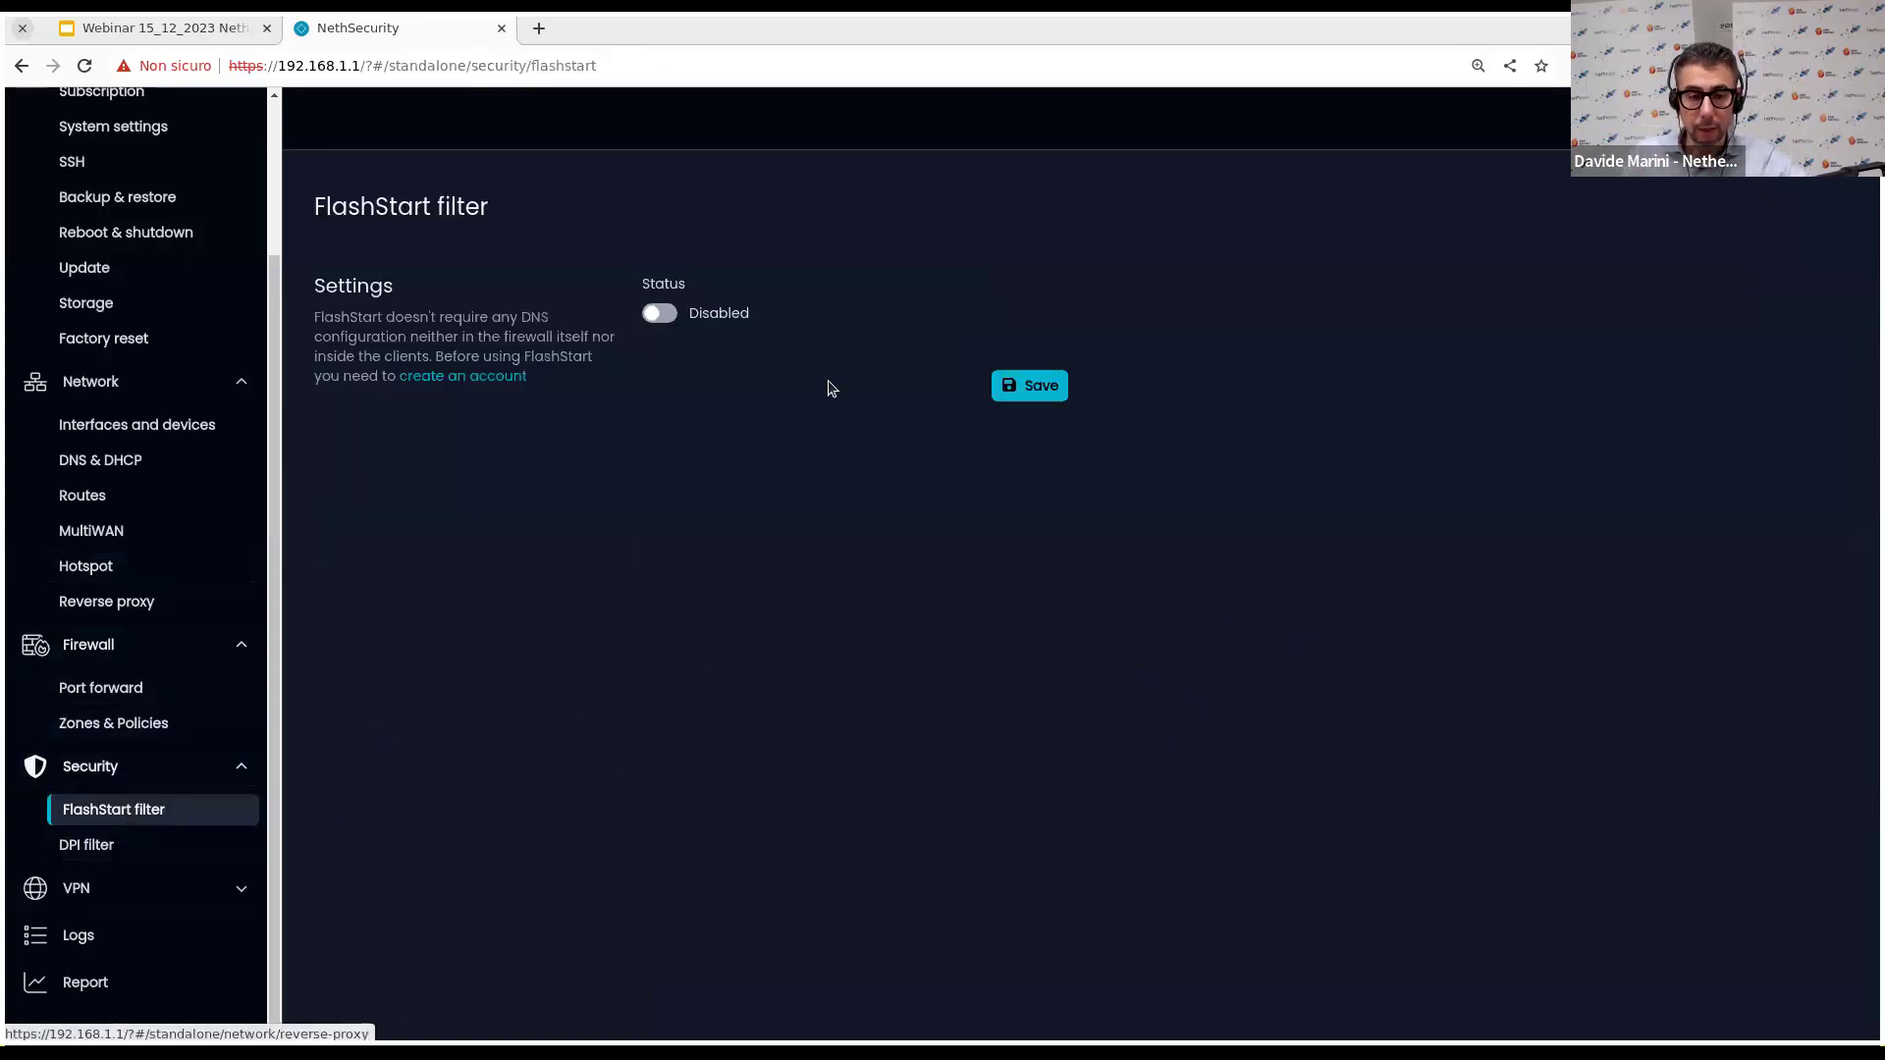
{"action": "left_click", "coordinate": [659, 314]}
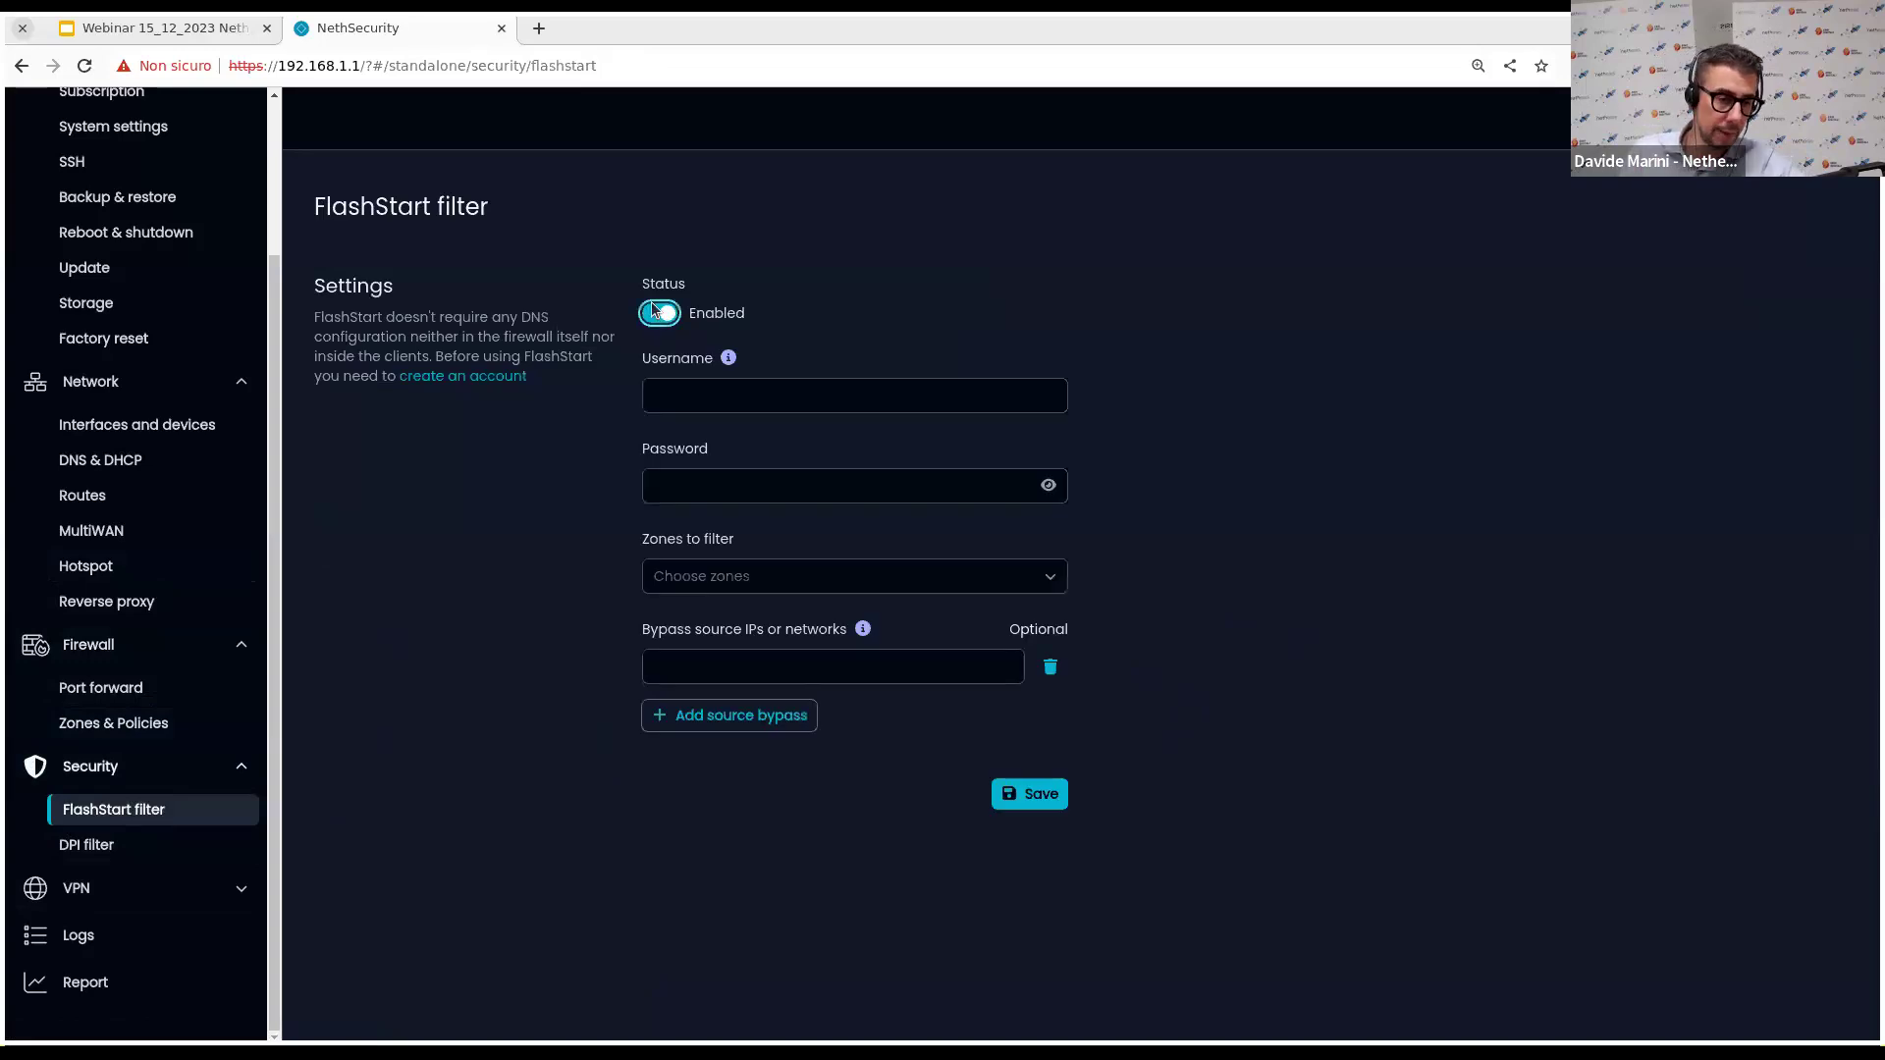
{"action": "left_click", "coordinate": [658, 312]}
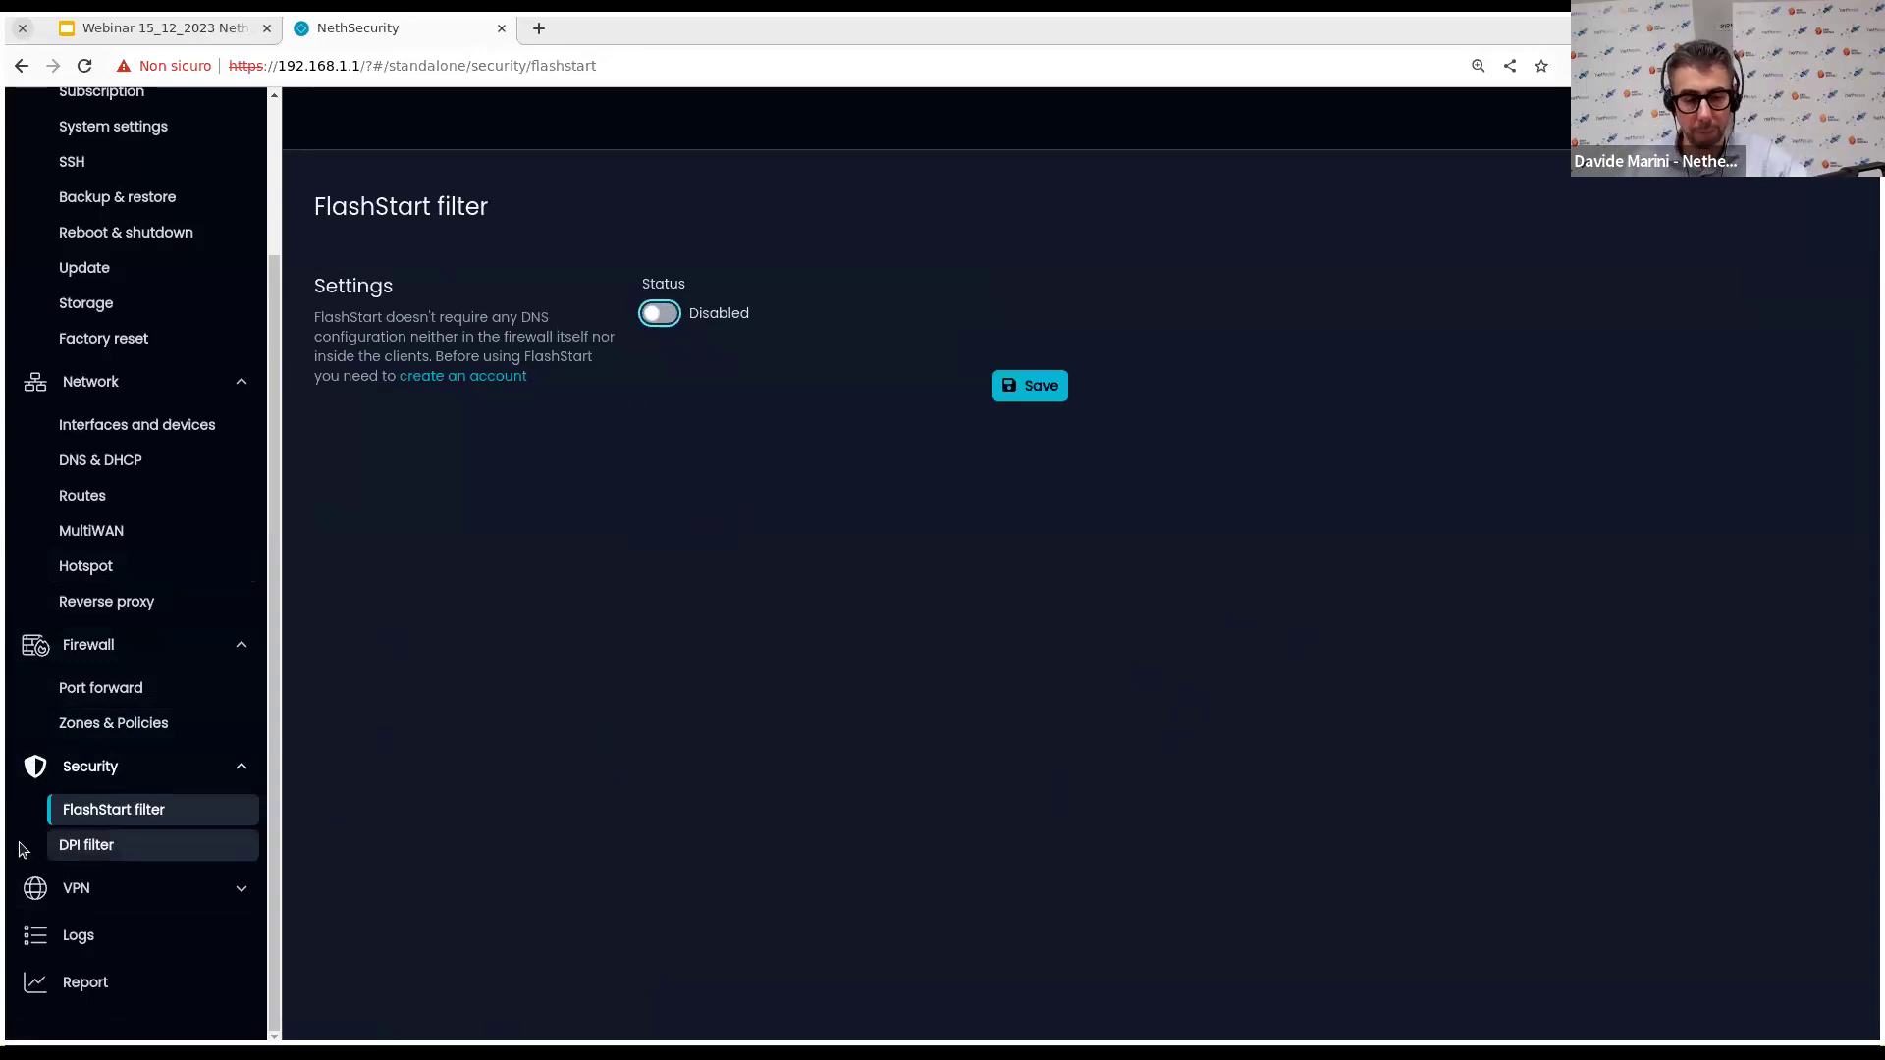
Start a new DPI filter rule with LAN2 as its source interface.
{"action": "left_click", "coordinate": [81, 857]}
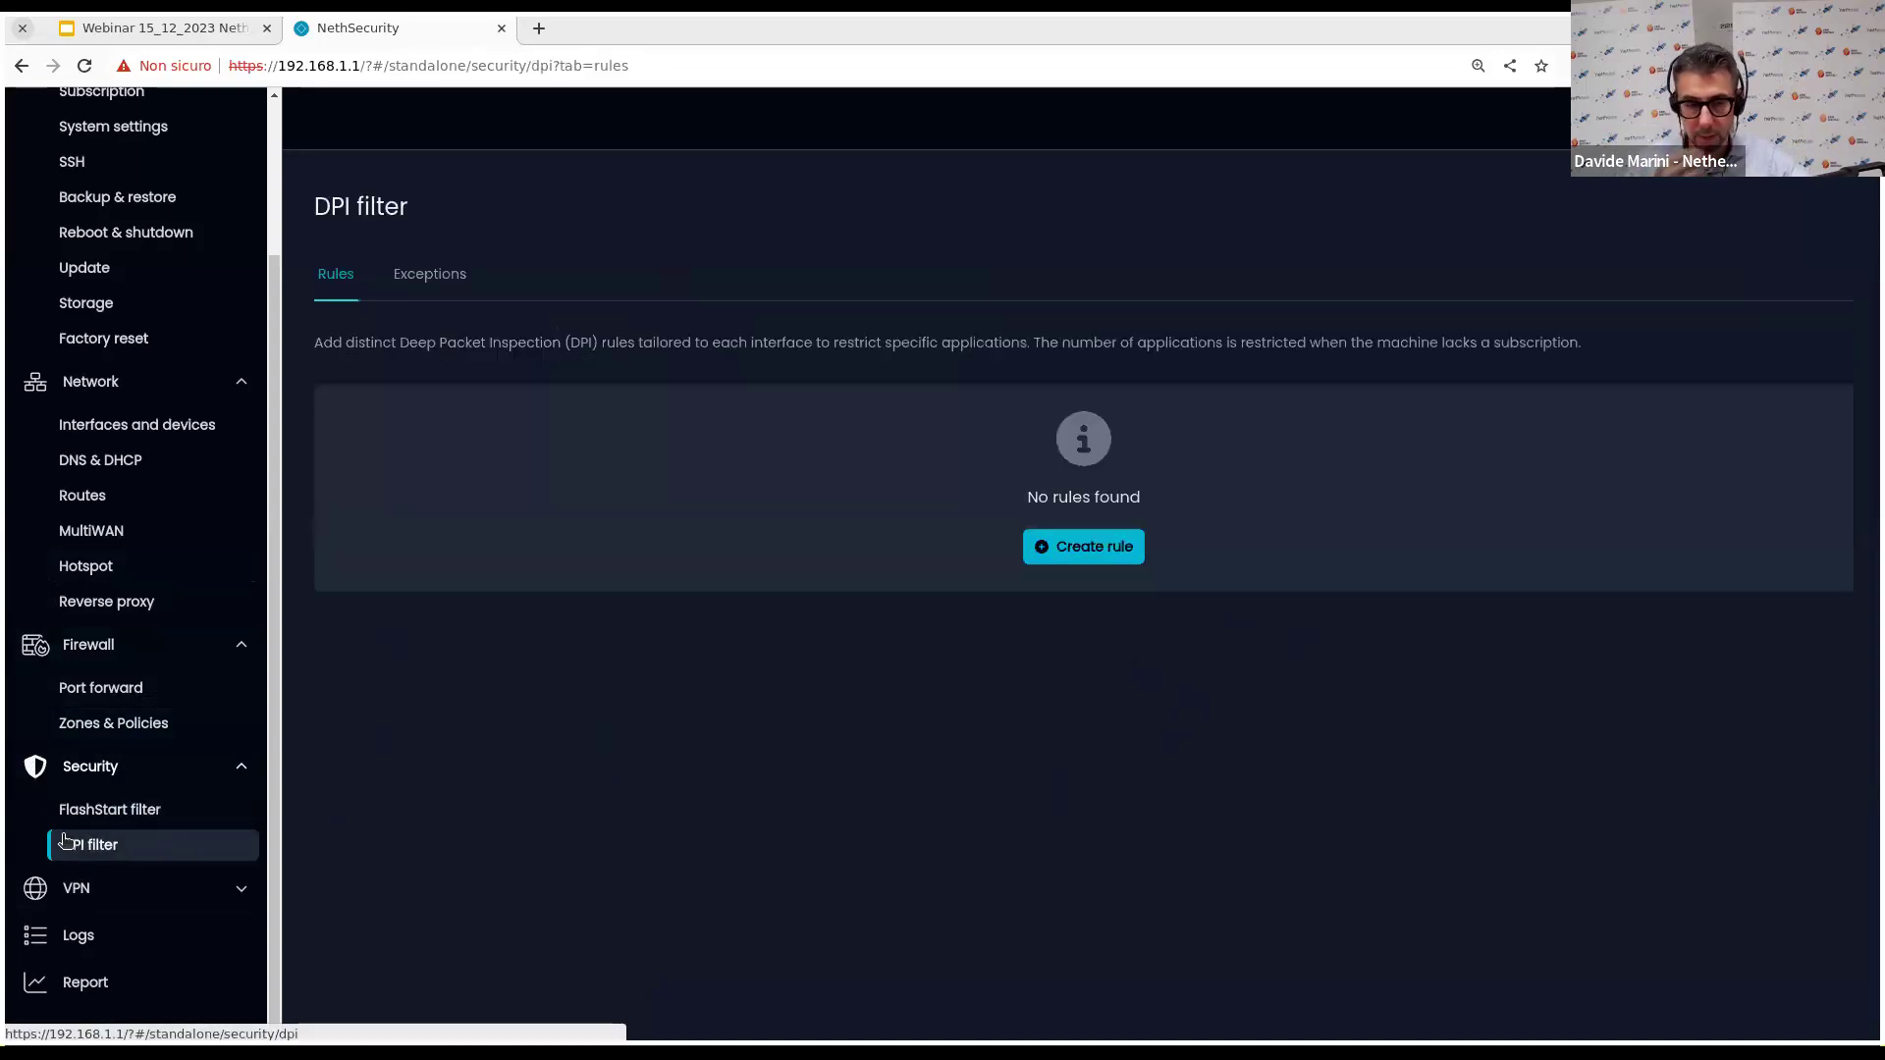
{"action": "left_click", "coordinate": [1098, 555]}
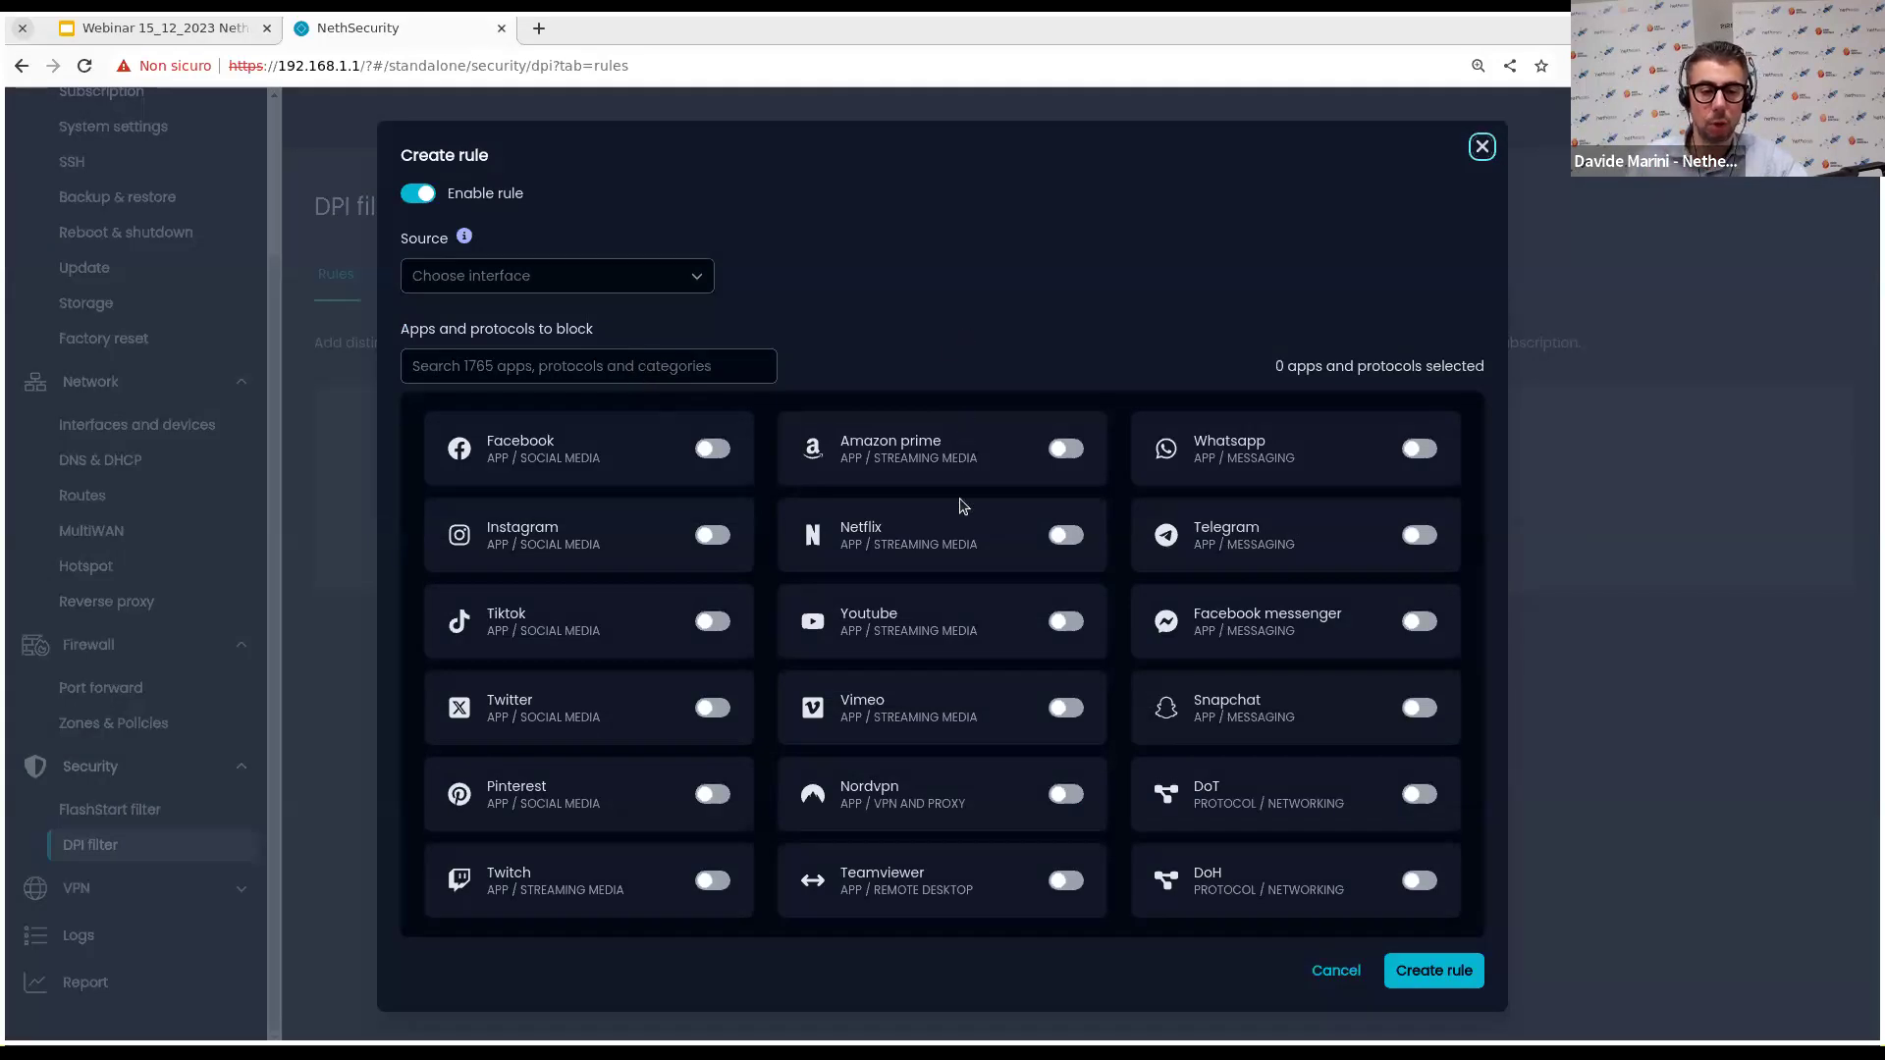
{"action": "left_click", "coordinate": [575, 282]}
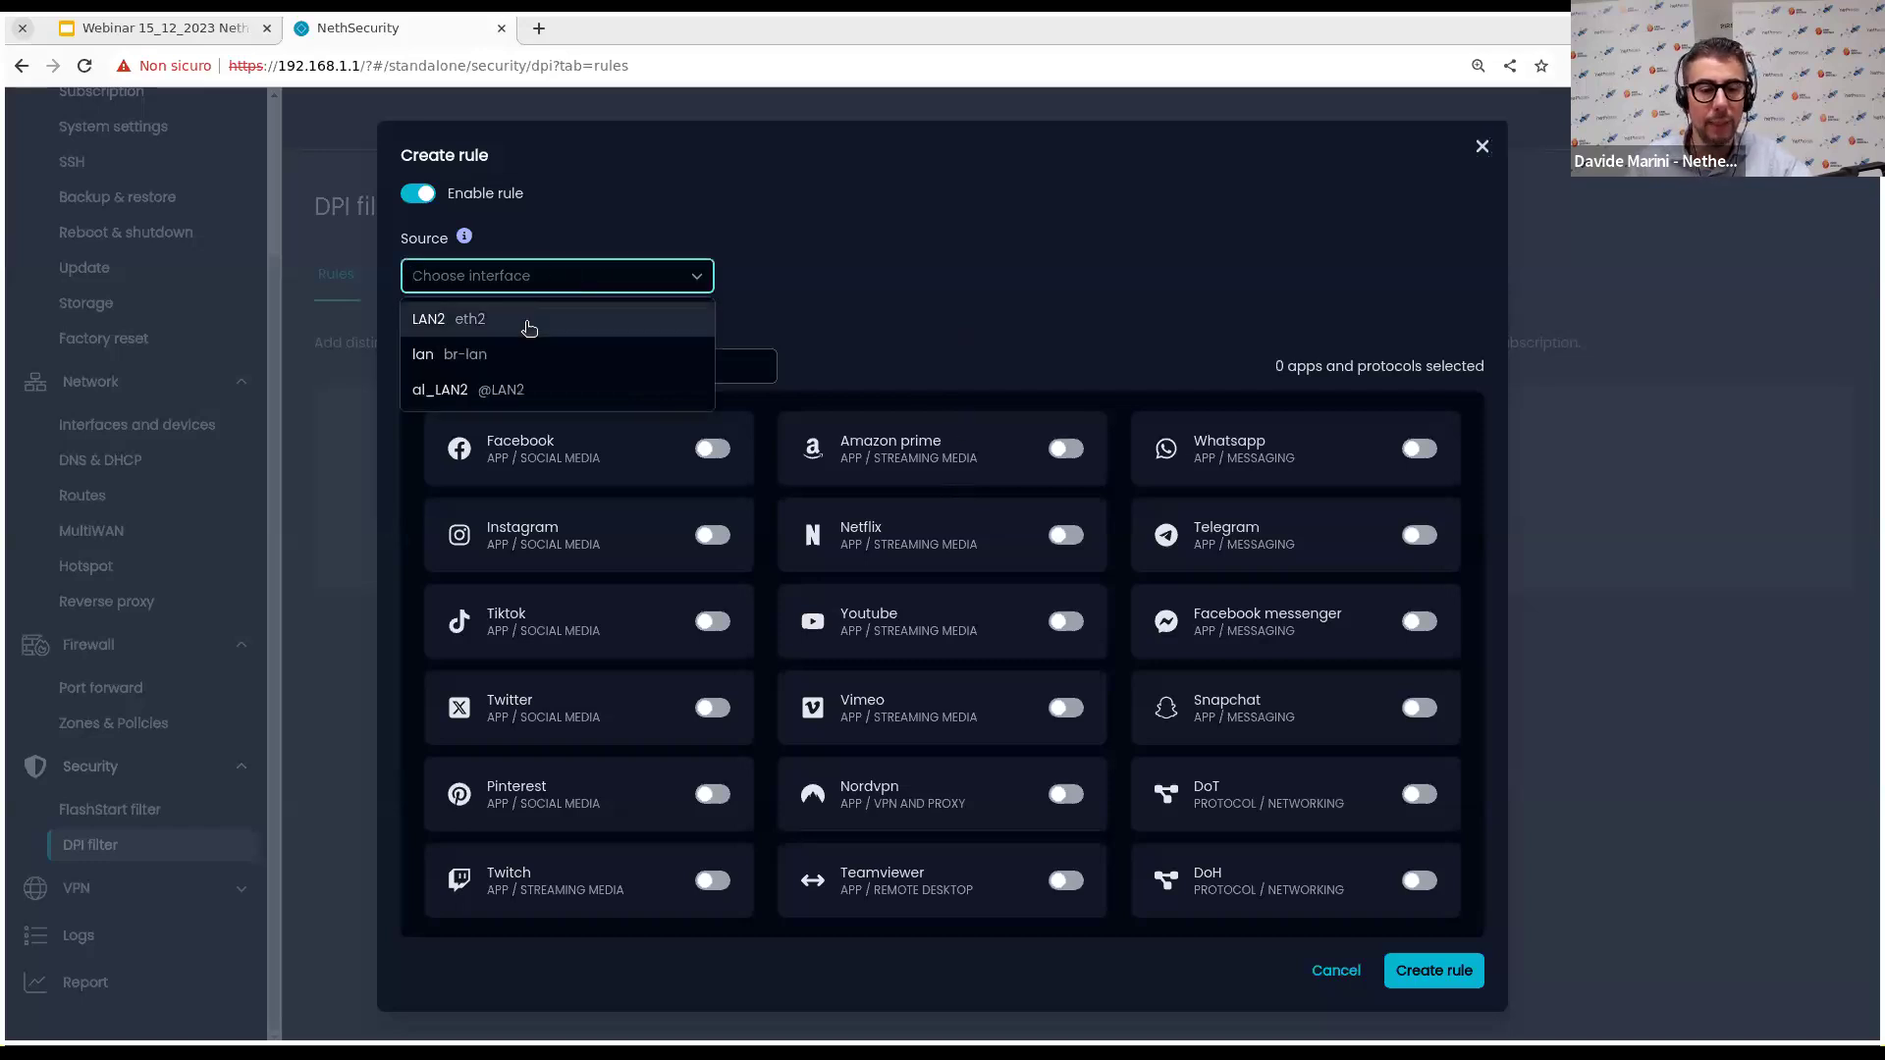
{"action": "left_click", "coordinate": [527, 328]}
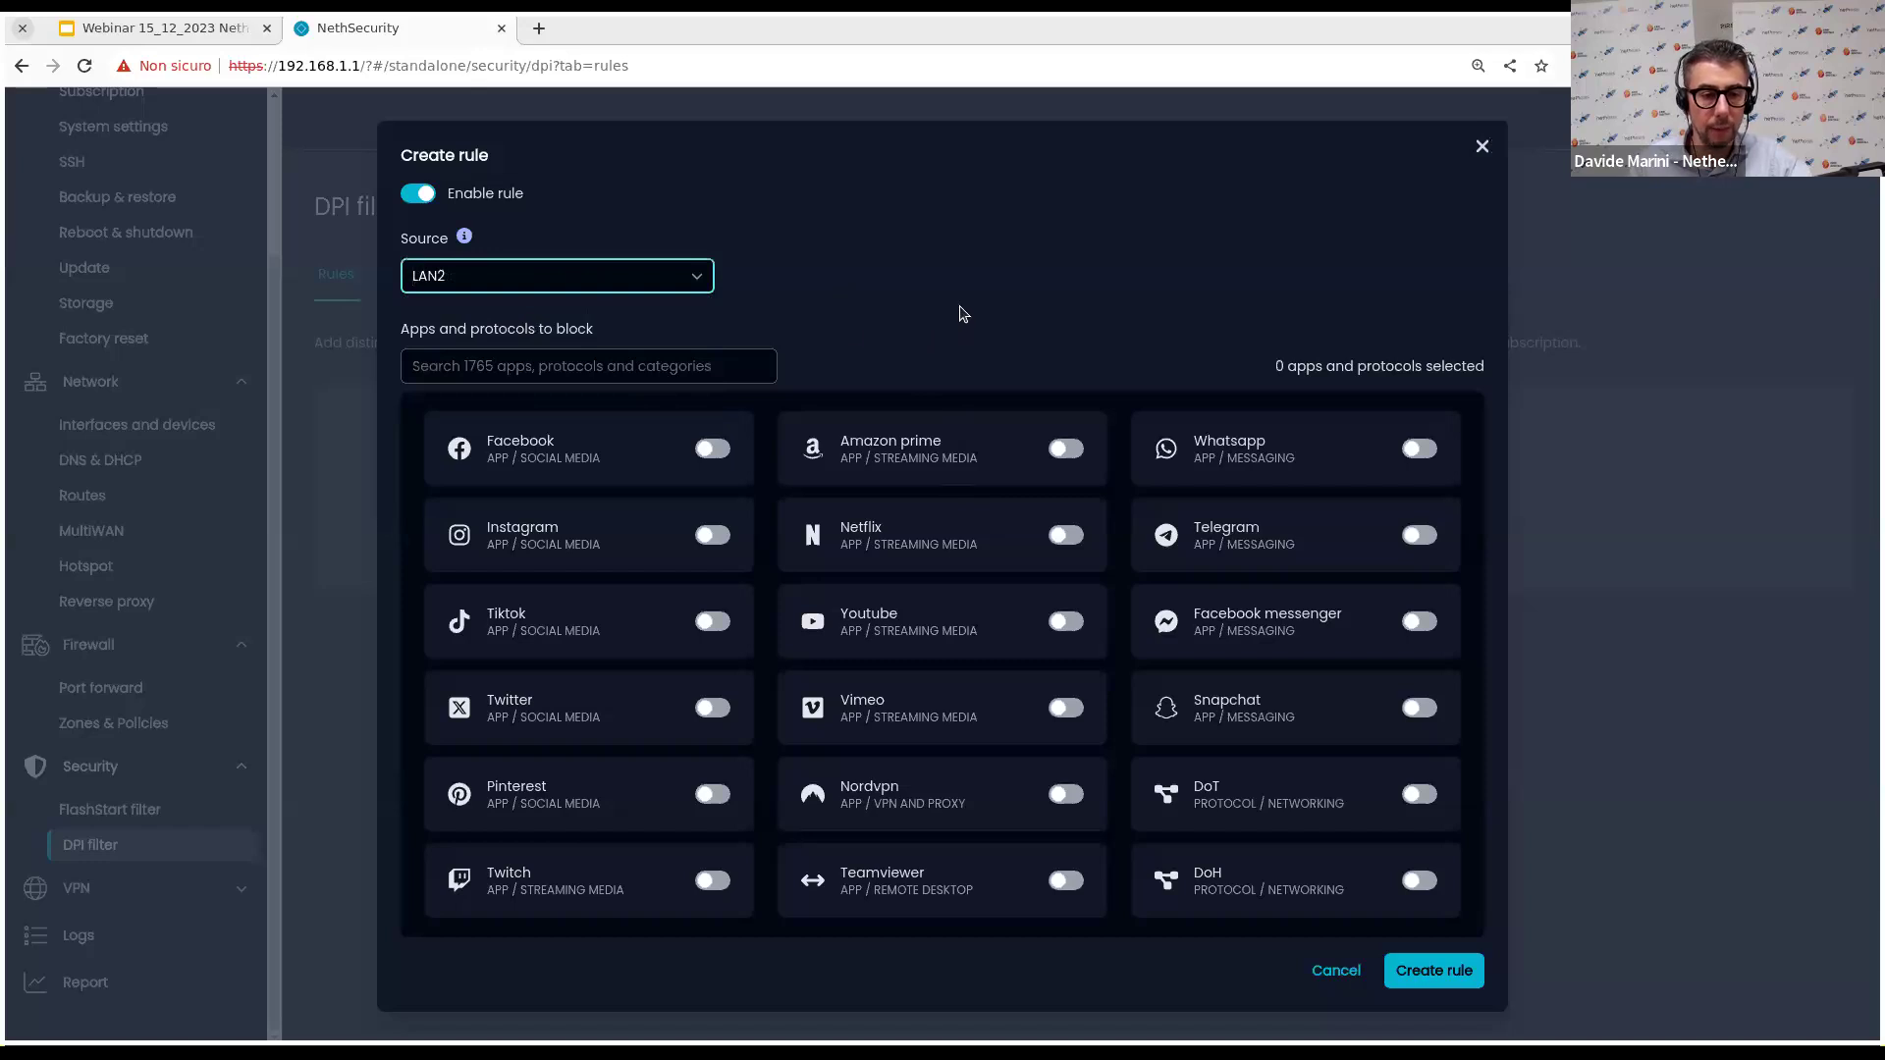
{"action": "left_click", "coordinate": [531, 366]}
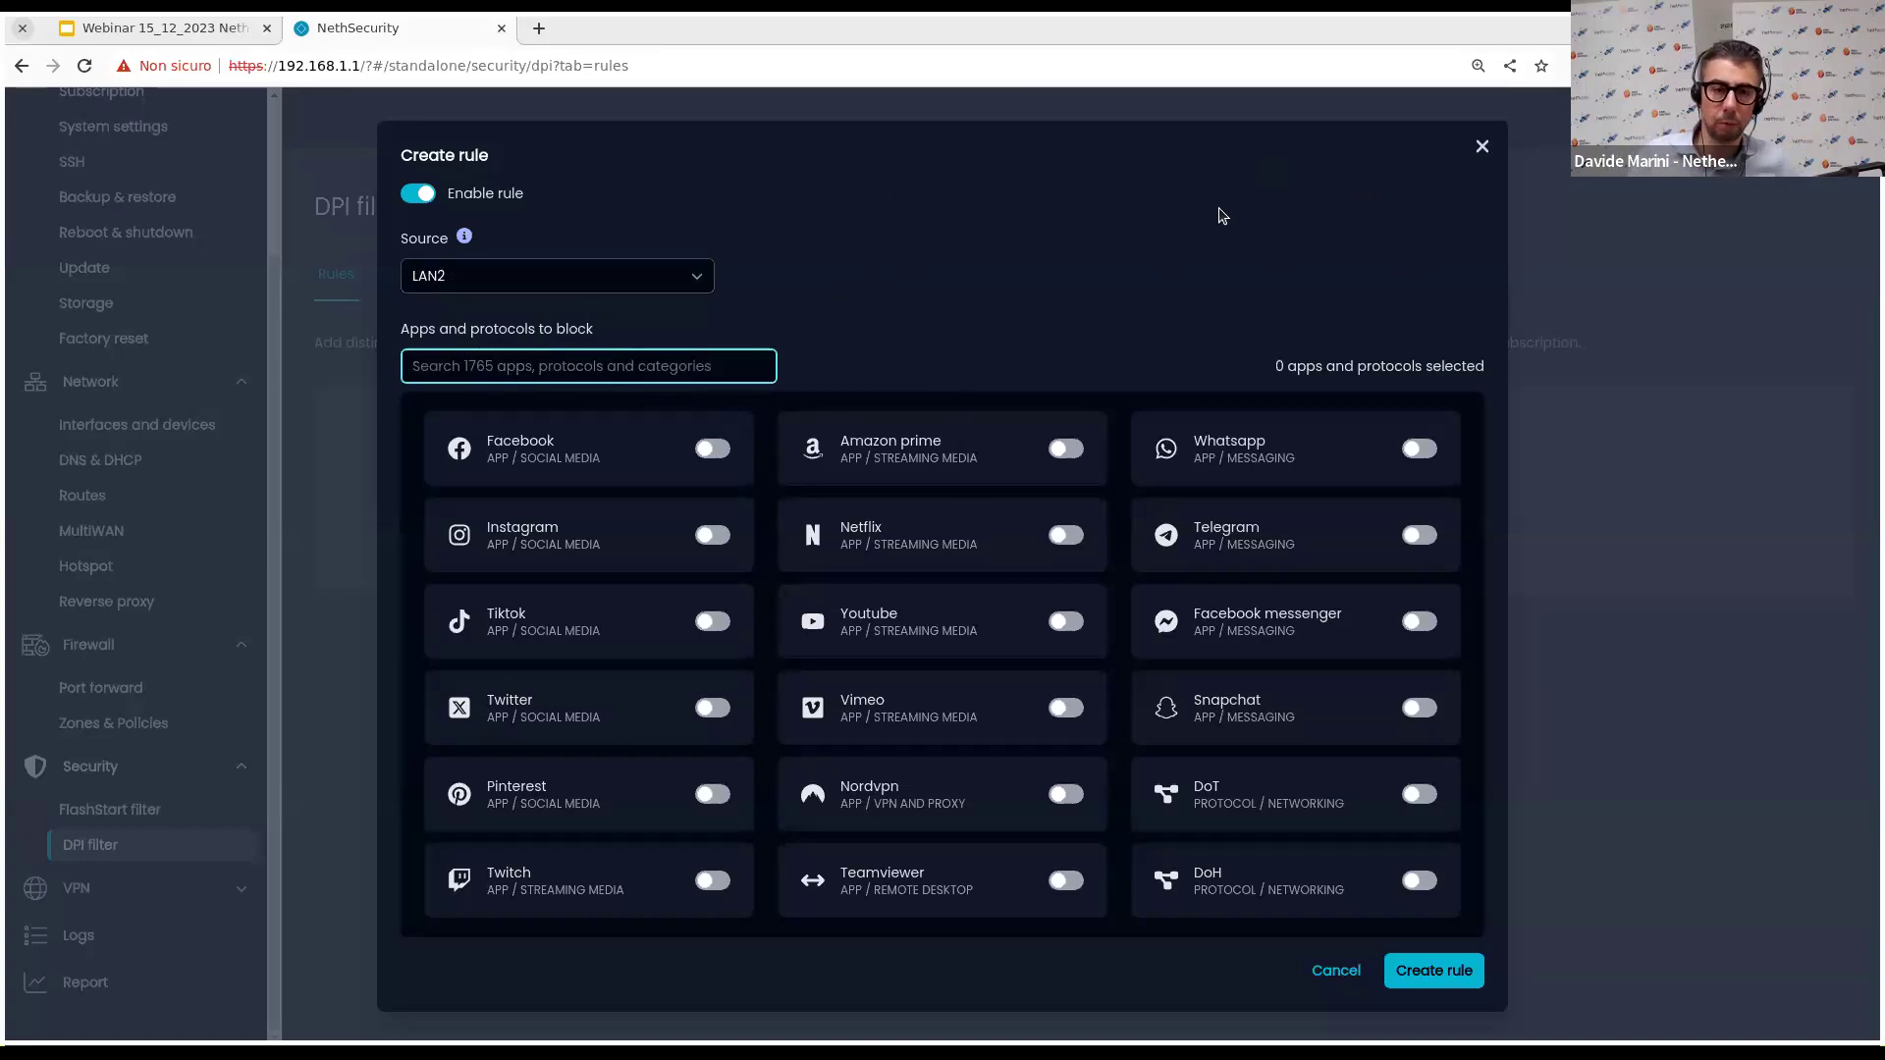
{"action": "left_click", "coordinate": [784, 330]}
Block Facebook, Instagram, Tiktok, Twitter, Twitch, Netflix, DoT and DoH in the LAN2 rule, create it, and apply the changes.
{"action": "left_click", "coordinate": [731, 447]}
{"action": "left_click", "coordinate": [728, 530]}
{"action": "left_click", "coordinate": [724, 621]}
{"action": "left_click", "coordinate": [732, 709]}
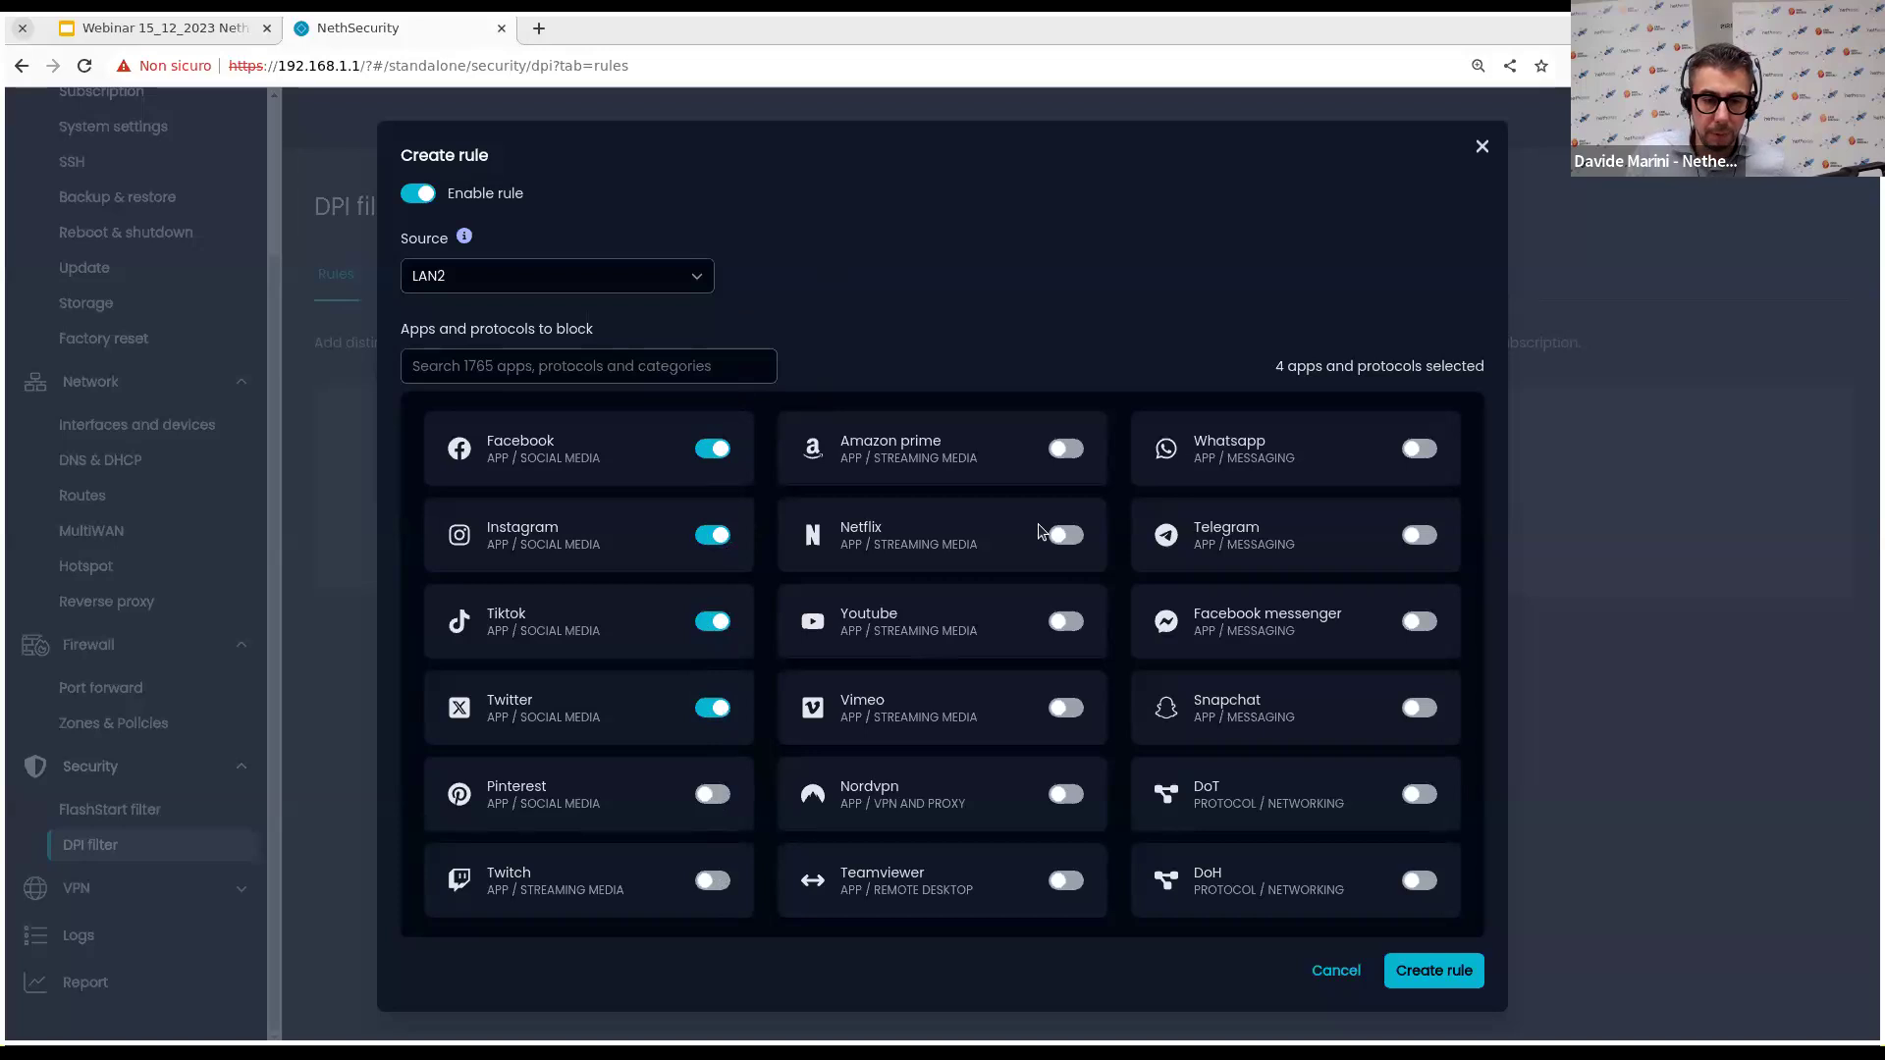
{"action": "left_click", "coordinate": [722, 889]}
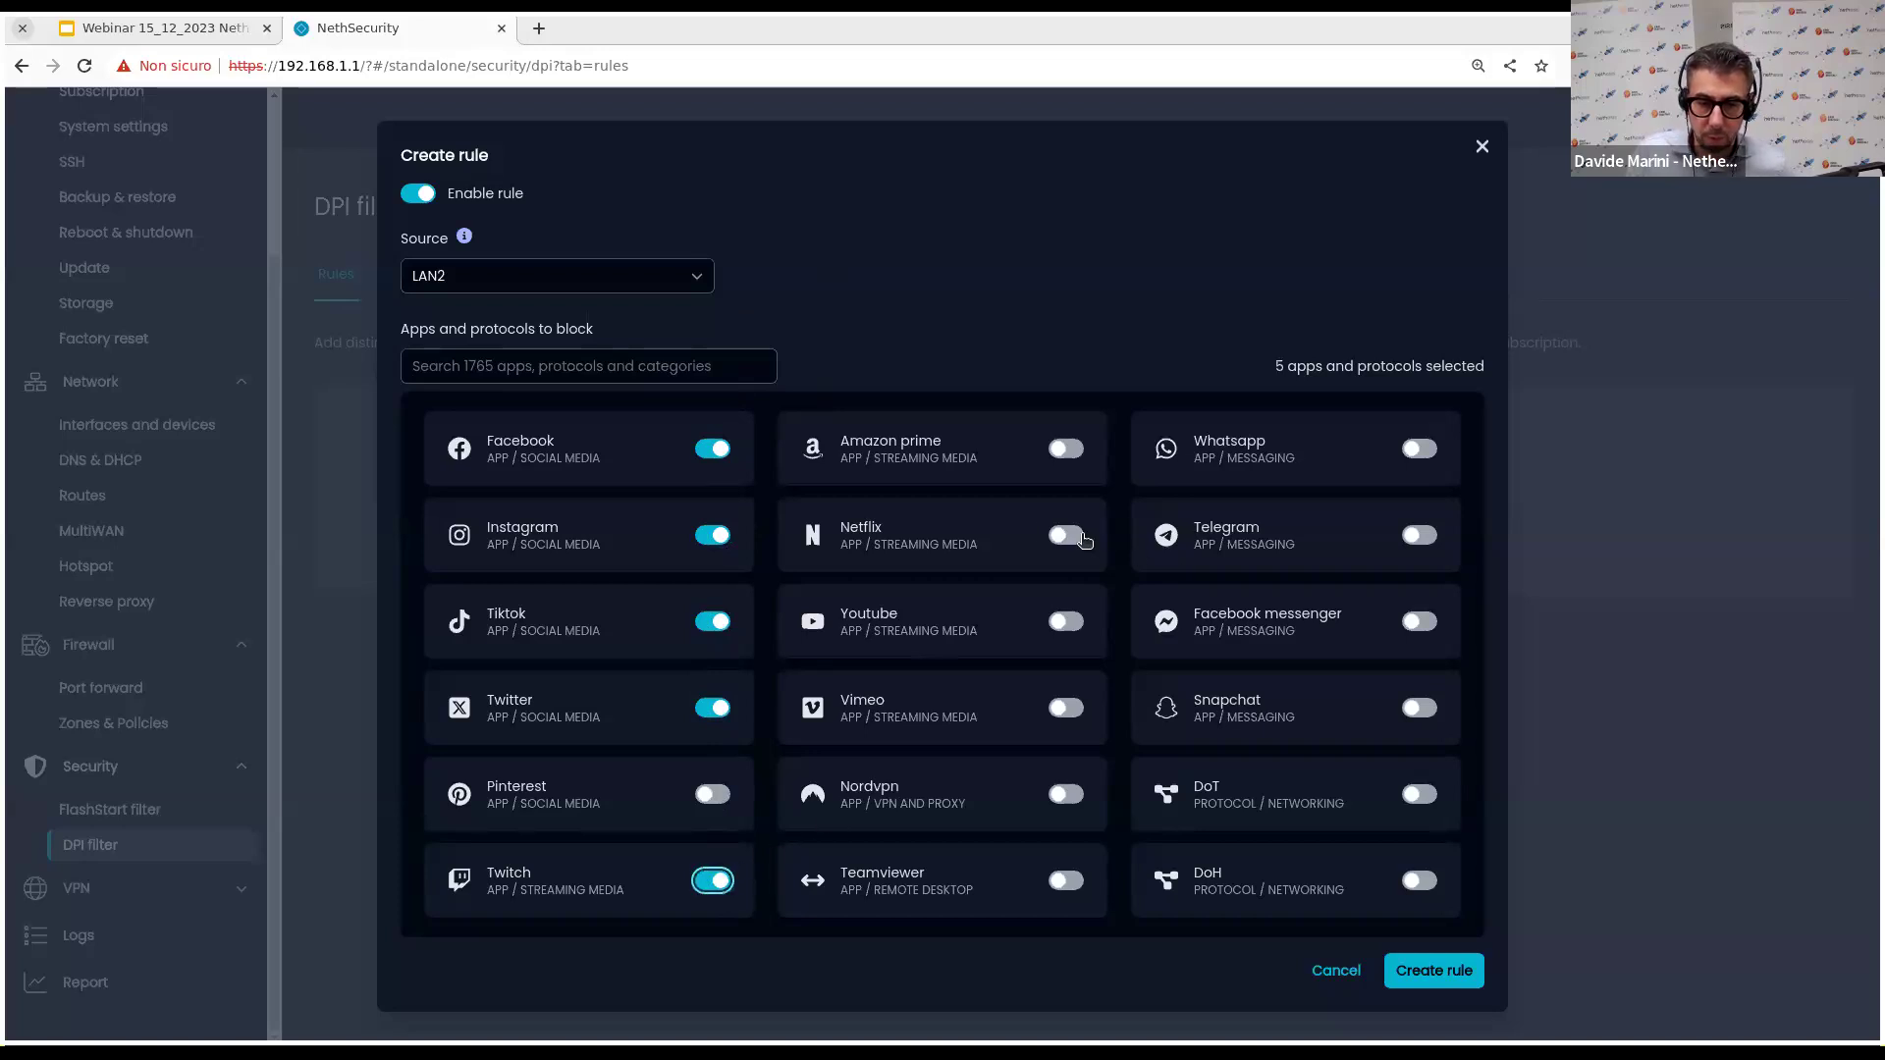
{"action": "left_click", "coordinate": [1078, 536]}
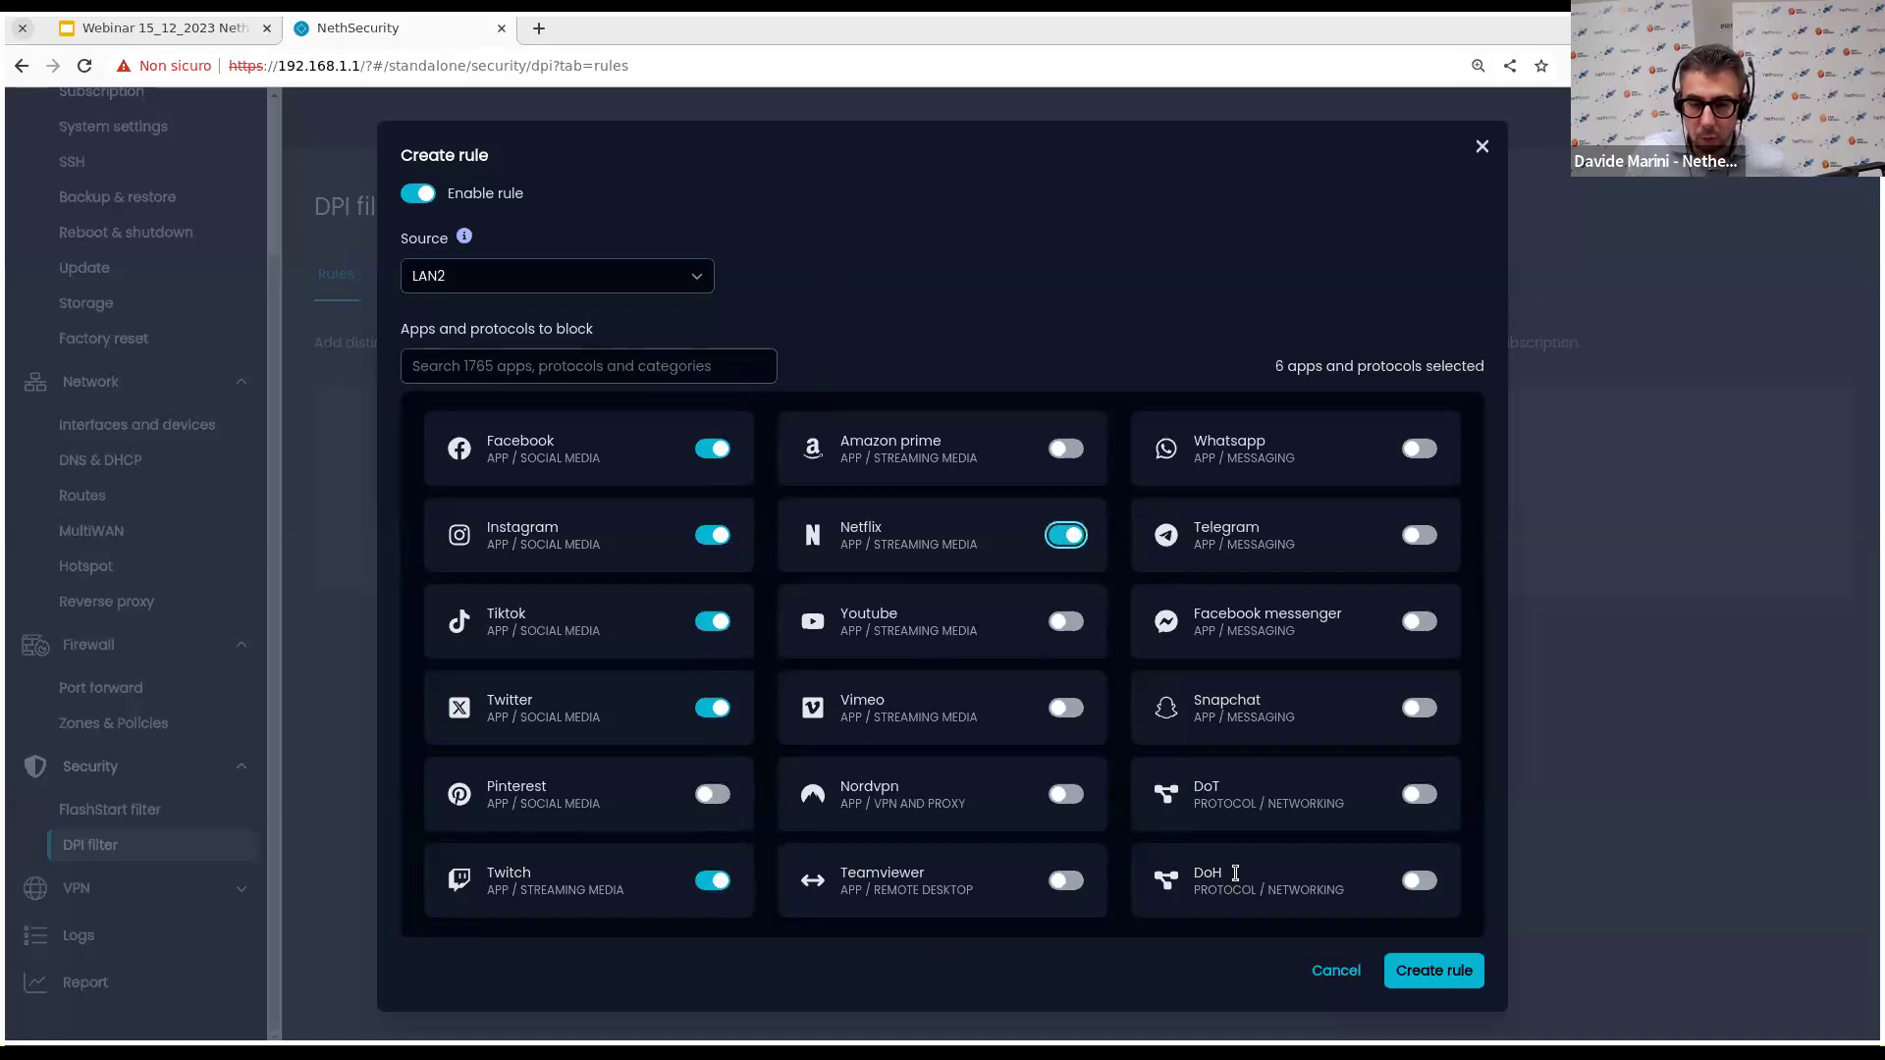
{"action": "left_click", "coordinate": [1422, 796]}
{"action": "left_click", "coordinate": [1421, 881]}
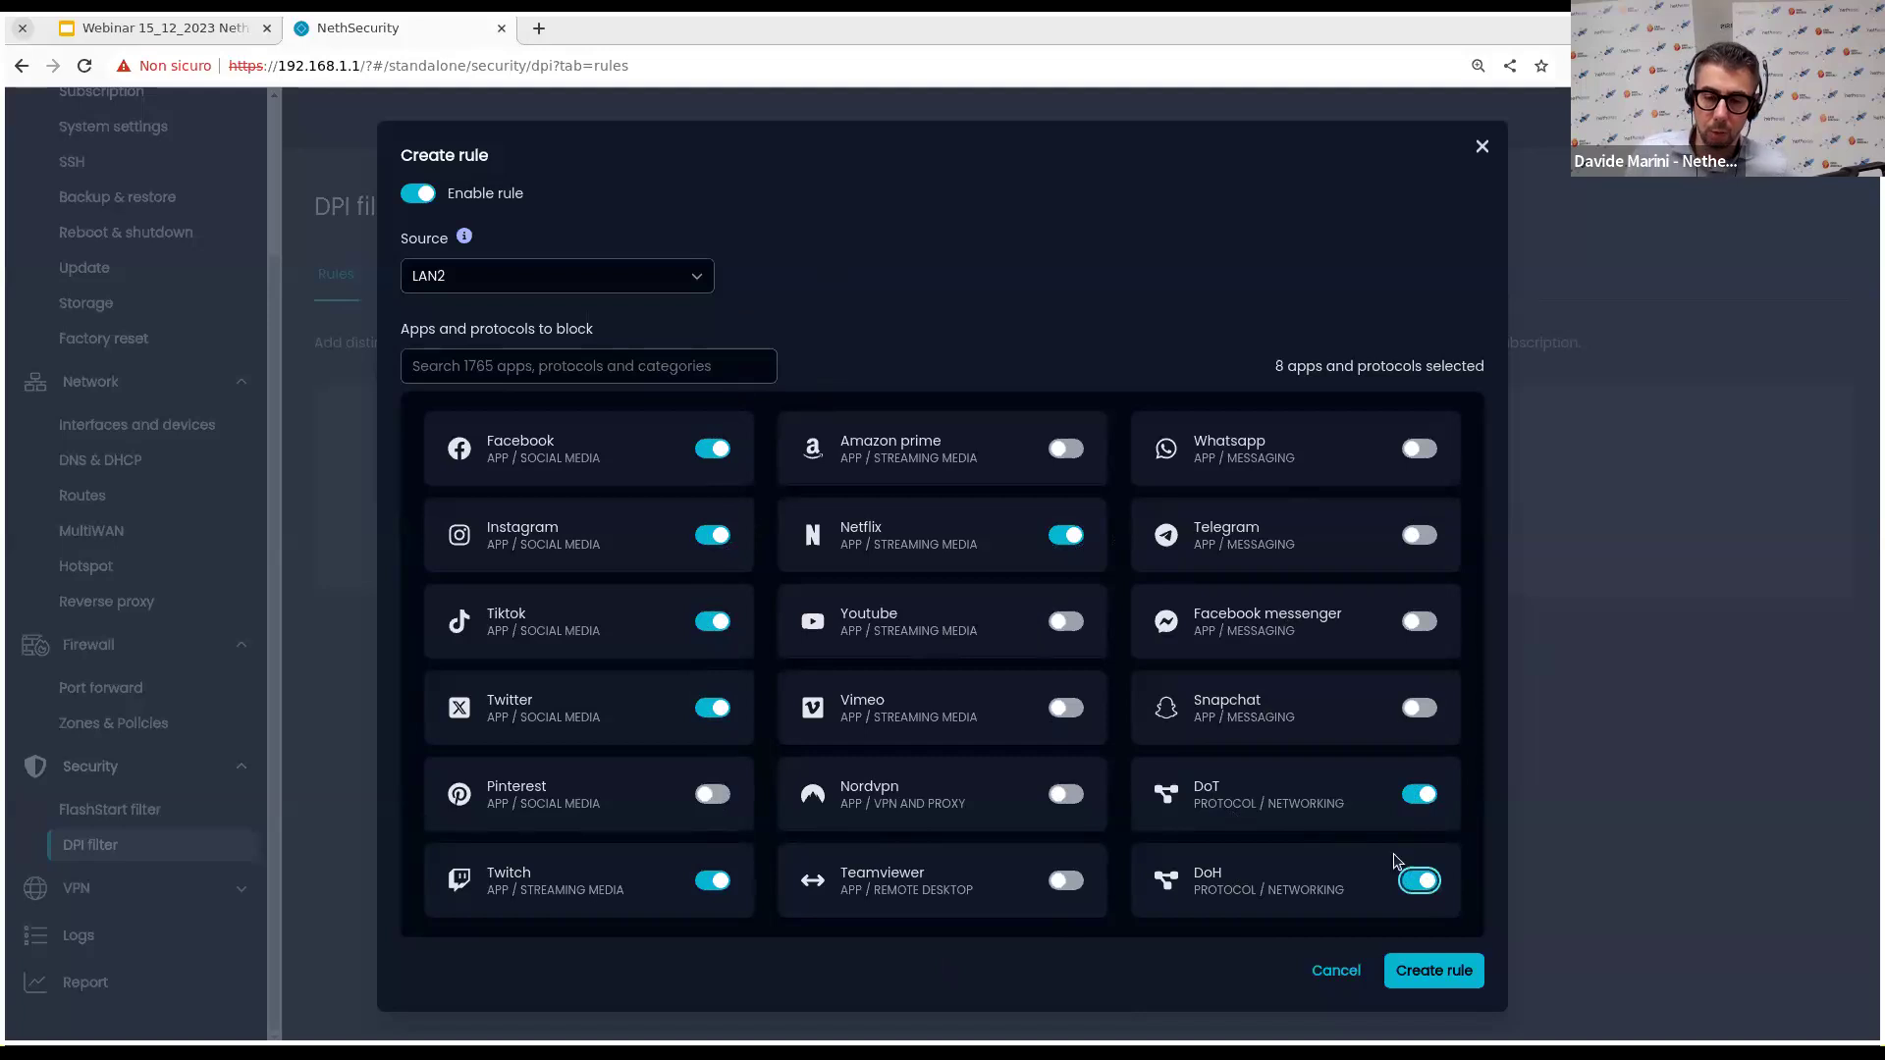
{"action": "left_click", "coordinate": [1433, 970]}
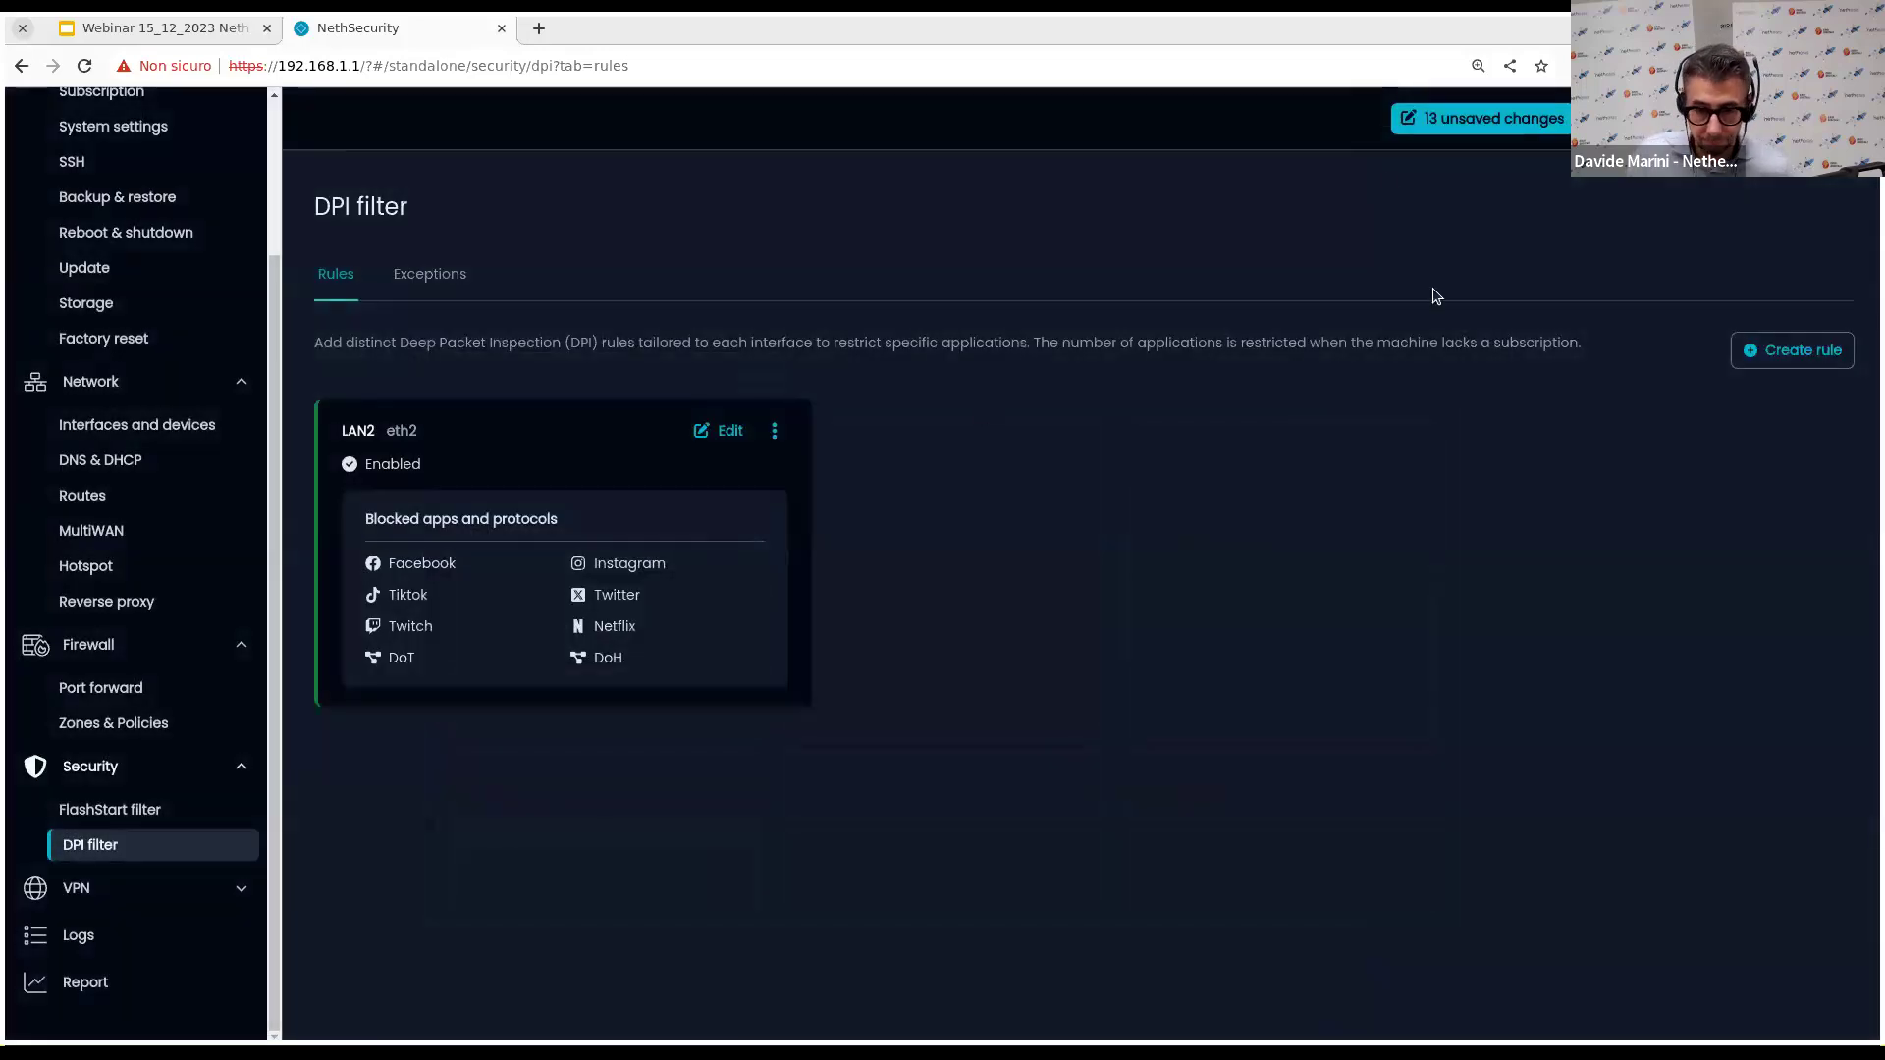
{"action": "left_click", "coordinate": [1445, 132]}
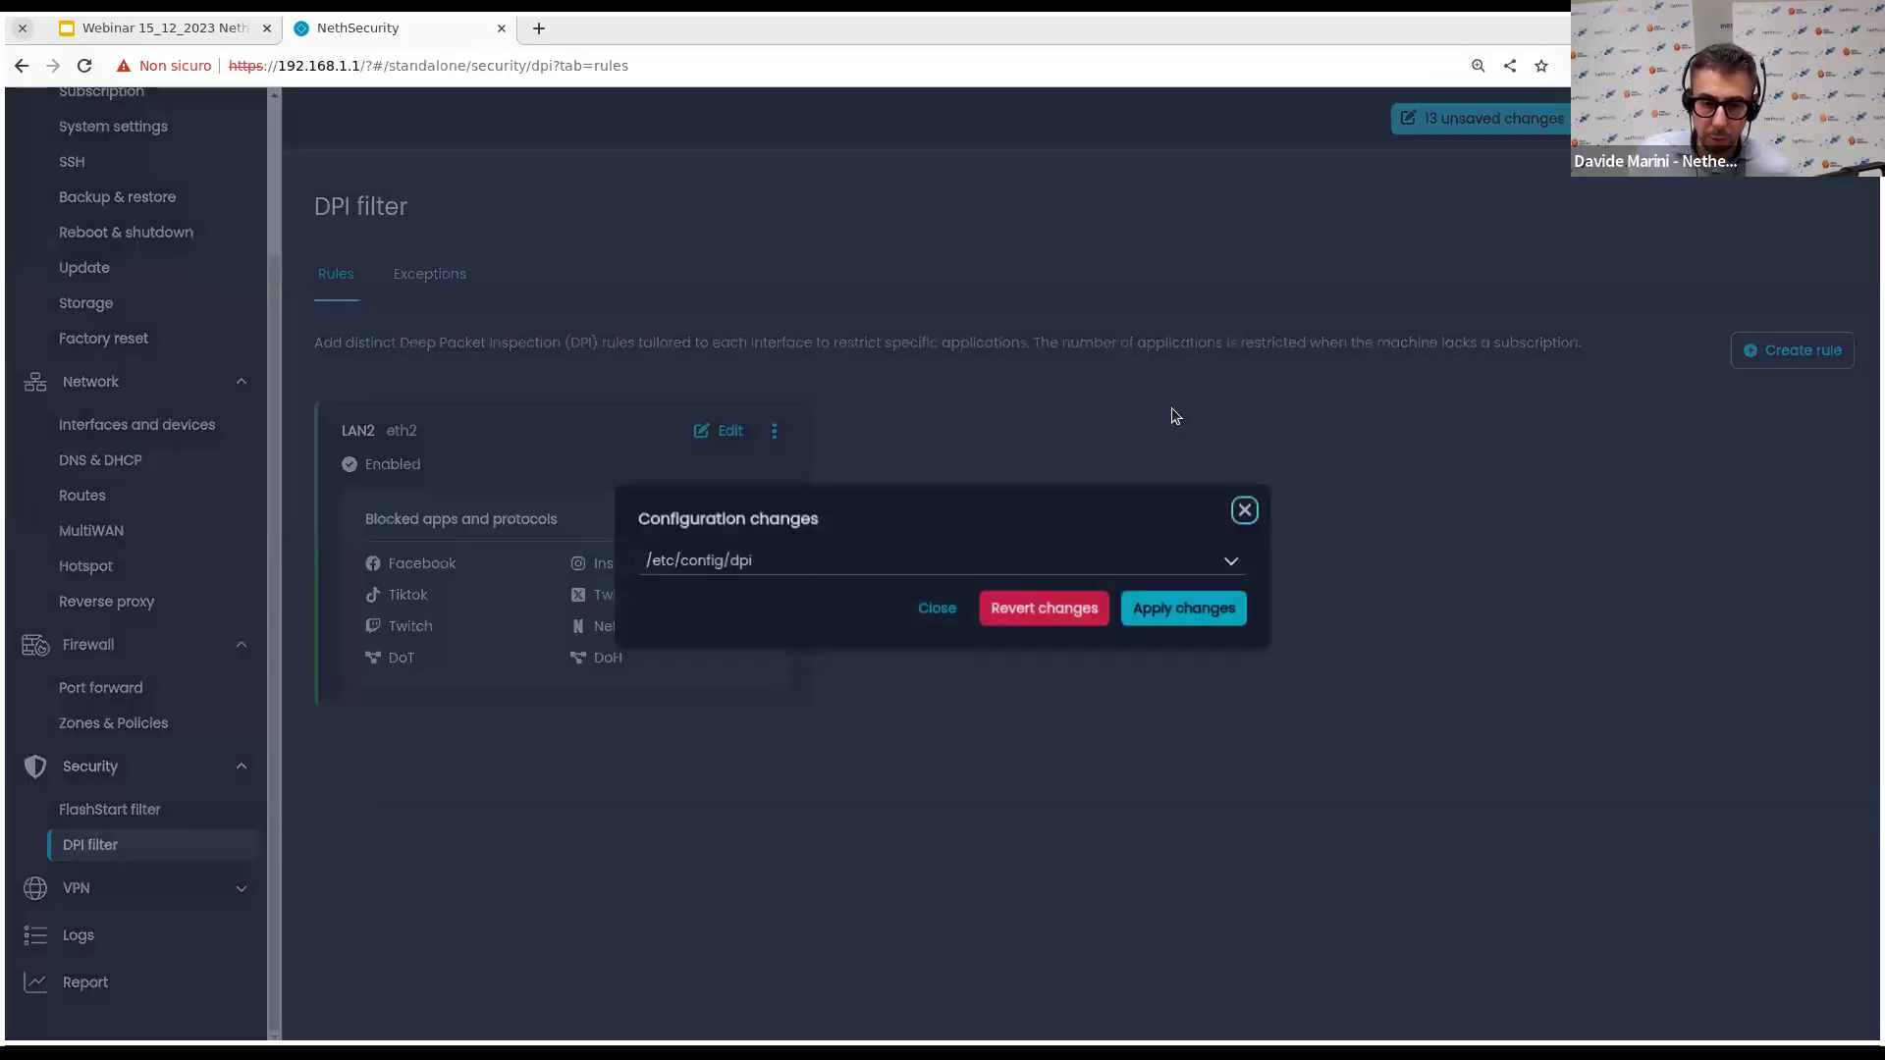
{"action": "left_click", "coordinate": [1183, 611]}
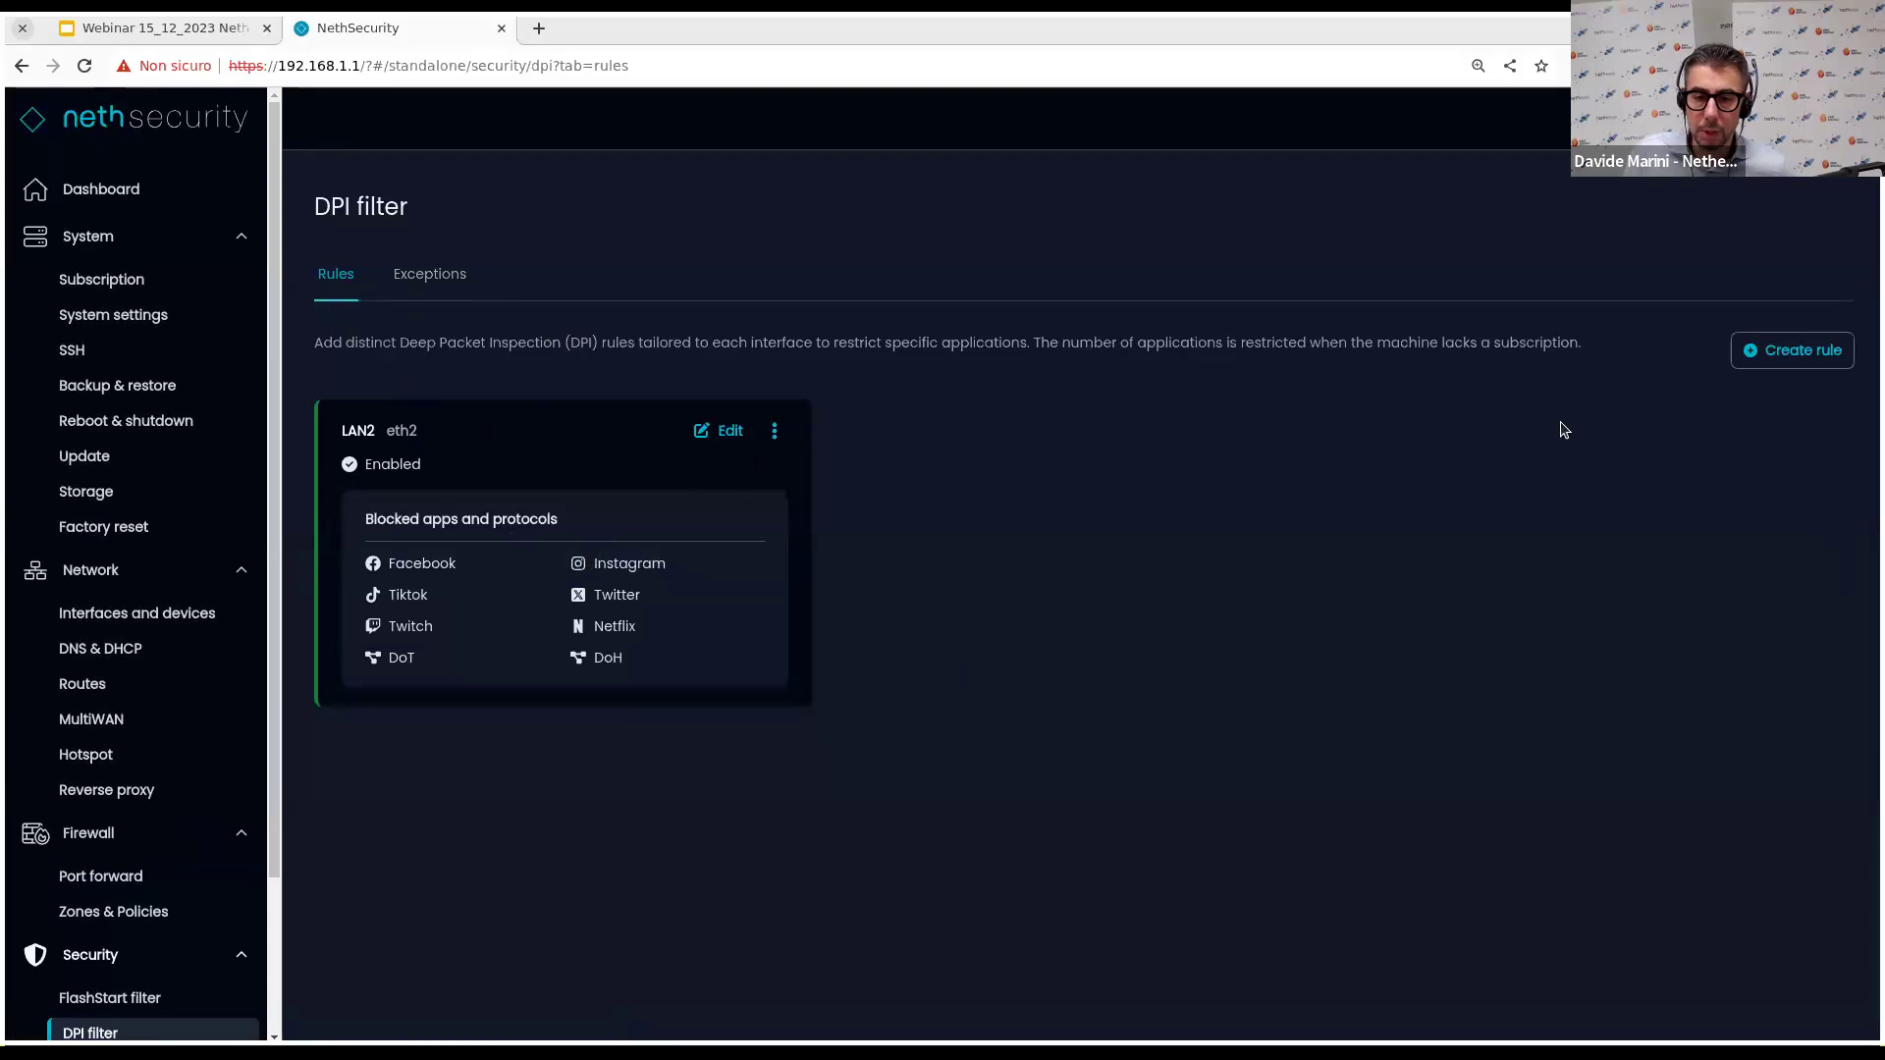
Start a second DPI filter rule with lan as its source interface.
{"action": "left_click", "coordinate": [1767, 353]}
{"action": "left_click", "coordinate": [510, 277]}
{"action": "type", "text": "lan"}
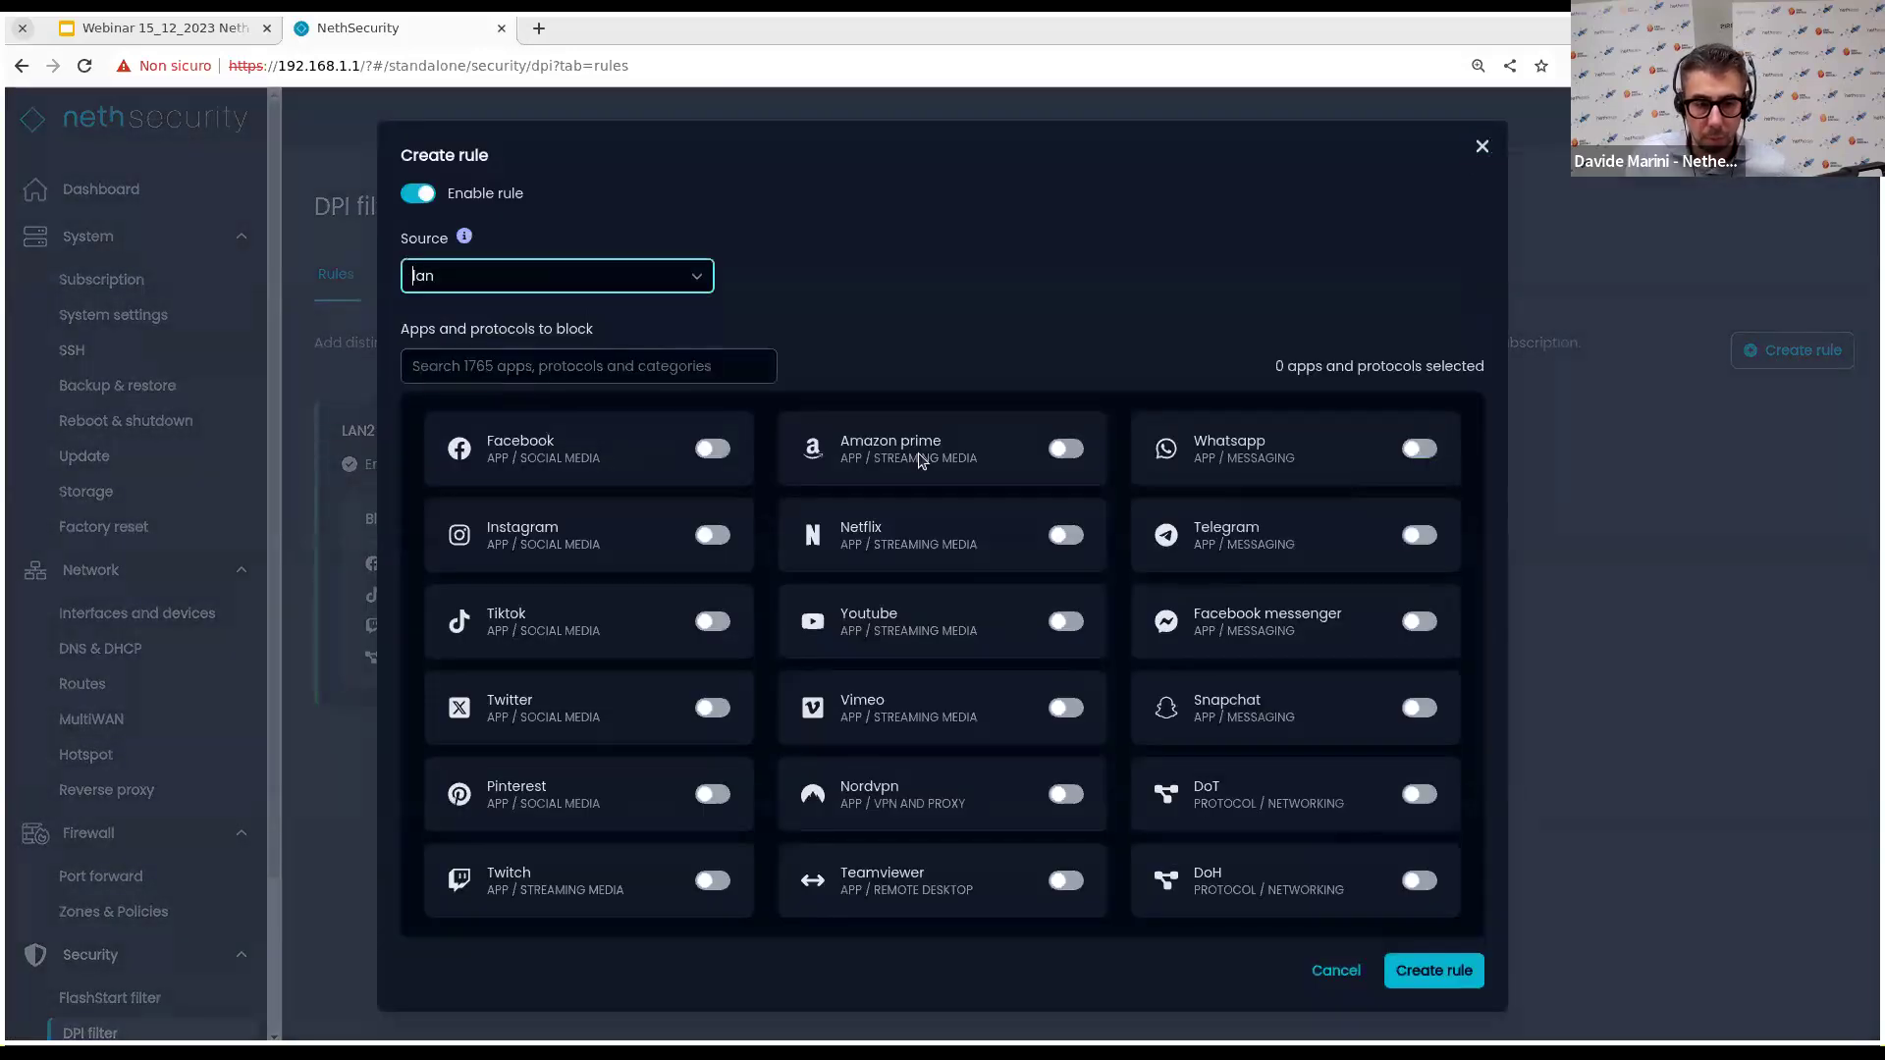
Search the blockable apps for "face" and try selecting Facebook messenger, removing the selection again.
{"action": "left_click", "coordinate": [550, 366]}
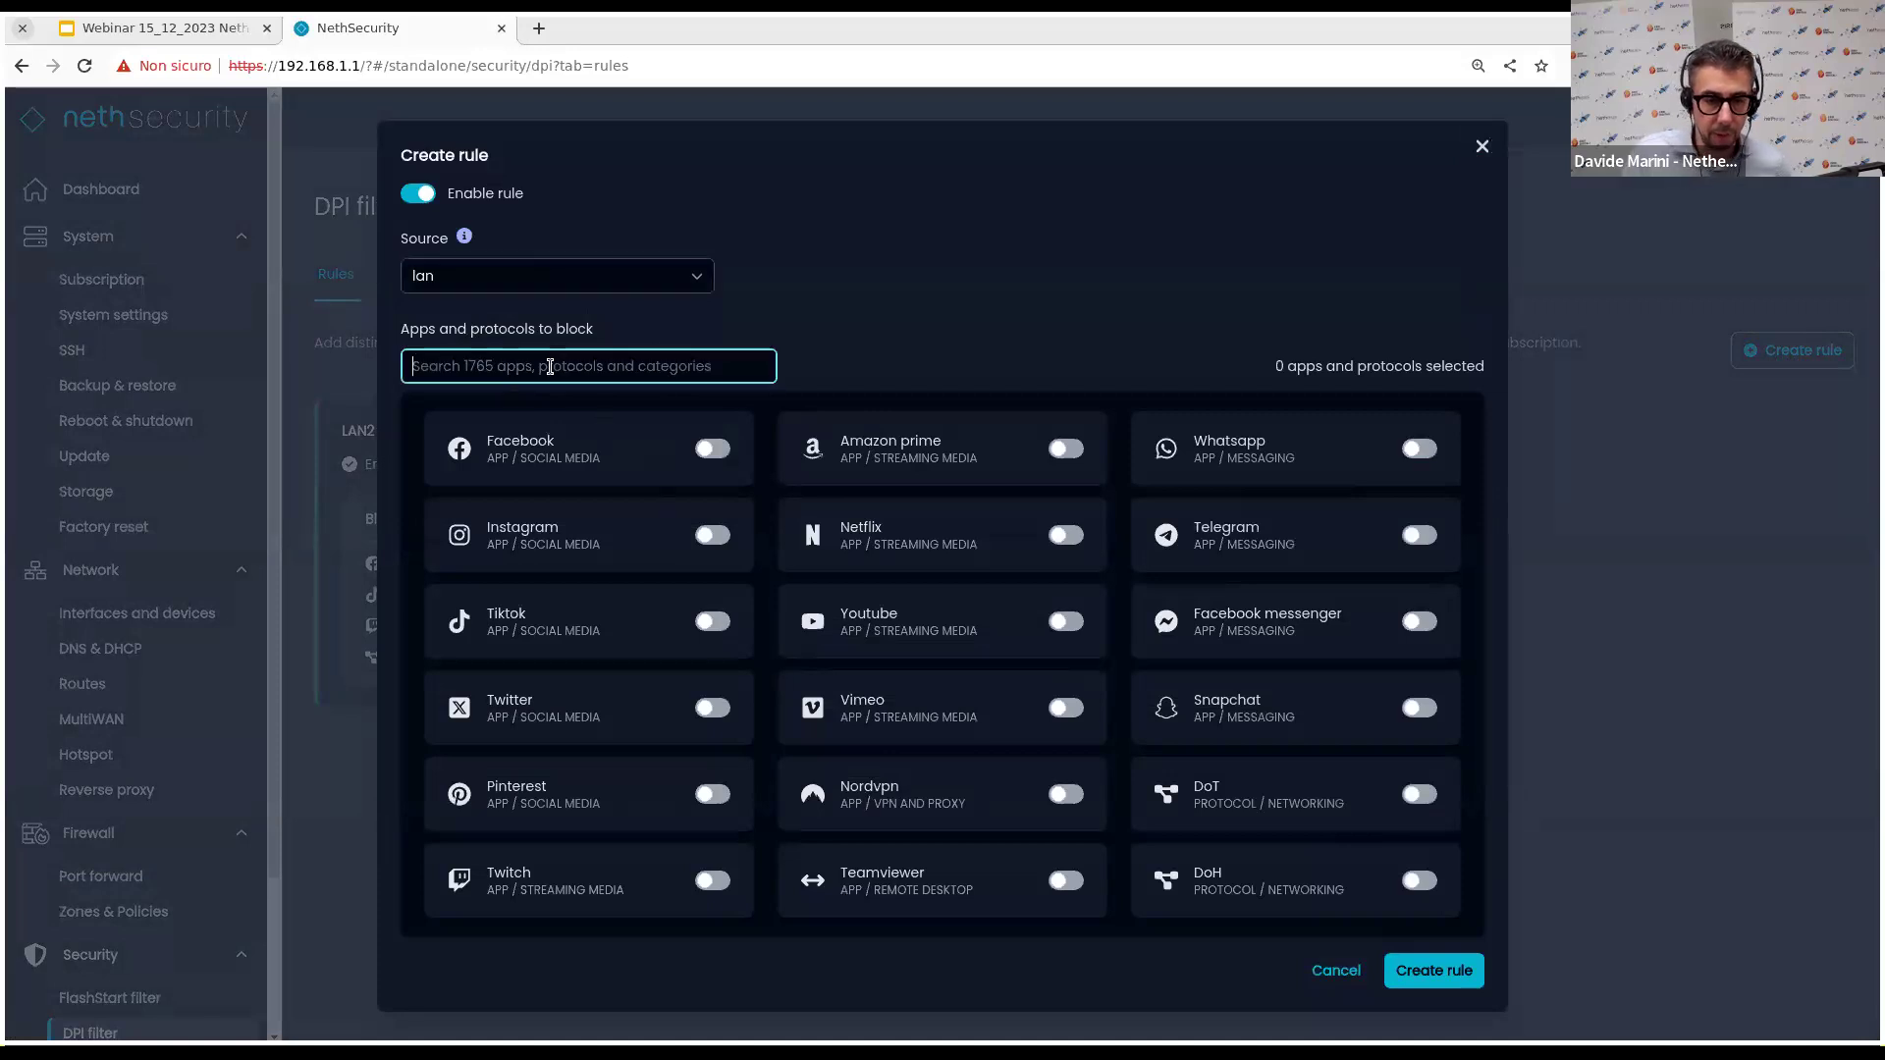
{"action": "type", "text": "face"}
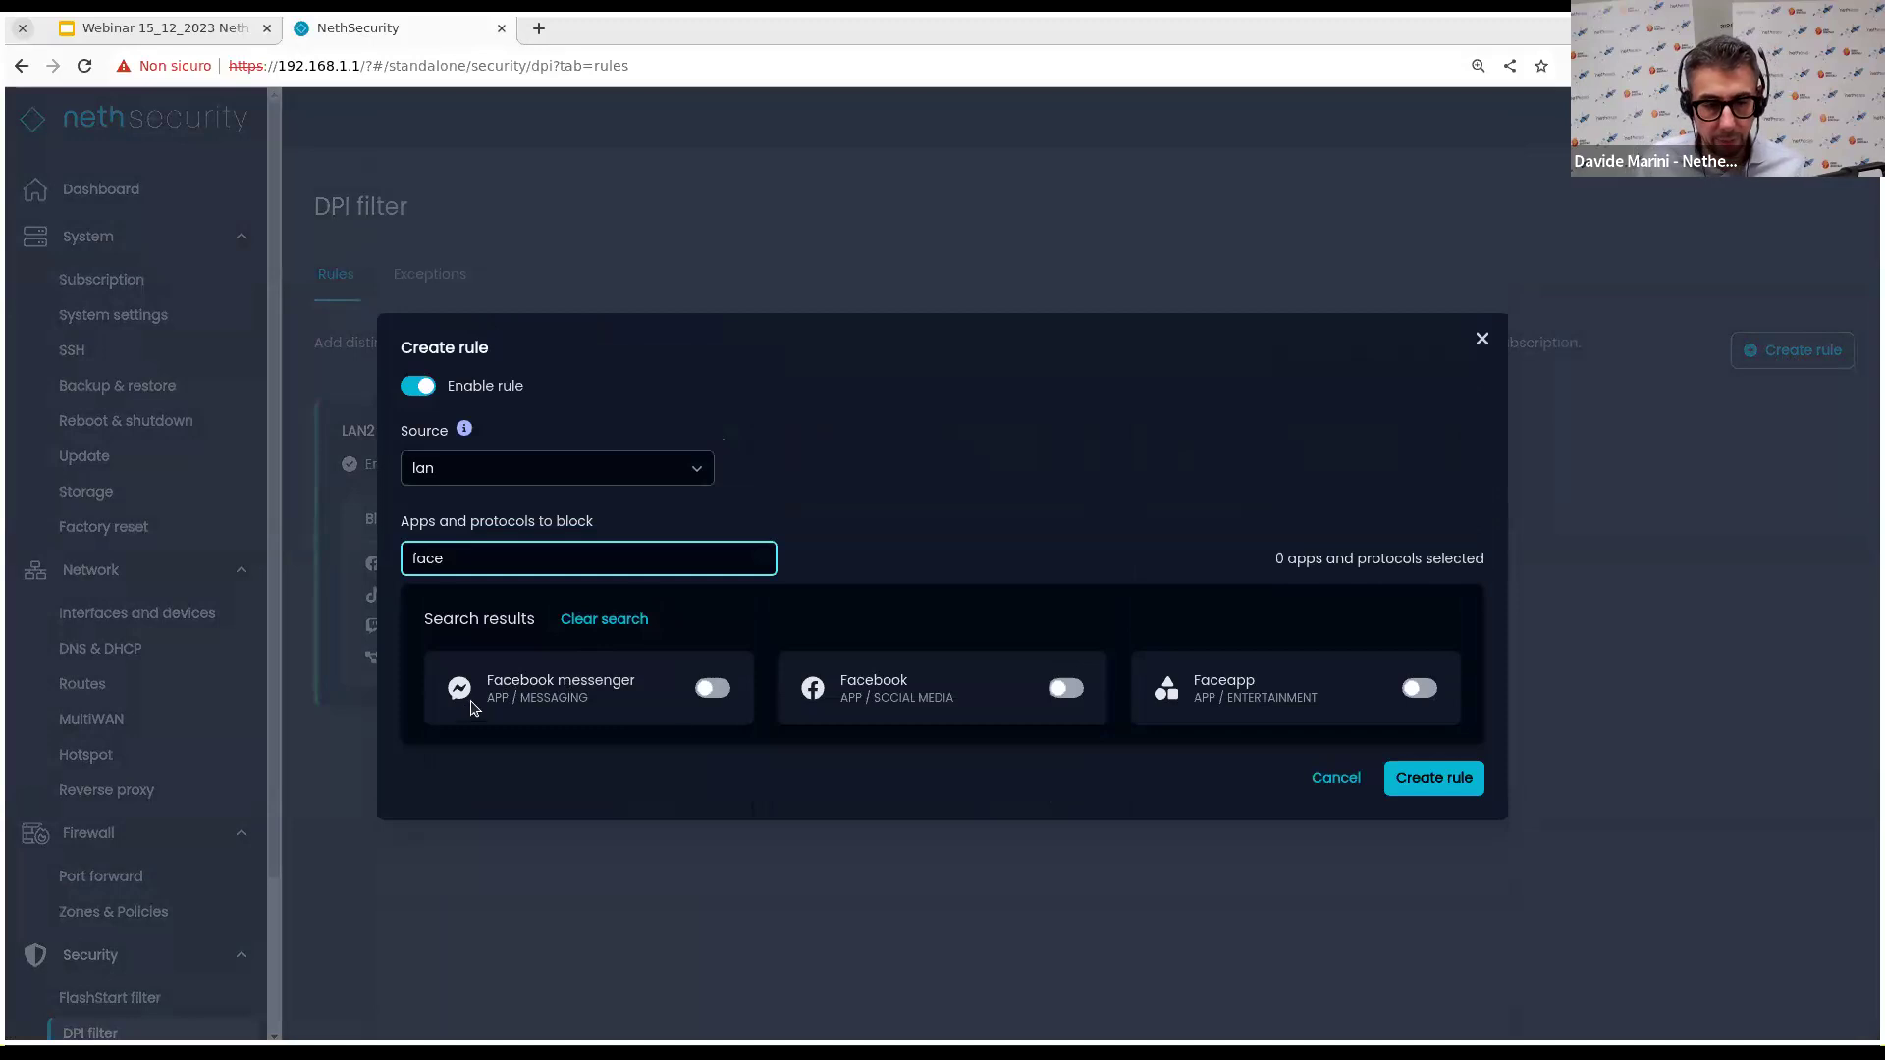
{"action": "left_click", "coordinate": [713, 688]}
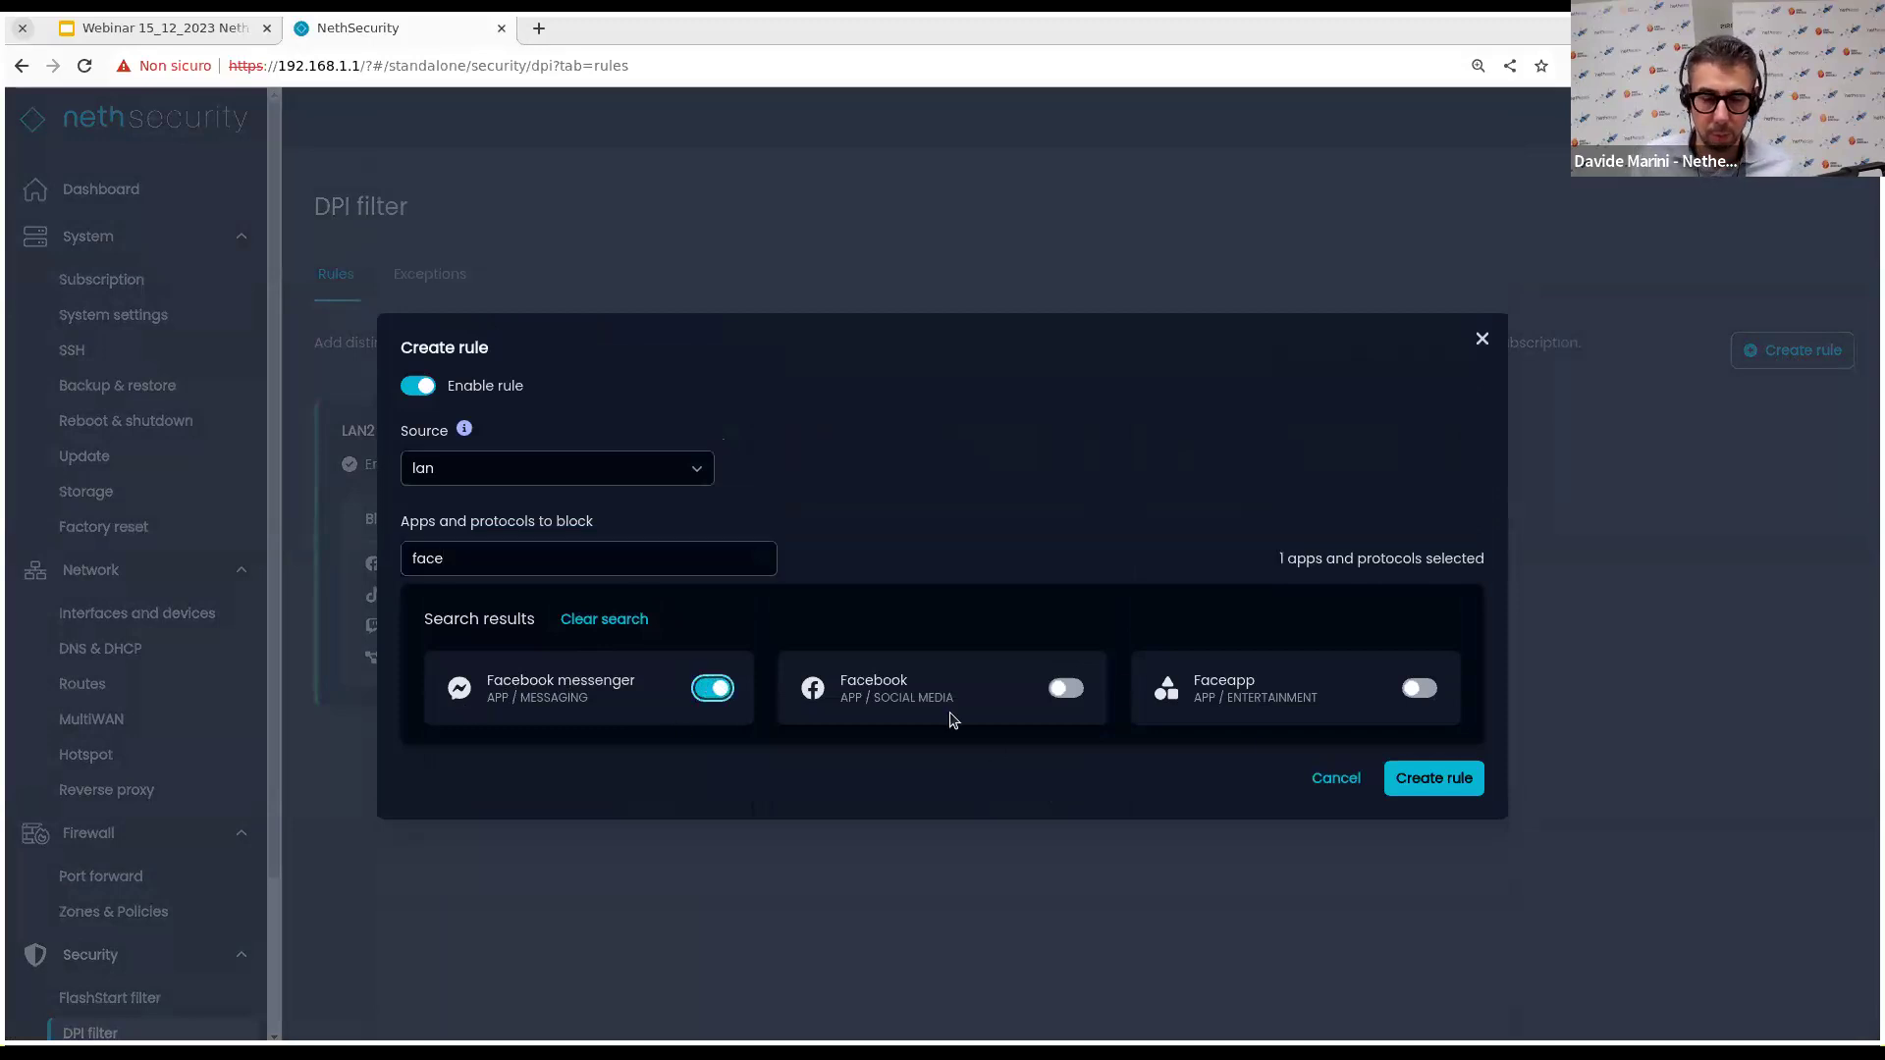
{"action": "left_click", "coordinate": [711, 692]}
Search the apps for "team", block the Teamviewer app and Skype/Teams in the lan rule, create it, and apply the changes.
{"action": "left_click_drag", "start_coordinate": [542, 565], "coordinate": [373, 543]}
{"action": "key", "text": "BackSpace"}
{"action": "type", "text": "team"}
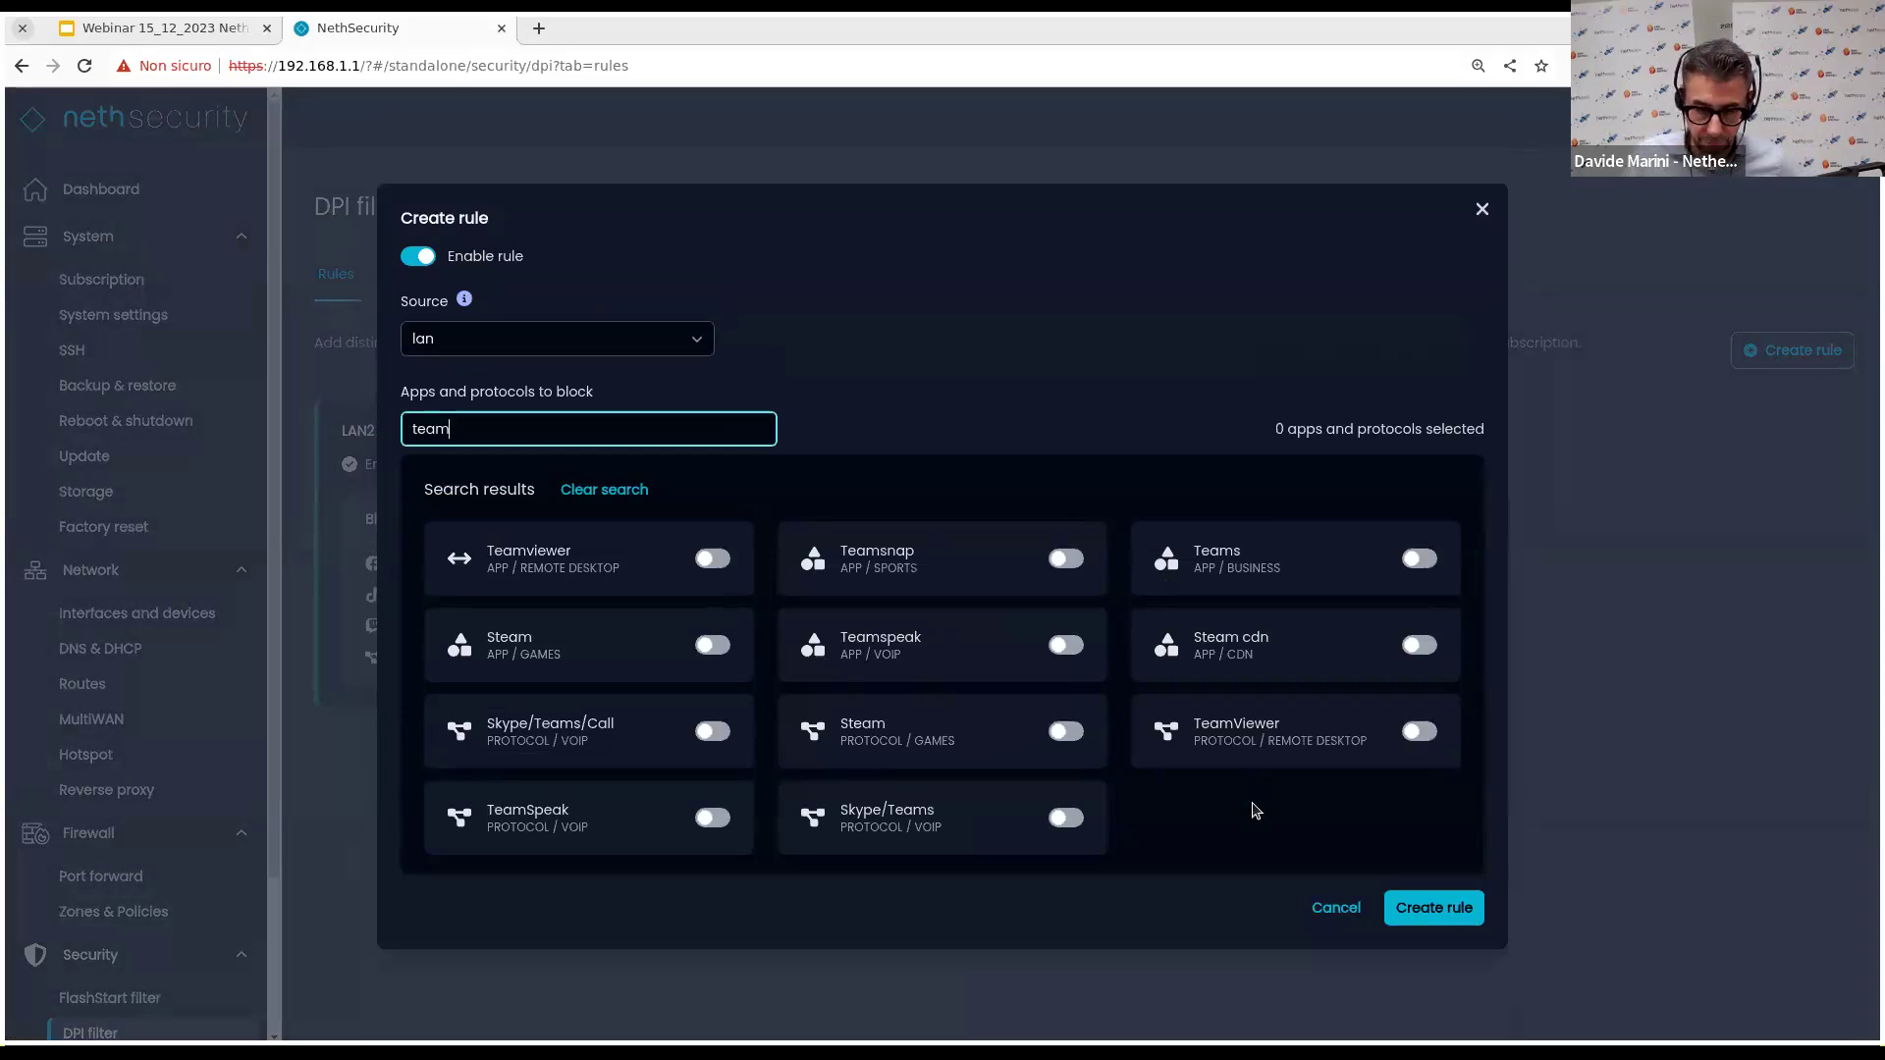
{"action": "left_click", "coordinate": [711, 558]}
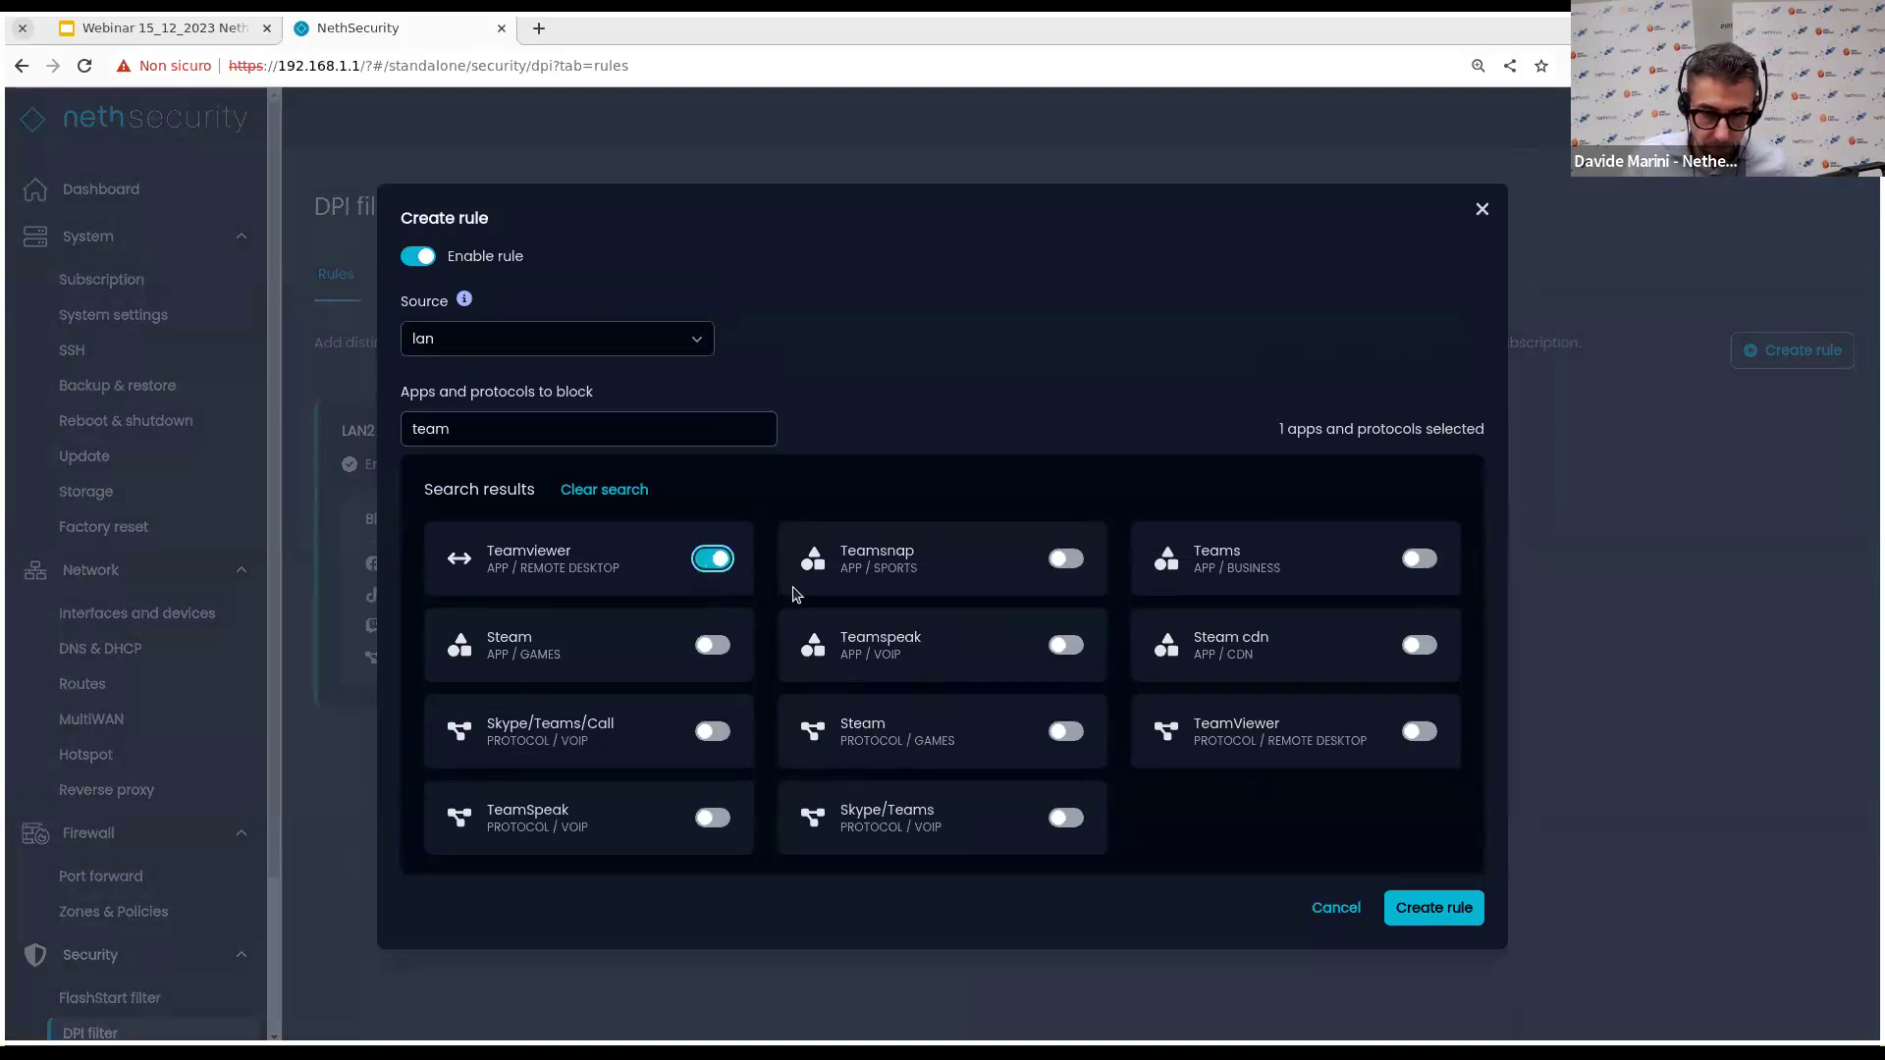
{"action": "left_click", "coordinate": [1063, 819]}
{"action": "left_click", "coordinate": [1459, 911]}
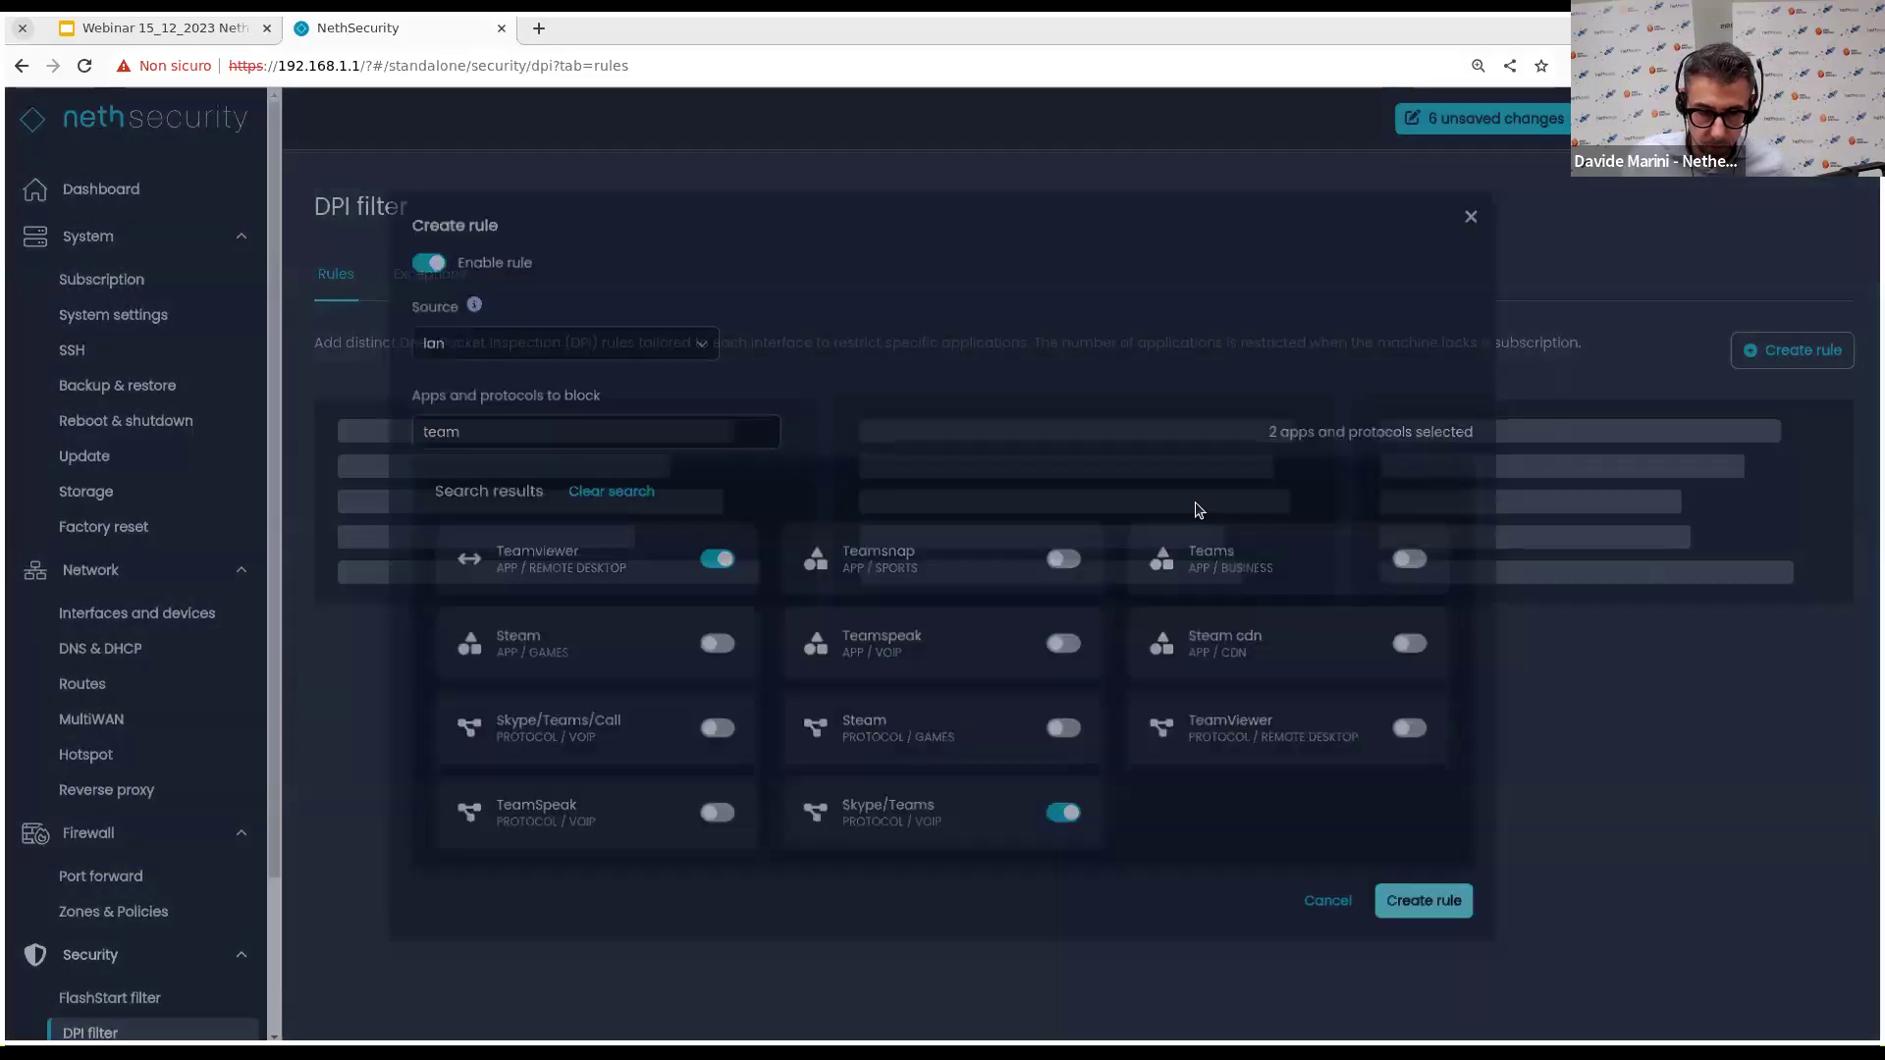
{"action": "left_click", "coordinate": [1475, 130]}
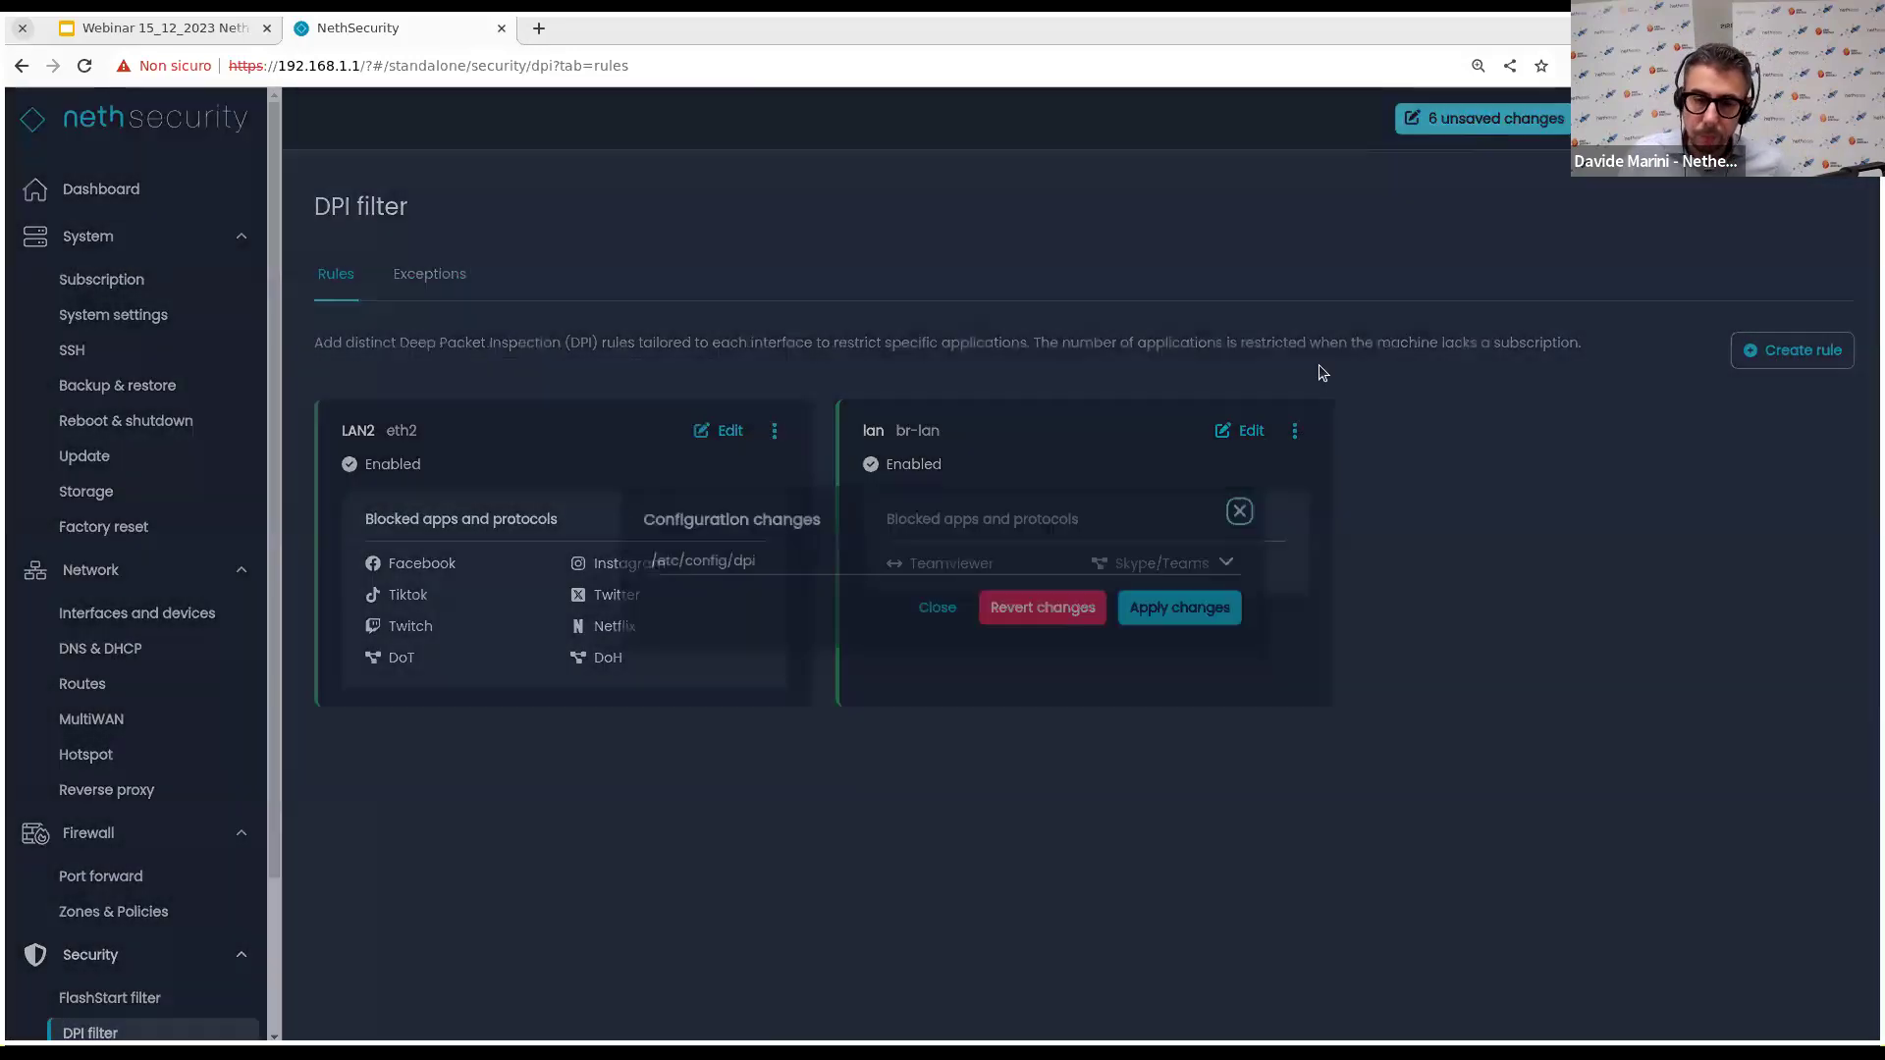
{"action": "left_click", "coordinate": [1195, 609]}
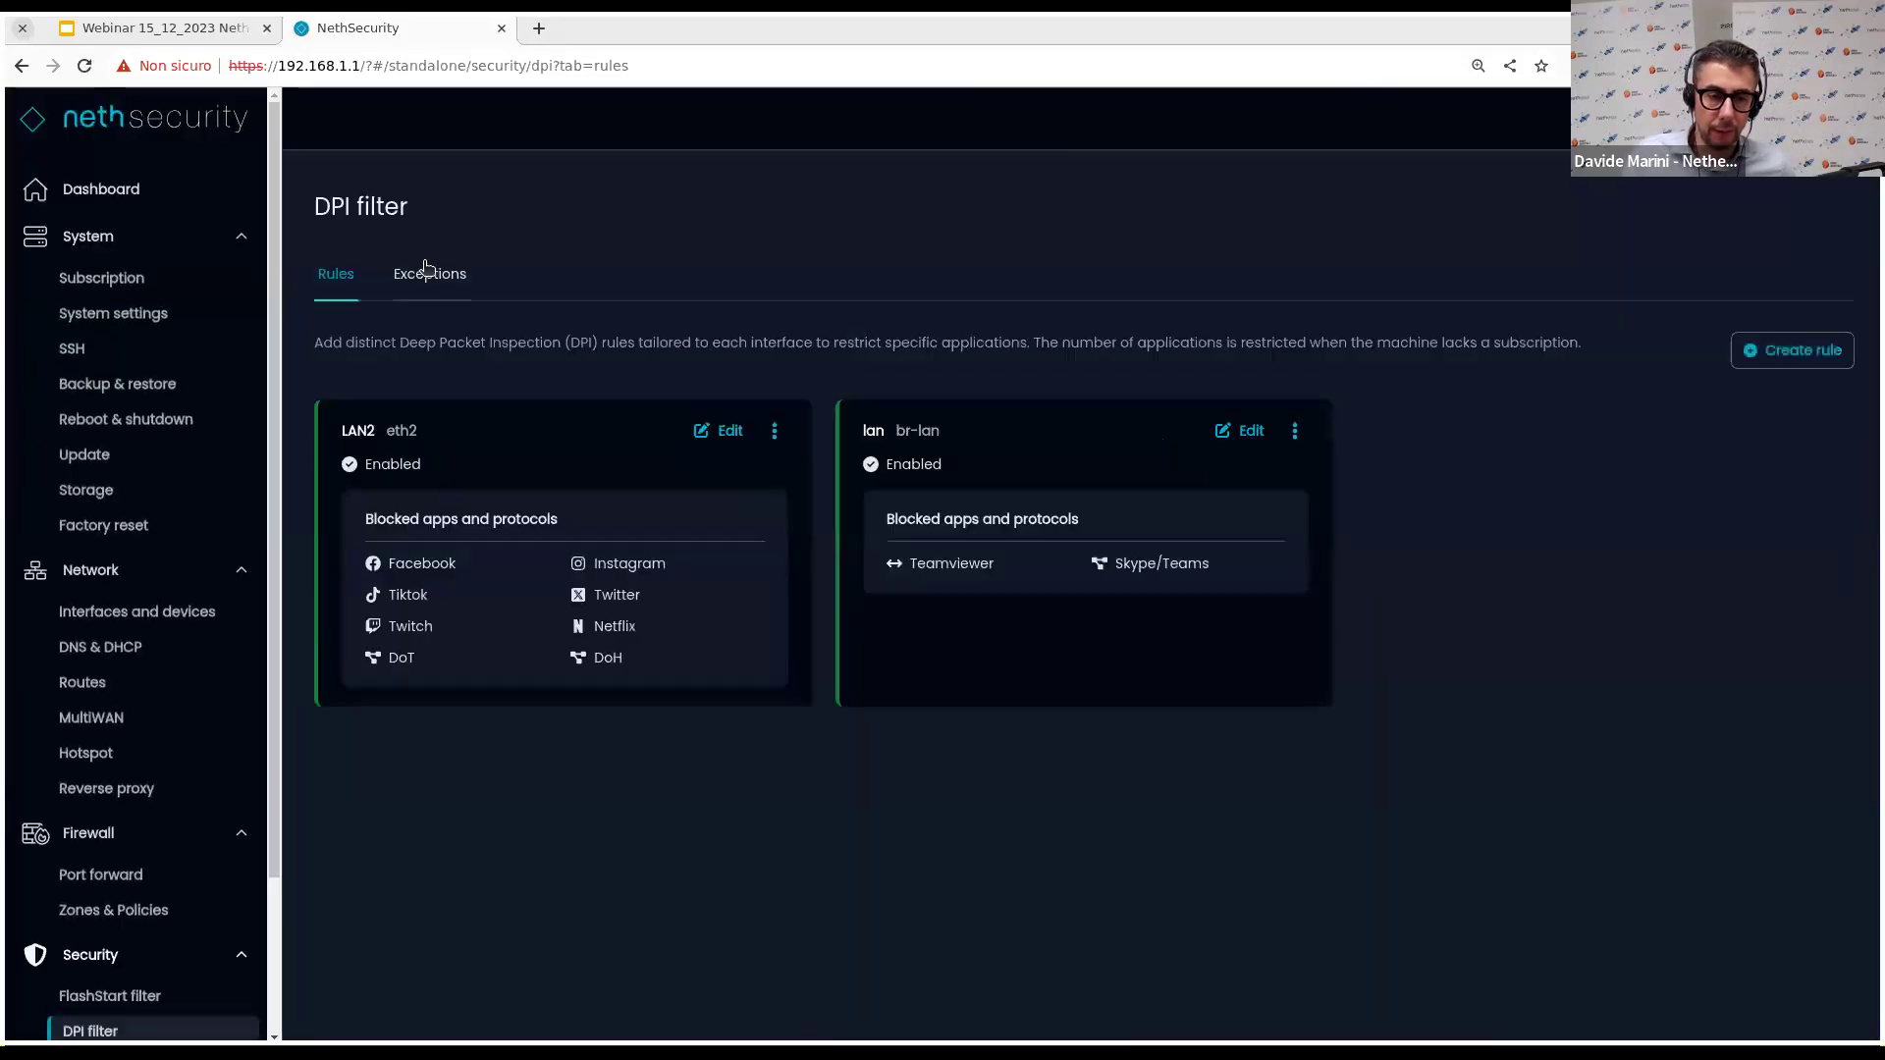
View the DPI filter exceptions and the blank exception form, and return to the DPI rules.
{"action": "left_click", "coordinate": [424, 273]}
{"action": "left_click", "coordinate": [1097, 568]}
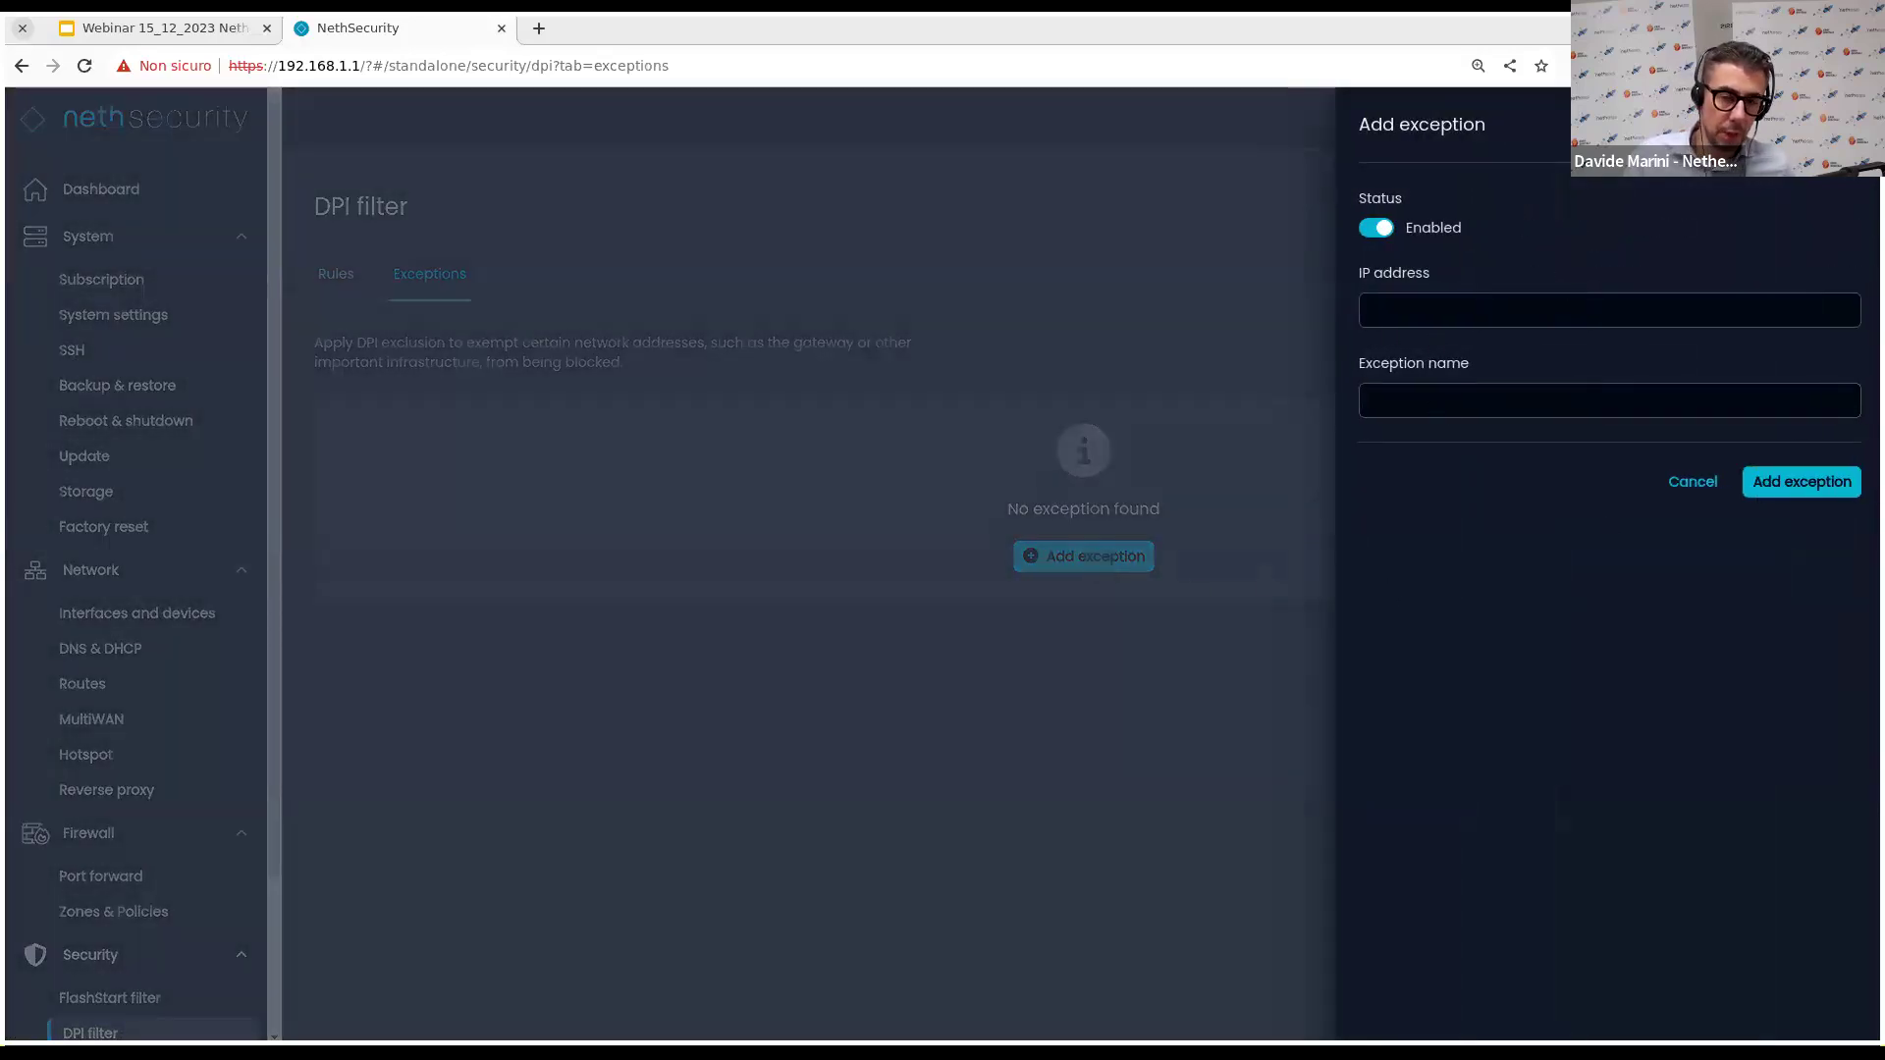
{"action": "left_click", "coordinate": [1169, 403]}
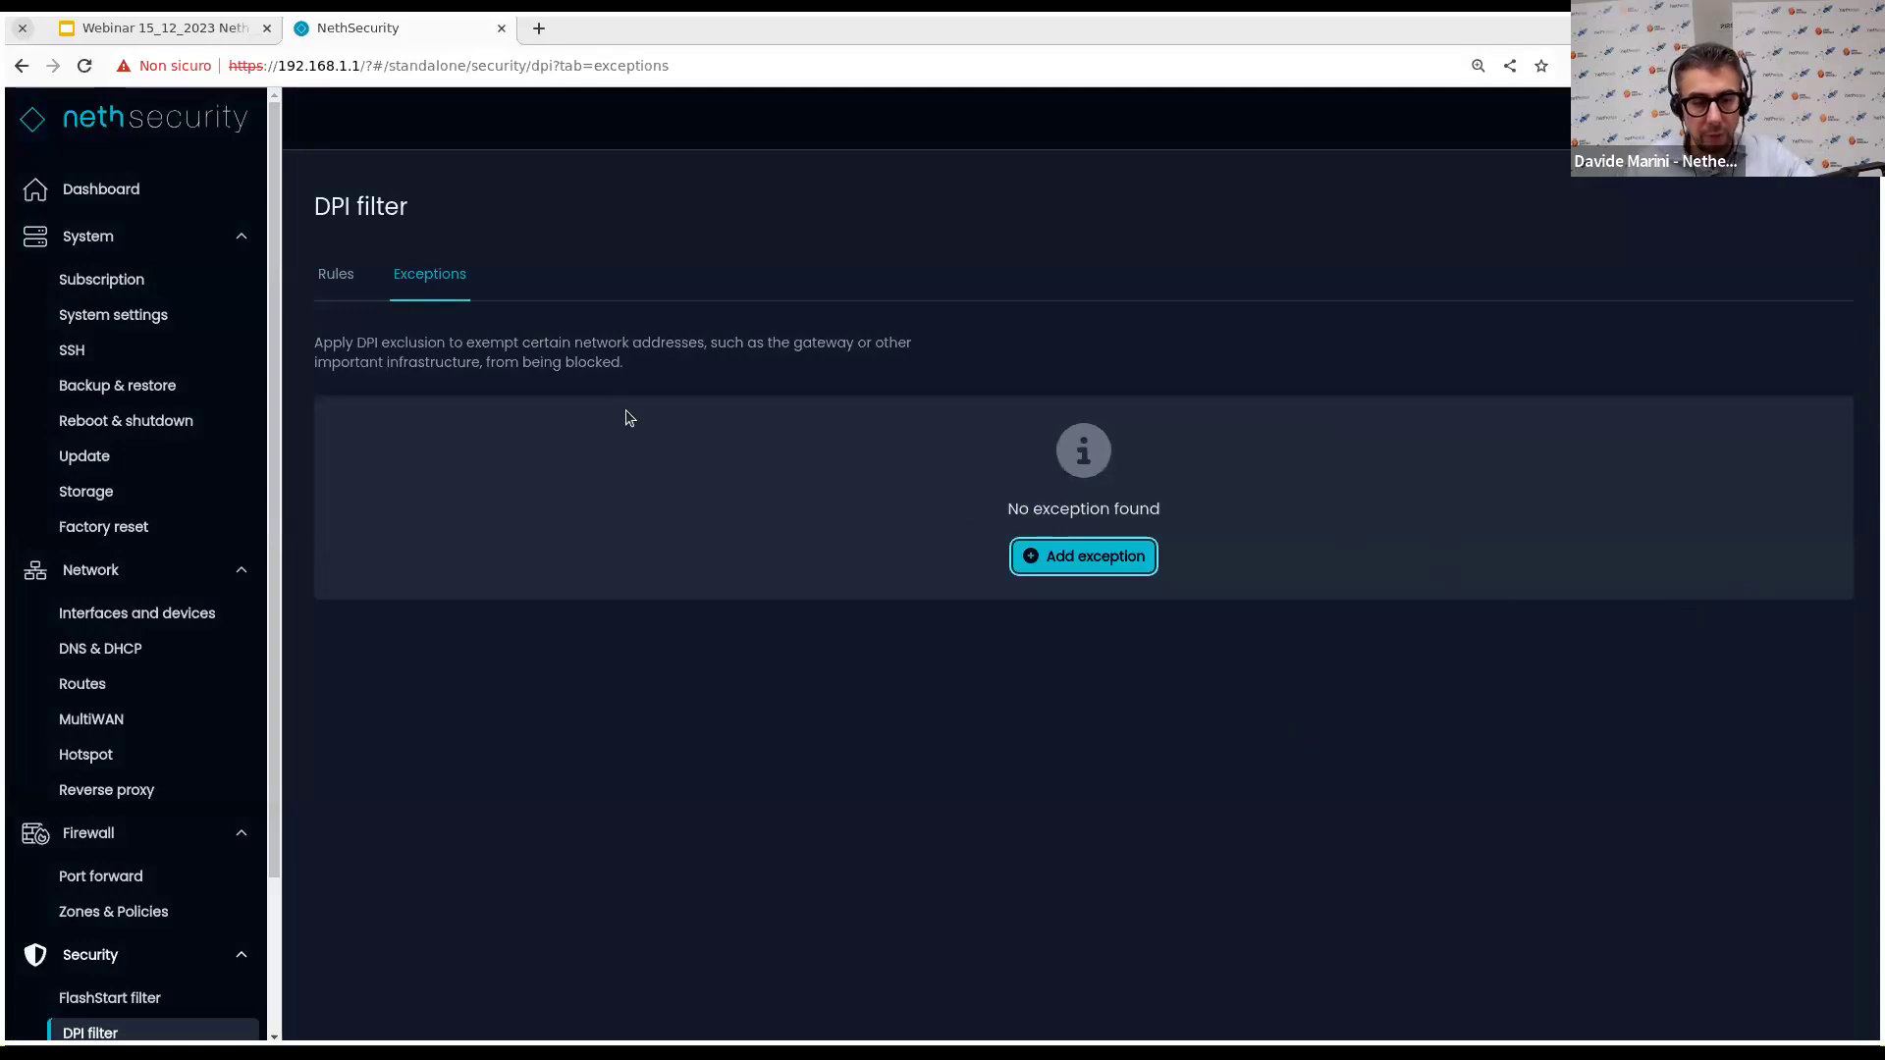
{"action": "left_click", "coordinate": [331, 297]}
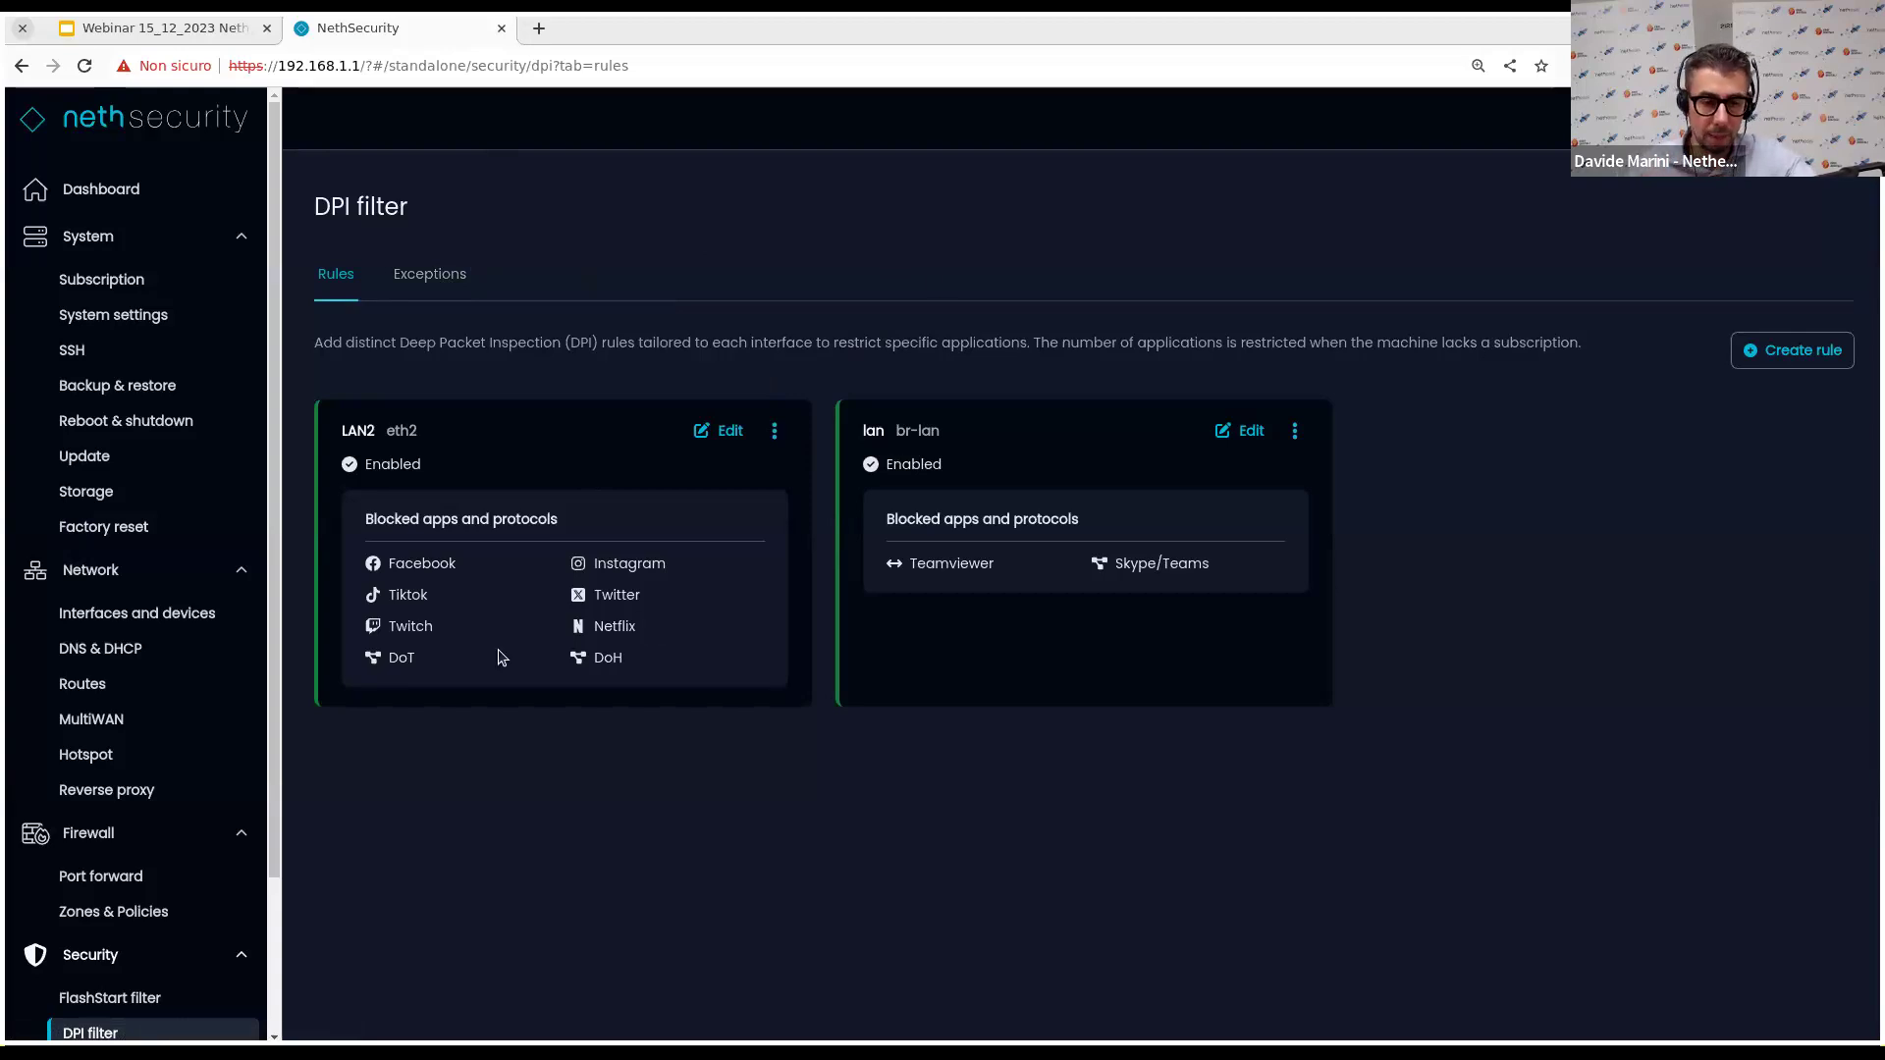
Show the available VPN pages and view the OpenVPN server tunnel configuration.
{"action": "scroll", "coordinate": [145, 679], "scroll_direction": "down", "scroll_amount": 2}
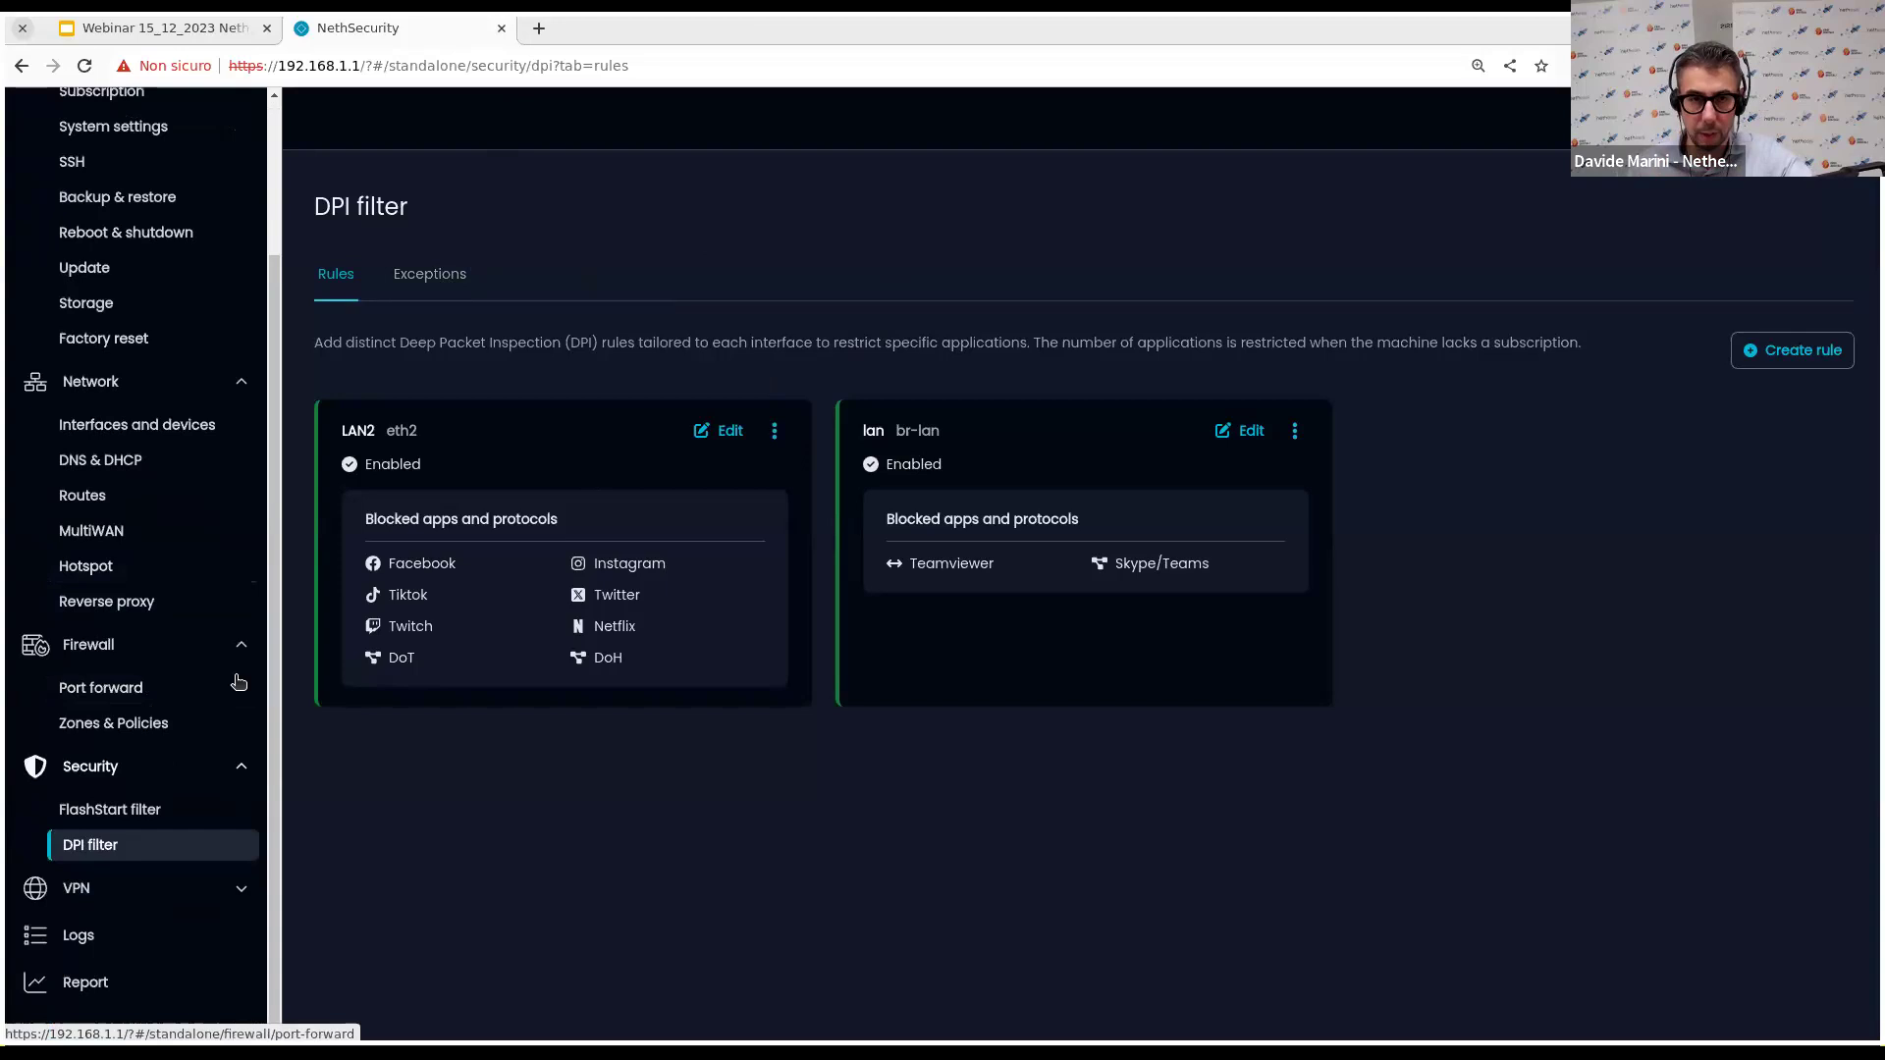
{"action": "left_click", "coordinate": [97, 888]}
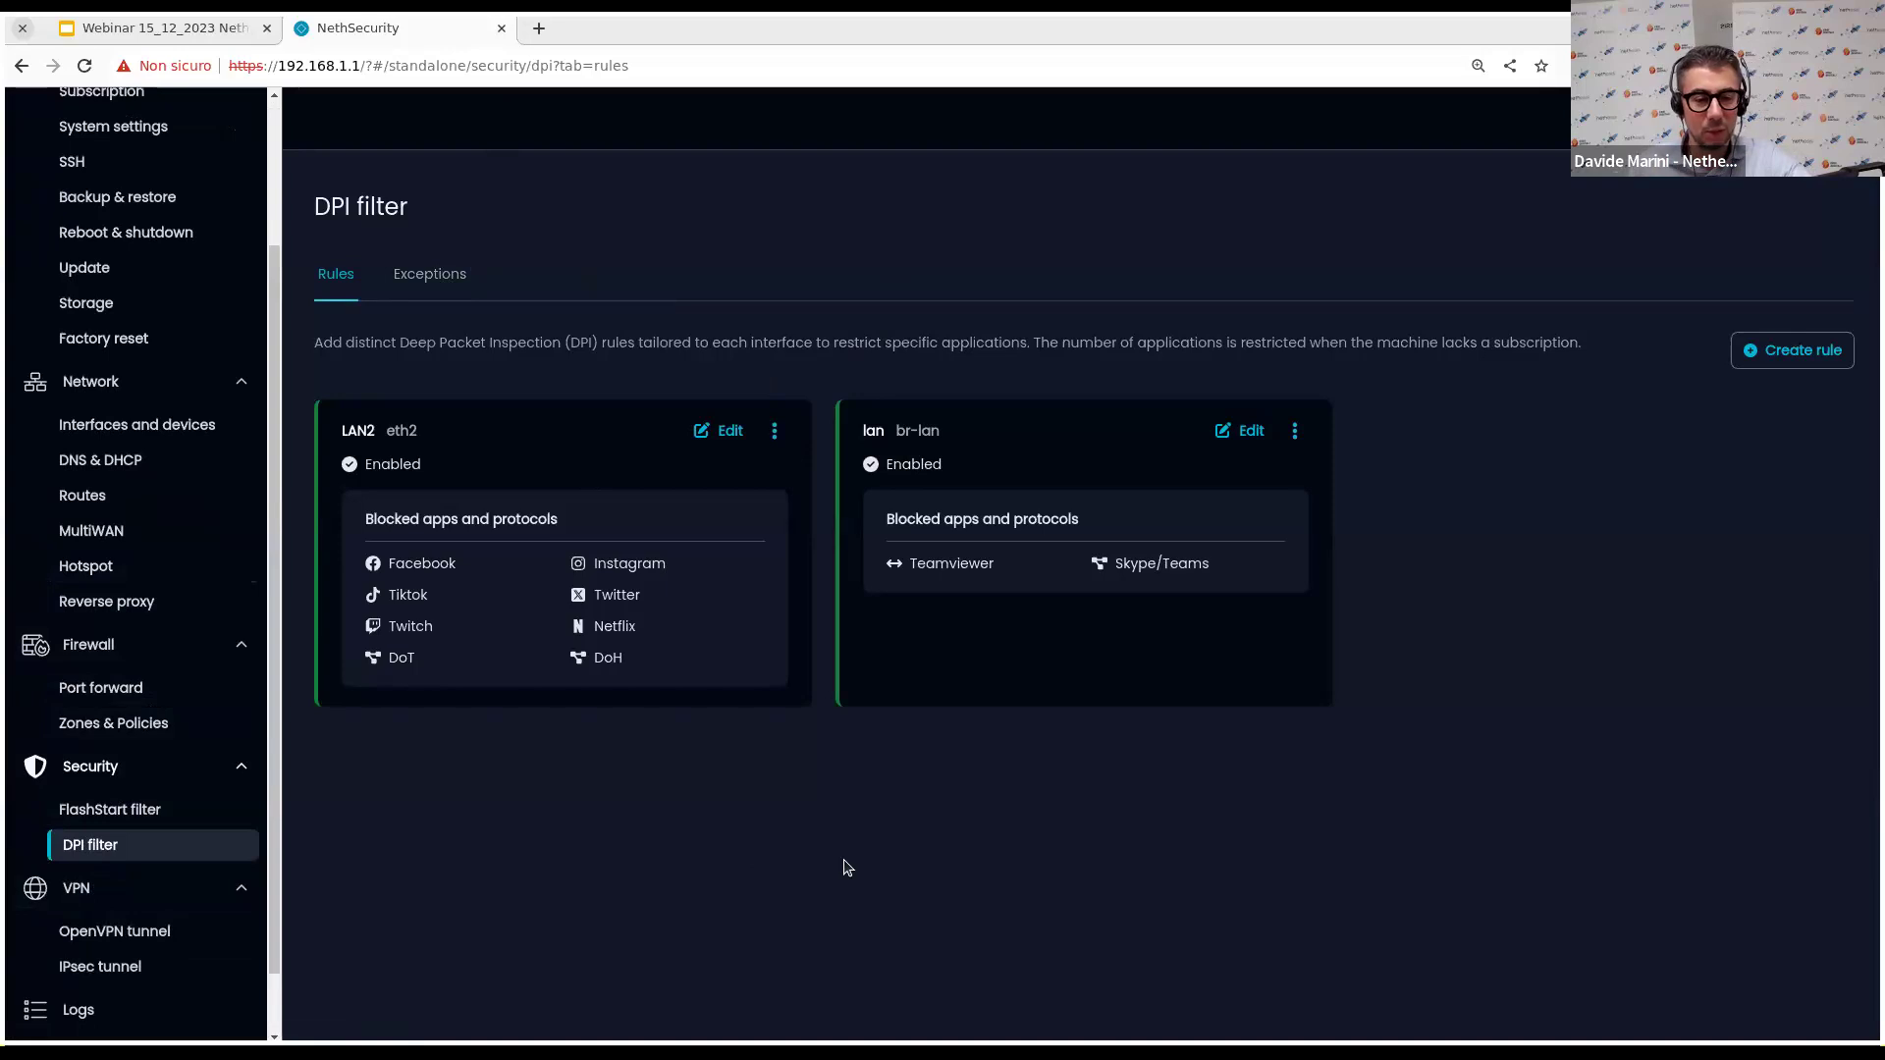
{"action": "left_click", "coordinate": [132, 899]}
{"action": "left_click", "coordinate": [131, 897]}
{"action": "left_click", "coordinate": [129, 945]}
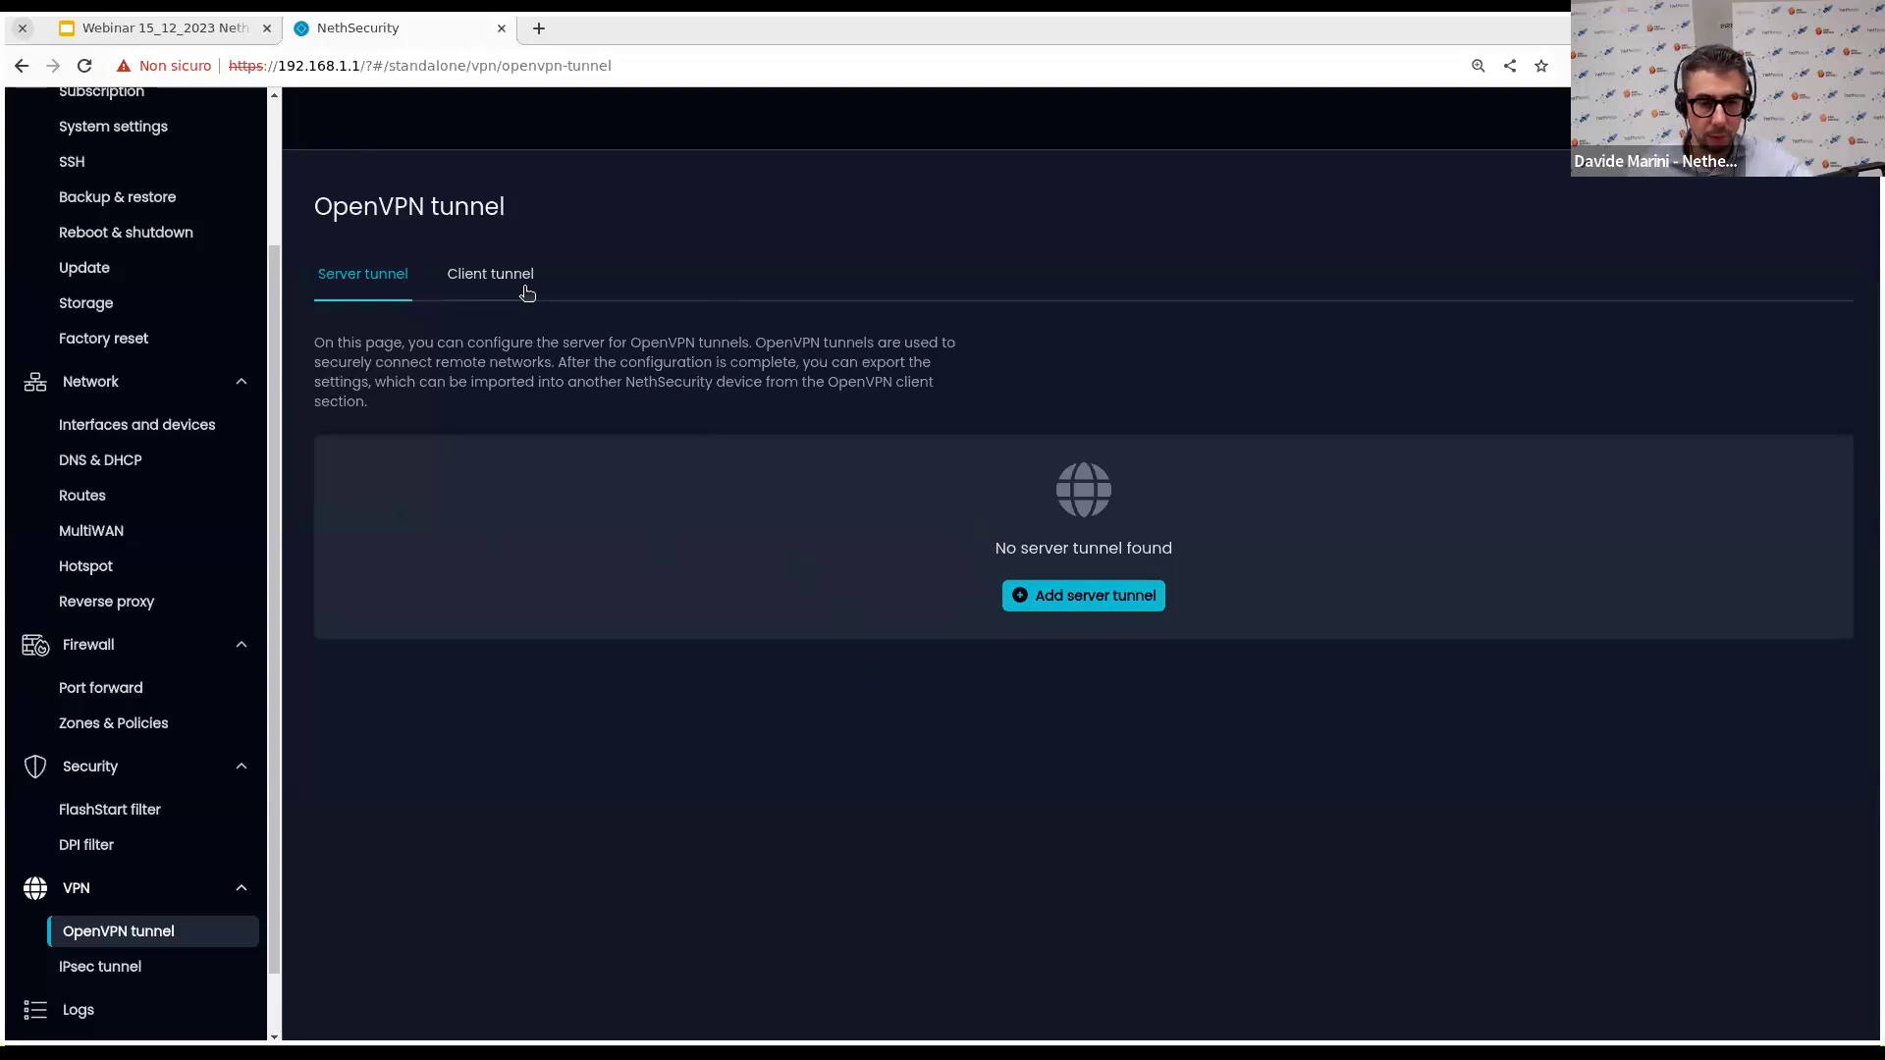
Start a new OpenVPN server tunnel and delete its second, duplicate public endpoint.
{"action": "left_click", "coordinate": [490, 276]}
{"action": "left_click", "coordinate": [377, 285]}
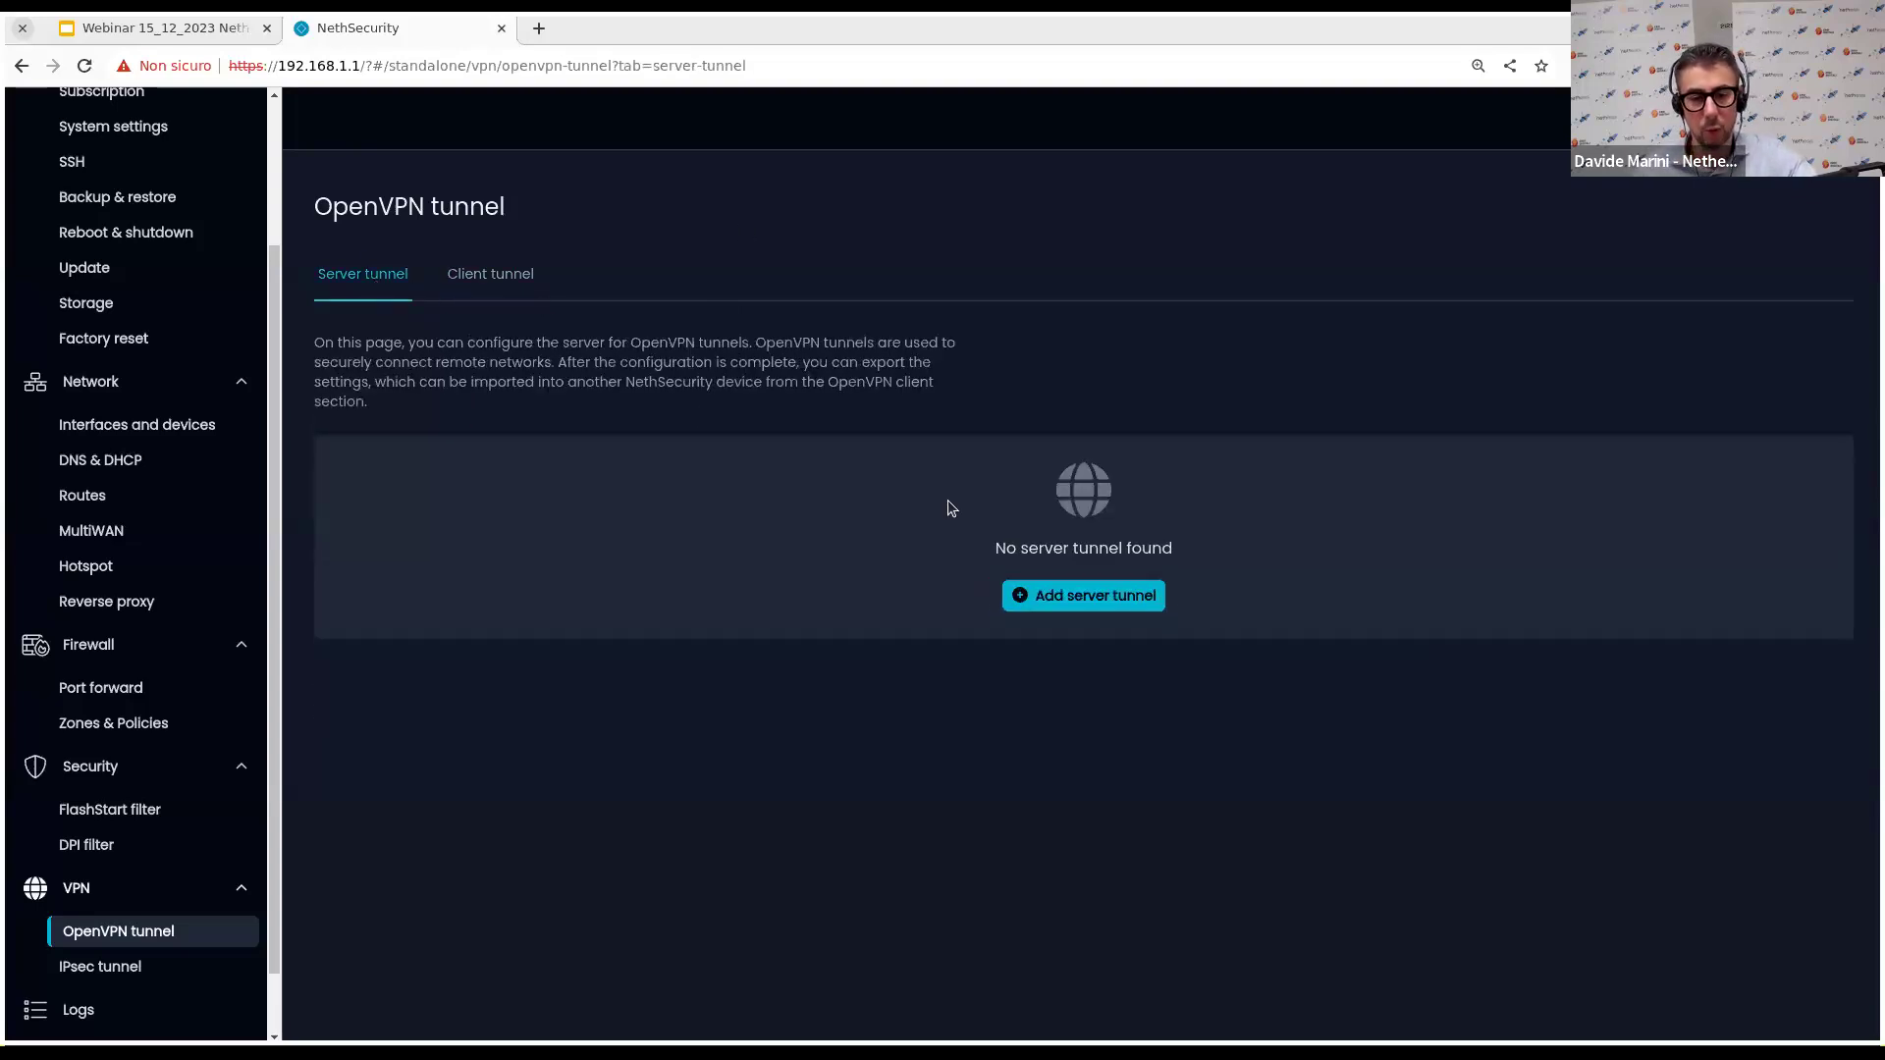
{"action": "left_click", "coordinate": [1047, 598]}
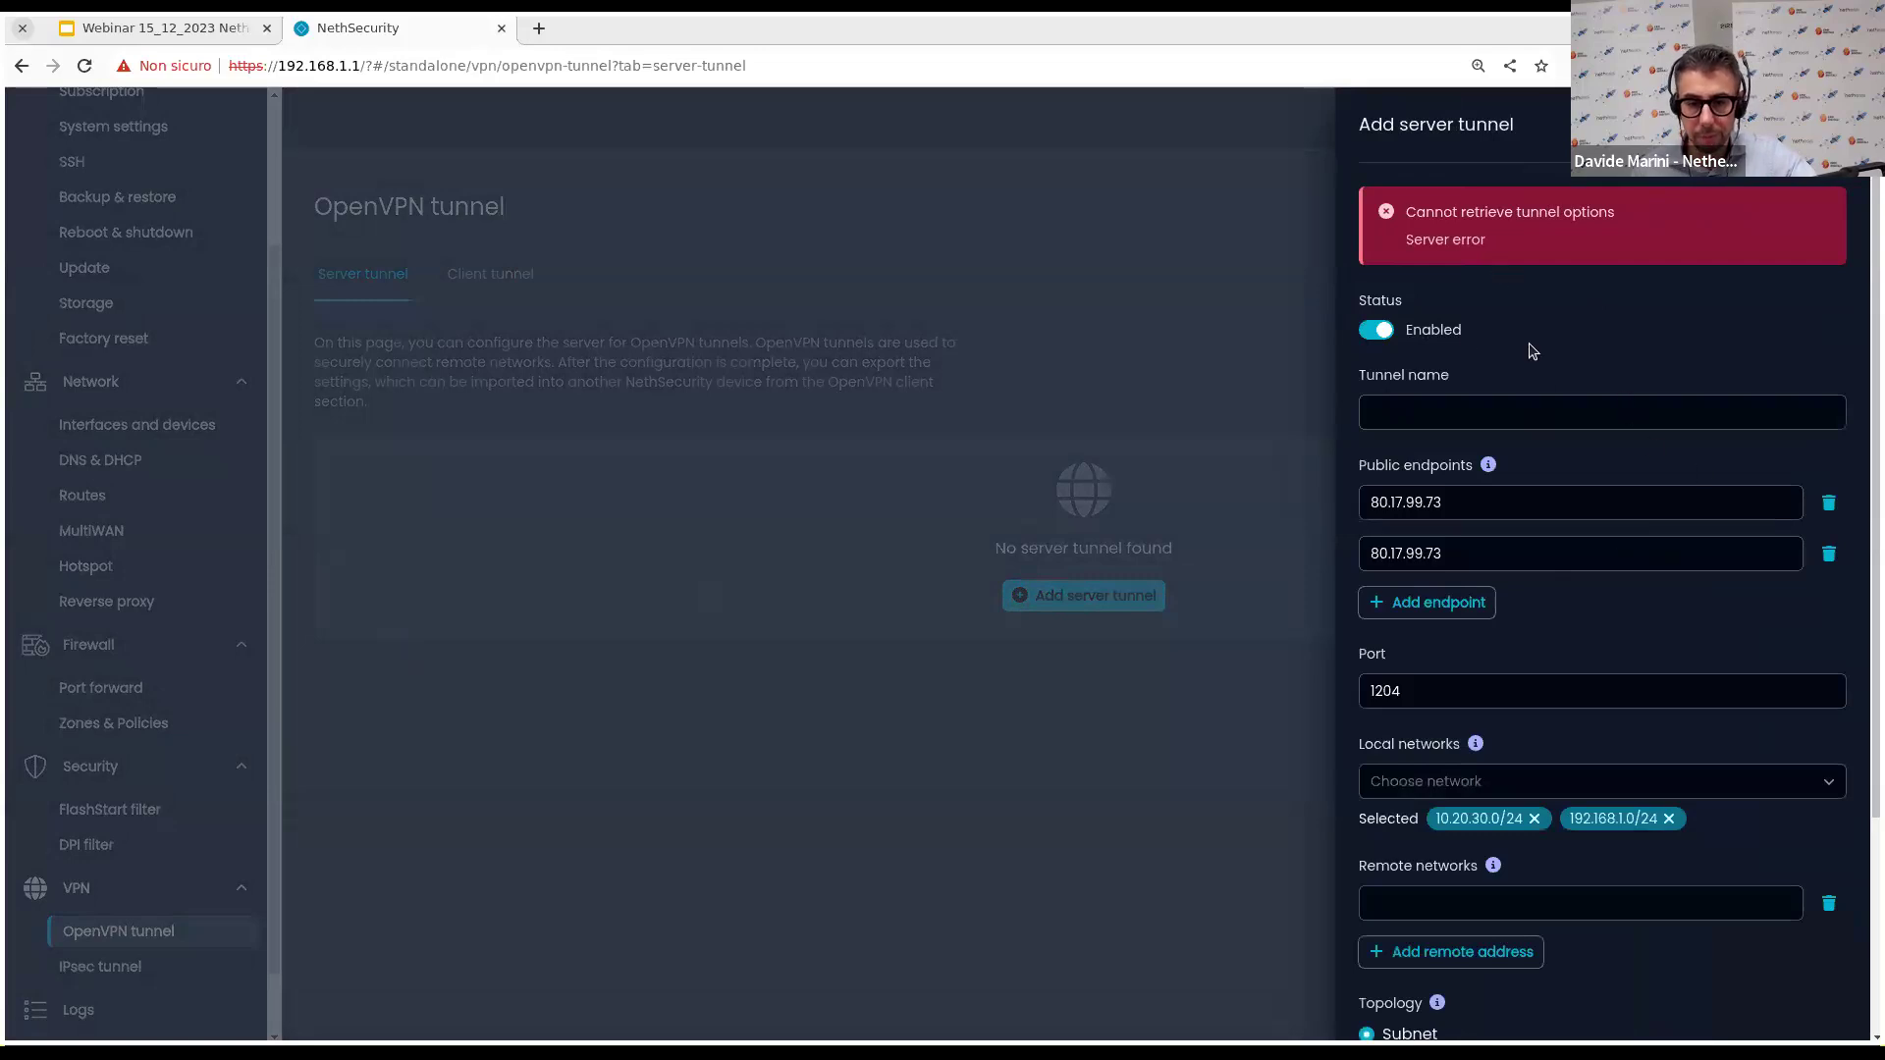
{"action": "scroll", "coordinate": [1551, 400], "scroll_direction": "down", "scroll_amount": 2}
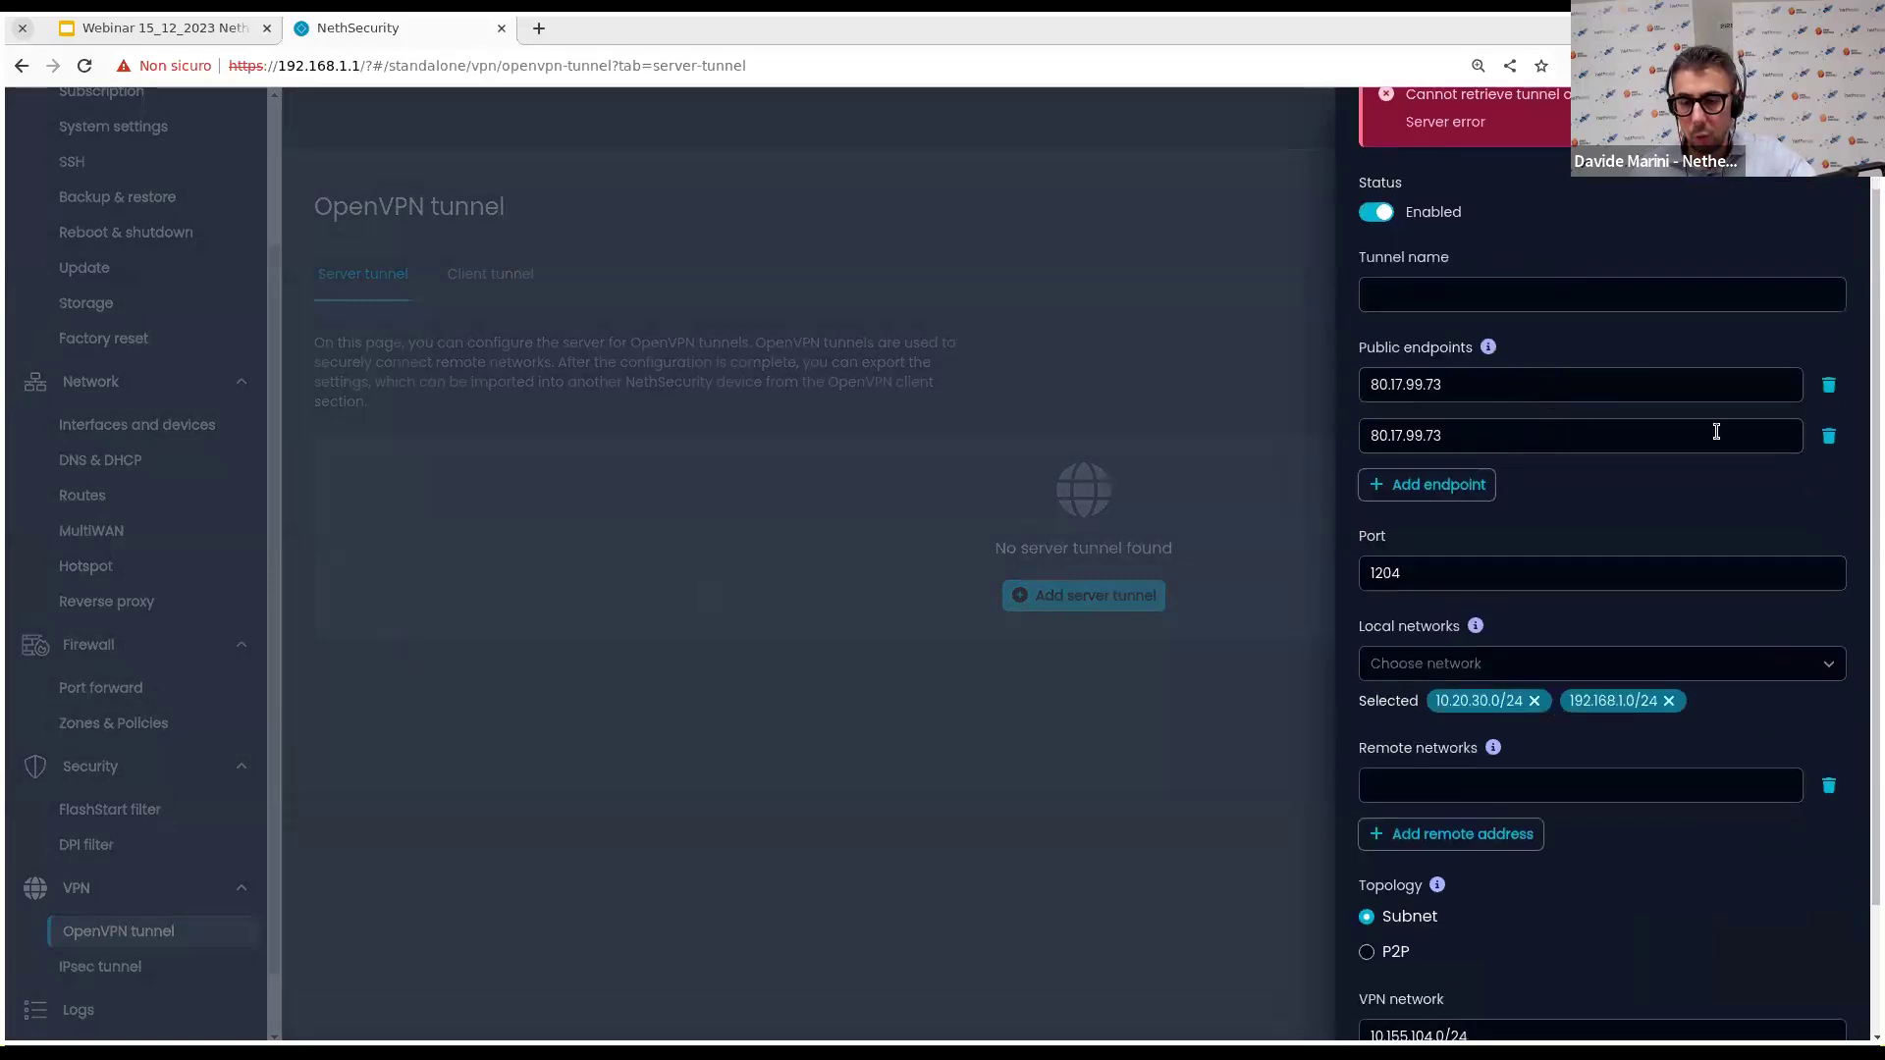
{"action": "left_click", "coordinate": [1828, 435]}
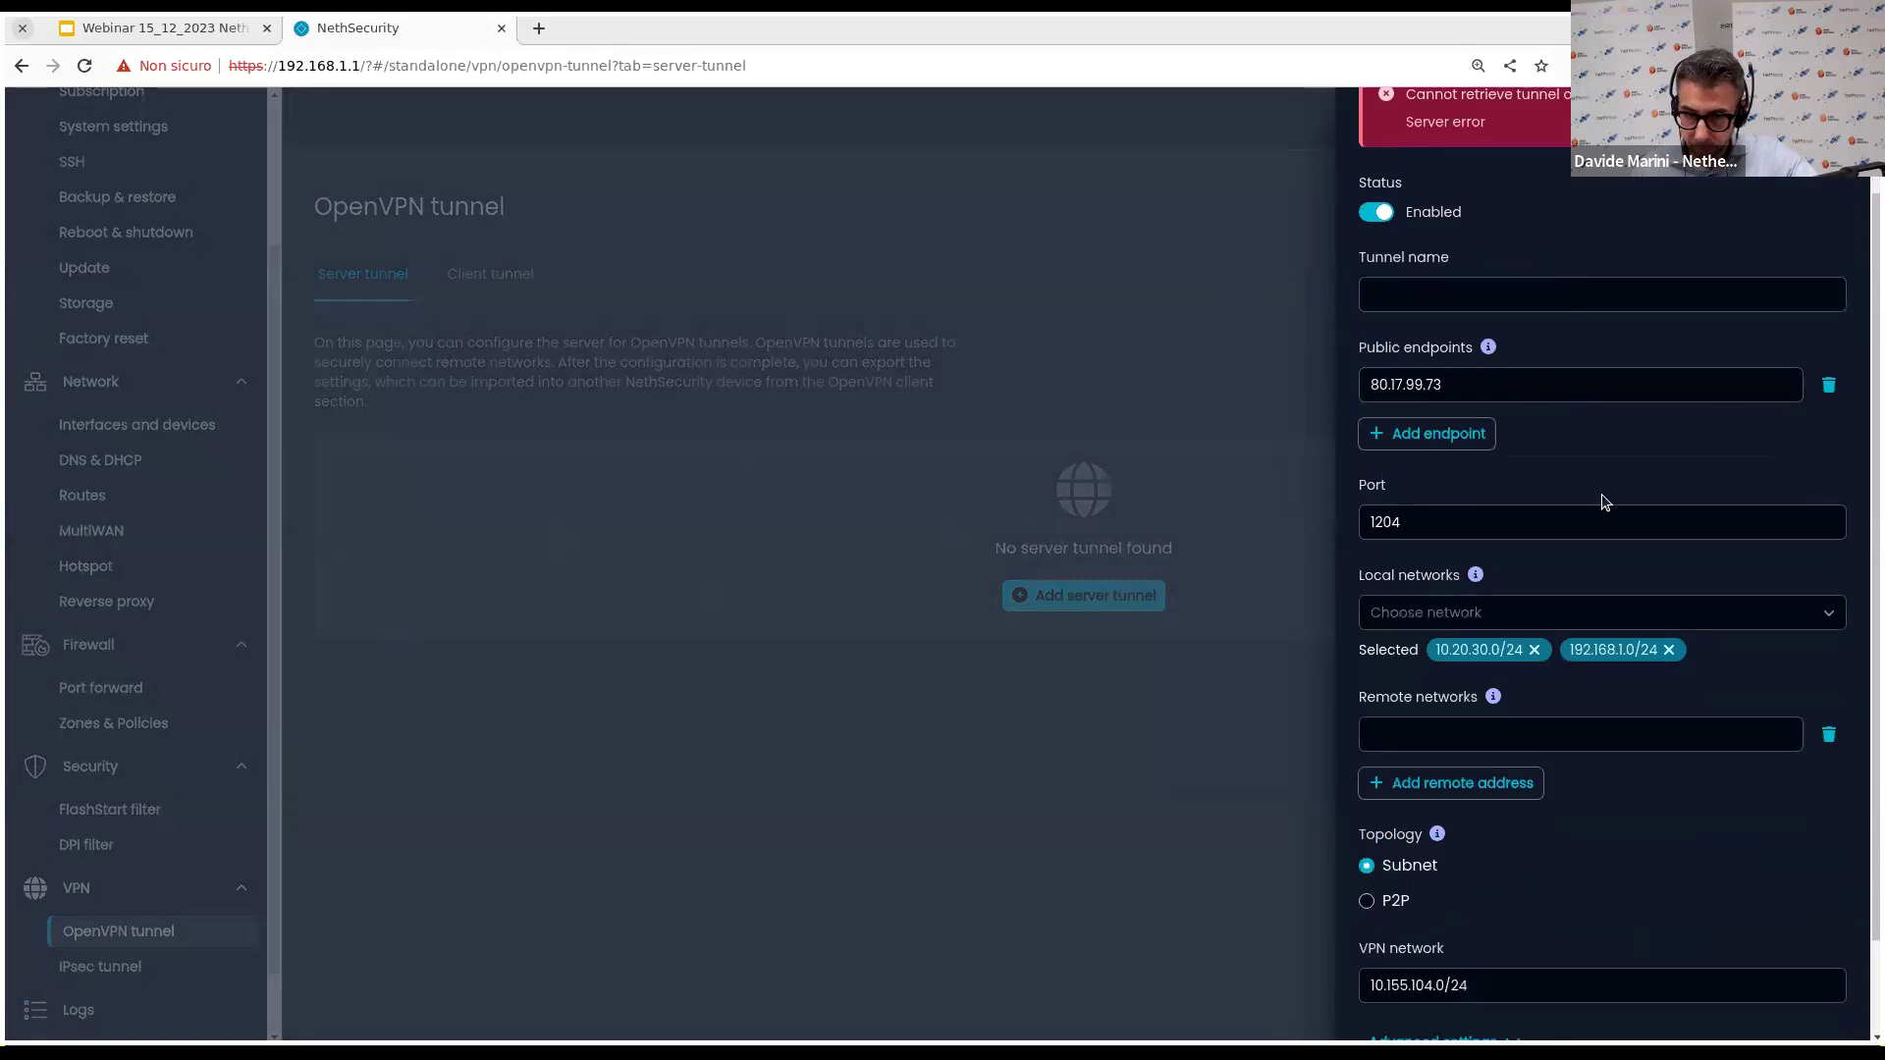
Examine the server tunnel's network and topology fields and its advanced protocol, compression and digest settings, and cancel the form.
{"action": "scroll", "coordinate": [1600, 495], "scroll_direction": "down", "scroll_amount": 2}
{"action": "left_click", "coordinate": [1435, 494]}
{"action": "left_click", "coordinate": [1529, 770]}
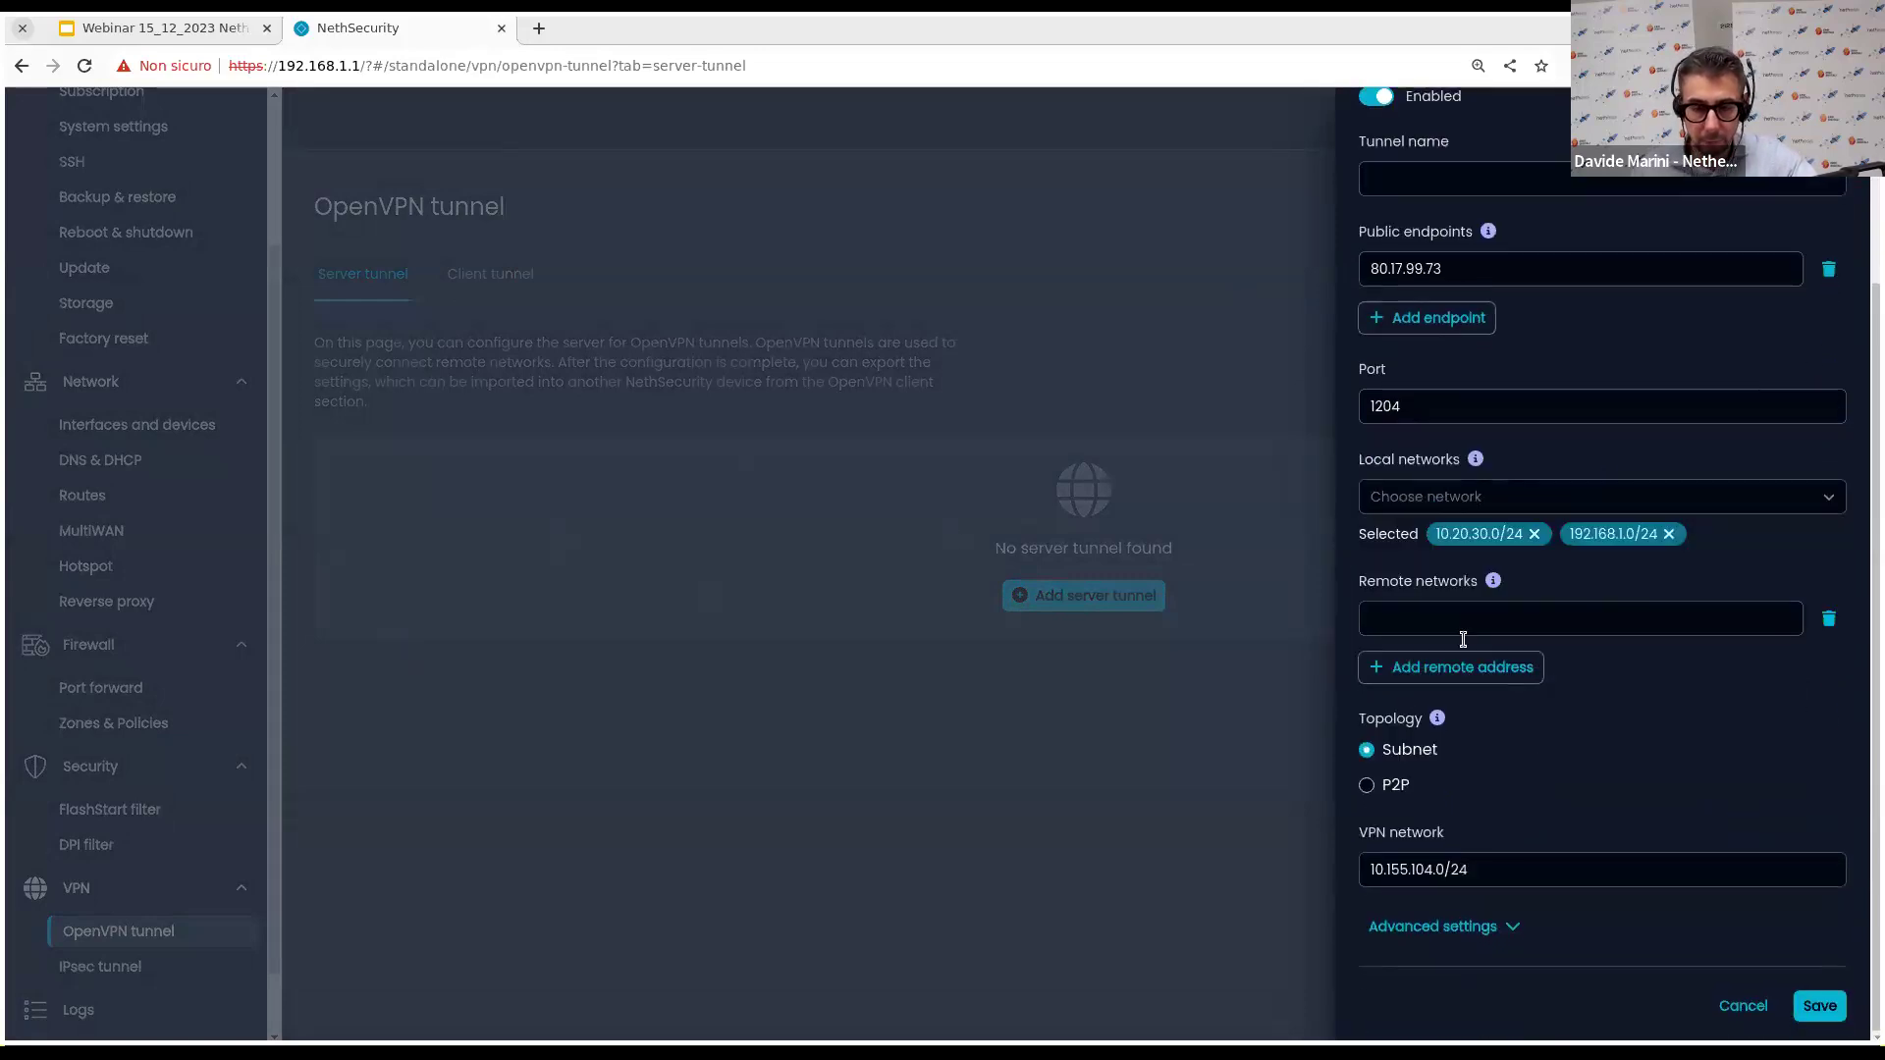
{"action": "left_click", "coordinate": [1502, 929]}
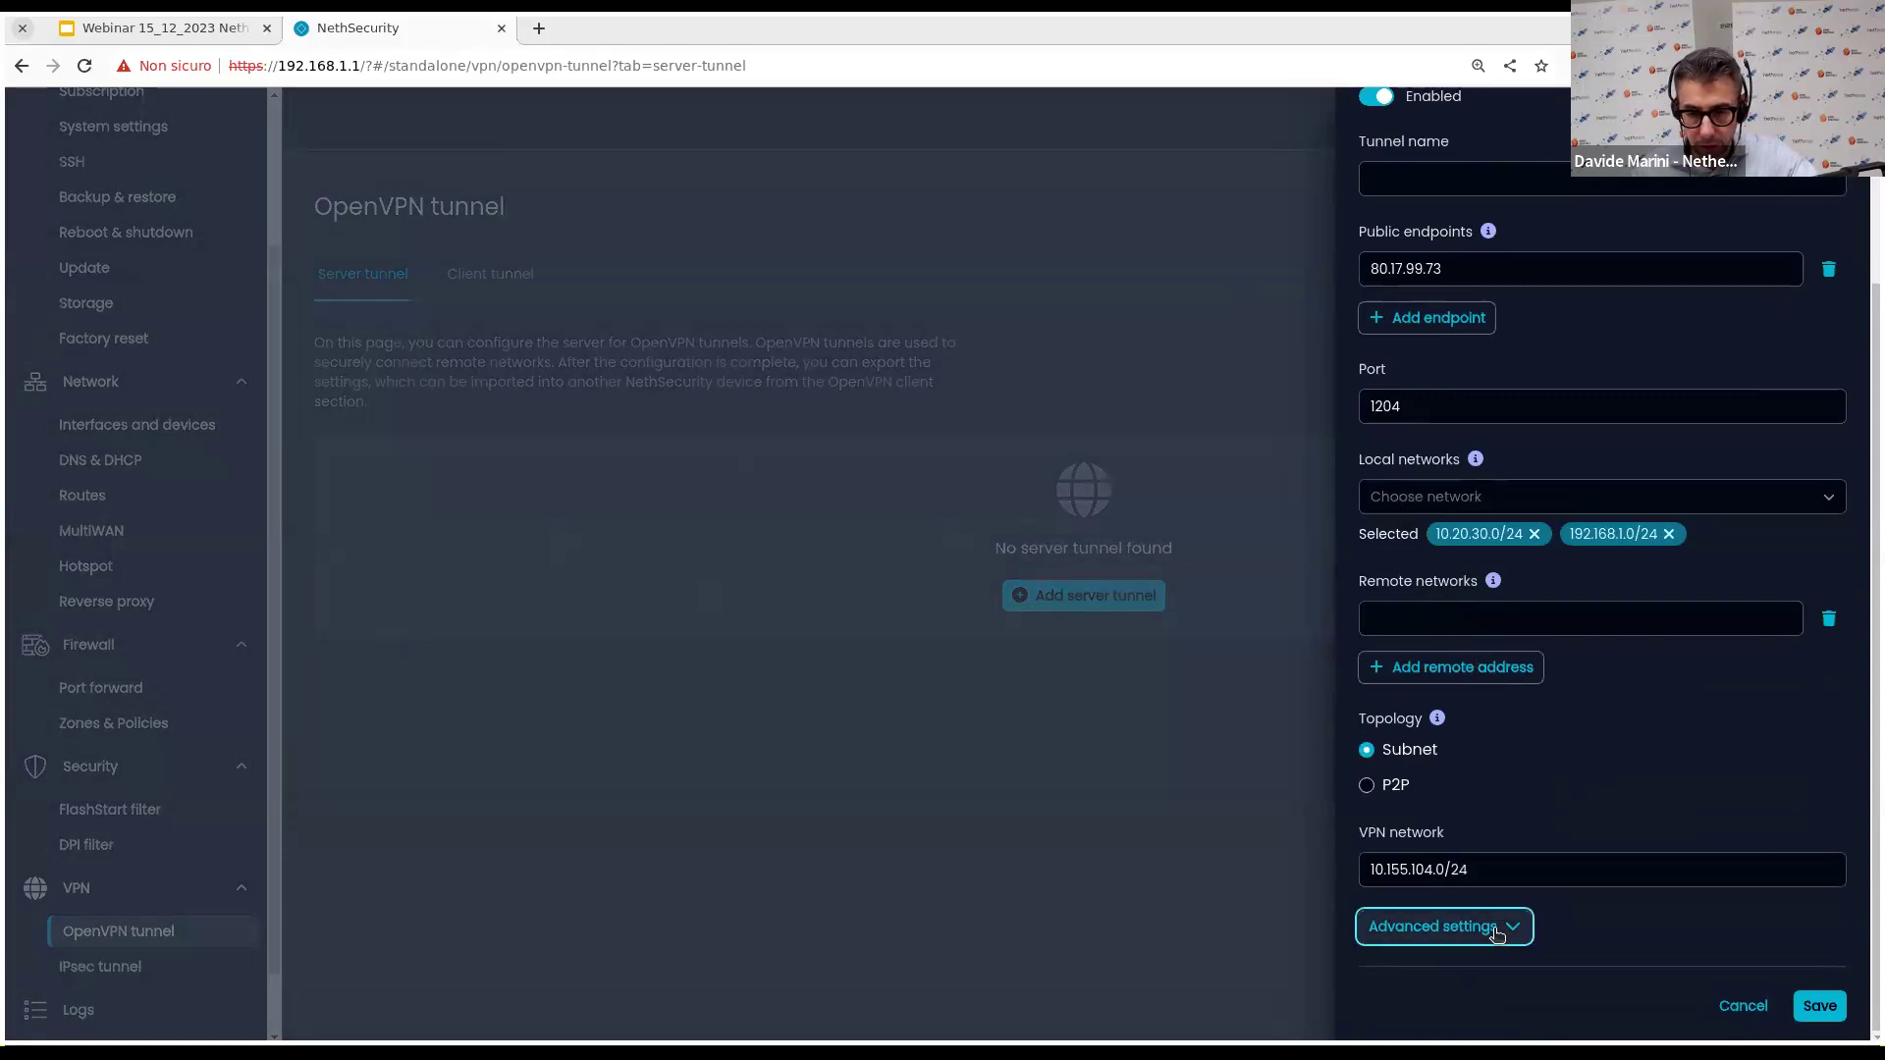
{"action": "scroll", "coordinate": [1553, 803], "scroll_direction": "down", "scroll_amount": 3}
{"action": "scroll", "coordinate": [1541, 766], "scroll_direction": "down", "scroll_amount": 5}
{"action": "left_click", "coordinate": [1434, 743]}
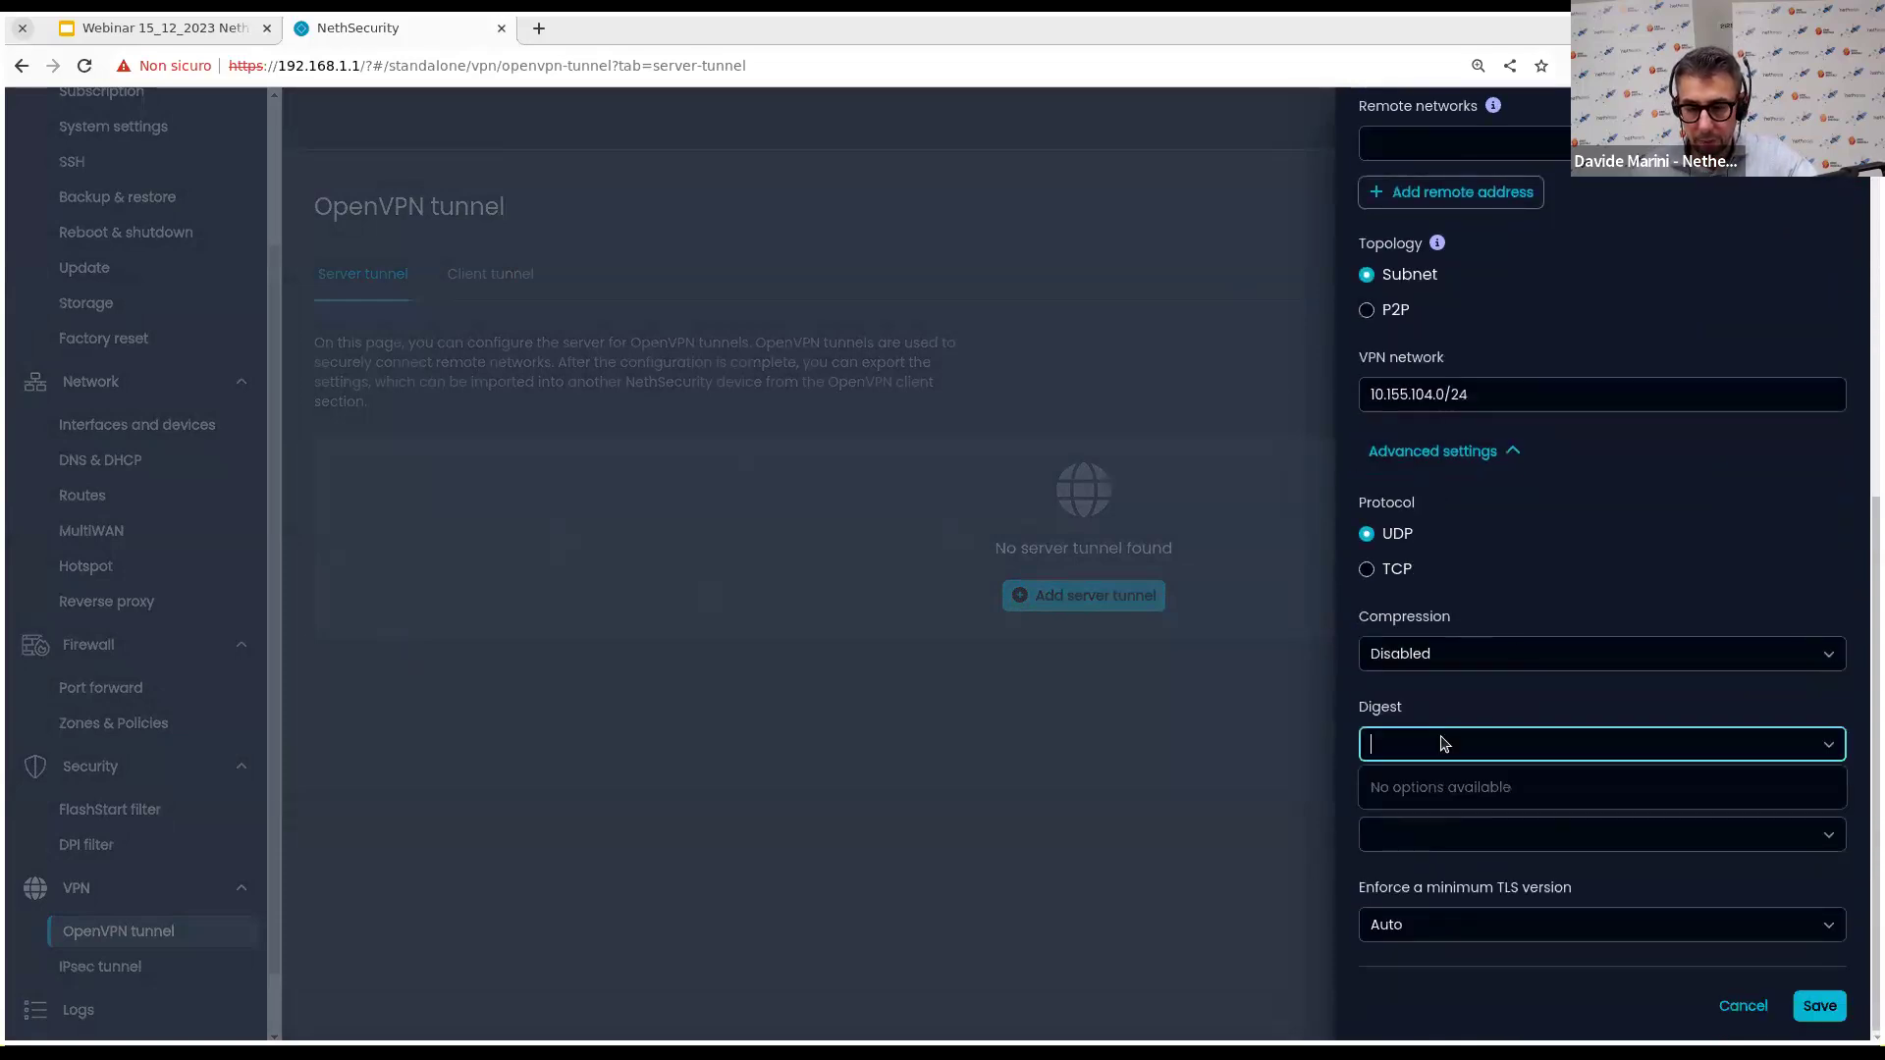
{"action": "left_click", "coordinate": [1565, 580]}
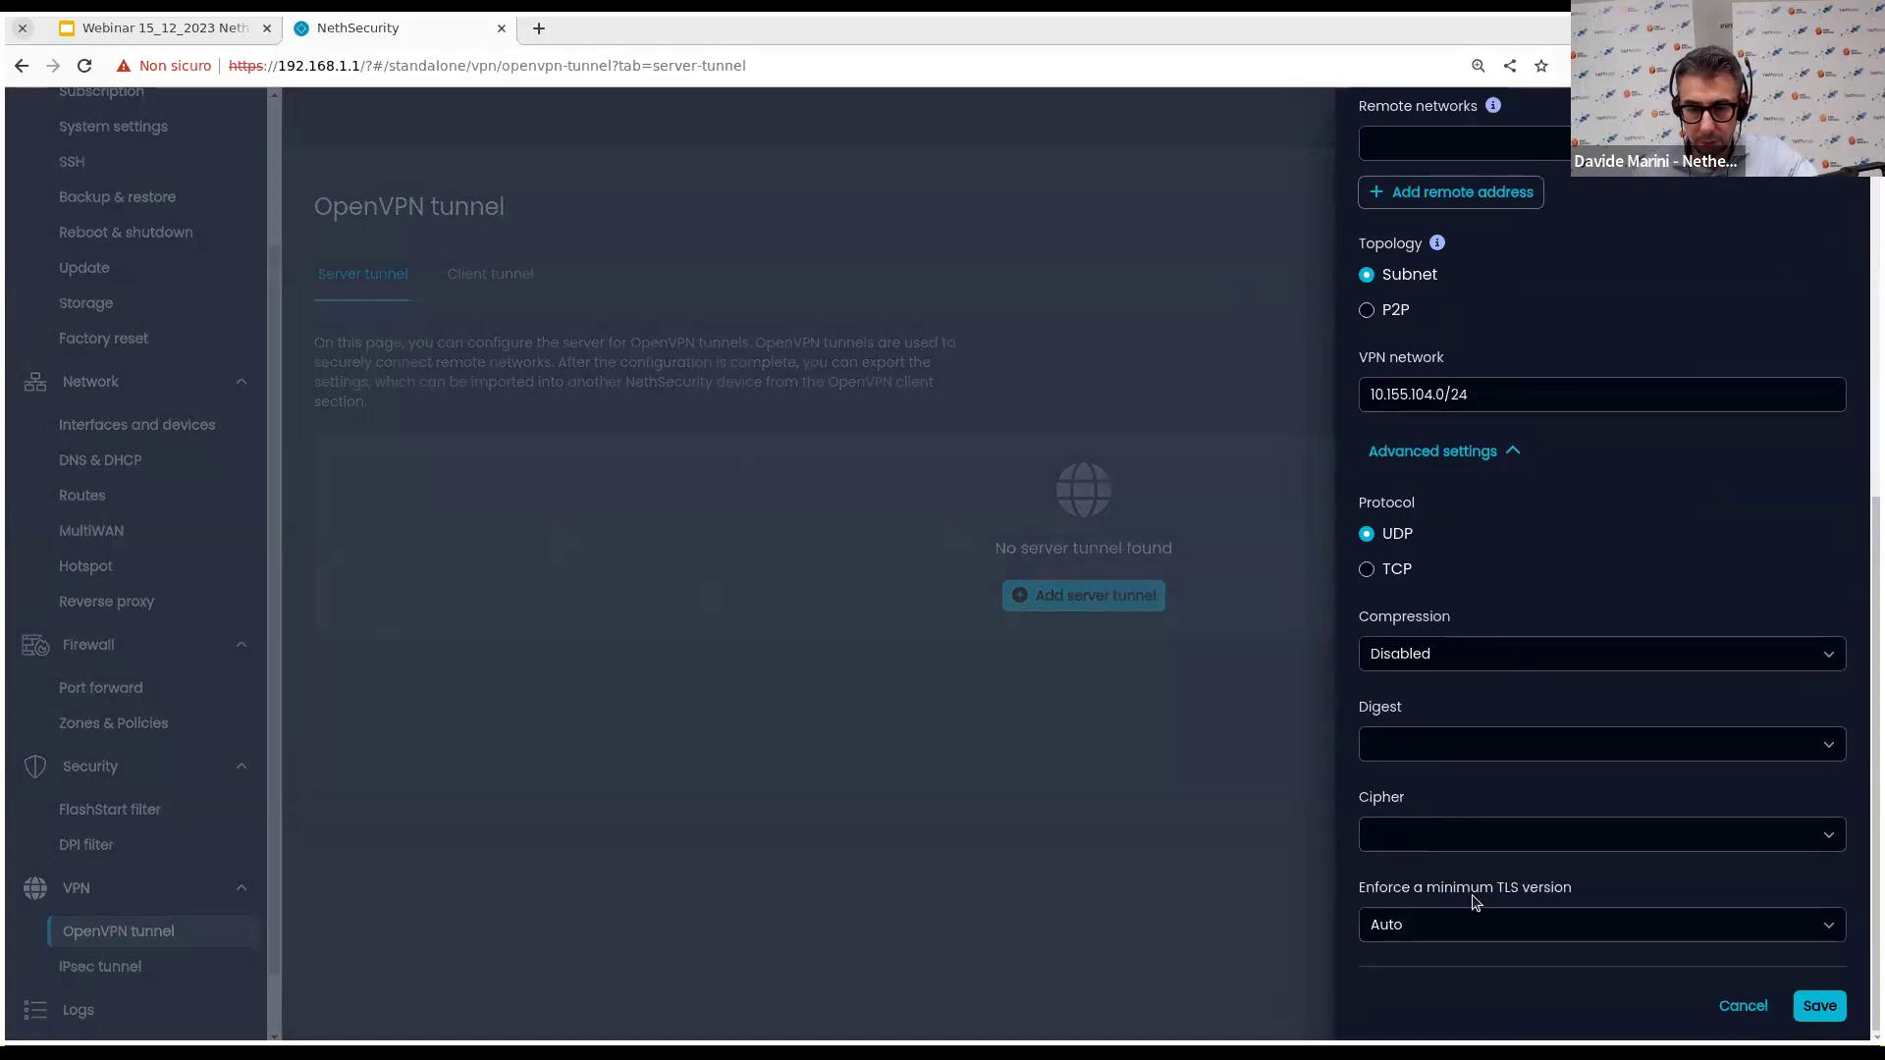
{"action": "left_click", "coordinate": [1744, 1005]}
View the OpenVPN client tunnel configuration, return to the server tunnels, and open the IPsec tunnel page.
{"action": "left_click", "coordinate": [506, 278]}
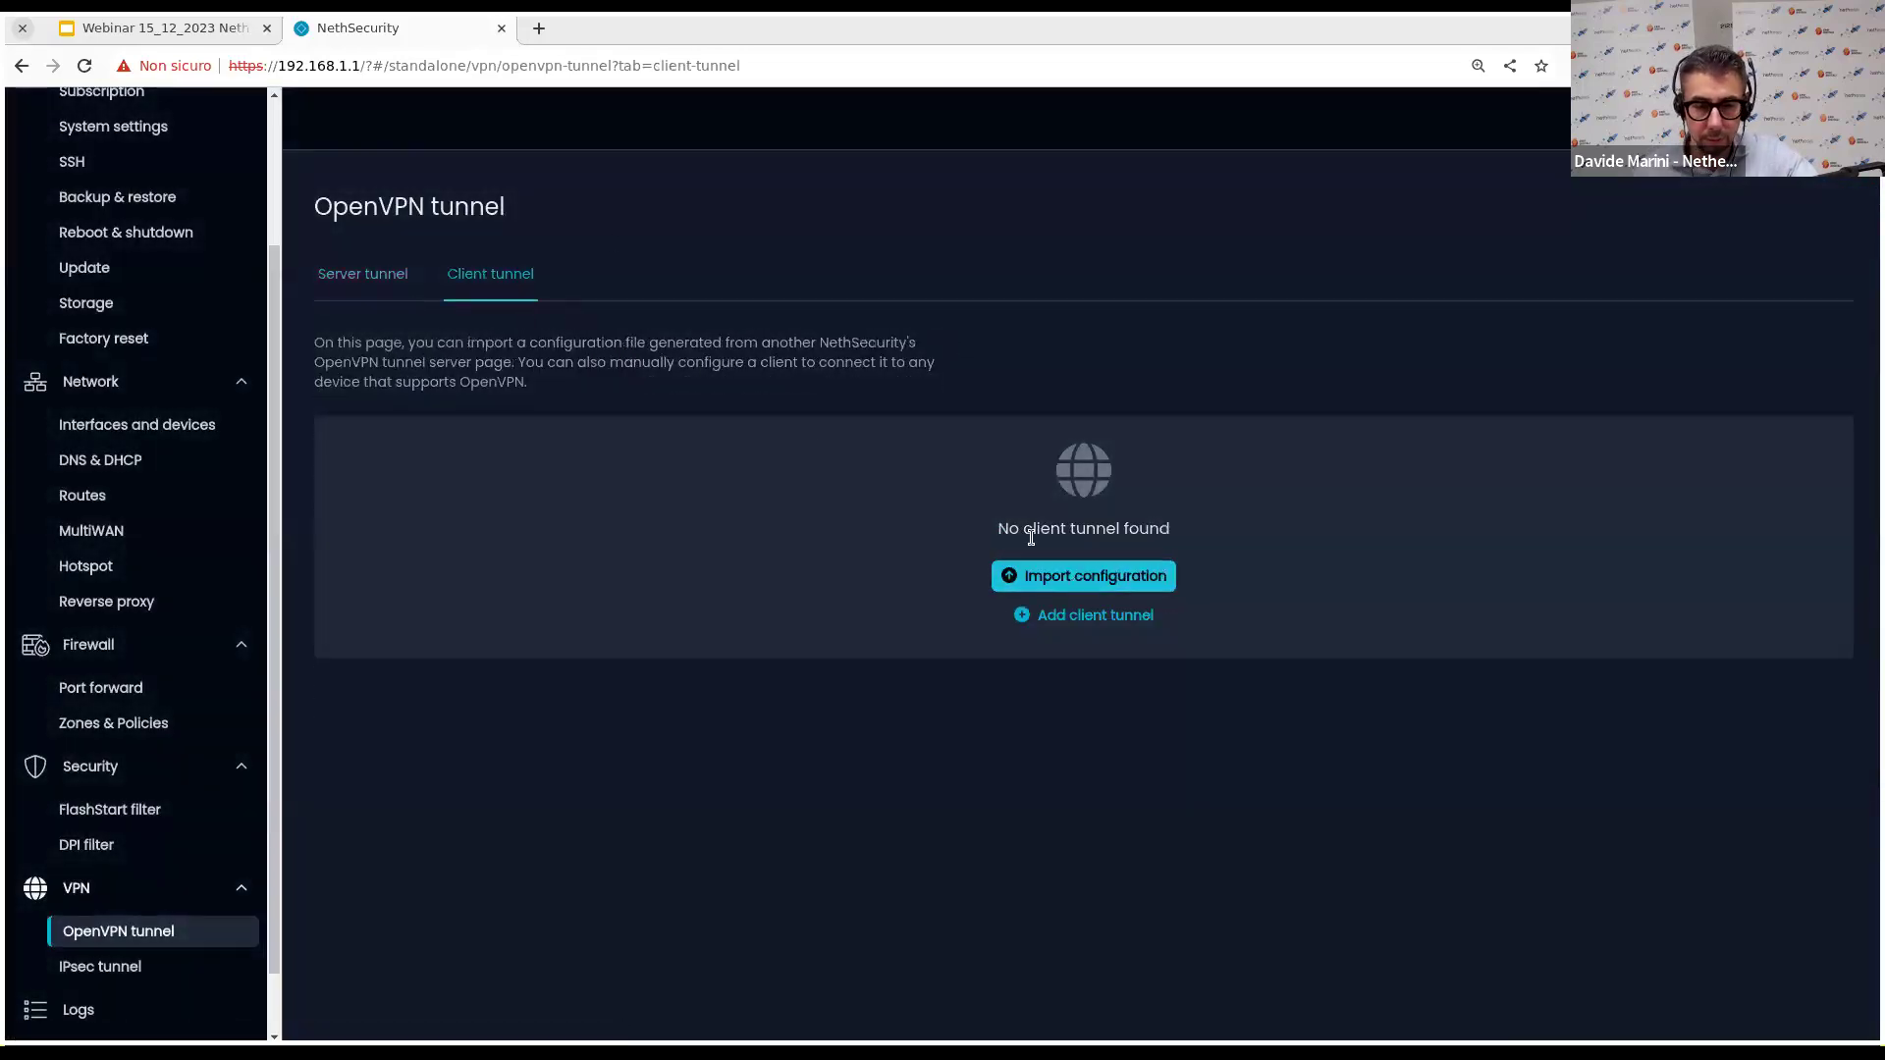
{"action": "left_click", "coordinate": [374, 276]}
{"action": "left_click", "coordinate": [110, 966]}
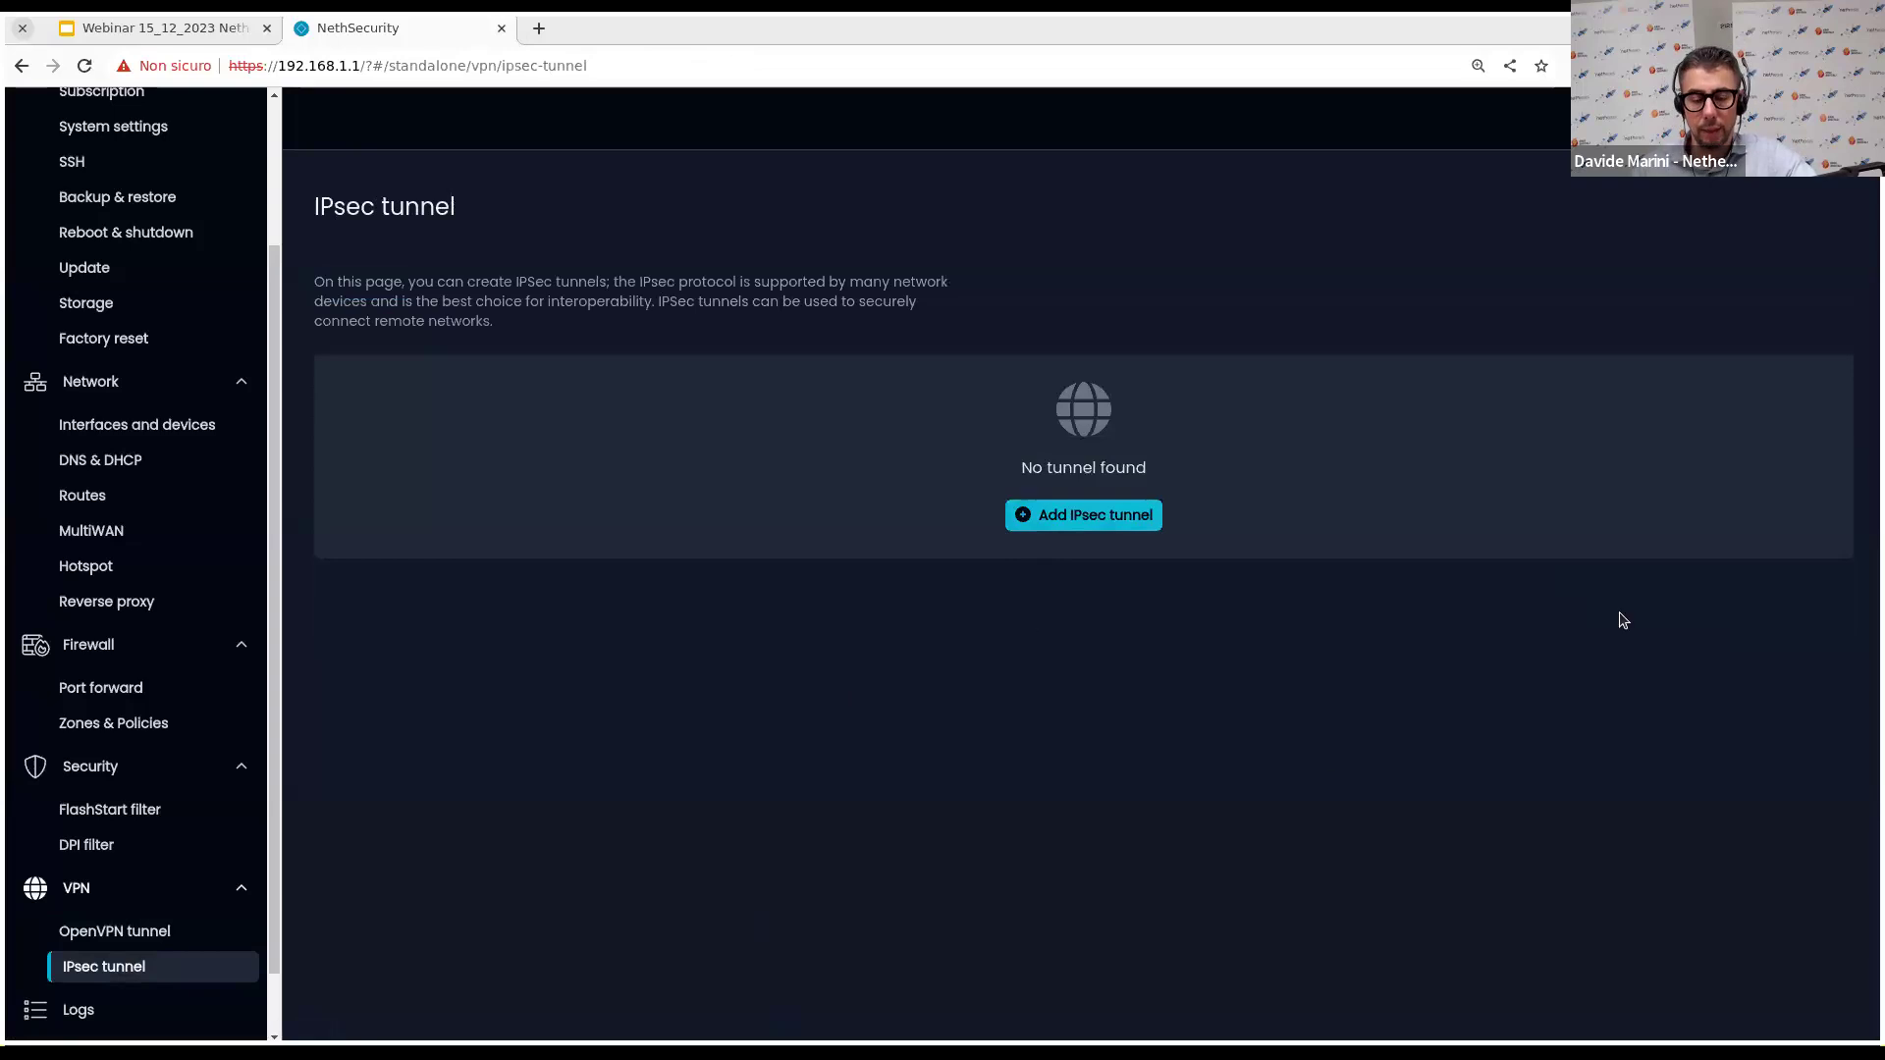
Start a new IPsec tunnel named ff with WAN IP address 192.168.5.9 and remote IP address 4.4.4.4.
{"action": "left_click", "coordinate": [1117, 527]}
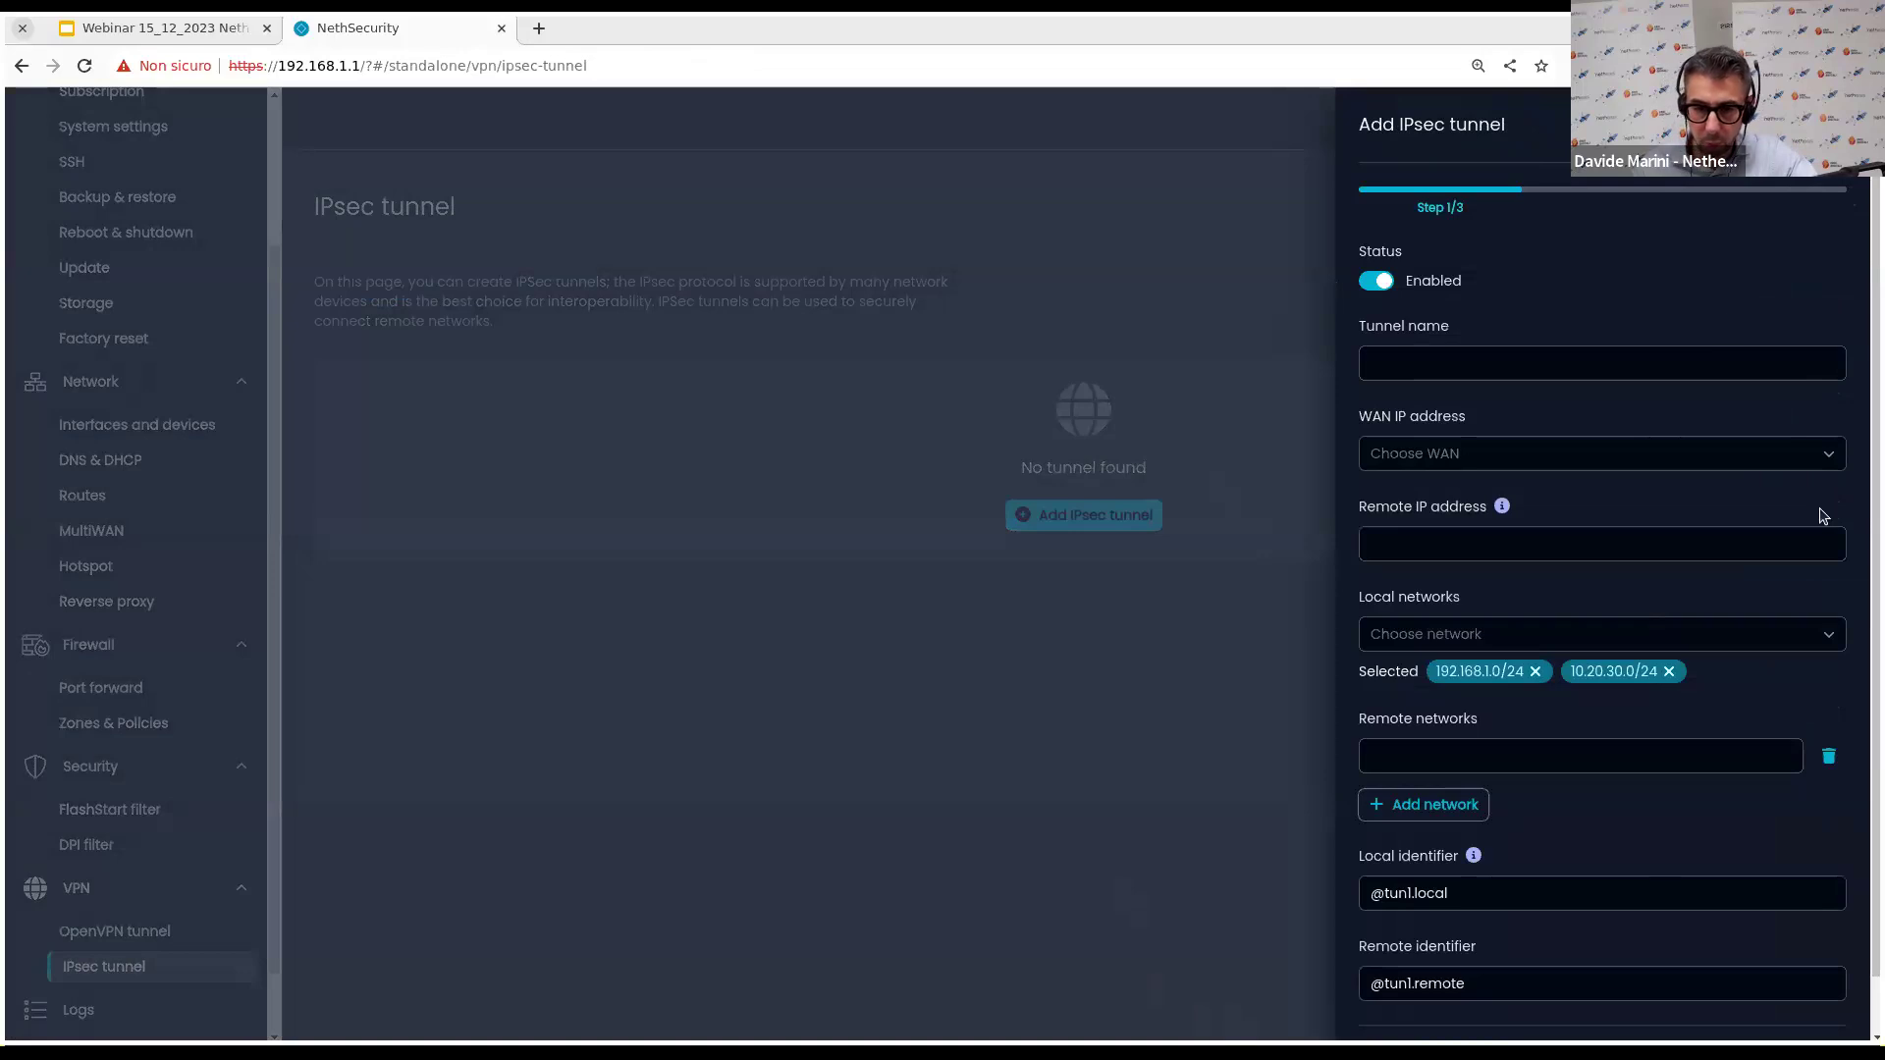
{"action": "left_click", "coordinate": [1448, 362]}
{"action": "type", "text": "ff"}
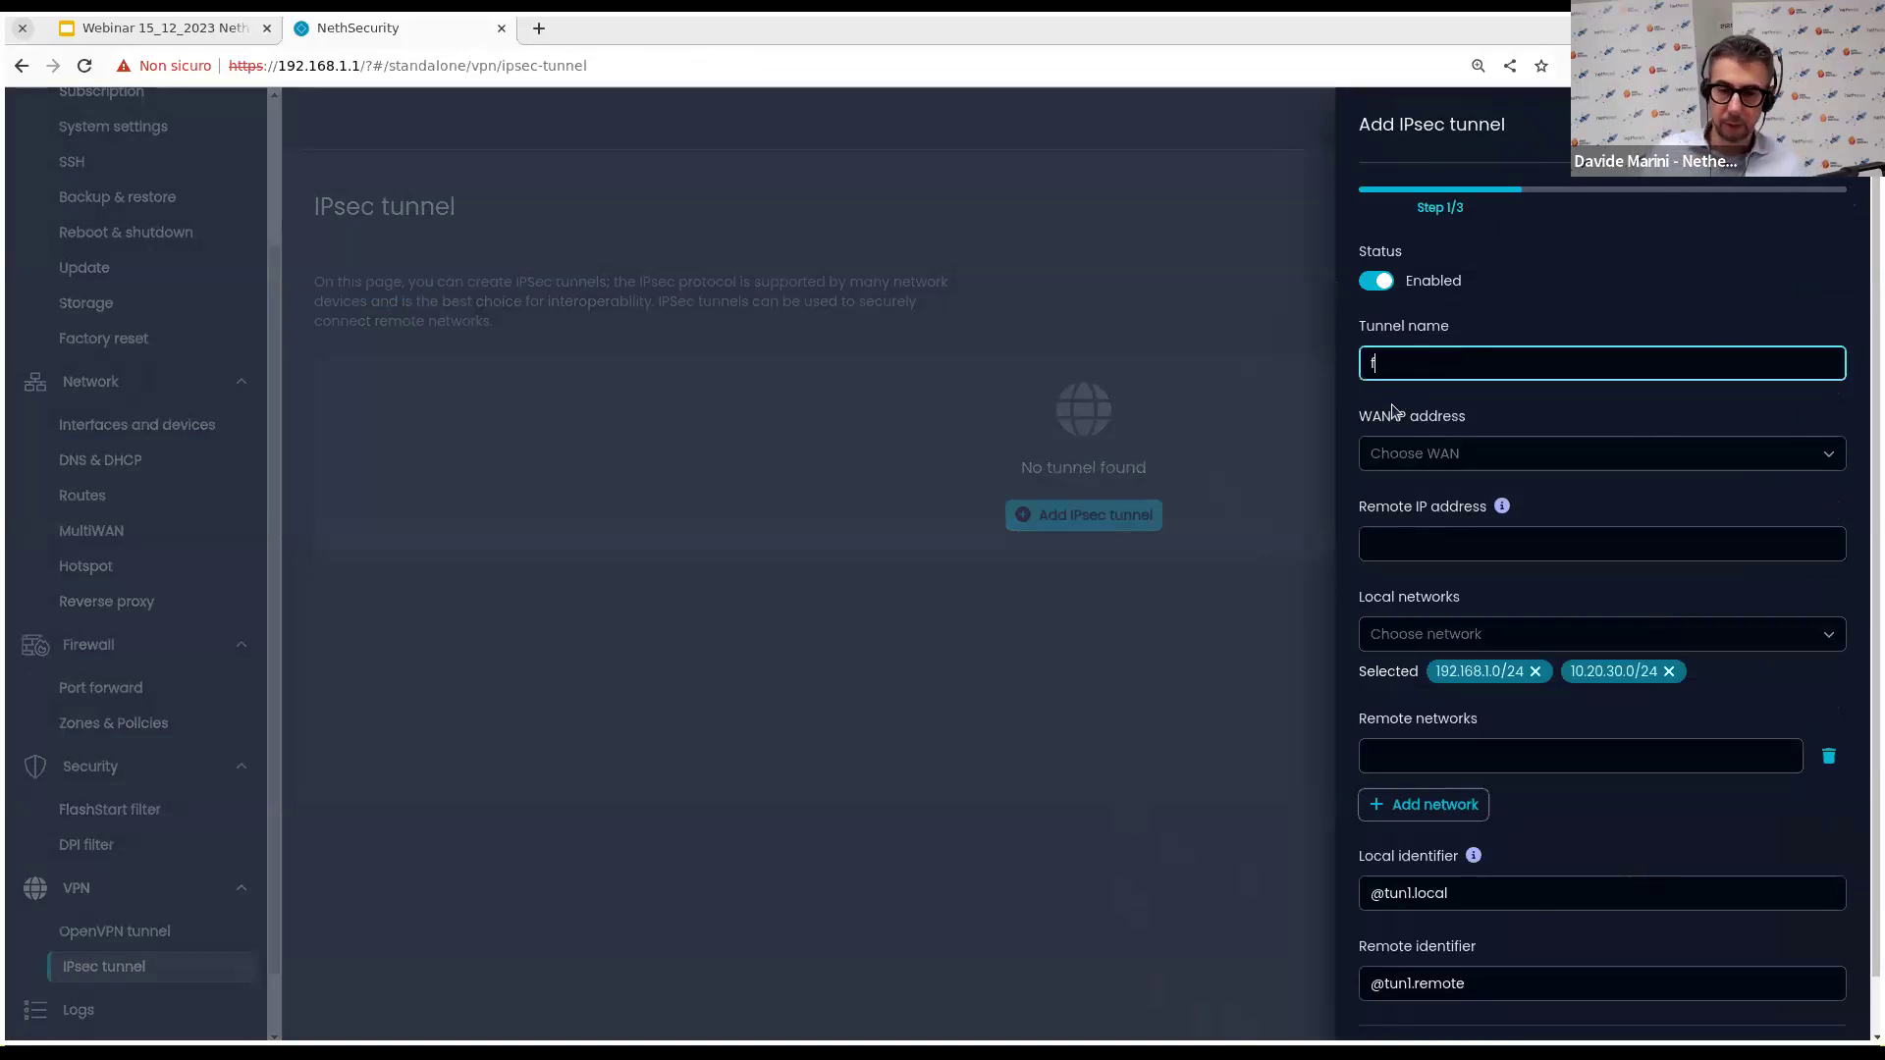
{"action": "left_click", "coordinate": [1455, 454]}
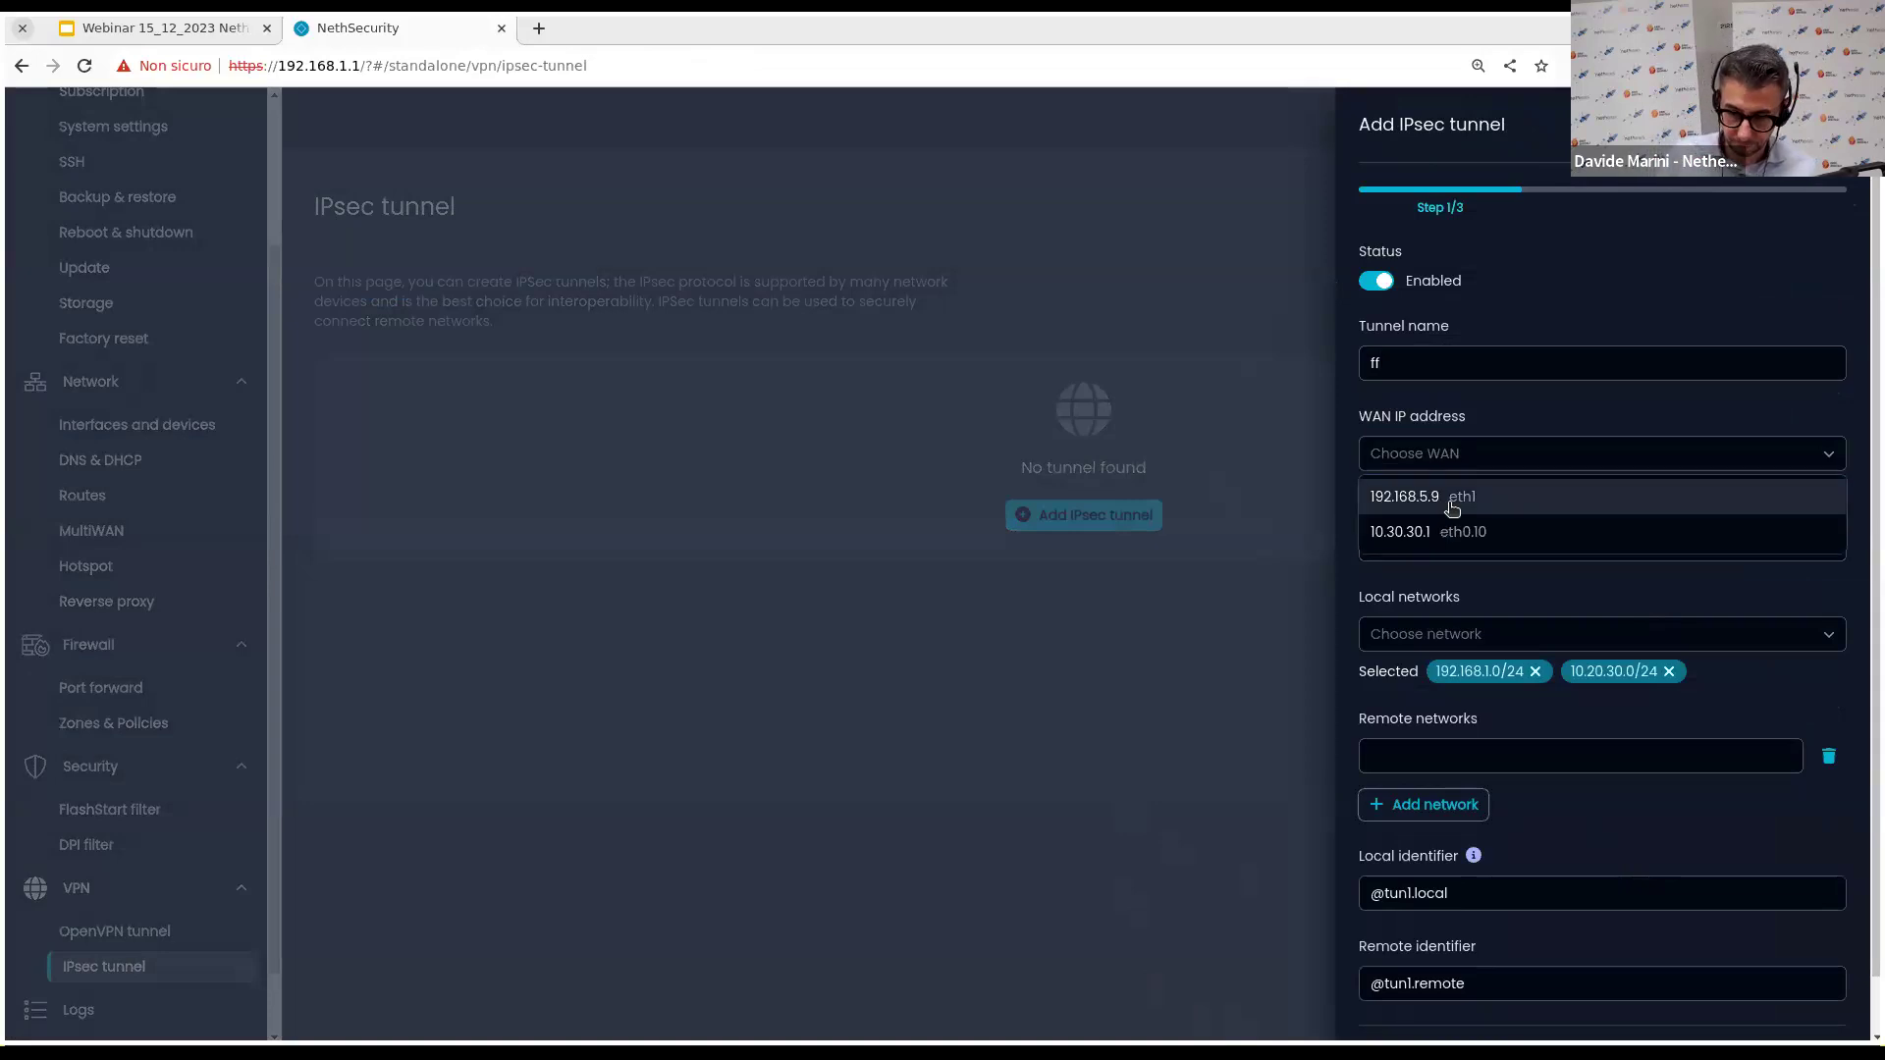
{"action": "left_click", "coordinate": [1452, 503]}
{"action": "left_click", "coordinate": [1437, 548]}
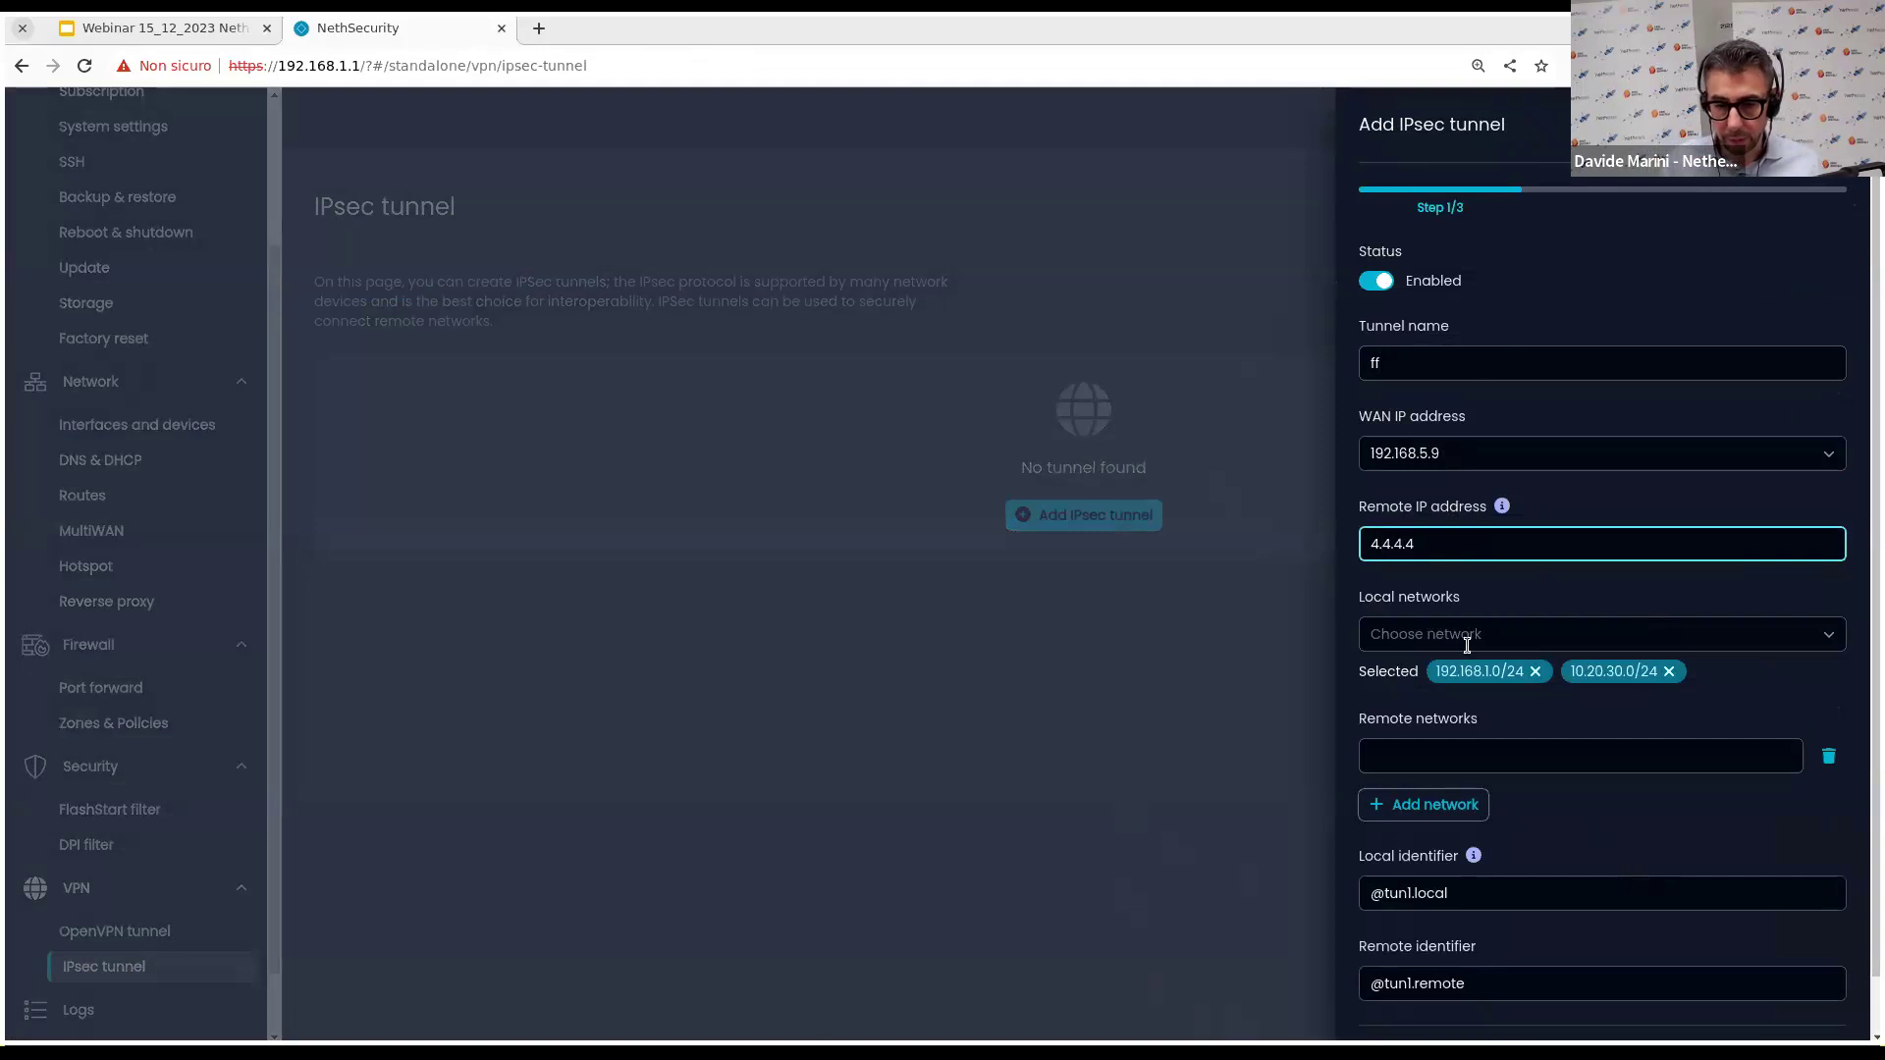
Set the IPsec tunnel's remote network to 10.50.50.0/24 and continue to the pre-shared key settings.
{"action": "left_click", "coordinate": [1439, 752]}
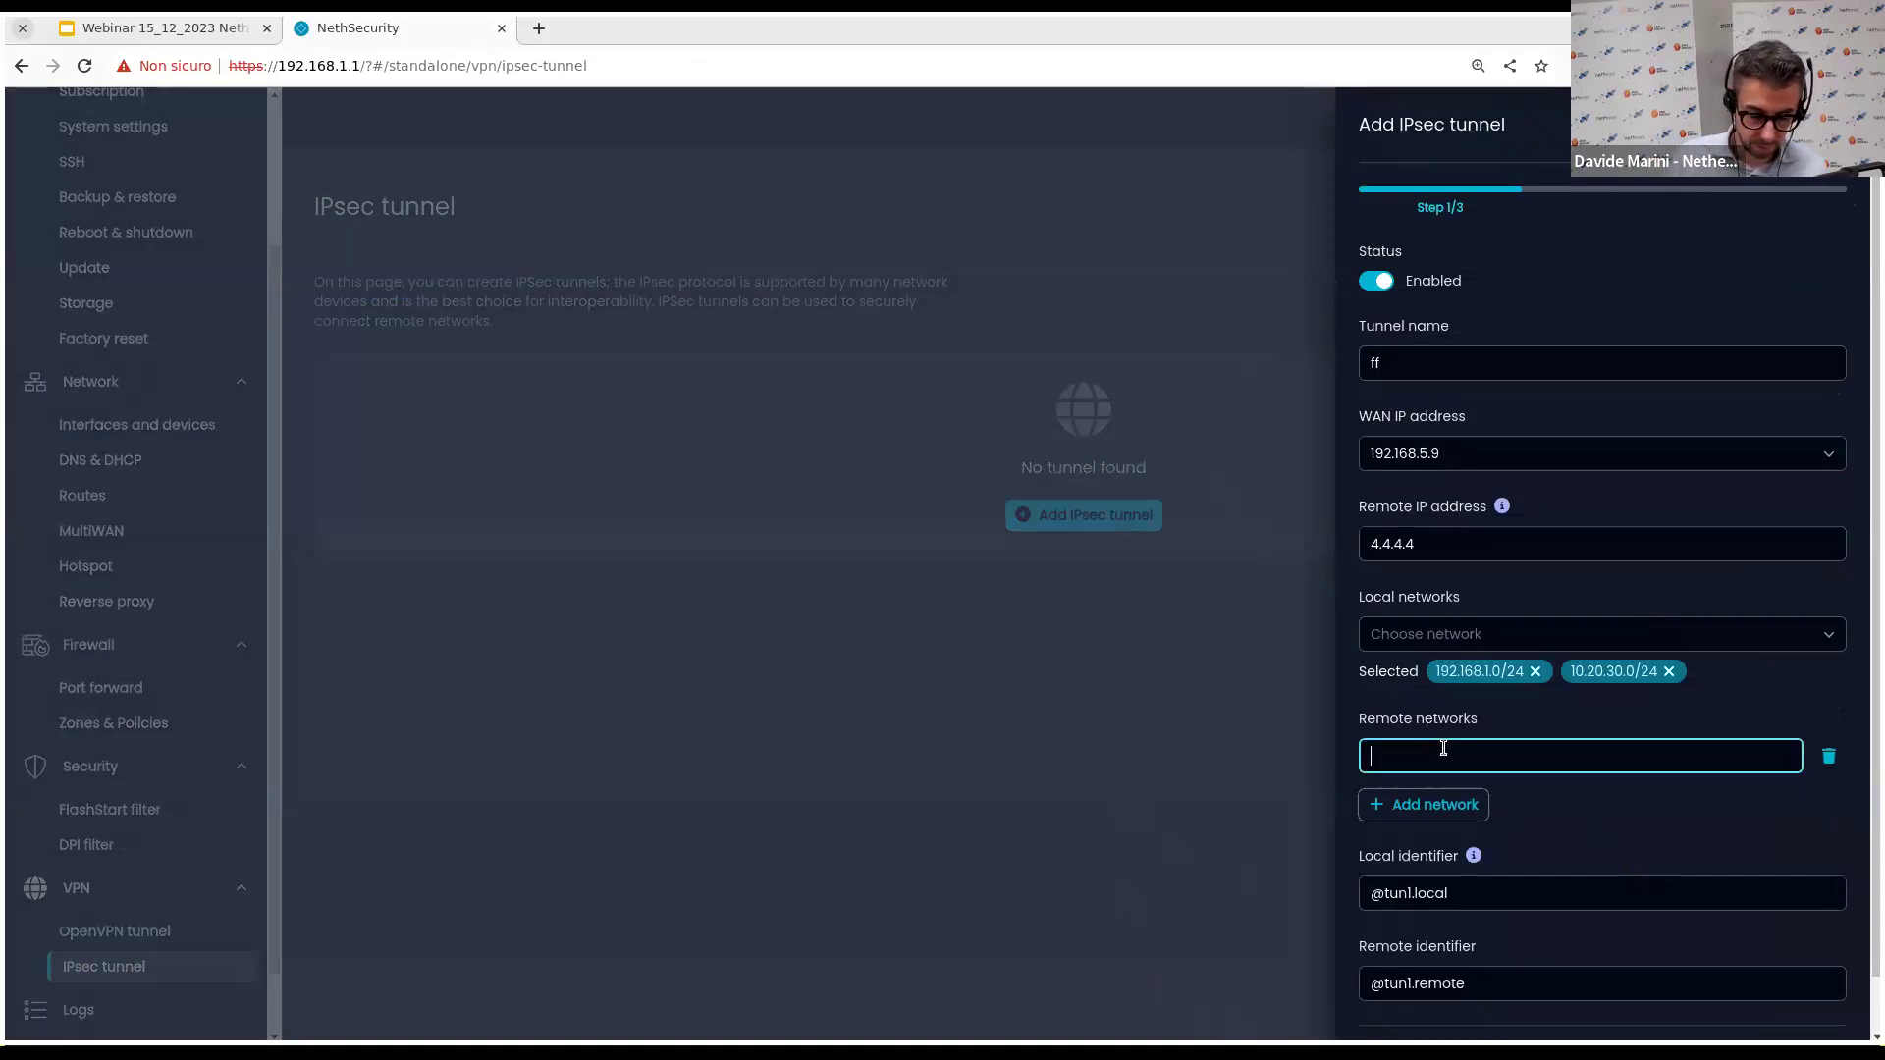
{"action": "type", "text": "10.50.50.0"}
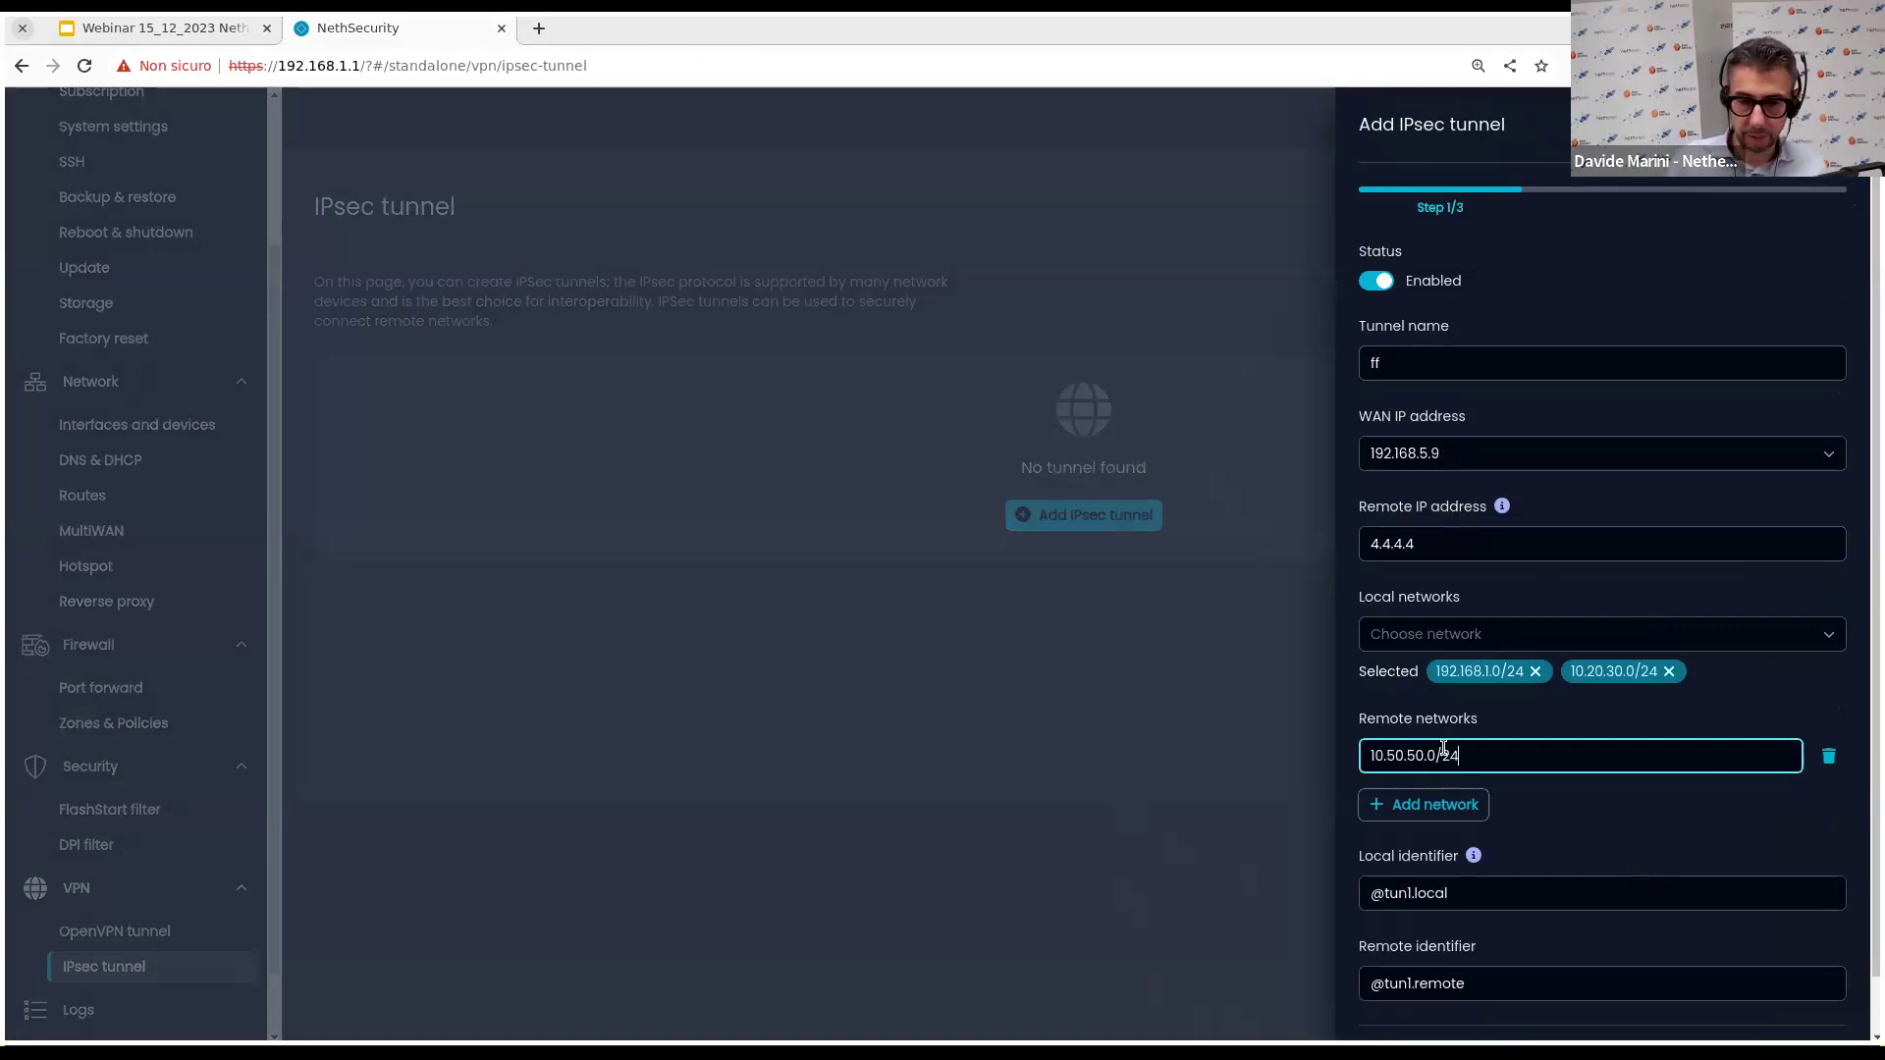
{"action": "type", "text": "/24"}
{"action": "scroll", "coordinate": [1574, 888], "scroll_direction": "down", "scroll_amount": 1}
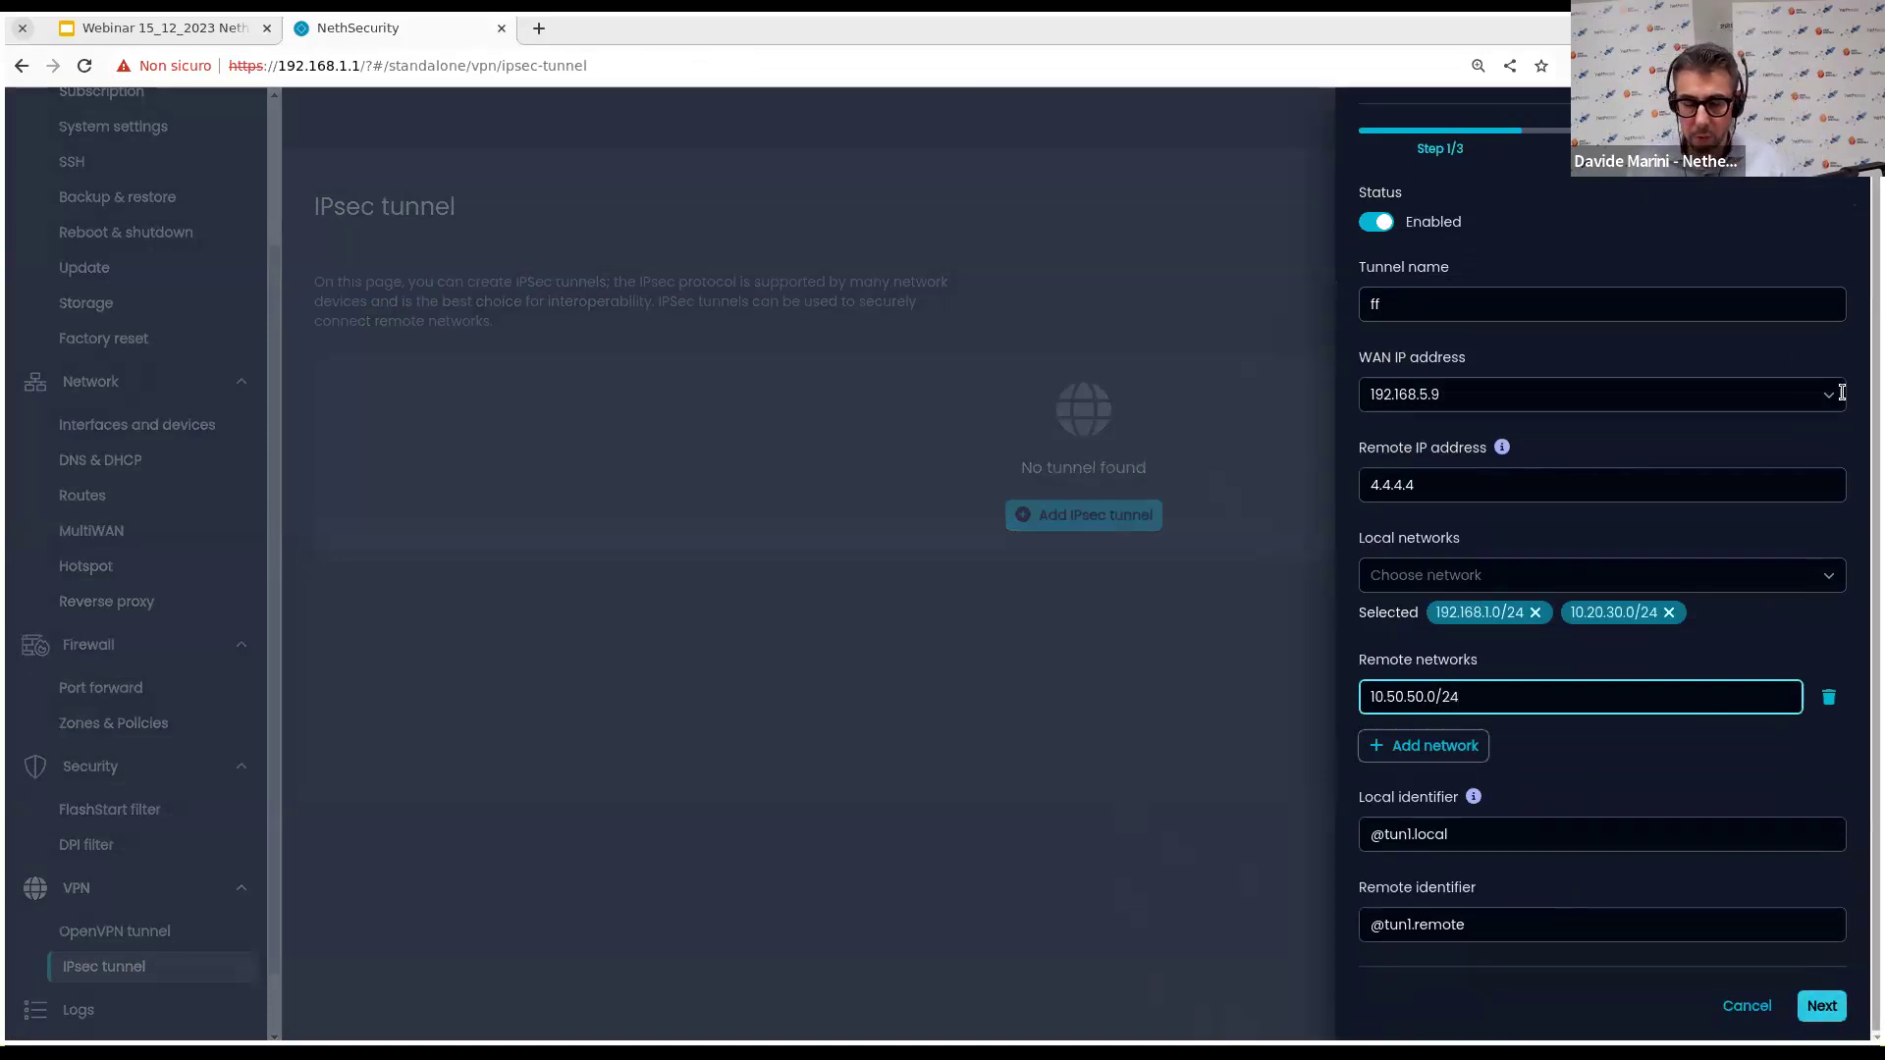
{"action": "left_click", "coordinate": [1824, 1006]}
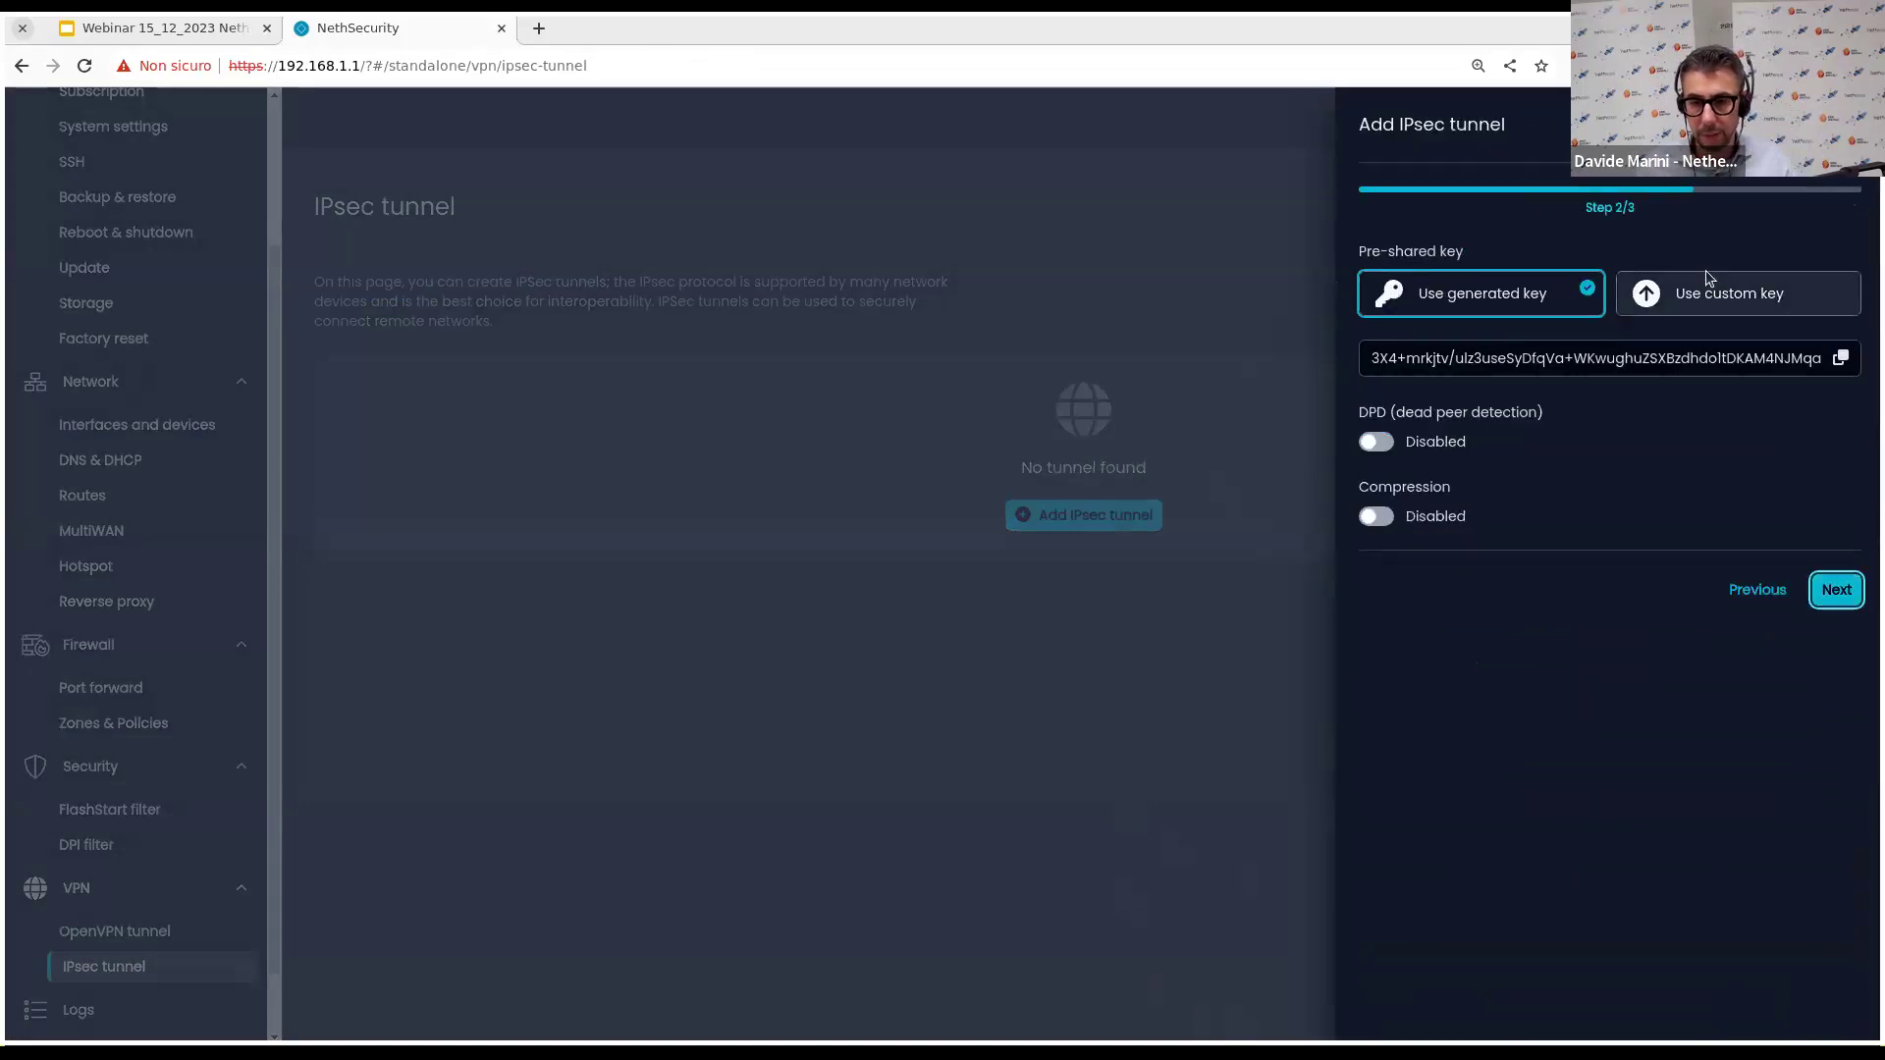
Try a blank custom pre-shared key, switch back to the generated key, and continue to the encryption settings.
{"action": "left_click", "coordinate": [1719, 312]}
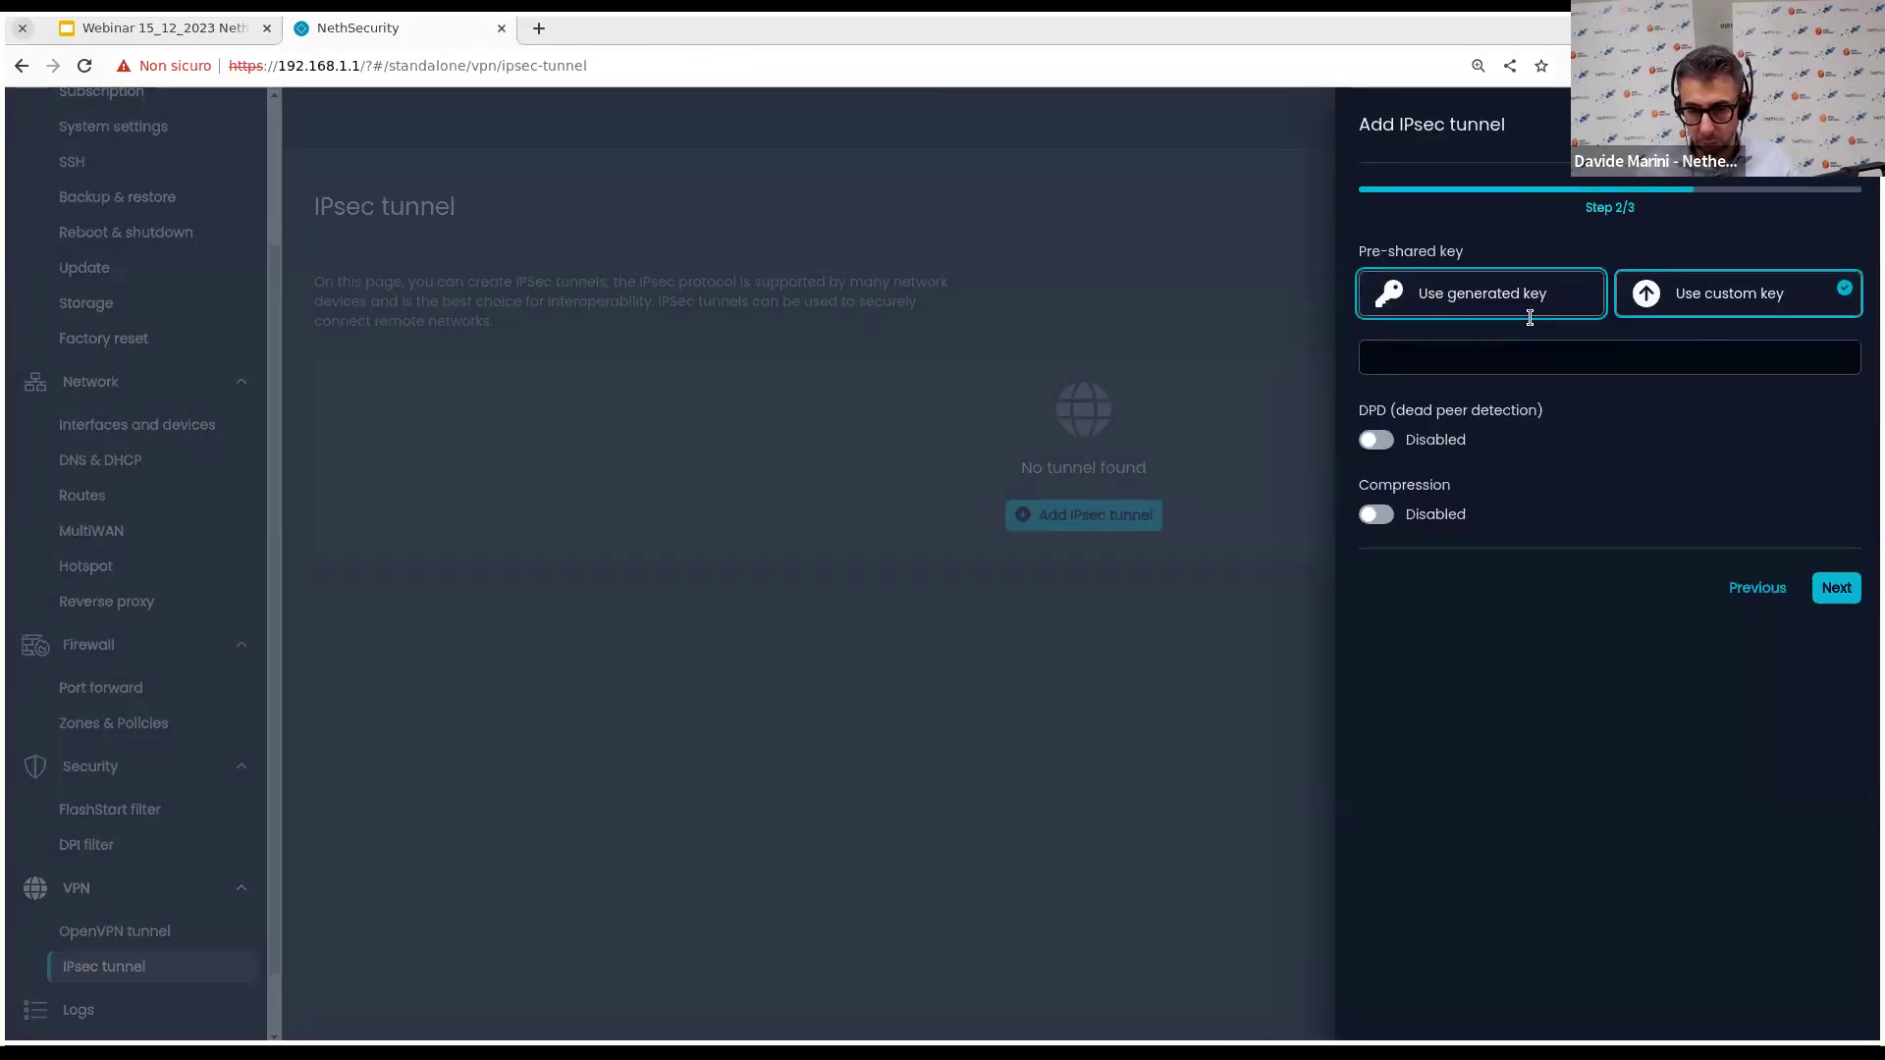
{"action": "left_click", "coordinate": [1853, 587]}
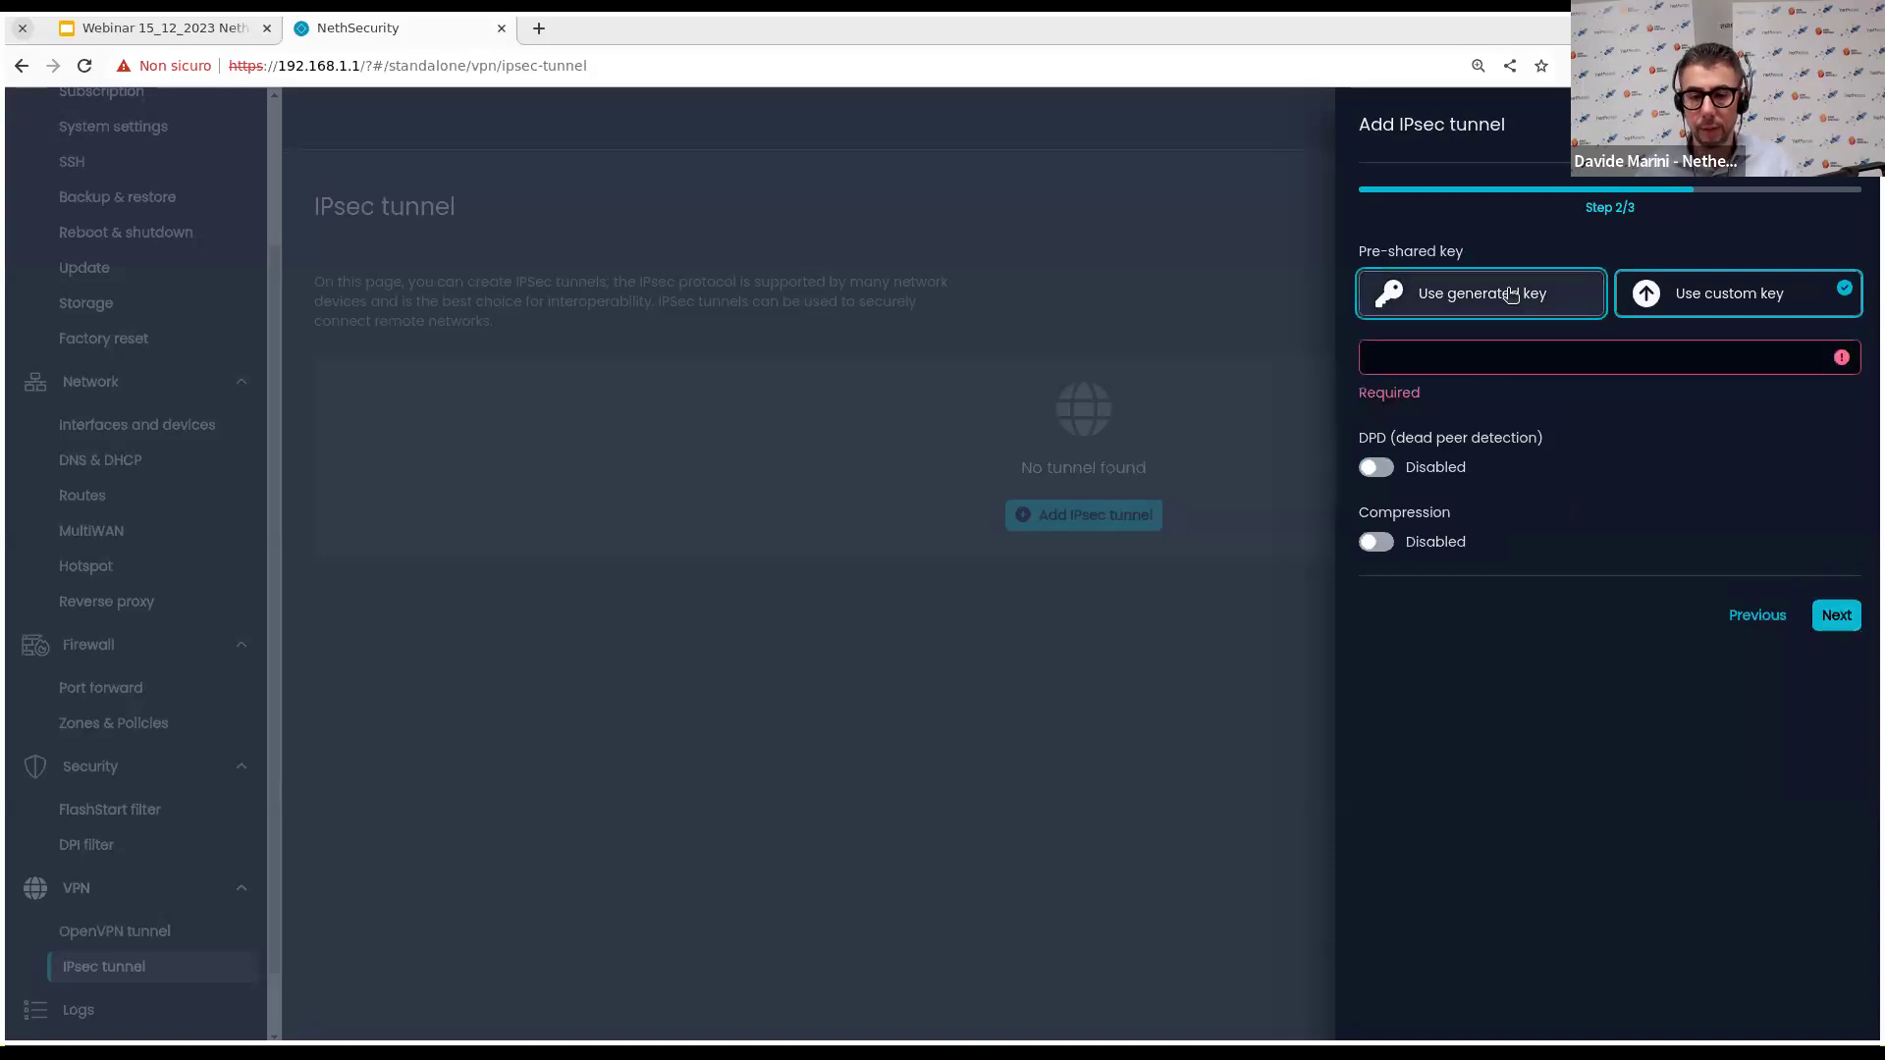
{"action": "left_click", "coordinate": [1514, 295]}
{"action": "left_click", "coordinate": [1836, 589]}
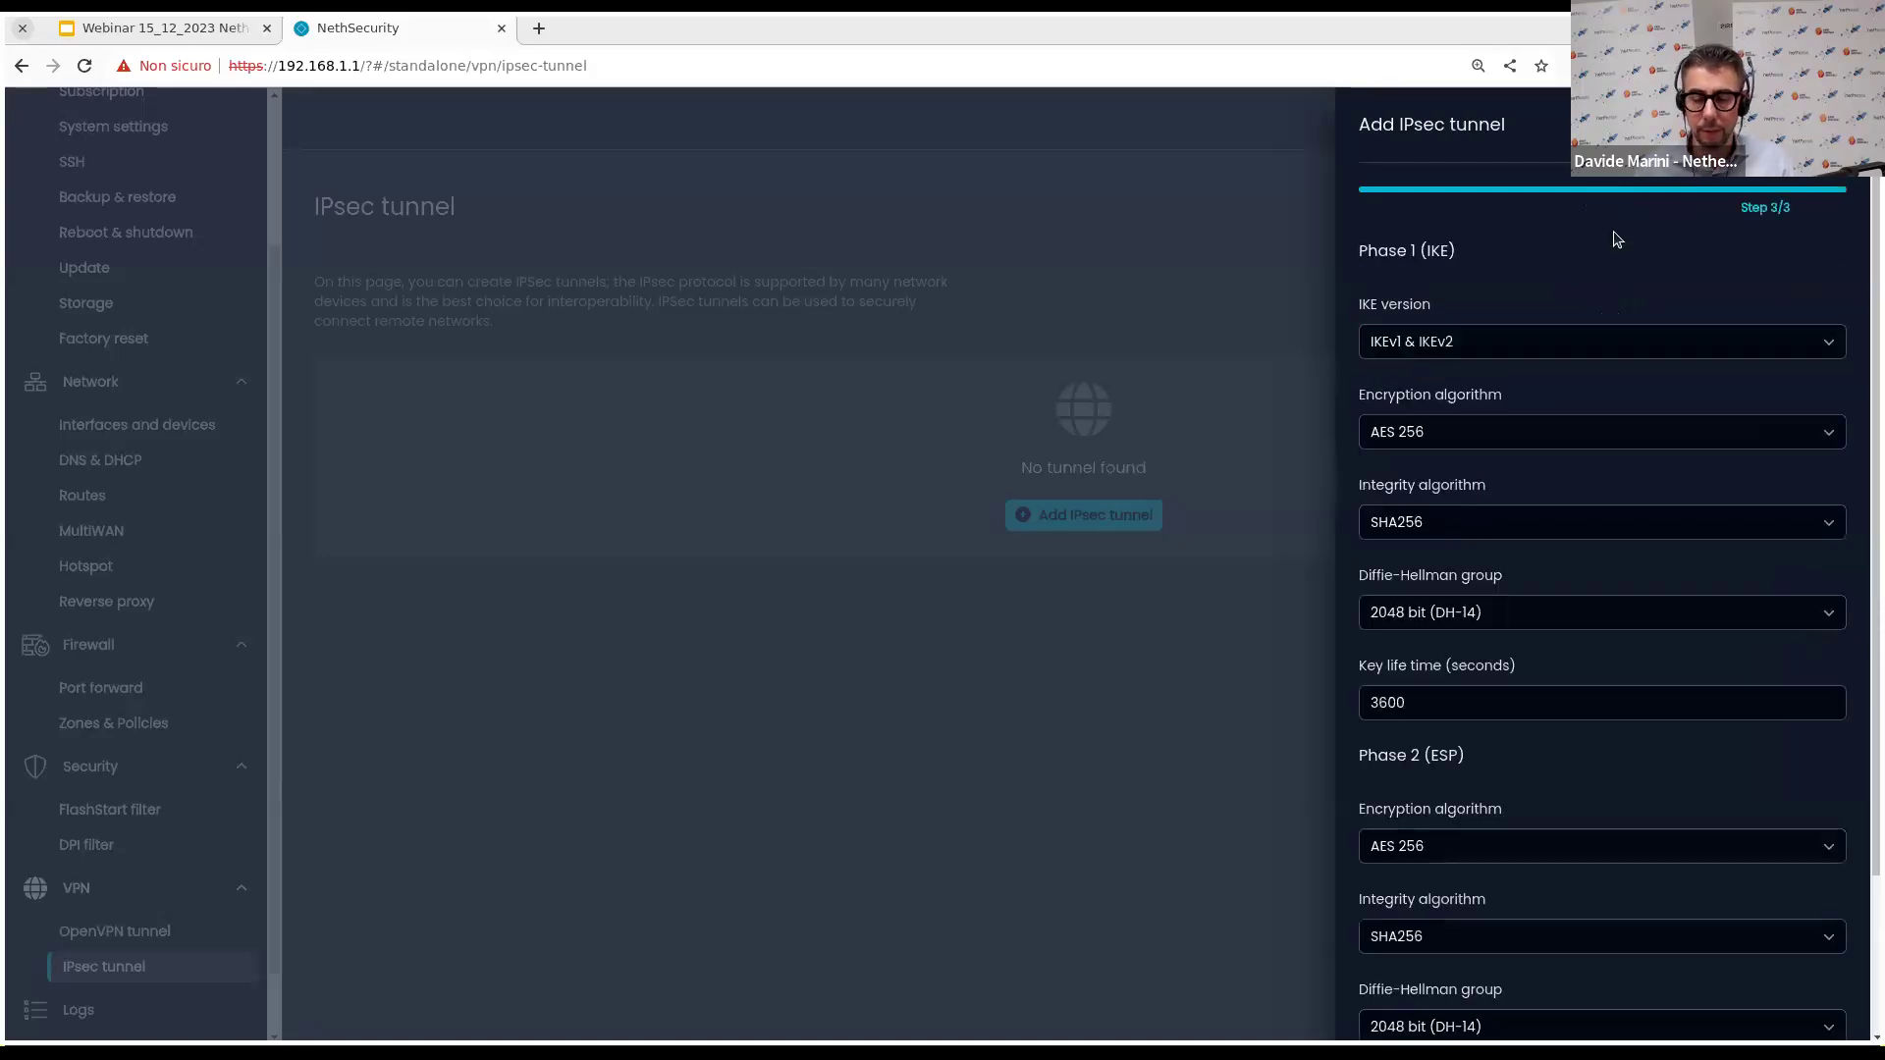
Review the IPsec tunnel's Phase 1 (IKE) and Phase 2 (ESP) settings, and close the form without adding the tunnel.
{"action": "scroll", "coordinate": [1519, 539], "scroll_direction": "down", "scroll_amount": 3}
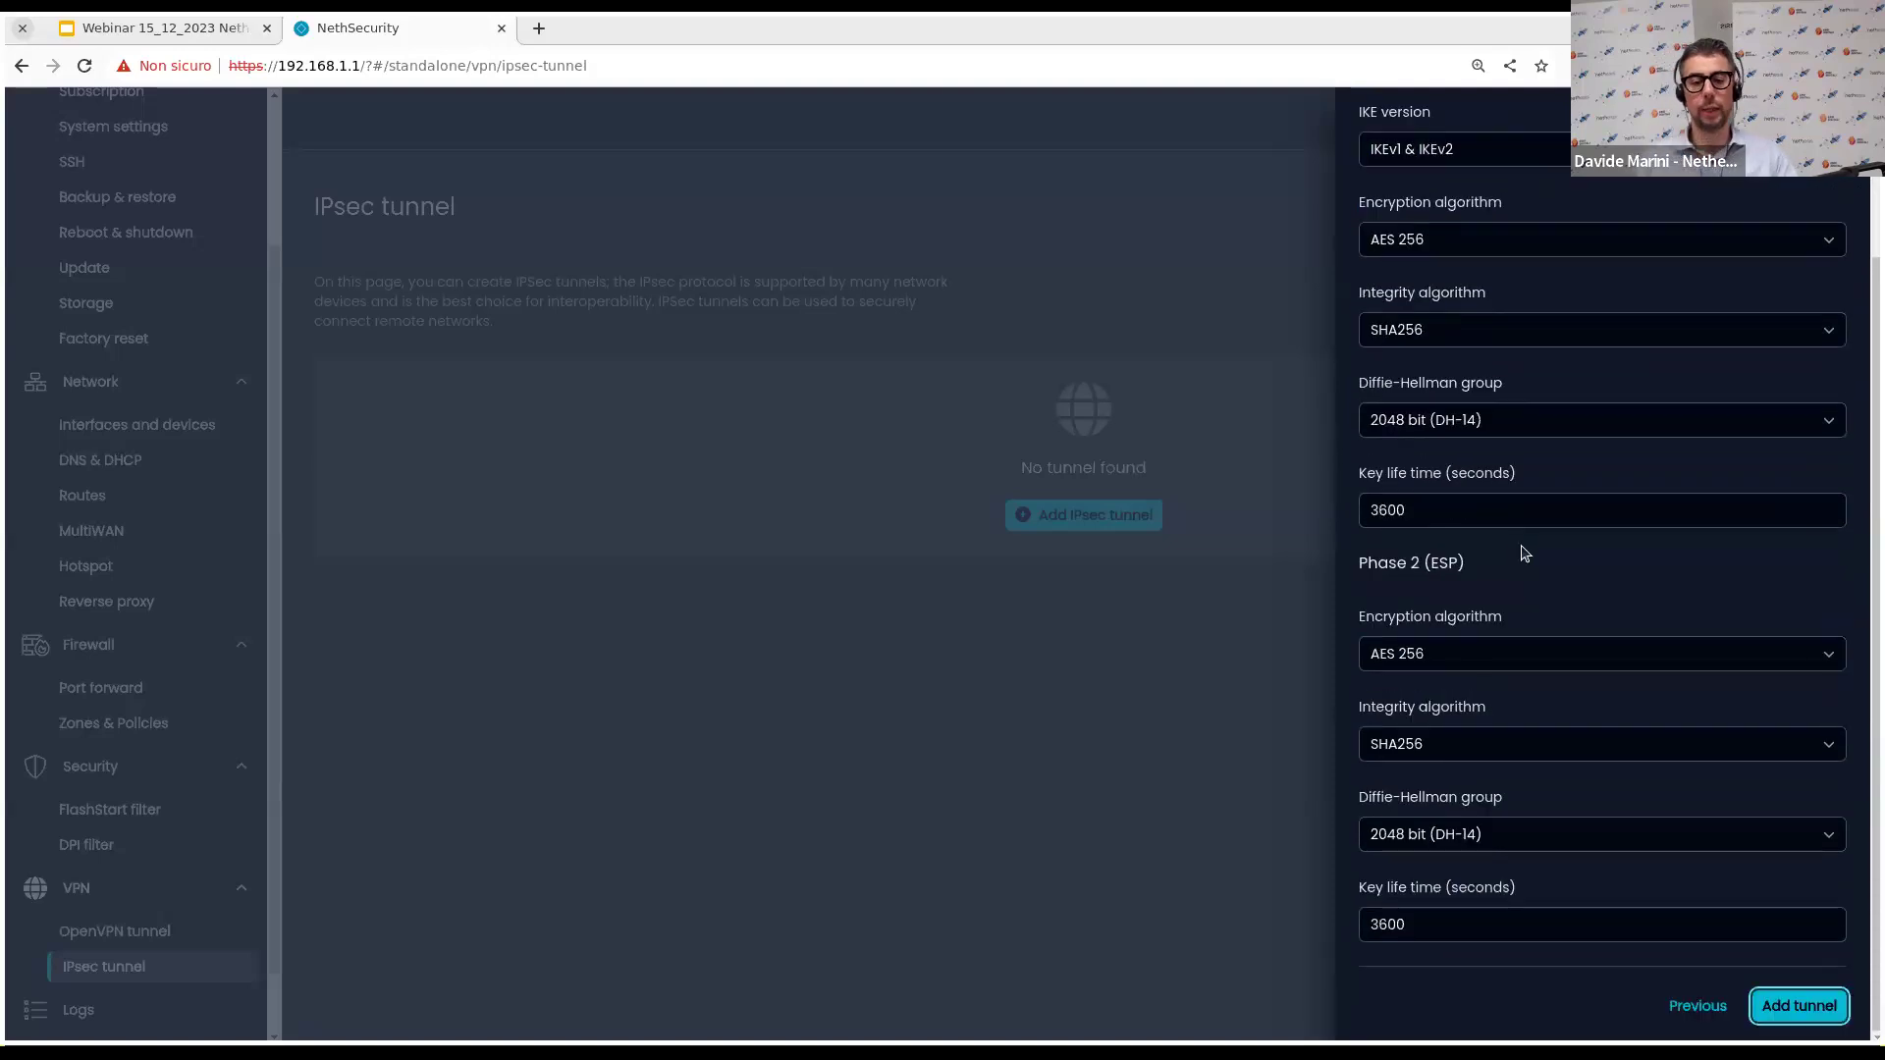
{"action": "scroll", "coordinate": [1508, 629], "scroll_direction": "up", "scroll_amount": 3}
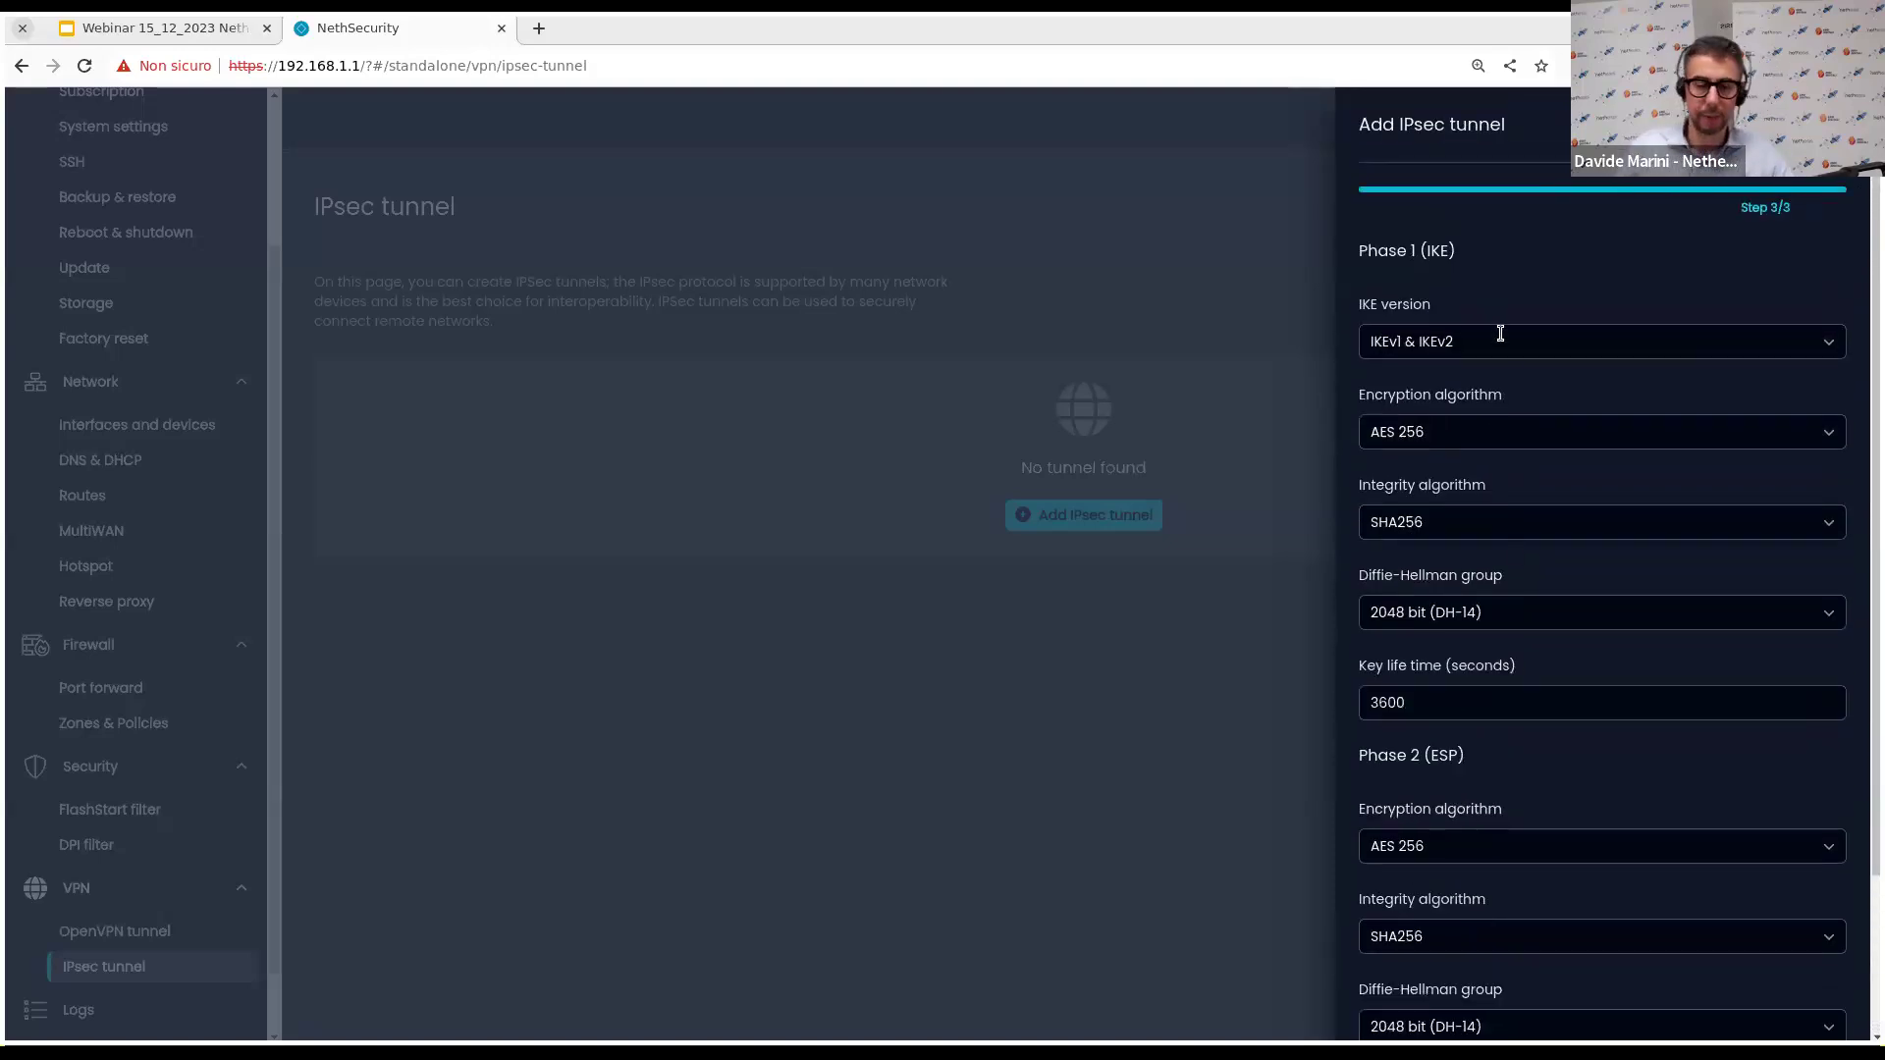
{"action": "scroll", "coordinate": [1520, 461], "scroll_direction": "down", "scroll_amount": 3}
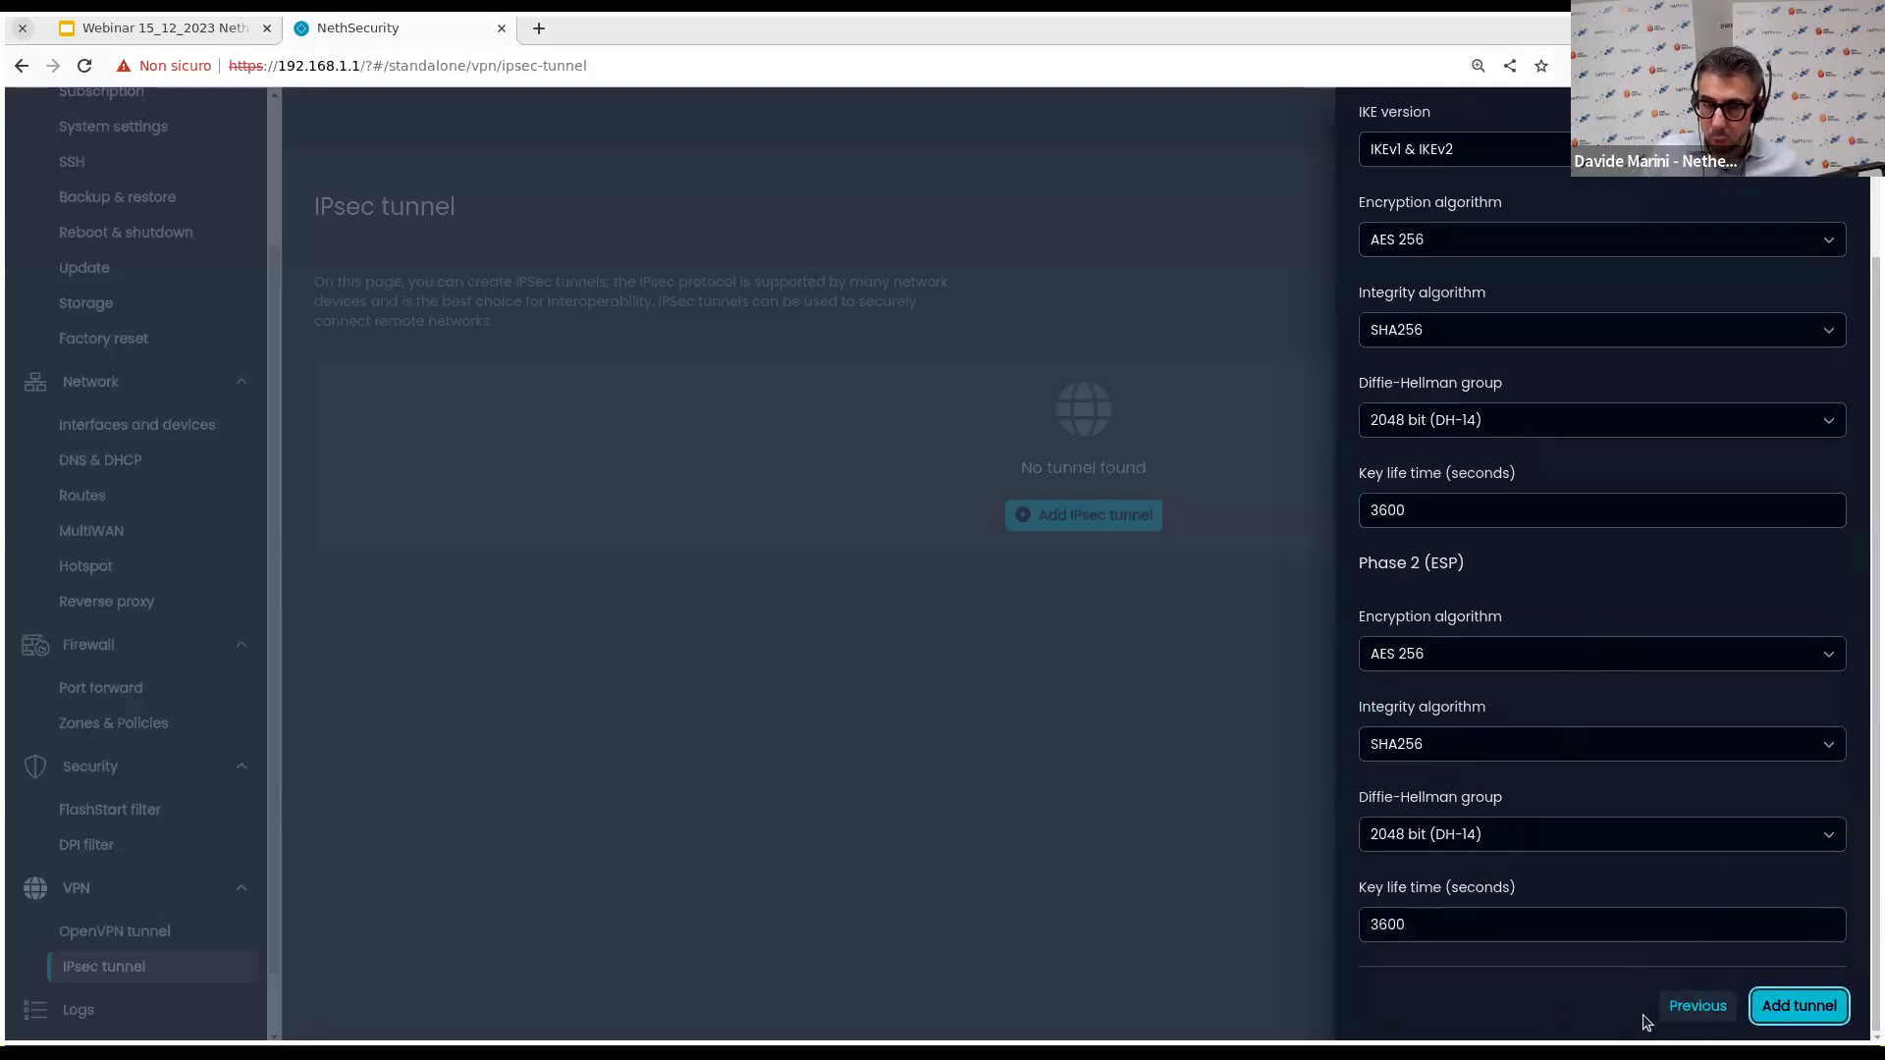
{"action": "left_click", "coordinate": [1690, 1011]}
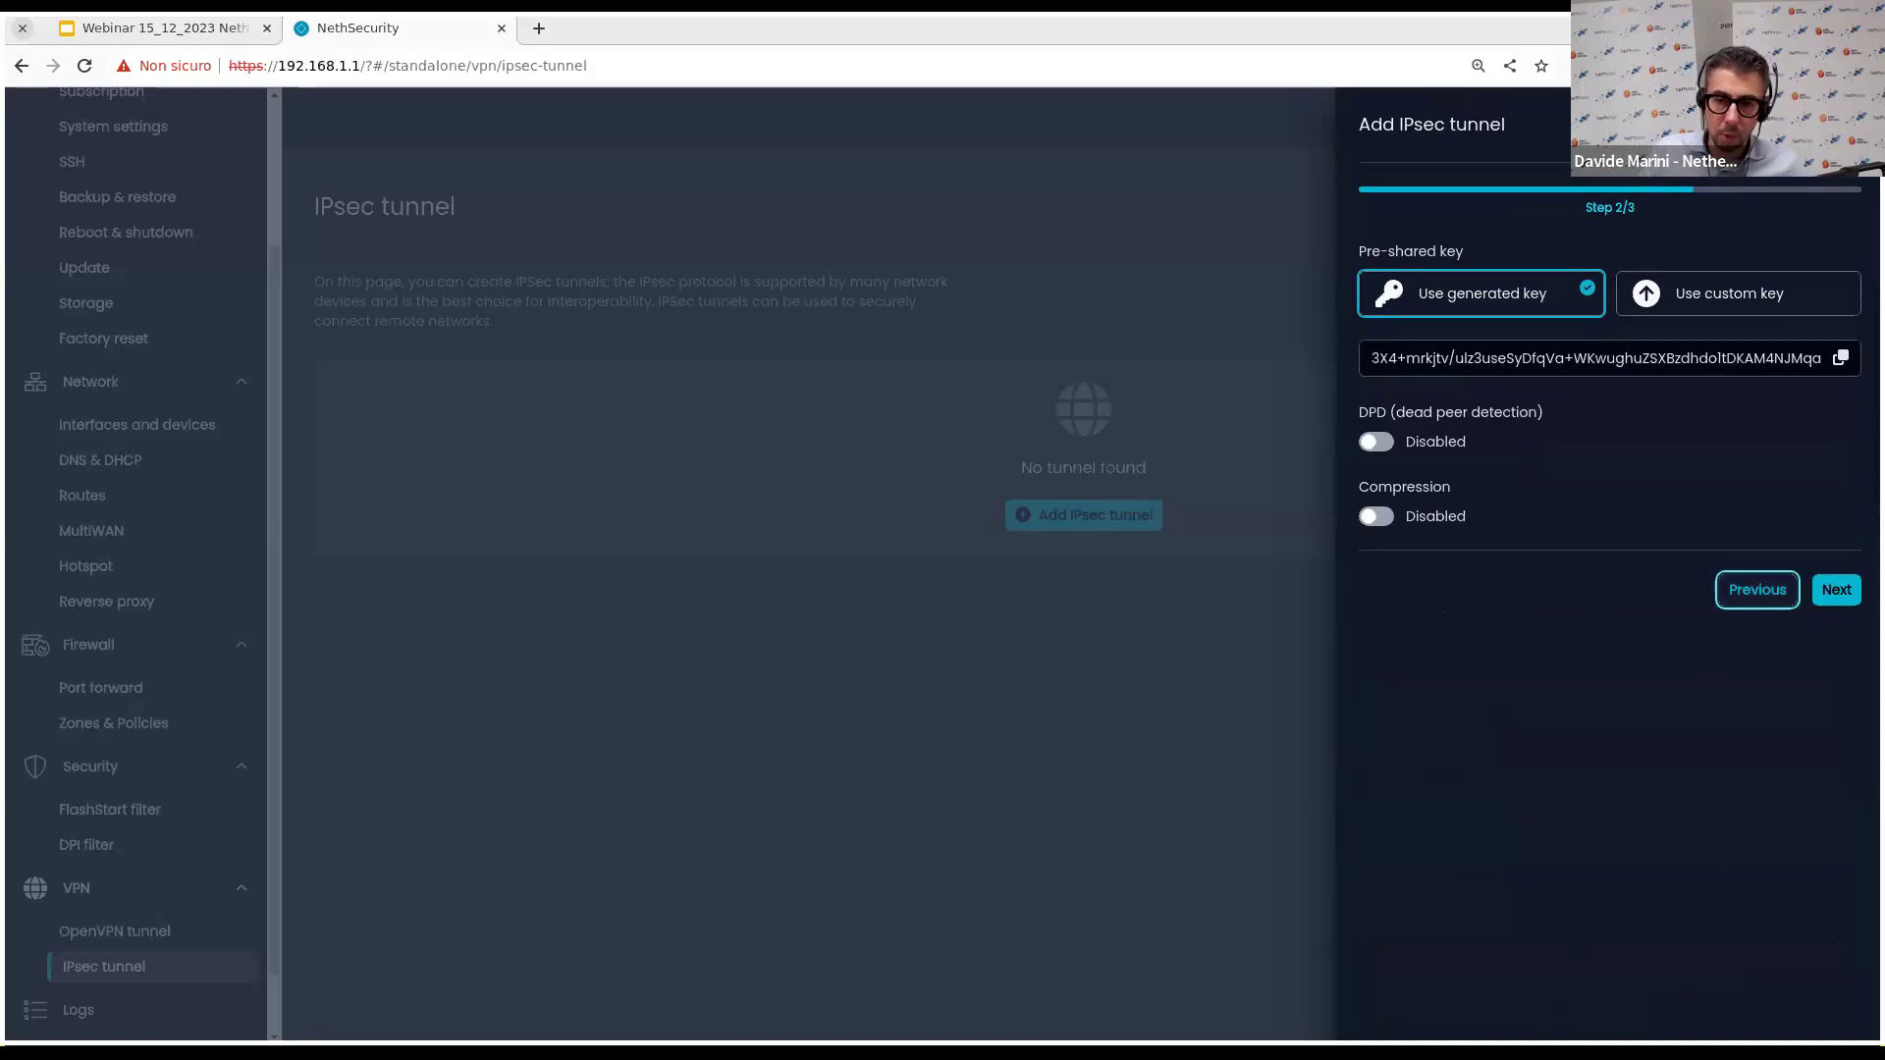
{"action": "key", "text": "Escape"}
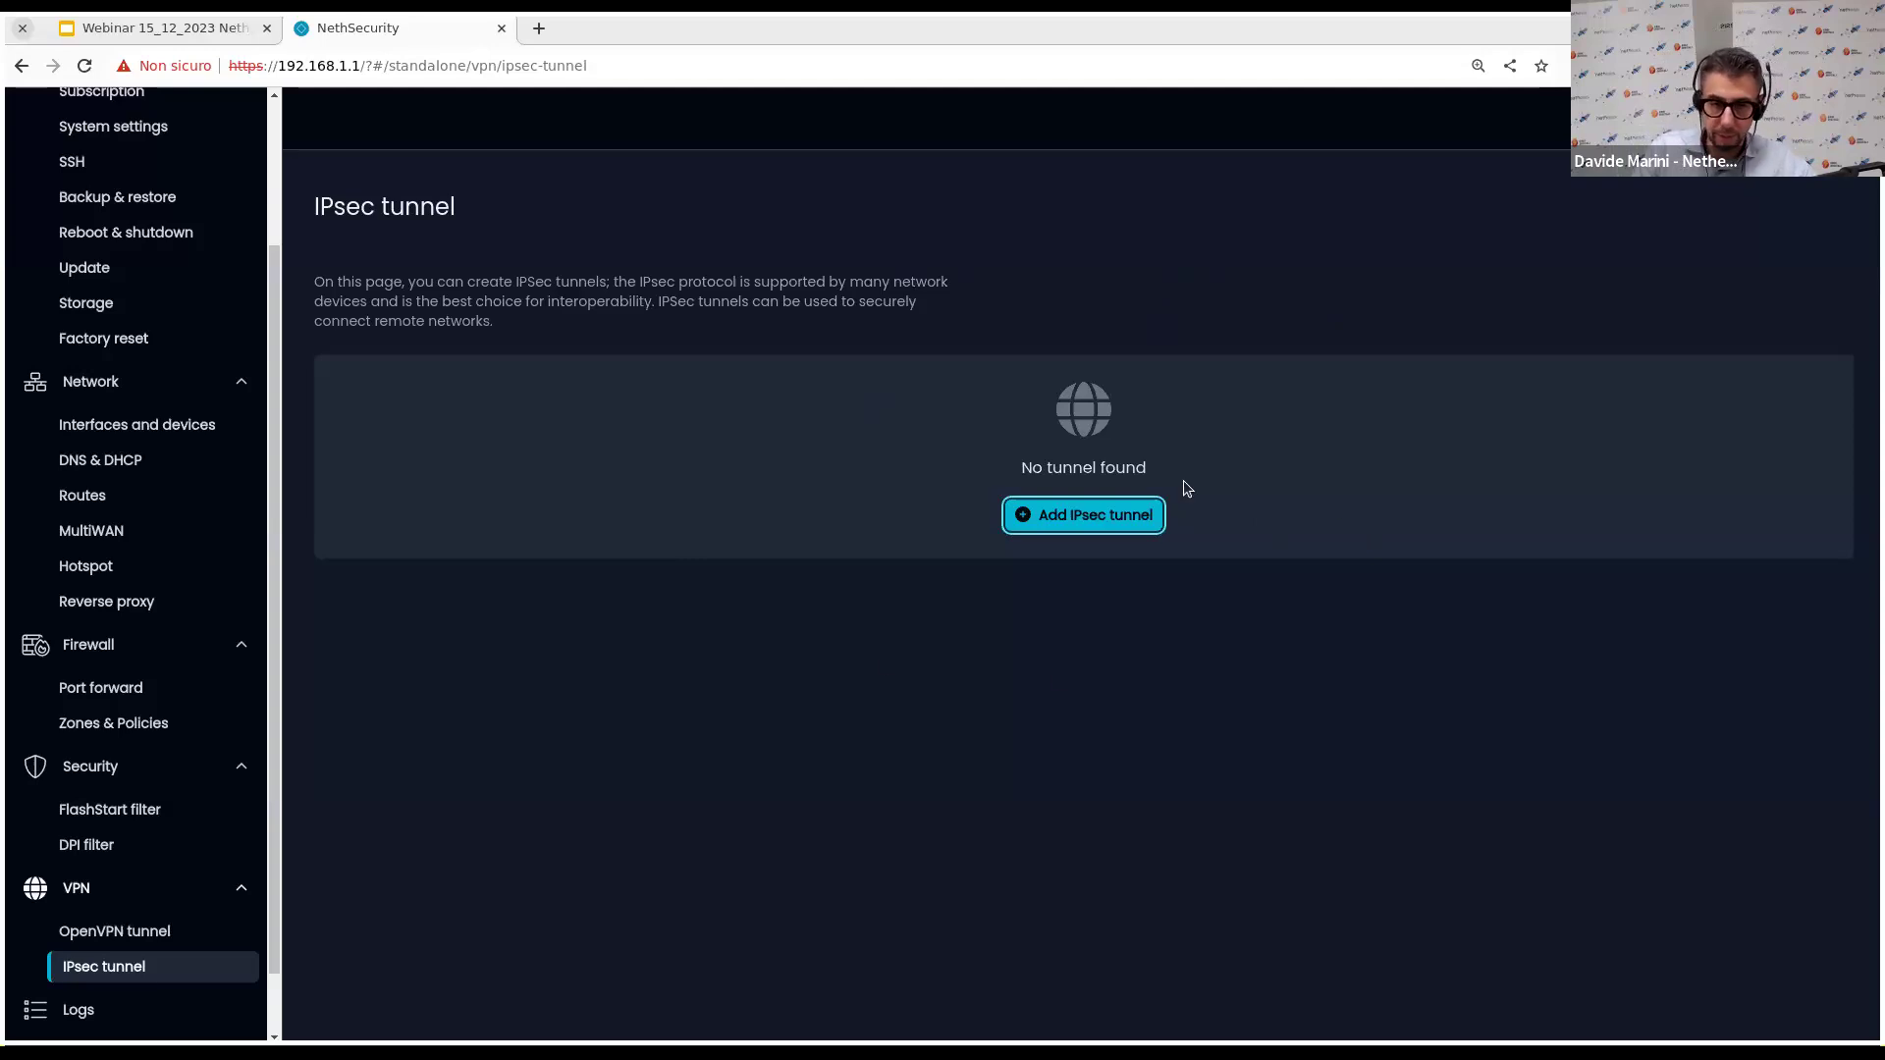
{"action": "scroll", "coordinate": [118, 783], "scroll_direction": "down", "scroll_amount": 1}
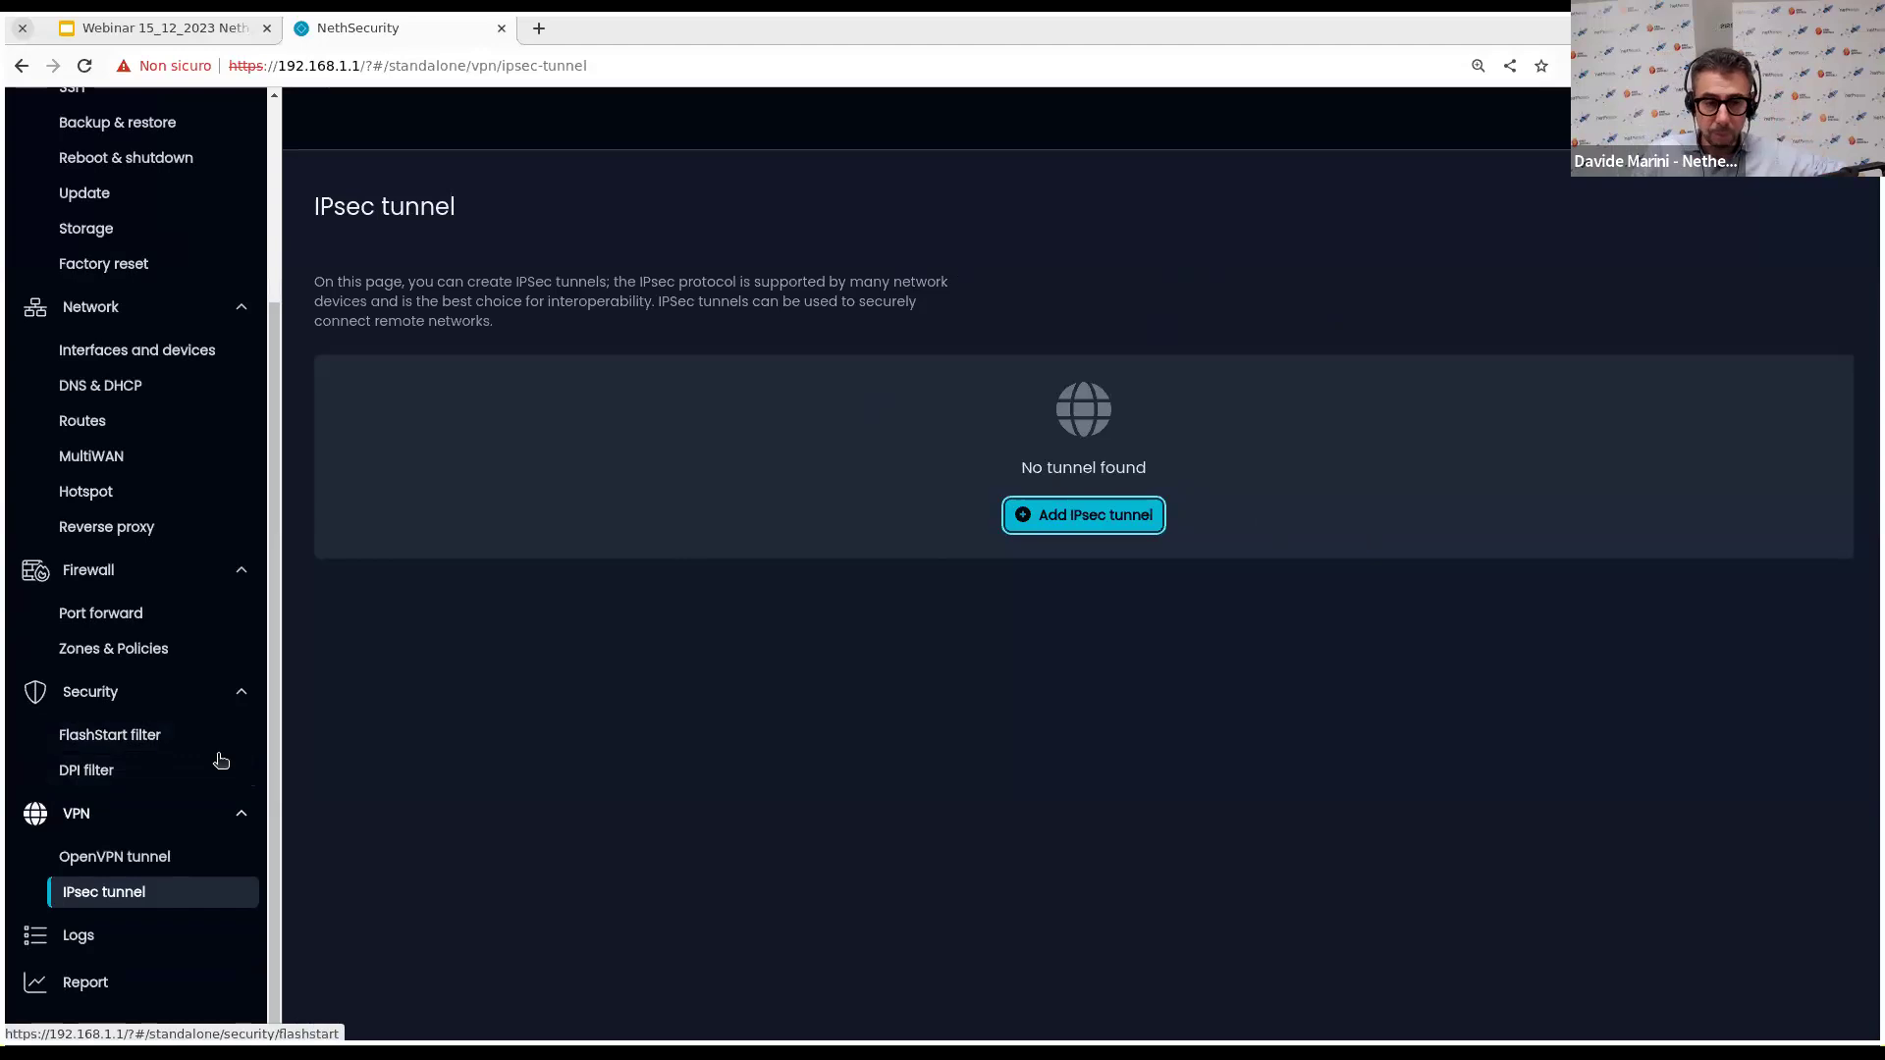
{"action": "scroll", "coordinate": [202, 736], "scroll_direction": "up", "scroll_amount": 3}
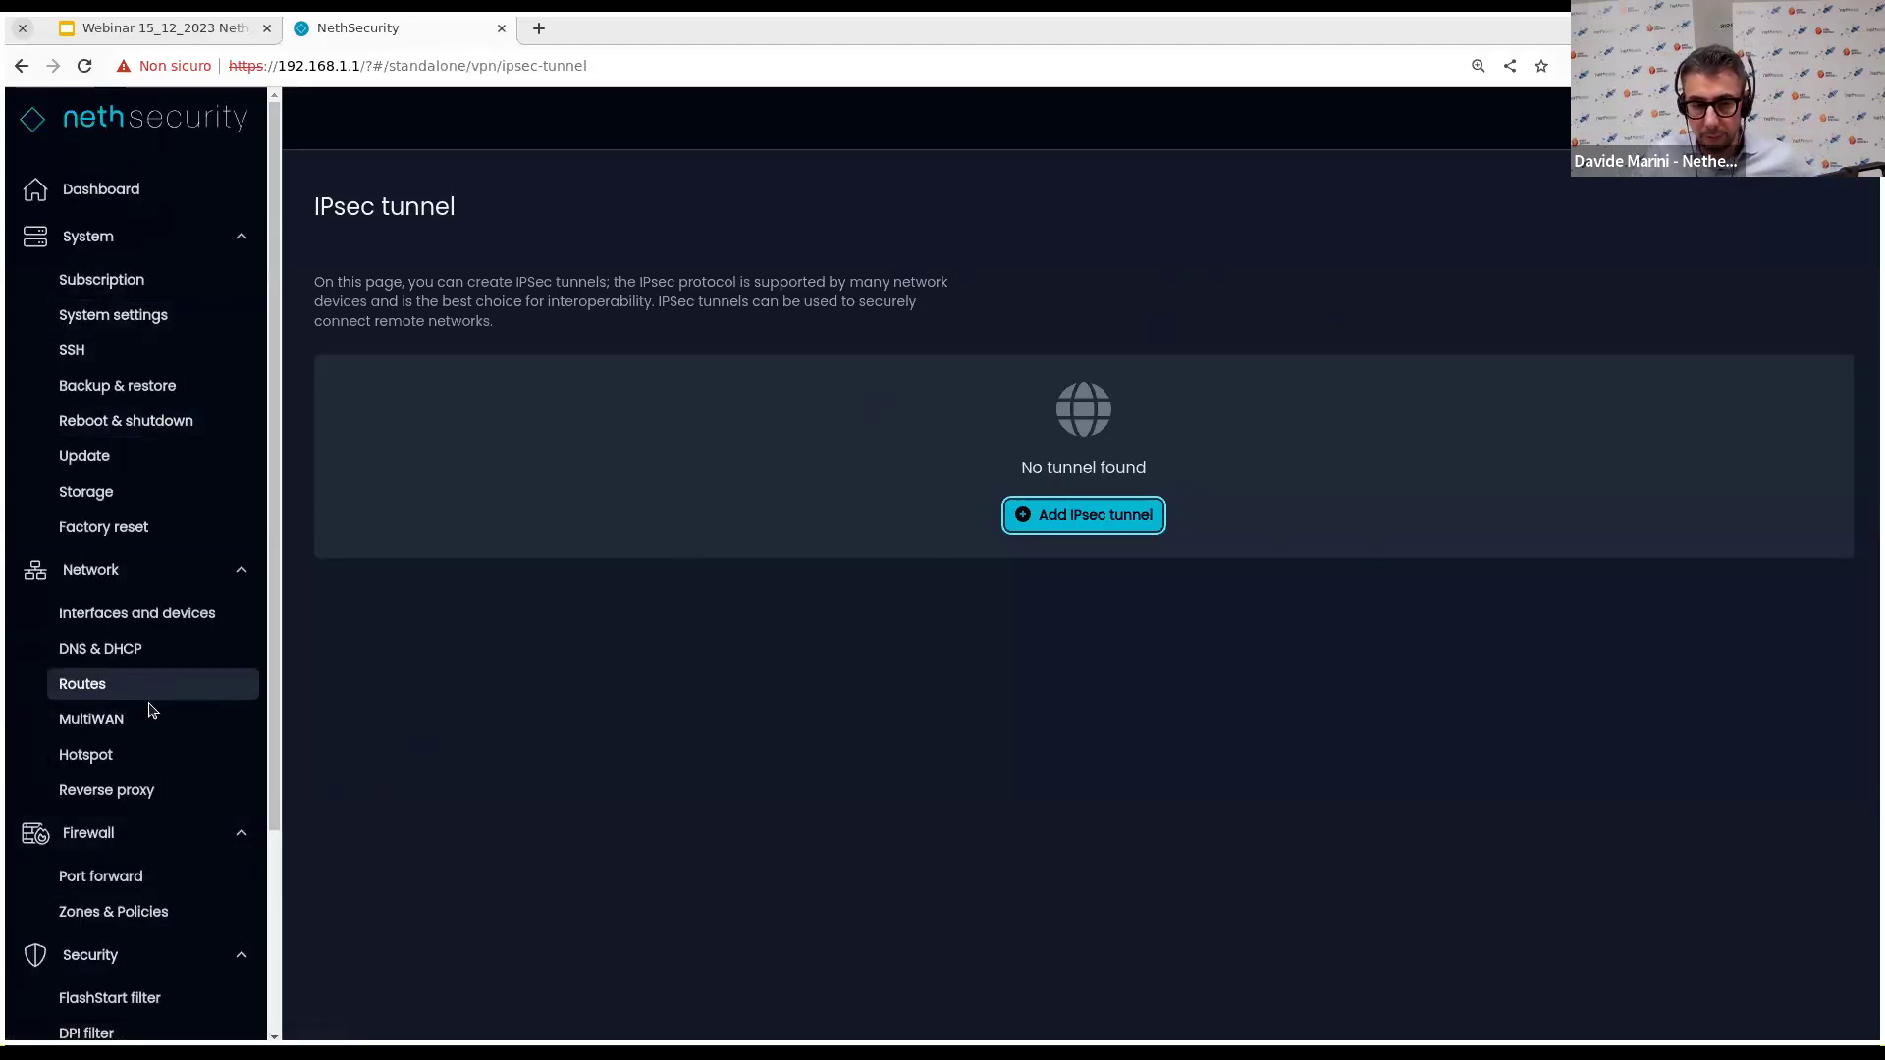
{"action": "scroll", "coordinate": [147, 721], "scroll_direction": "down", "scroll_amount": 2}
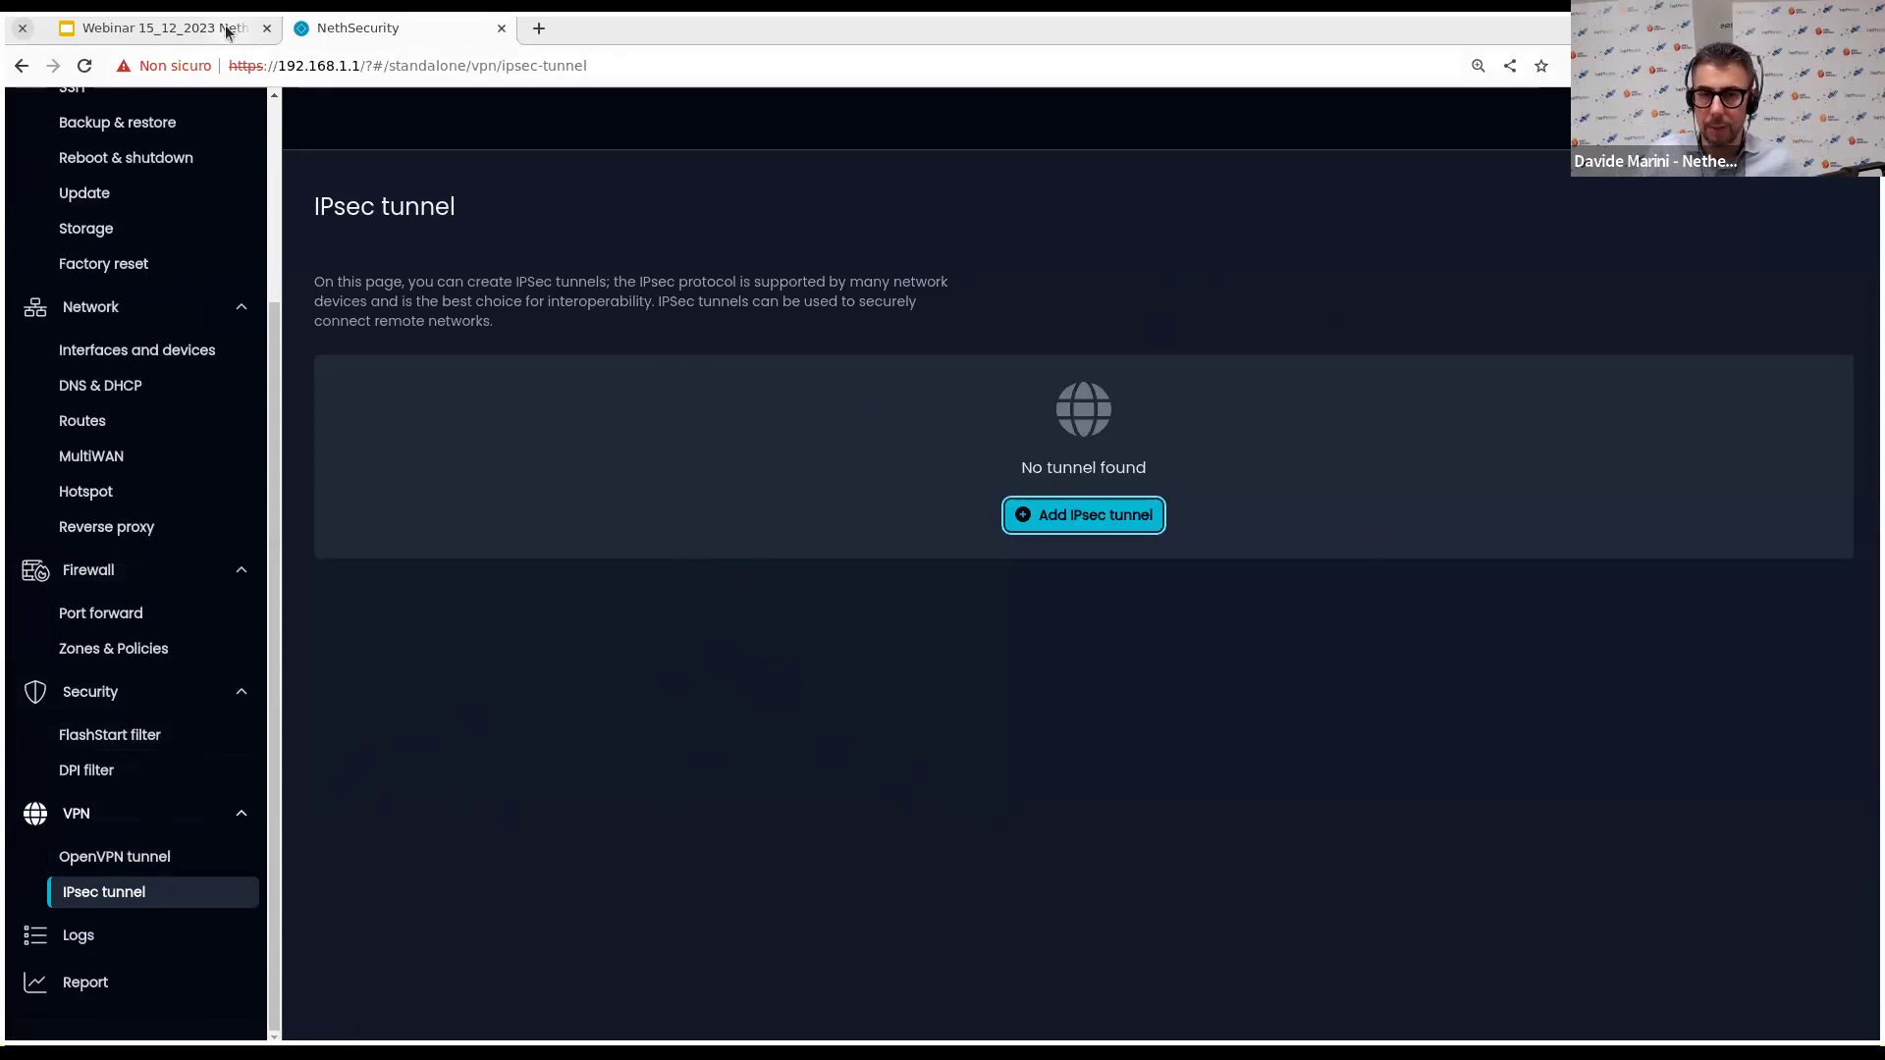
Switch to the webinar presentation in Google Slides and show the RoadMap slide.
{"action": "mouse_move", "coordinate": [226, 32]}
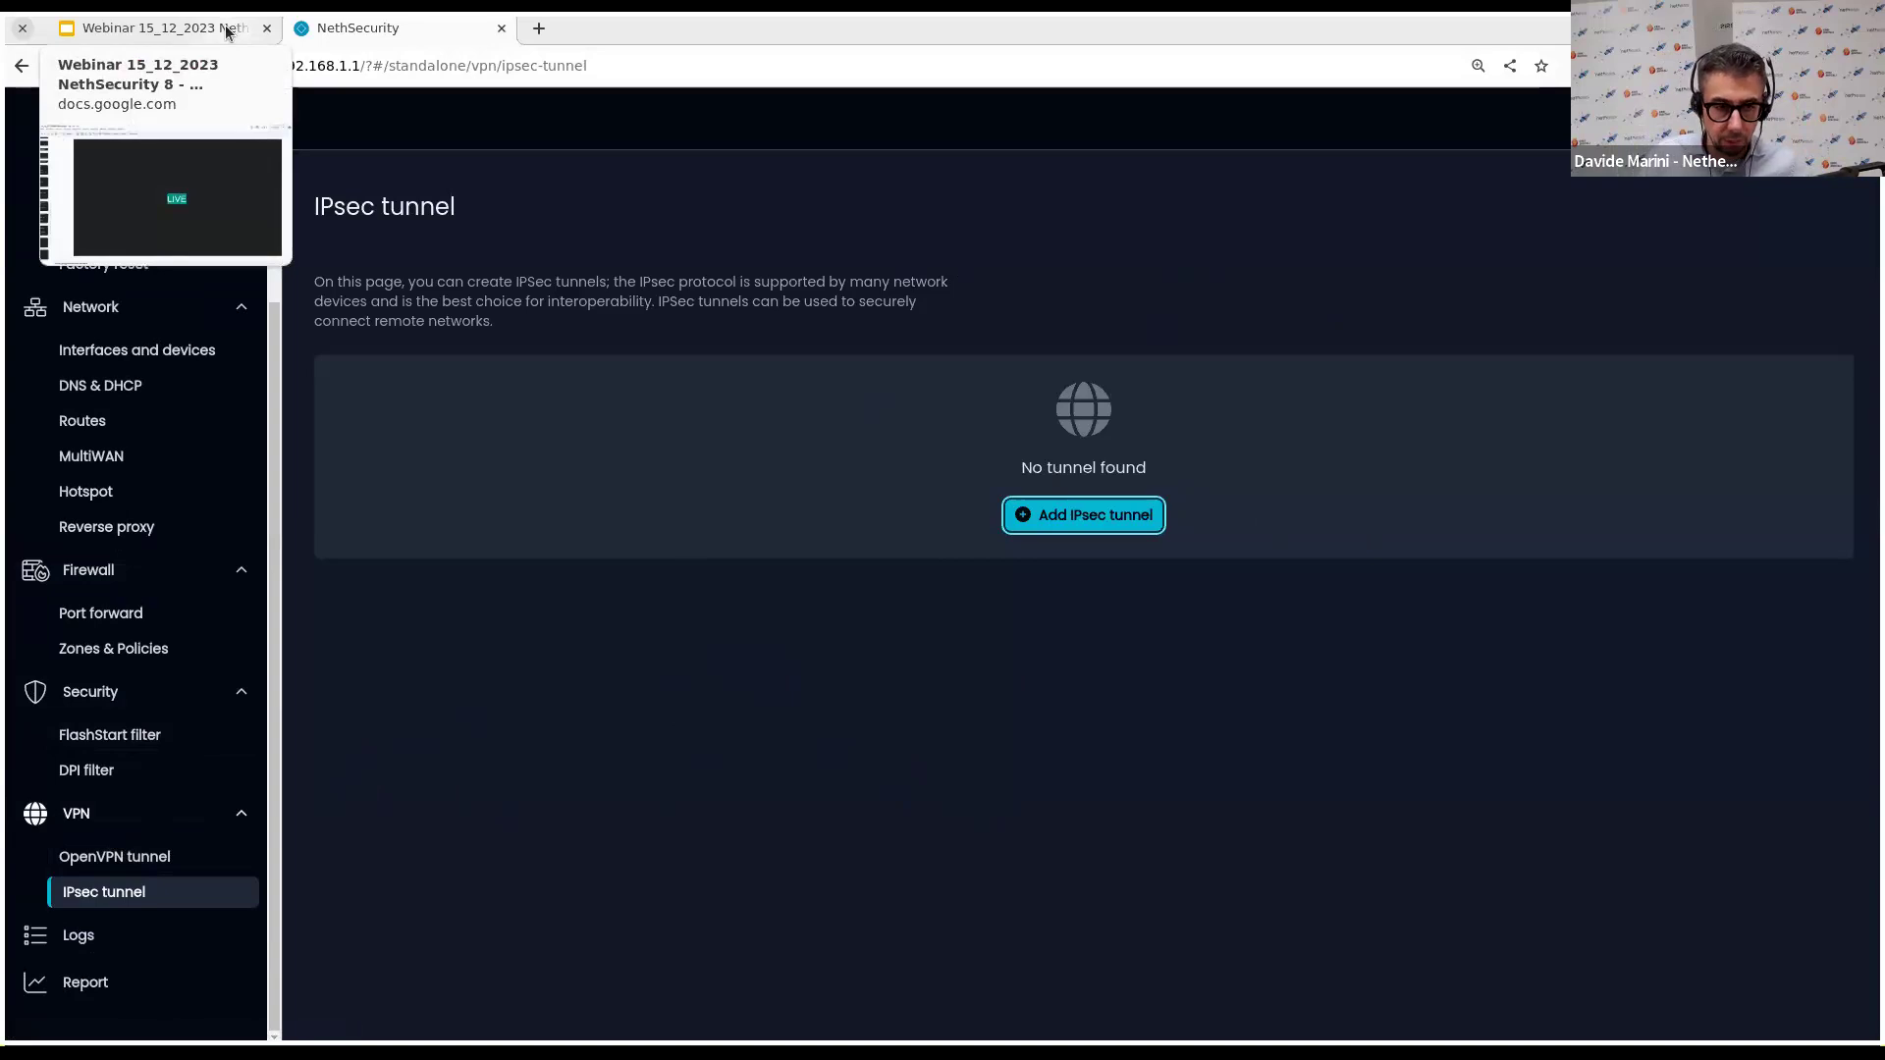
{"action": "left_click", "coordinate": [225, 32]}
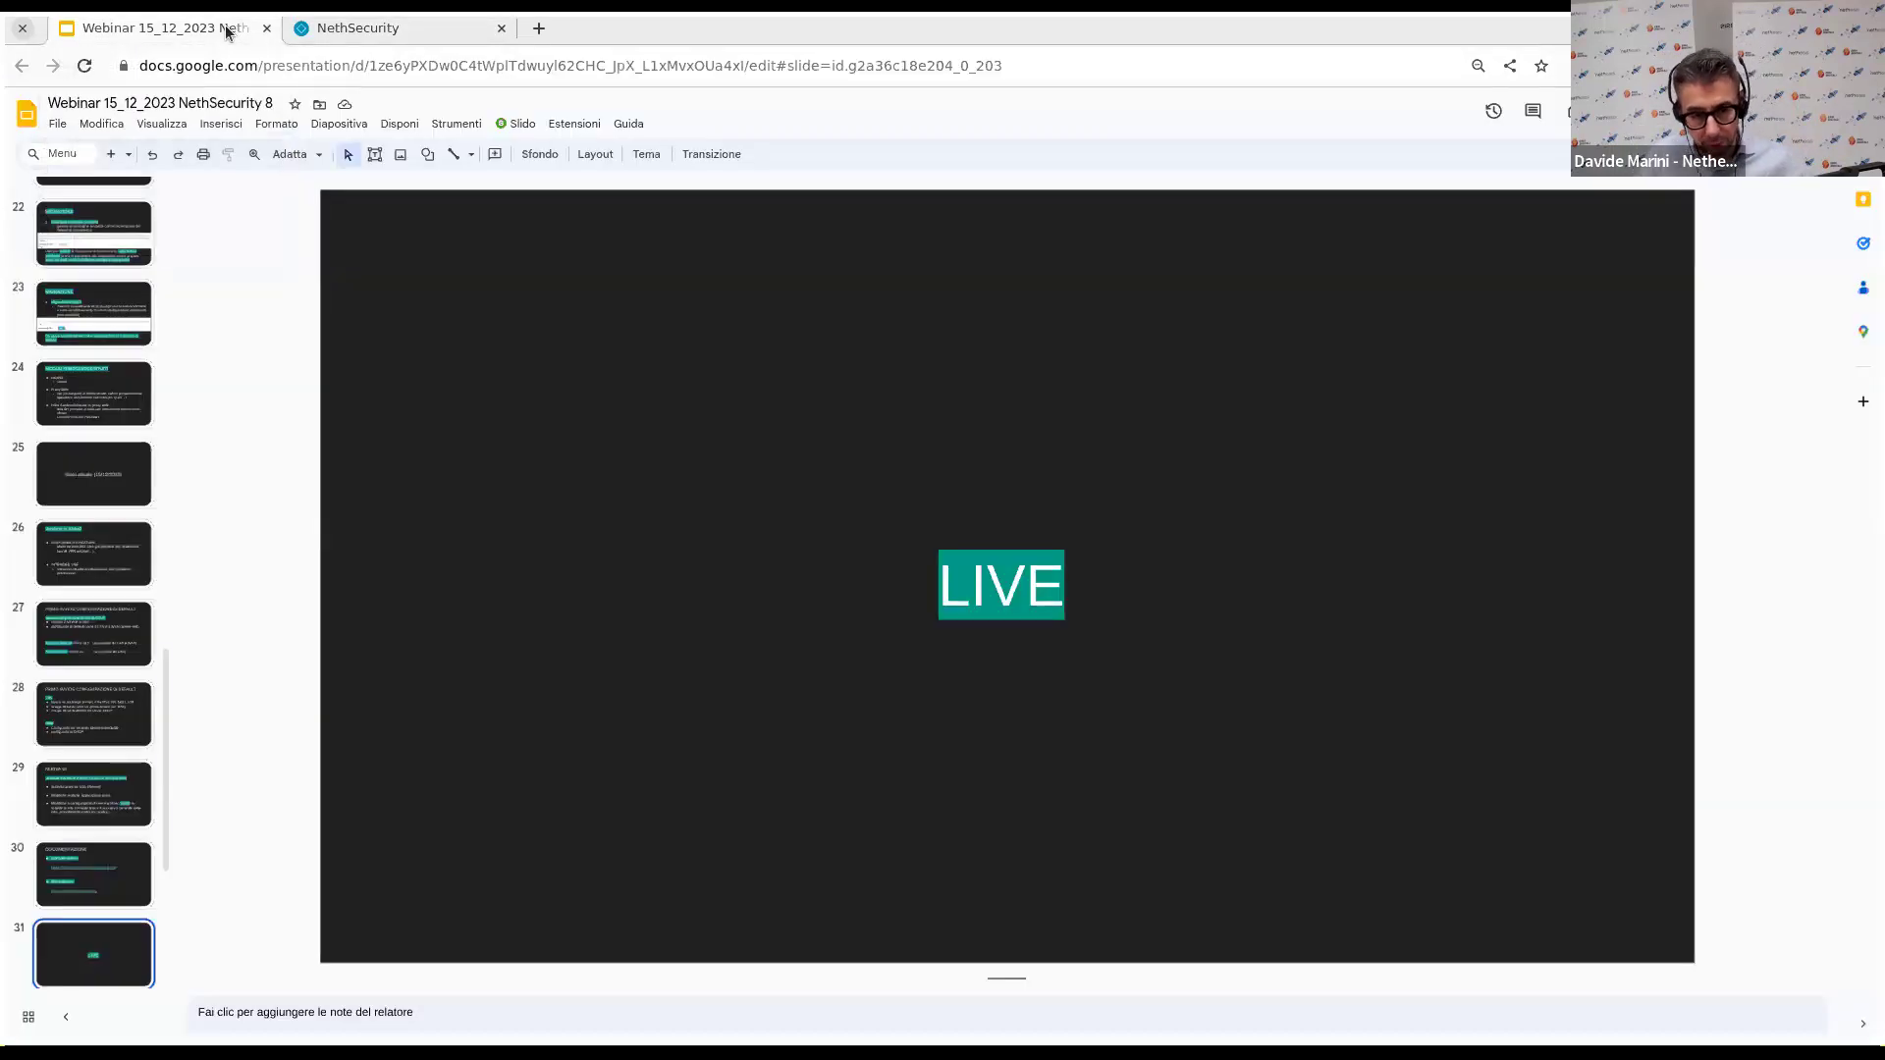
{"action": "scroll", "coordinate": [98, 589], "scroll_direction": "down", "scroll_amount": 3}
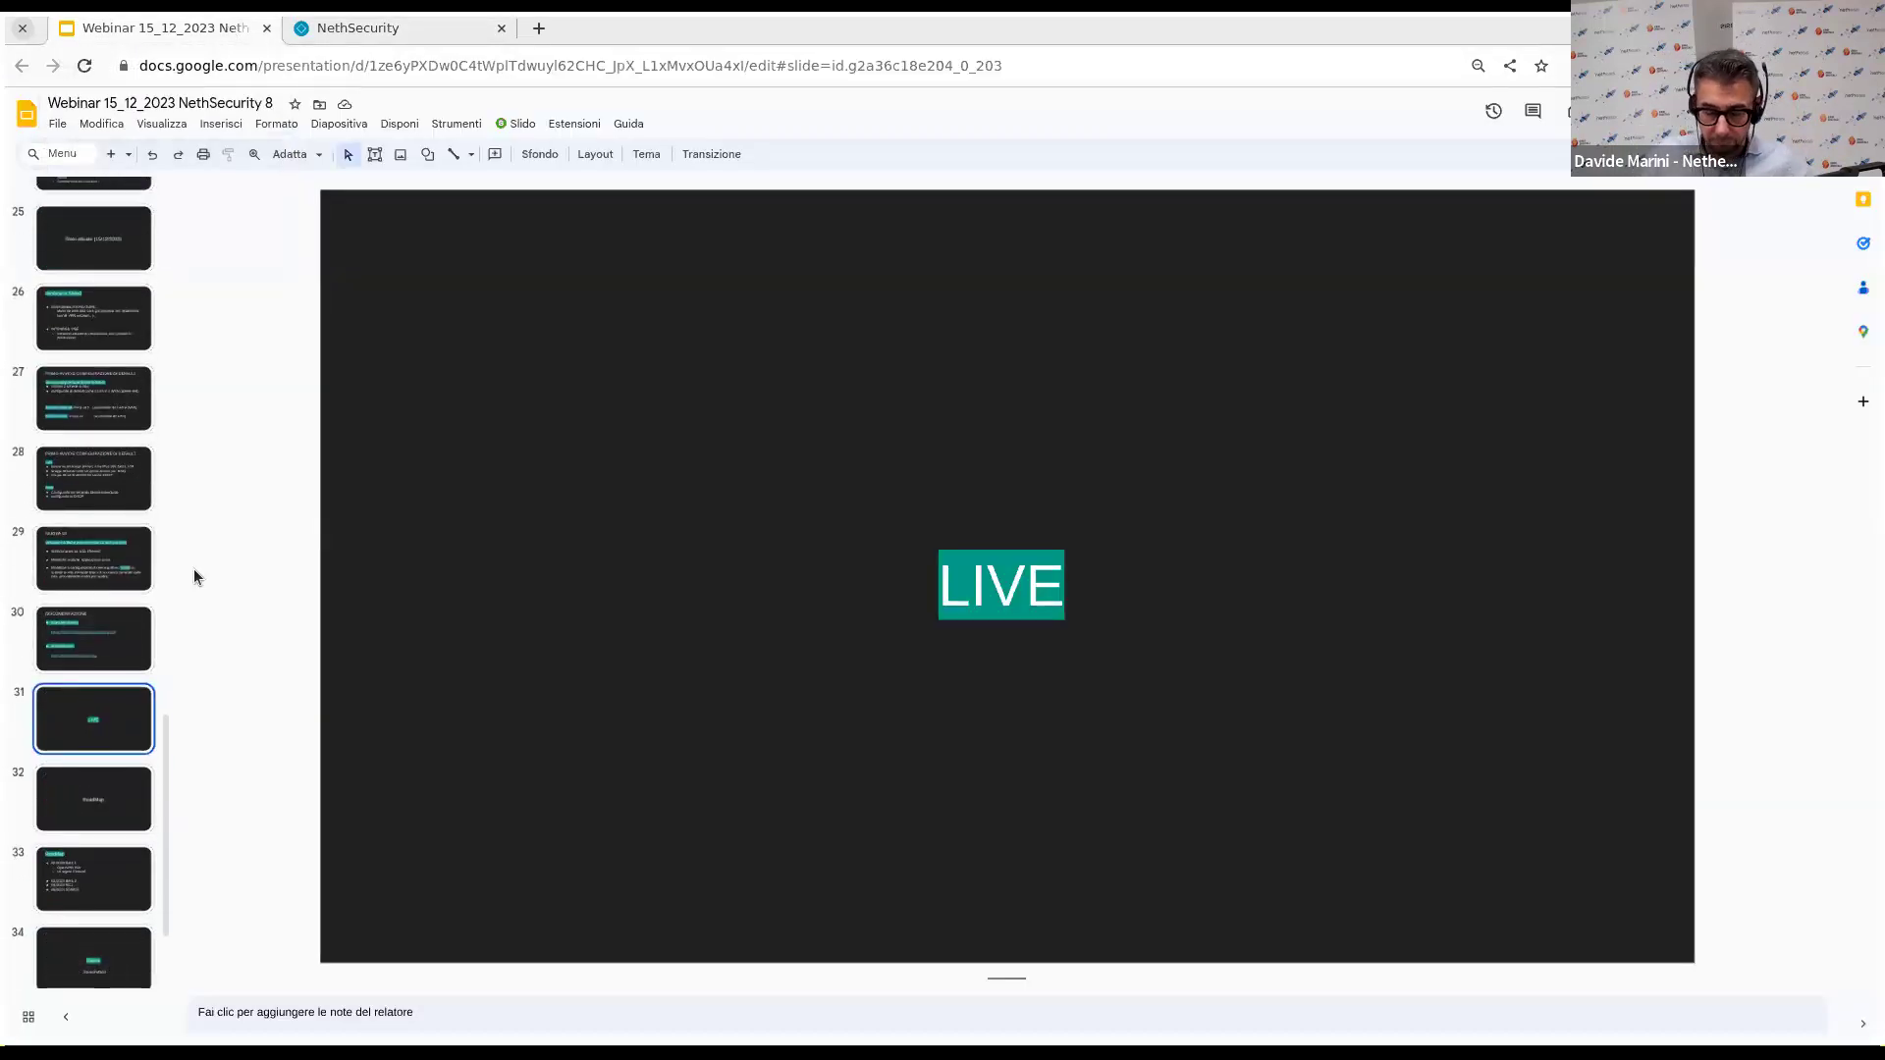
{"action": "key", "text": "Down"}
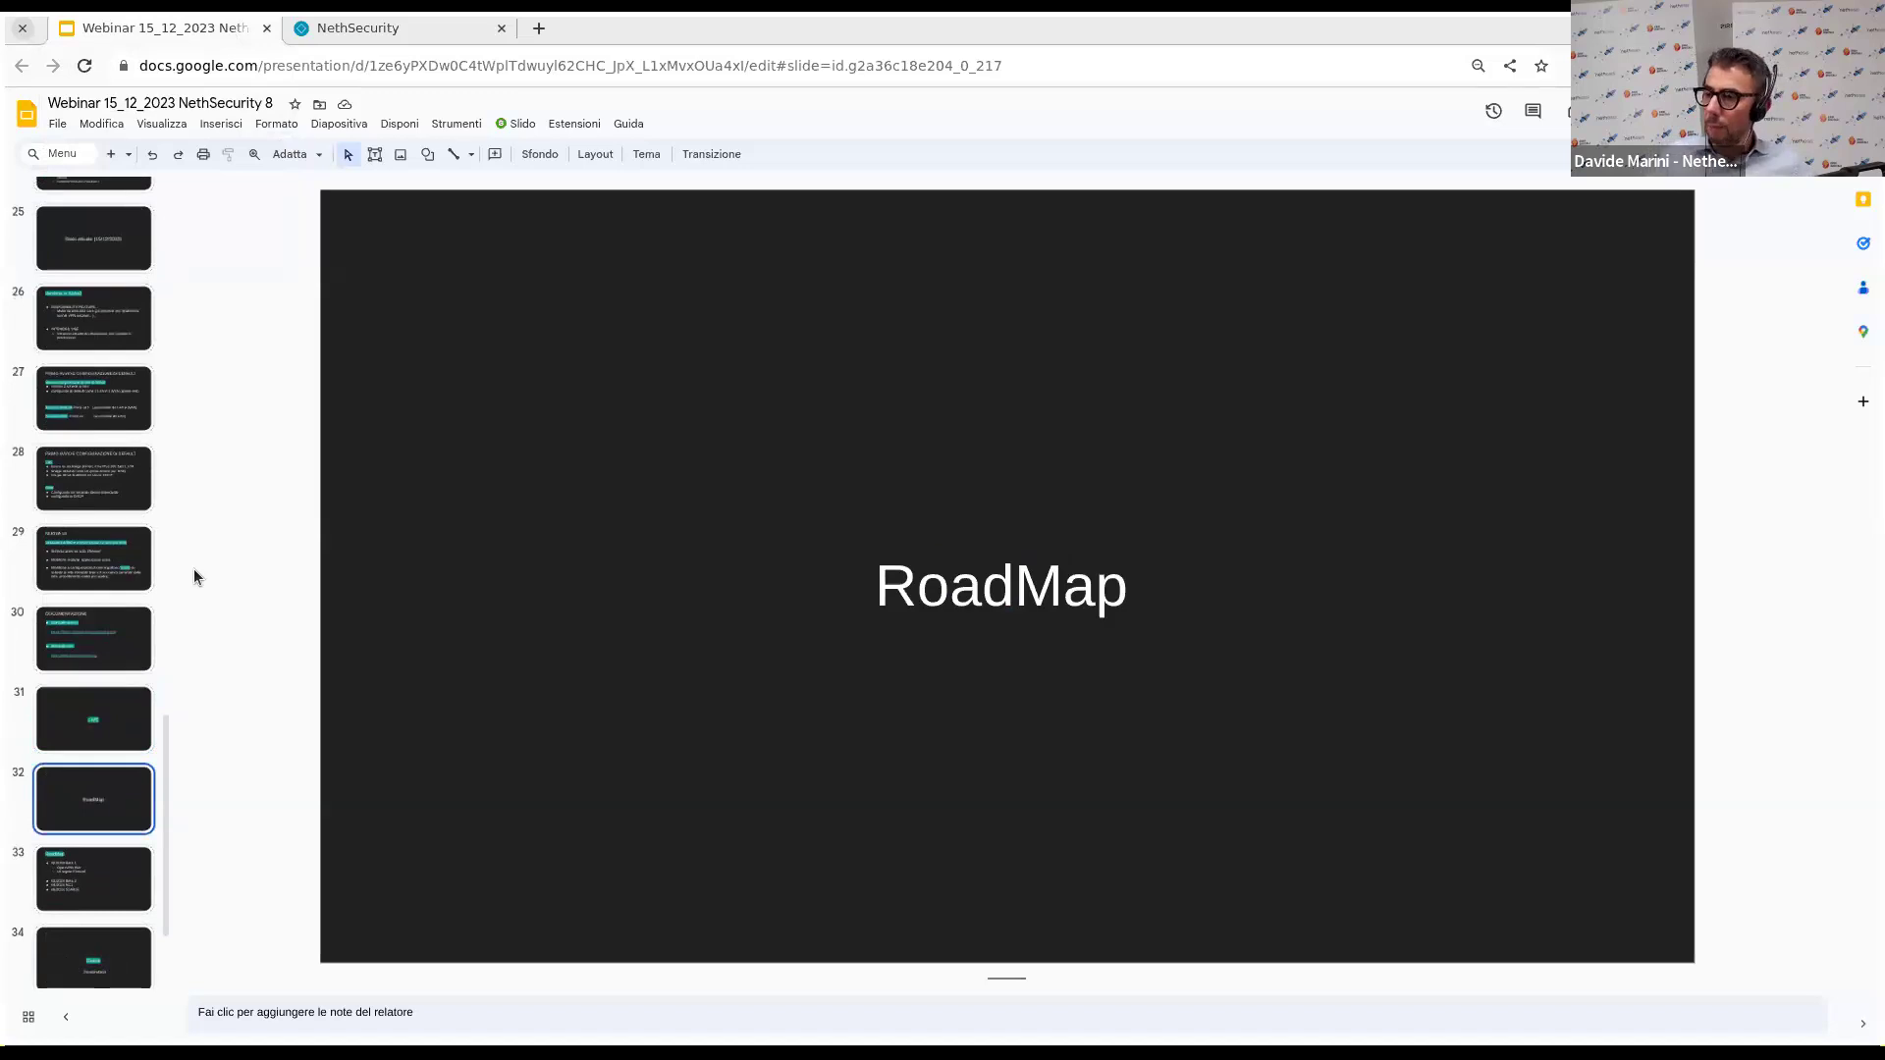
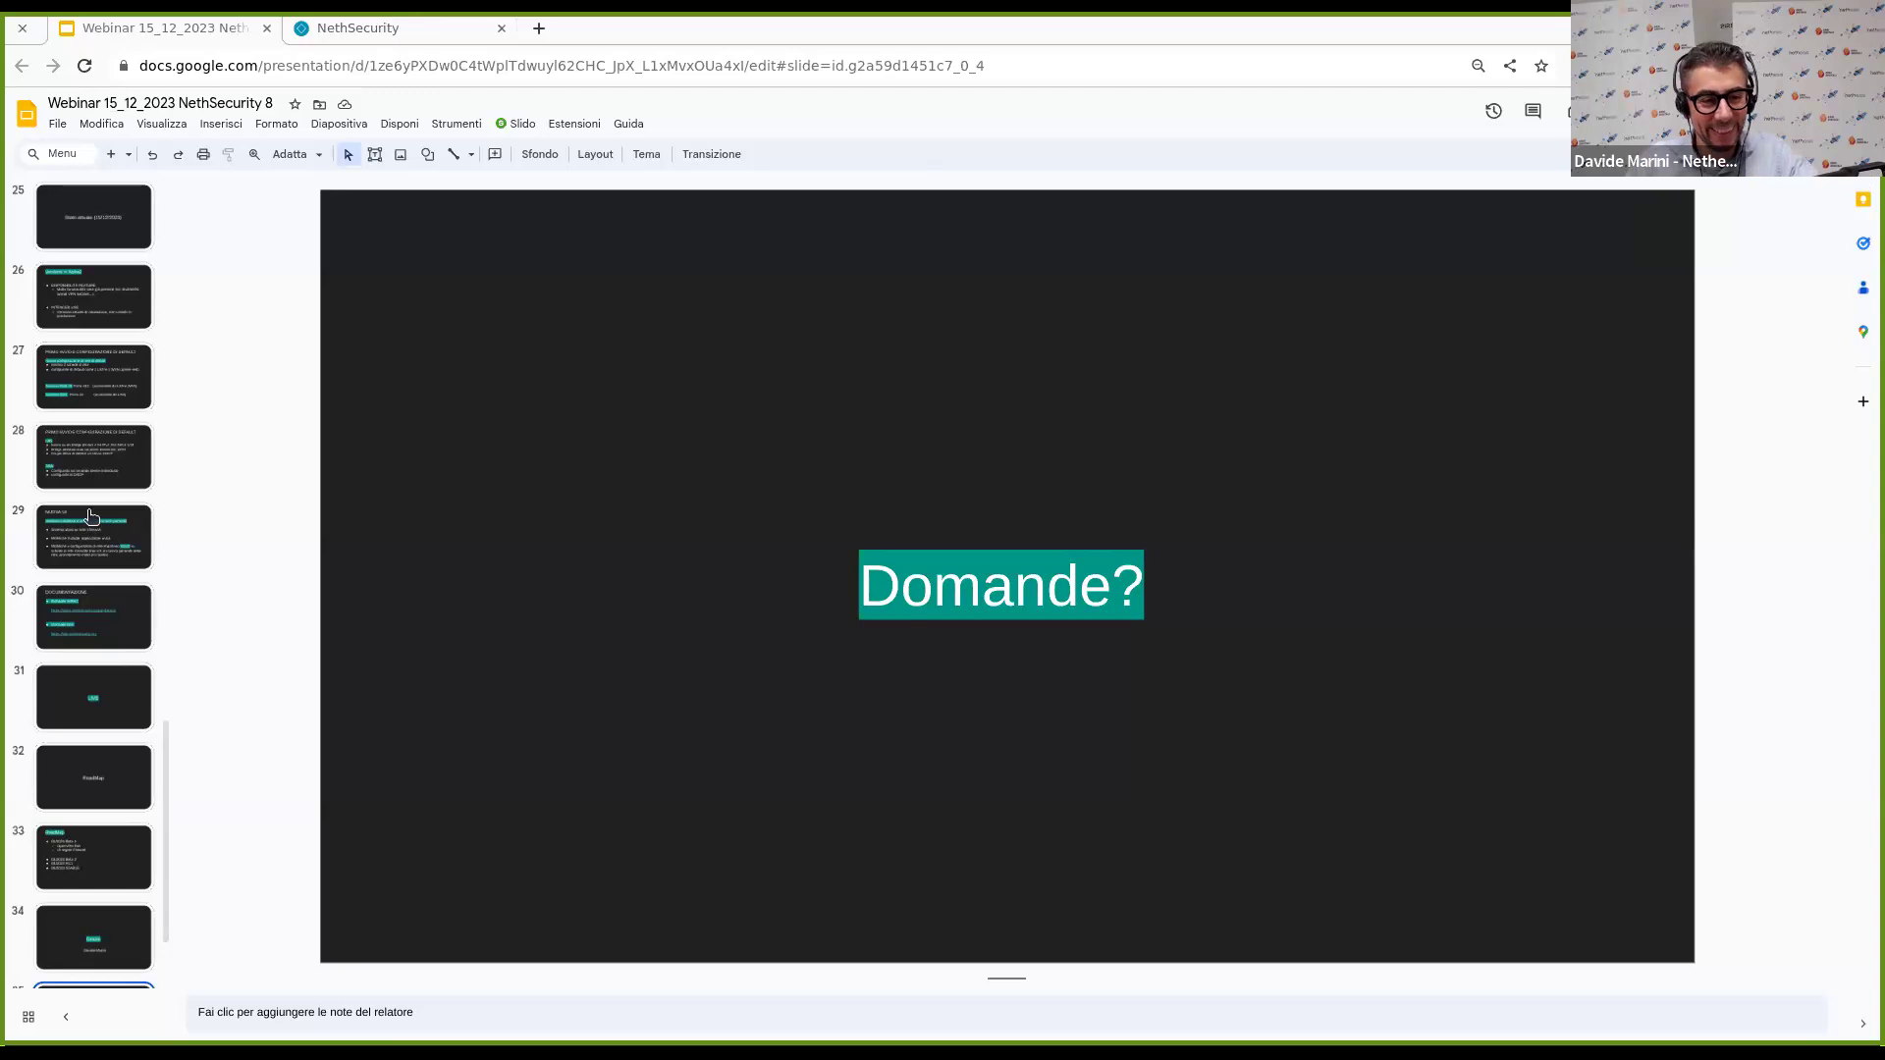
Switch back to NethSecurity and view the Factory reset page.
{"action": "key", "text": "ctrl+Tab"}
{"action": "left_click", "coordinate": [124, 265]}
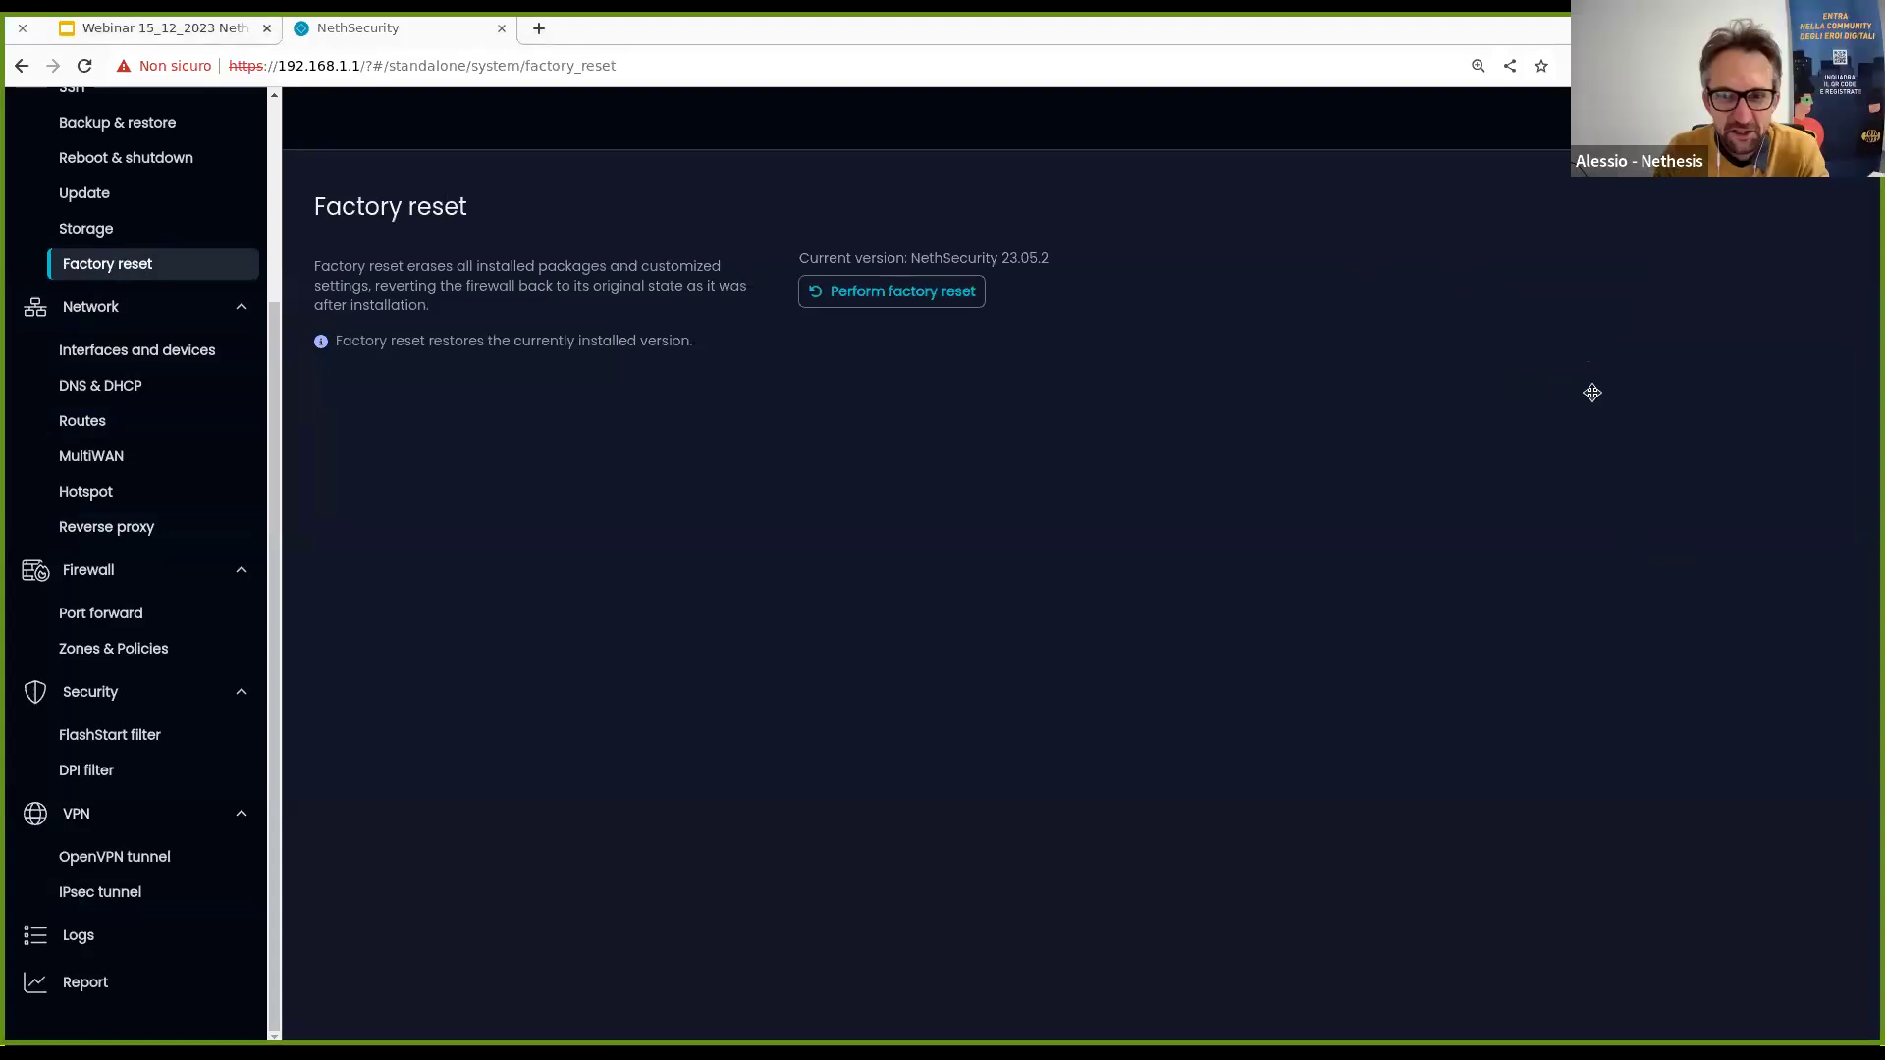
Bring up the factory reset confirmation, cancel it without resetting, and view the system's Update page.
{"action": "left_click", "coordinate": [922, 295]}
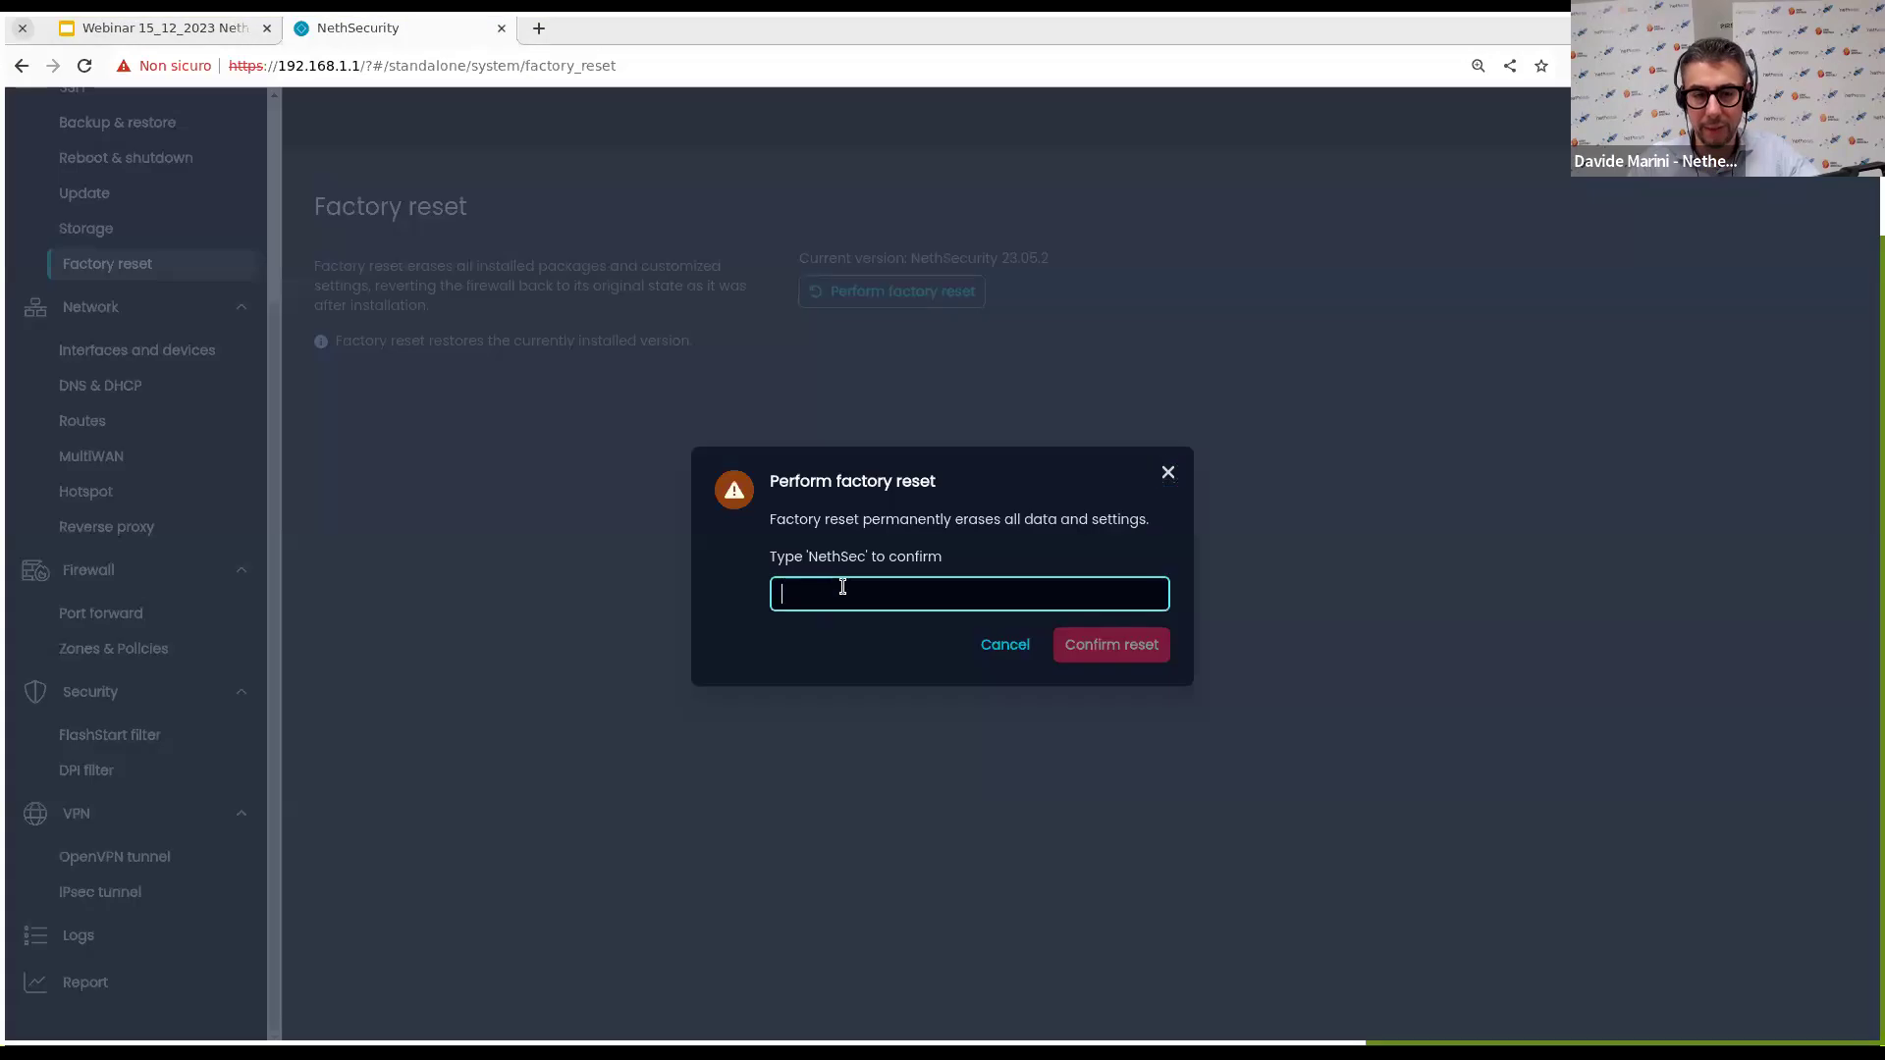
{"action": "left_click", "coordinate": [1018, 645]}
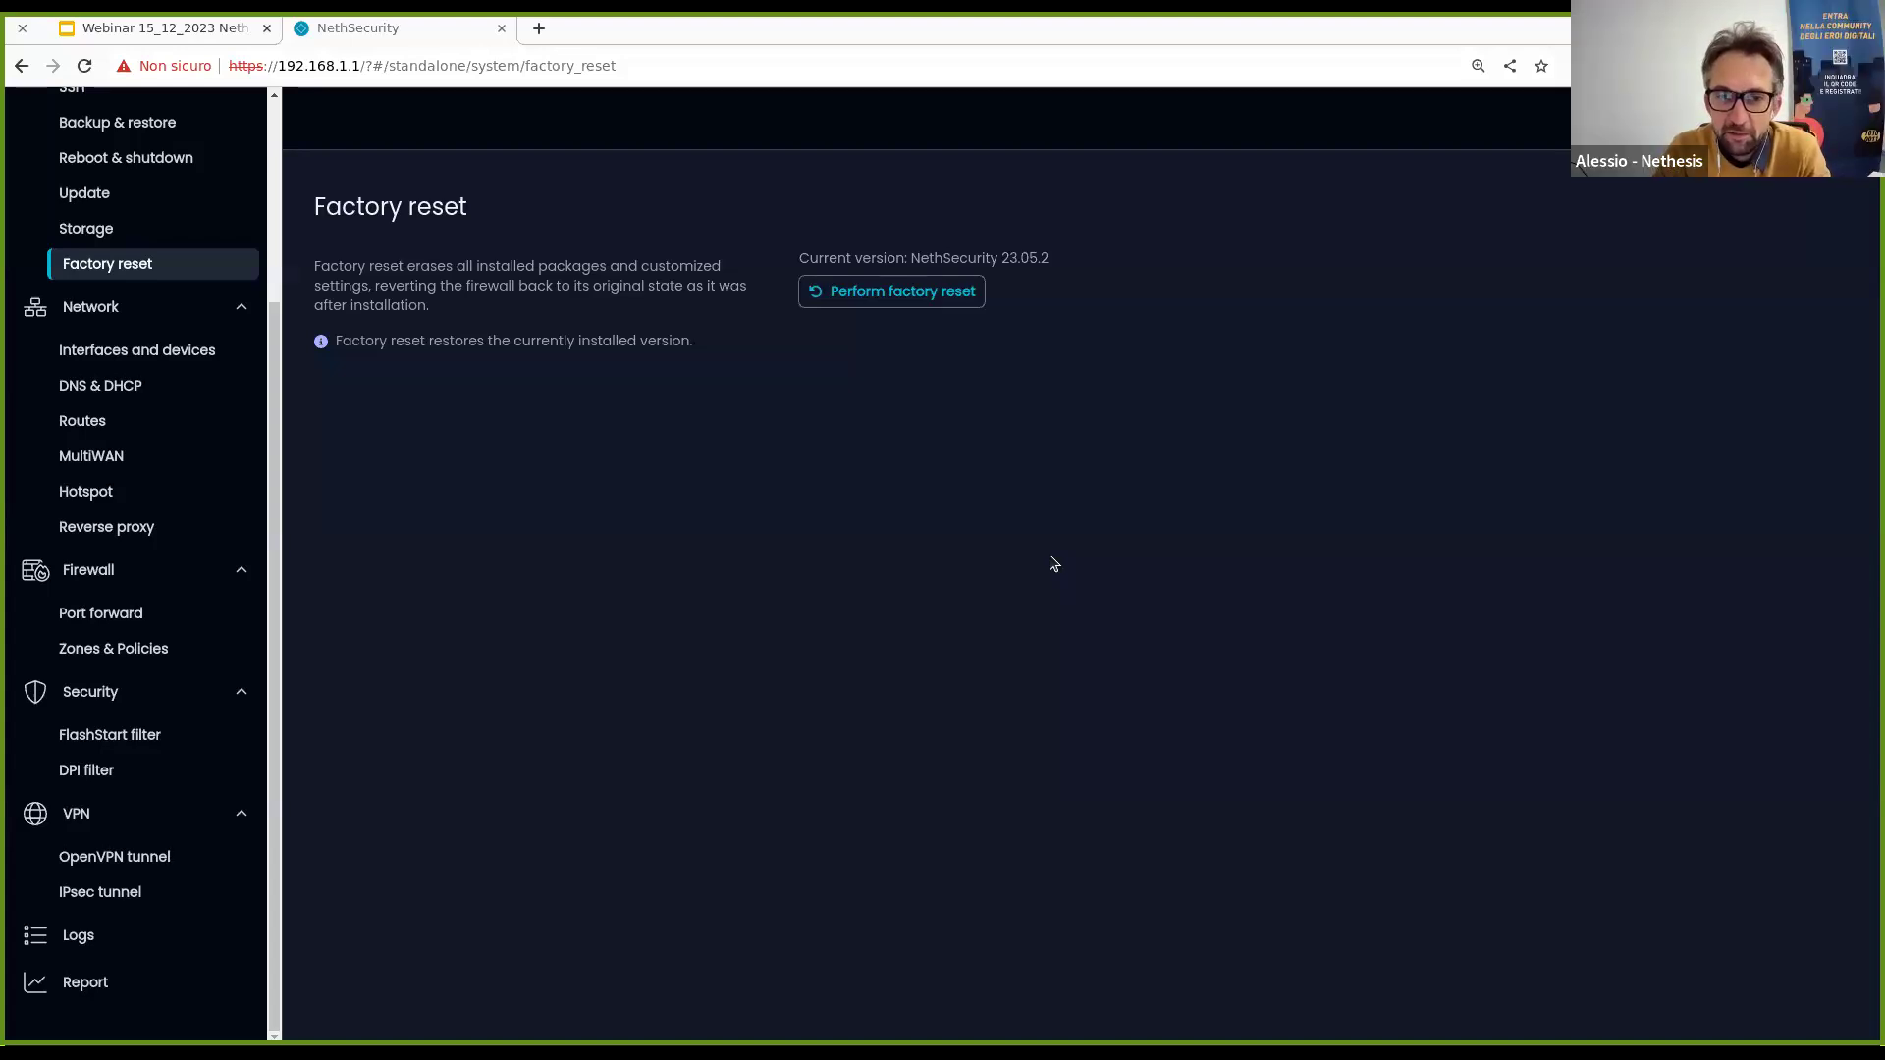
{"action": "left_click", "coordinate": [123, 200]}
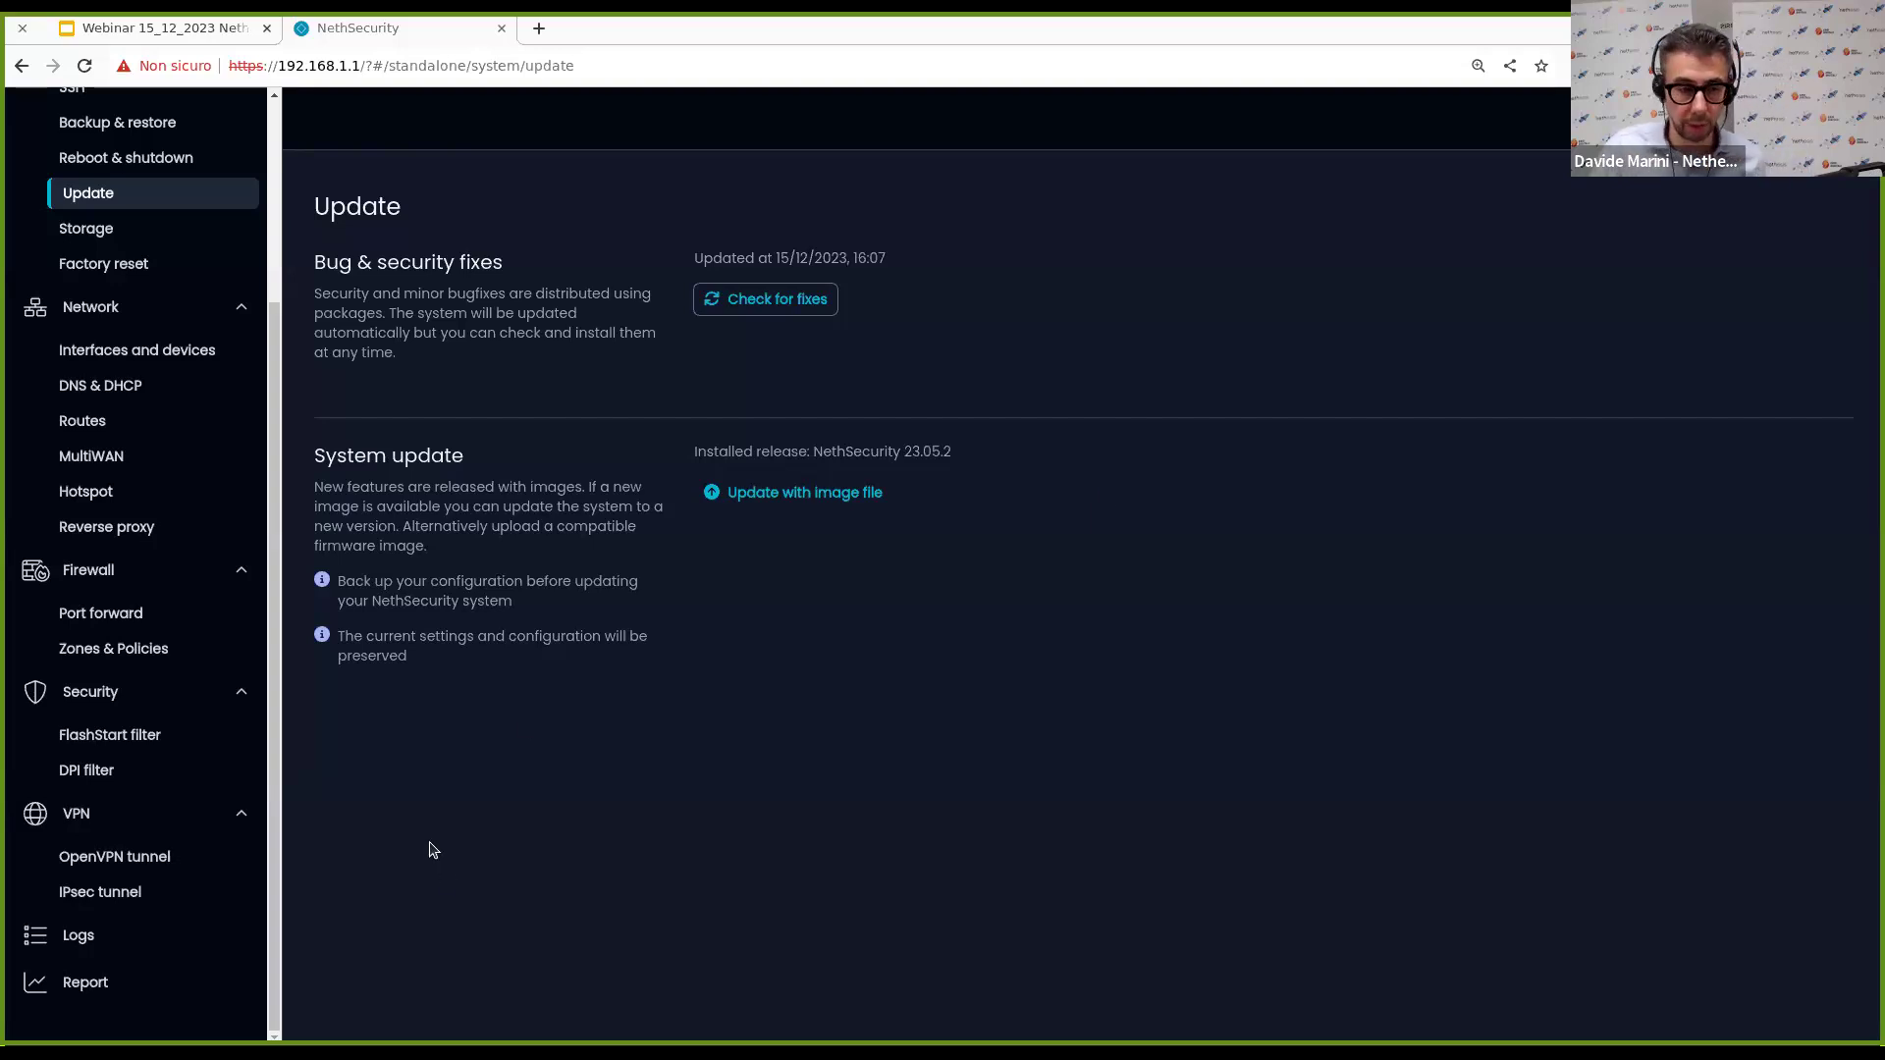
View the Report page, check its ping latency monitor, and return to the real time report.
{"action": "left_click", "coordinate": [119, 982]}
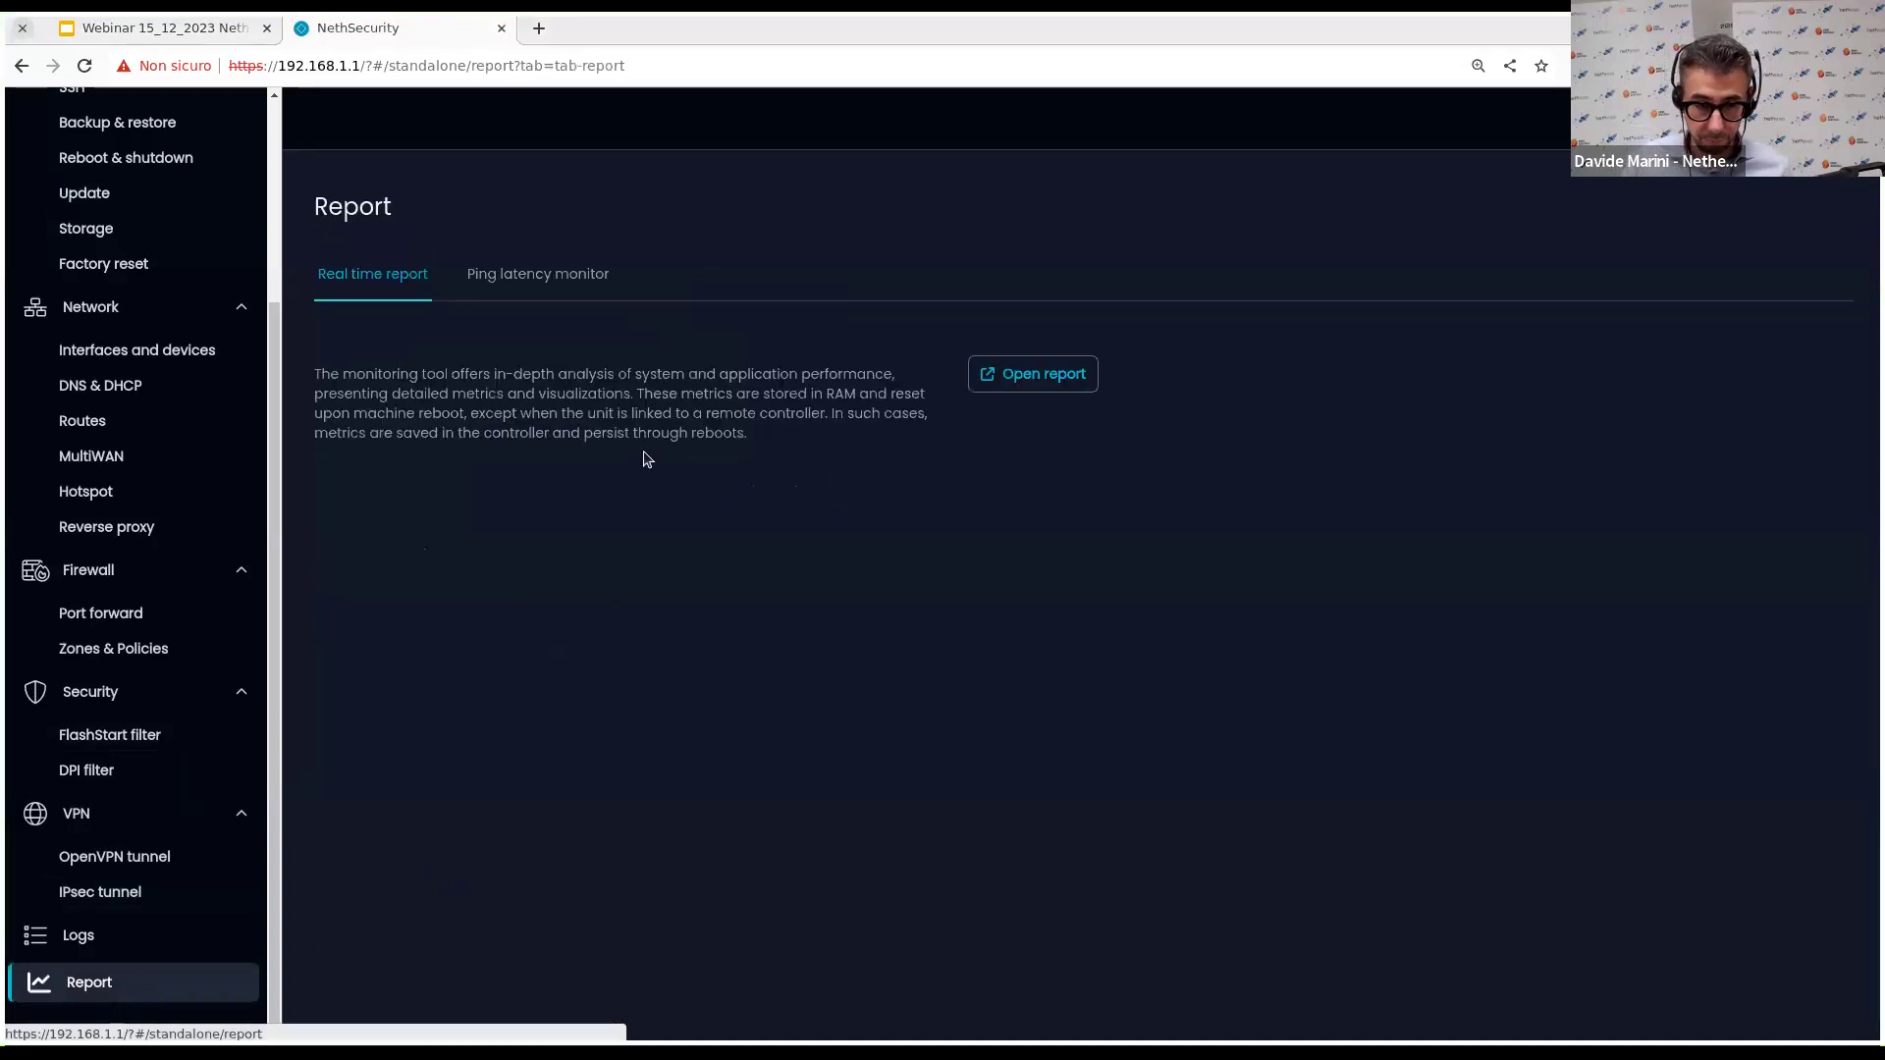
{"action": "left_click", "coordinate": [548, 286]}
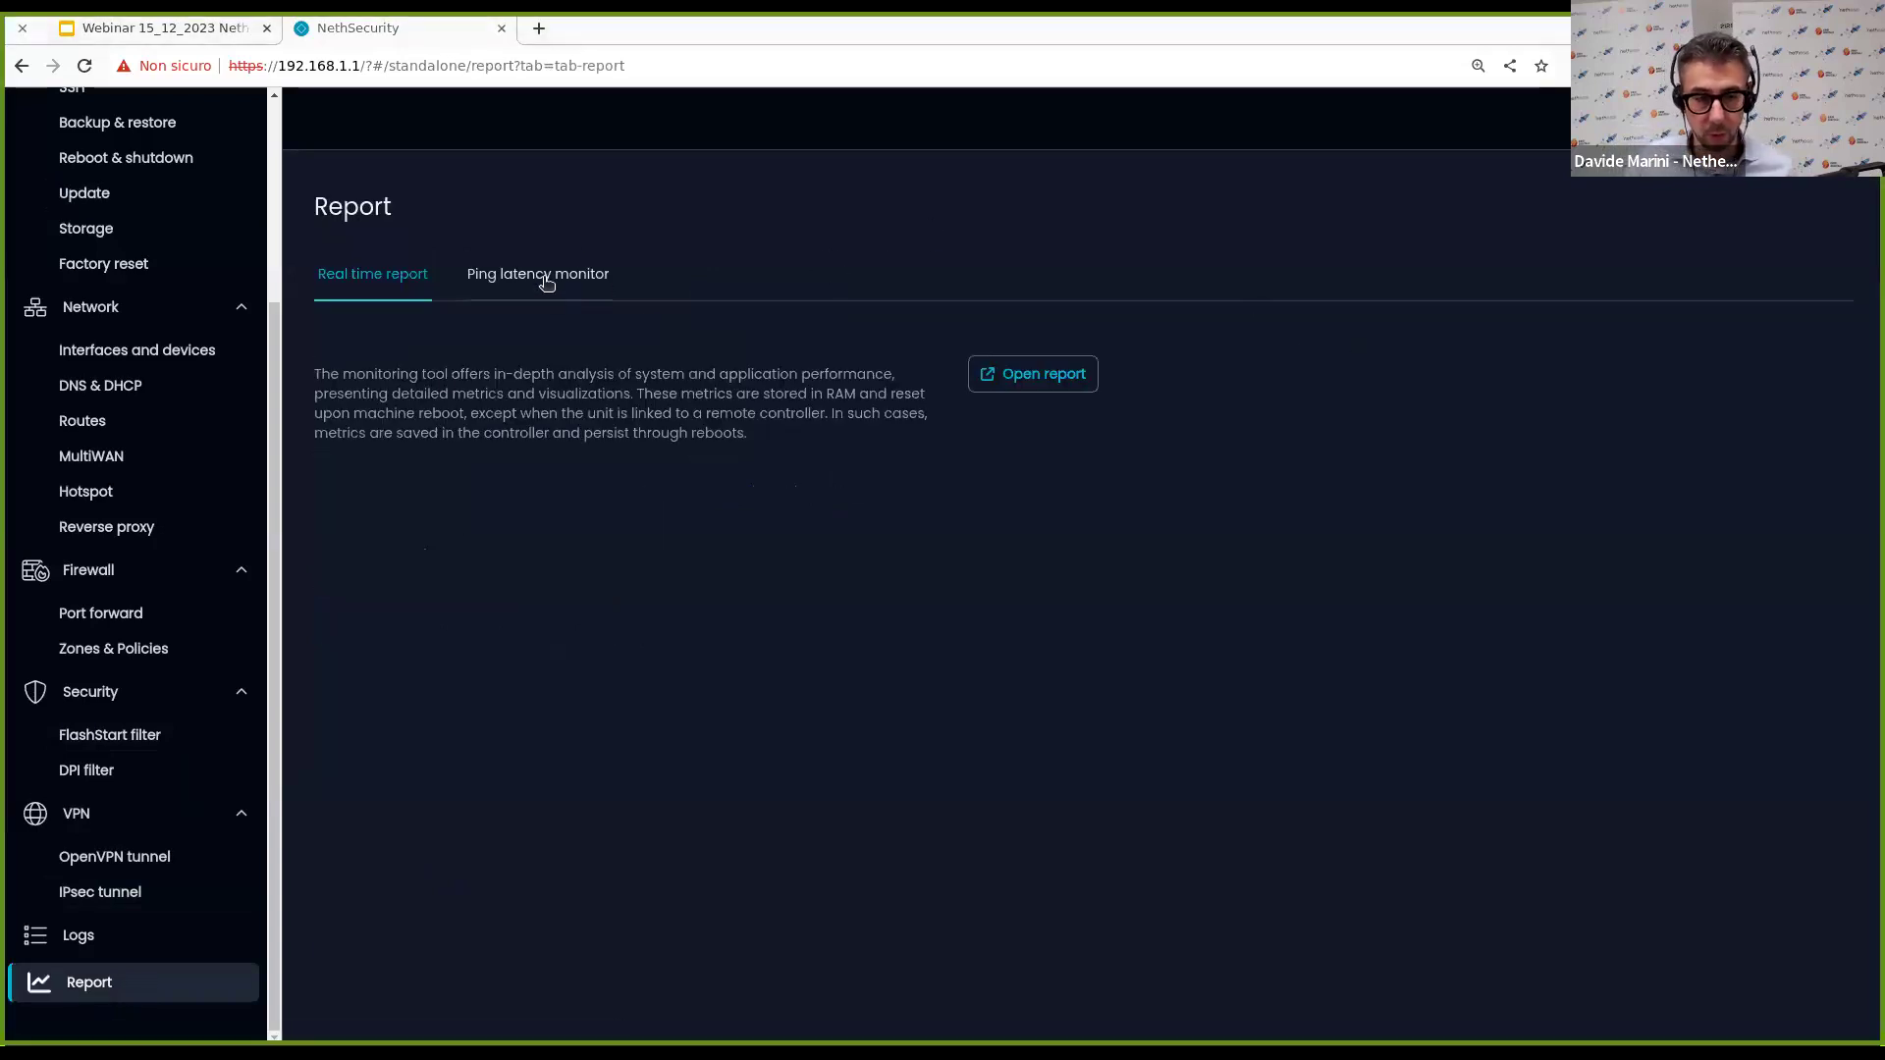
{"action": "left_click", "coordinate": [396, 278]}
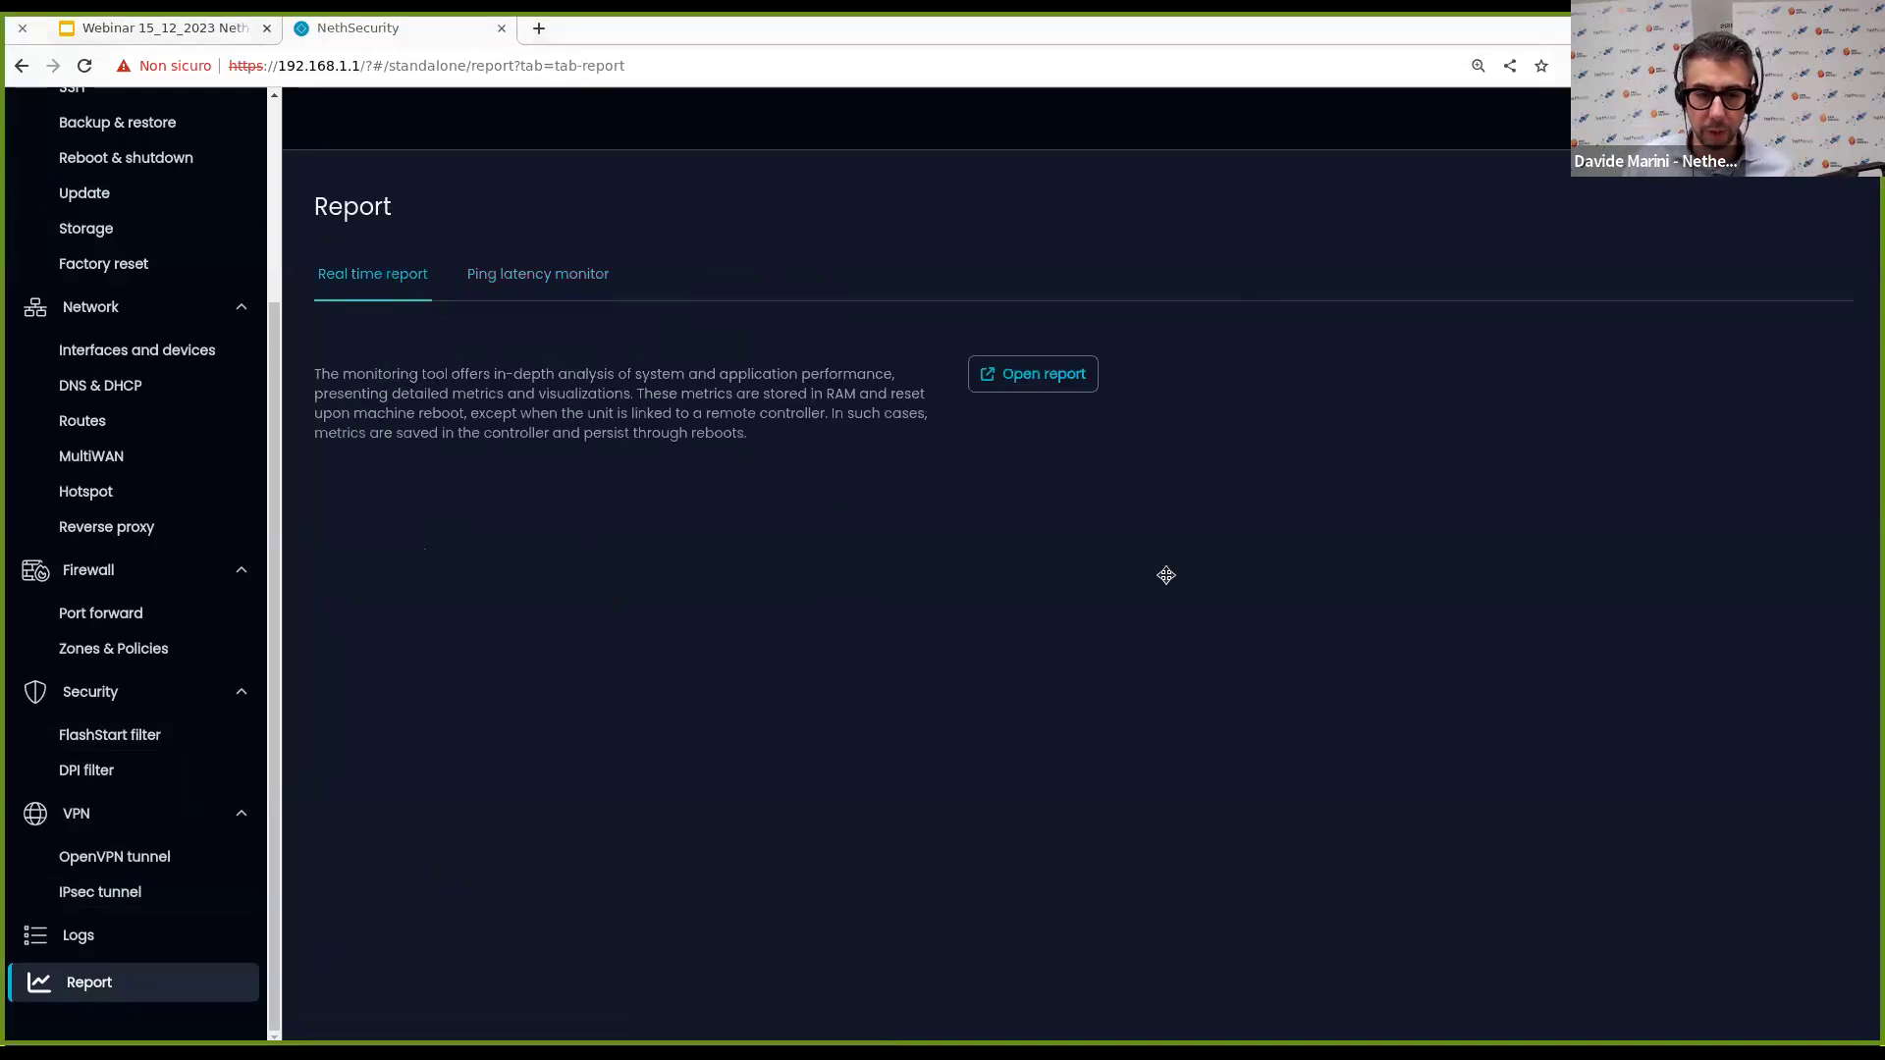
Open the real time report and look through the netdata charts, ending at the System Overview gauges.
{"action": "left_click", "coordinate": [1043, 374]}
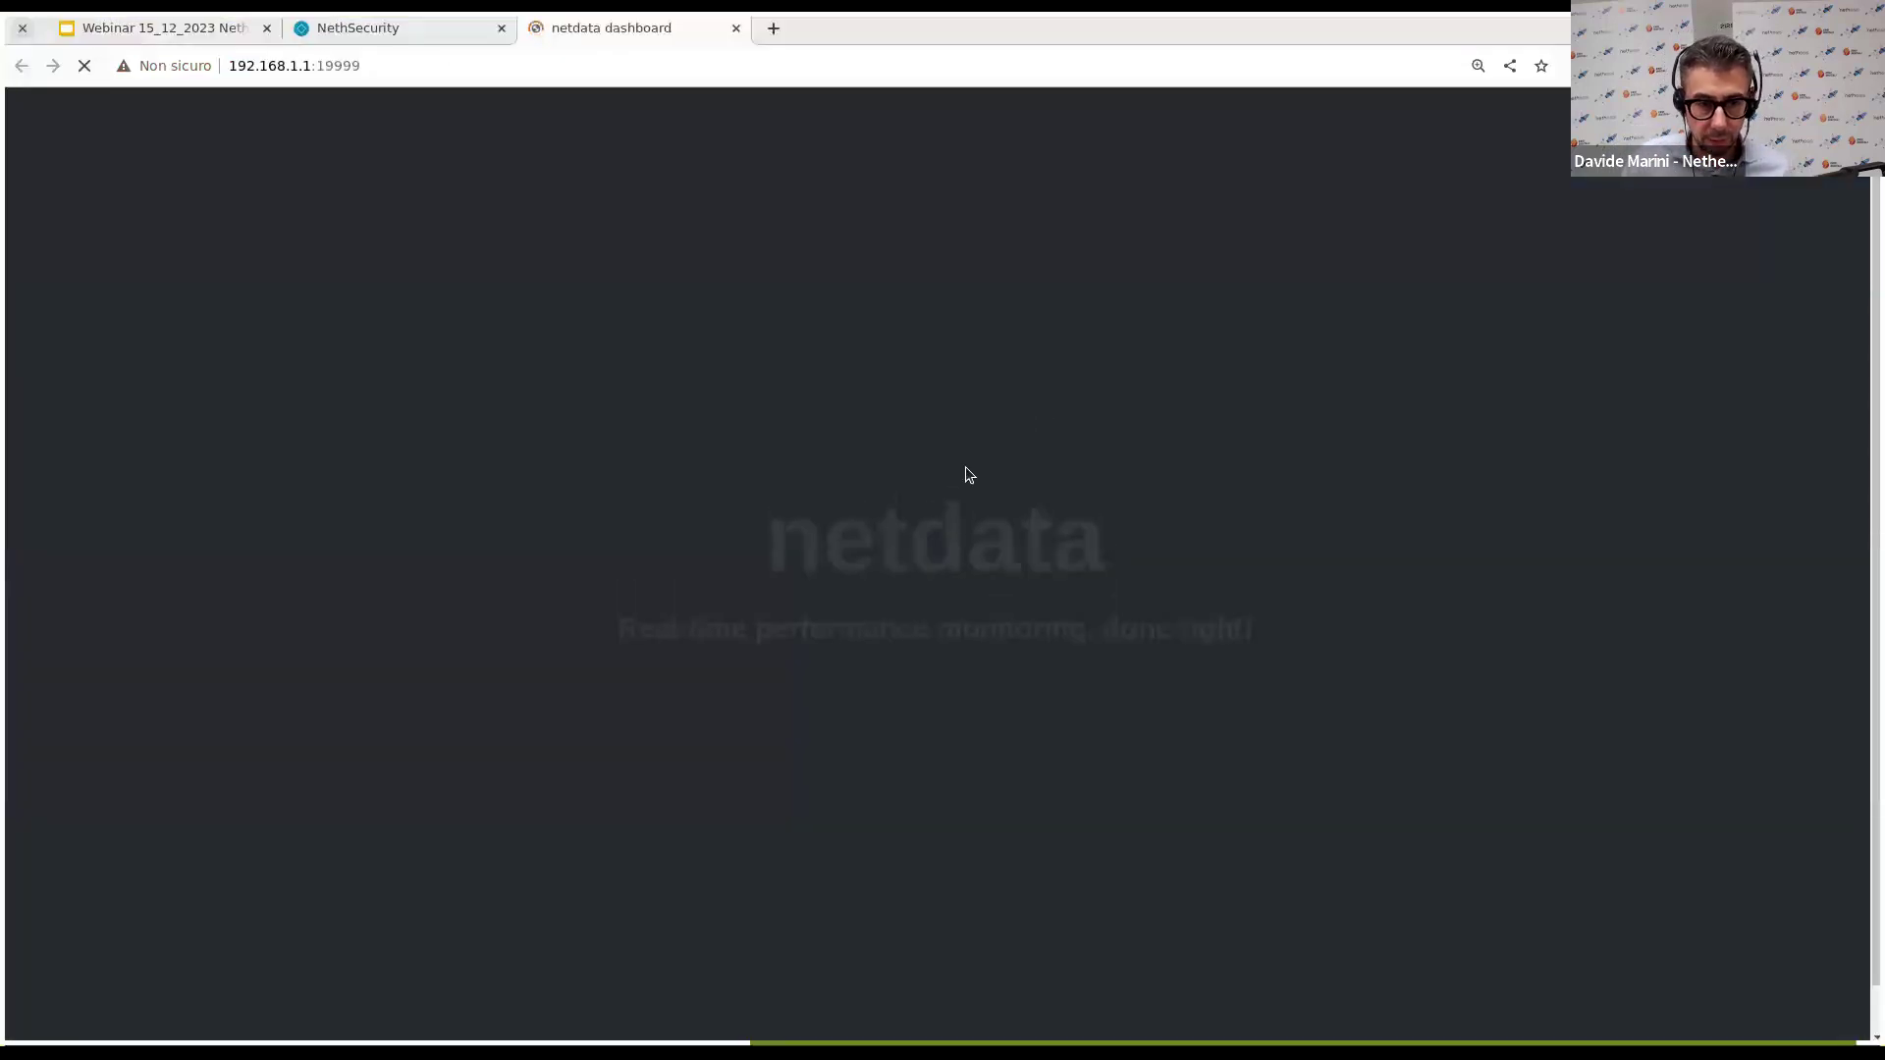
{"action": "scroll", "coordinate": [527, 593], "scroll_direction": "down", "scroll_amount": 12}
{"action": "scroll", "coordinate": [552, 586], "scroll_direction": "down", "scroll_amount": 10}
{"action": "scroll", "coordinate": [563, 576], "scroll_direction": "up", "scroll_amount": 20}
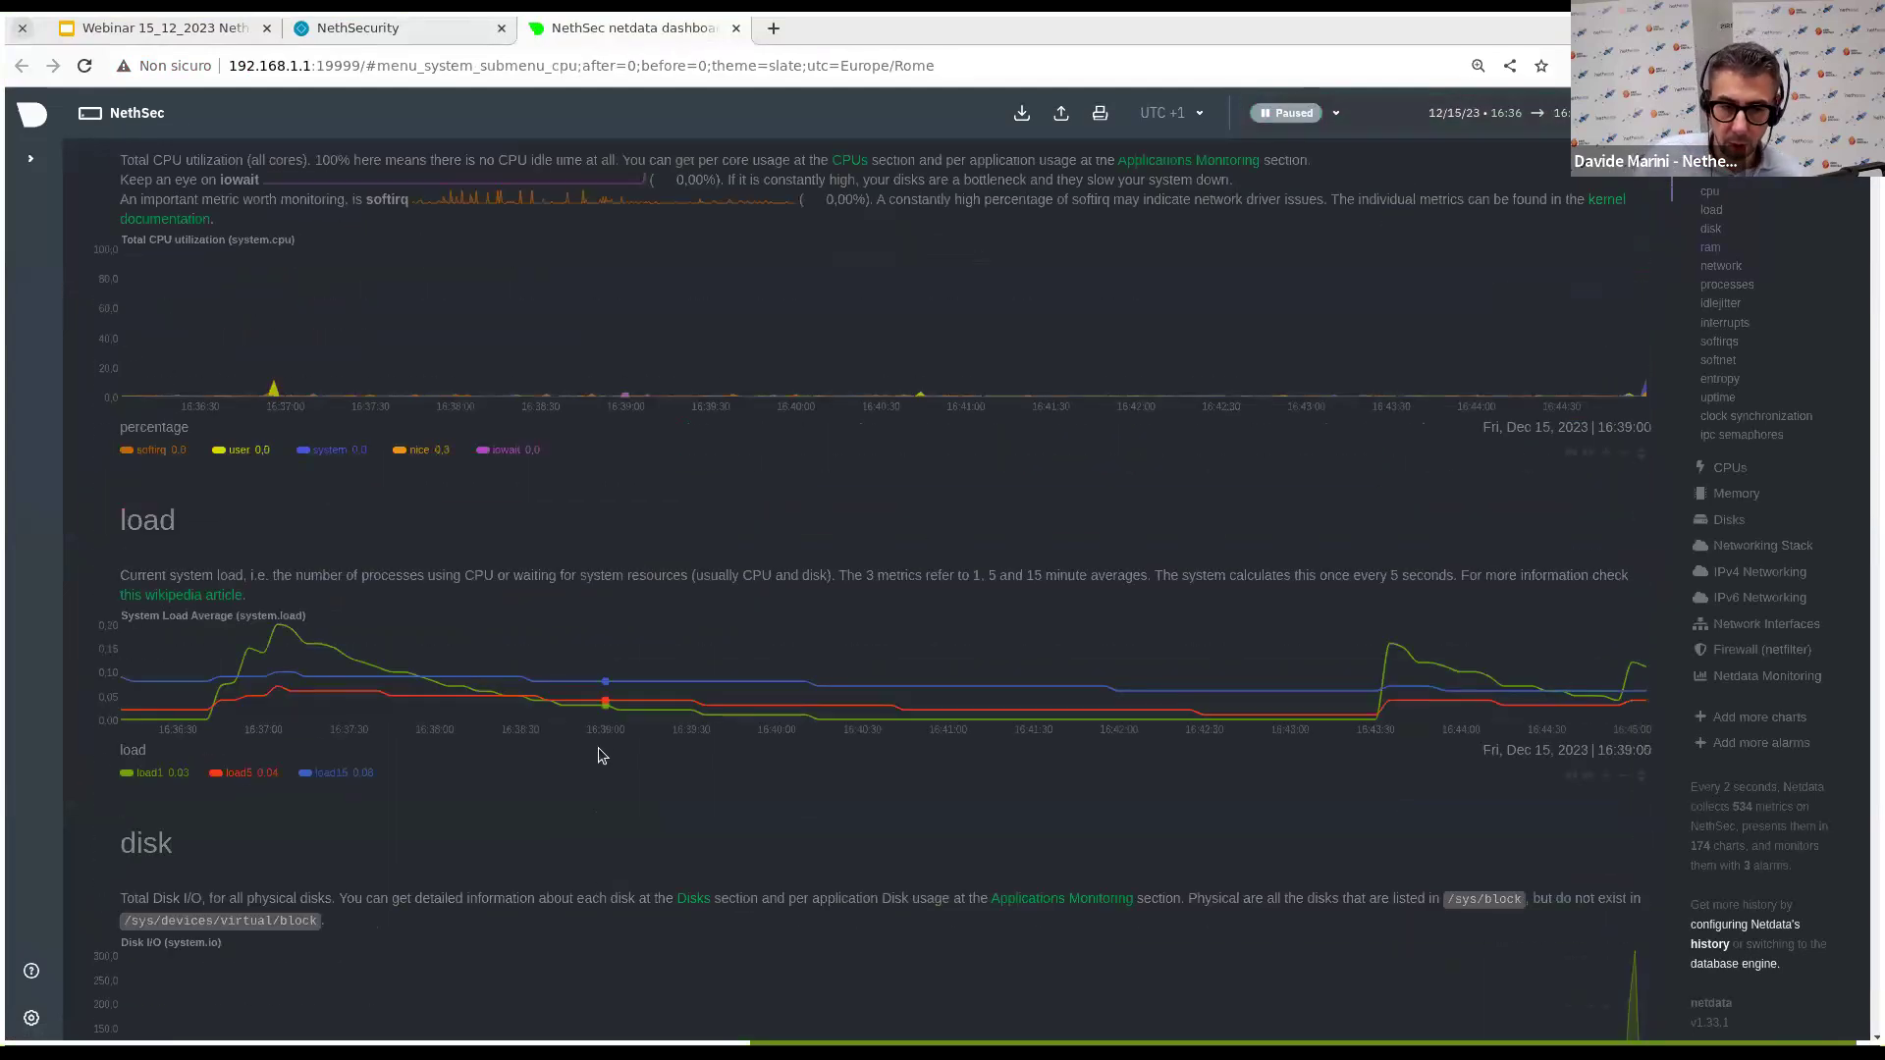
{"action": "scroll", "coordinate": [598, 752], "scroll_direction": "up", "scroll_amount": 4}
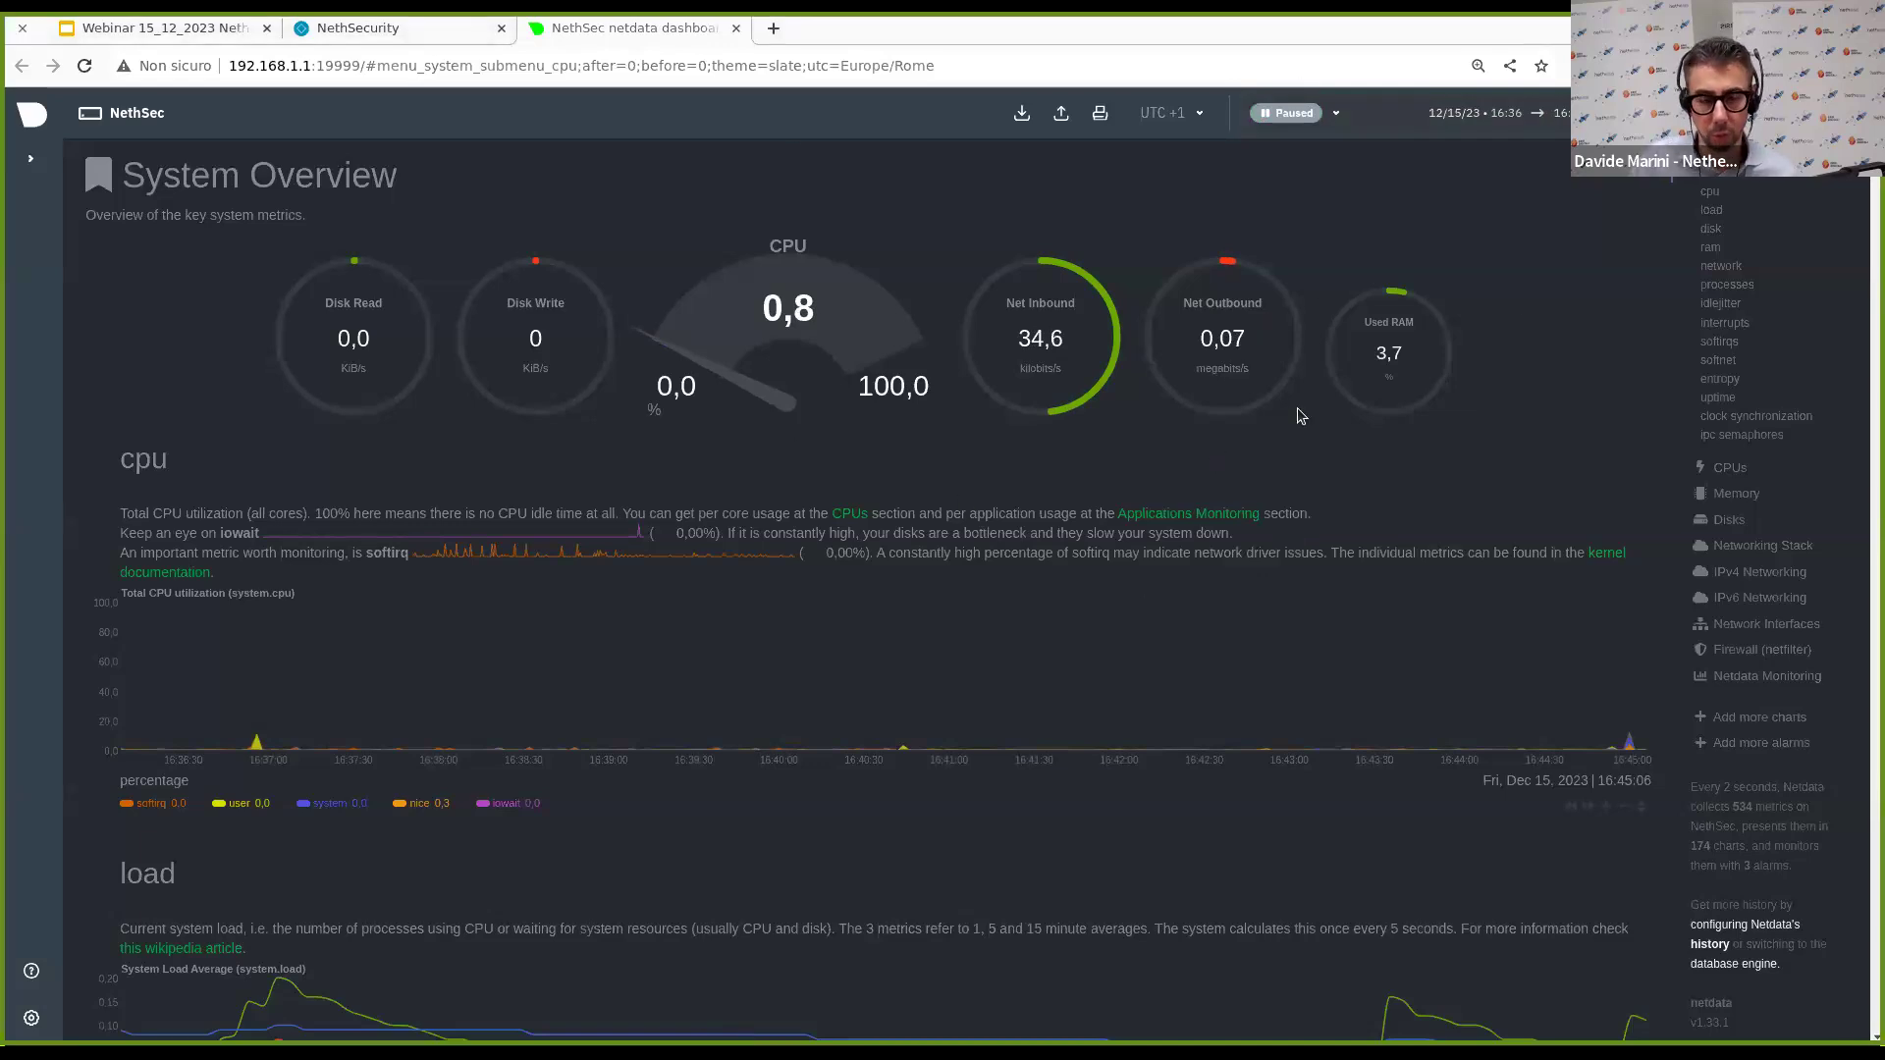
Switch back to NethSecurity, look over the available sections, and view the Backup & restore page.
{"action": "left_click", "coordinate": [386, 30]}
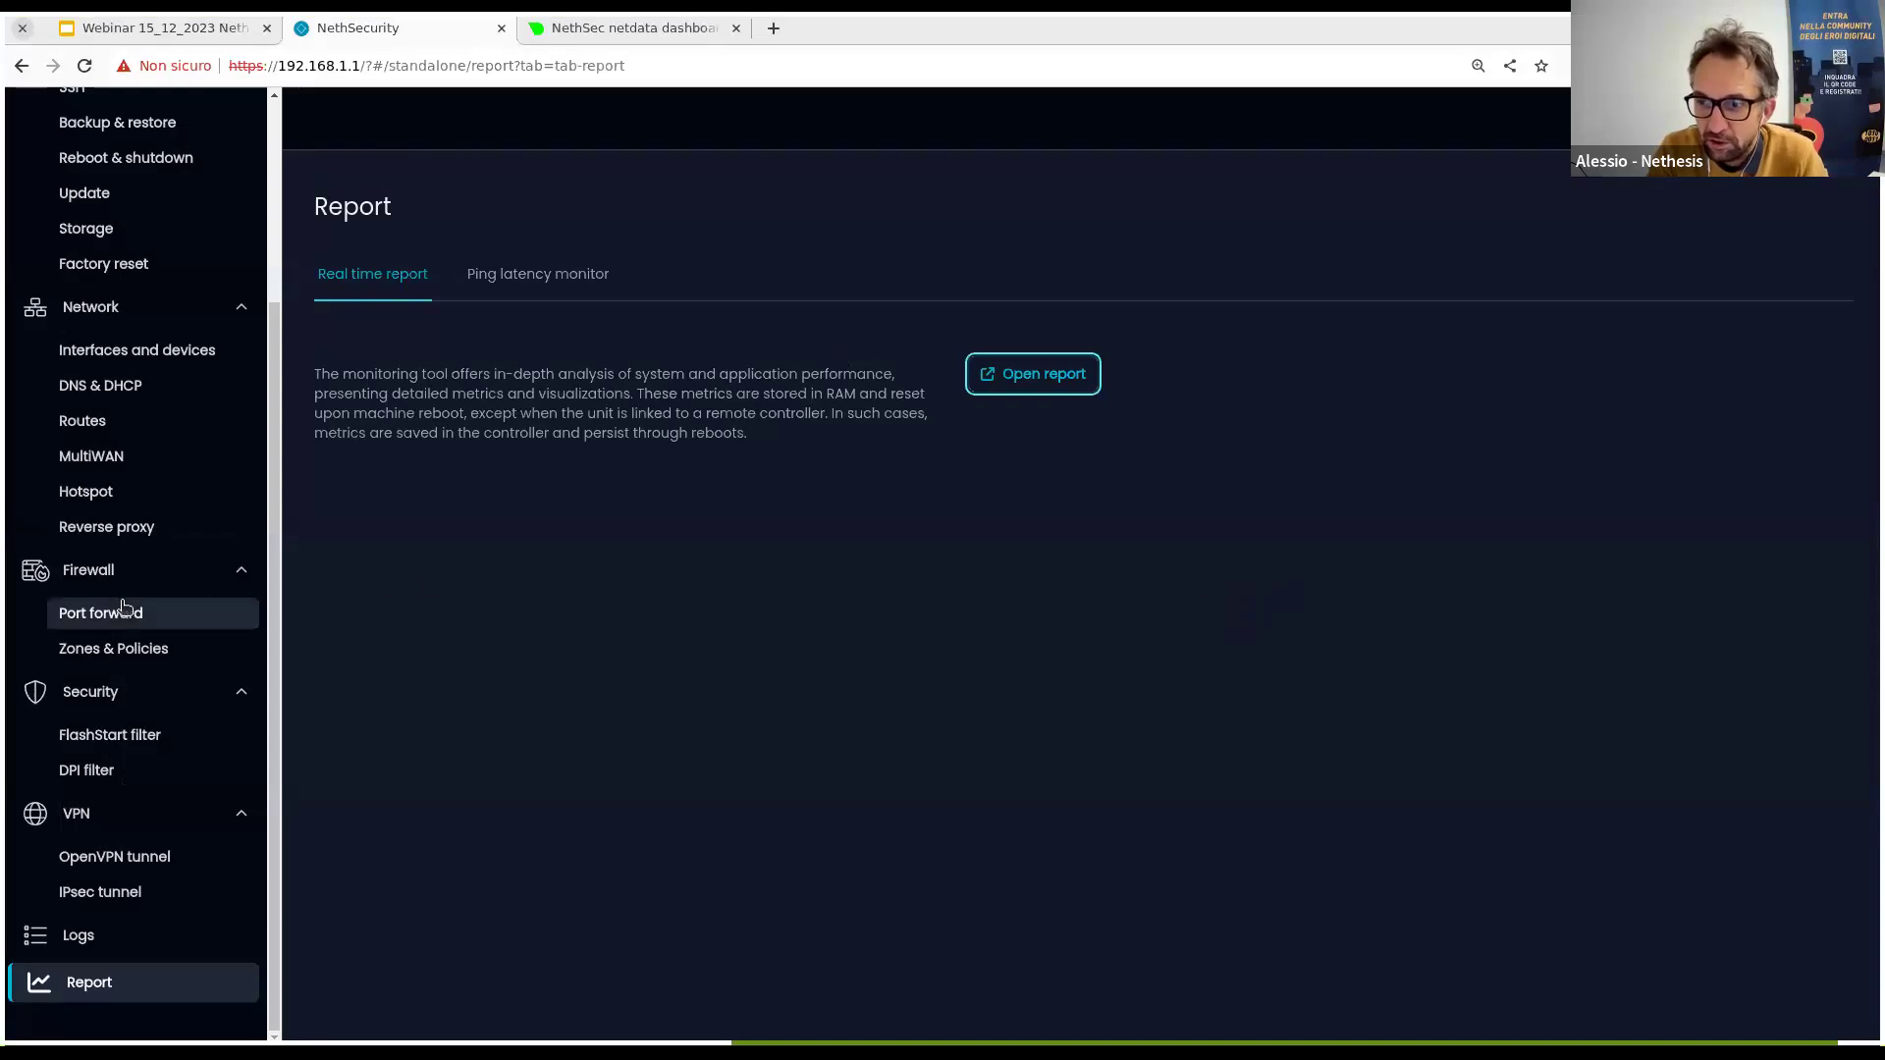
{"action": "scroll", "coordinate": [128, 606], "scroll_direction": "up", "scroll_amount": 3}
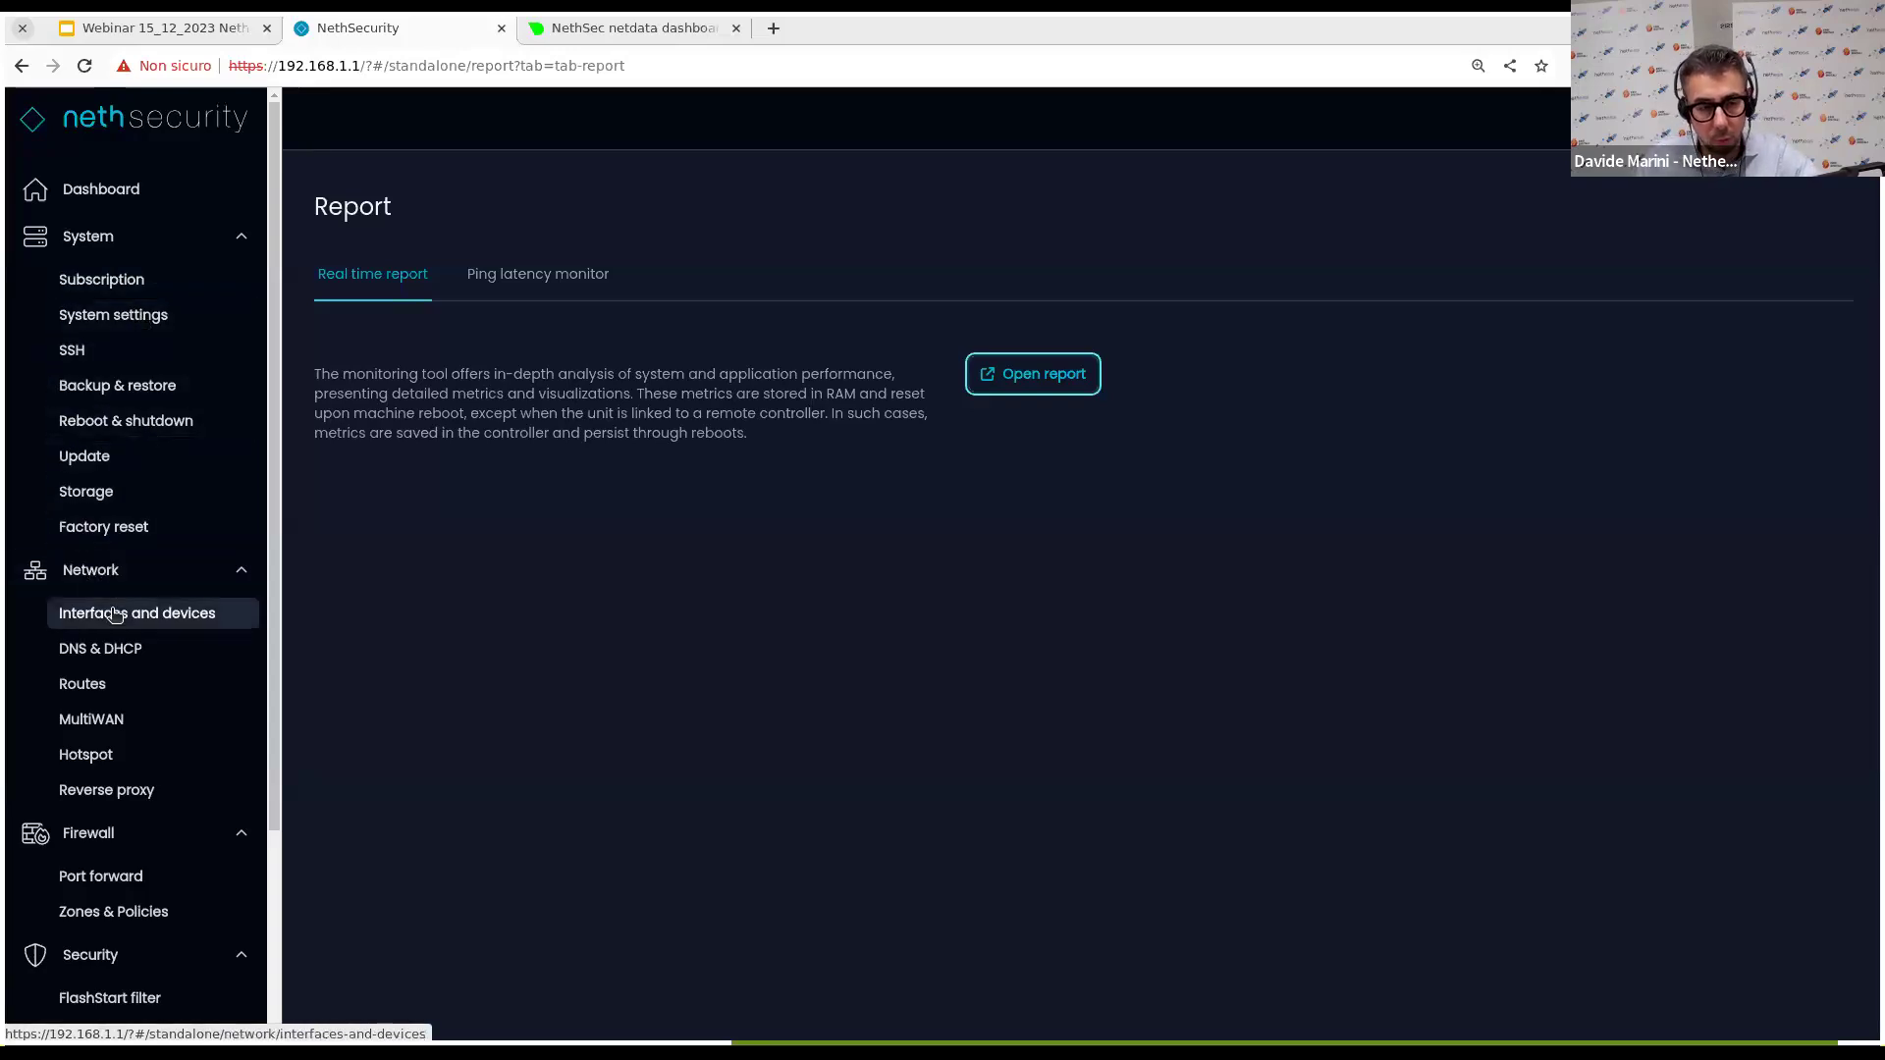
{"action": "scroll", "coordinate": [113, 619], "scroll_direction": "down", "scroll_amount": 3}
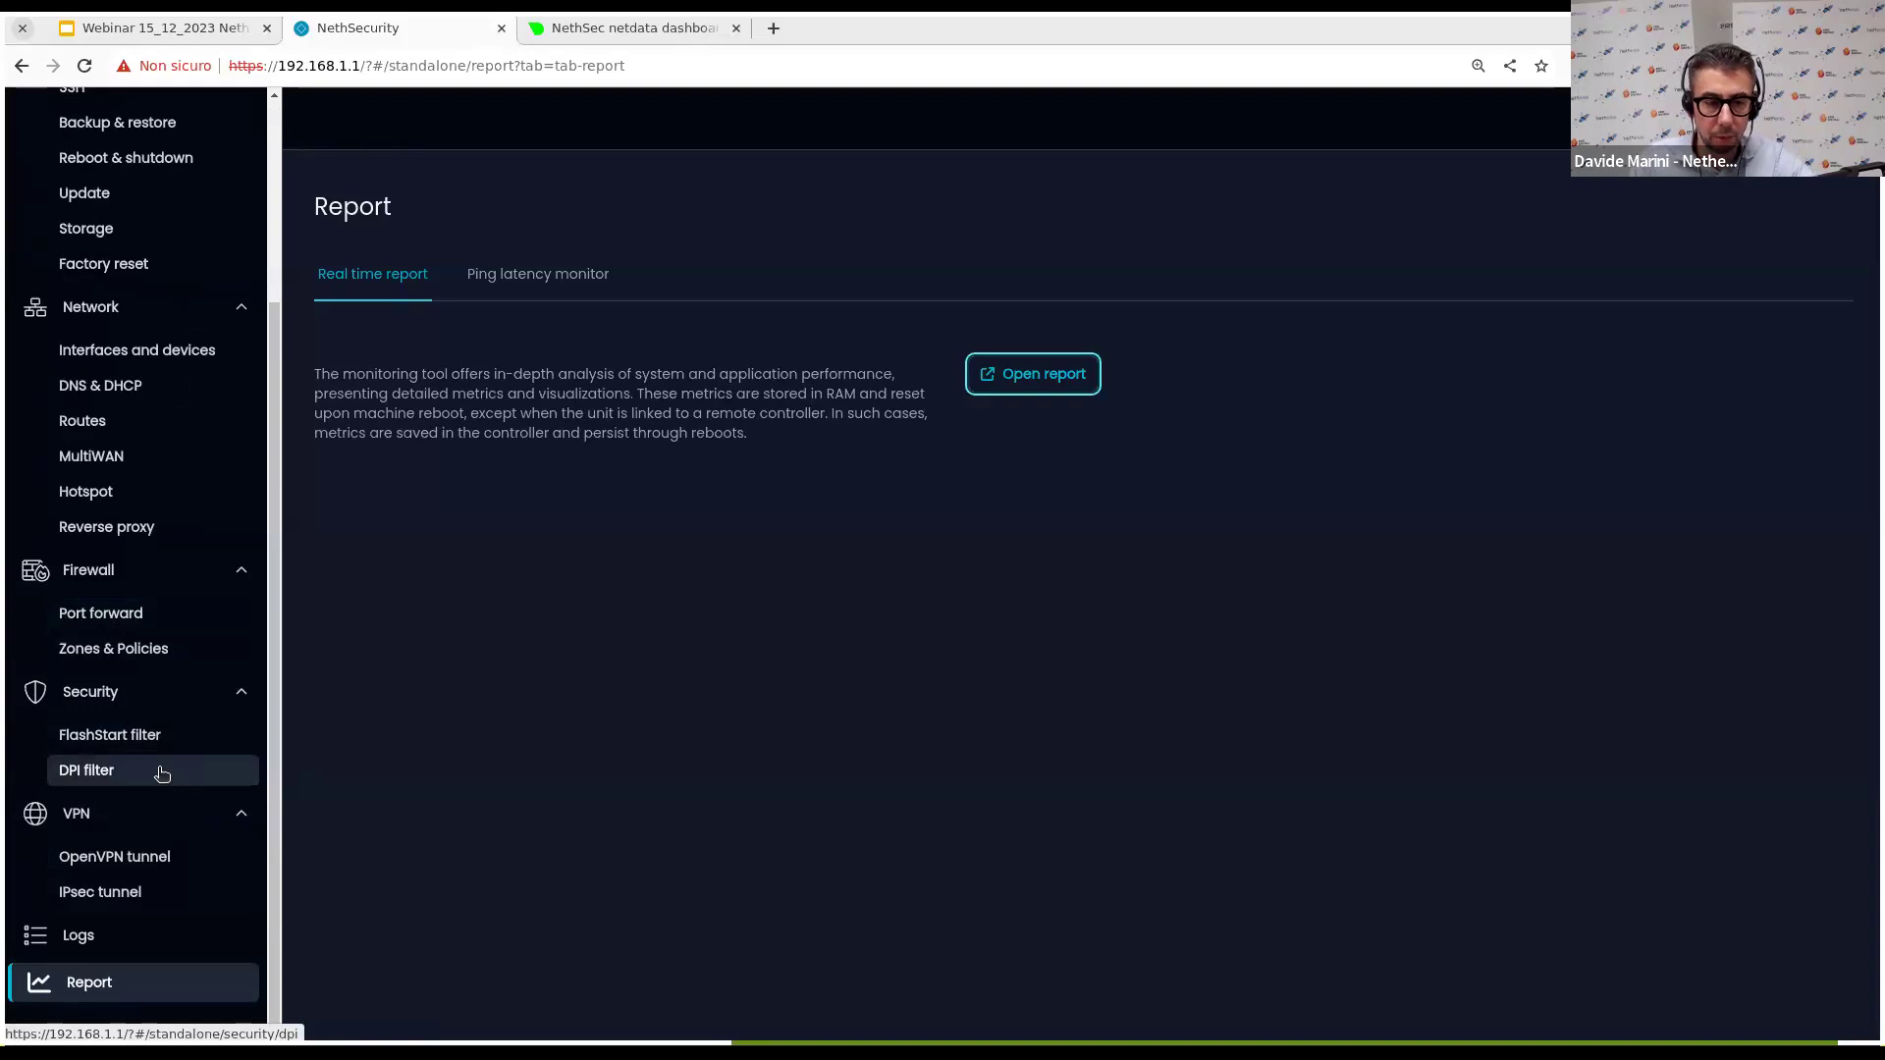
{"action": "scroll", "coordinate": [162, 774], "scroll_direction": "up", "scroll_amount": 3}
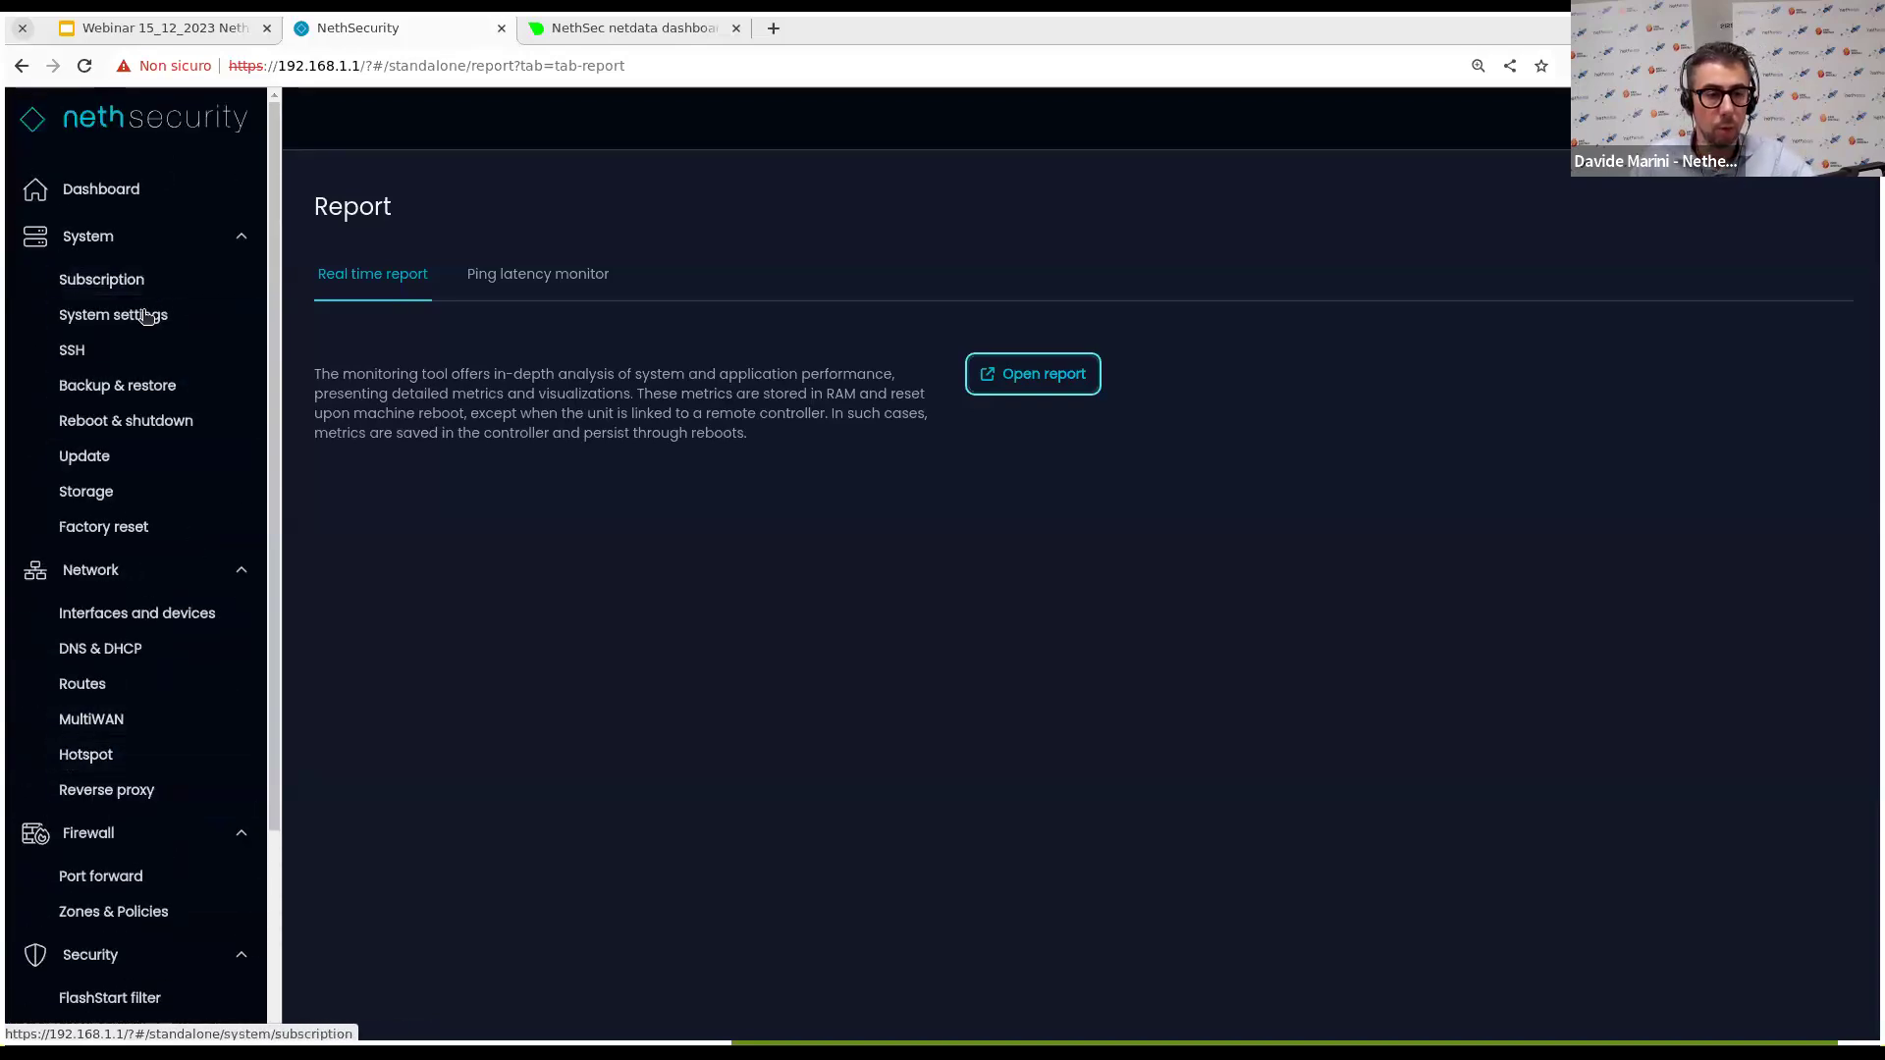
{"action": "left_click", "coordinate": [130, 402]}
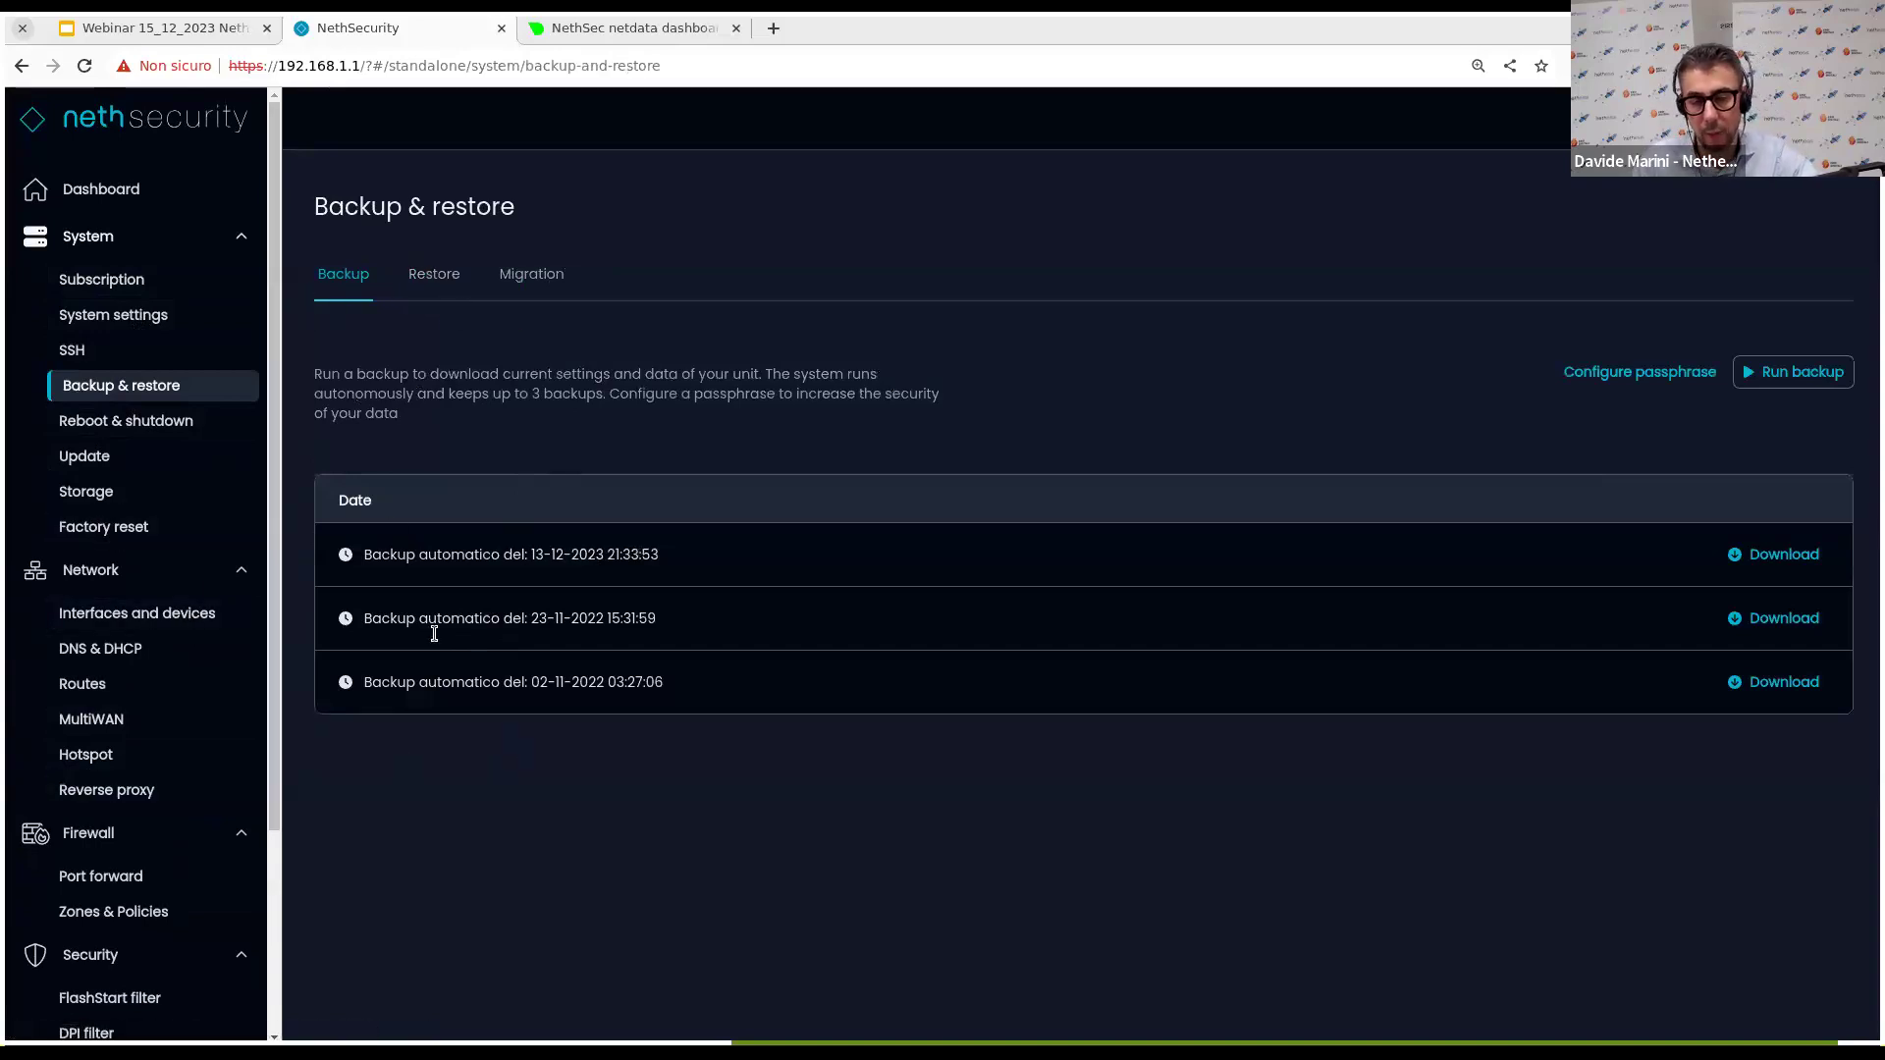
{"action": "scroll", "coordinate": [180, 688], "scroll_direction": "down", "scroll_amount": 2}
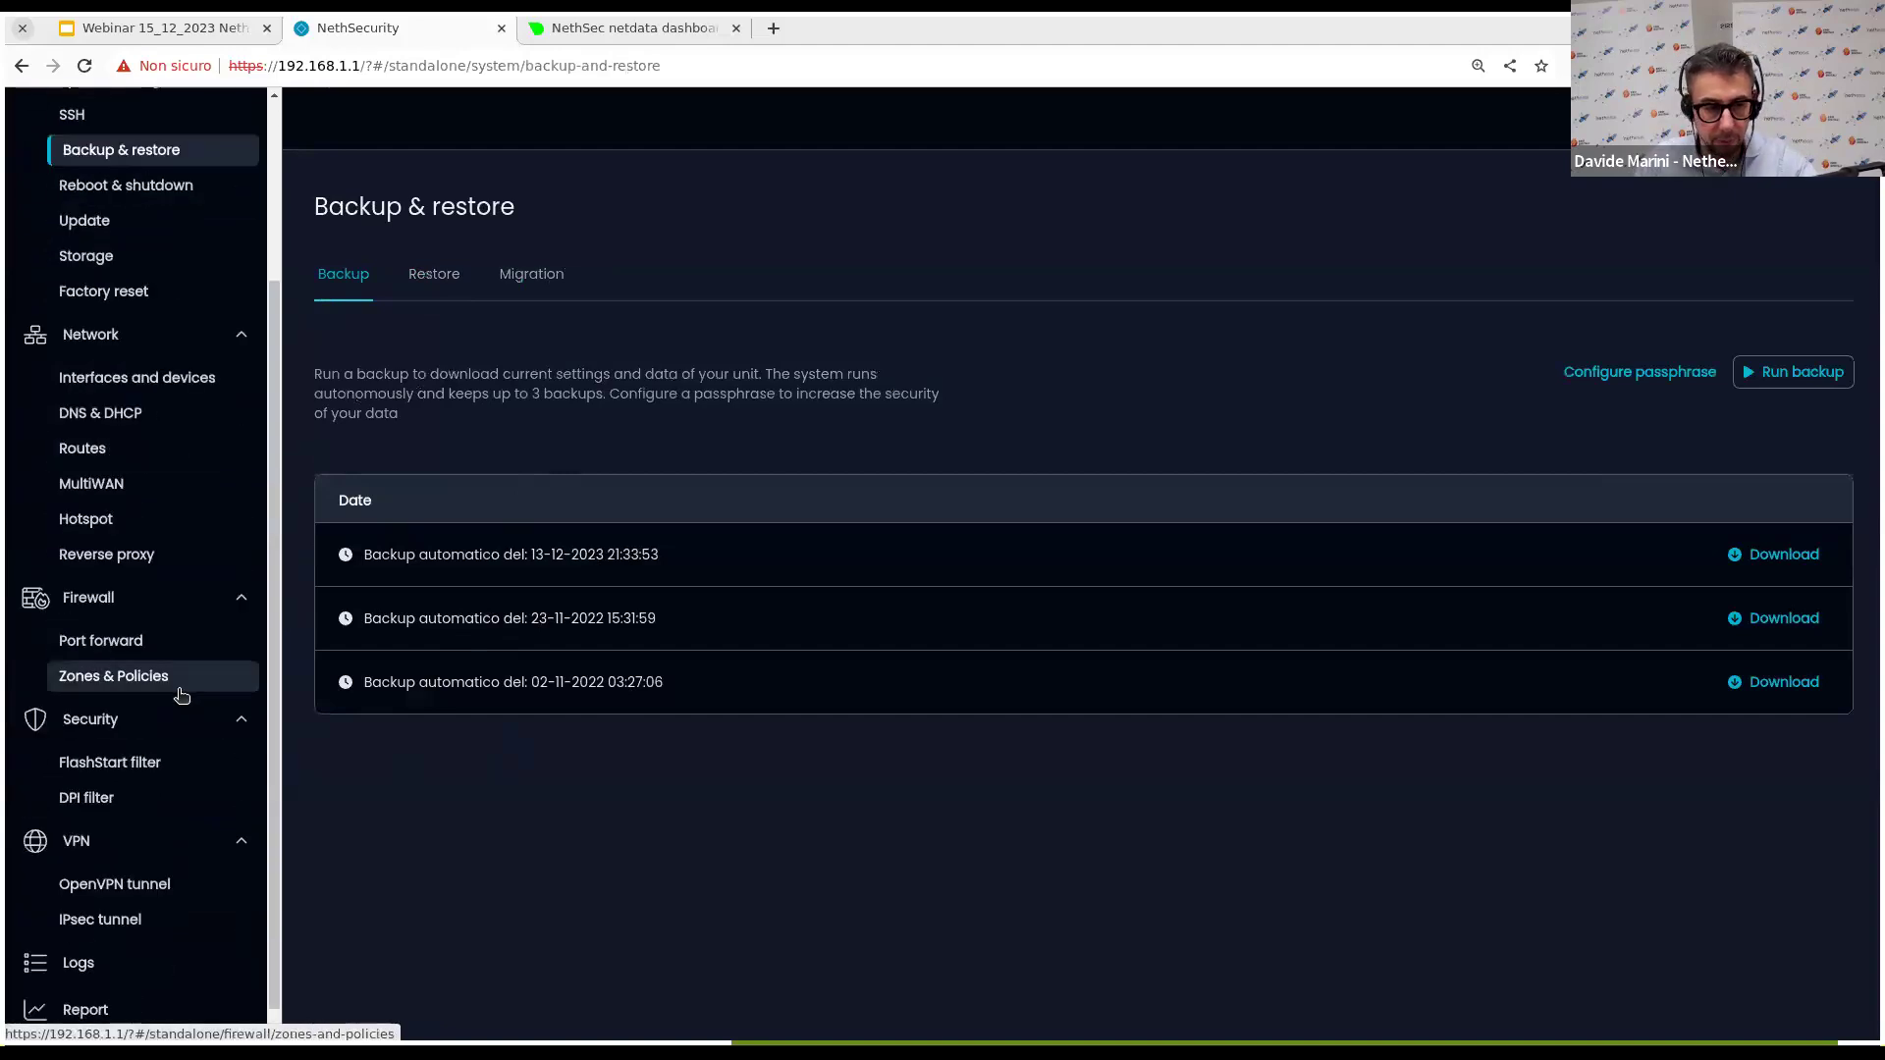
{"action": "scroll", "coordinate": [149, 394], "scroll_direction": "up", "scroll_amount": 2}
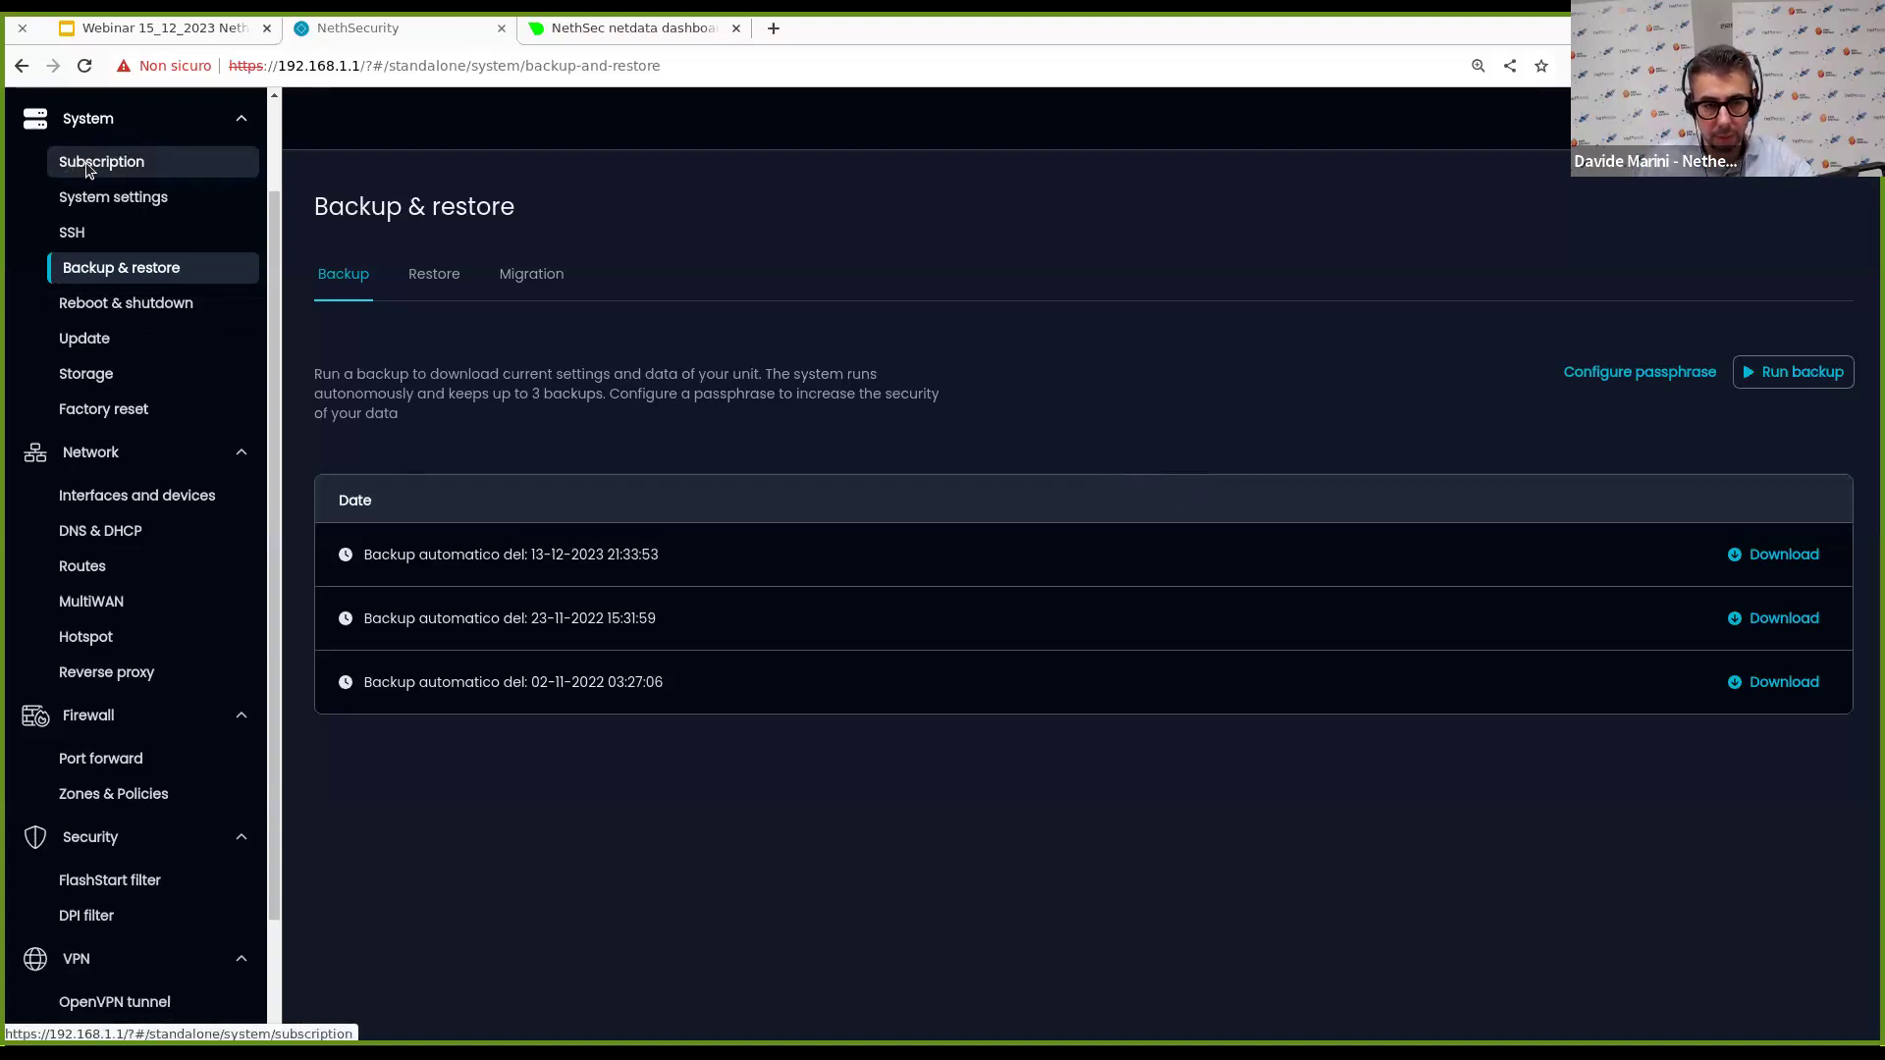
Load docs.nethsecurity.org in place of the netdata dashboard and view the documentation's Download page.
{"action": "mouse_move", "coordinate": [672, 37]}
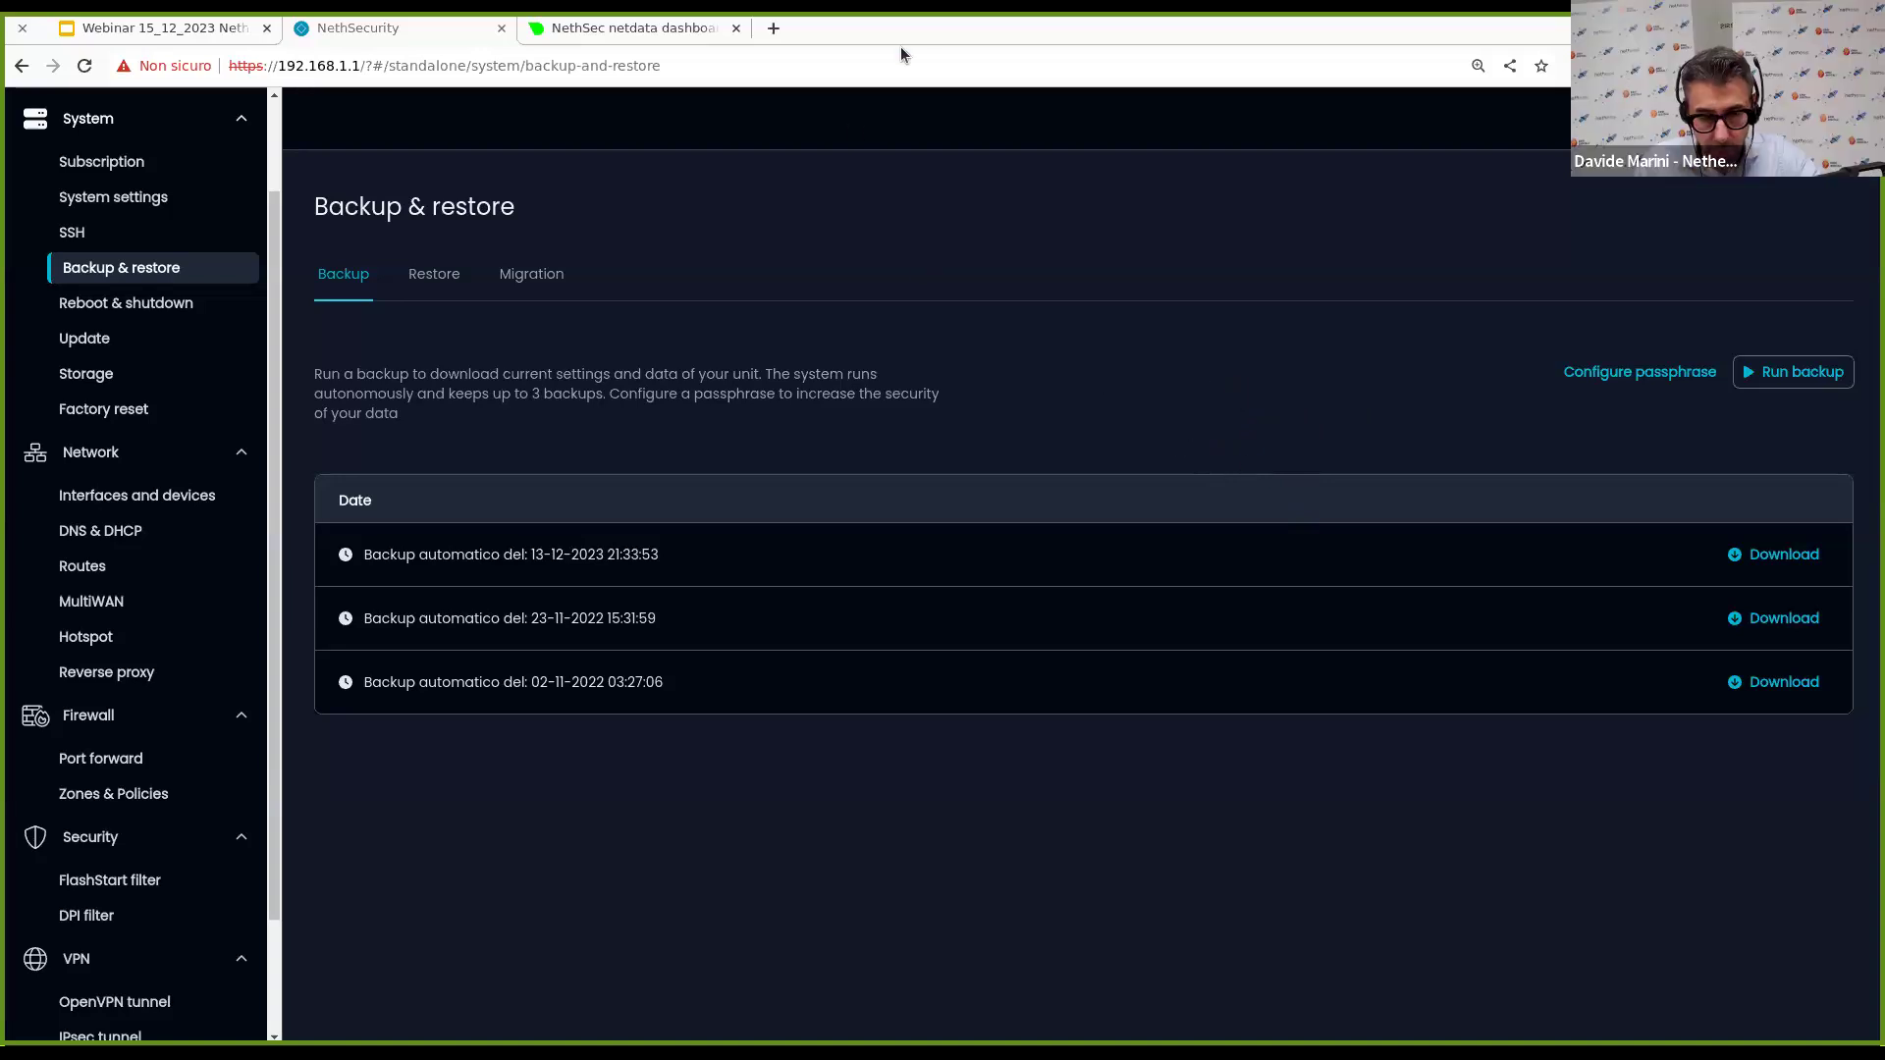
{"action": "left_click", "coordinate": [688, 31]}
{"action": "left_click", "coordinate": [616, 67]}
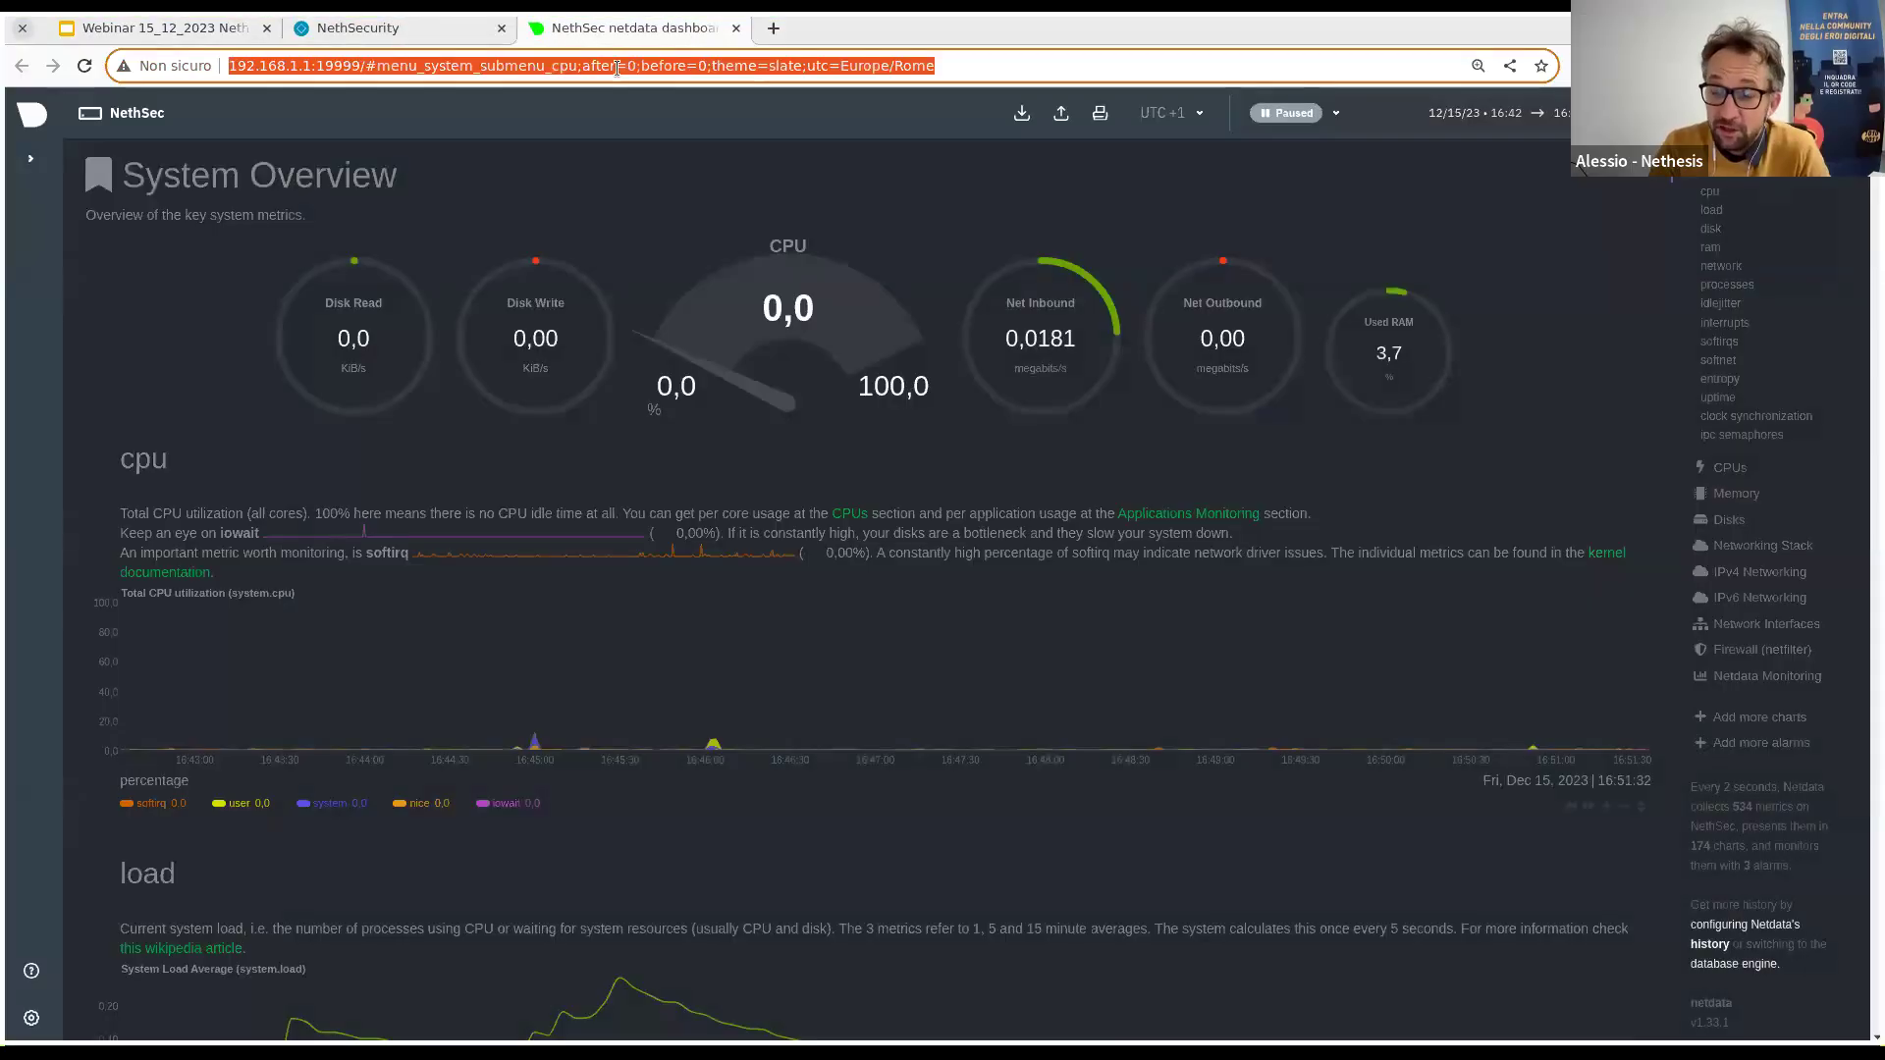
{"action": "type", "text": "docs.nethsecurity.org"}
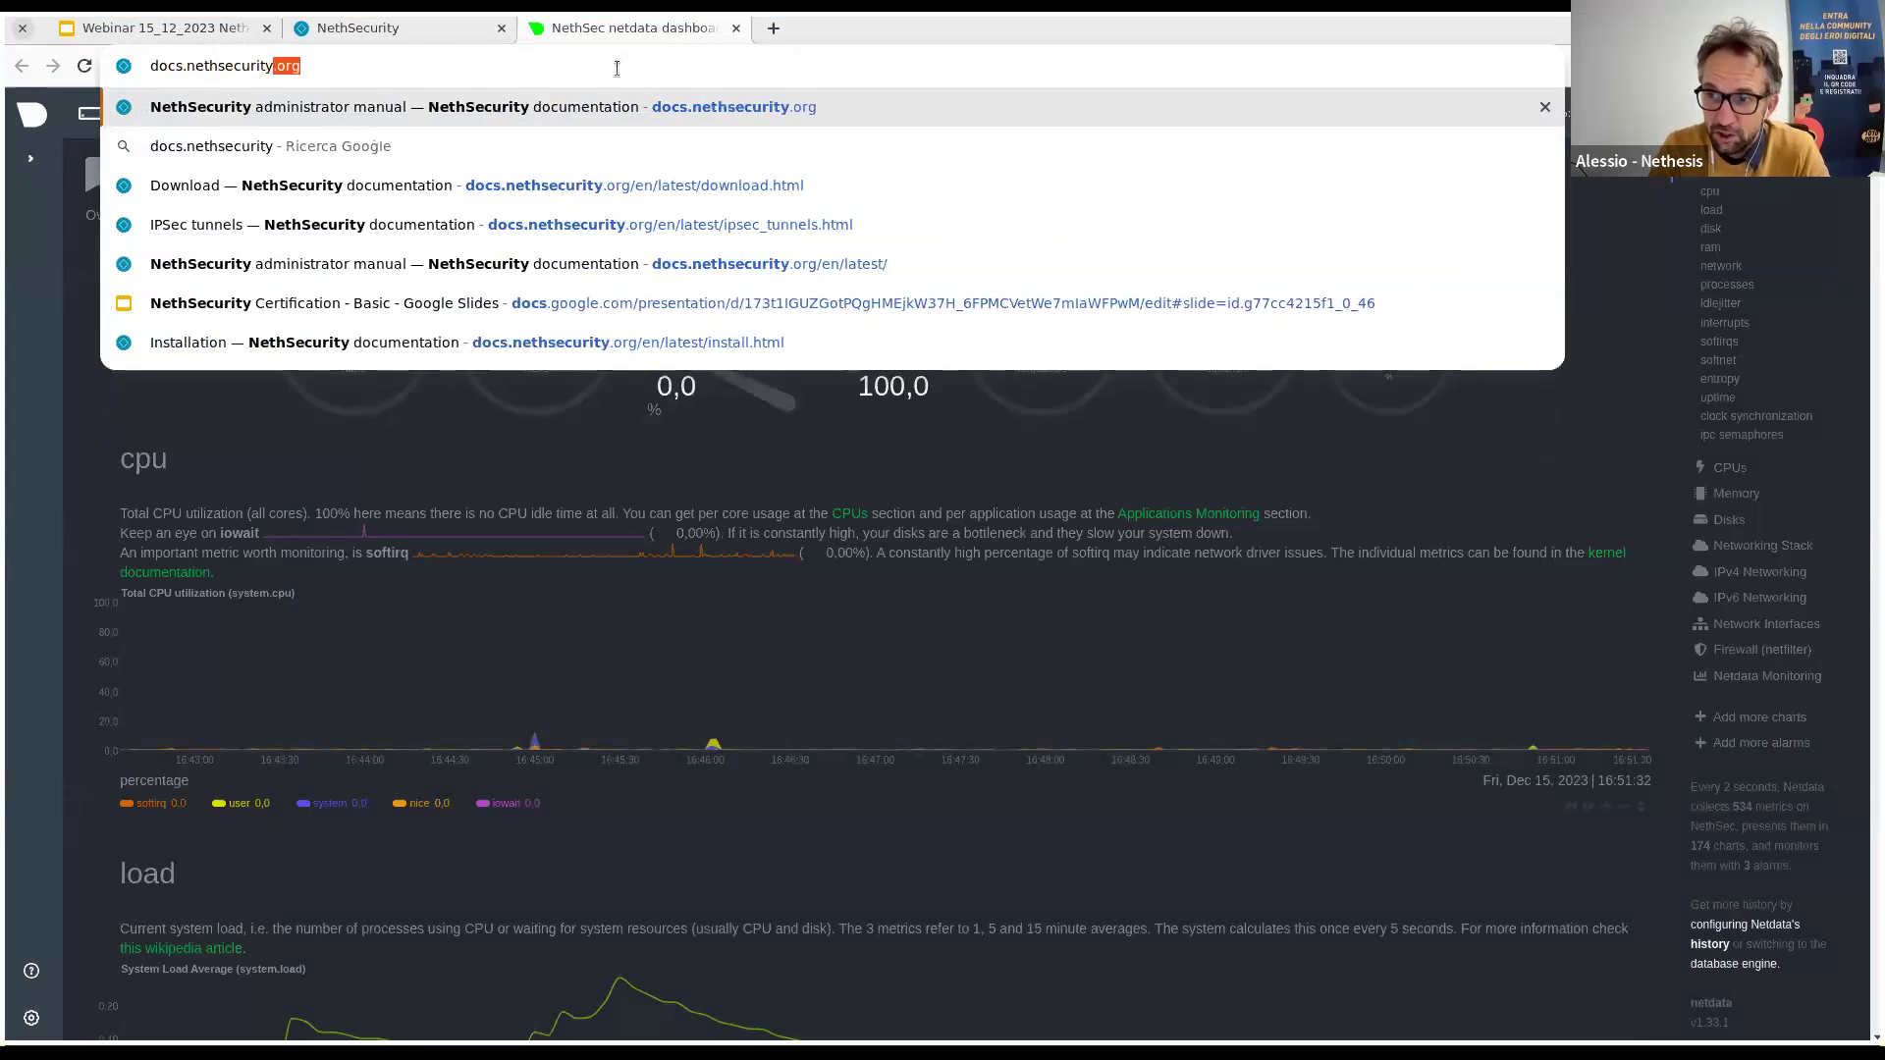
{"action": "key", "text": "Return"}
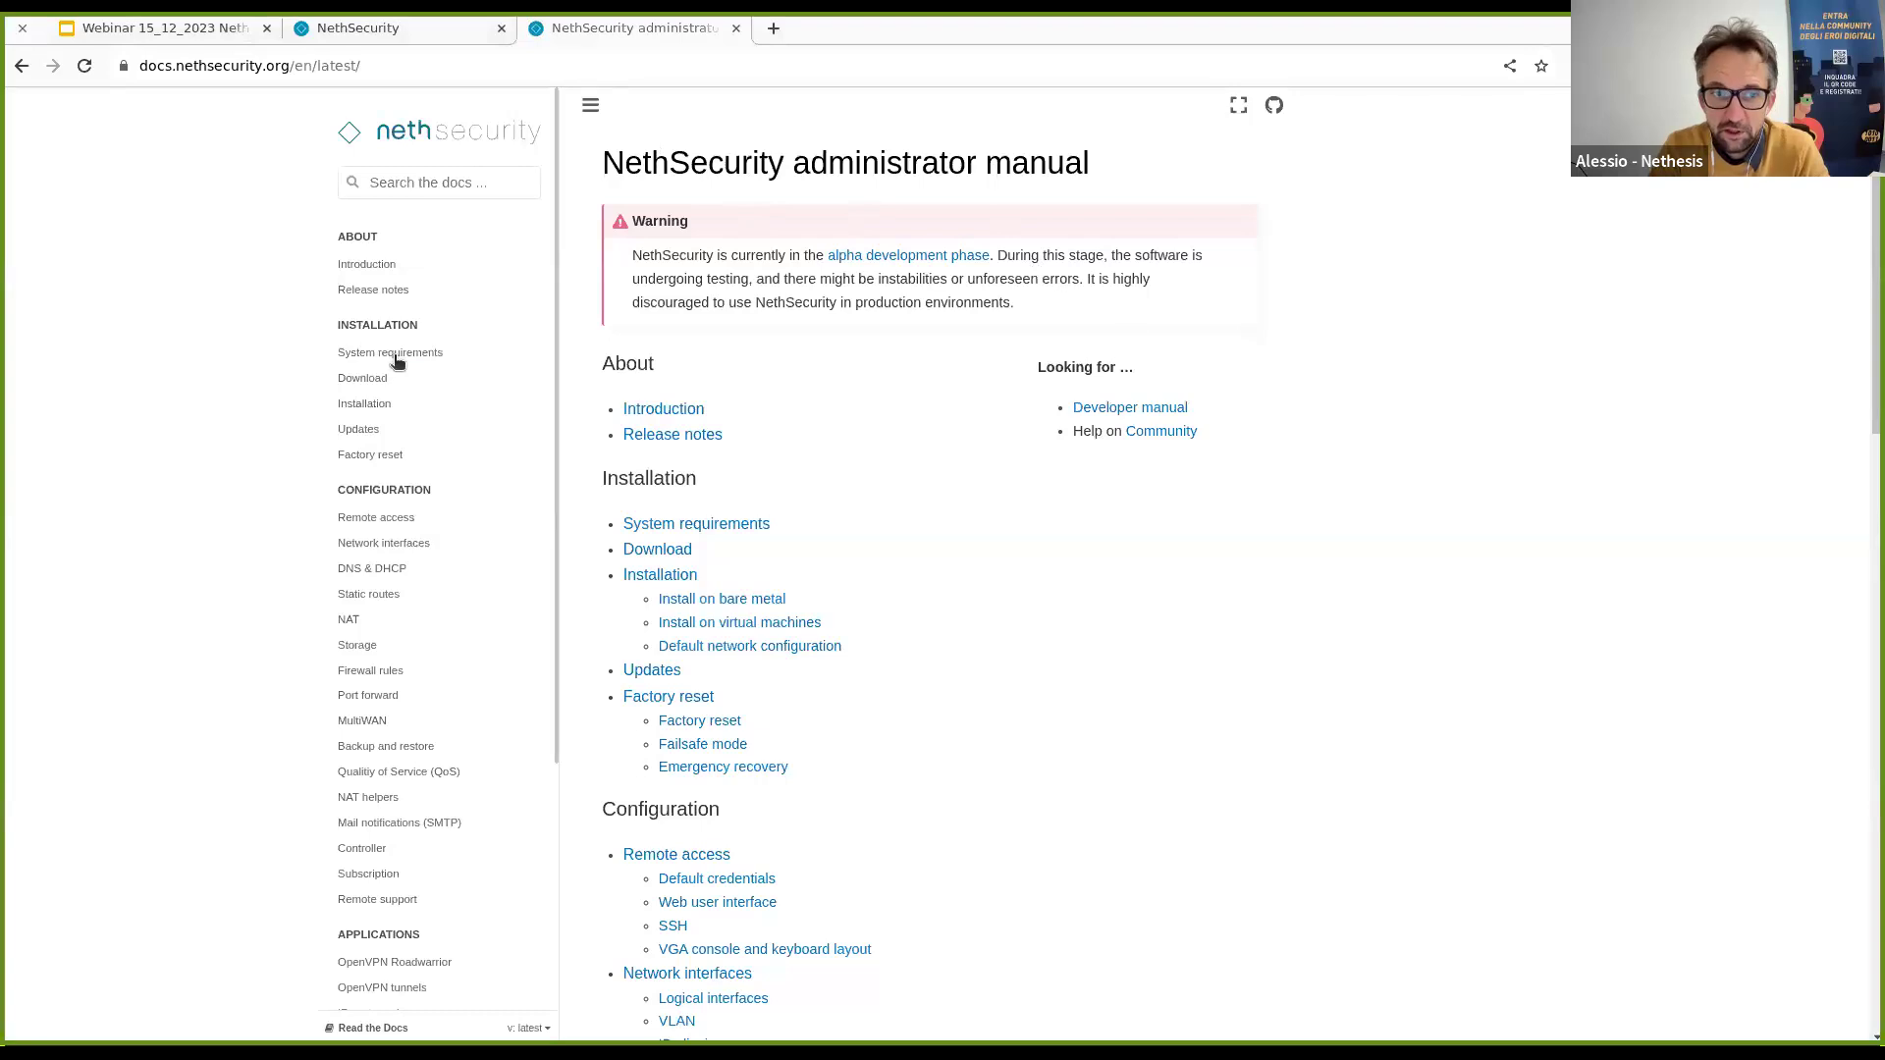
{"action": "left_click", "coordinate": [365, 378]}
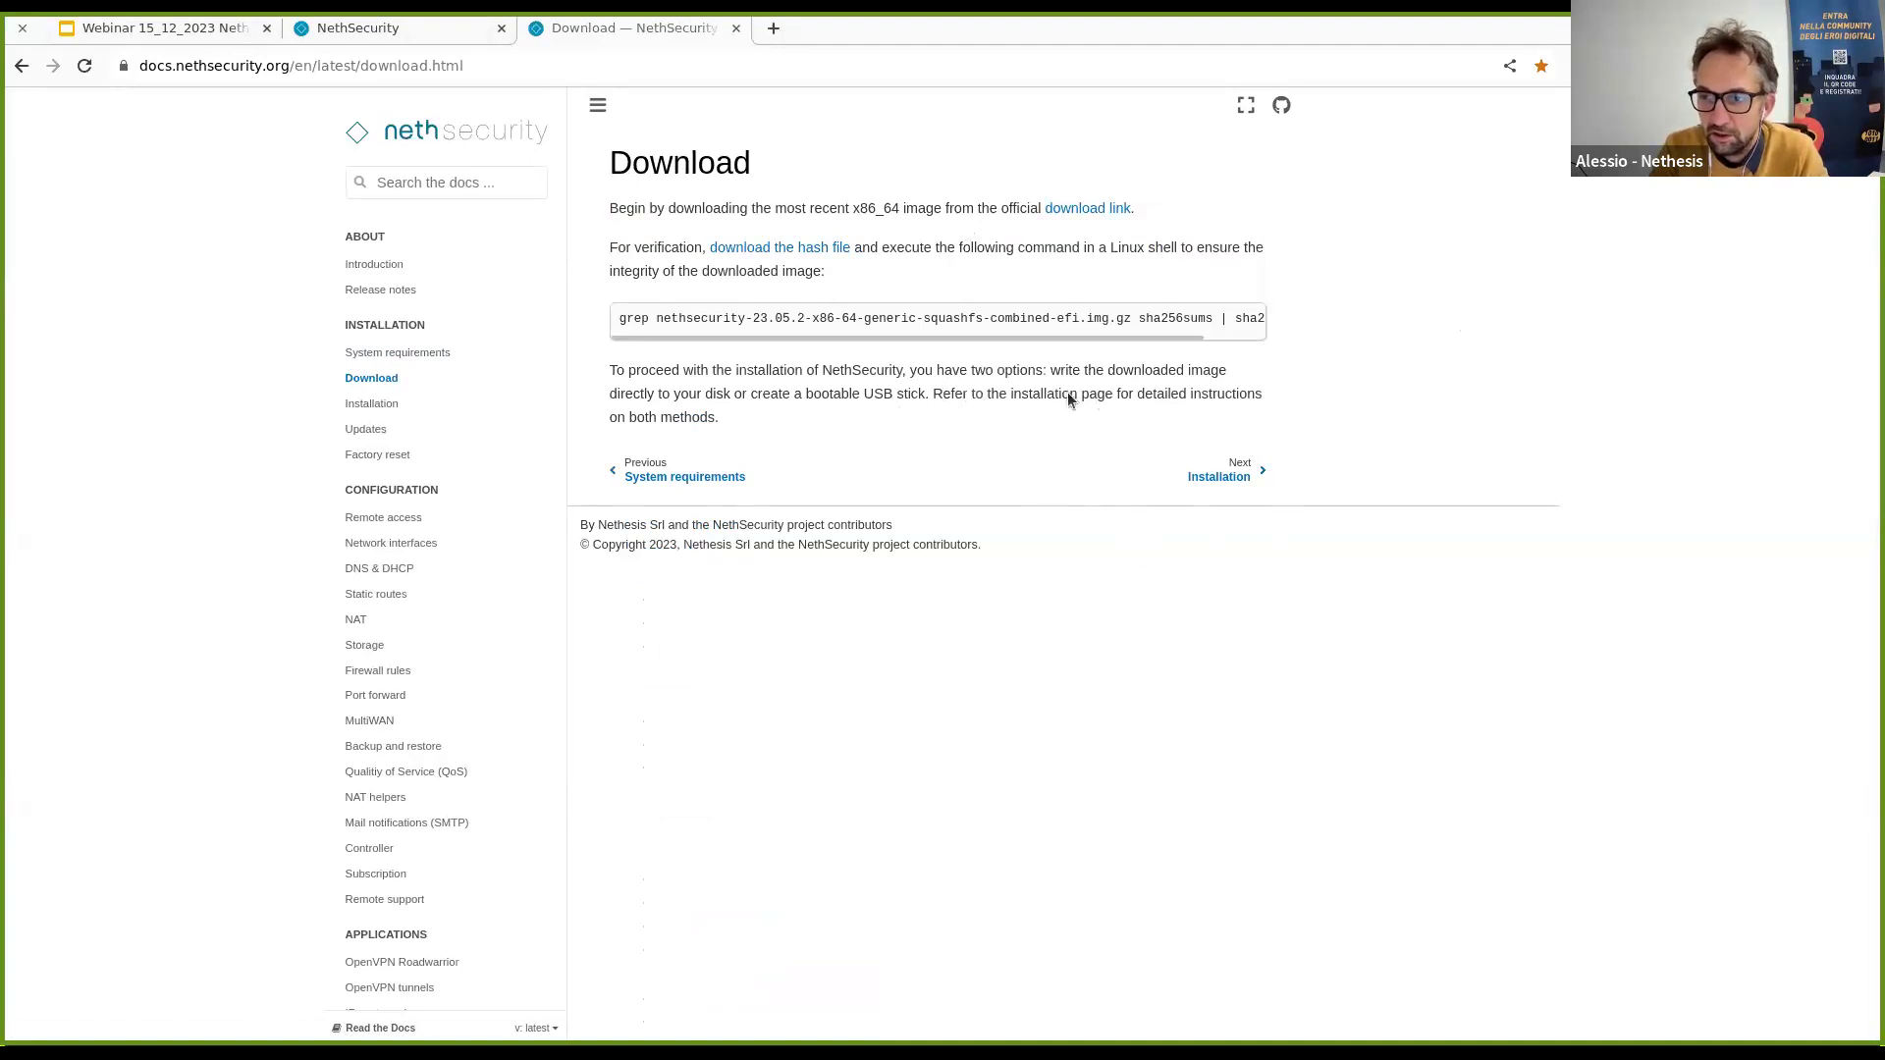
Switch back to the Backup & restore page in NethSecurity.
{"action": "left_click", "coordinate": [396, 29]}
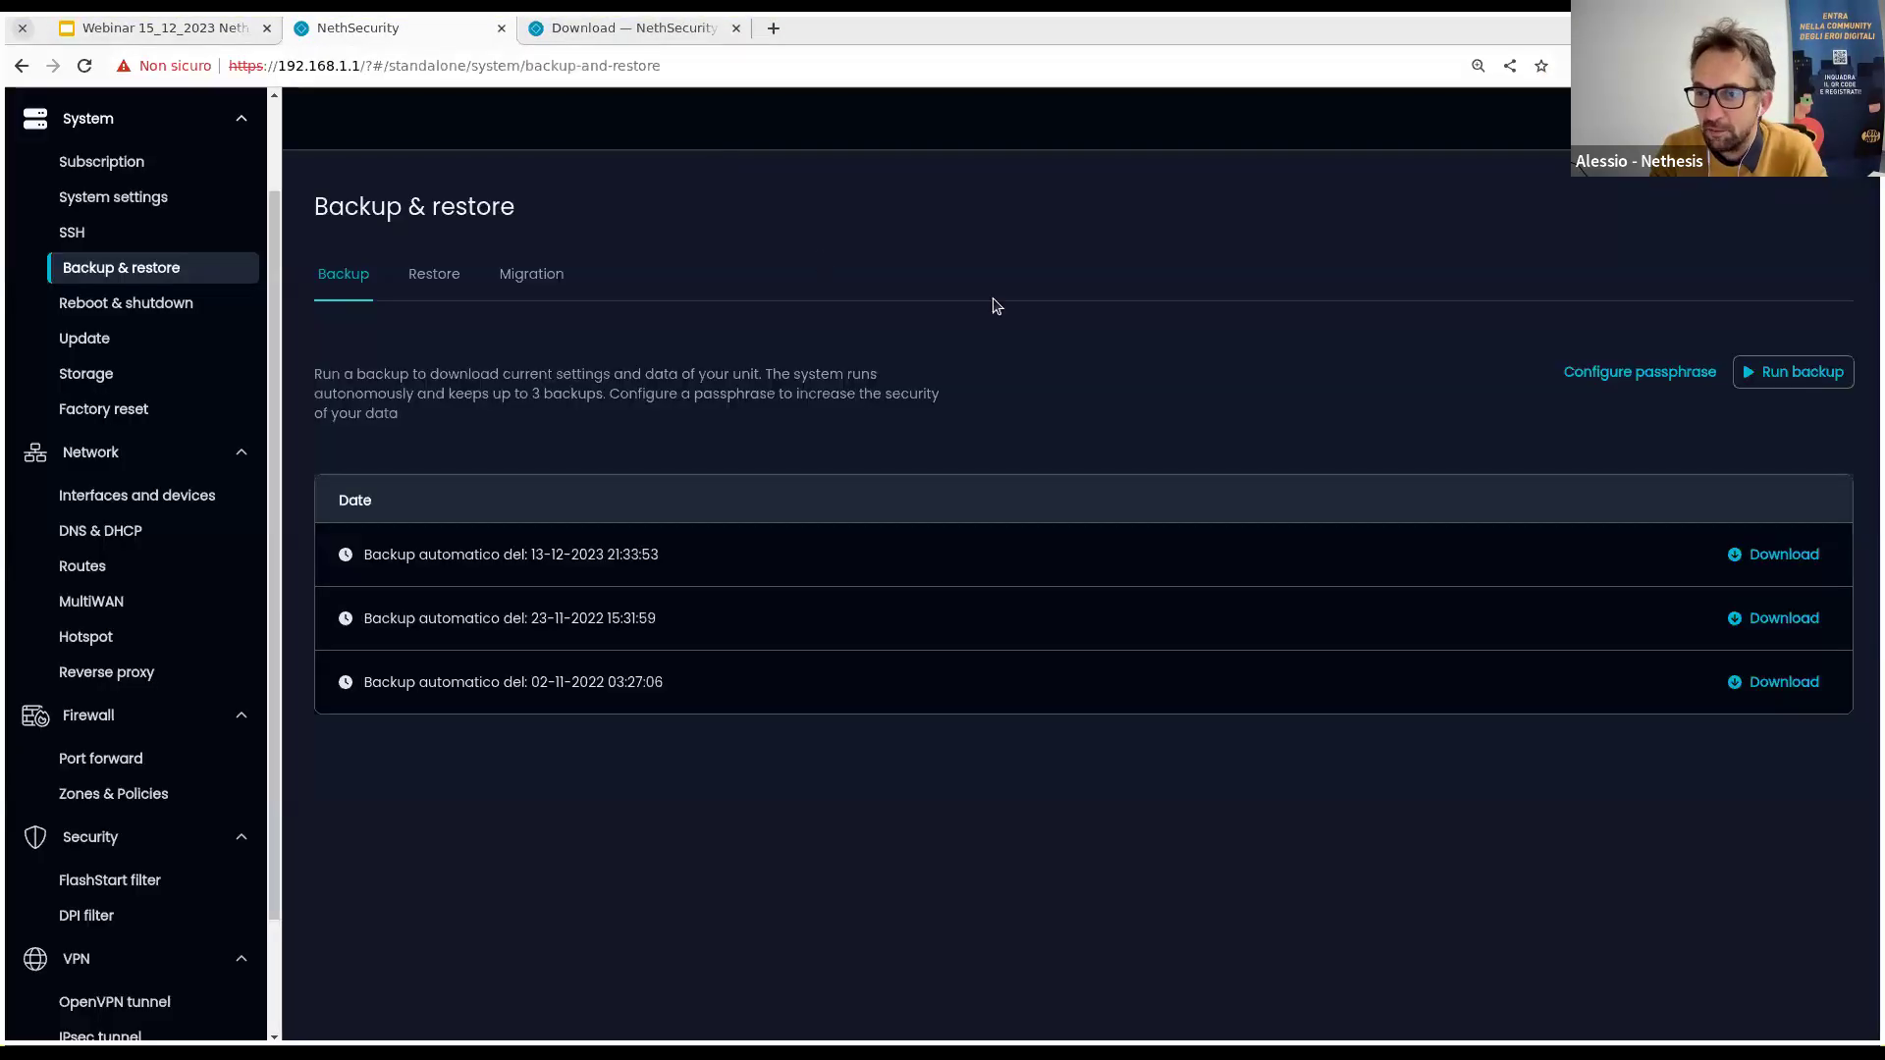
{"action": "scroll", "coordinate": [146, 468], "scroll_direction": "up", "scroll_amount": 1}
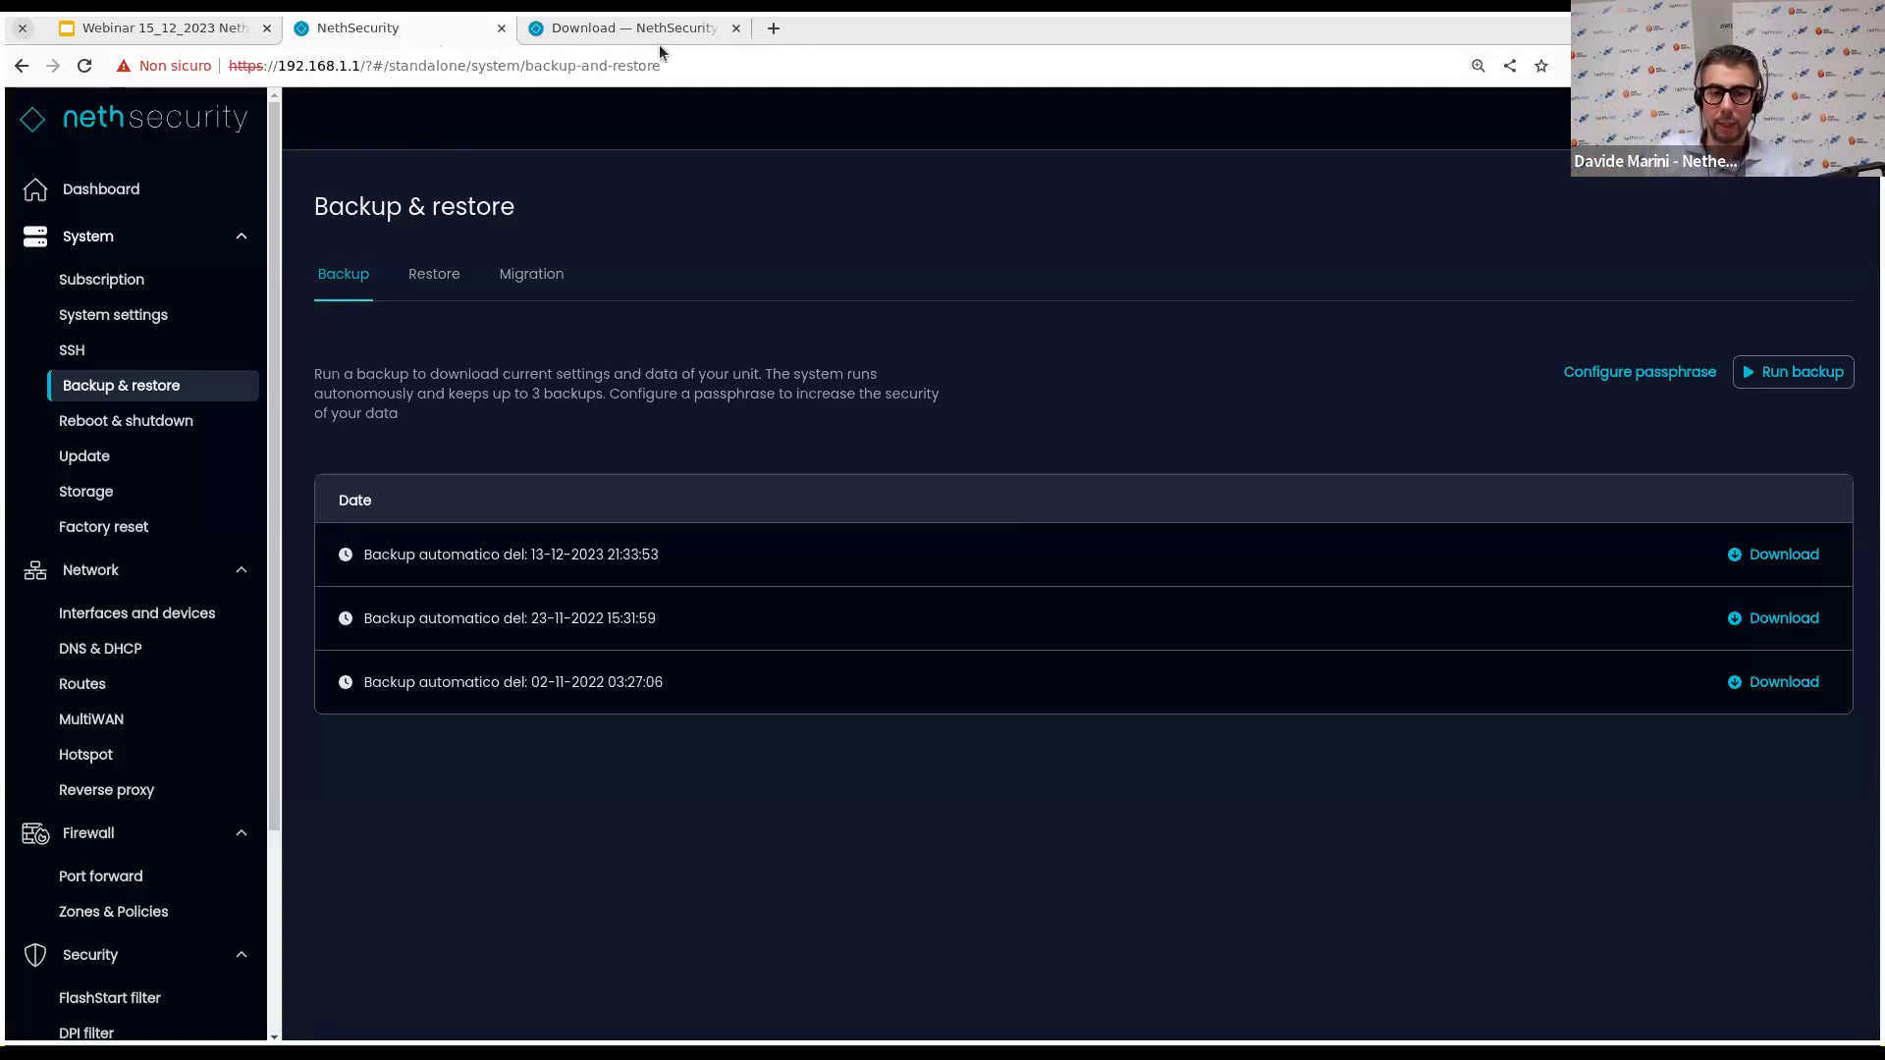
Switch to the webinar presentation in Google Slides and show the INSTALLAZIONE slides, from Virtual Machine and Bare Metal through to ns-install.
{"action": "left_click", "coordinate": [157, 37]}
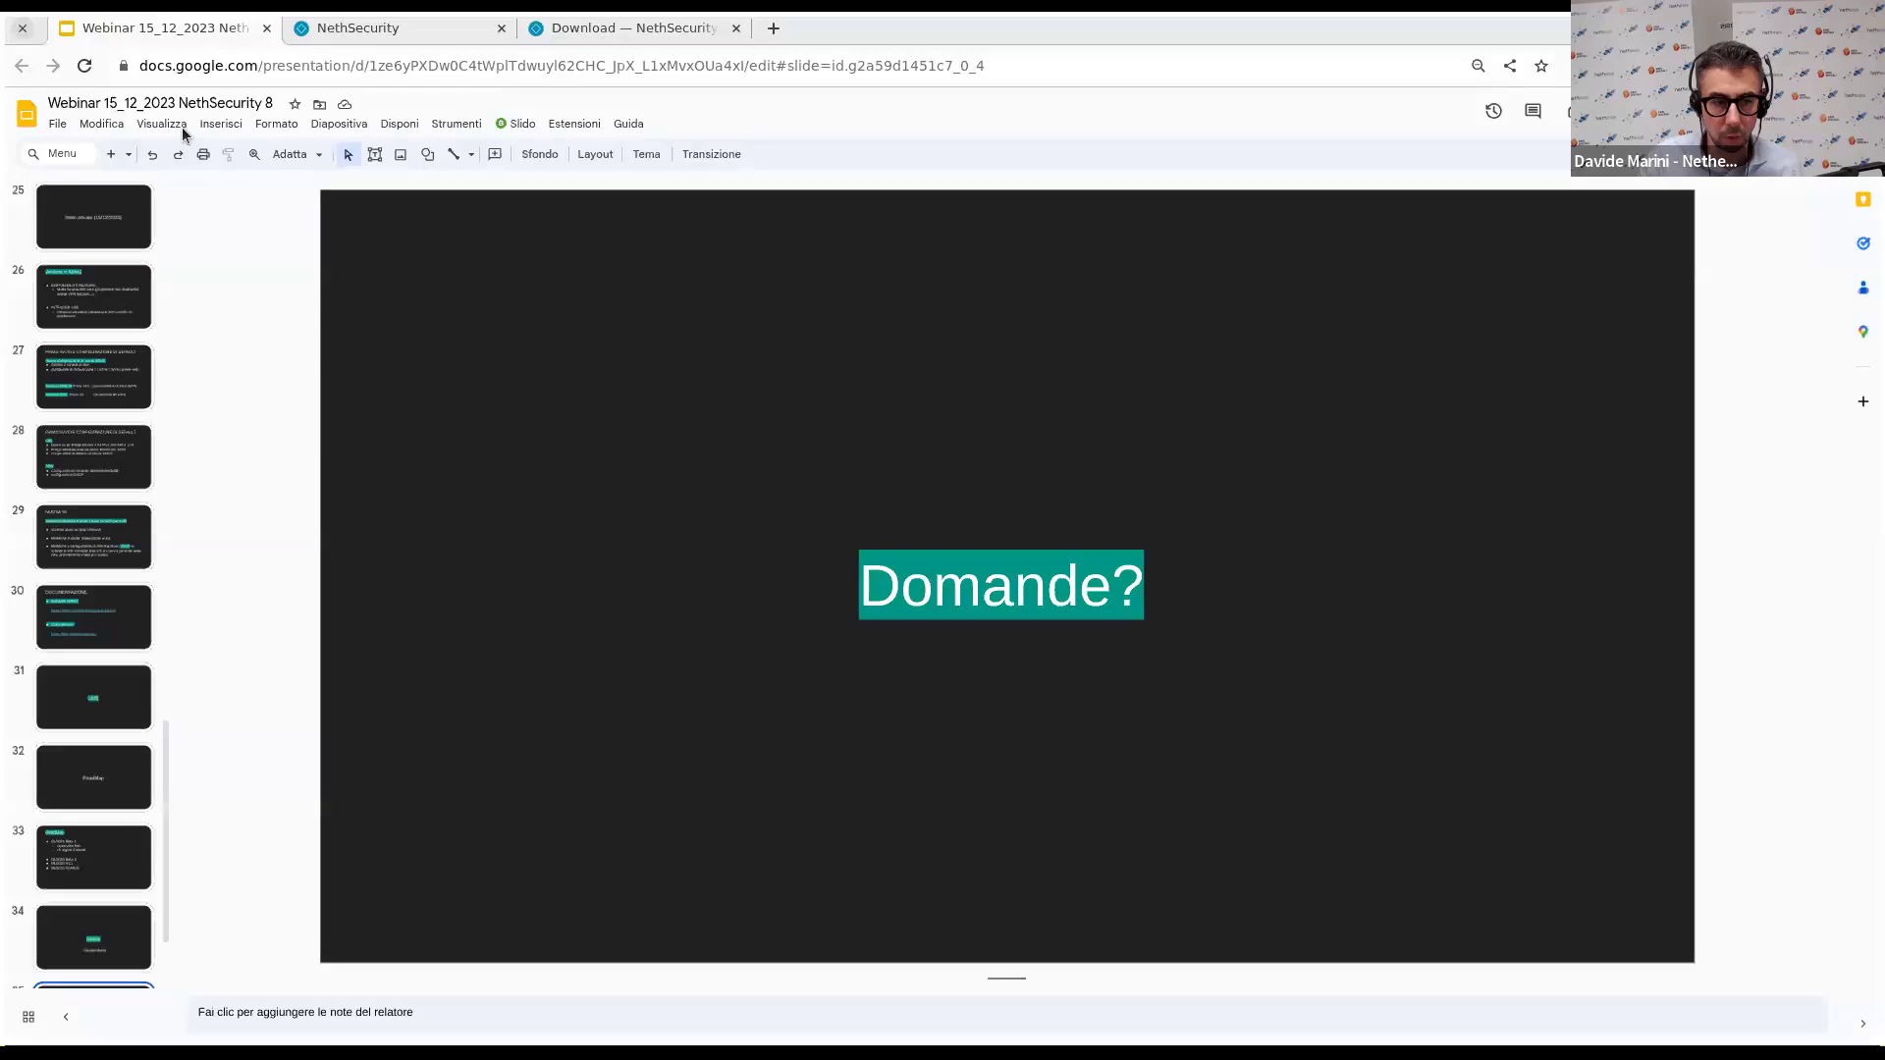
{"action": "scroll", "coordinate": [88, 396], "scroll_direction": "up", "scroll_amount": 10}
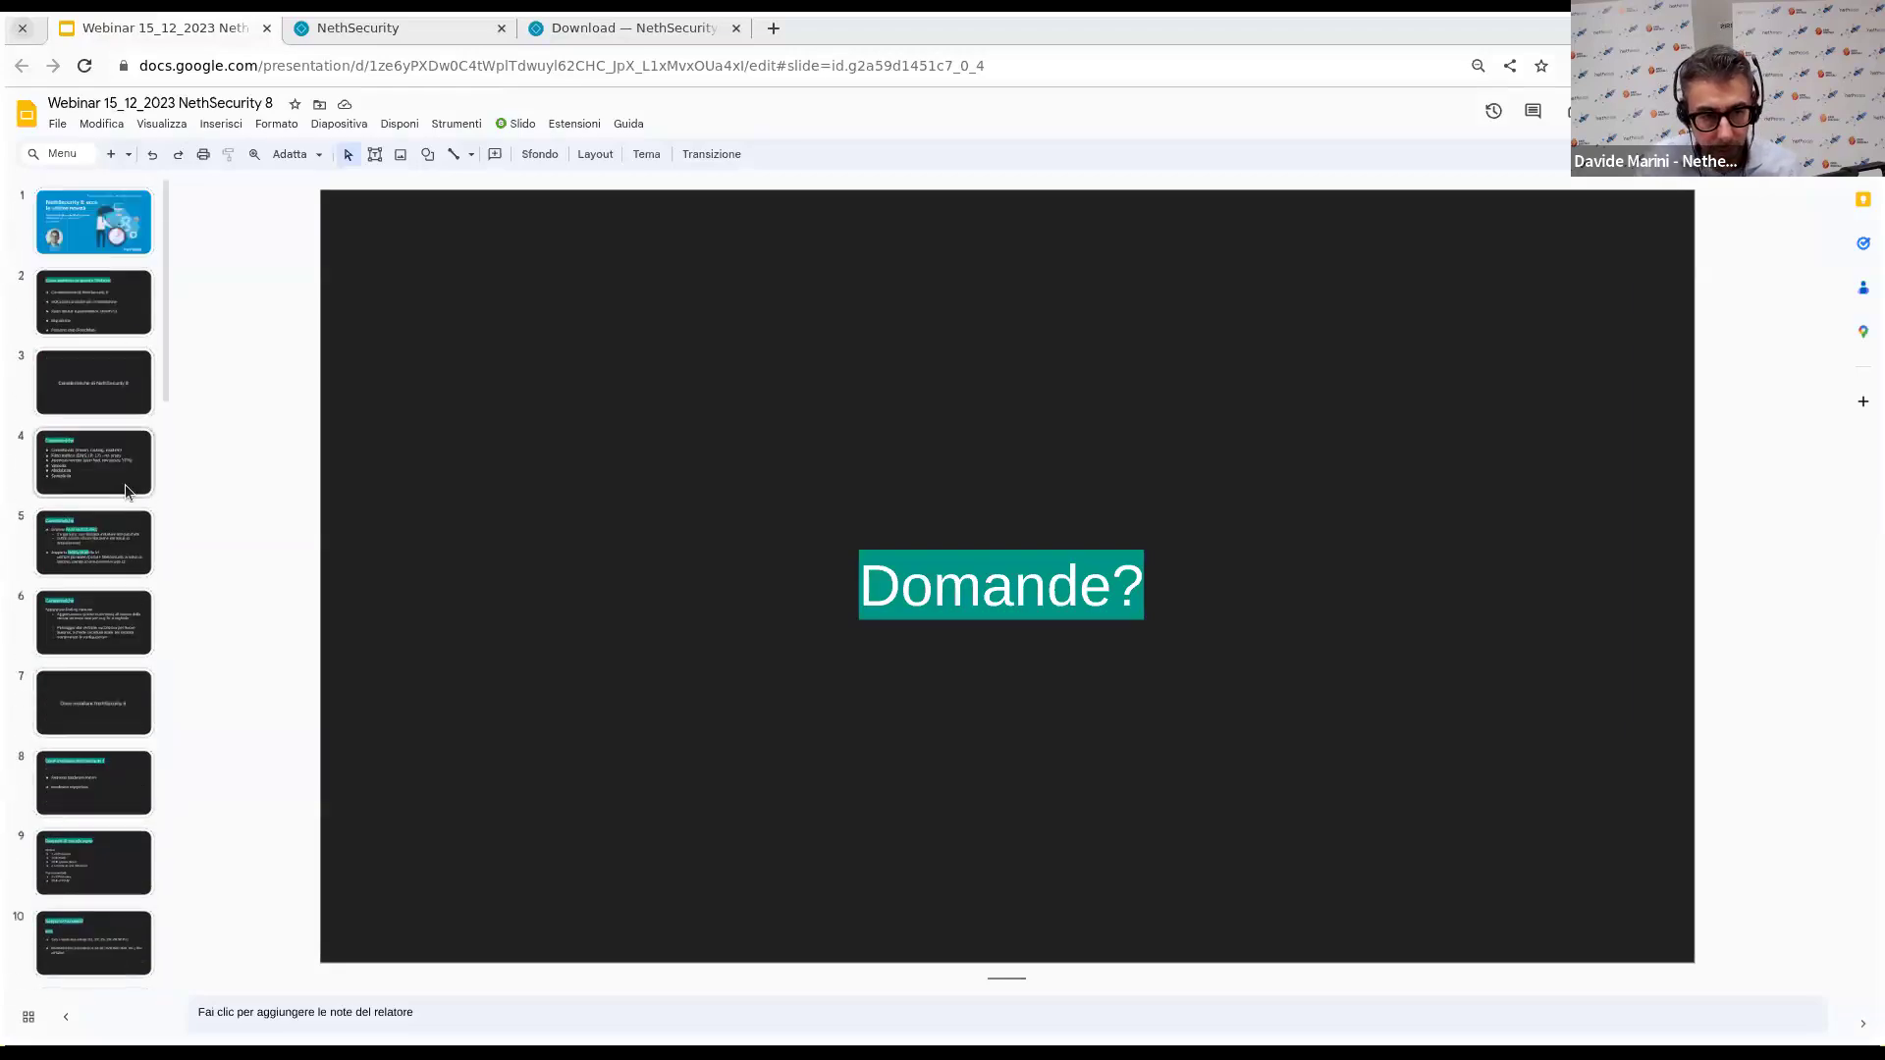
{"action": "scroll", "coordinate": [100, 490], "scroll_direction": "down", "scroll_amount": 10}
{"action": "left_click", "coordinate": [61, 518]}
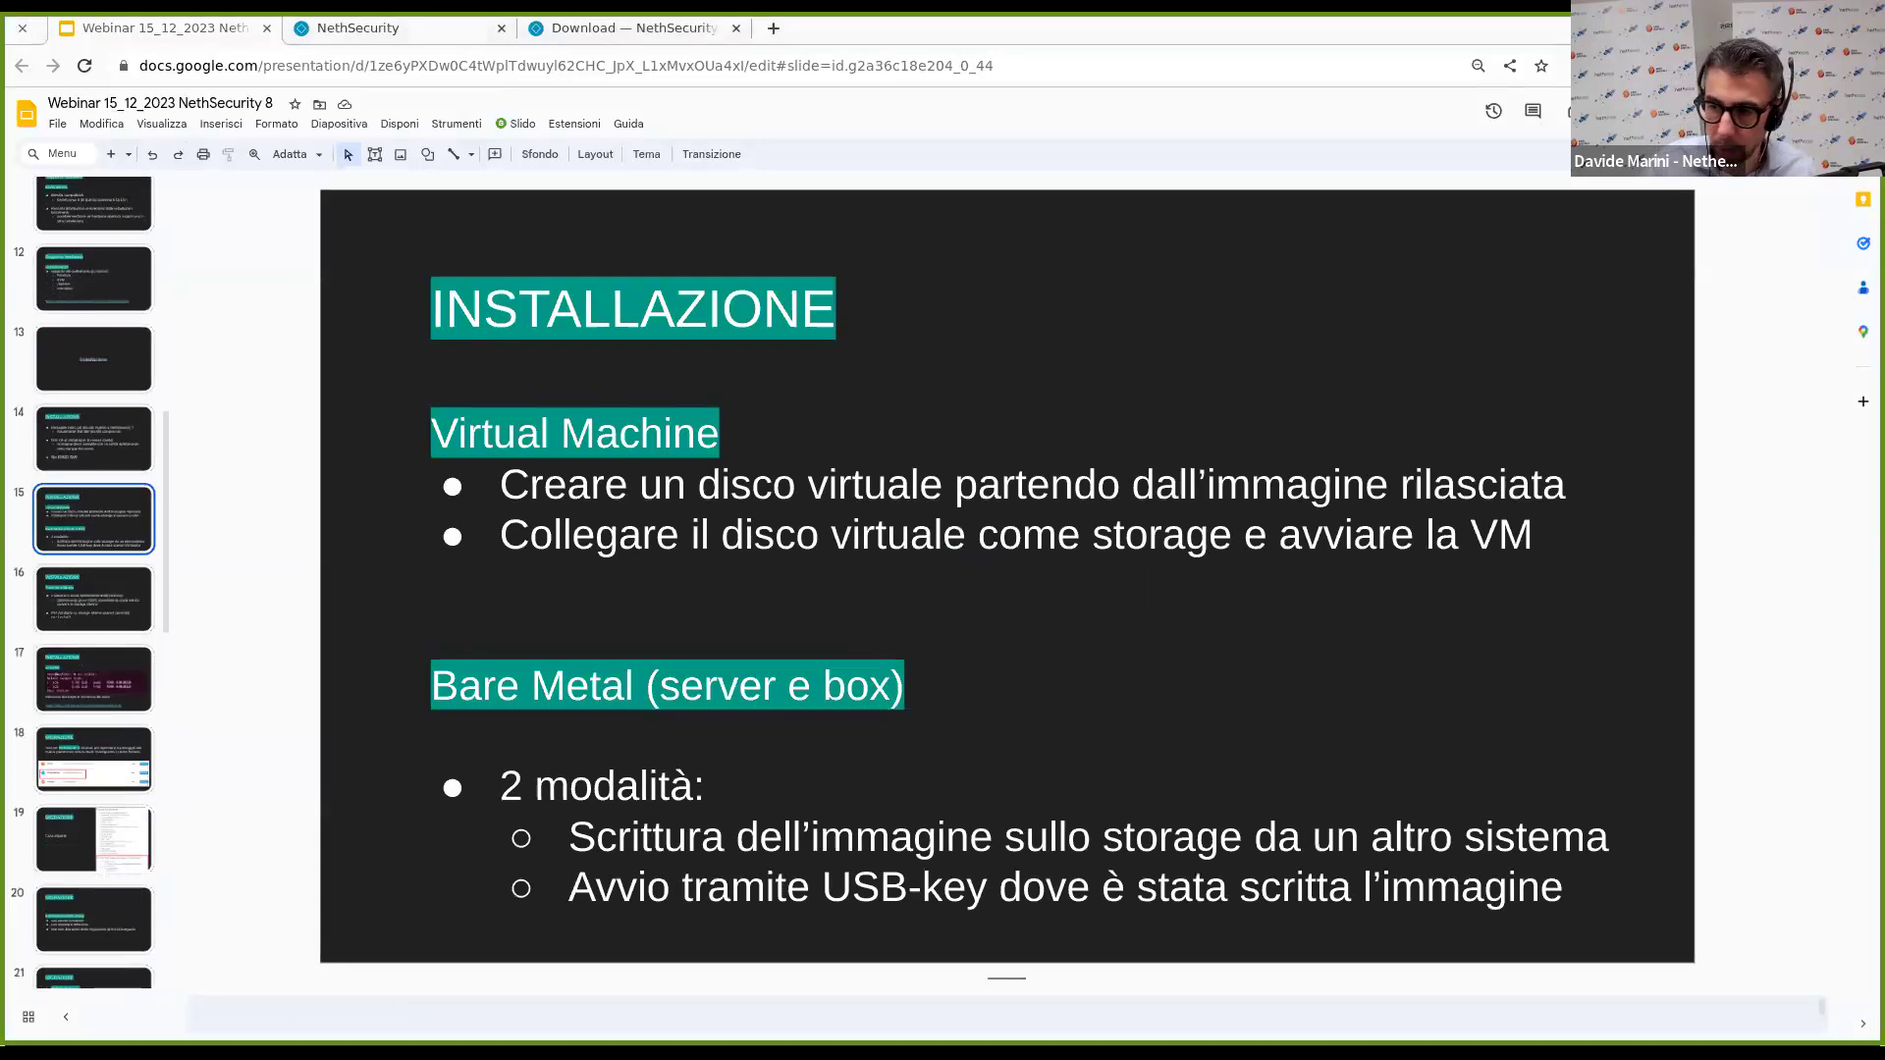
{"action": "left_click", "coordinate": [62, 602]}
{"action": "key", "text": "Down"}
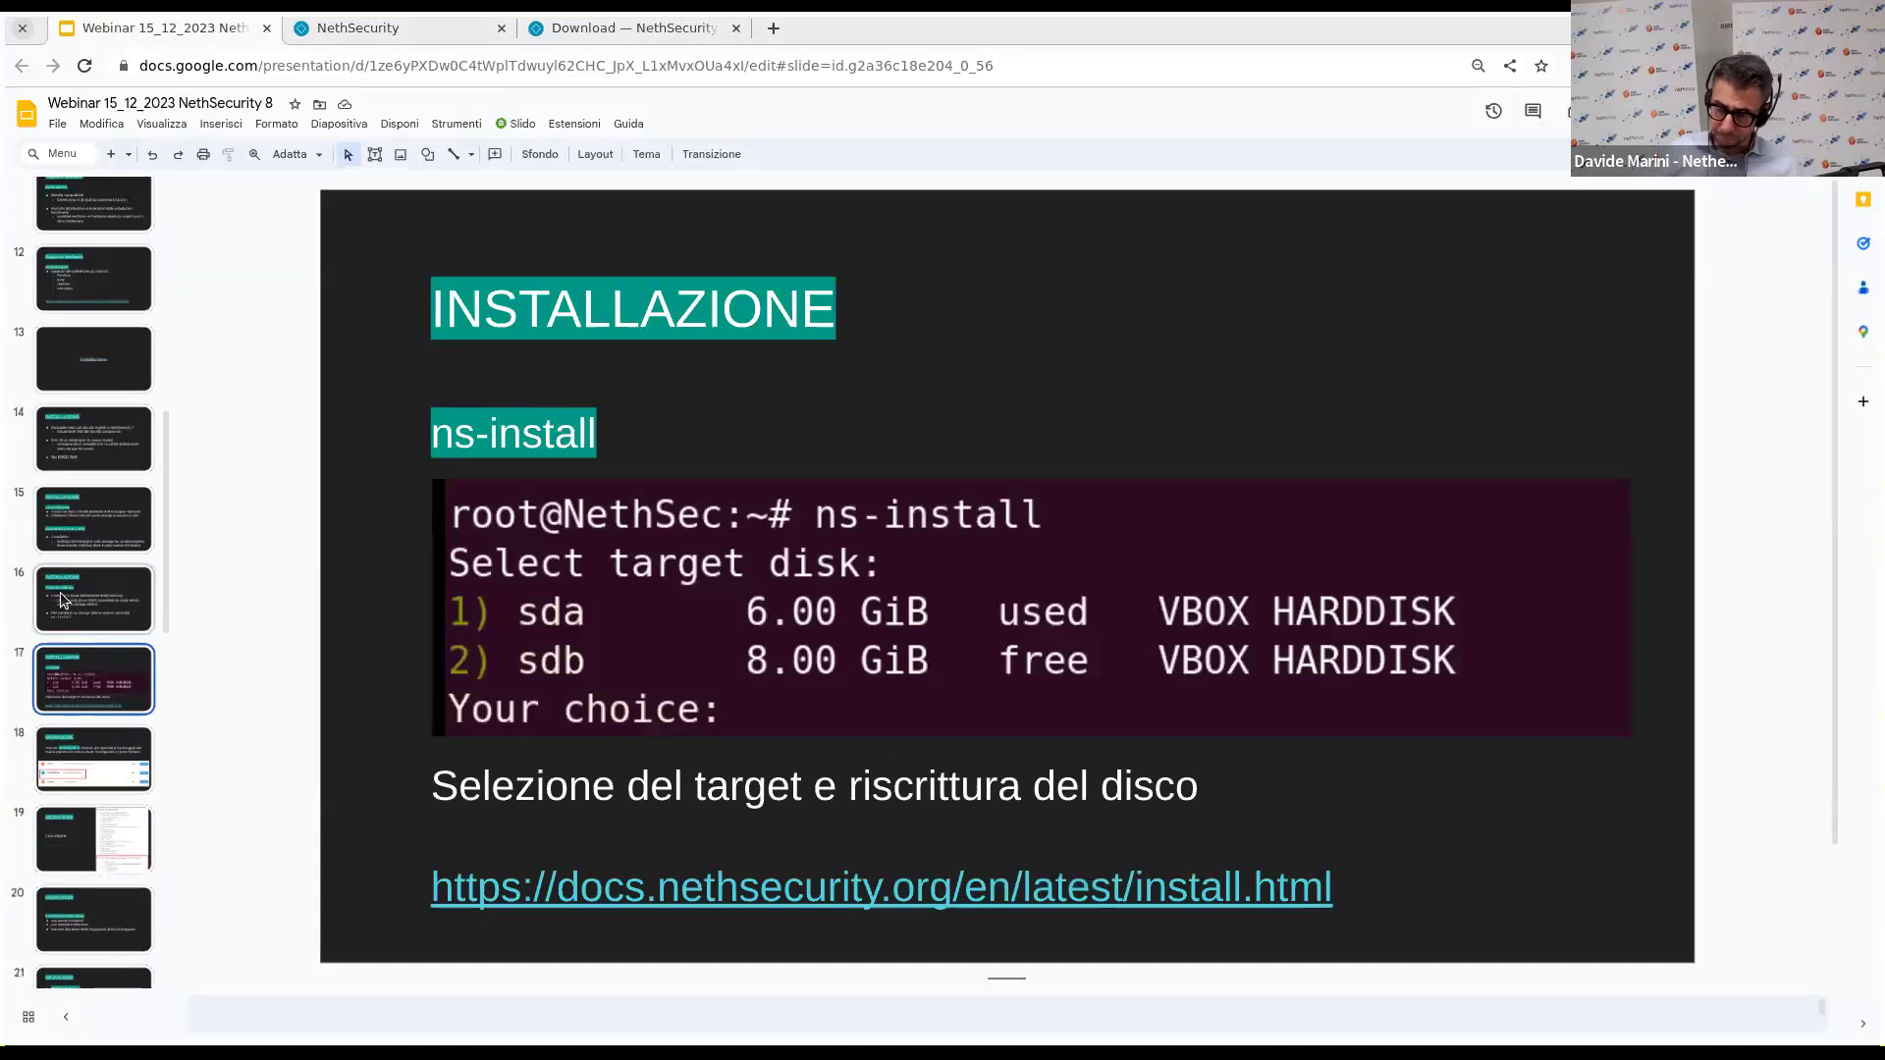